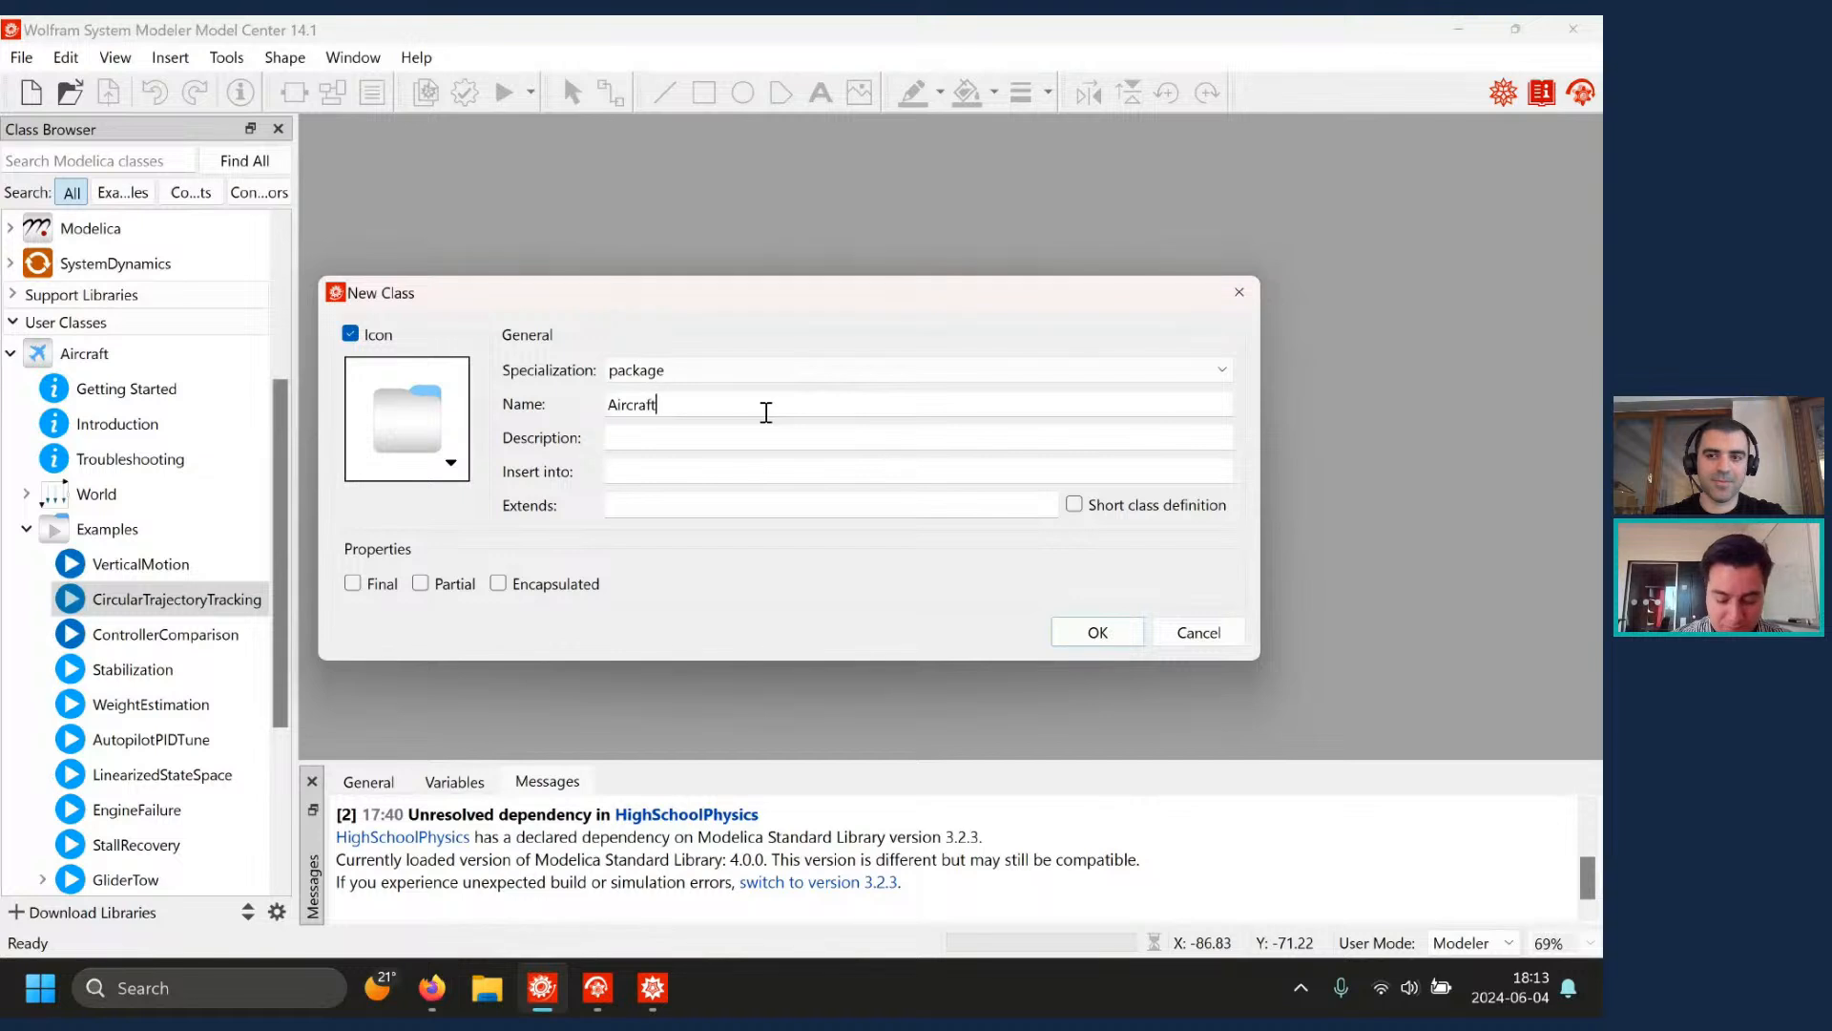
# - Name the new package class AircraftPackagewebinar, without a space, and create it
pyautogui.write('ebinar')
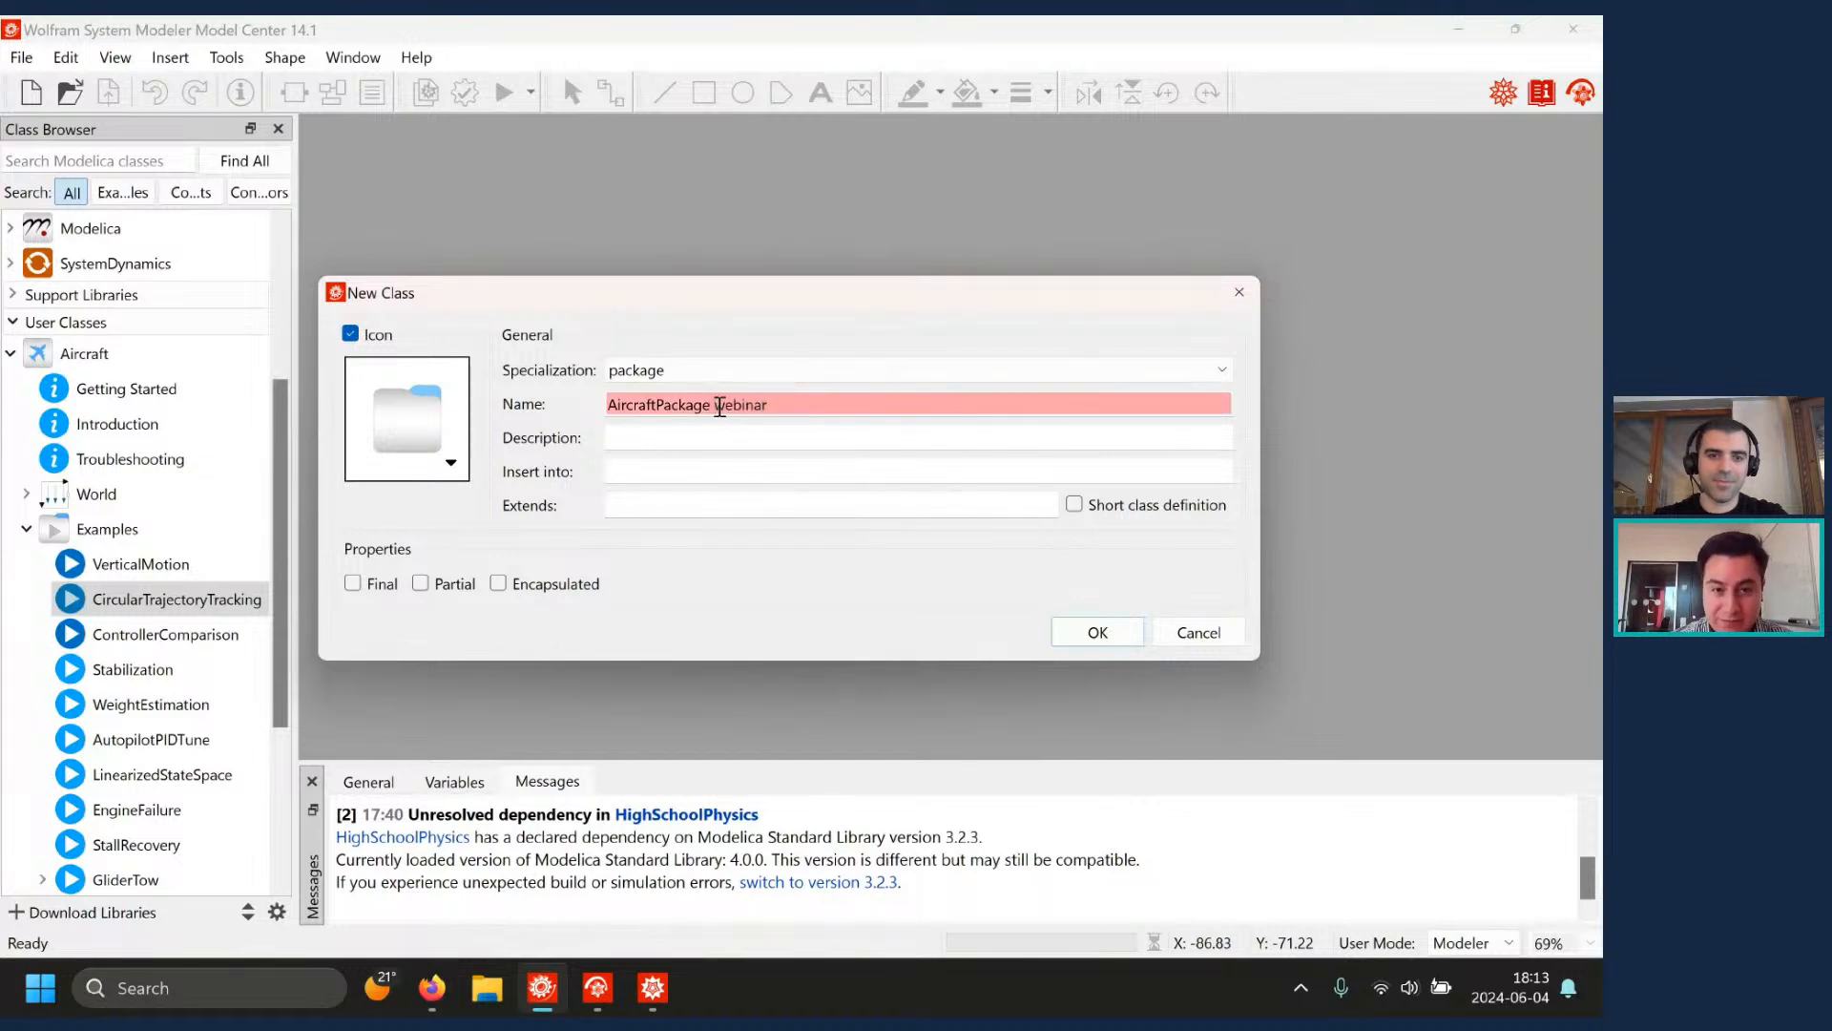
pyautogui.click(715, 405)
pyautogui.press('BackSpace')
pyautogui.click(1077, 638)
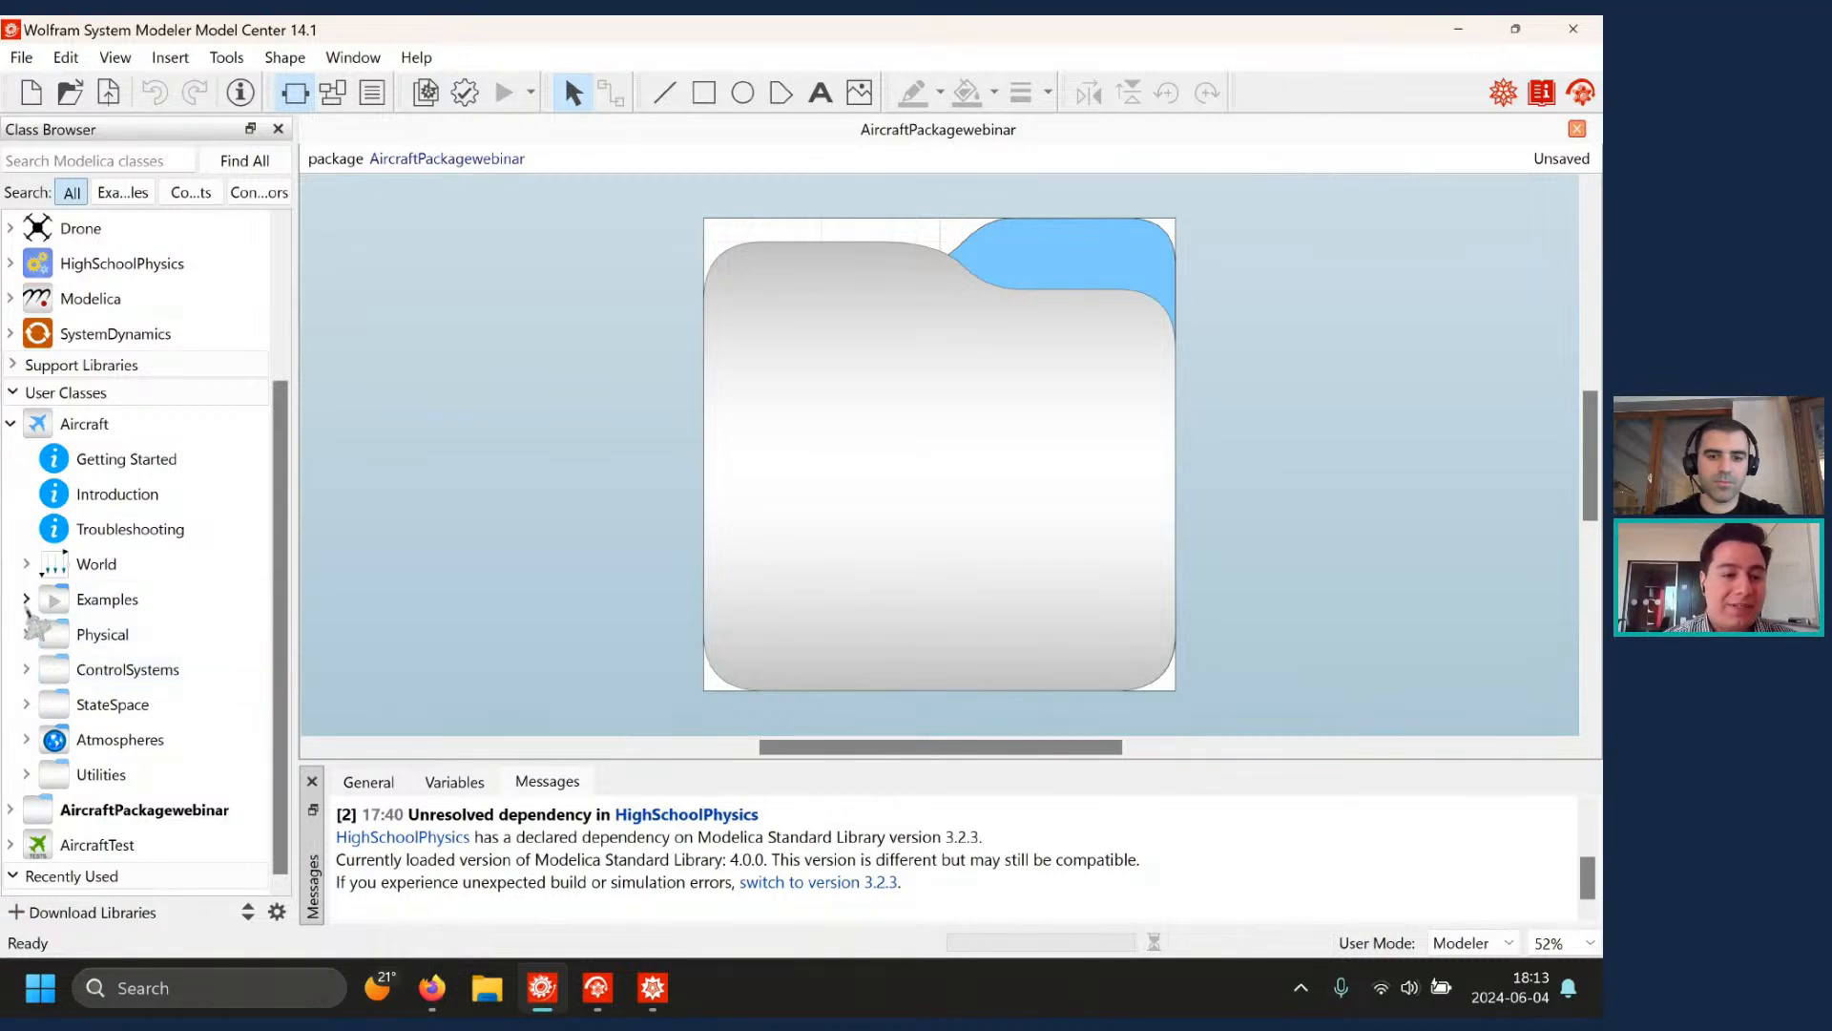
# - Copy the GeneralAviationAircraft model from Aircraft.Physical.FixedWing into the AircraftPackagewebinar package, renaming the copy aermacchiTest
pyautogui.click(26, 633)
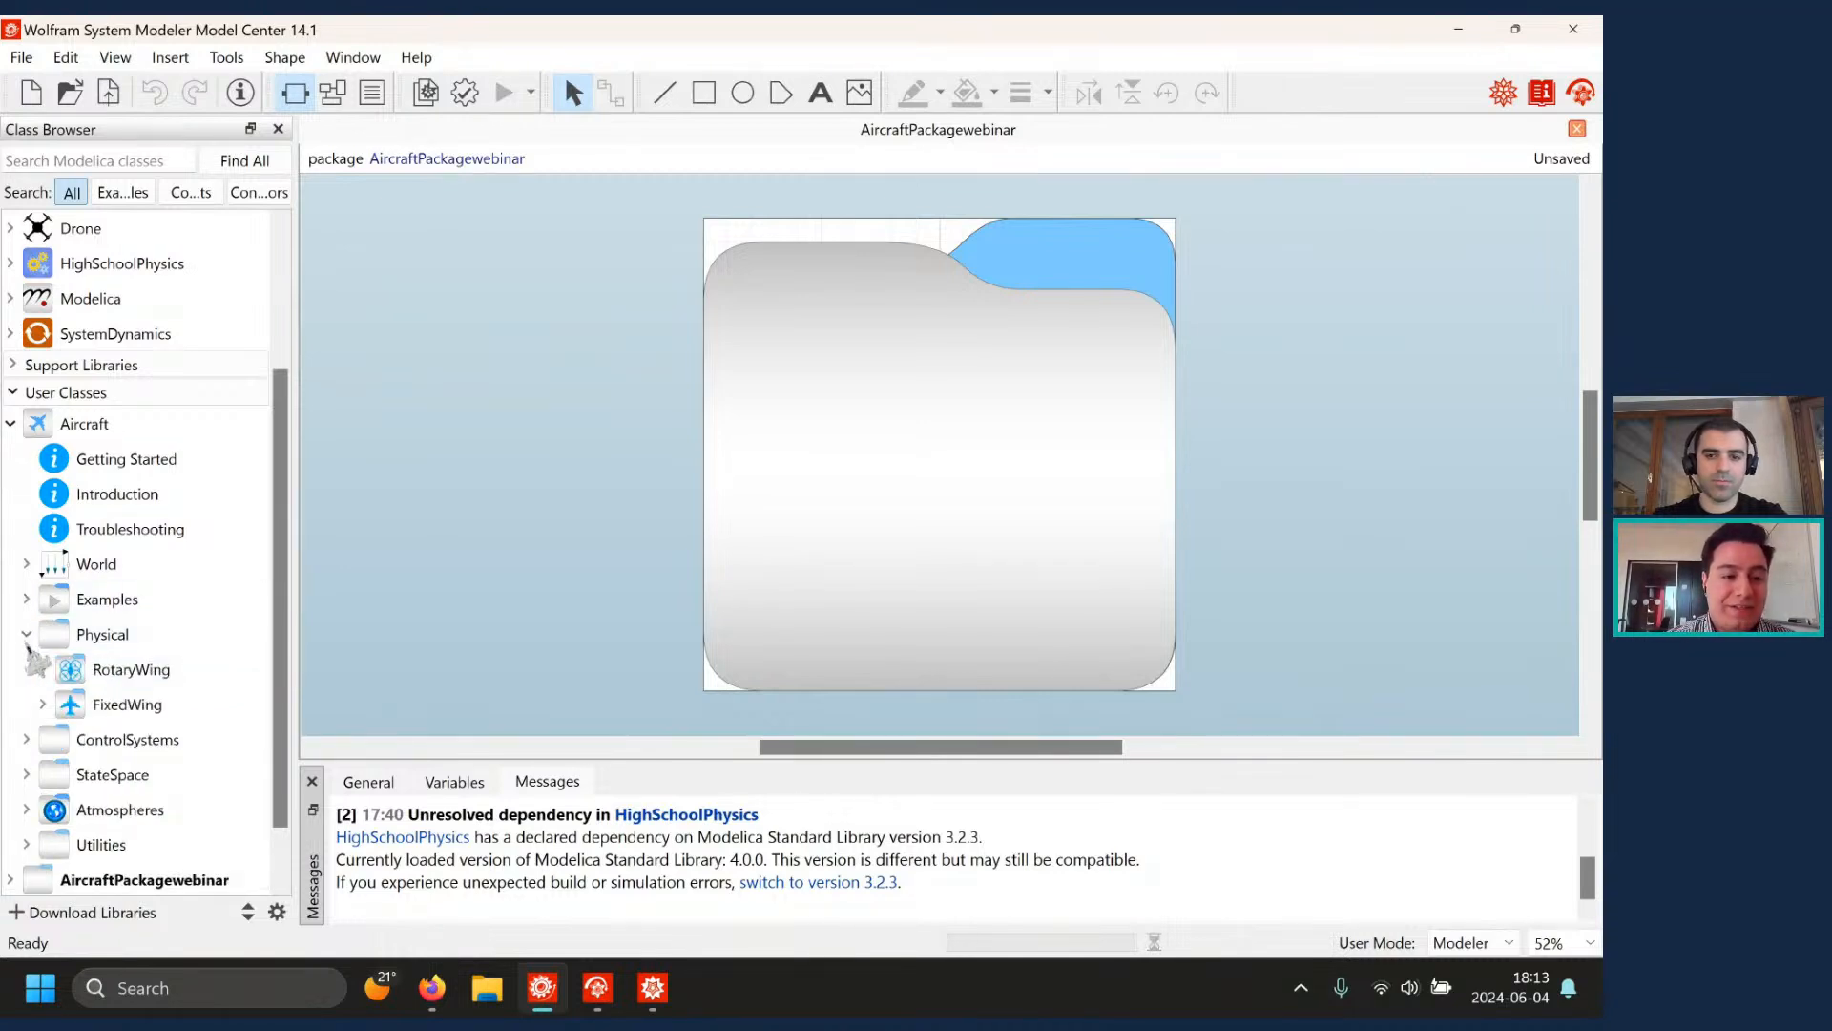
pyautogui.click(42, 703)
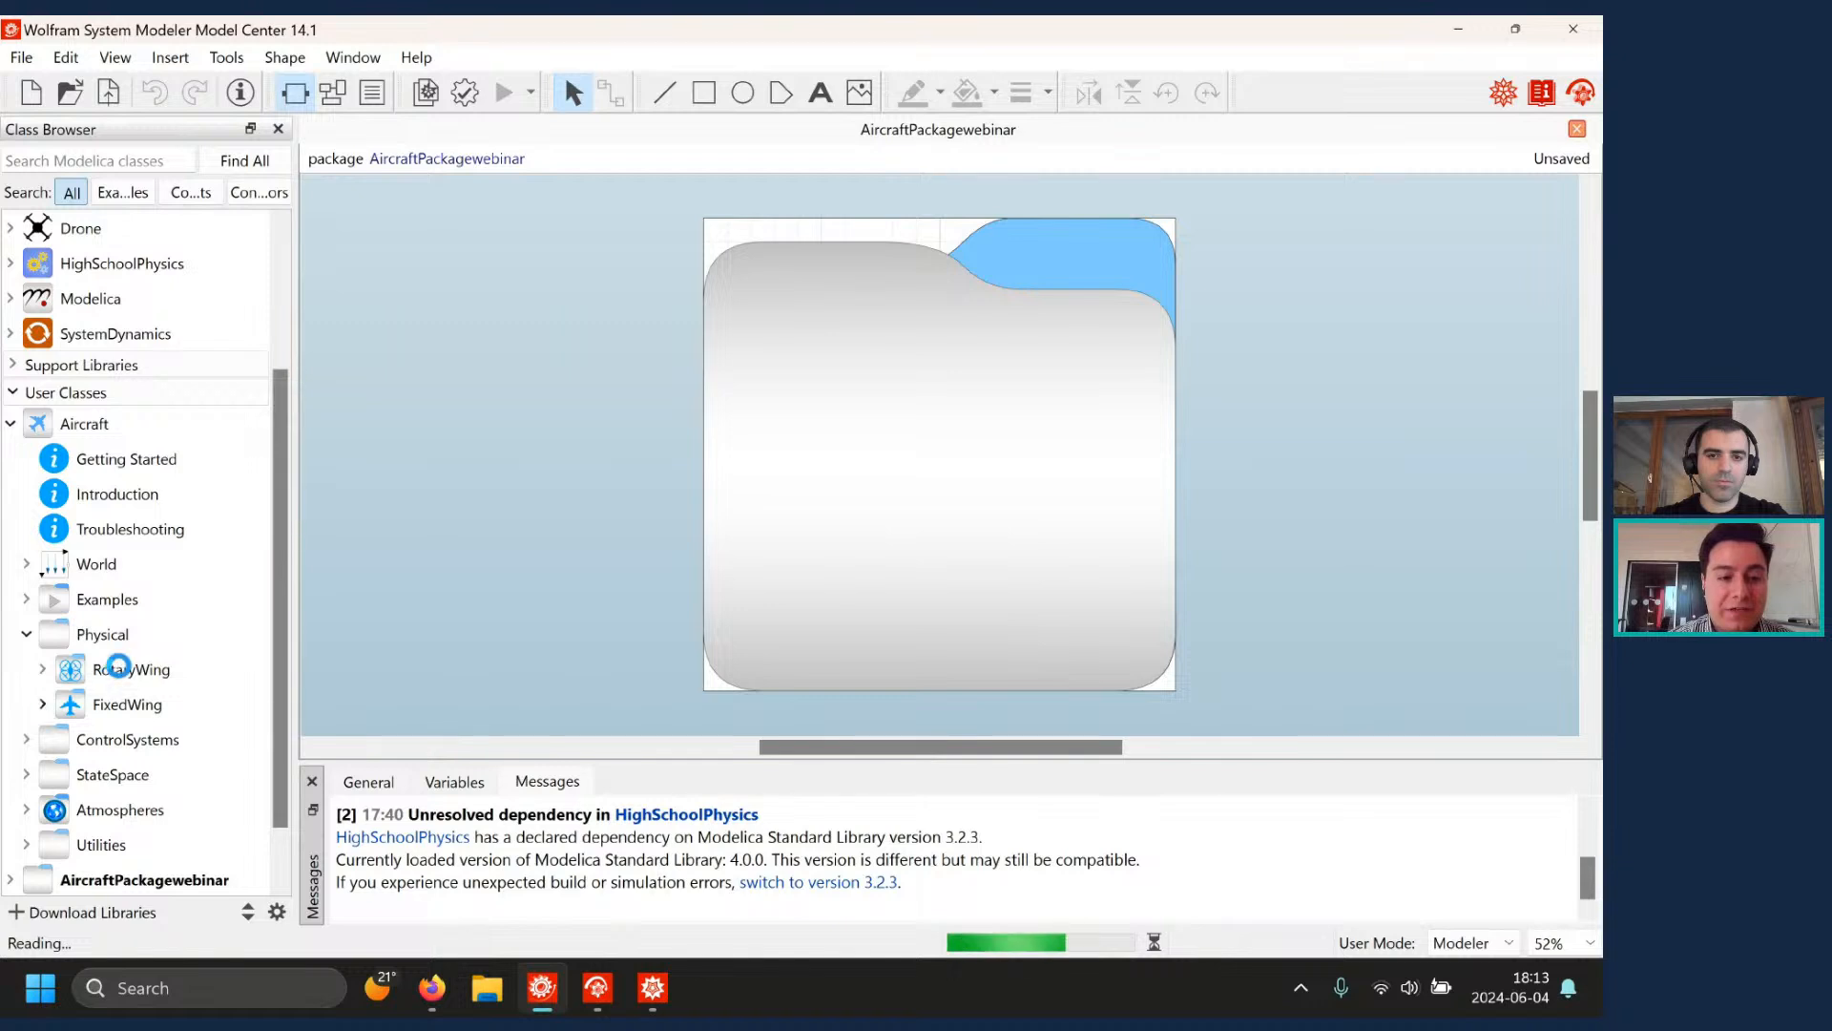
pyautogui.scroll(-4, 124, 672)
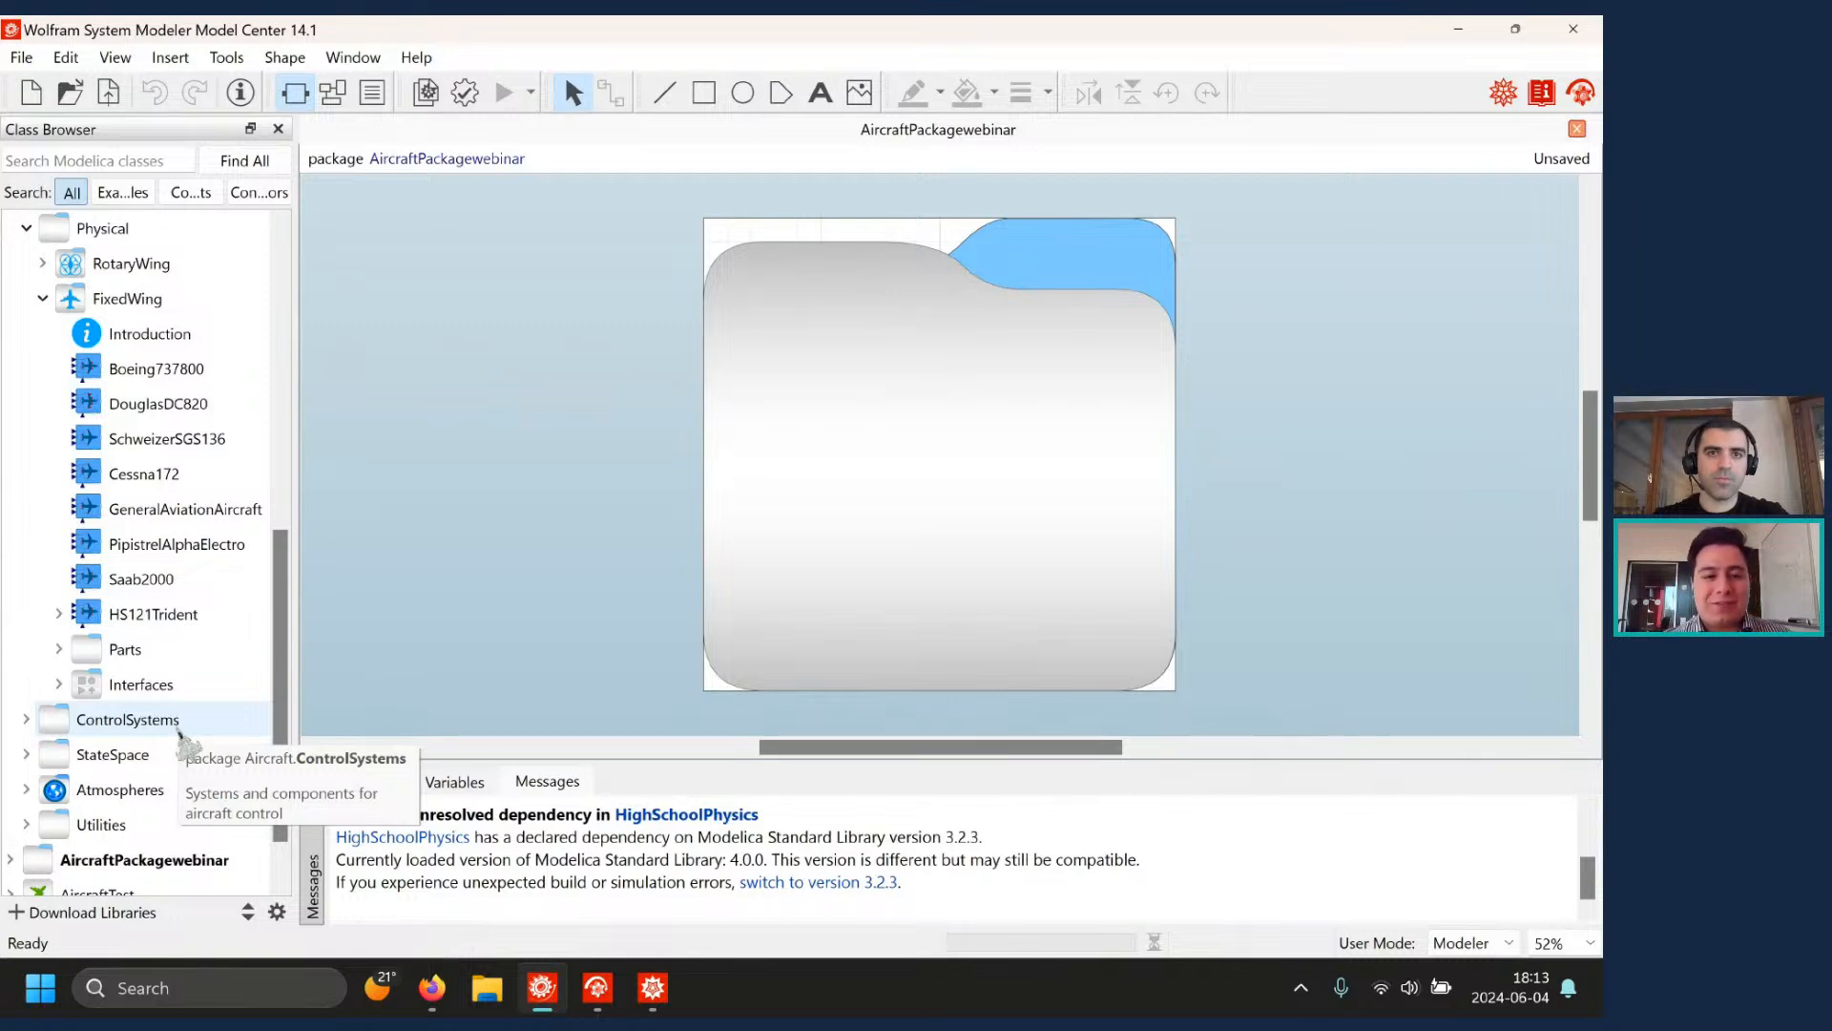
pyautogui.moveTo(282, 599); pyautogui.dragTo(282, 636)
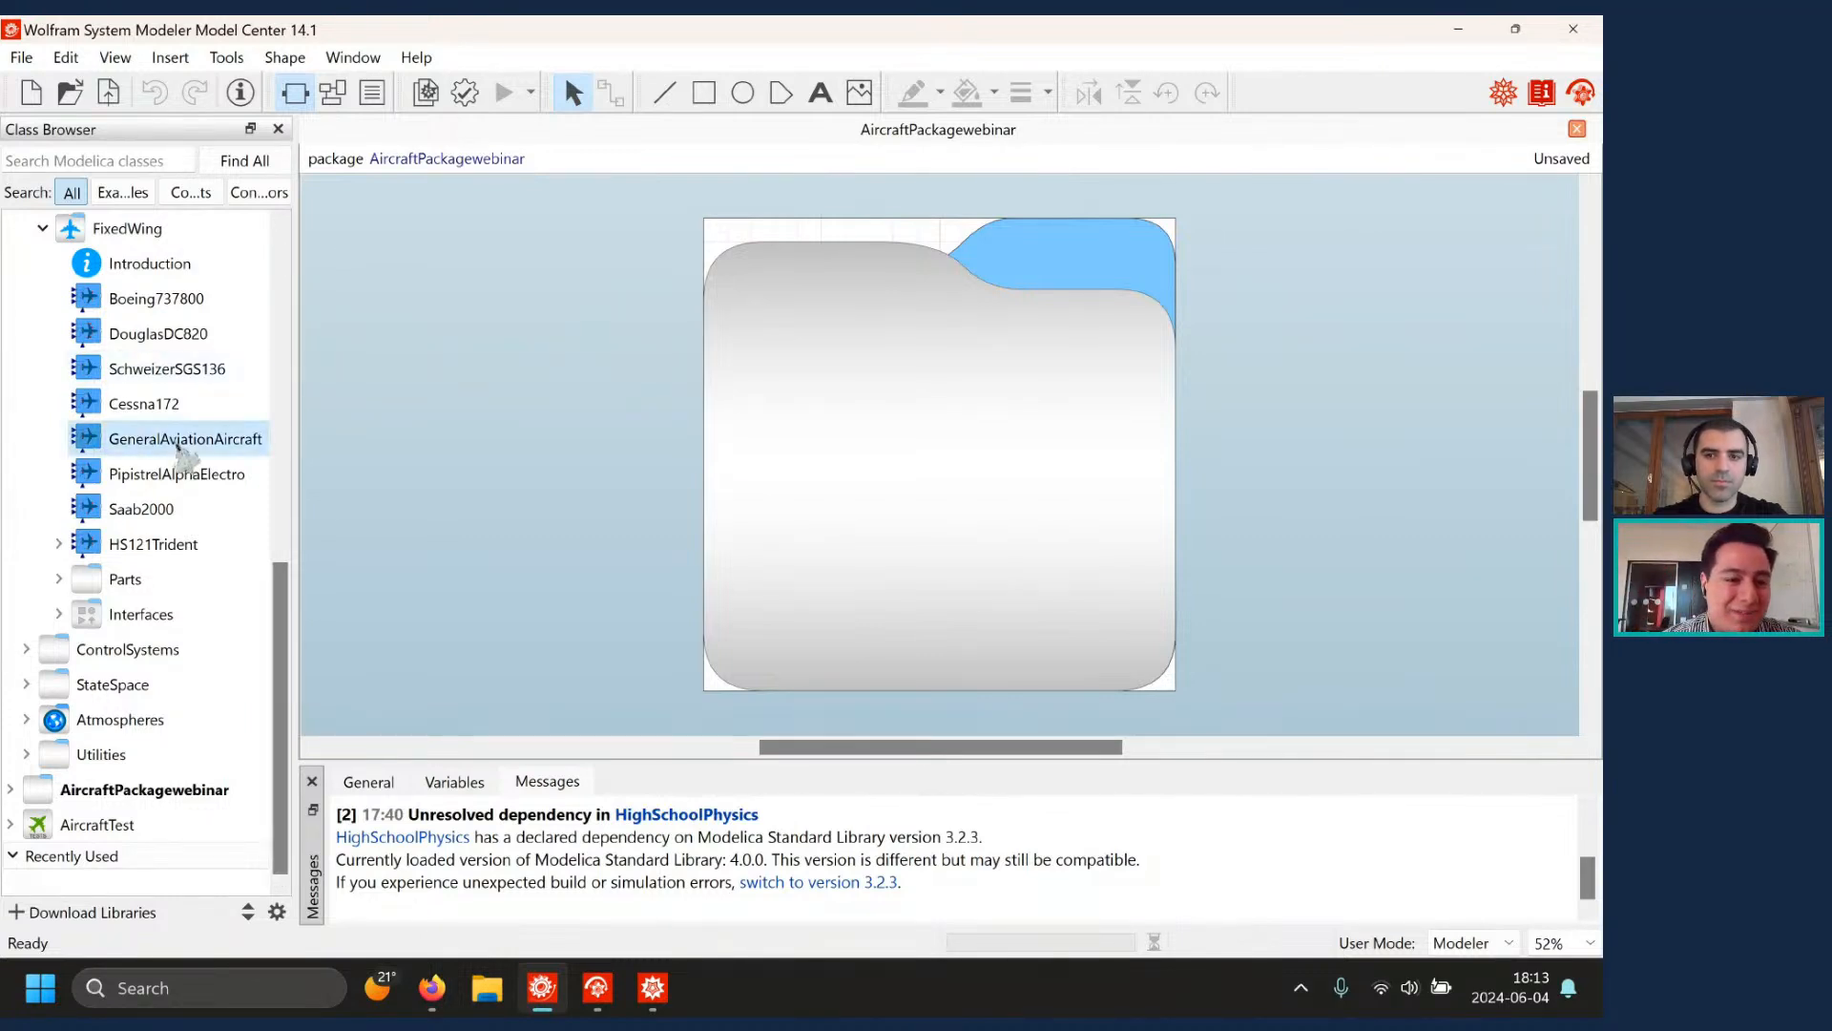
pyautogui.moveTo(177, 444); pyautogui.dragTo(135, 794)
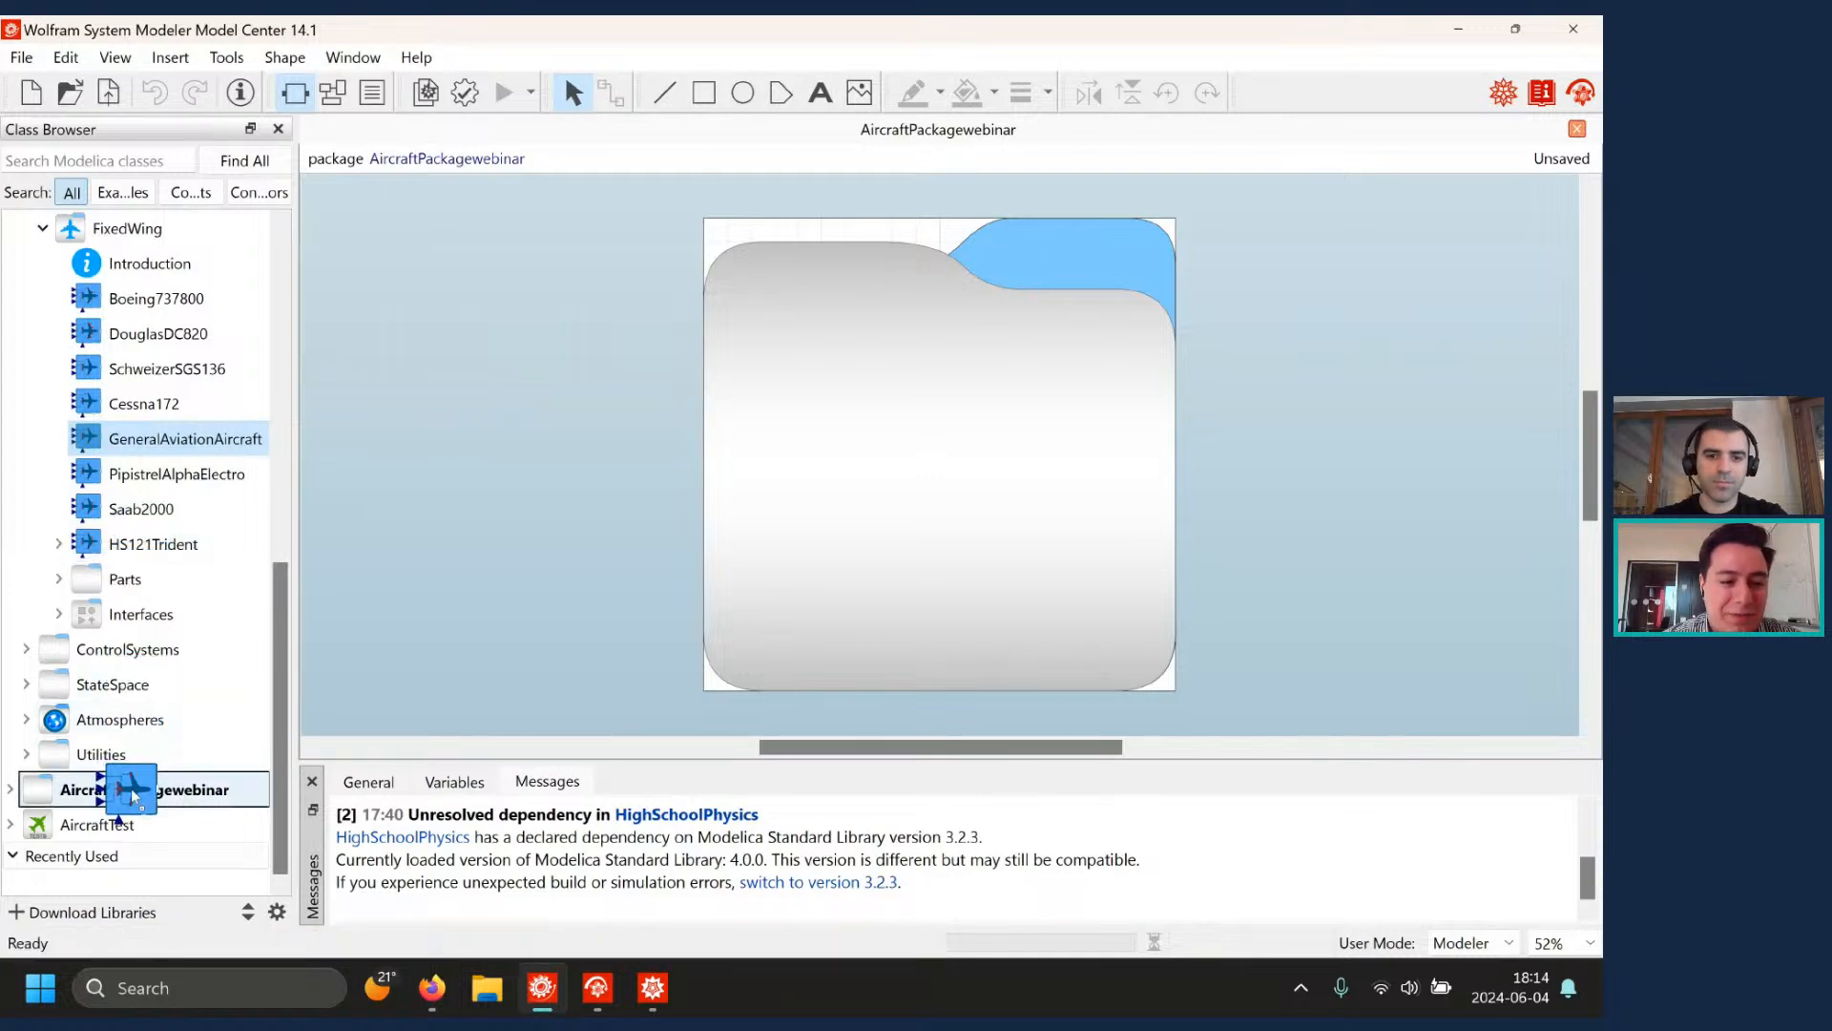
pyautogui.moveTo(133, 795); pyautogui.dragTo(134, 795)
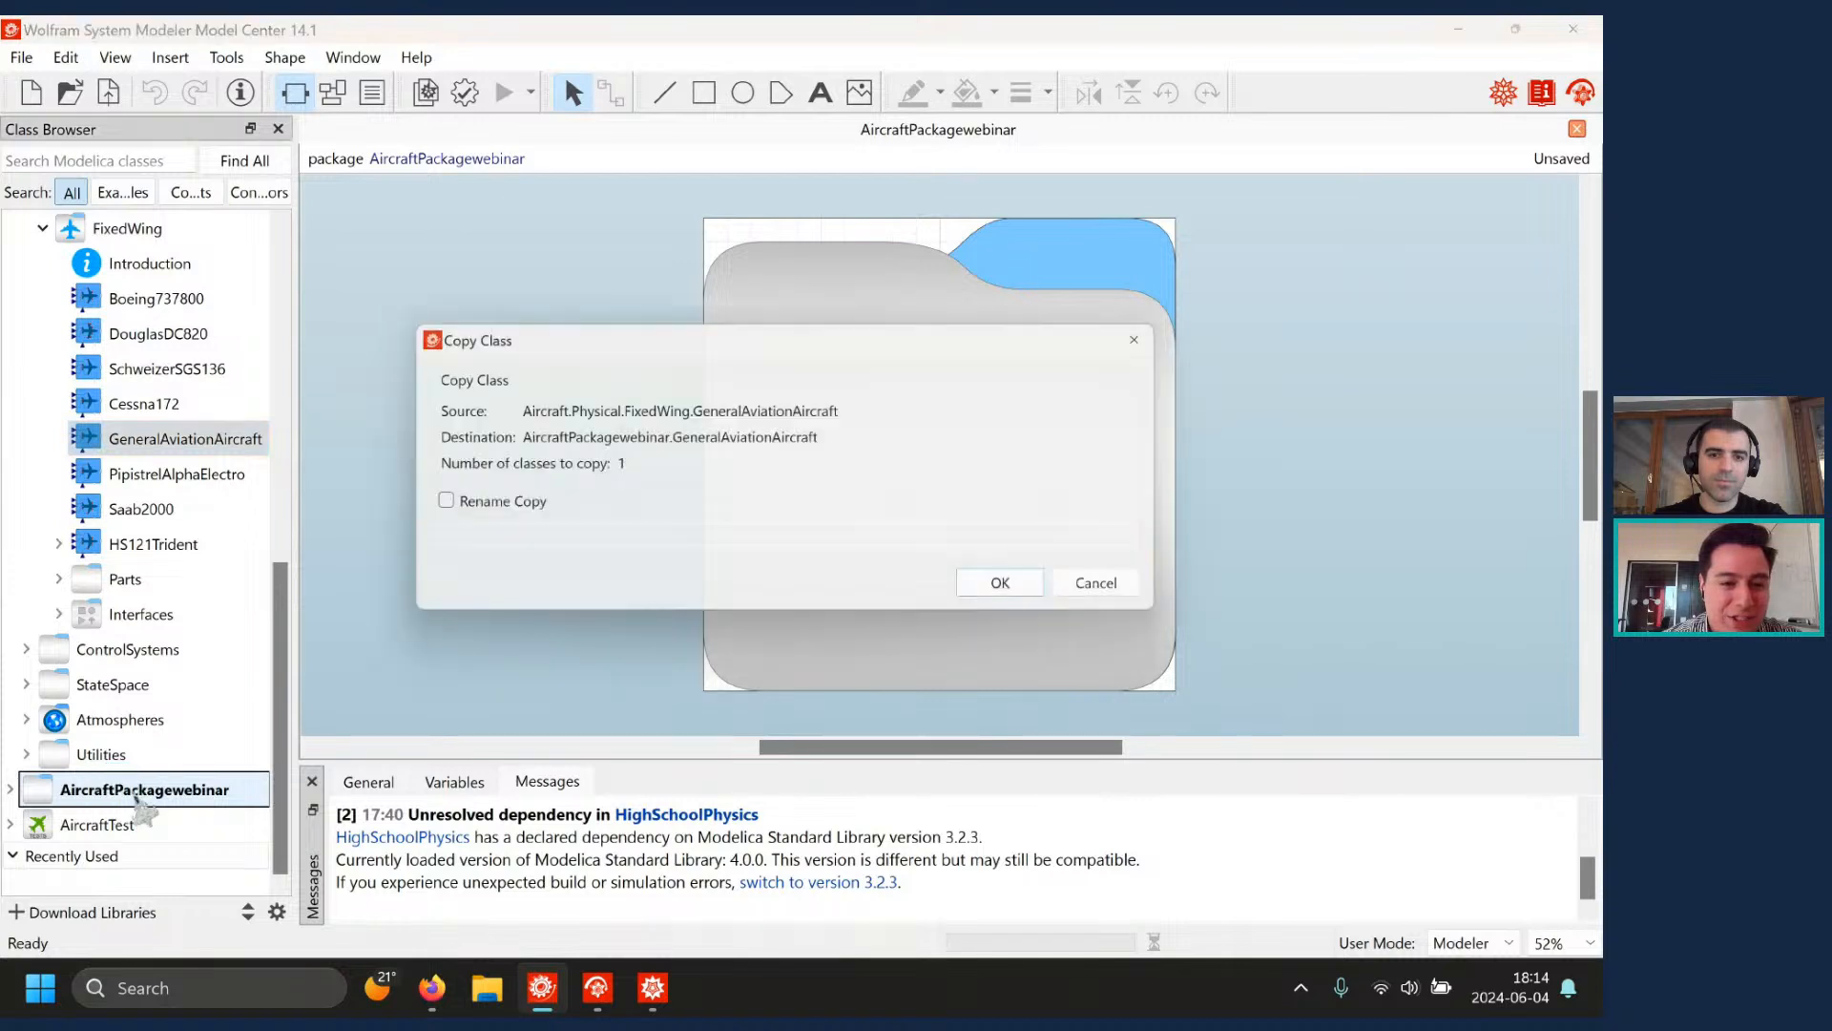
pyautogui.click(433, 504)
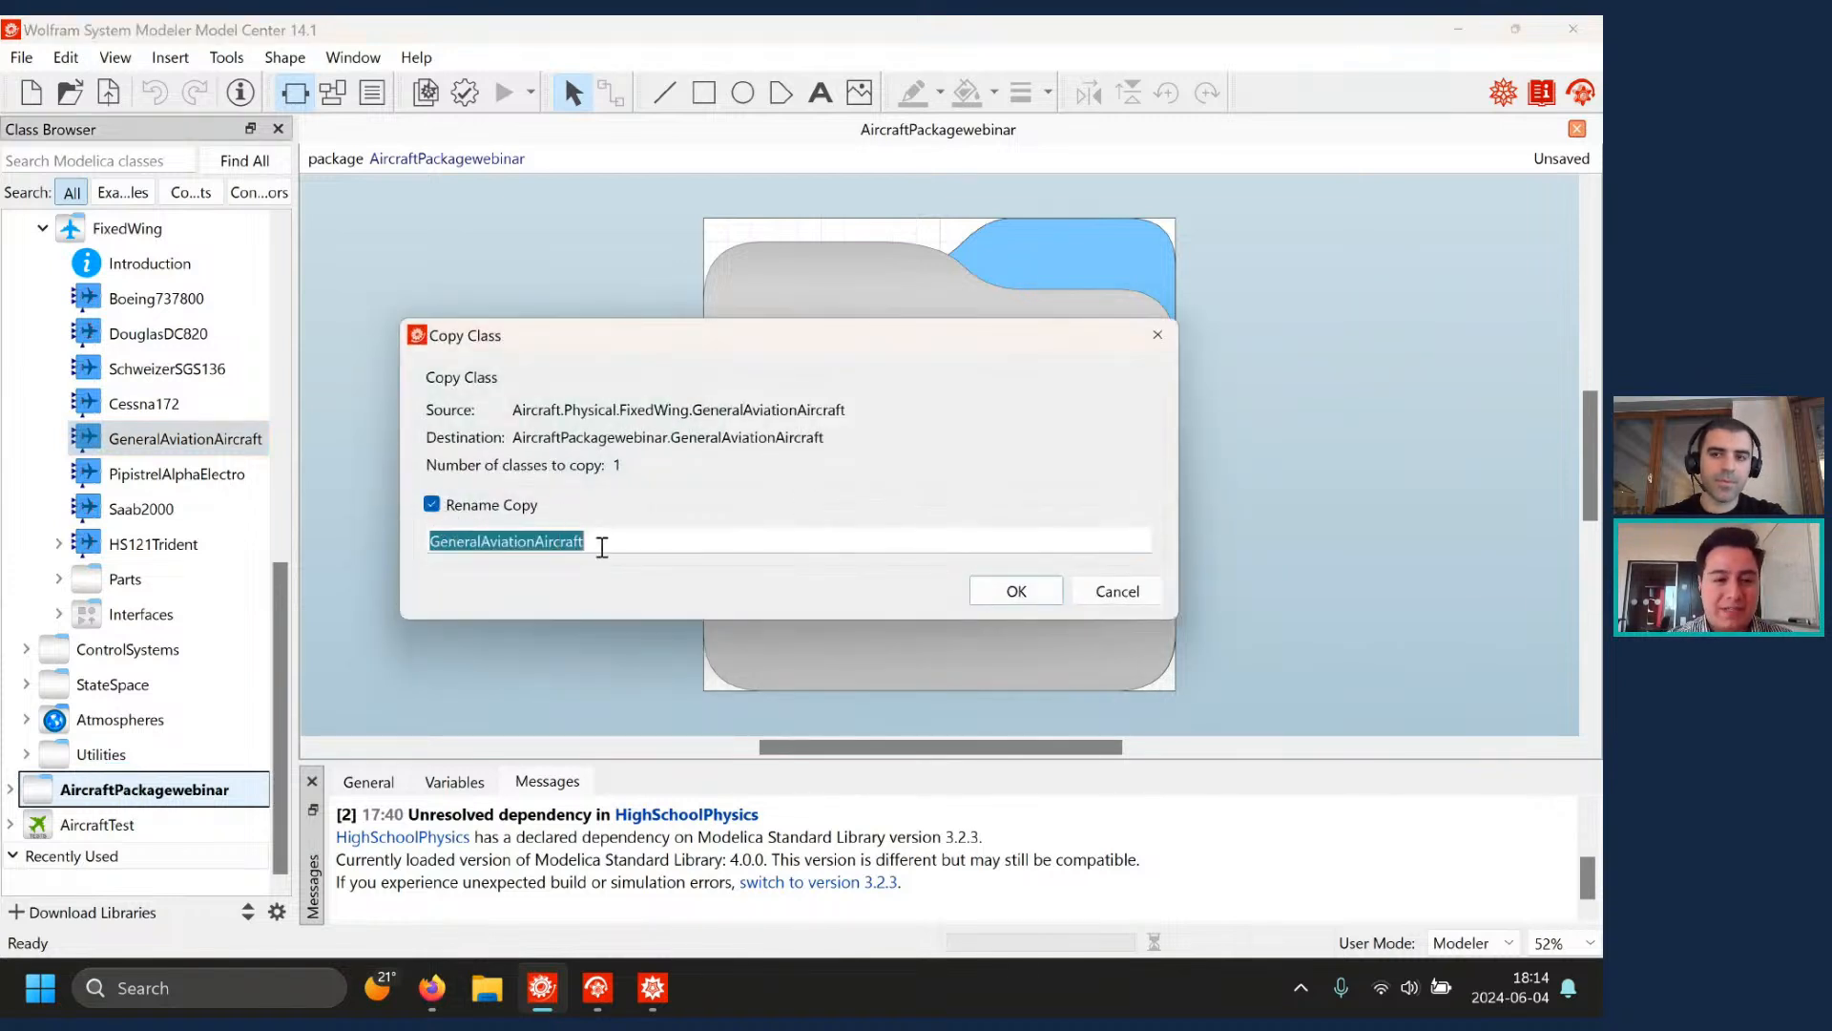
pyautogui.write('aer')
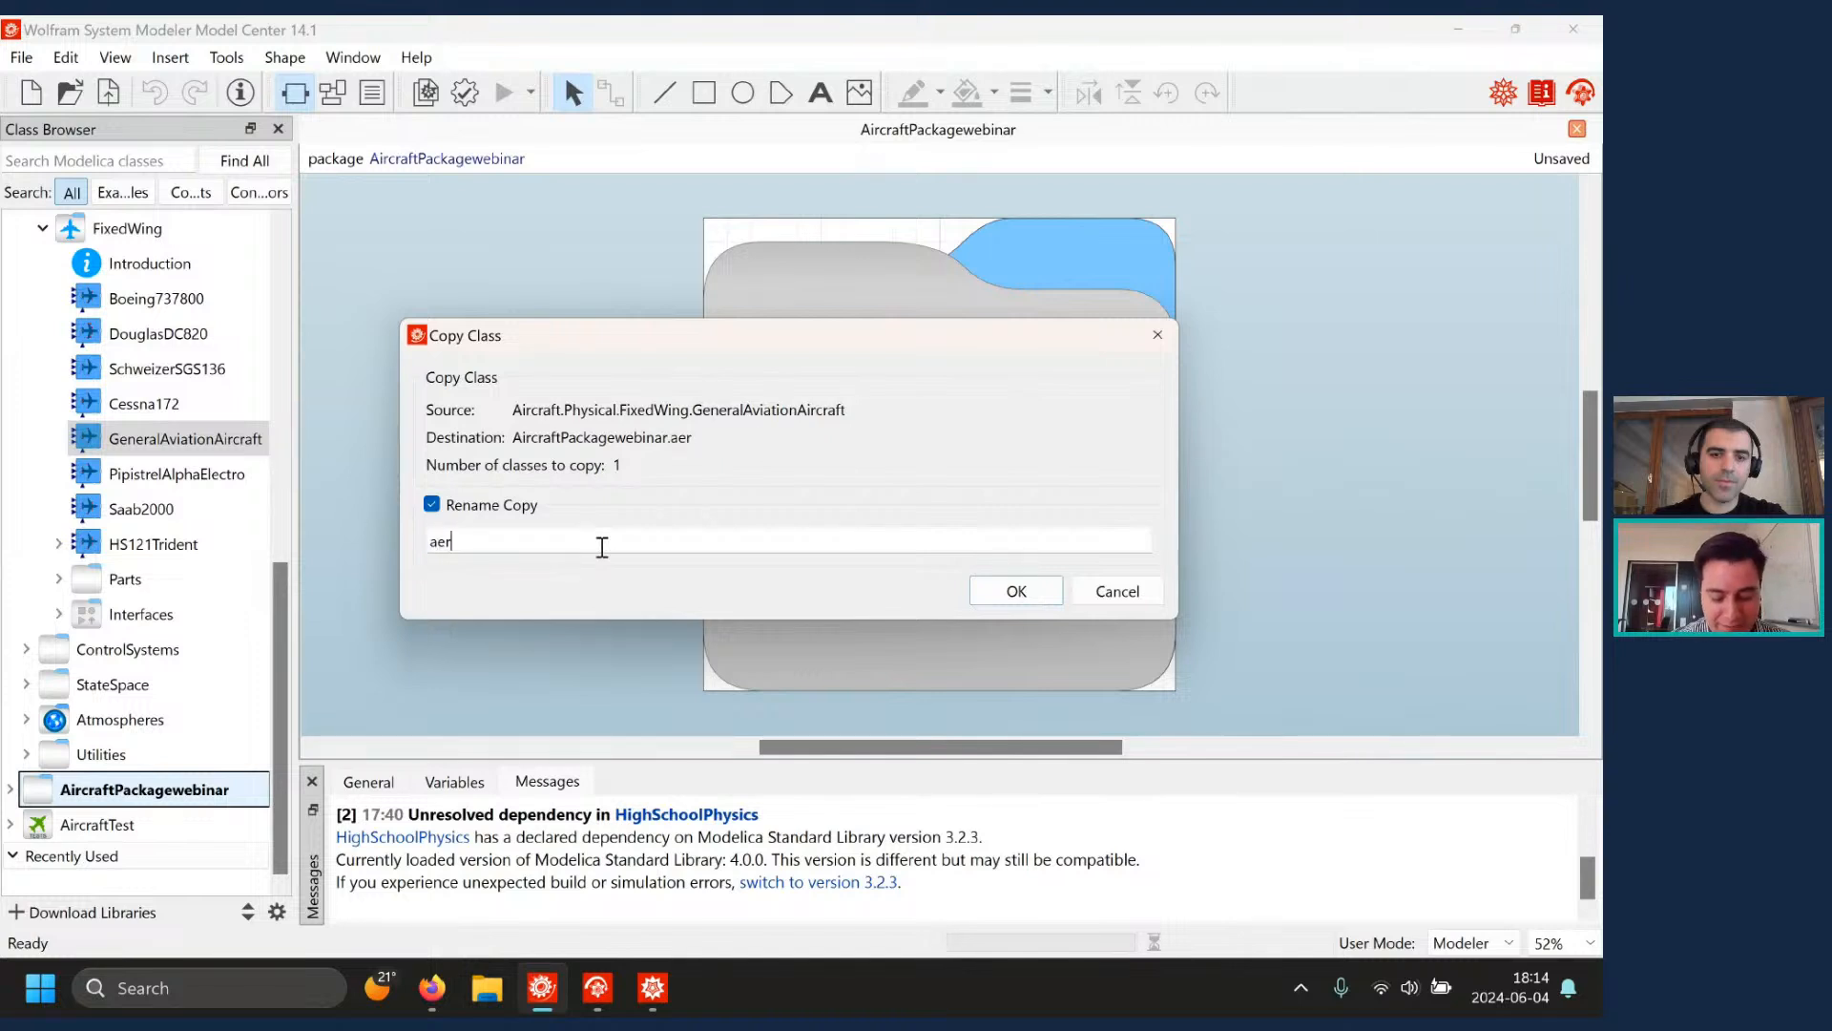
pyautogui.write('macchiTest')
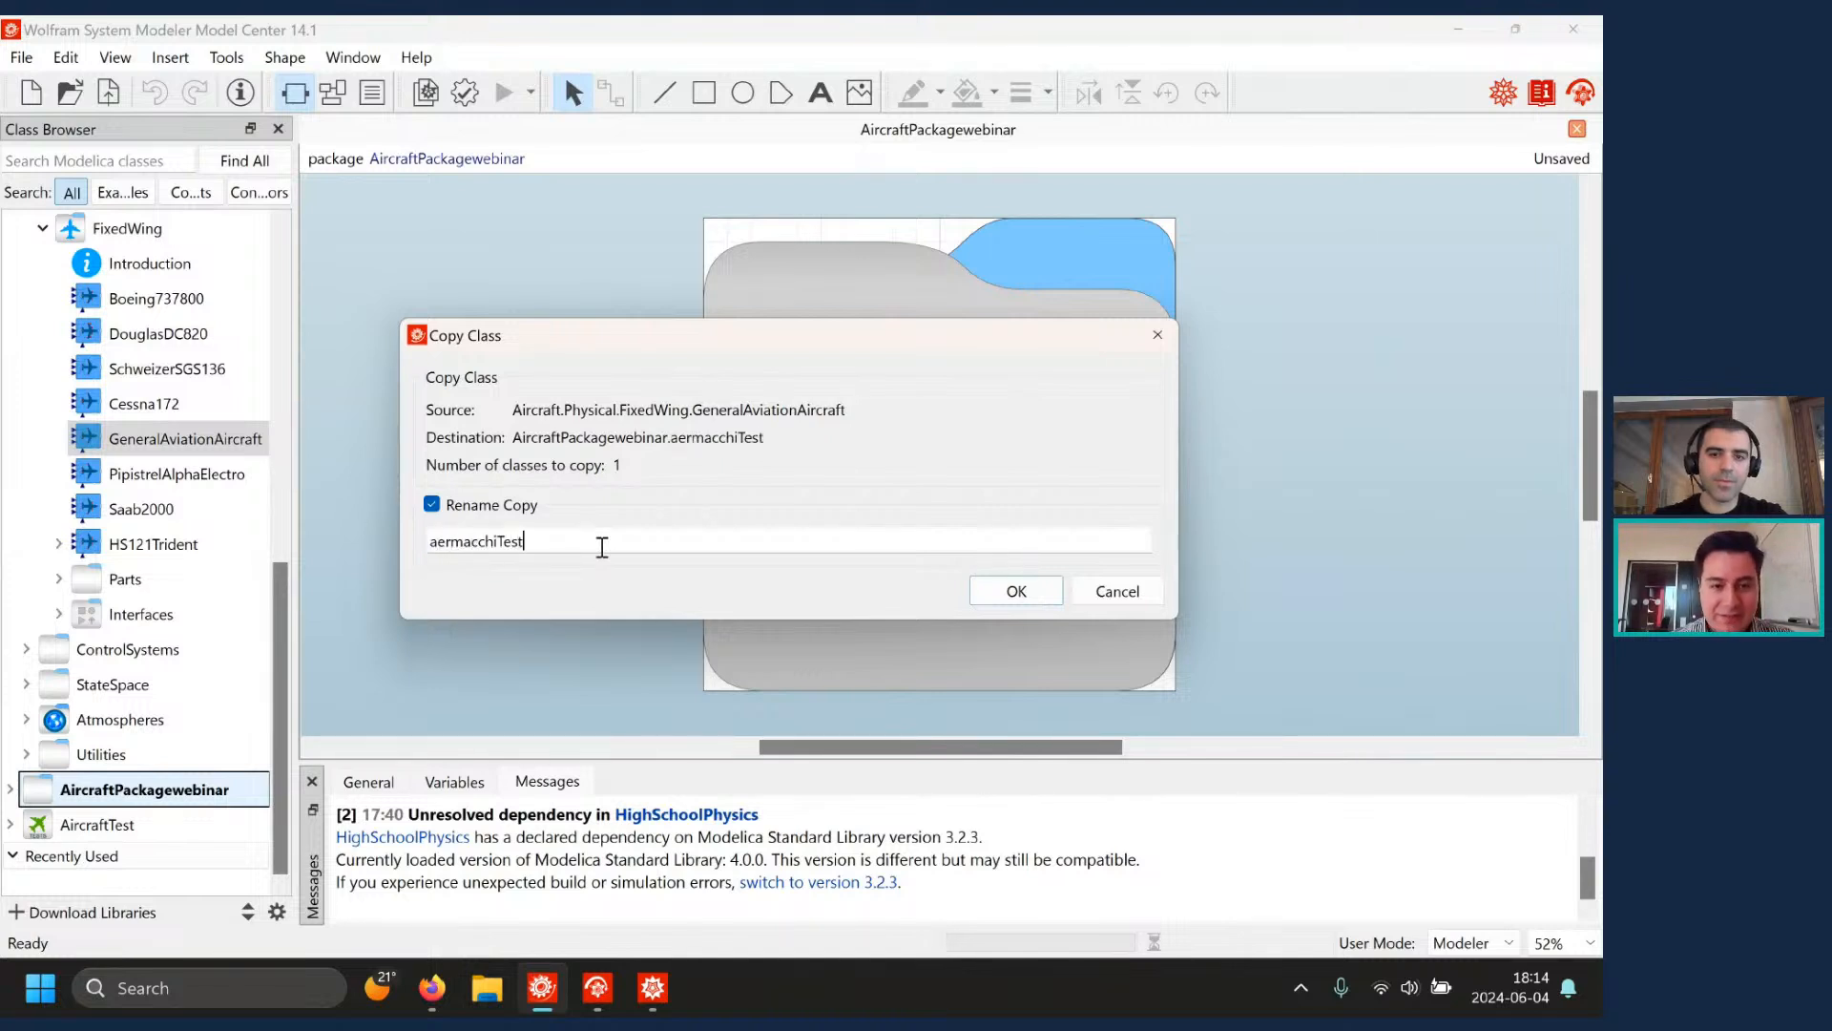
pyautogui.click(987, 595)
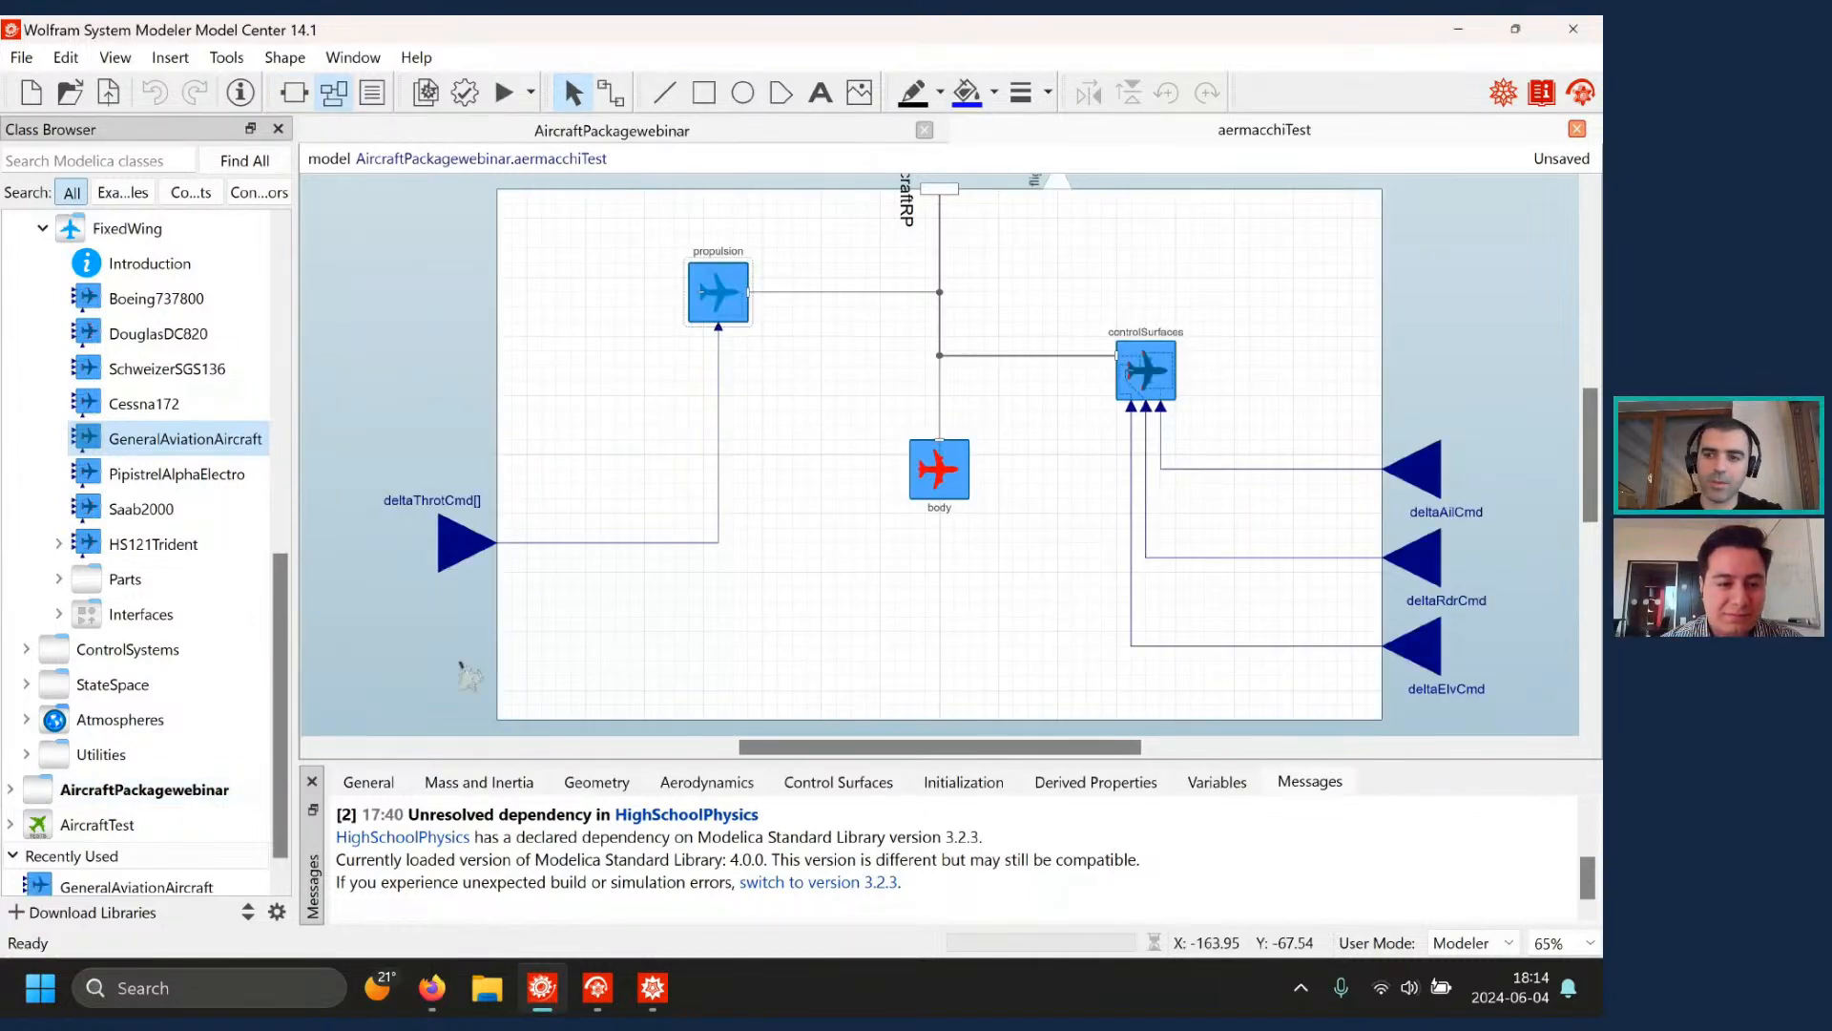
# - Select aermacchiTest inside AircraftPackagewebinar and display its General parameters in an enlarged parameter area
pyautogui.click(12, 790)
pyautogui.scroll(-1, 83, 782)
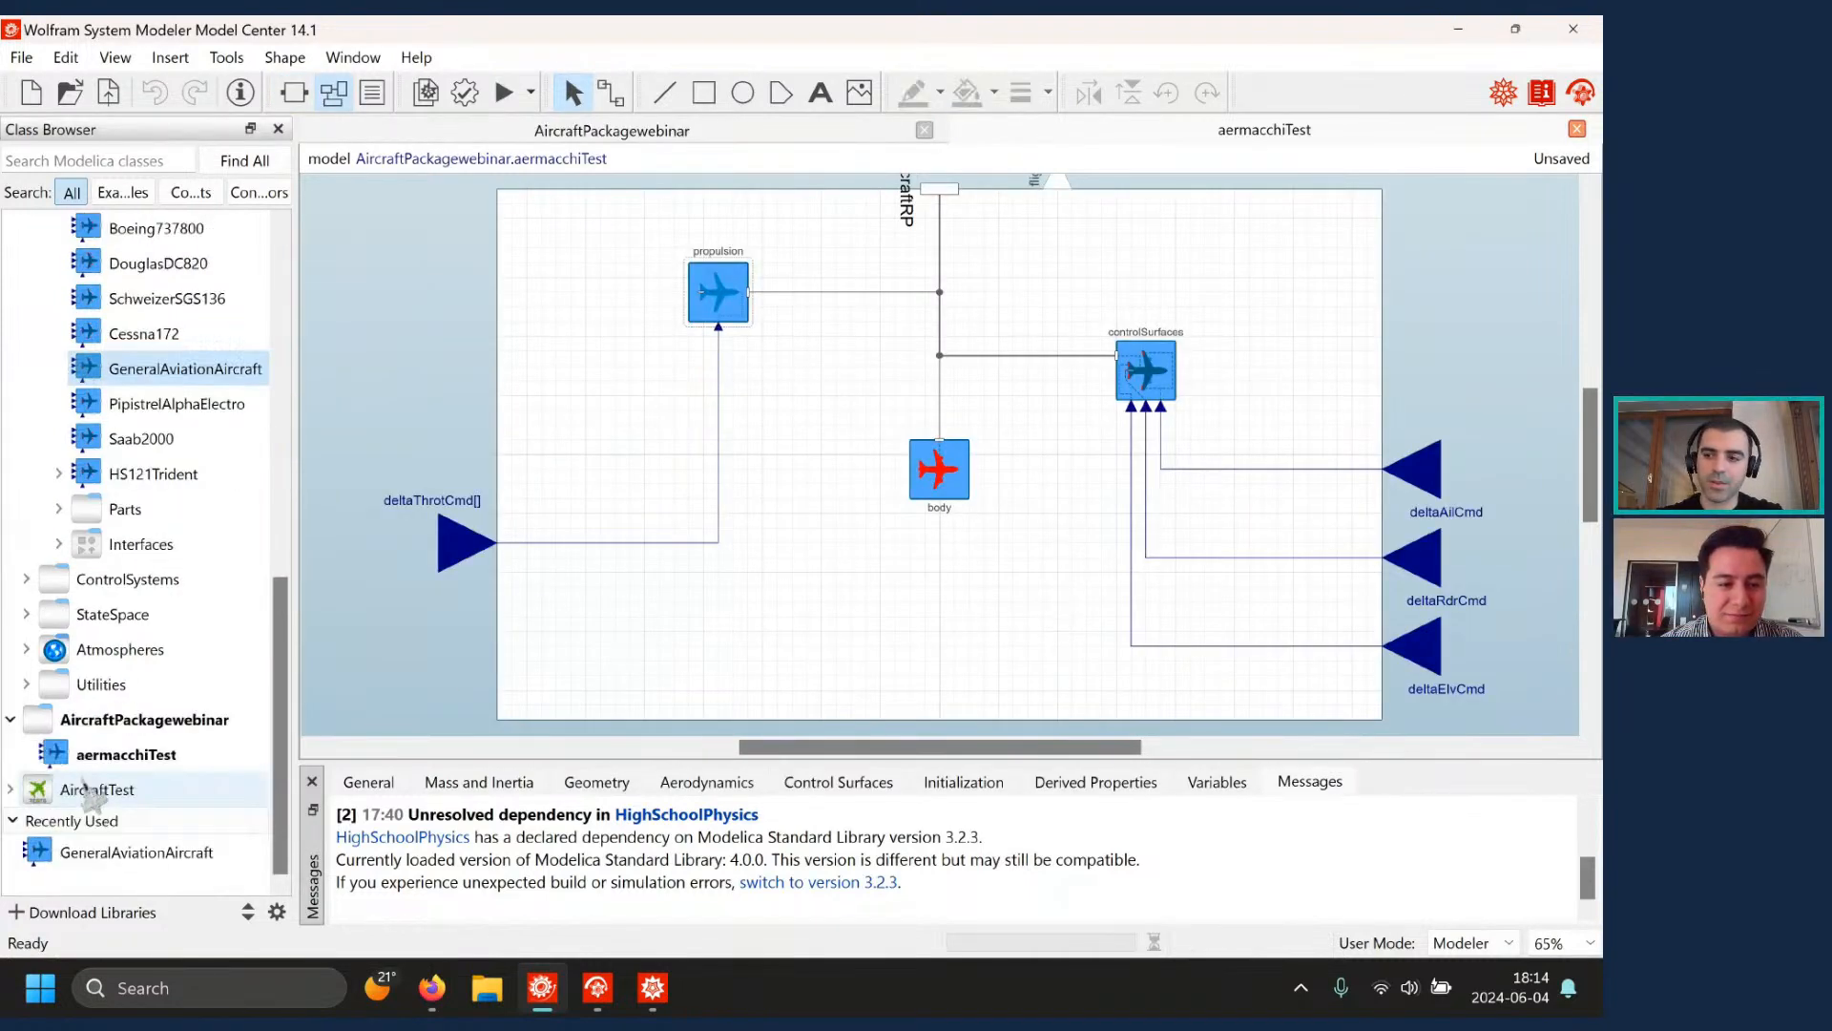
pyautogui.click(160, 761)
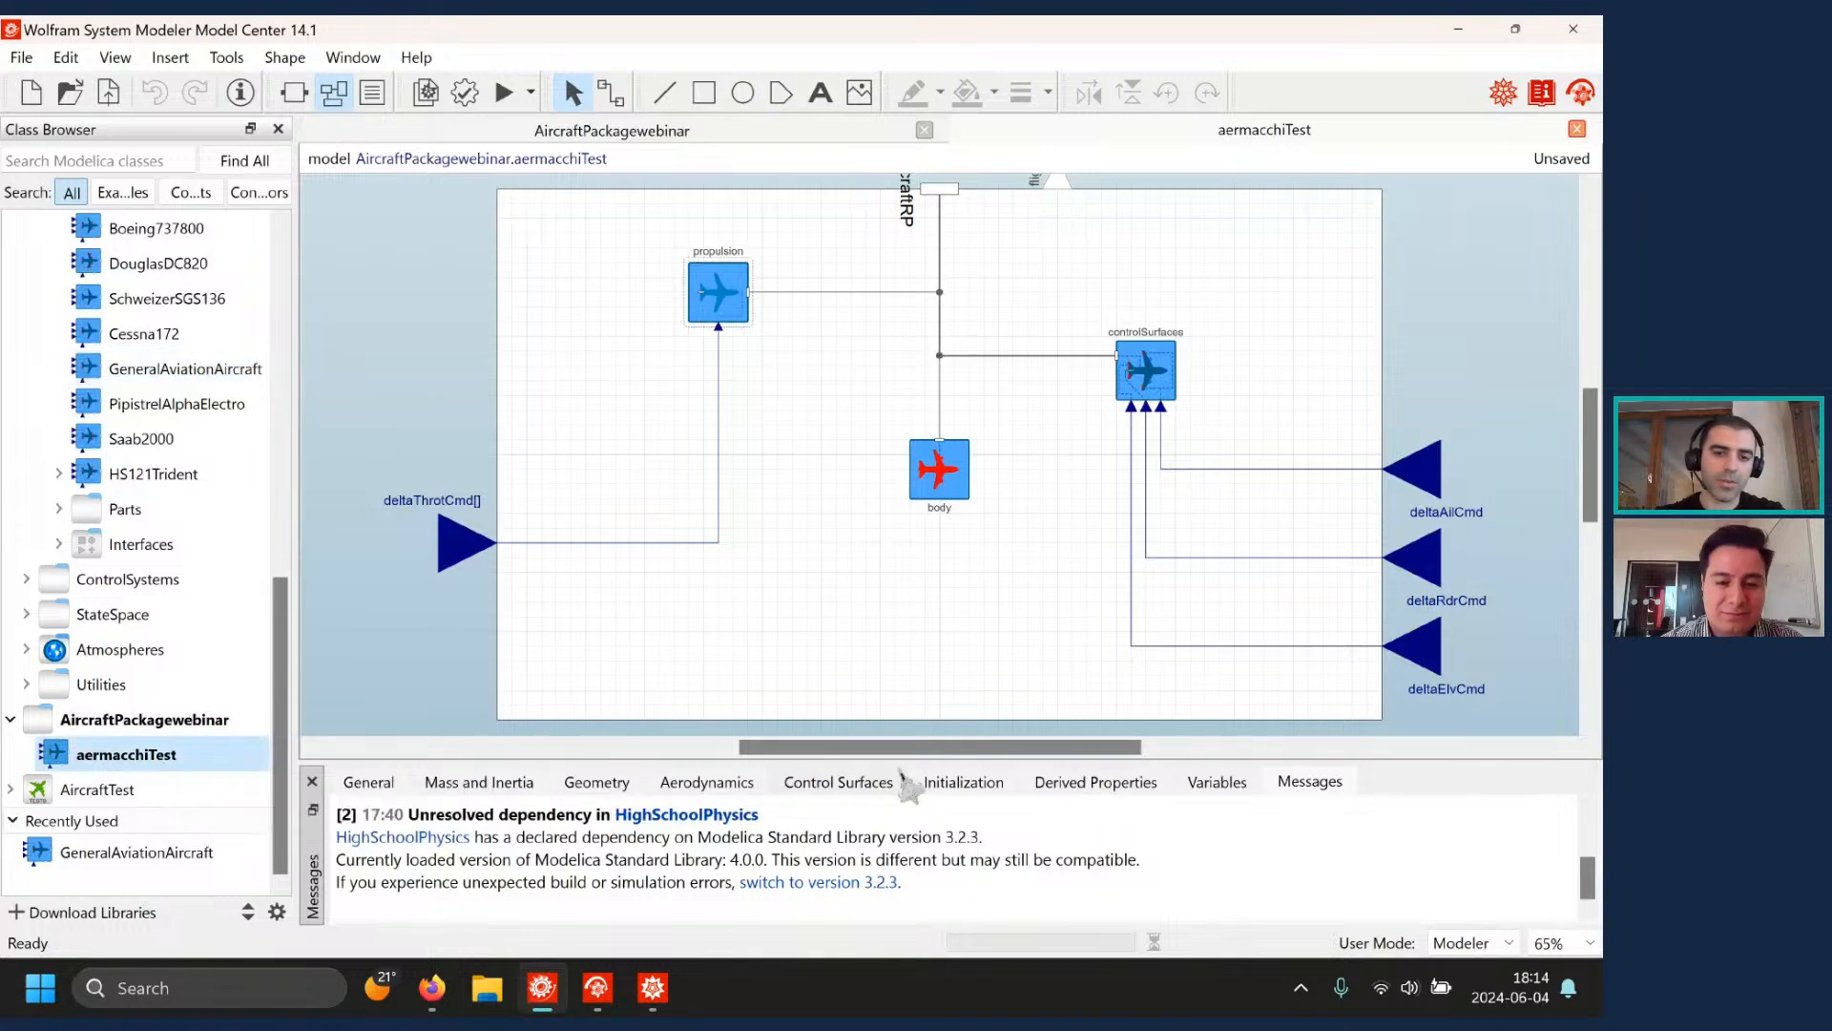
pyautogui.moveTo(939, 759); pyautogui.dragTo(943, 625)
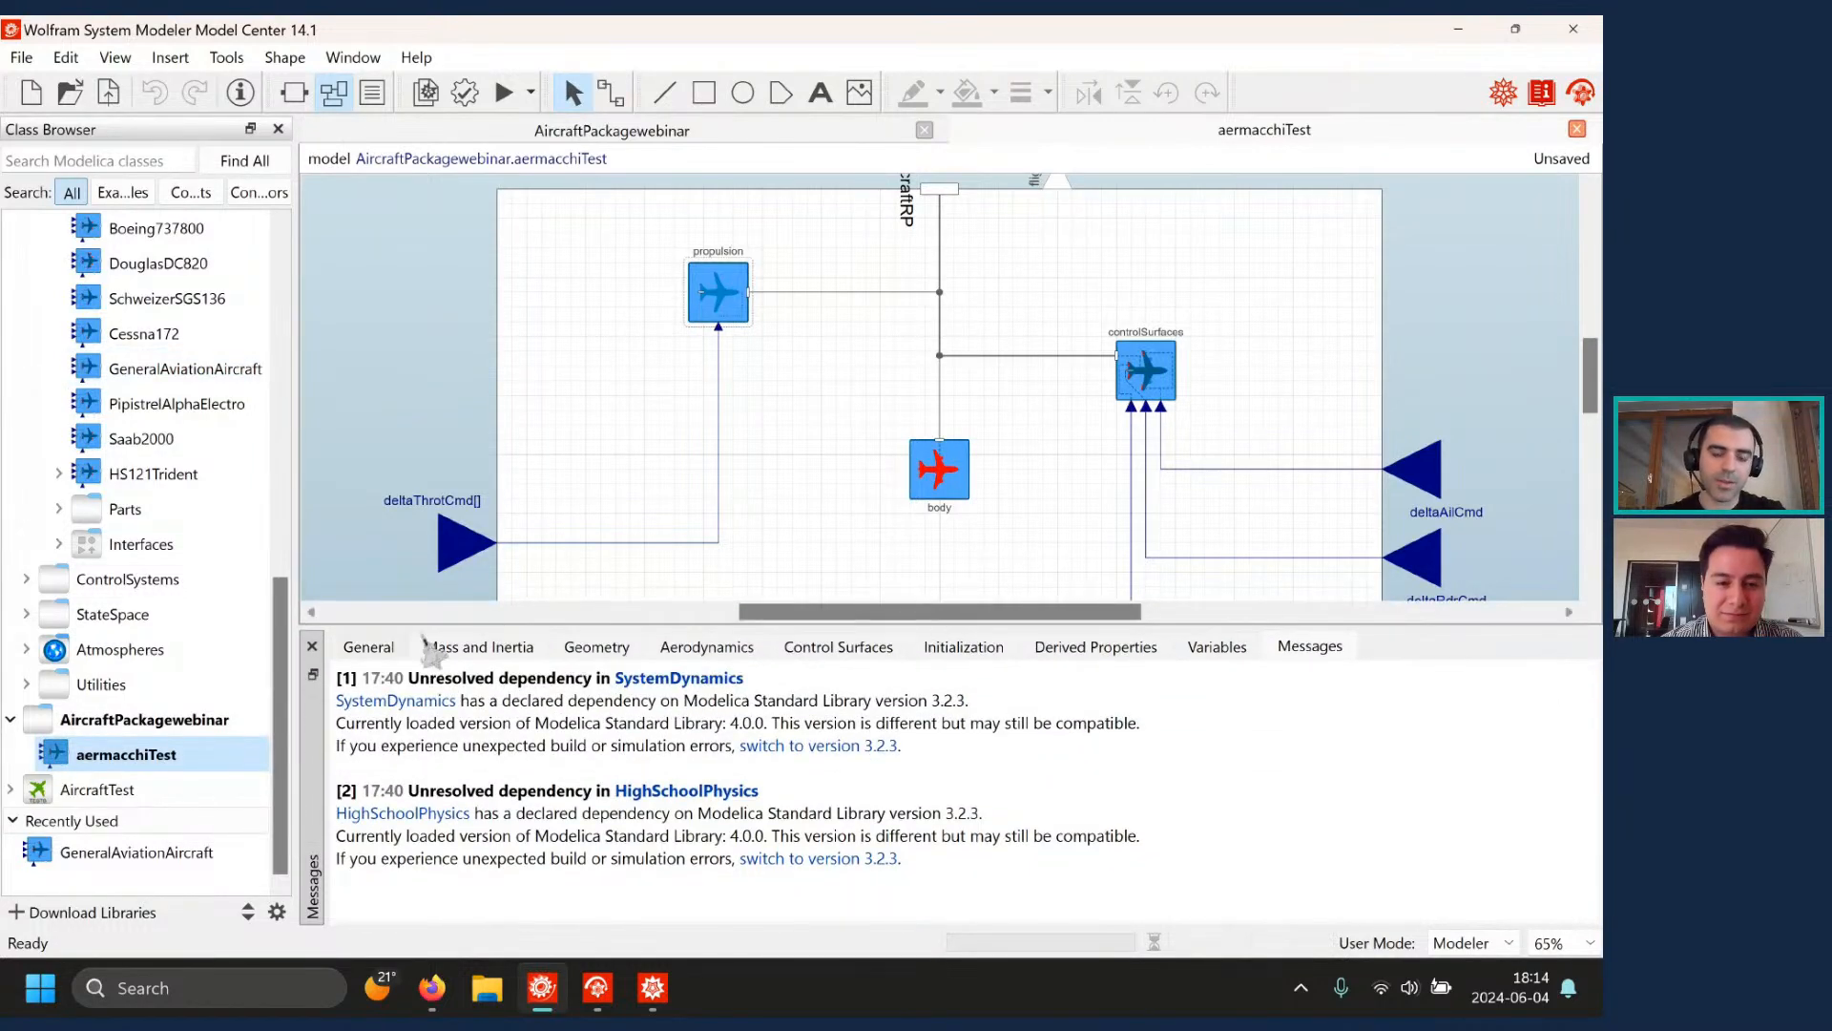
pyautogui.click(369, 648)
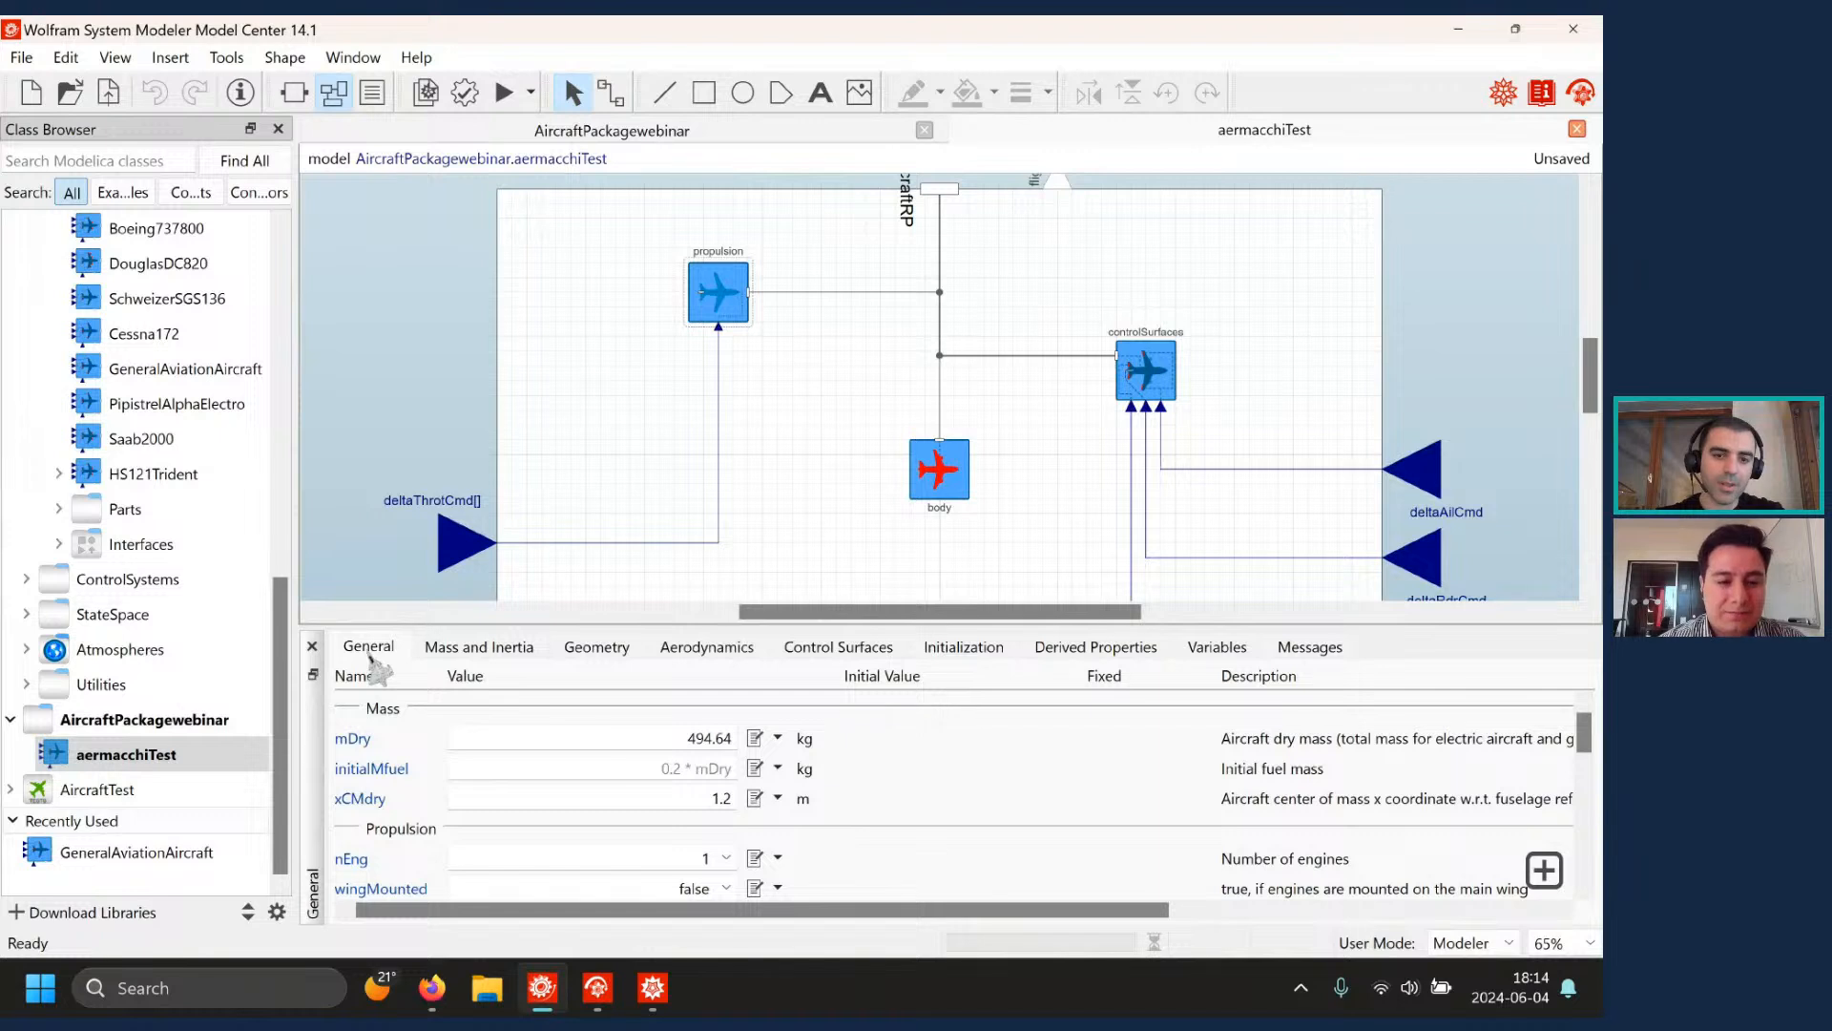
# - Open the Boeing737800 fixed-wing model, examine its General, Mass and Inertia, and Geometry parameters, and close it
pyautogui.click(277, 650)
pyautogui.moveTo(278, 649); pyautogui.dragTo(280, 618)
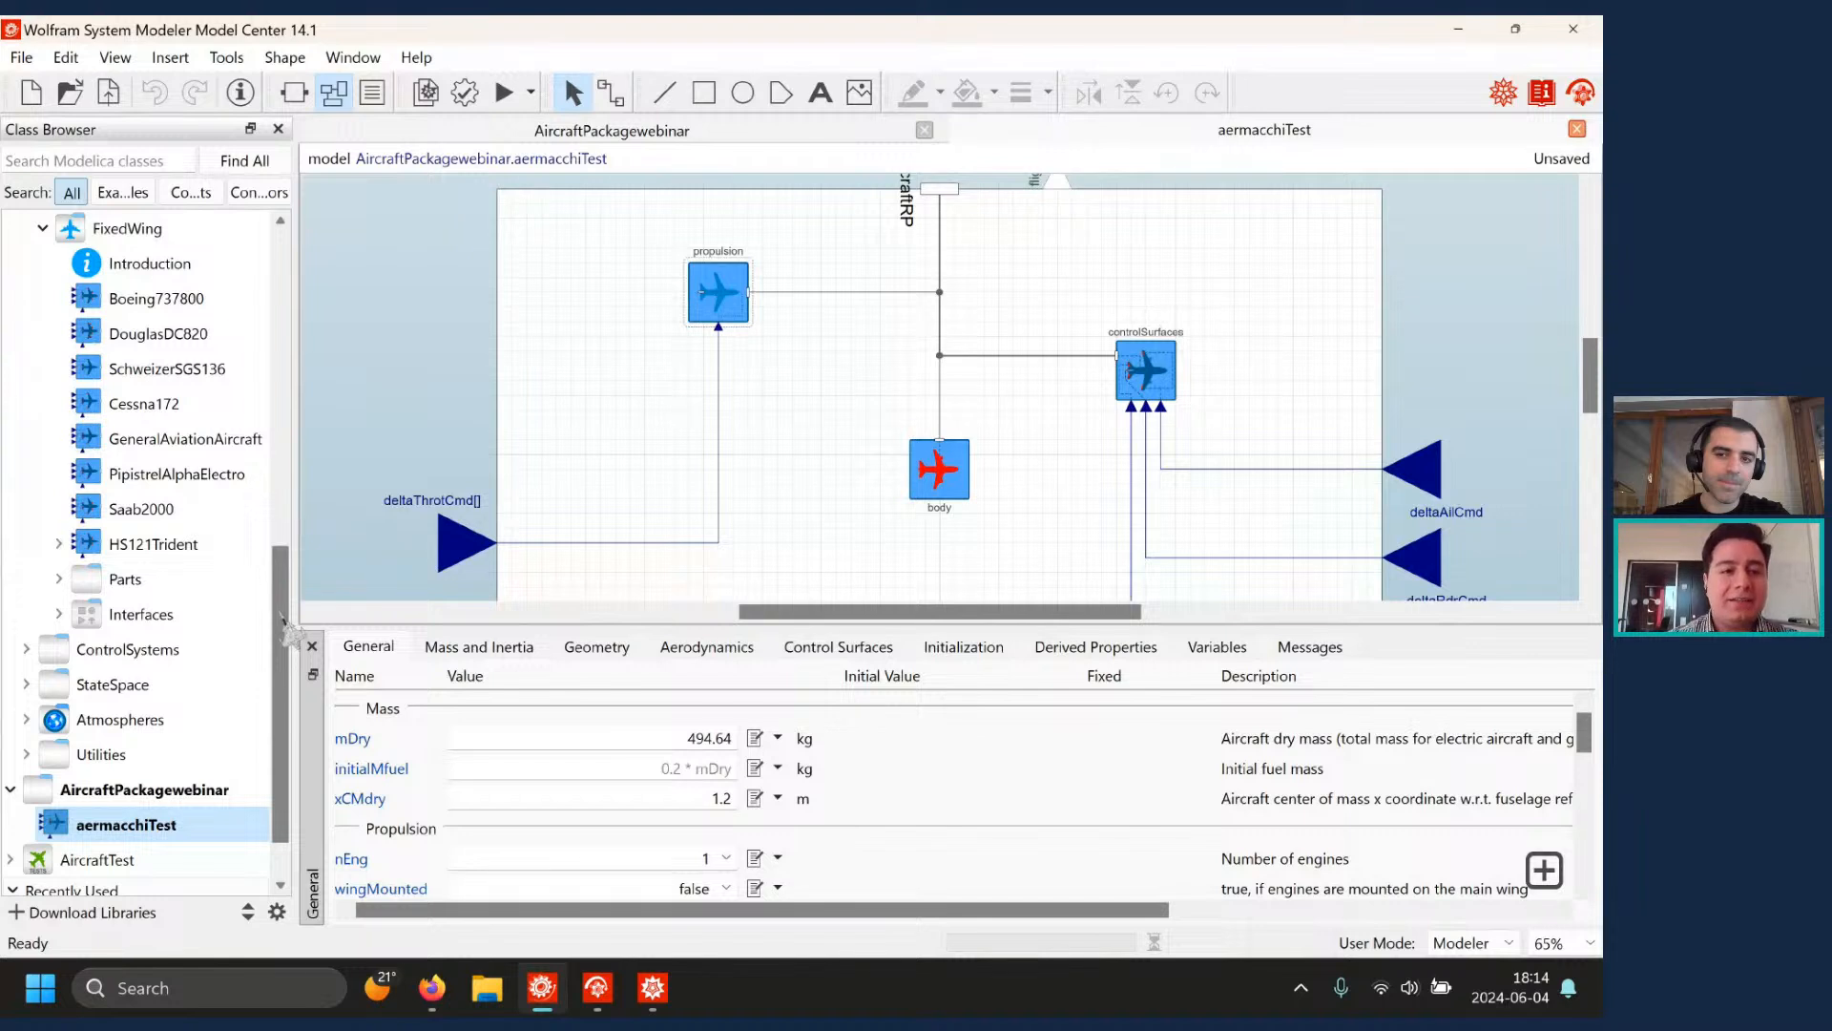
pyautogui.click(178, 313)
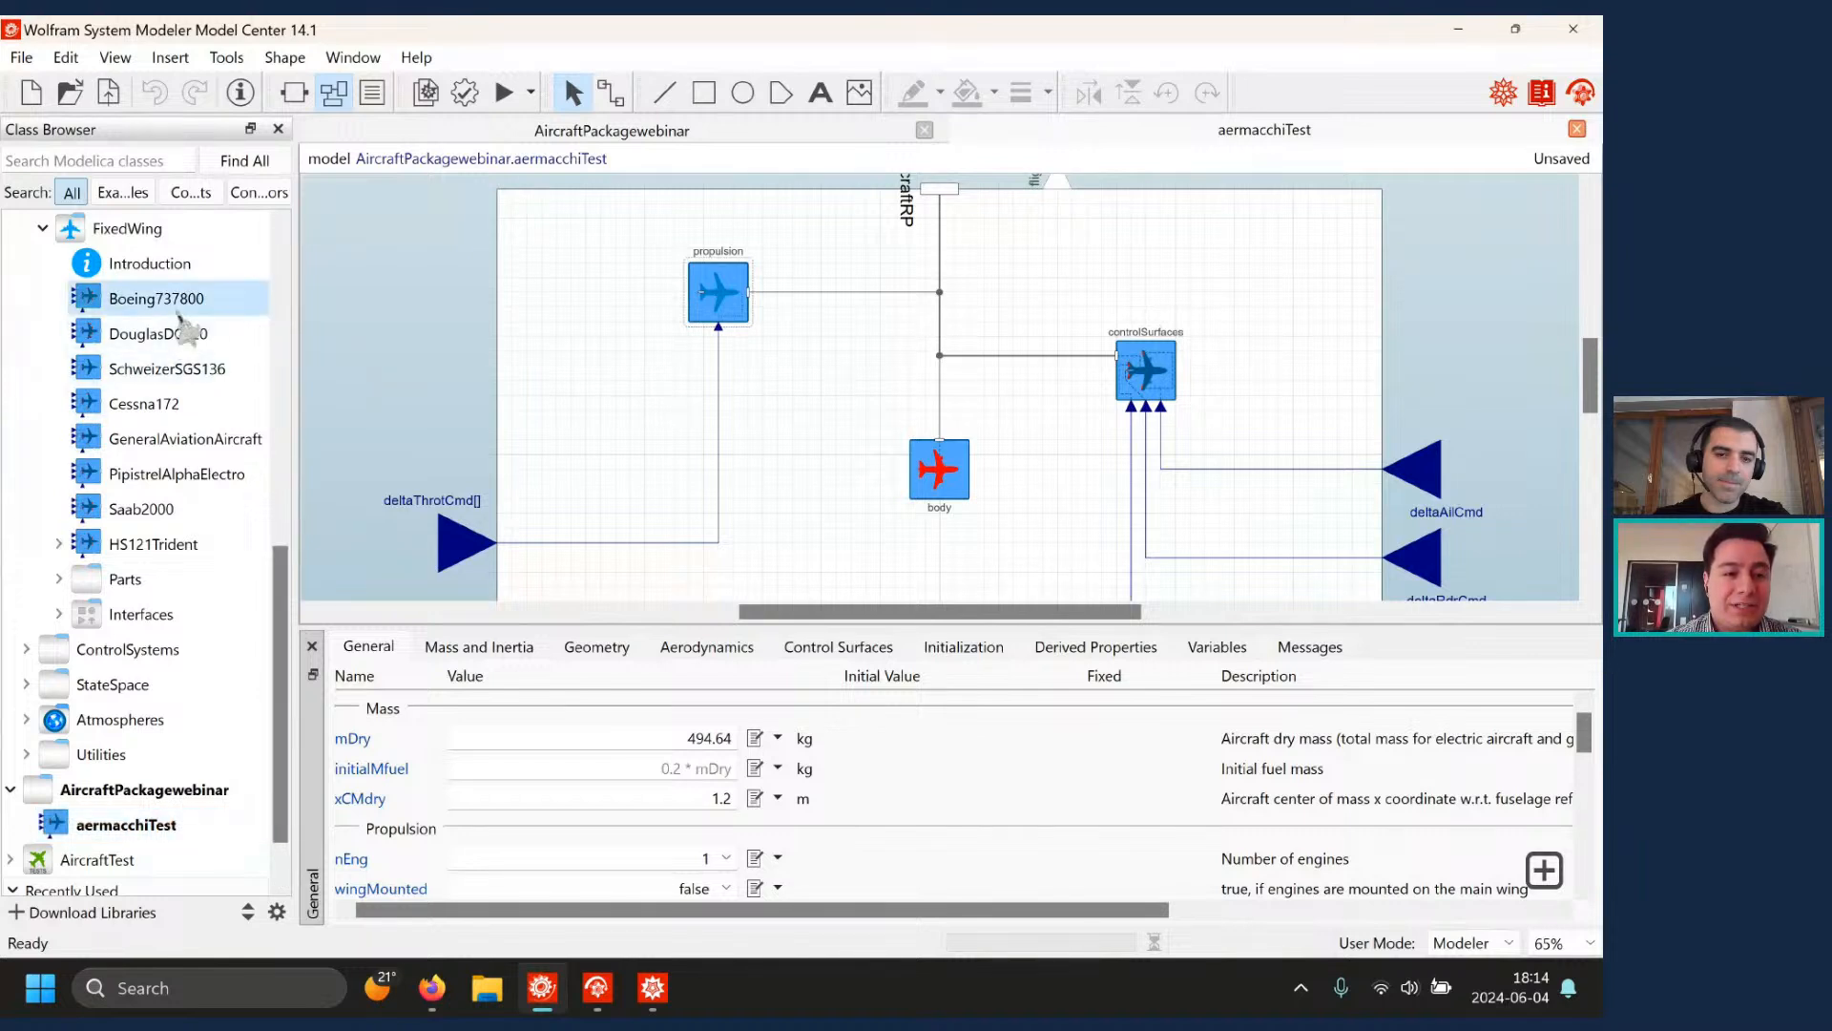
pyautogui.doubleClick(178, 313)
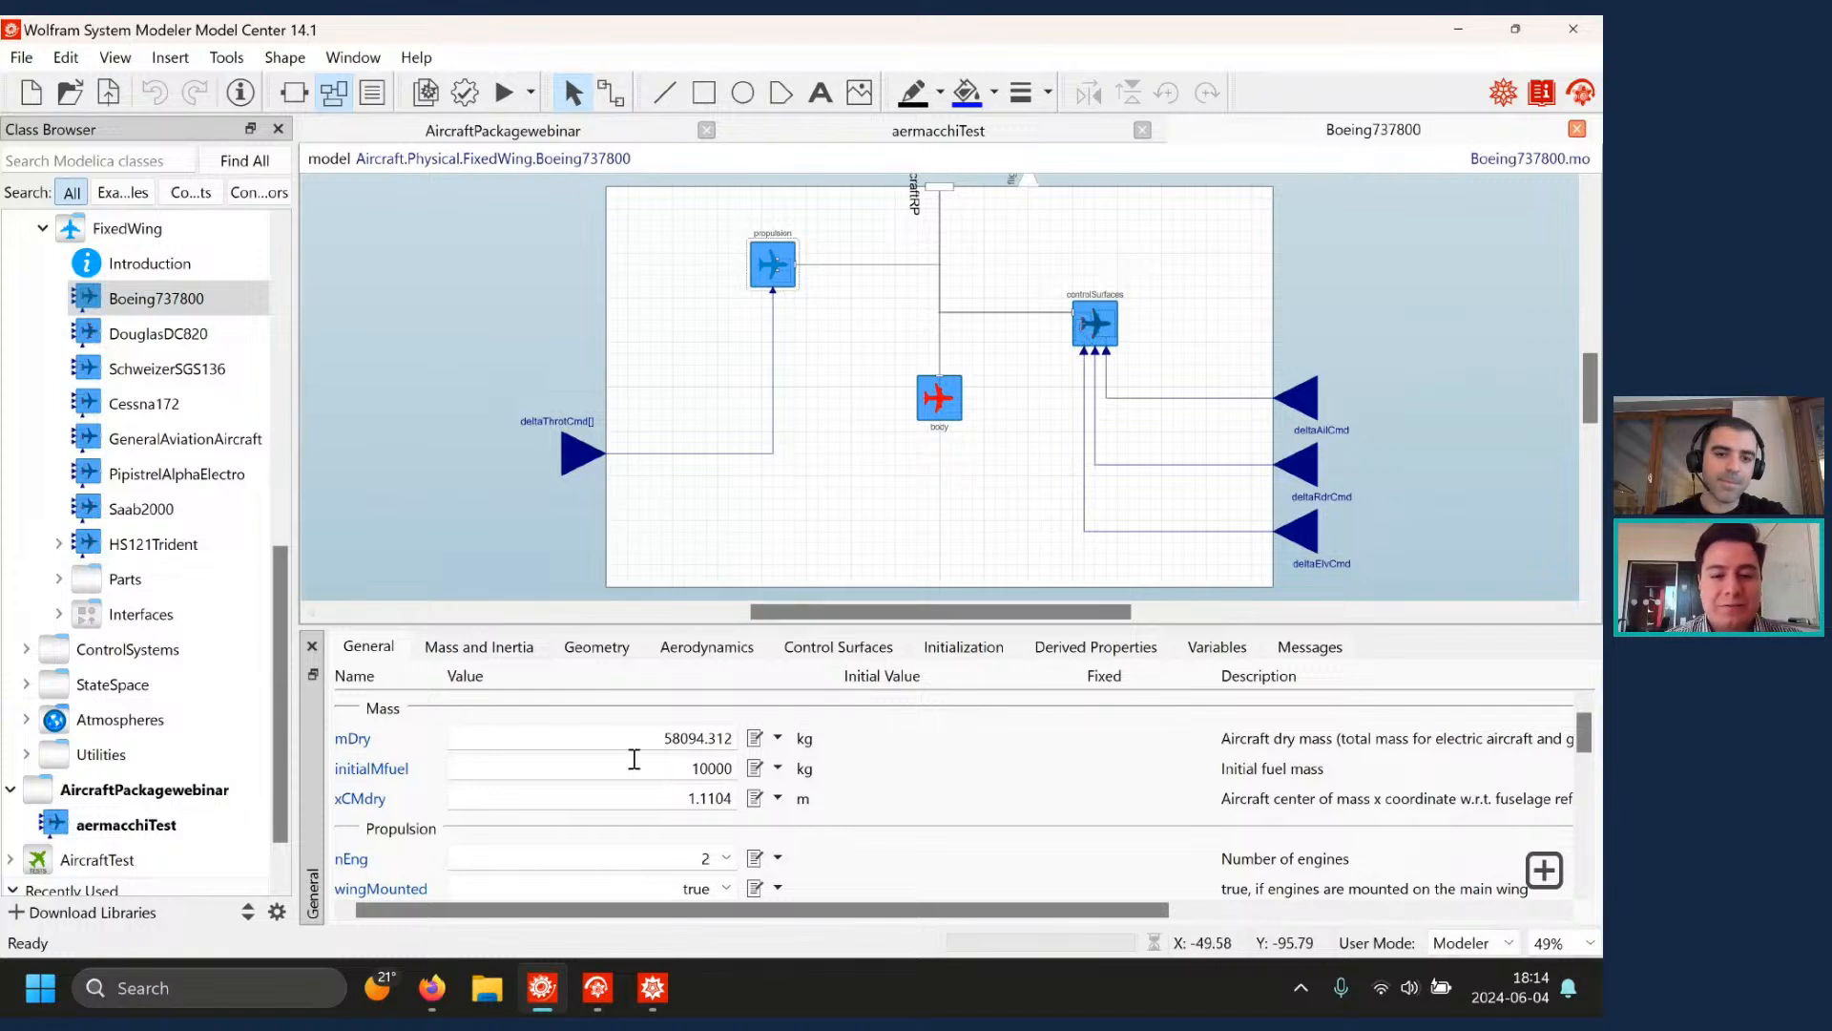
pyautogui.moveTo(926, 628); pyautogui.dragTo(927, 577)
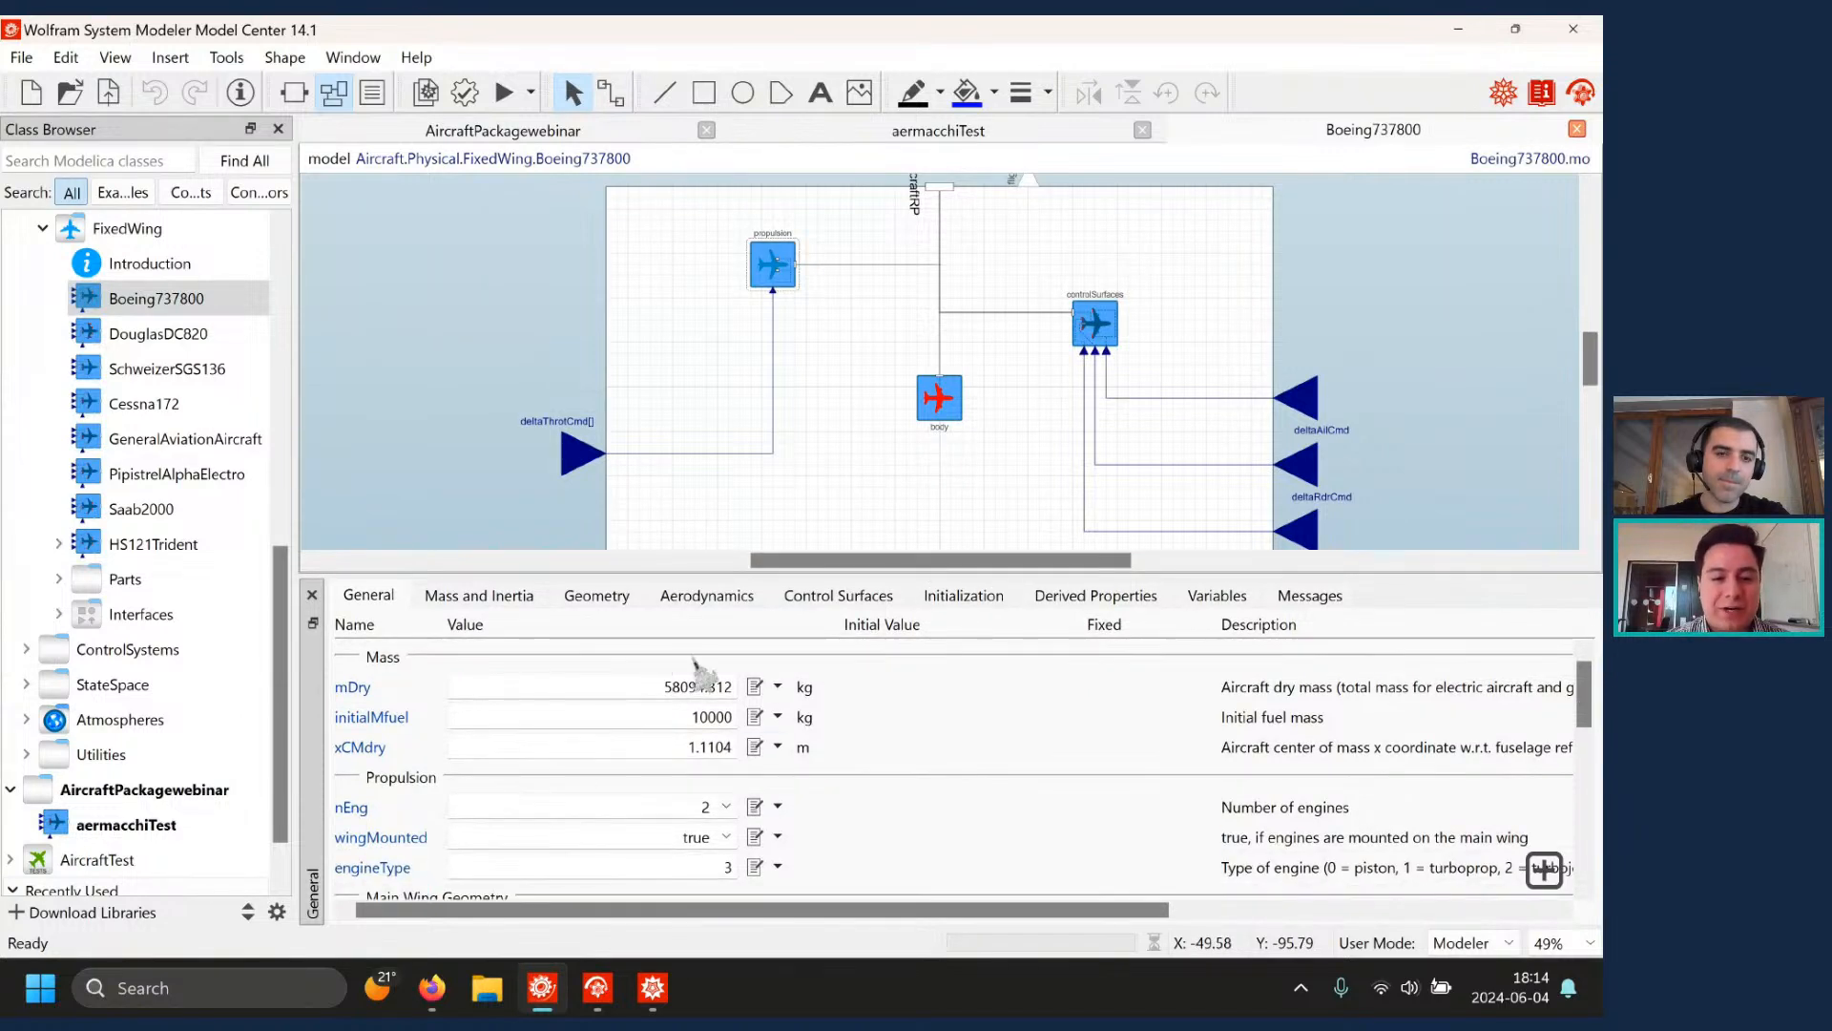
pyautogui.click(514, 602)
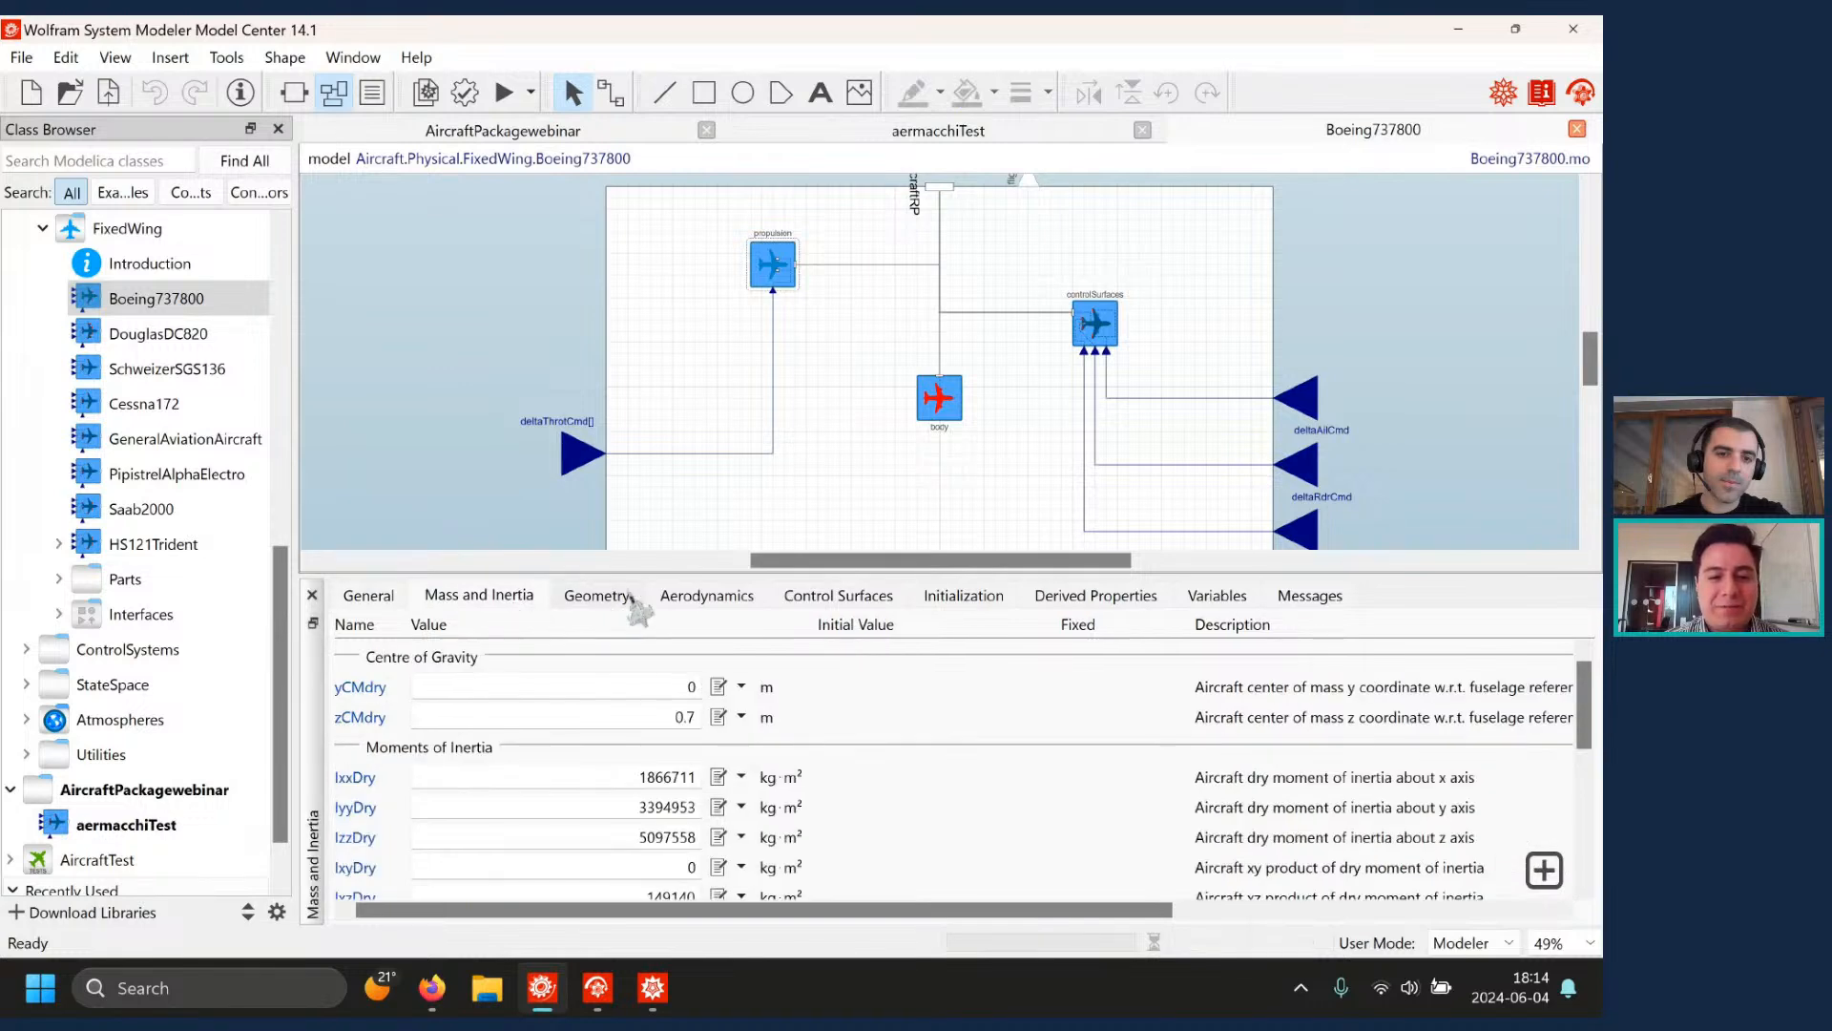
pyautogui.click(611, 595)
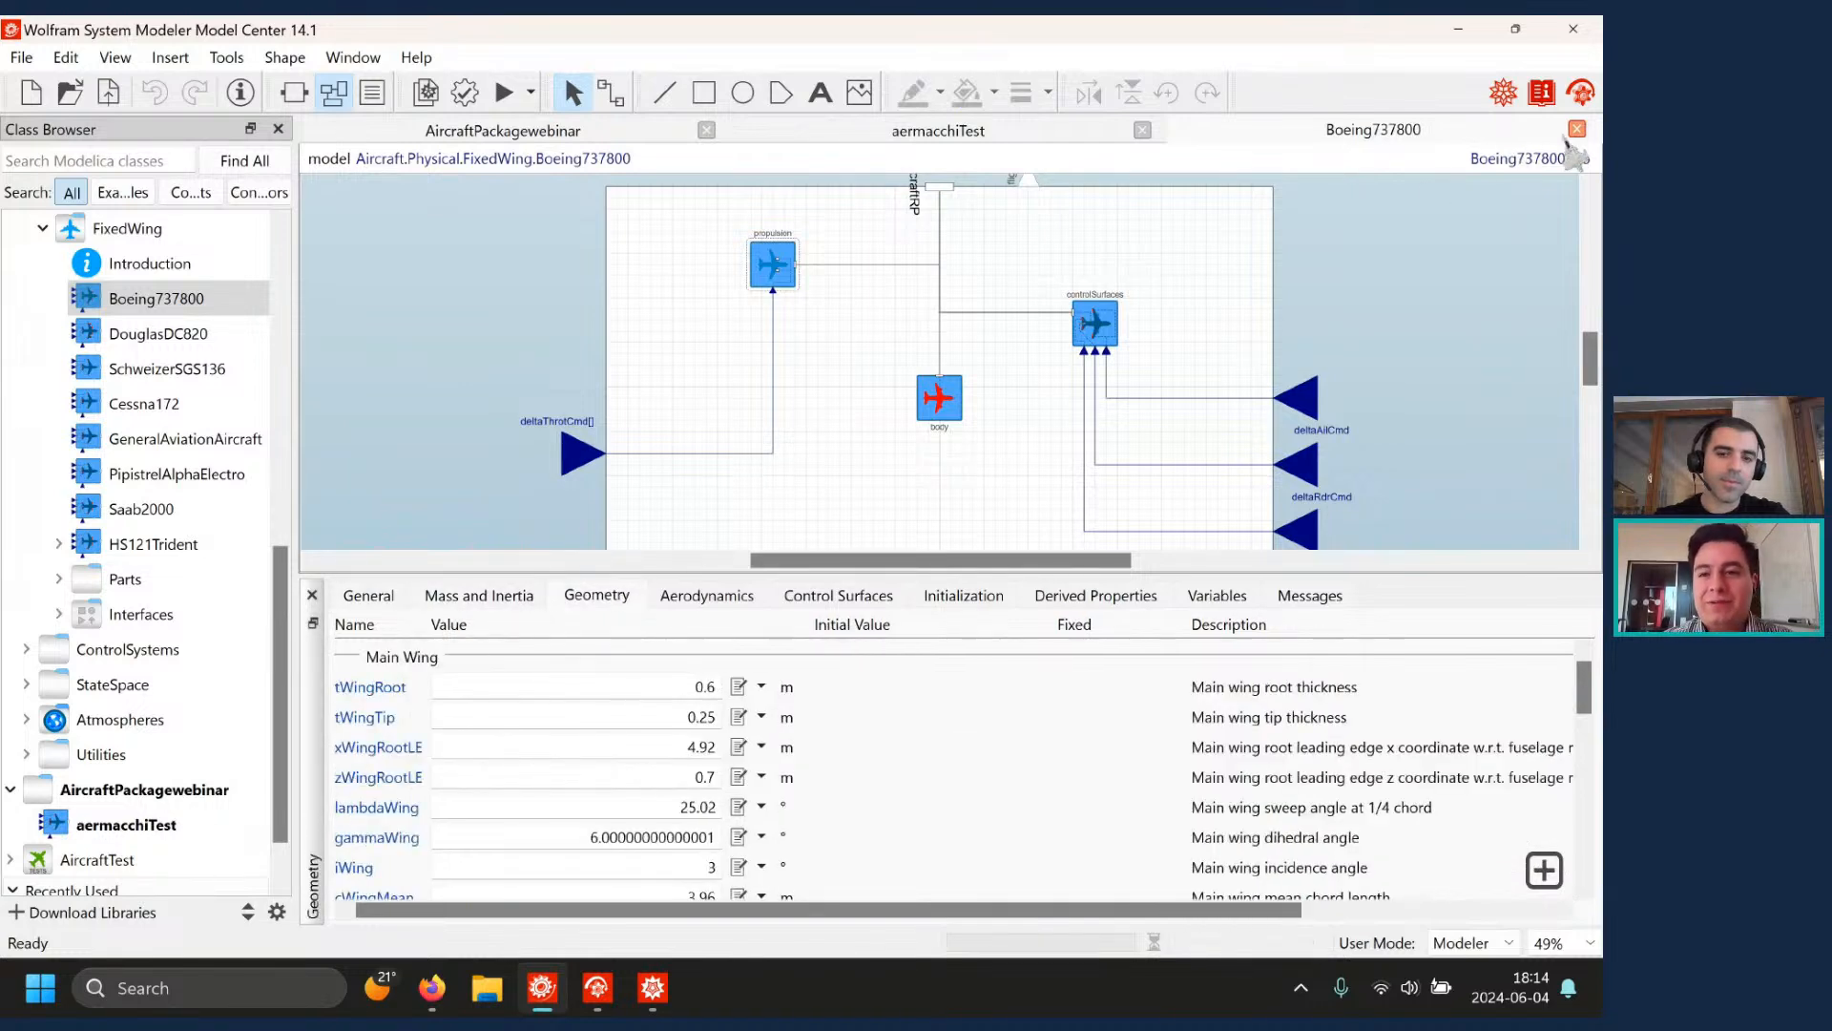
pyautogui.click(1578, 130)
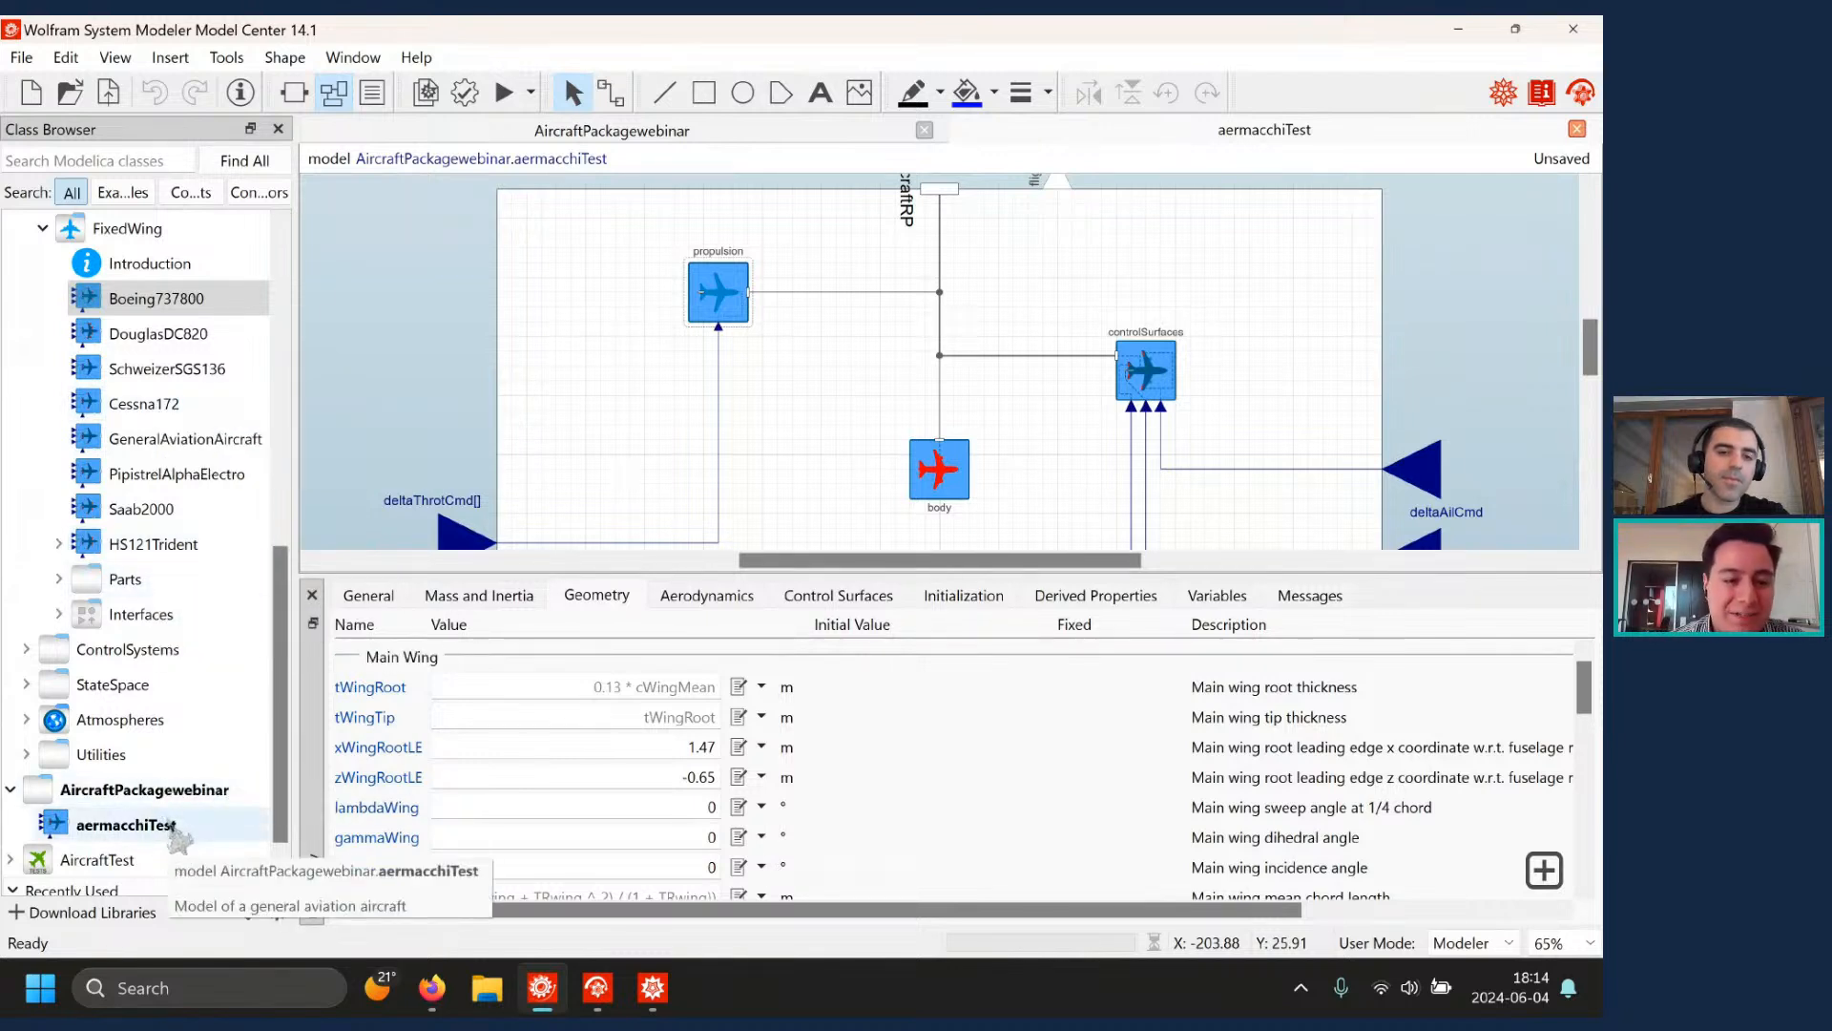
# - Return to the aermacchiTest model's General parameters and enlarge the parameter area further
pyautogui.click(167, 834)
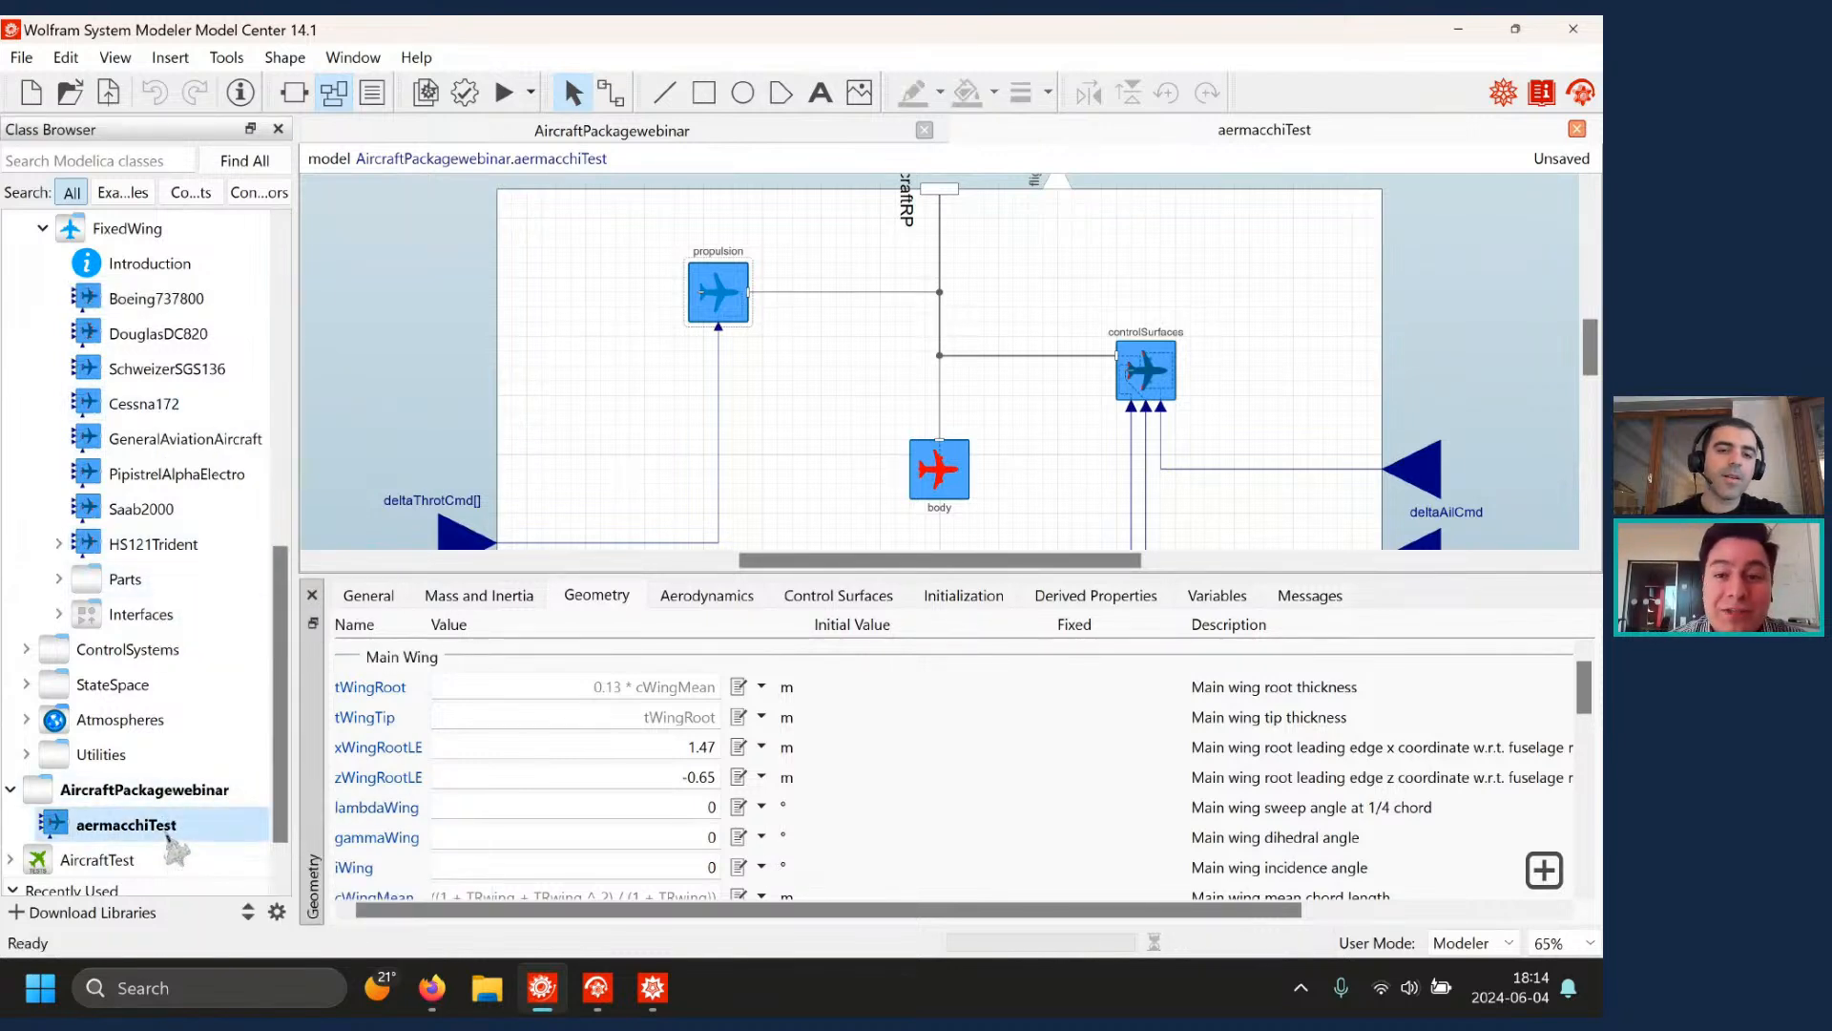
pyautogui.moveTo(954, 573); pyautogui.dragTo(938, 534)
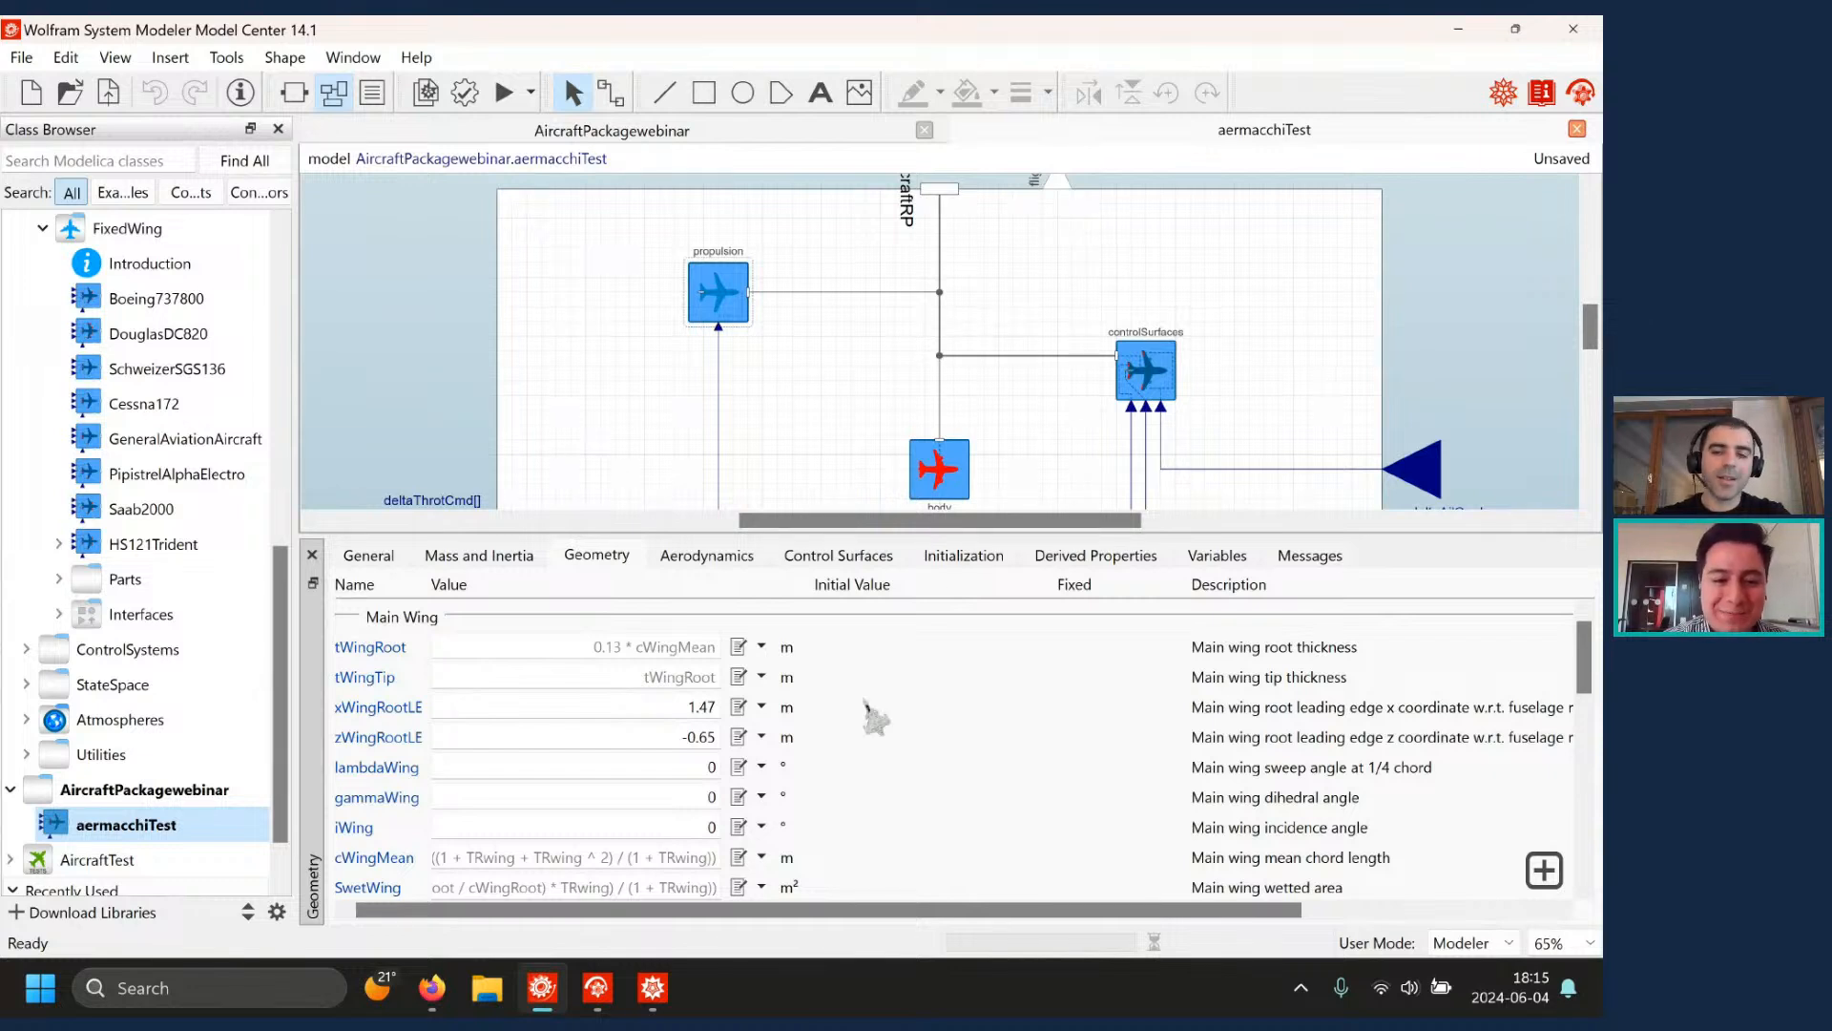
pyautogui.click(372, 563)
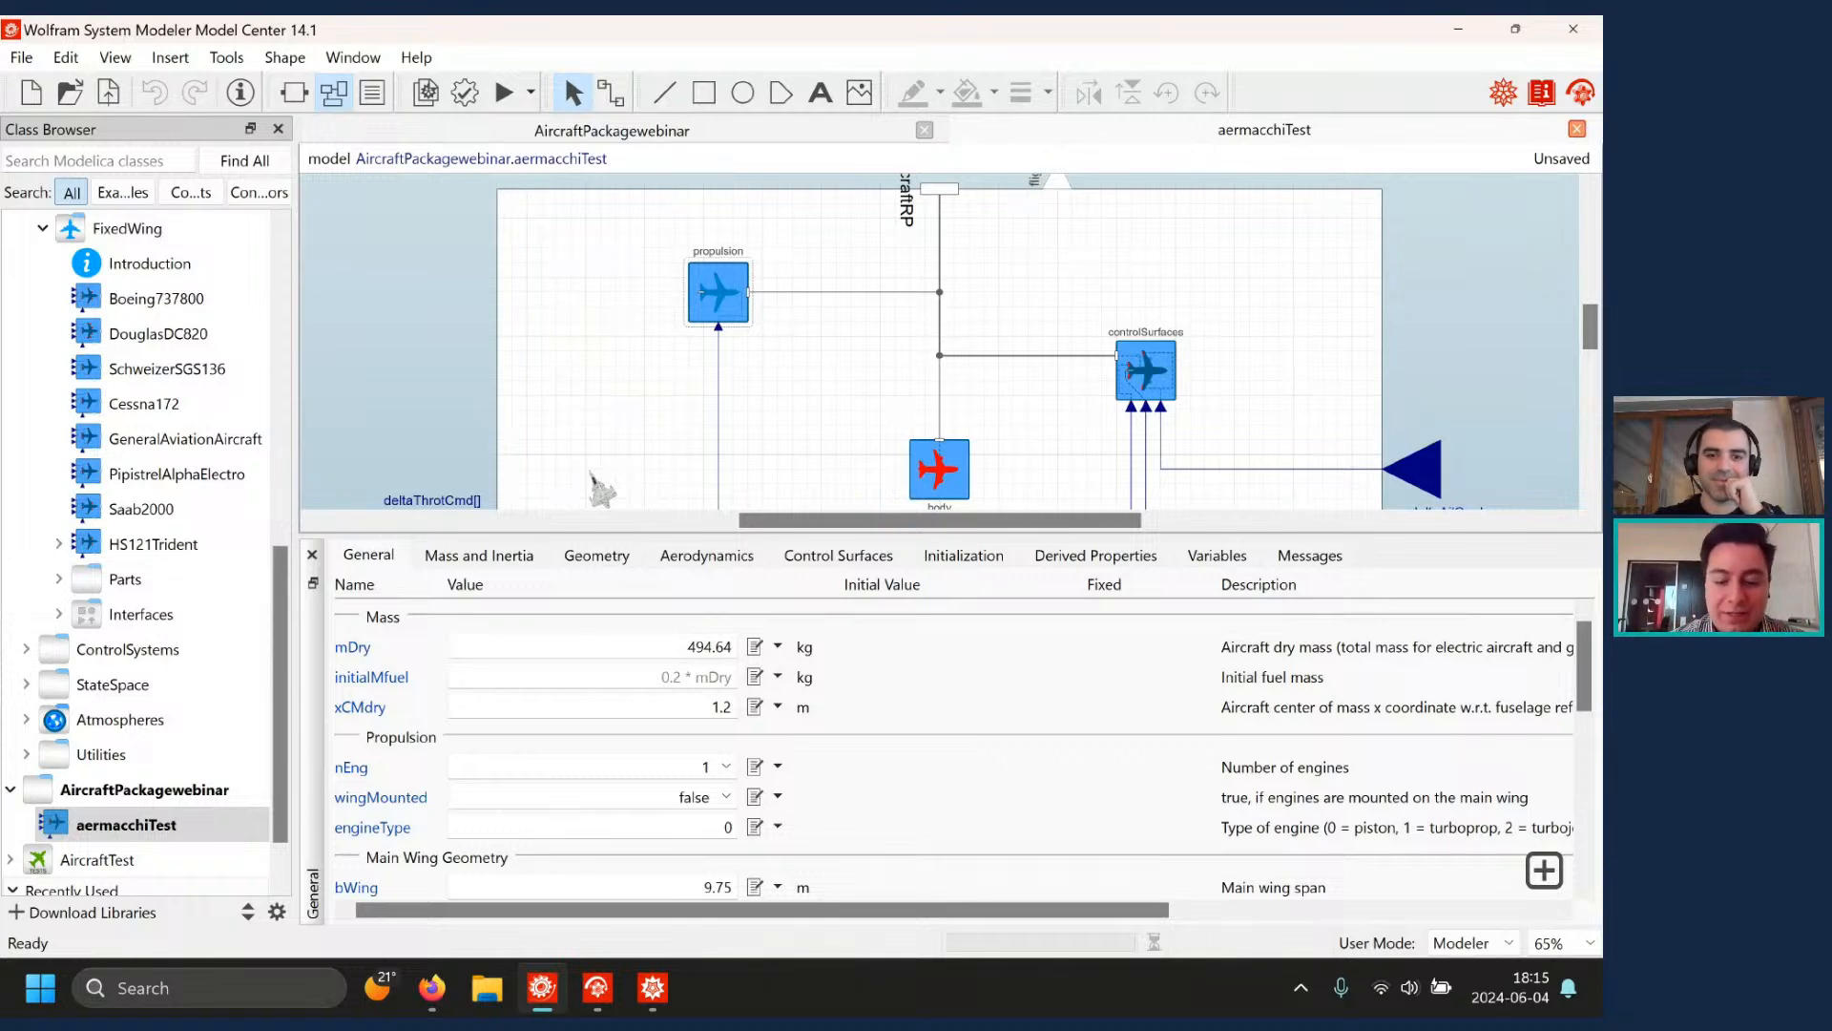
# - Arrange the Firefox window with the Aermacchi MB-339 Wikipedia article side by side with the System Modeler Model Center window
pyautogui.press('super+Right')
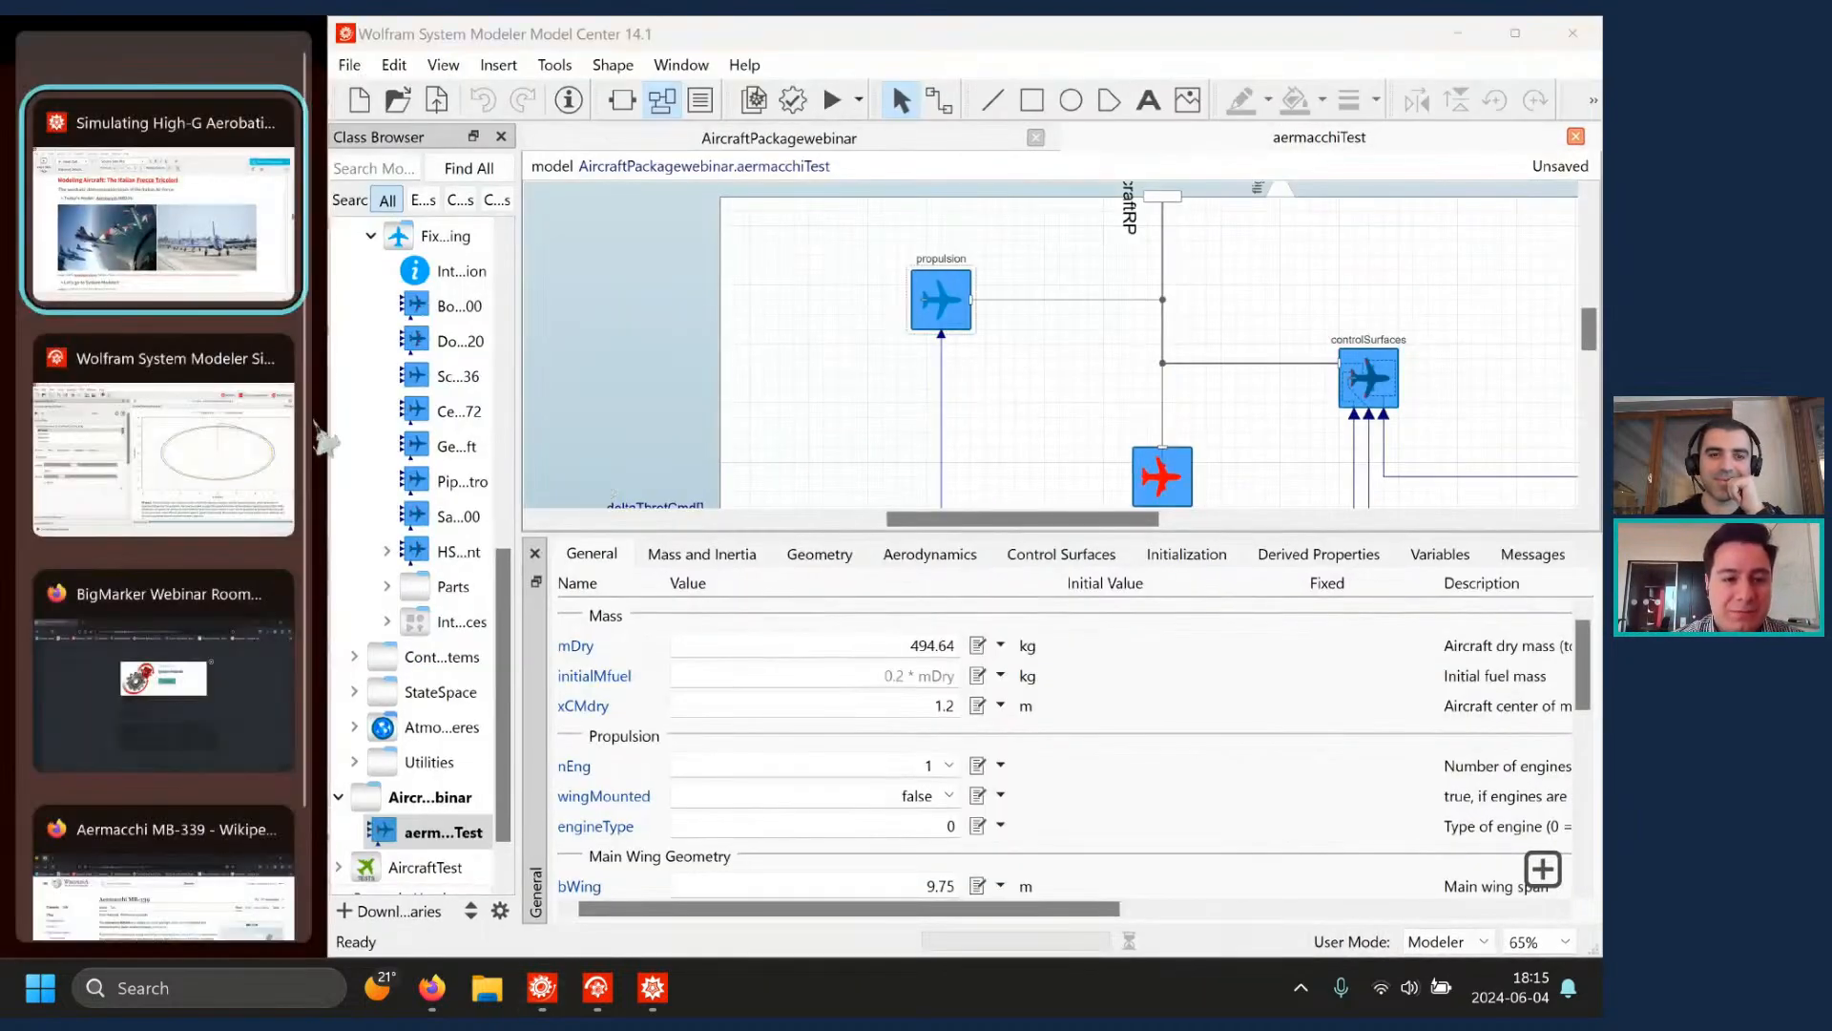
pyautogui.press('Return')
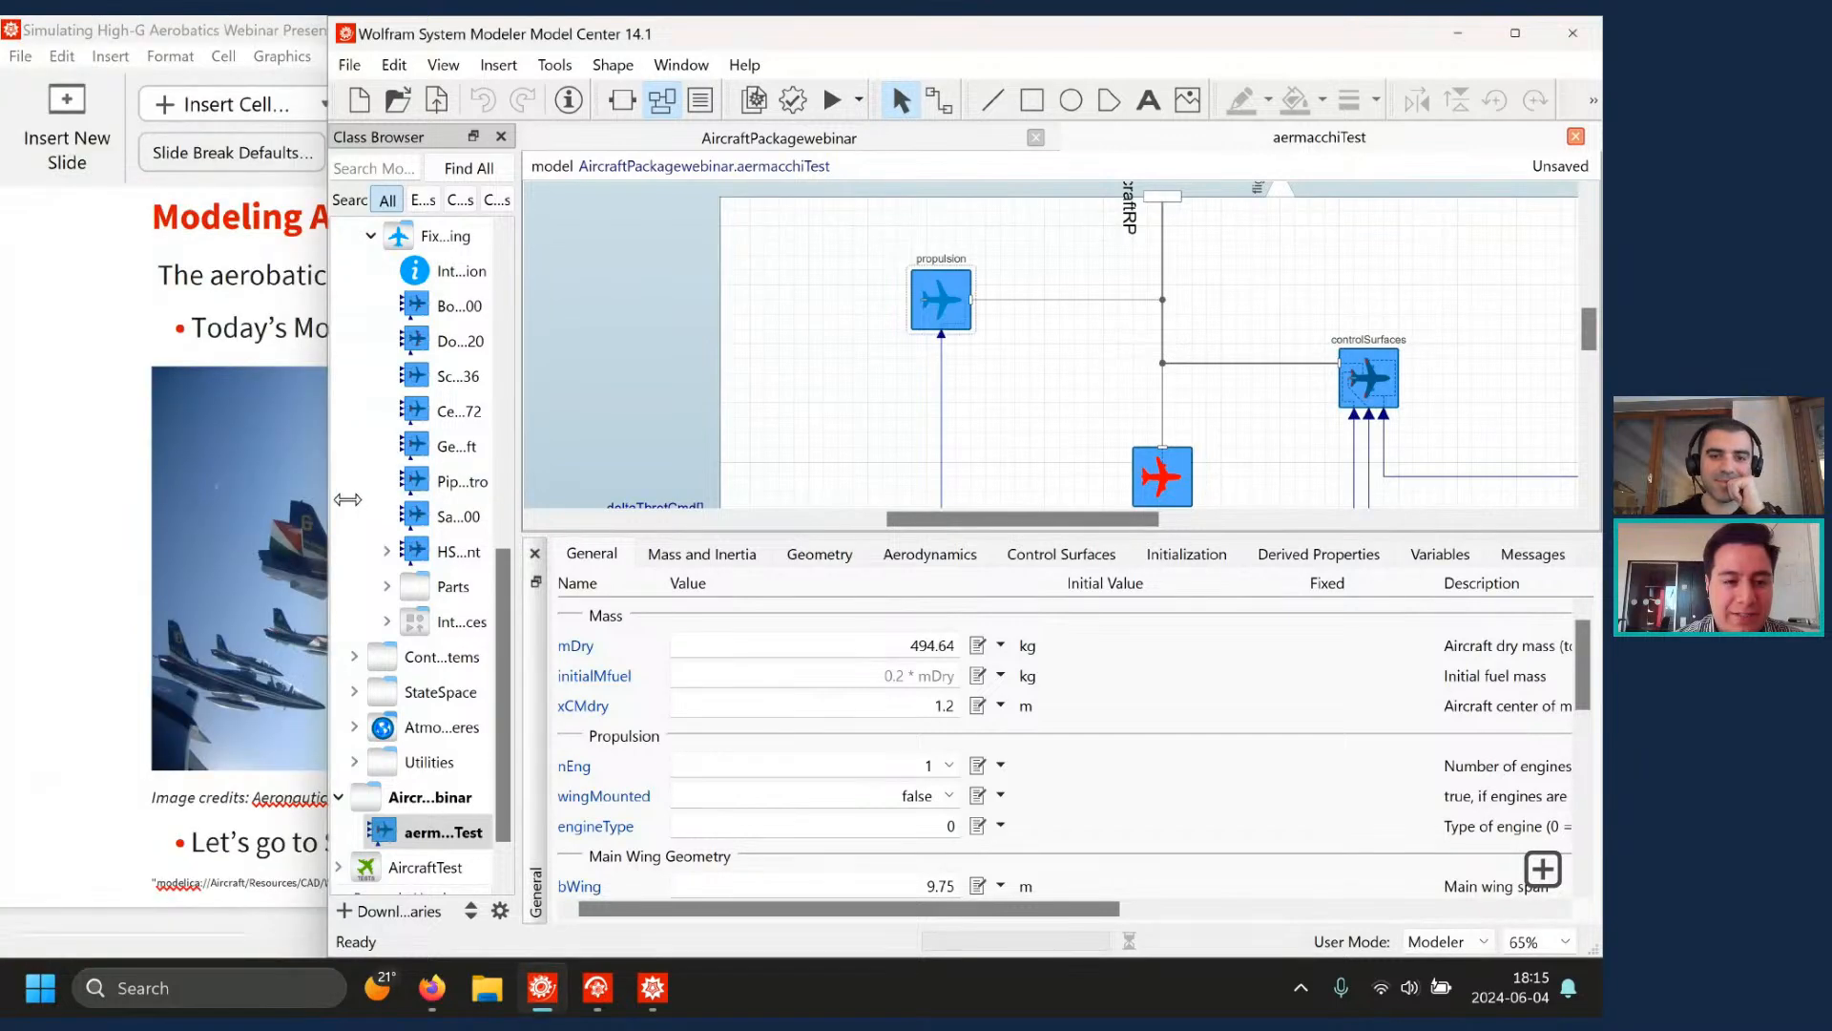
pyautogui.moveTo(431, 988)
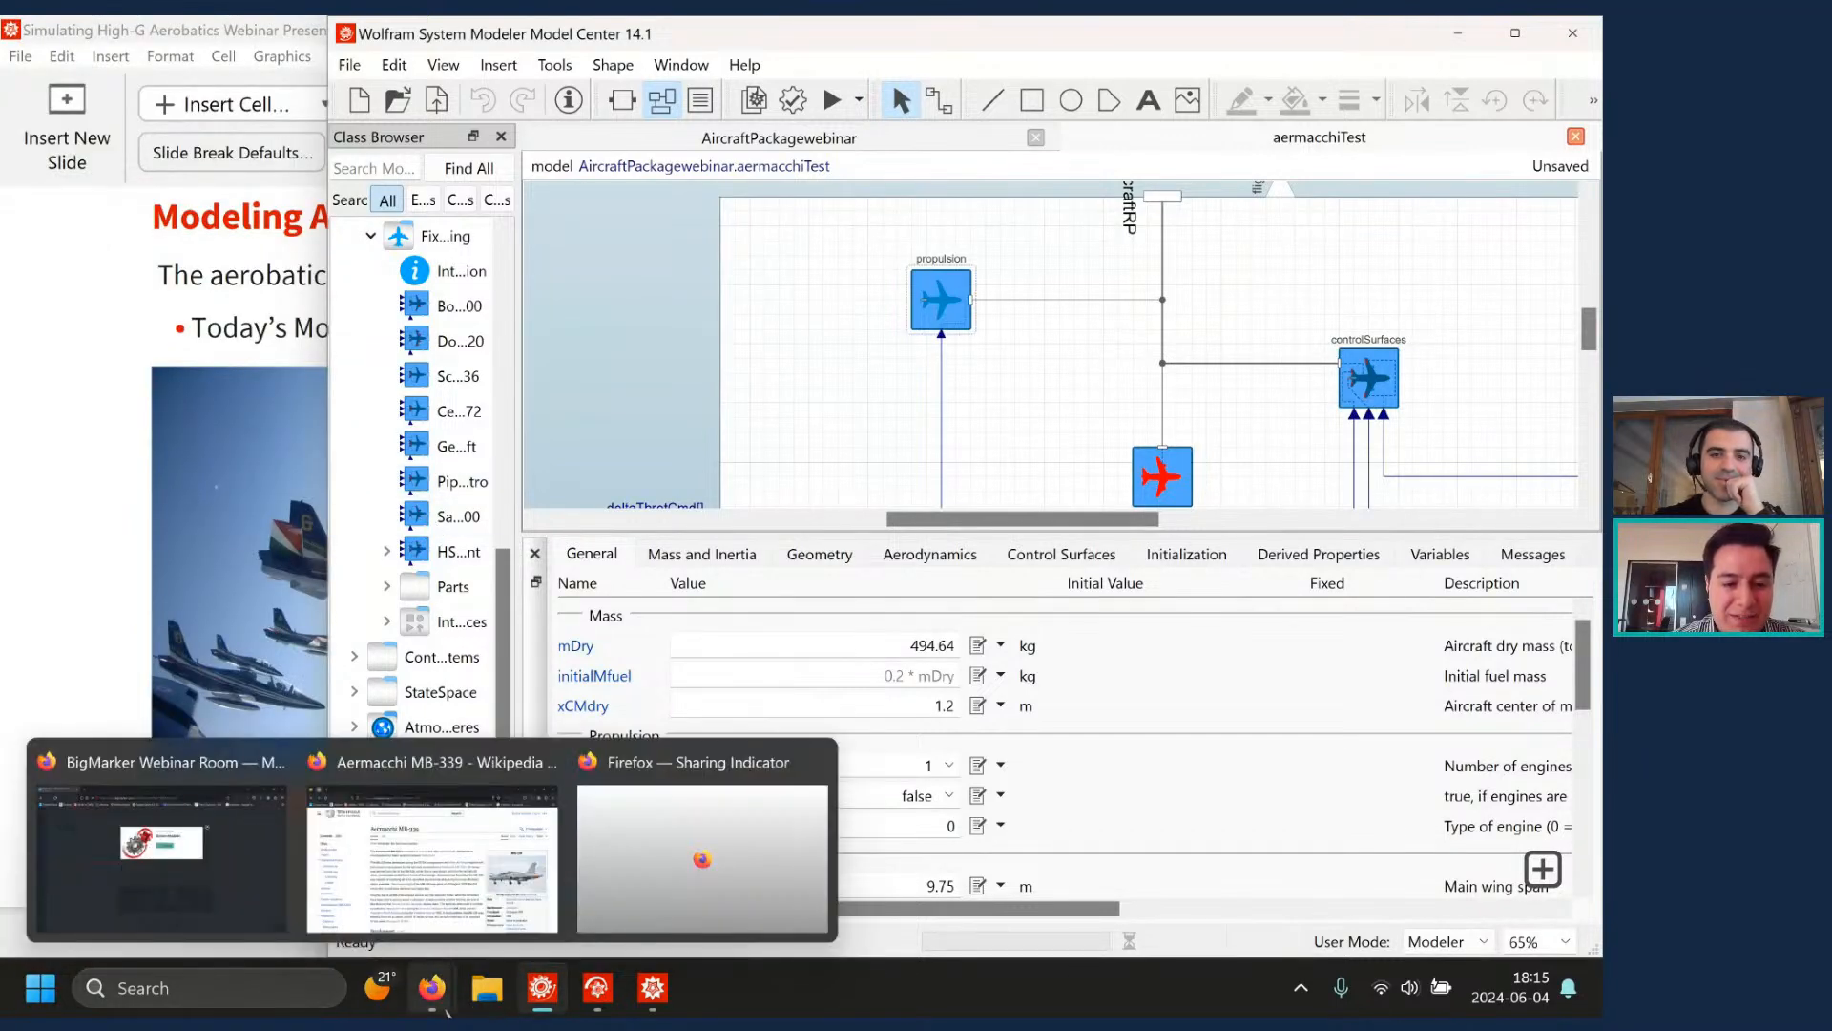
pyautogui.click(448, 913)
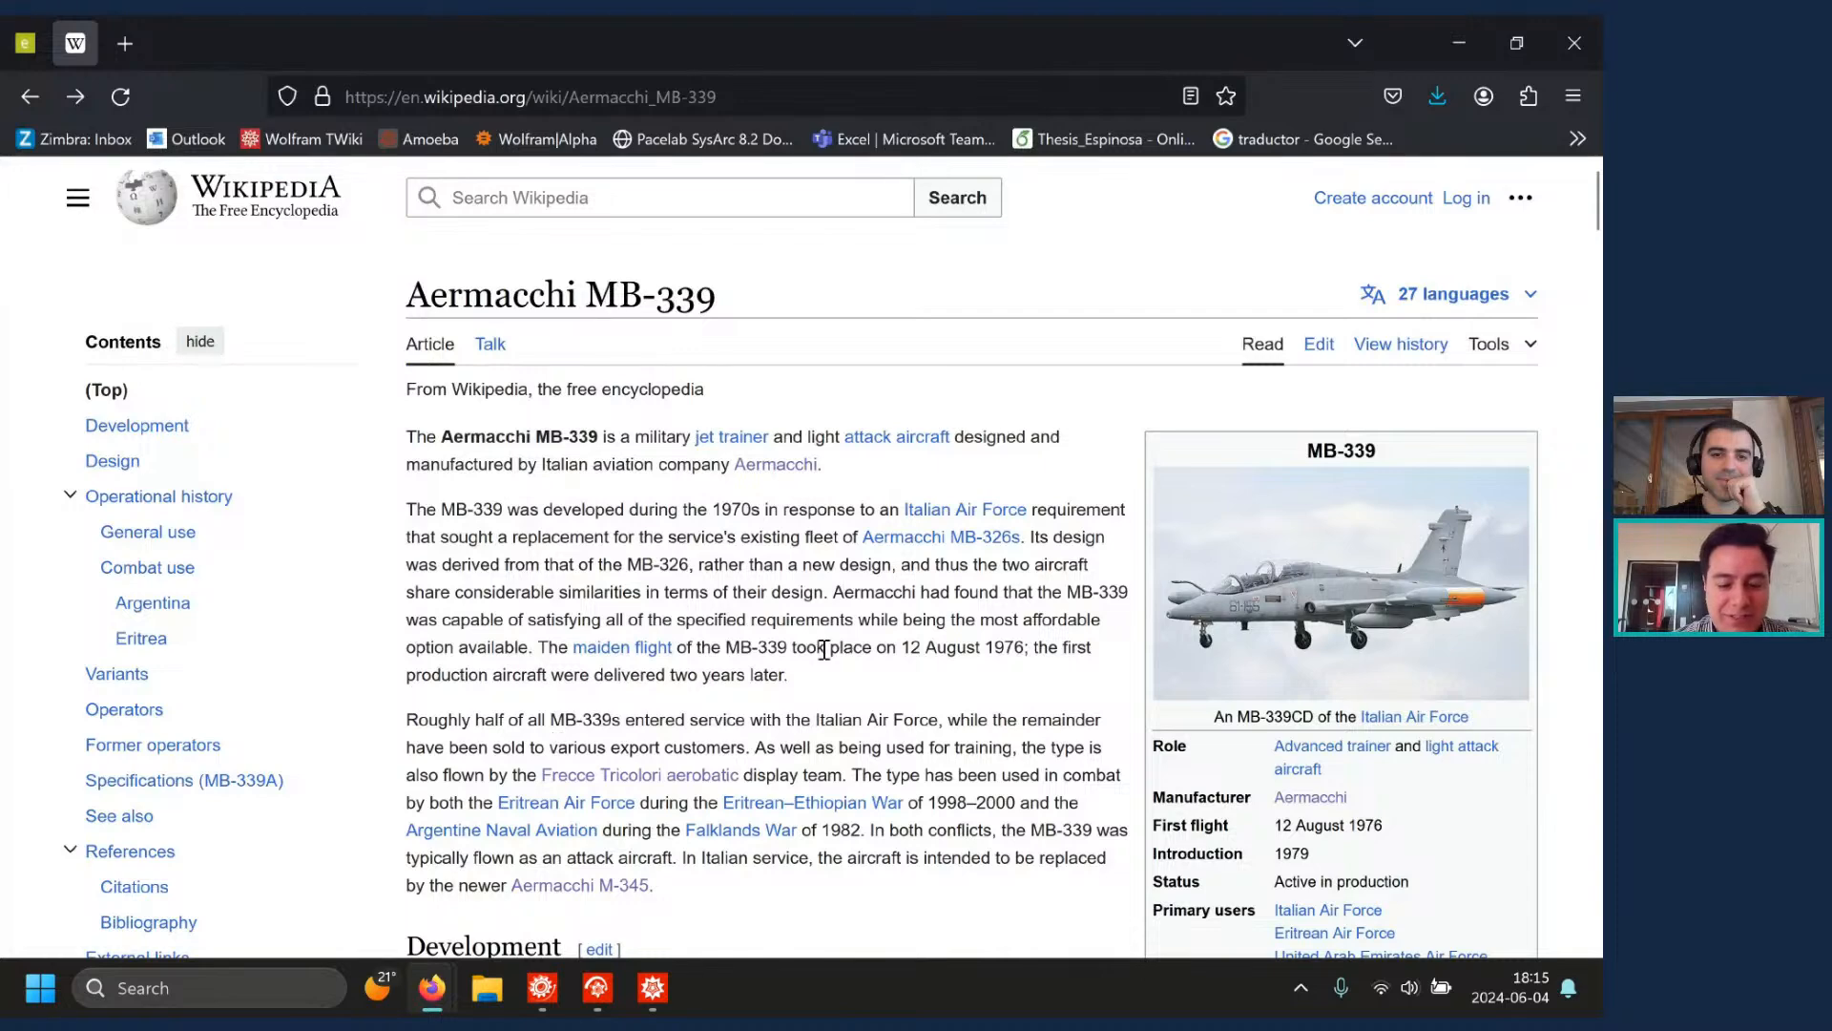
pyautogui.press('super+Left')
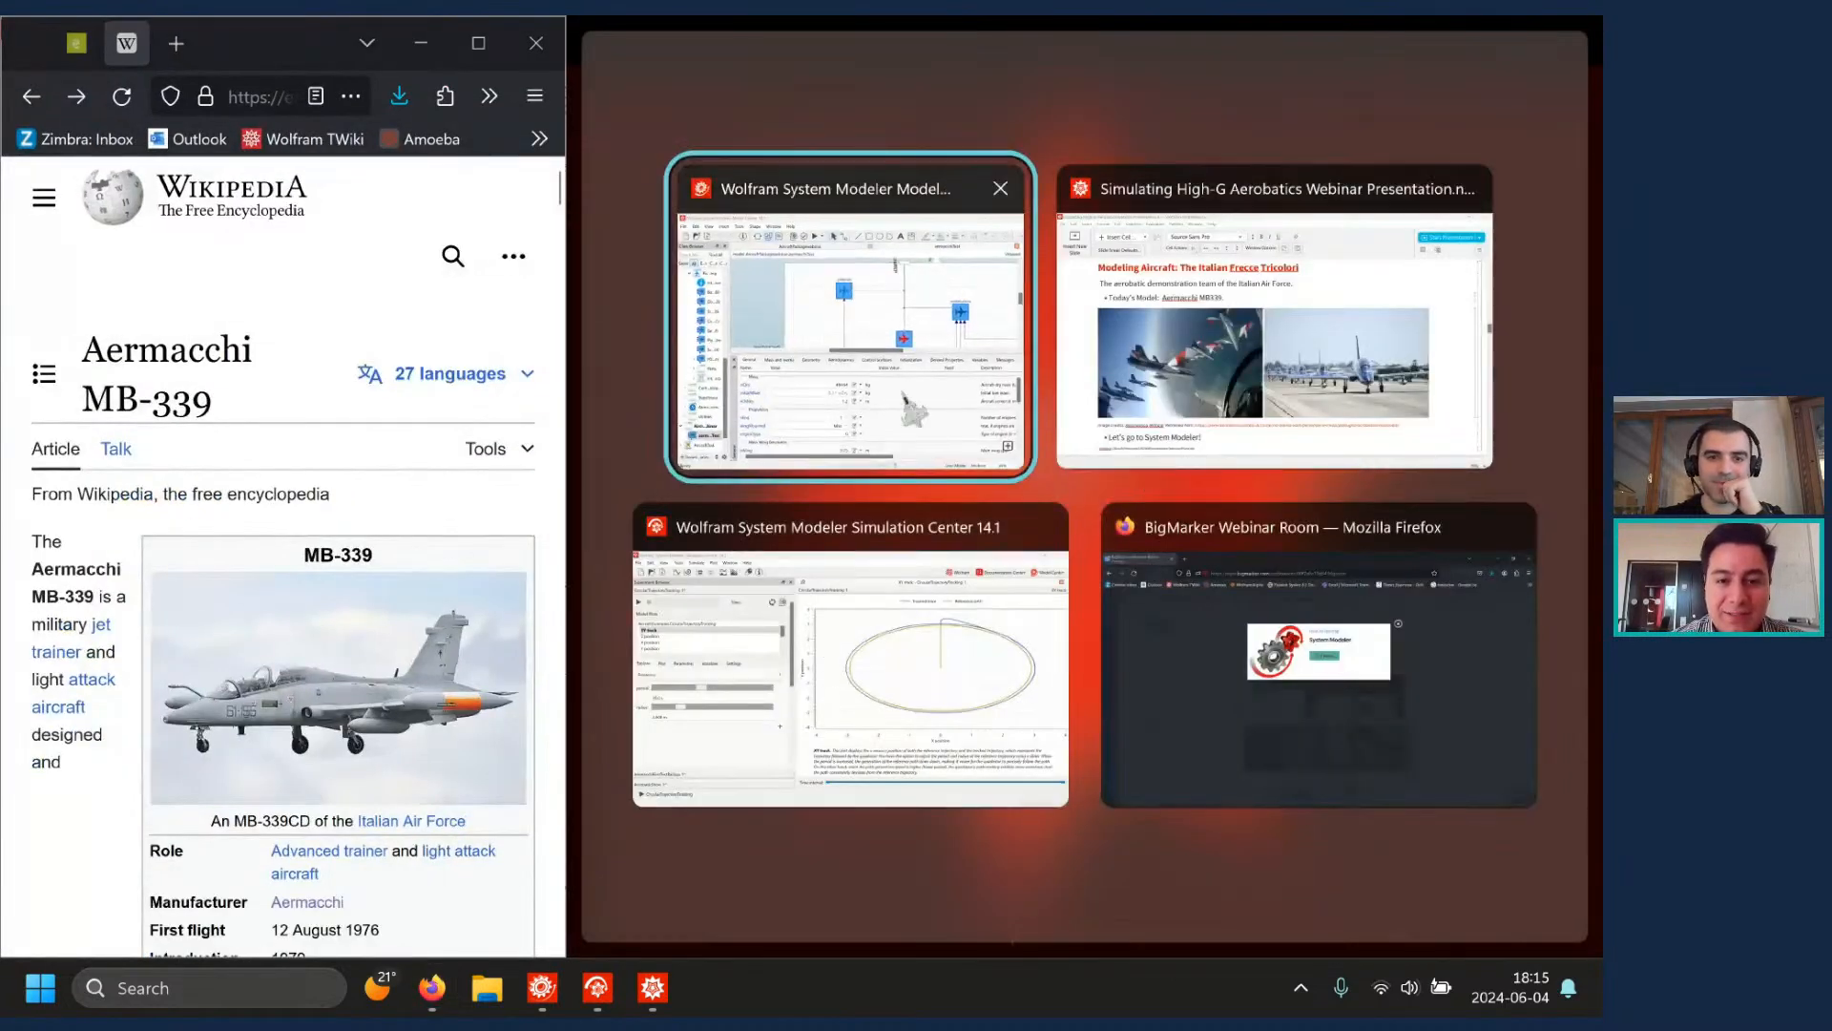
pyautogui.click(912, 411)
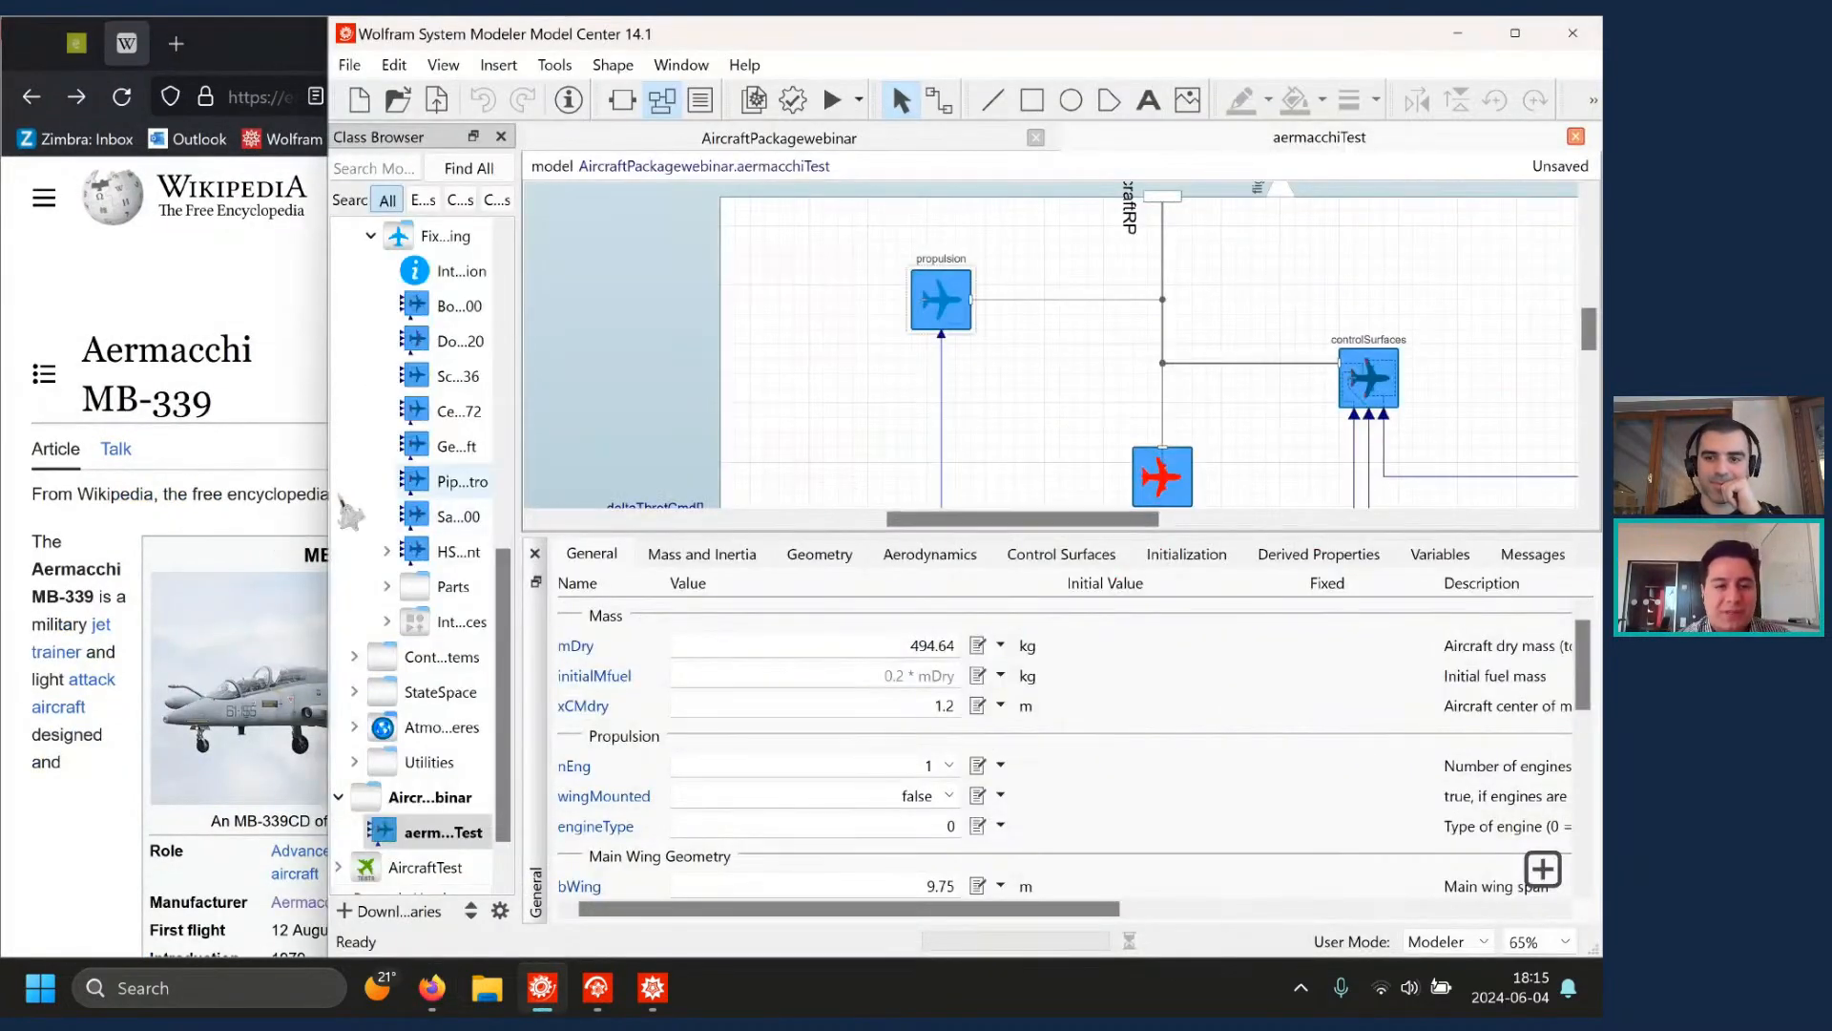
# - Find the weight, powerplant and performance specifications in the Aermacchi MB-339 Wikipedia article
pyautogui.click(283, 380)
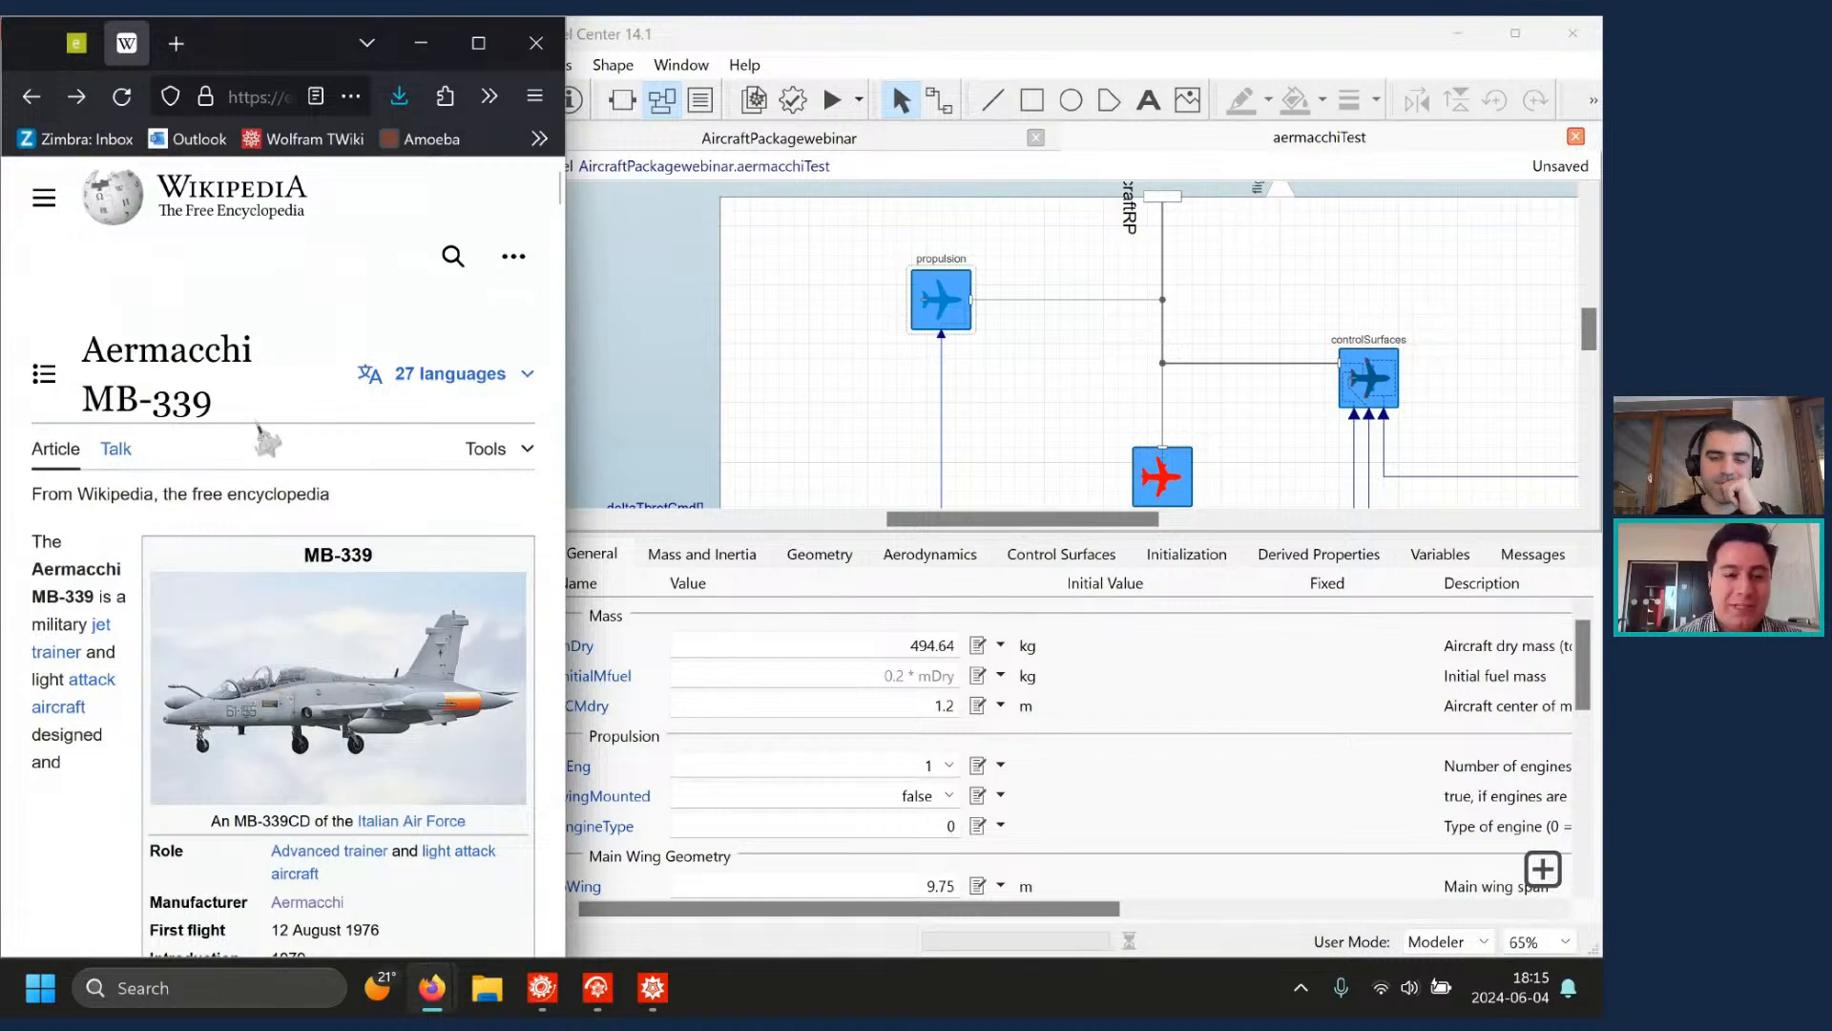
pyautogui.scroll(-15, 268, 434)
pyautogui.scroll(-15, 277, 444)
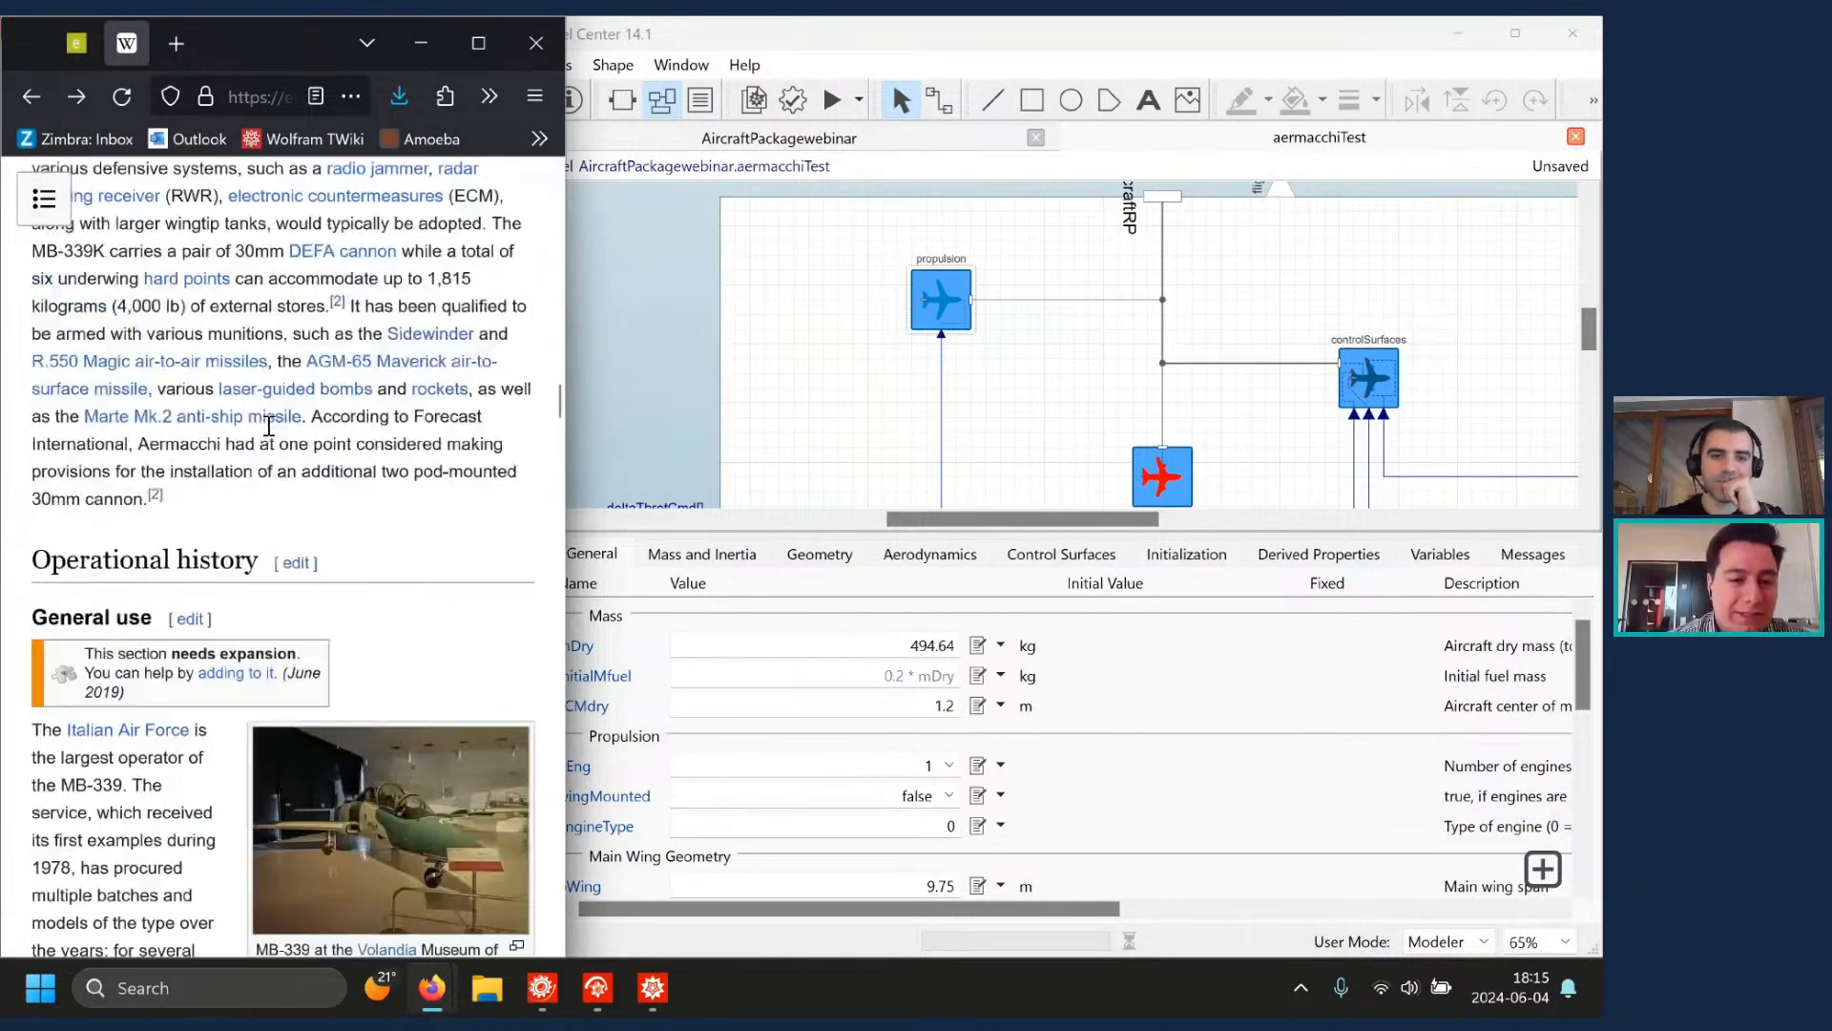
pyautogui.scroll(-10, 277, 444)
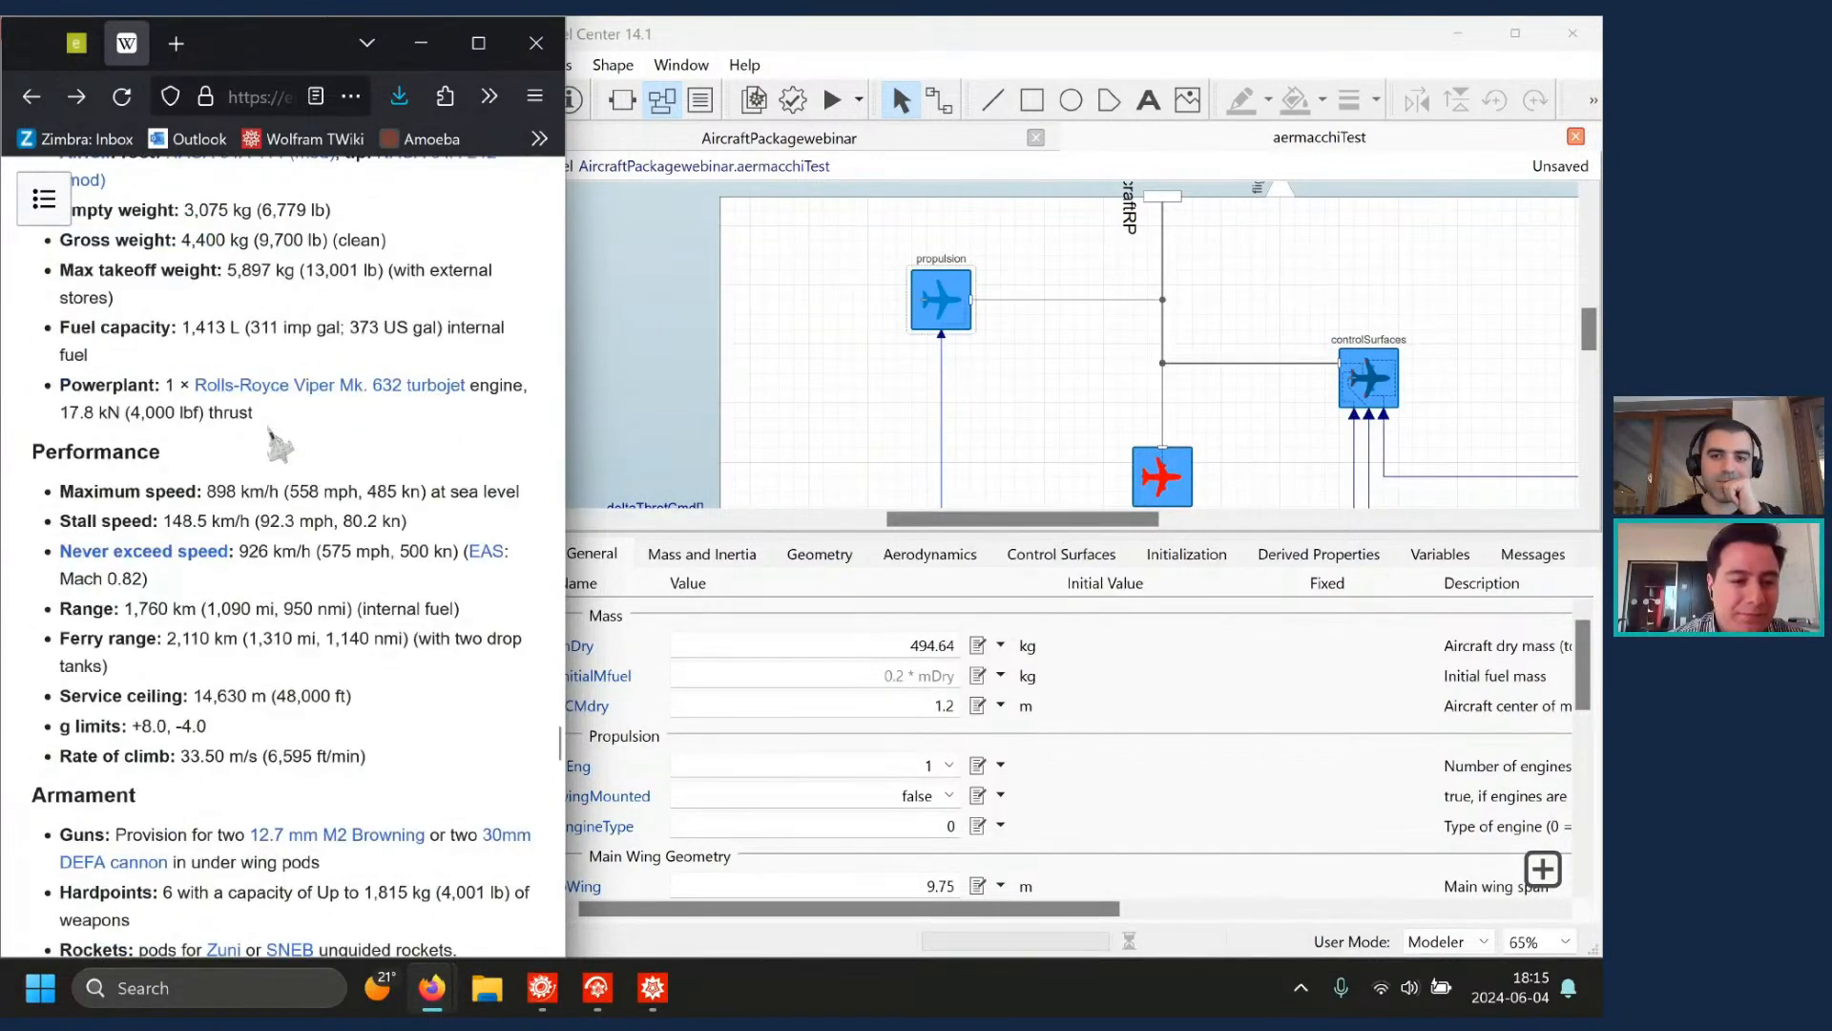
# - Find the MB-339A gross weight in the Wikipedia article and set the aircraft dry mass mDry to 4400 kg
pyautogui.scroll(8, 271, 439)
pyautogui.scroll(-3, 269, 439)
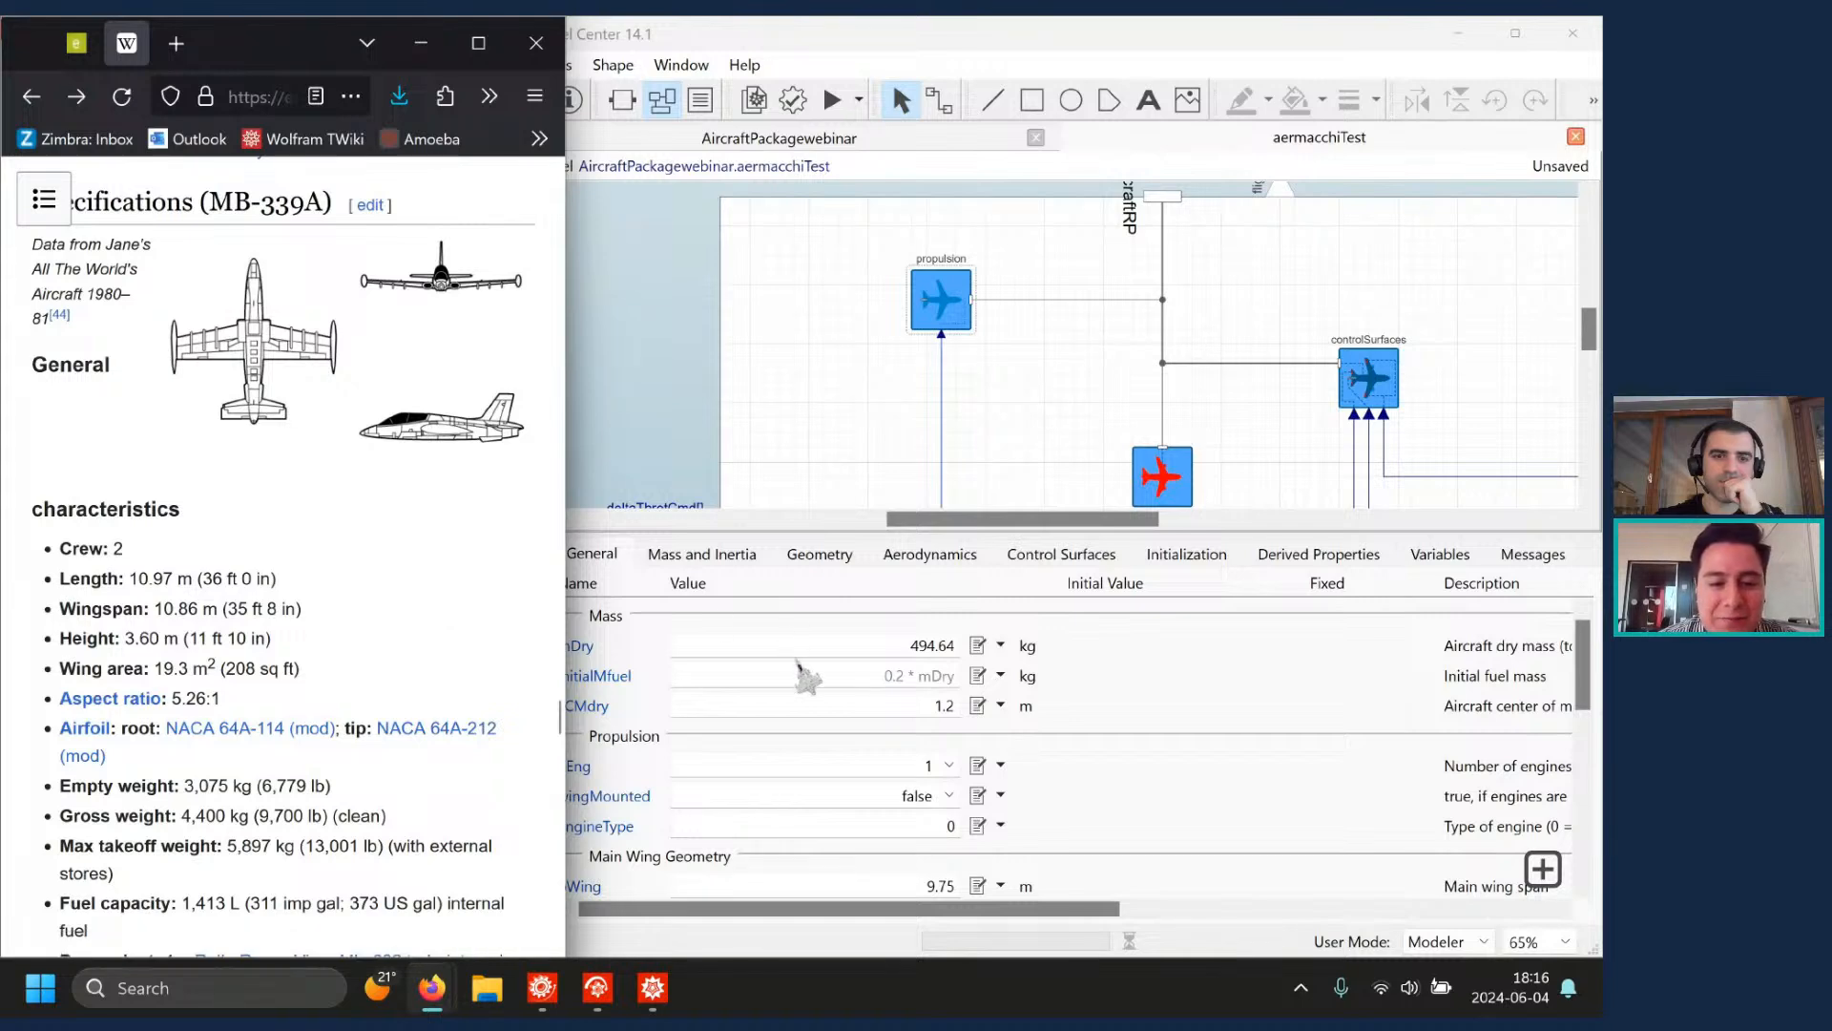
pyautogui.scroll(-2, 527, 603)
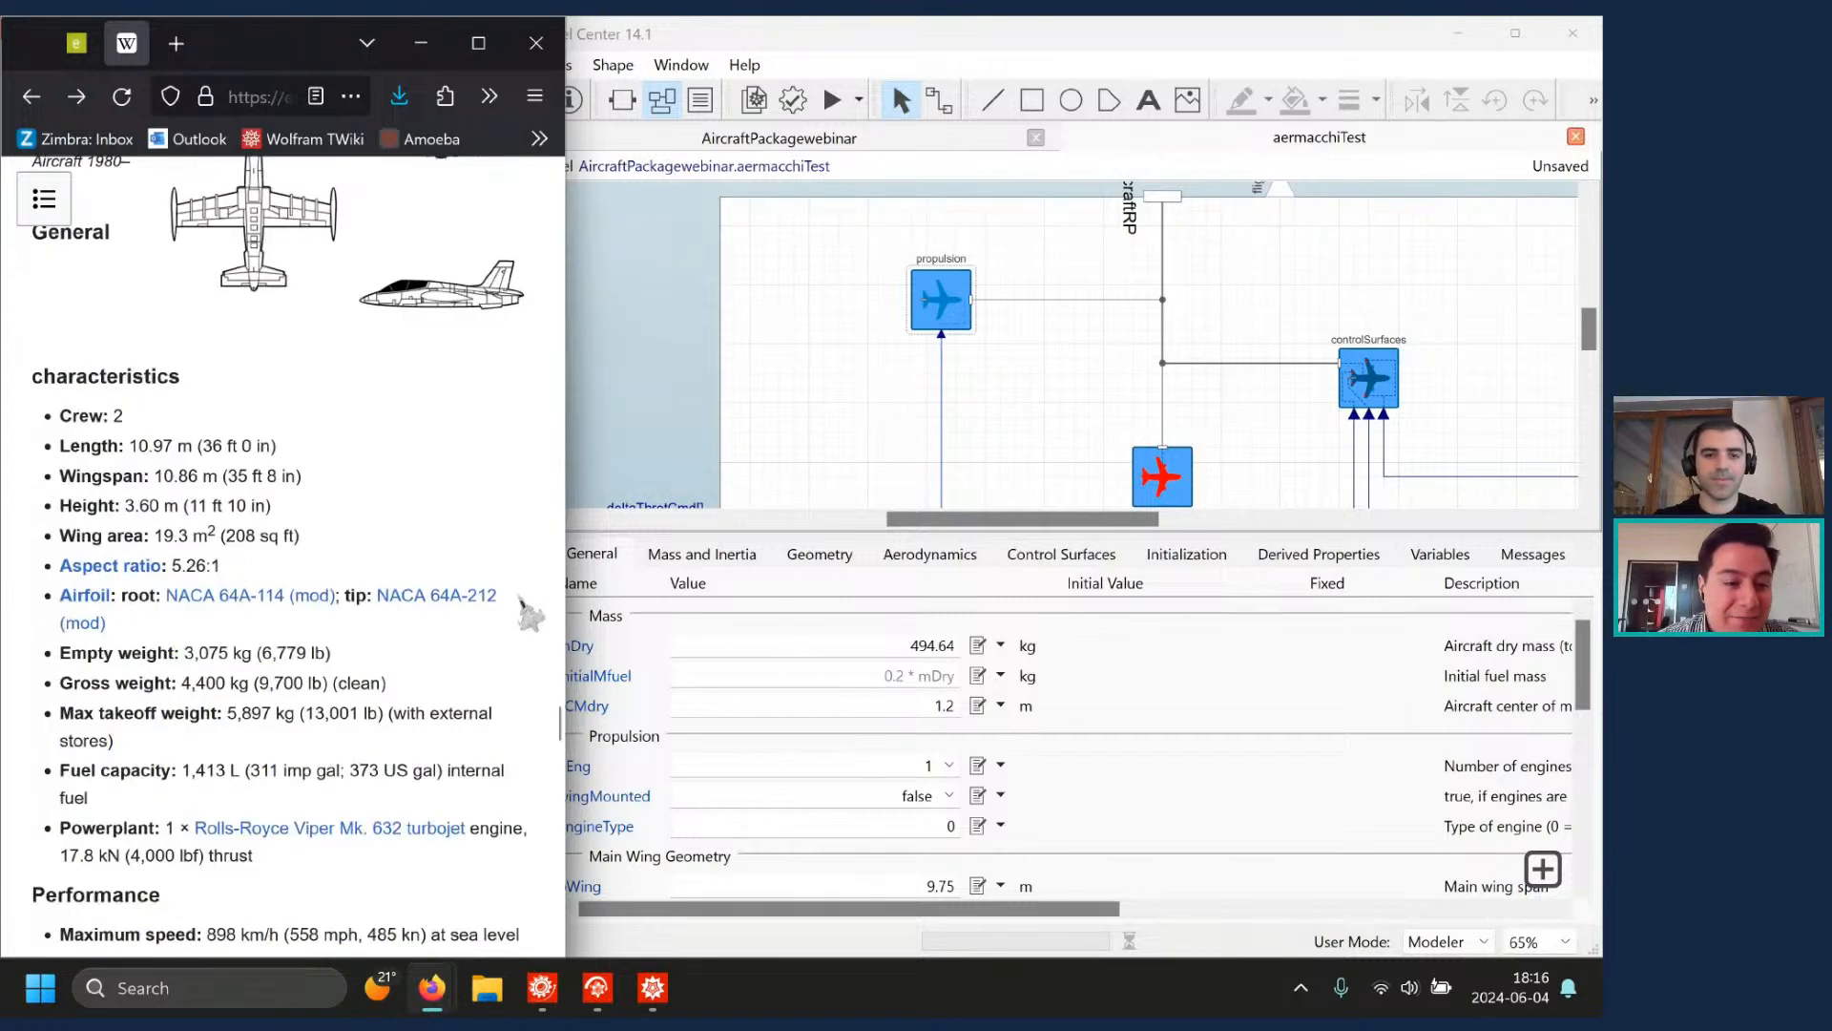
pyautogui.moveTo(879, 647); pyautogui.dragTo(1007, 649)
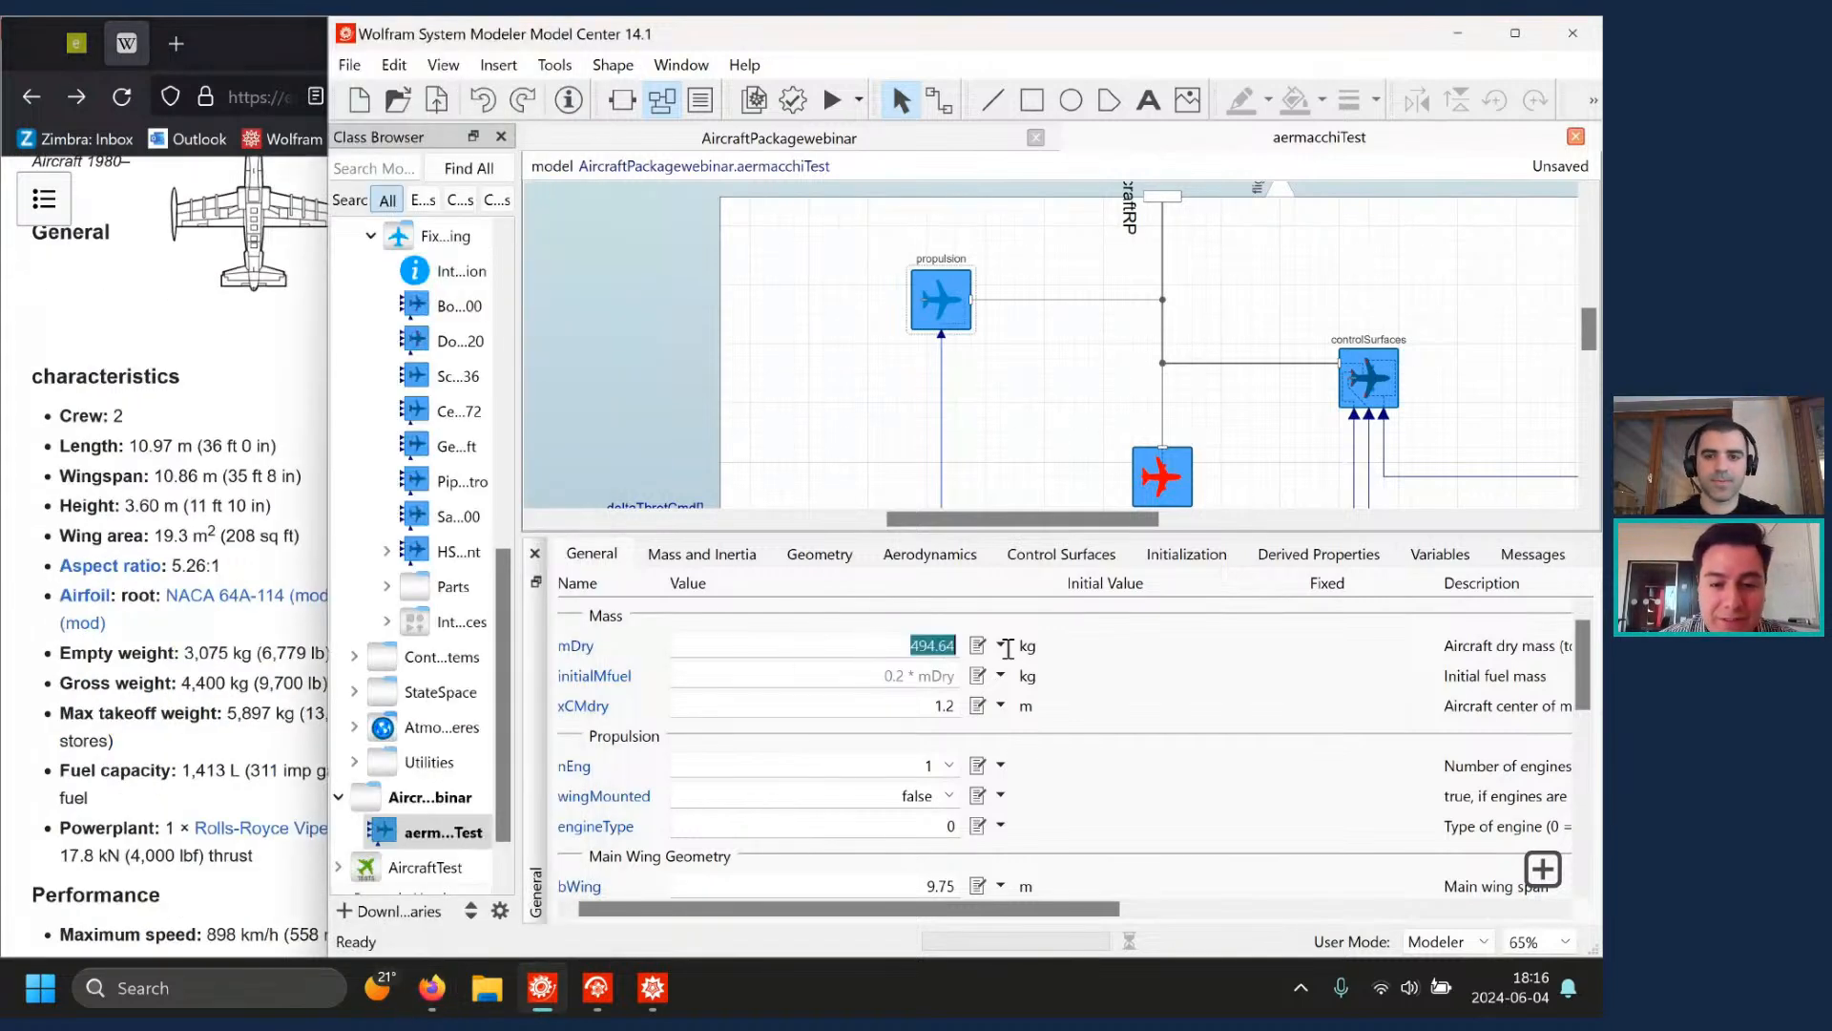
pyautogui.write('4400')
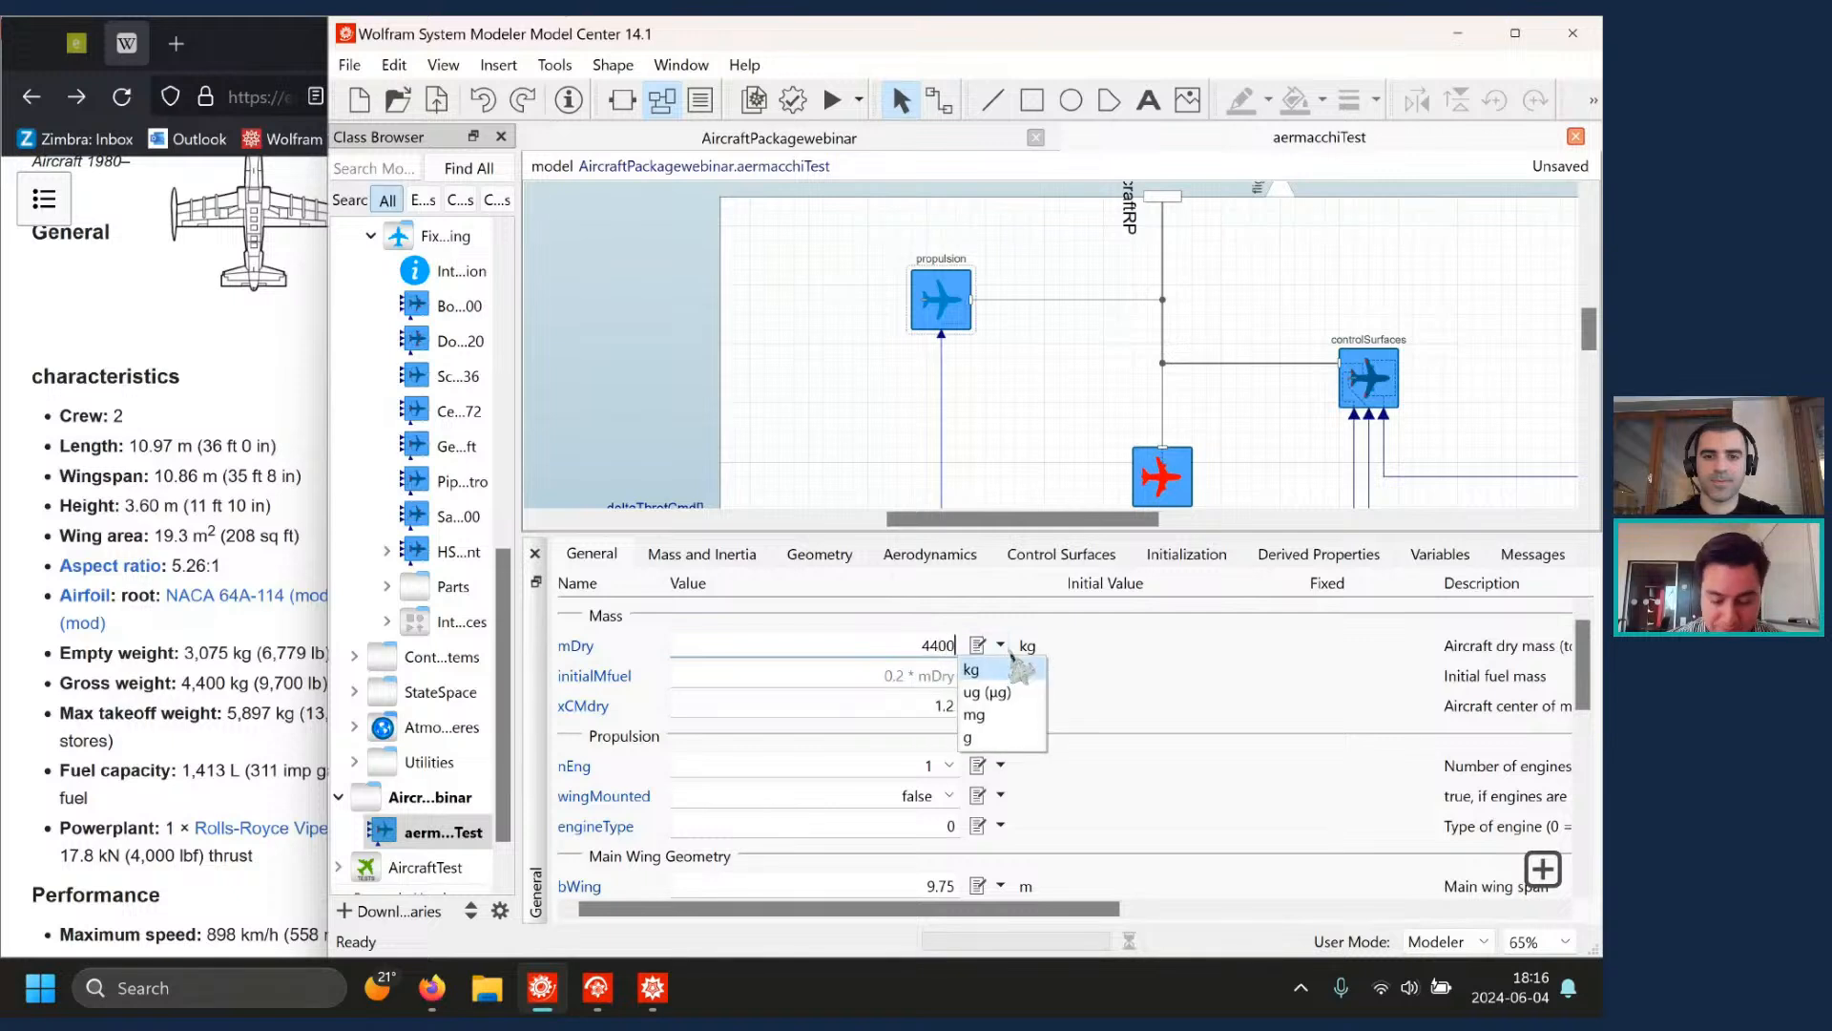
pyautogui.click(1016, 668)
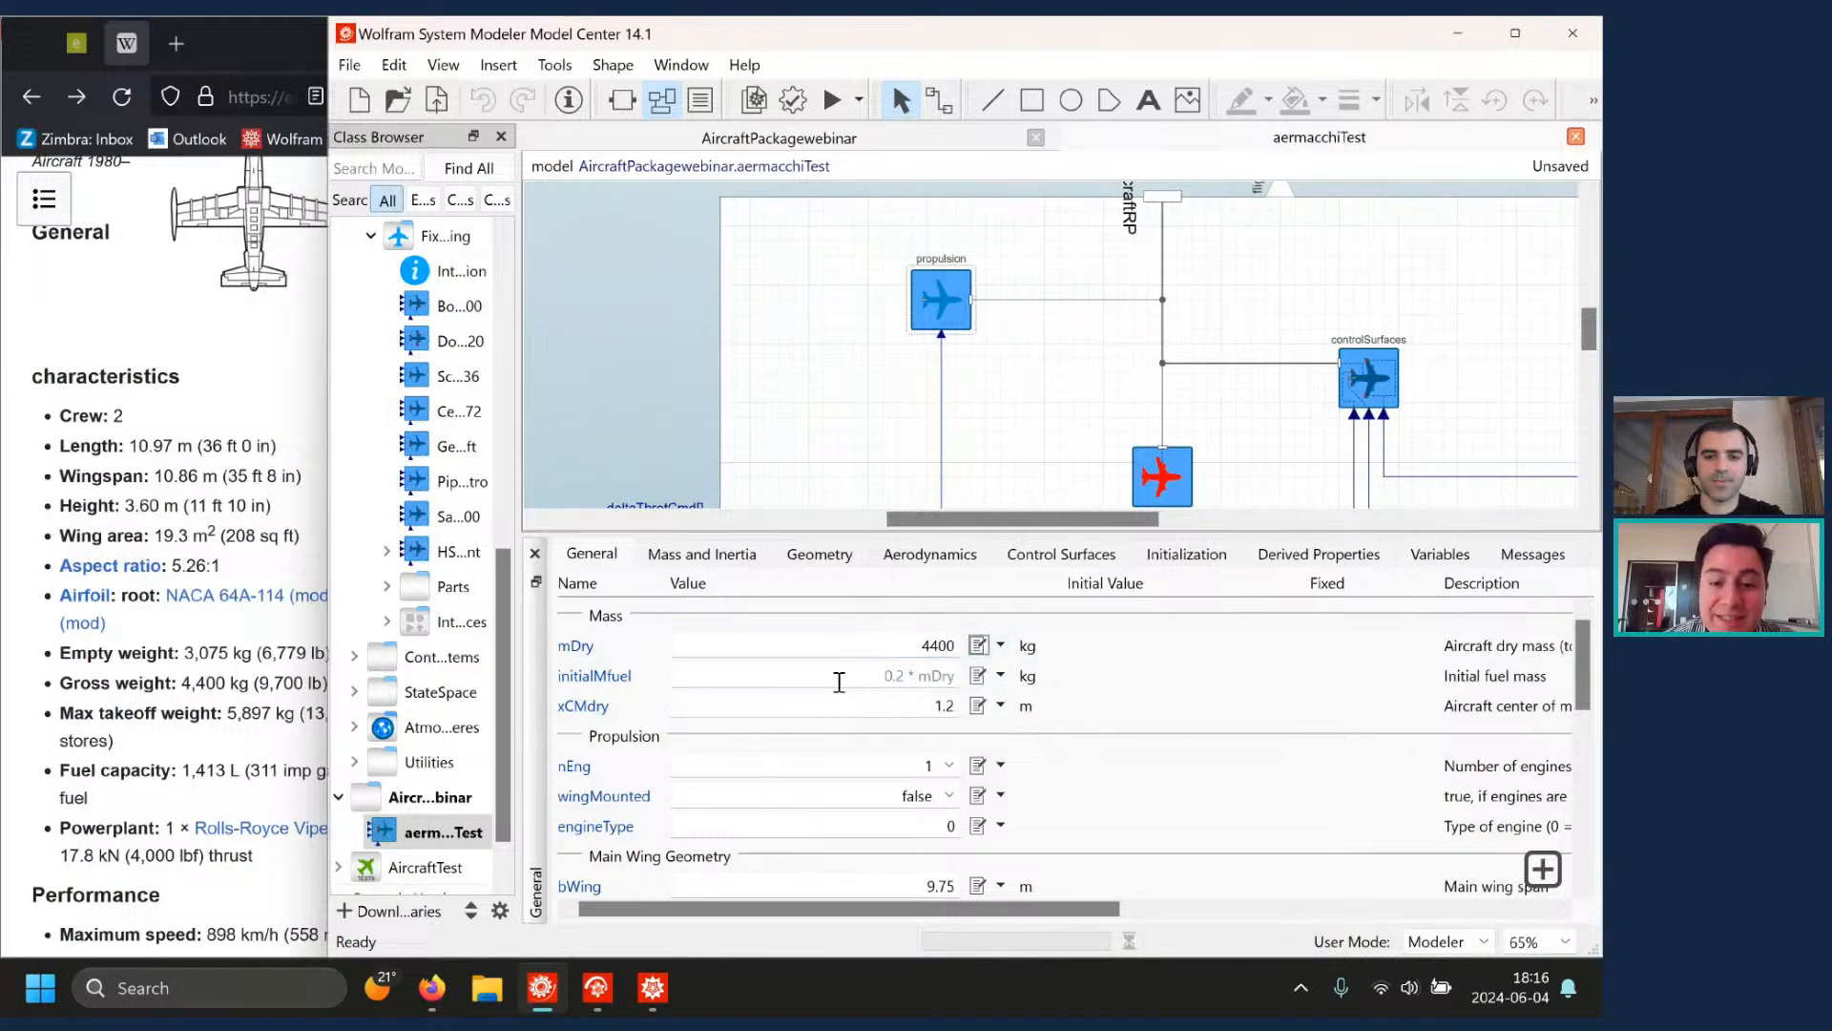
# - Look up the MB-339A fuel capacity in the Wikipedia article and set the initial fuel mass initialMfuel to 1130 kg
pyautogui.moveTo(840, 677); pyautogui.dragTo(957, 680)
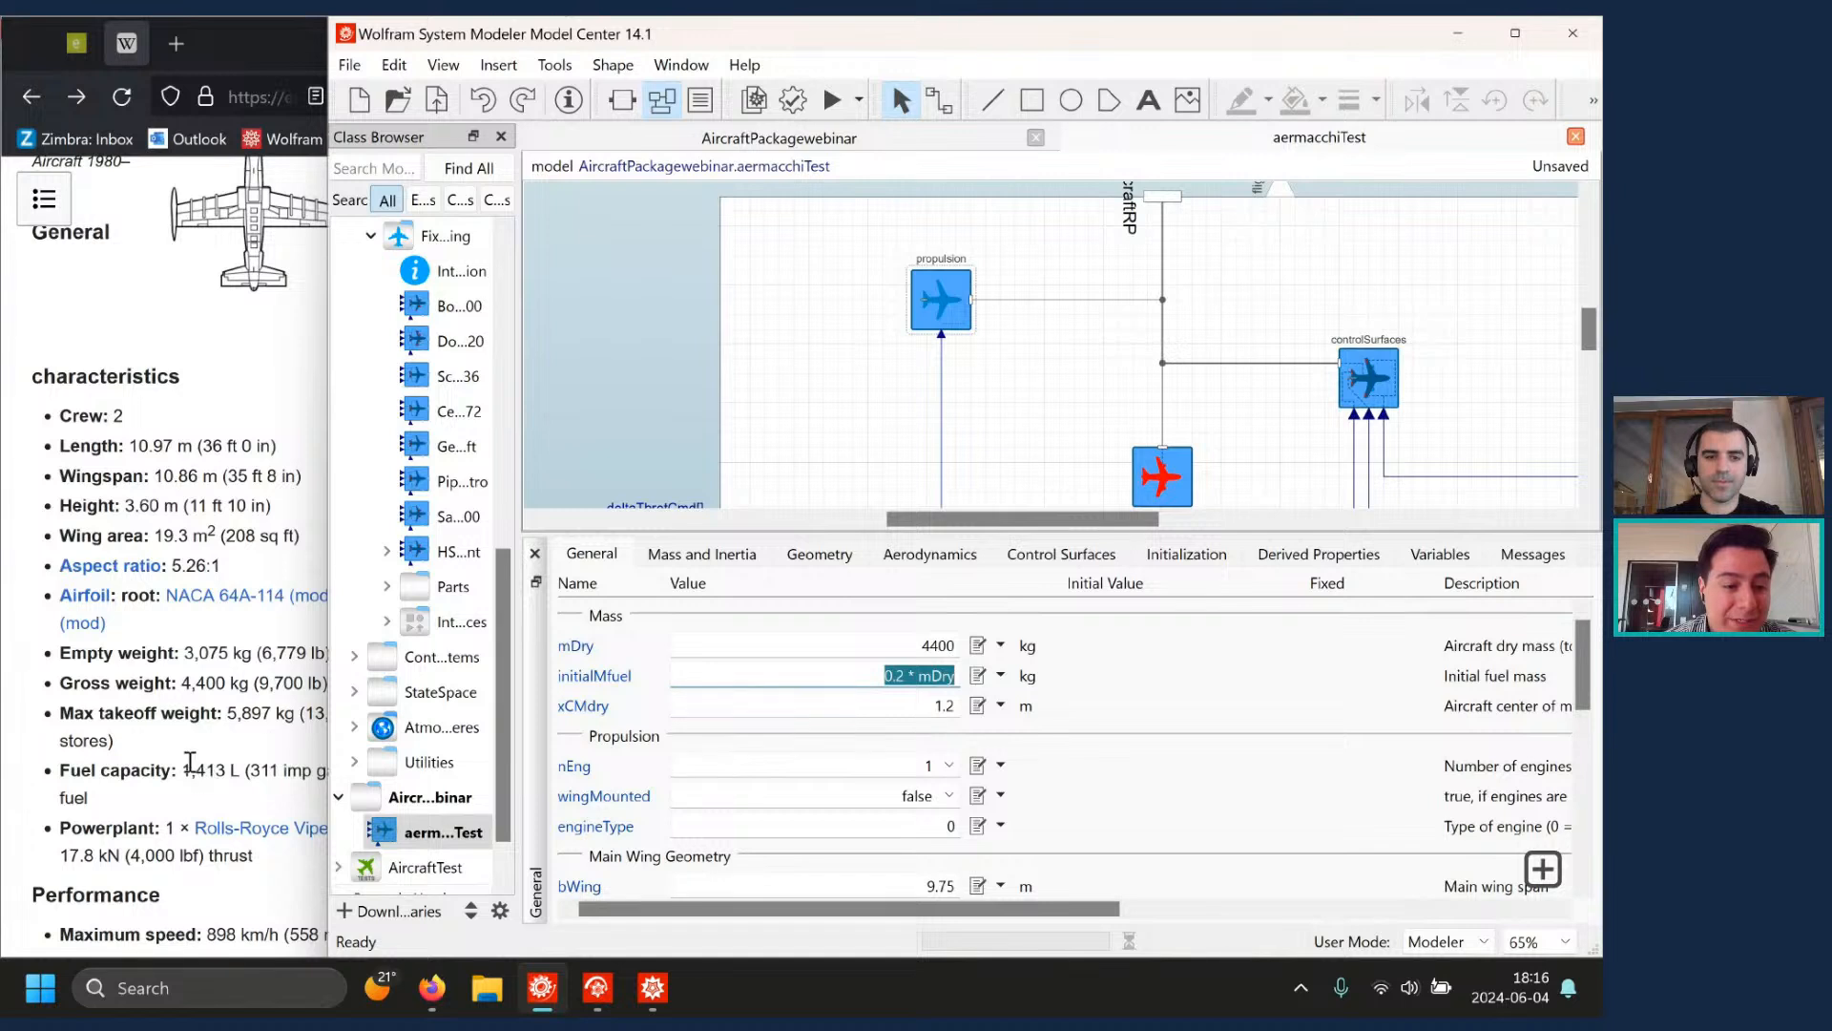
pyautogui.click(185, 771)
pyautogui.moveTo(176, 771); pyautogui.dragTo(232, 775)
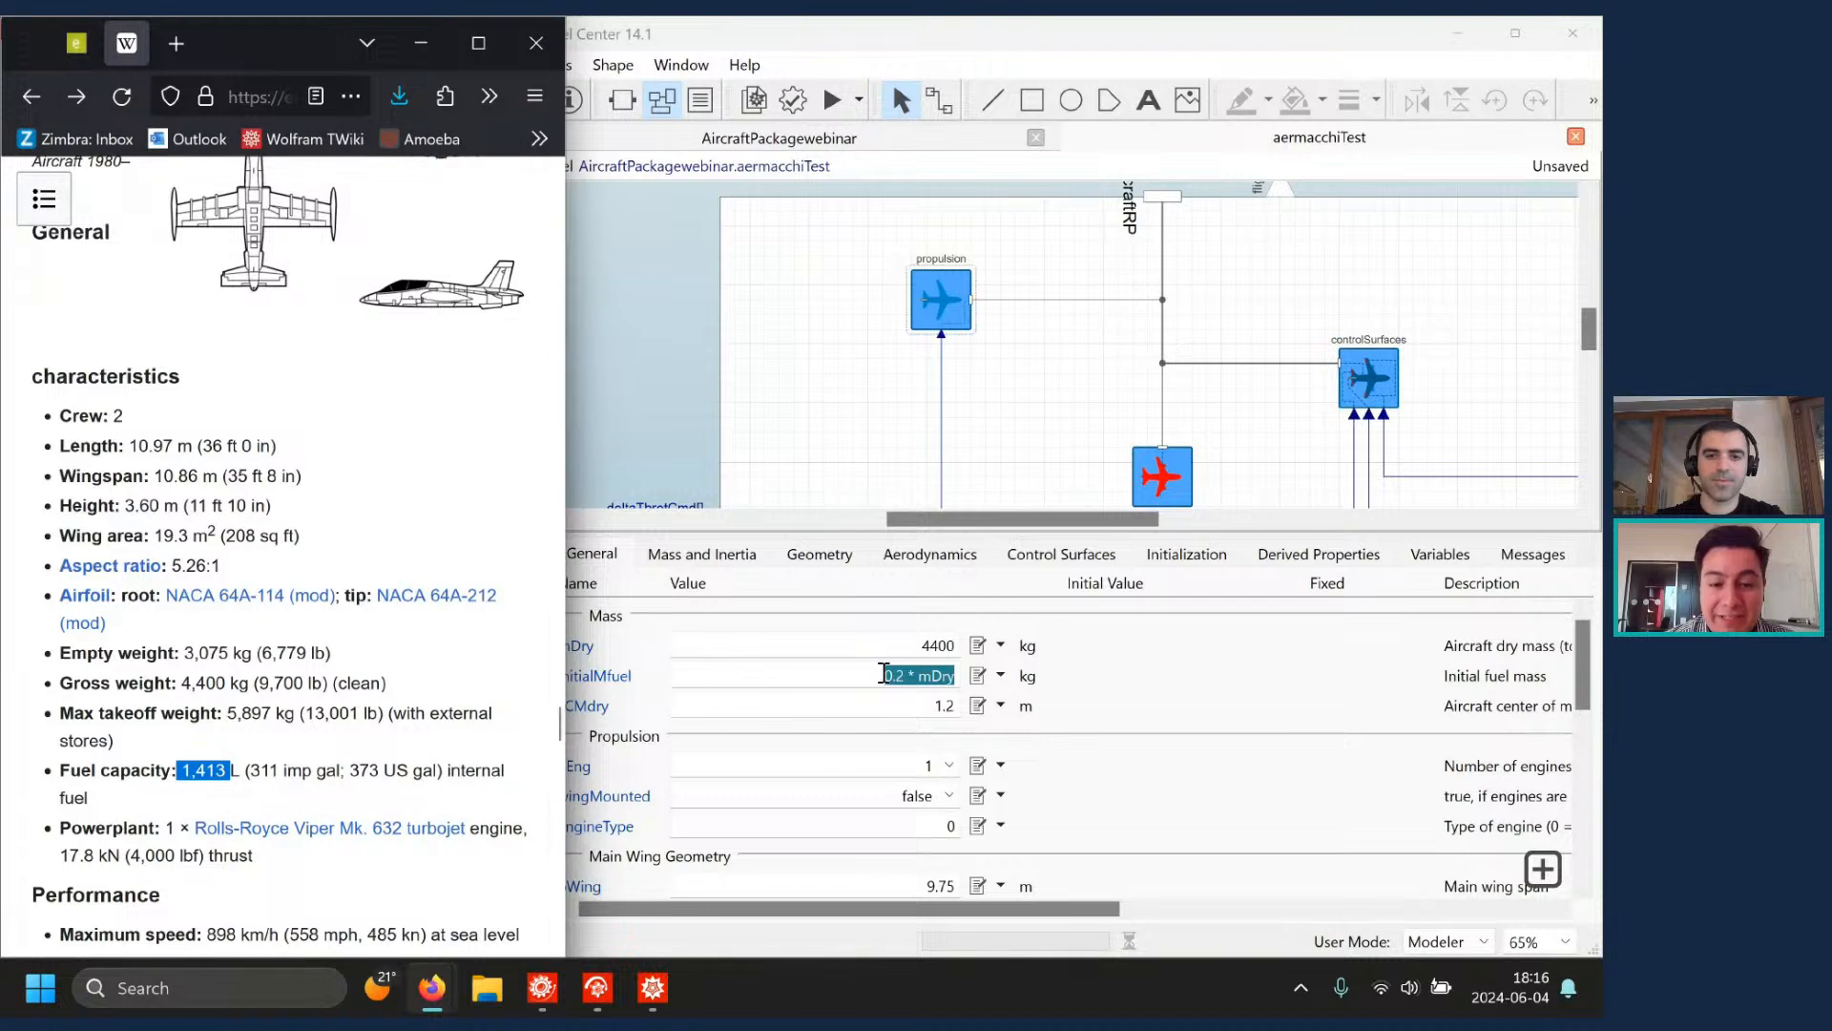
pyautogui.click(883, 674)
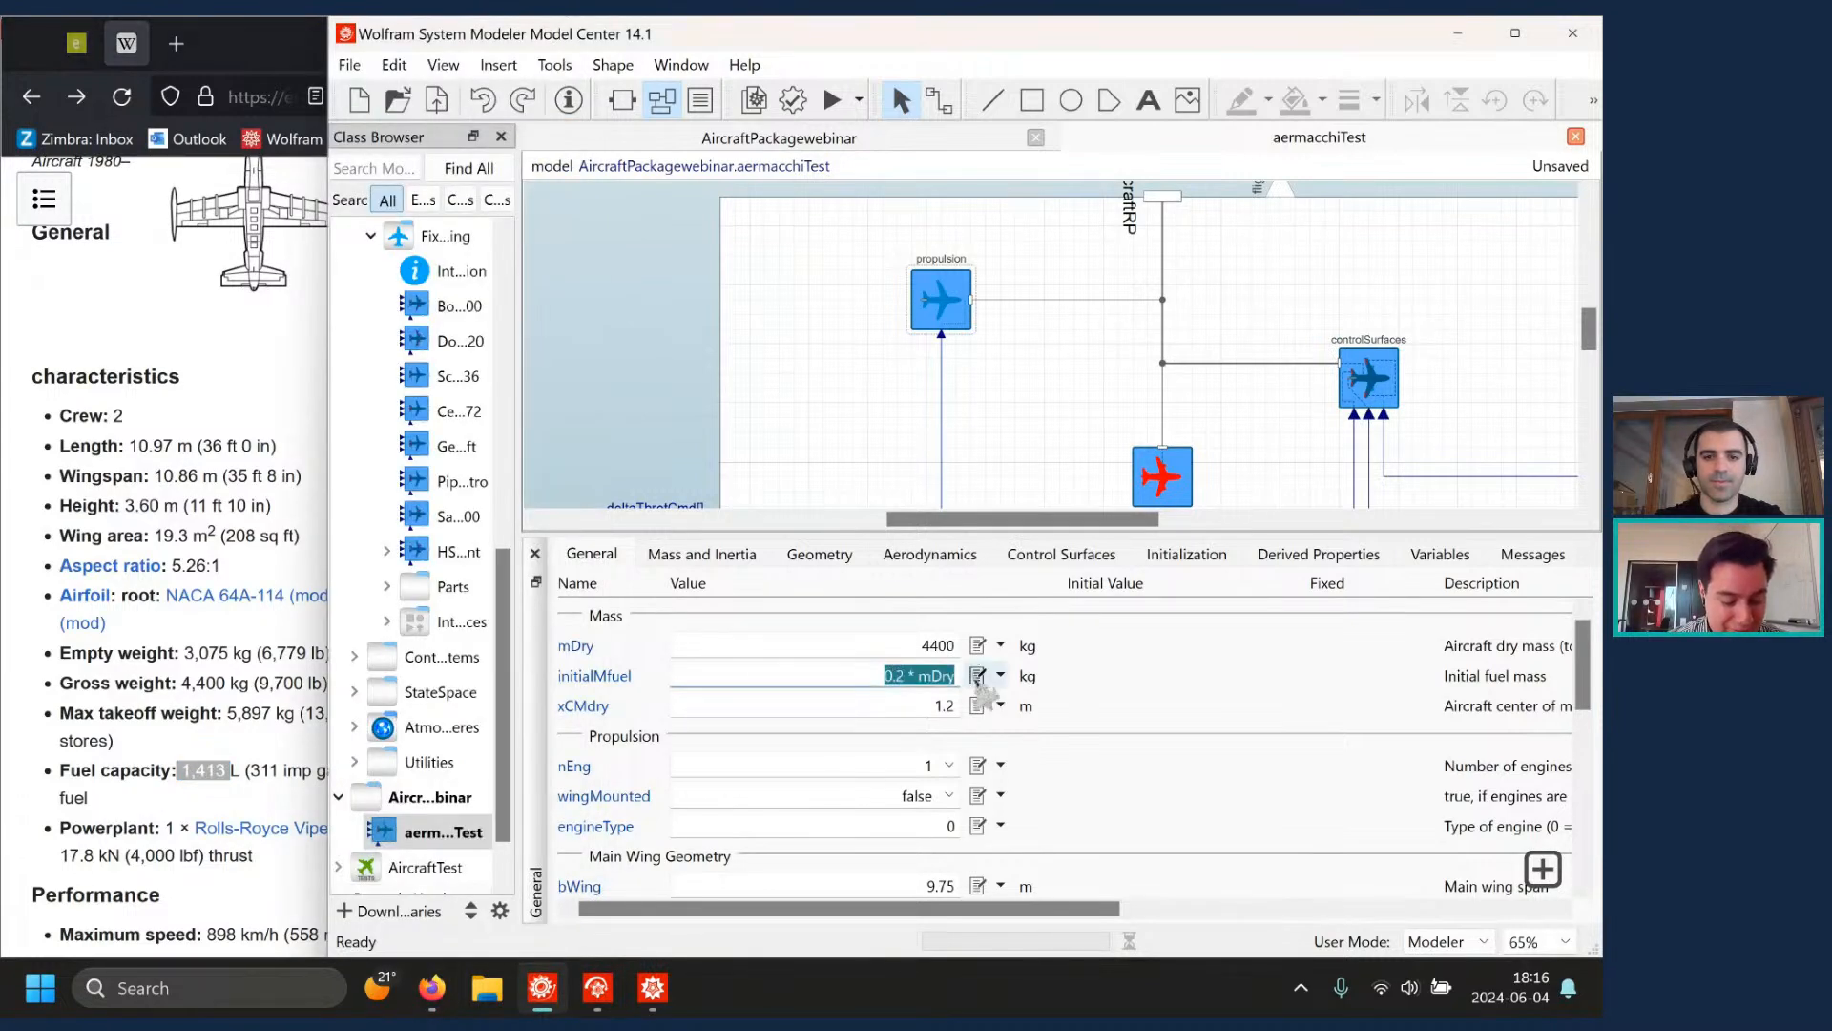
pyautogui.write('1130')
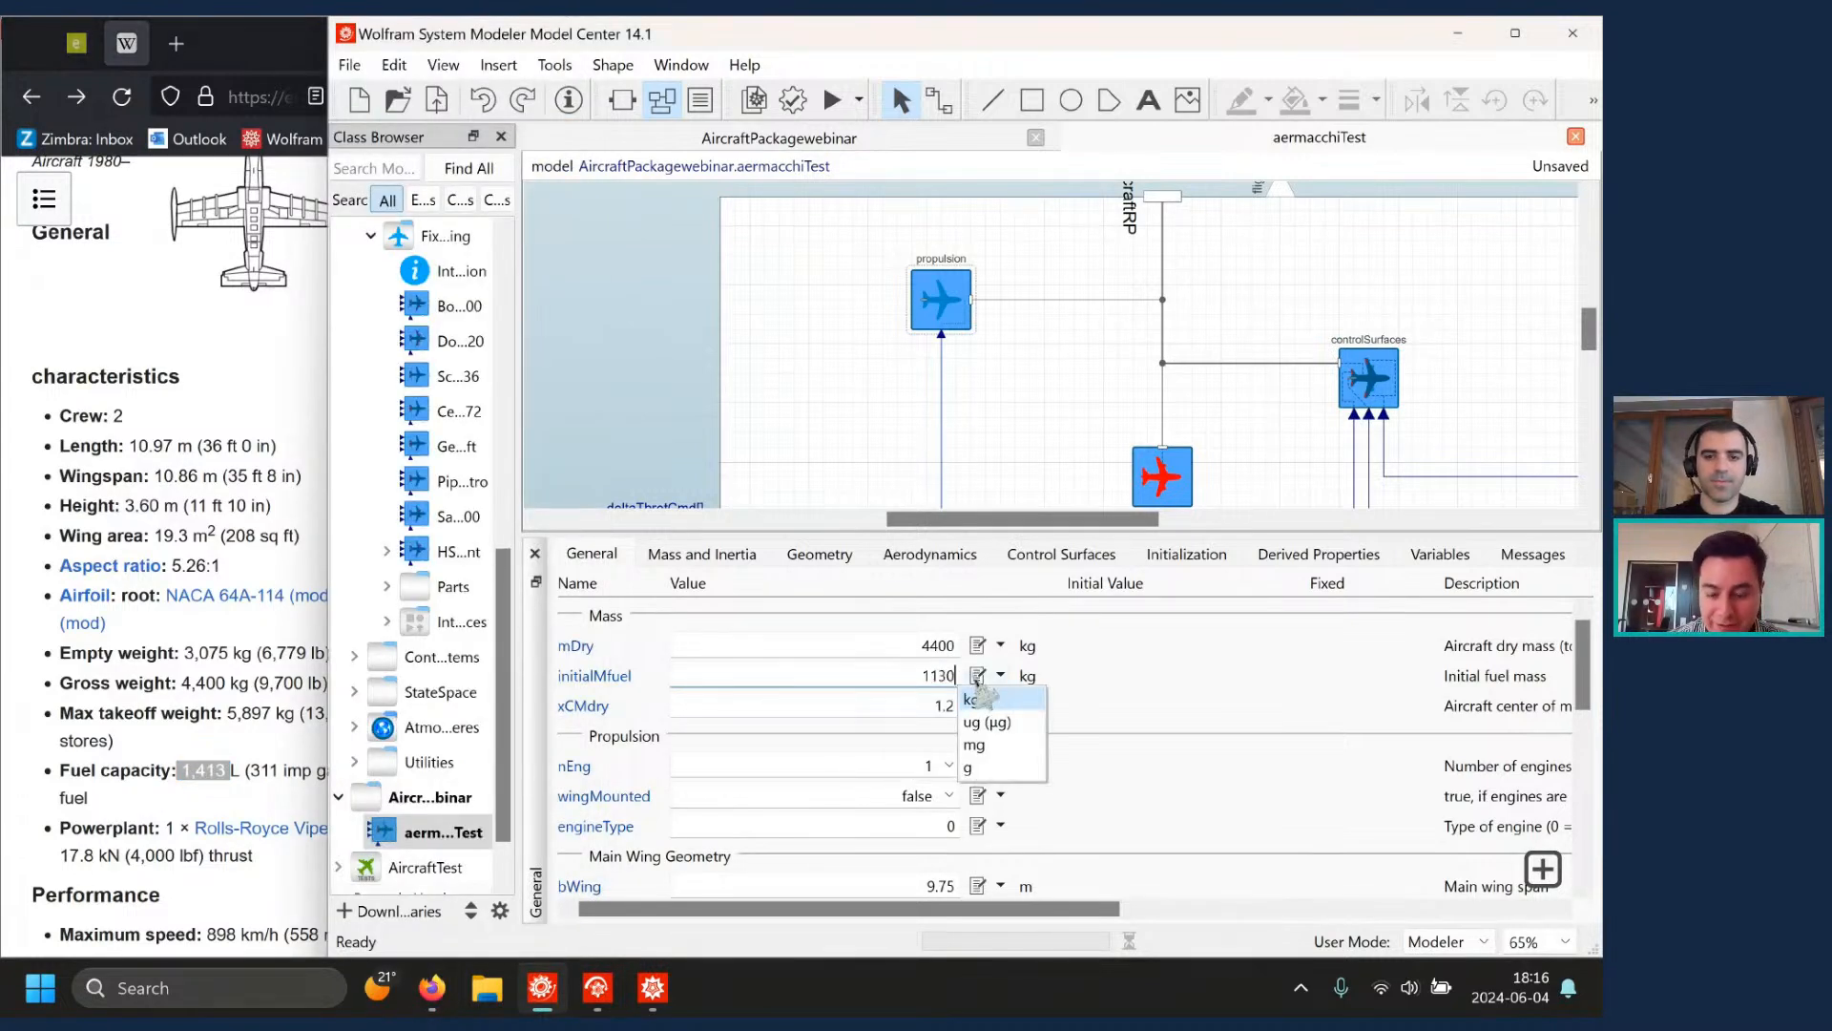
pyautogui.press('Return')
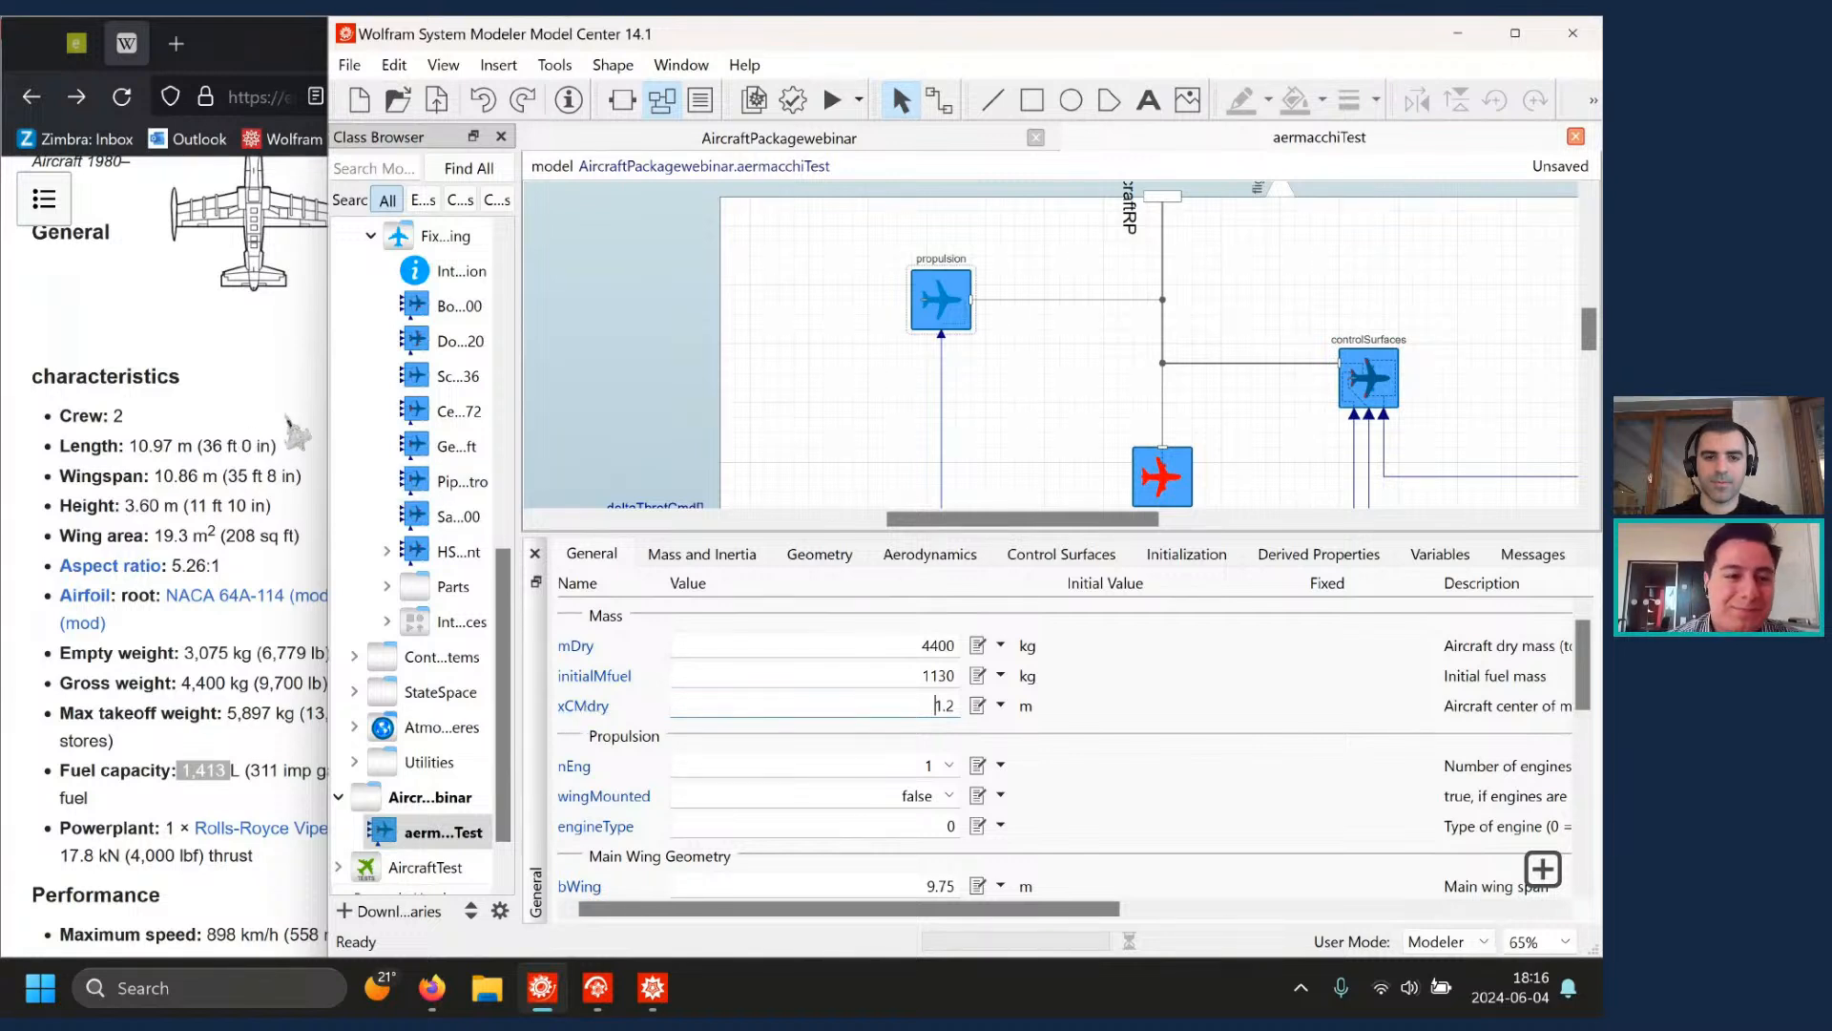
# - Examine the orthographic drawing in the MB-339A specifications section of the Wikipedia article
pyautogui.click(297, 431)
pyautogui.scroll(5, 401, 439)
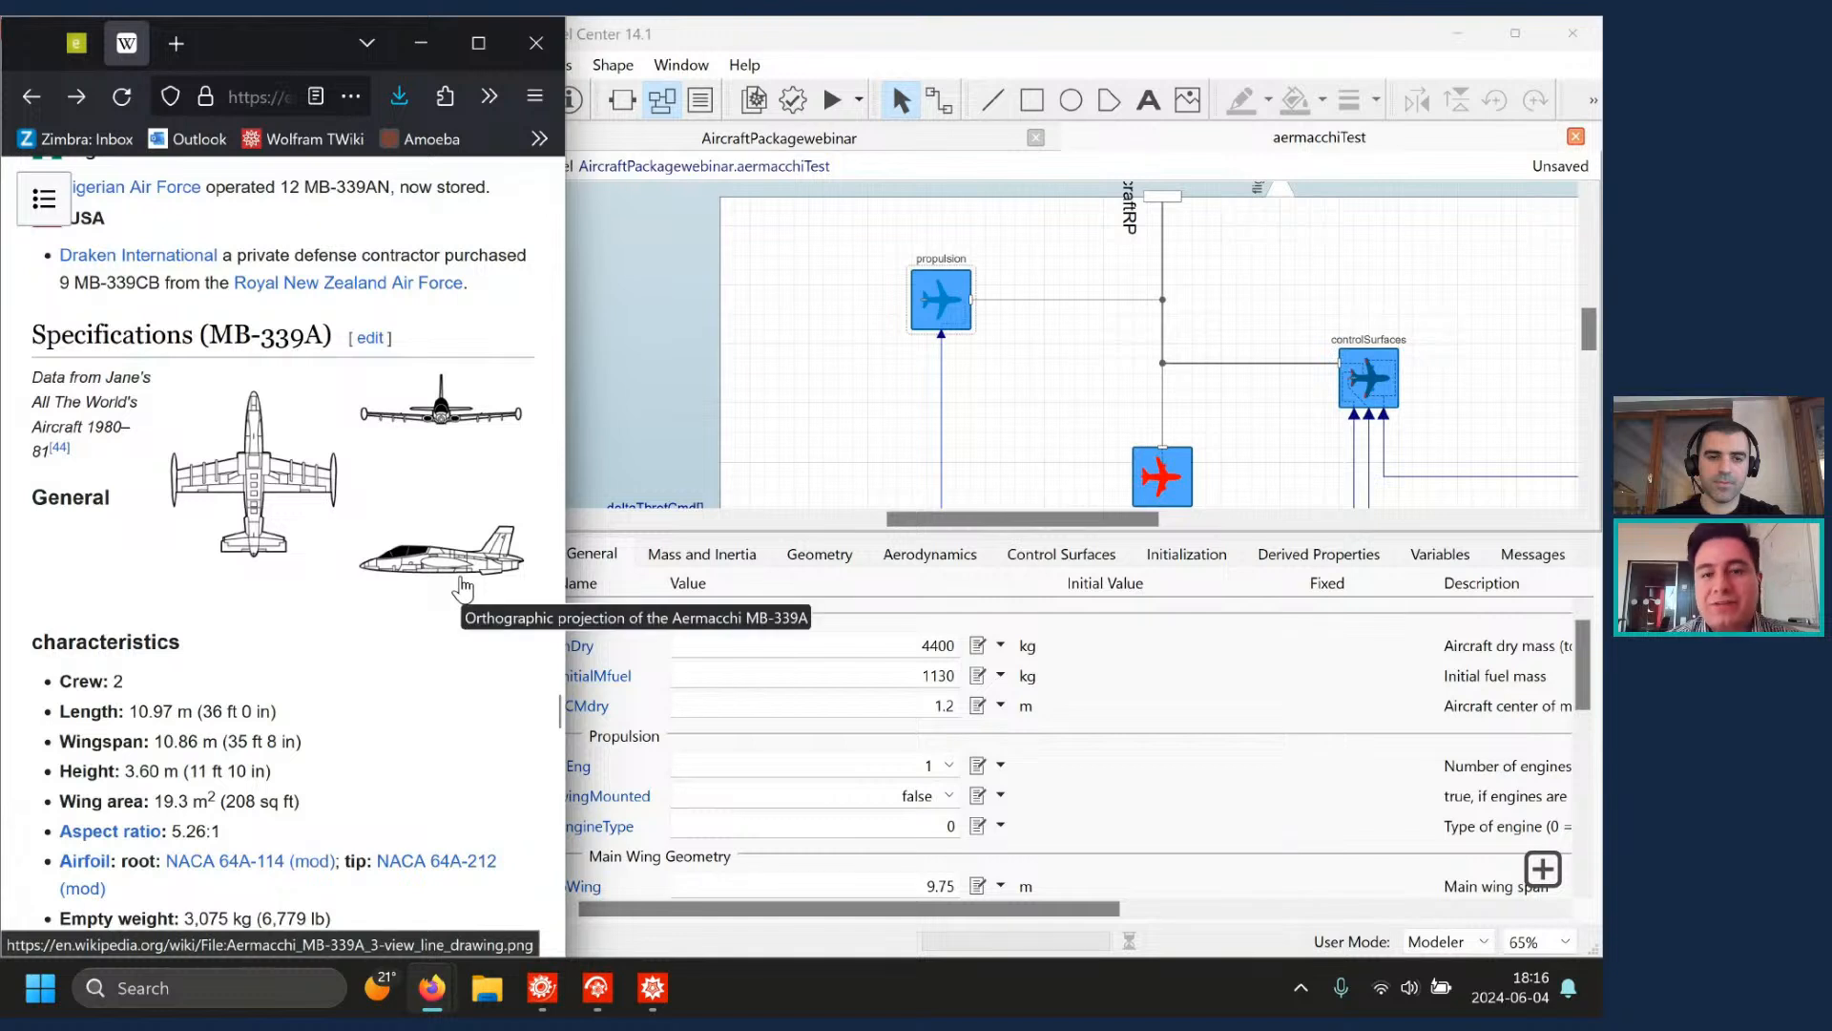
pyautogui.moveTo(464, 589); pyautogui.dragTo(441, 661)
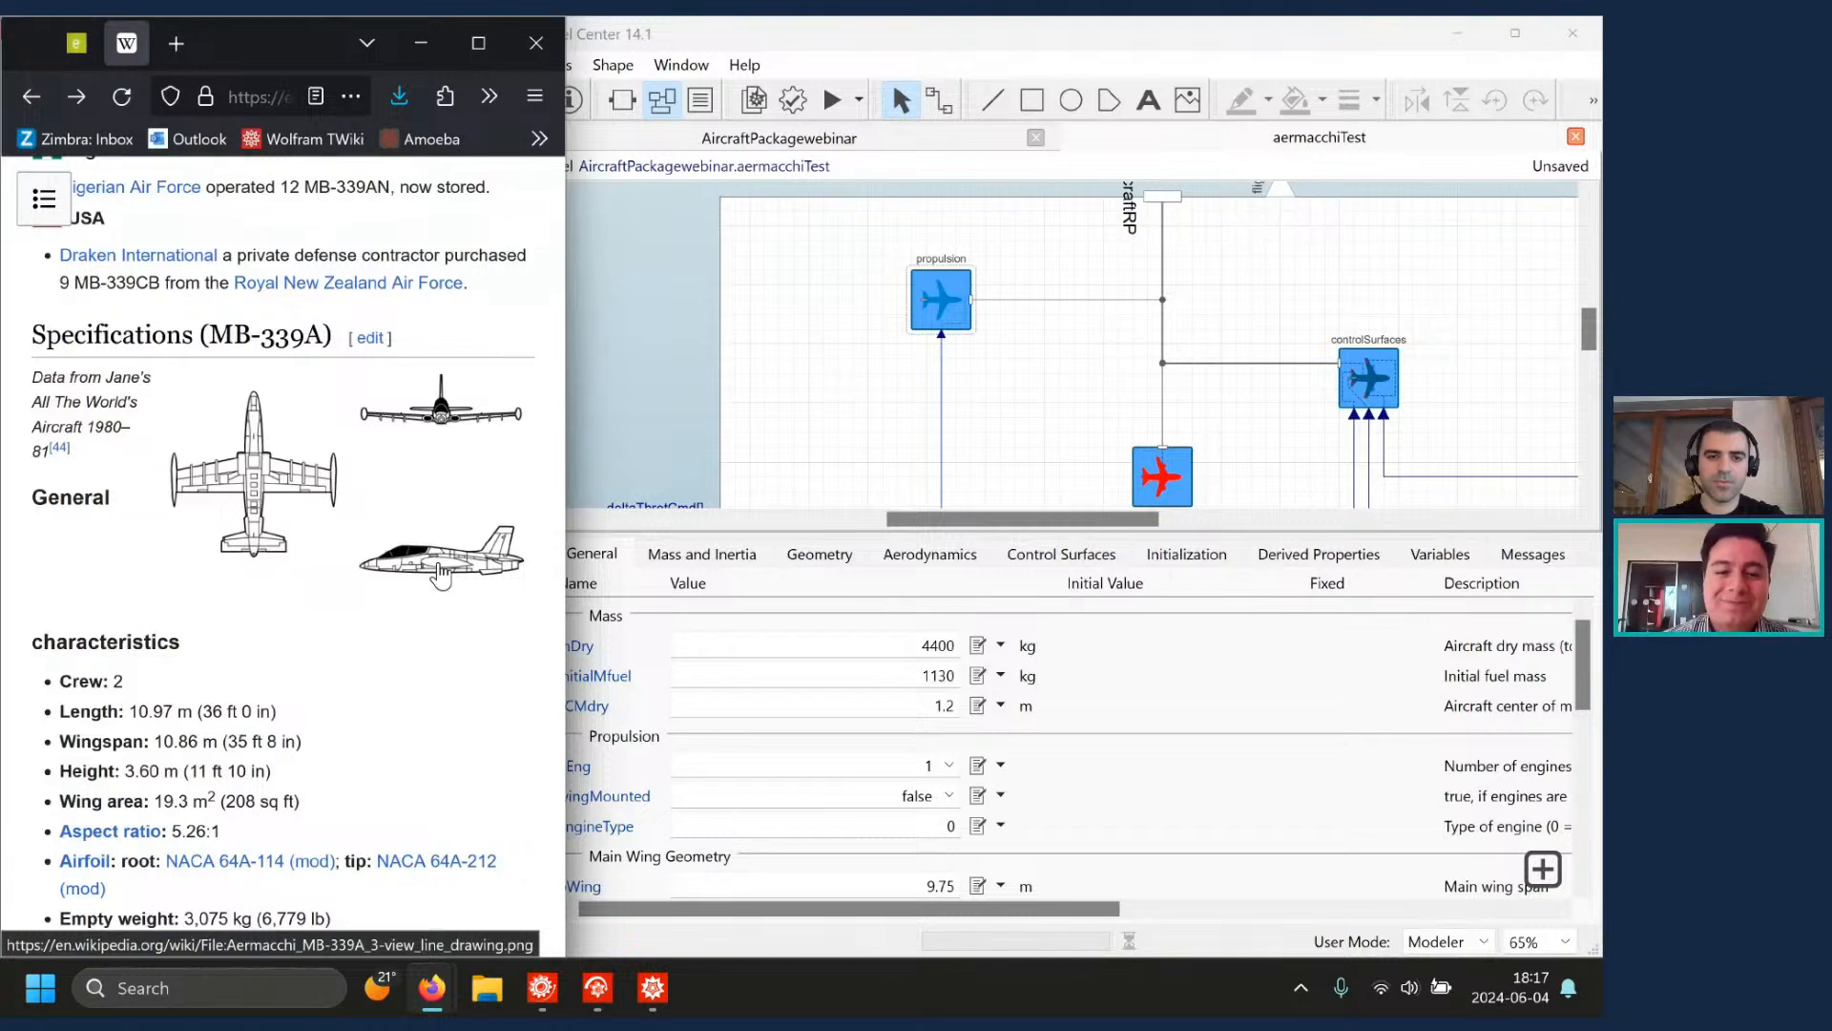
# - Open the FixedWing Introduction class documentation in System Modeler, examine the fuselage reference point figure, and close the documentation
pyautogui.click(790, 475)
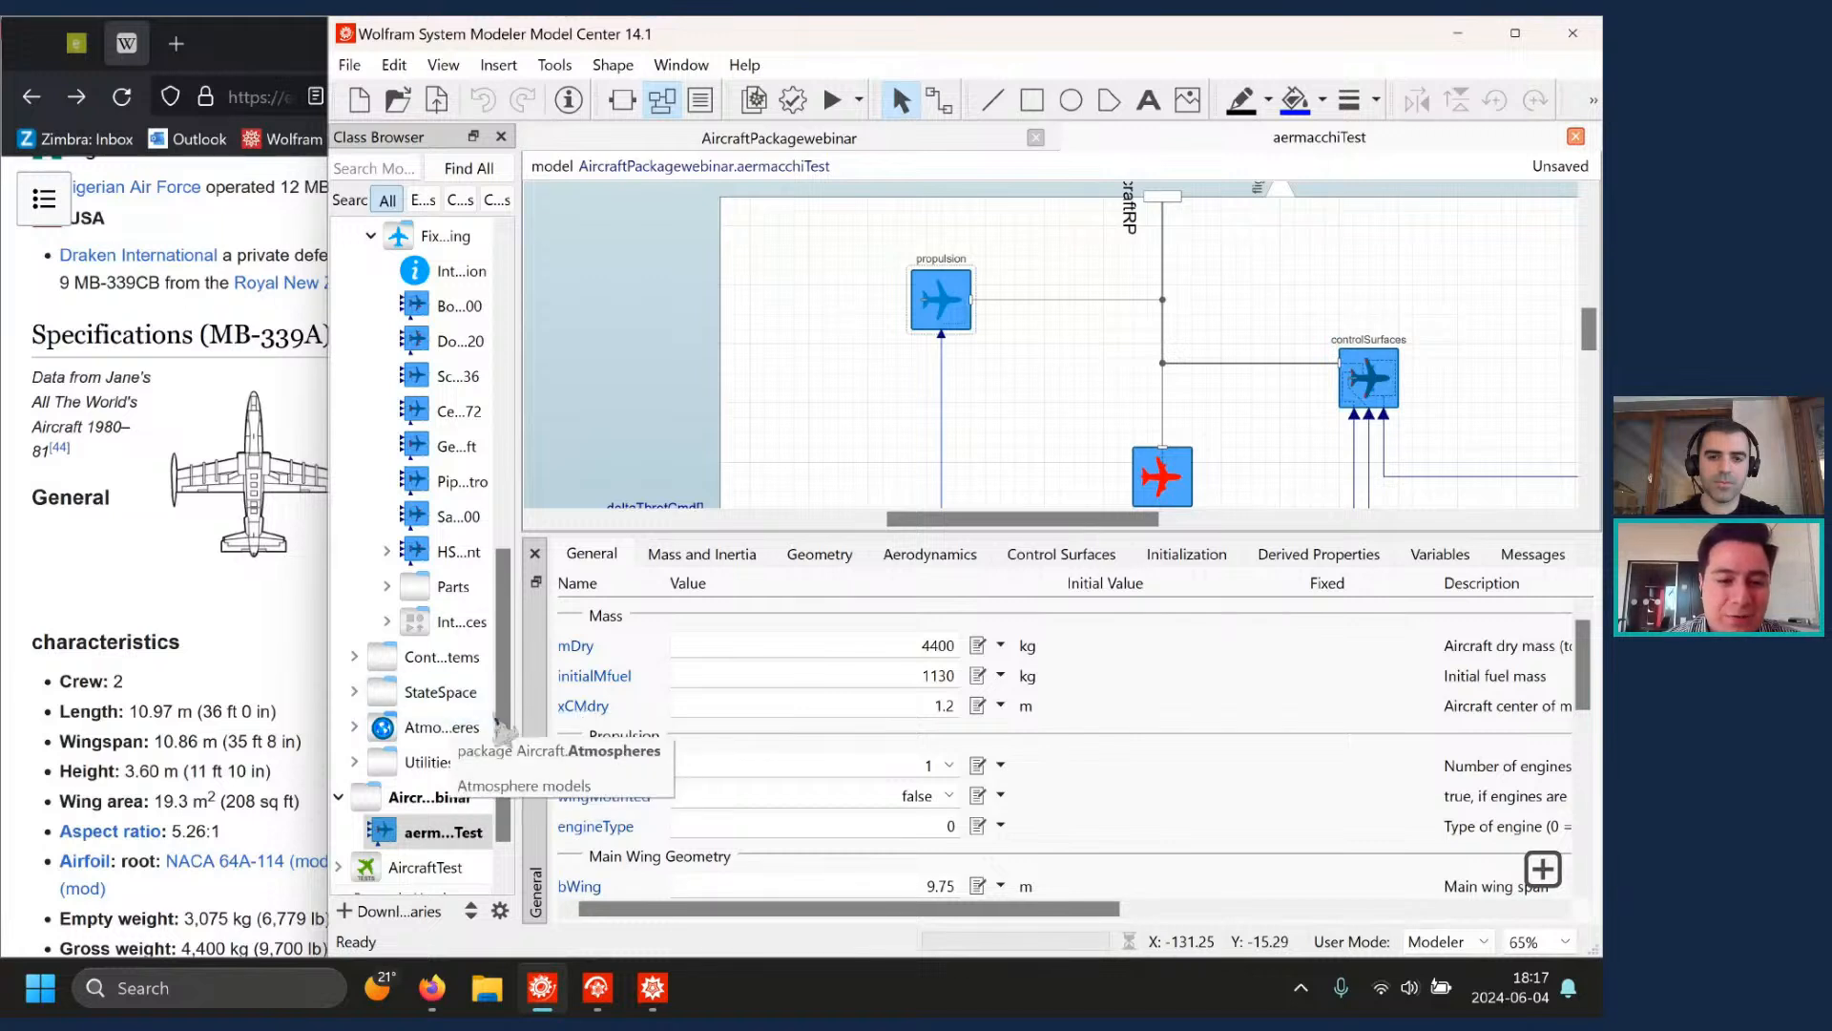
pyautogui.scroll(2, 448, 582)
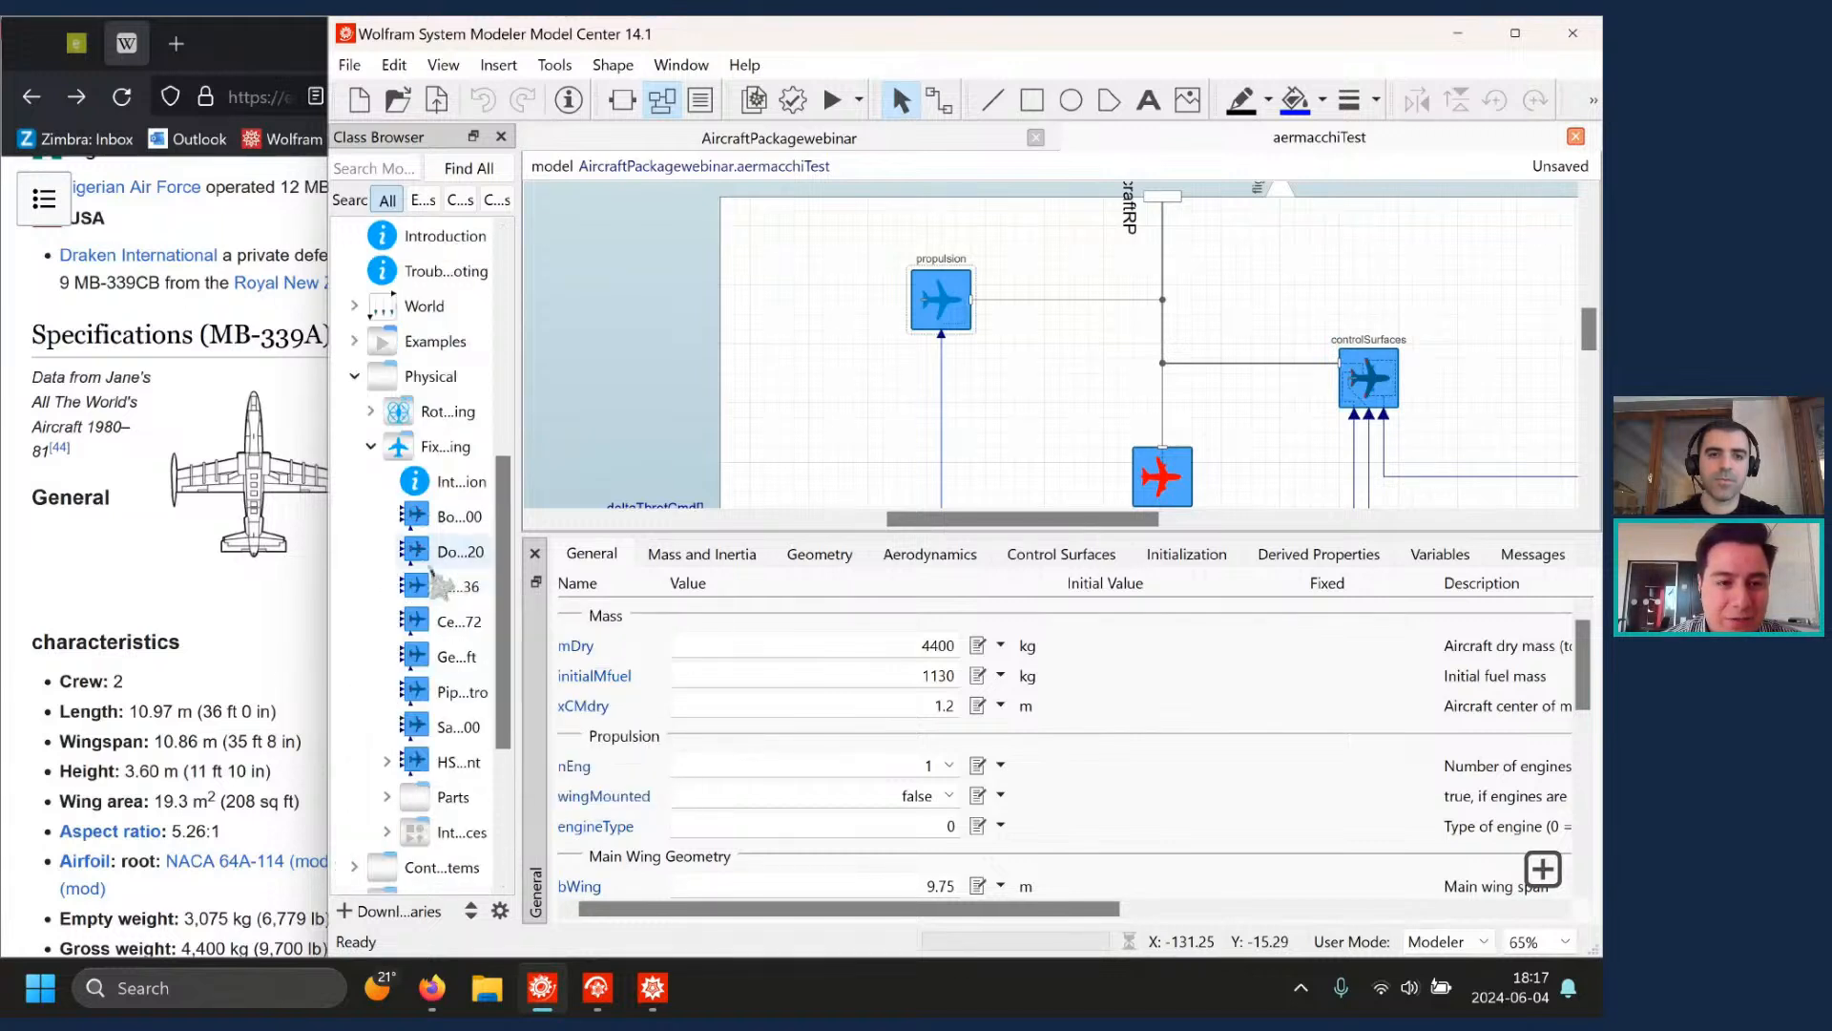
pyautogui.rightClick(472, 492)
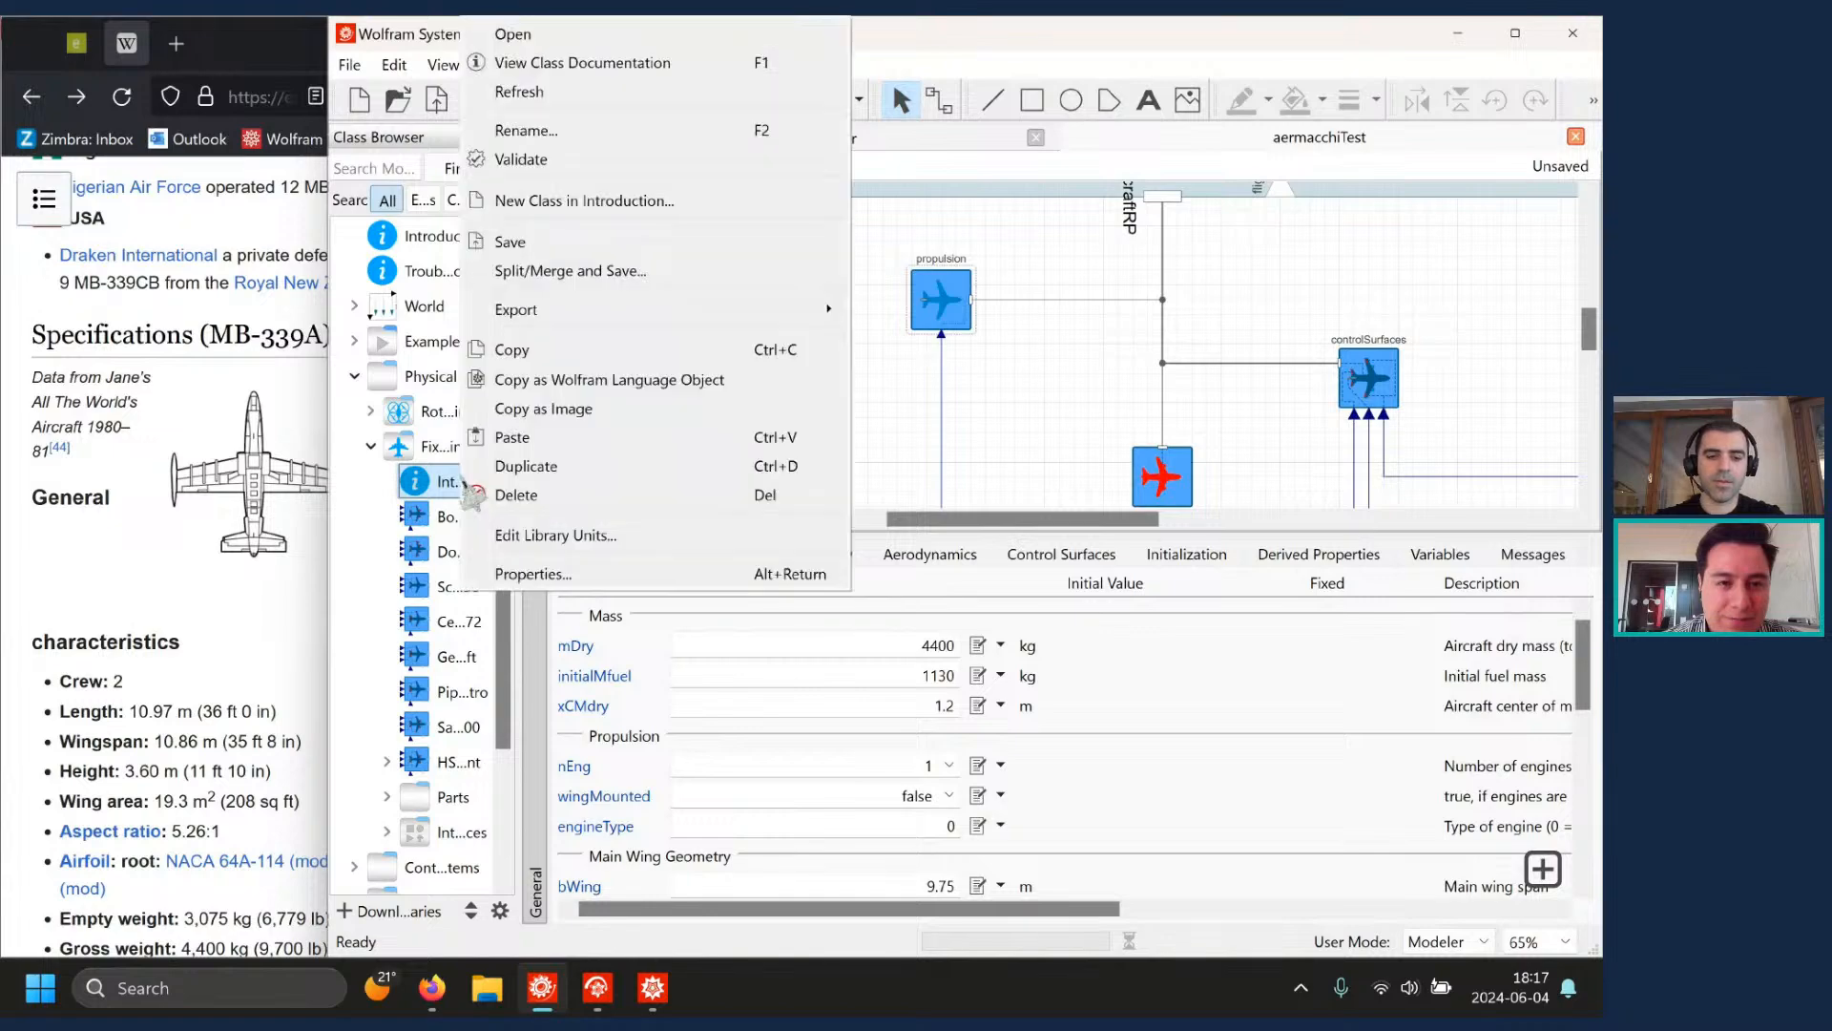
pyautogui.click(611, 63)
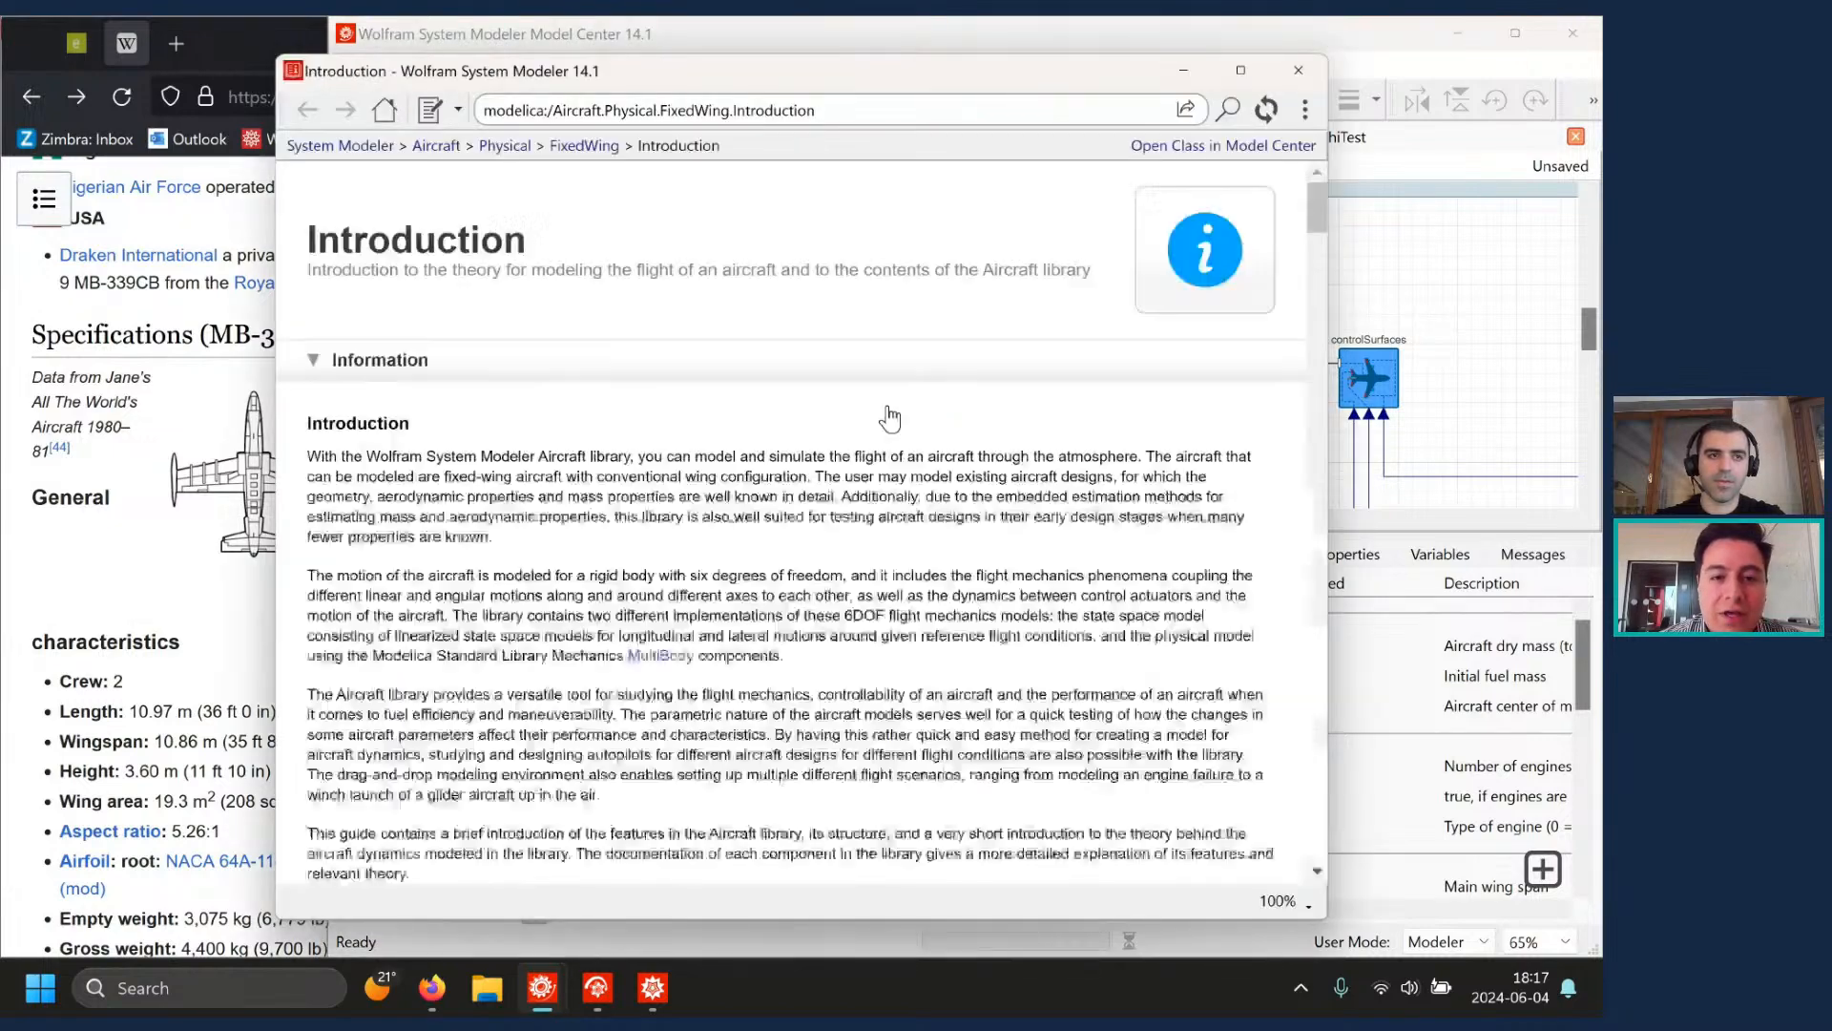
pyautogui.scroll(-15, 868, 448)
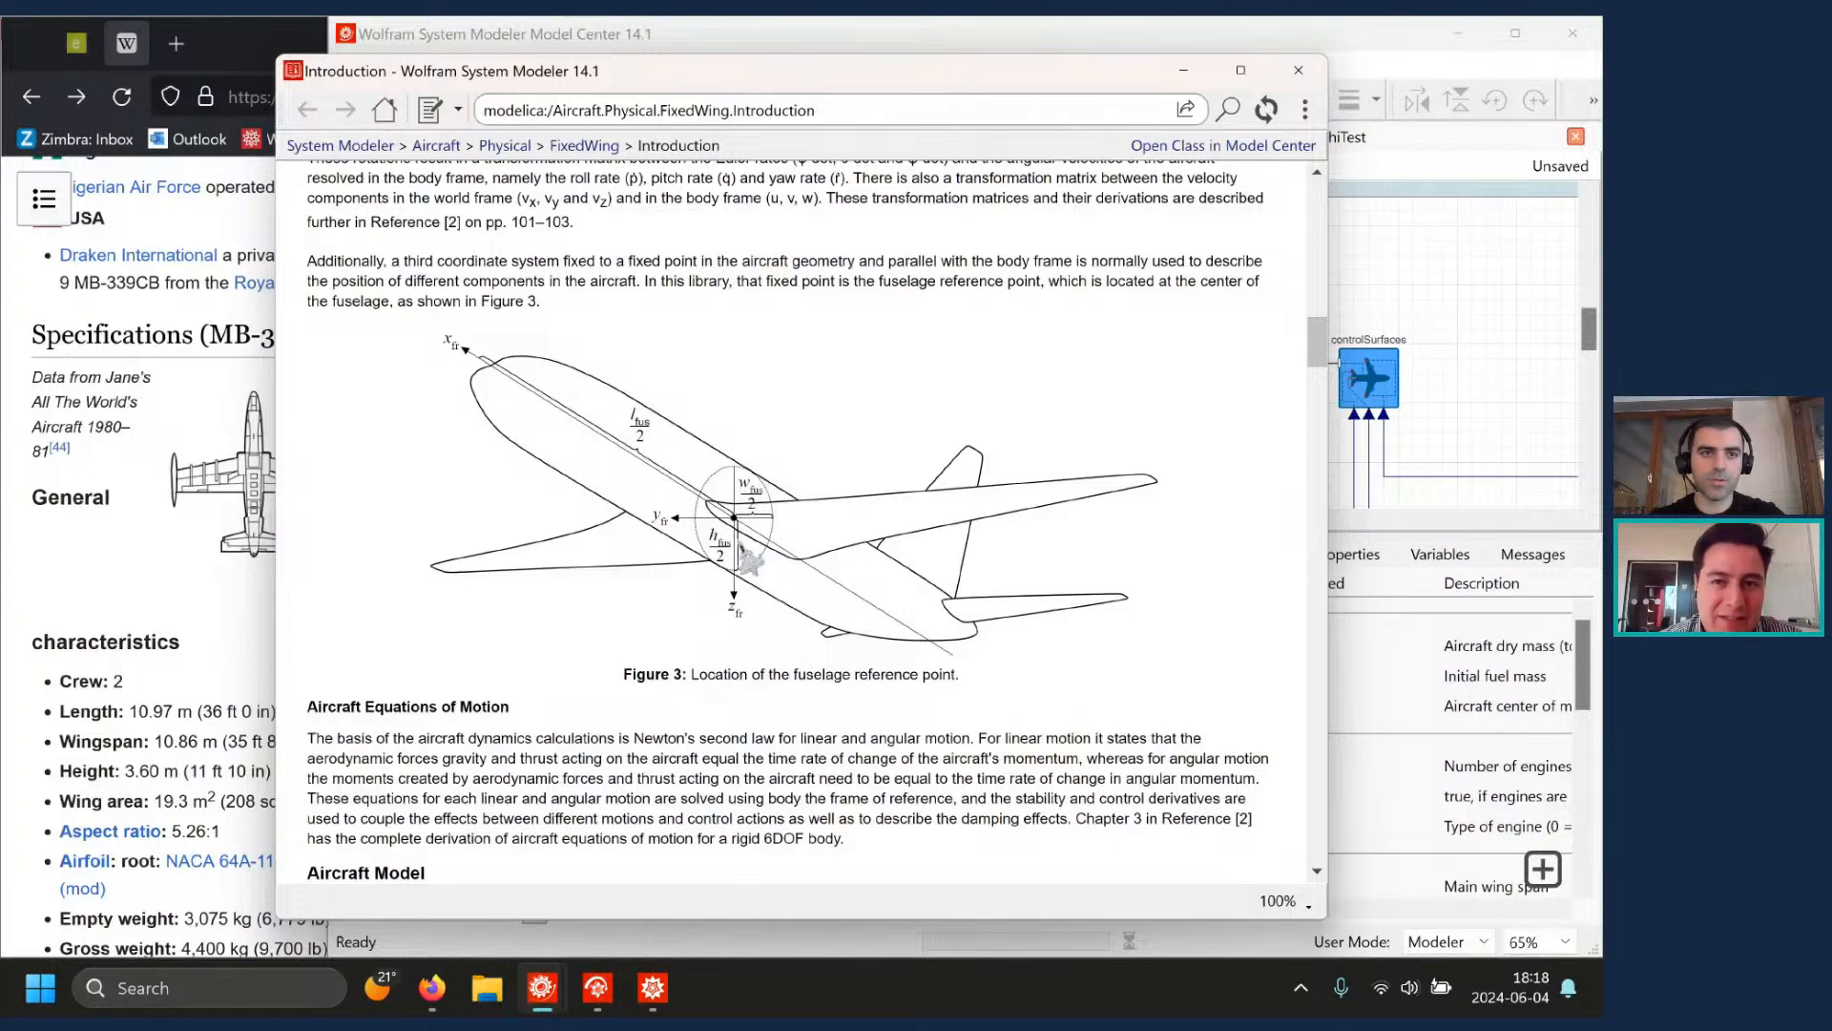
pyautogui.click(1309, 82)
# - Check the MB-339A drawing and set the aircraft center of mass x coordinate xCMdry to 0.3 m
pyautogui.doubleClick(907, 706)
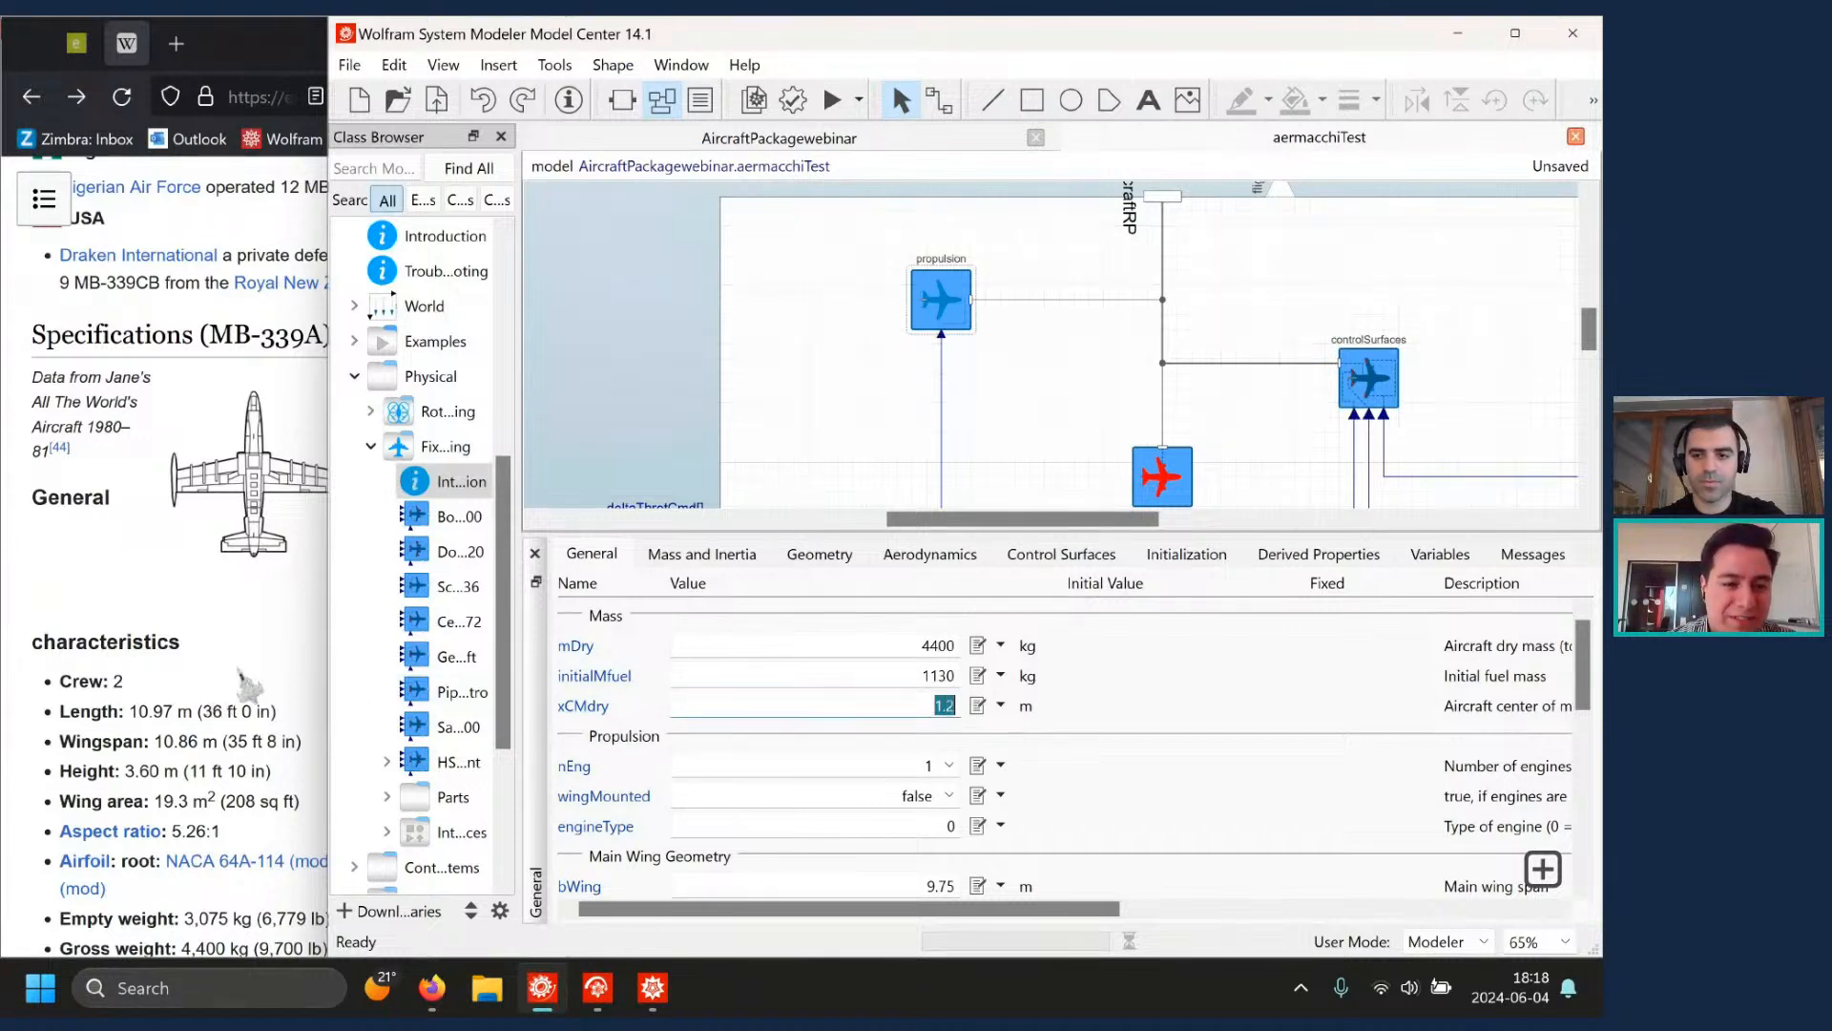
pyautogui.click(248, 685)
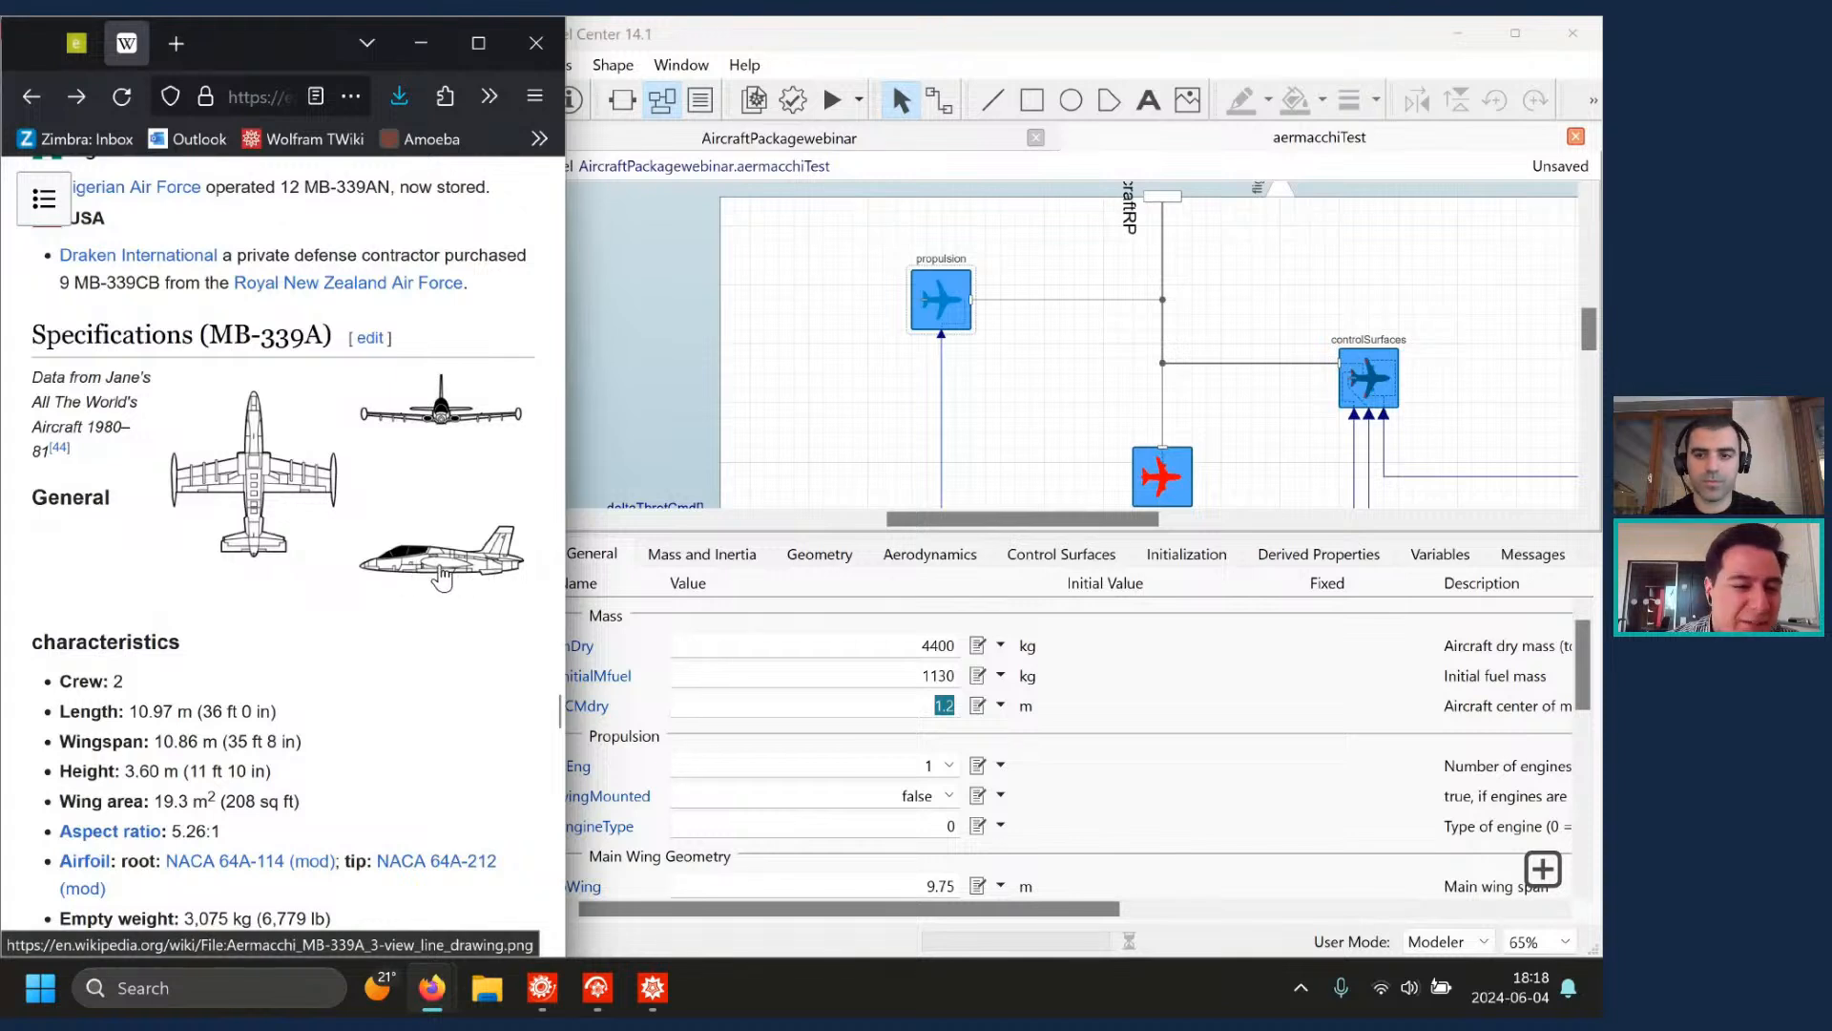
pyautogui.click(983, 746)
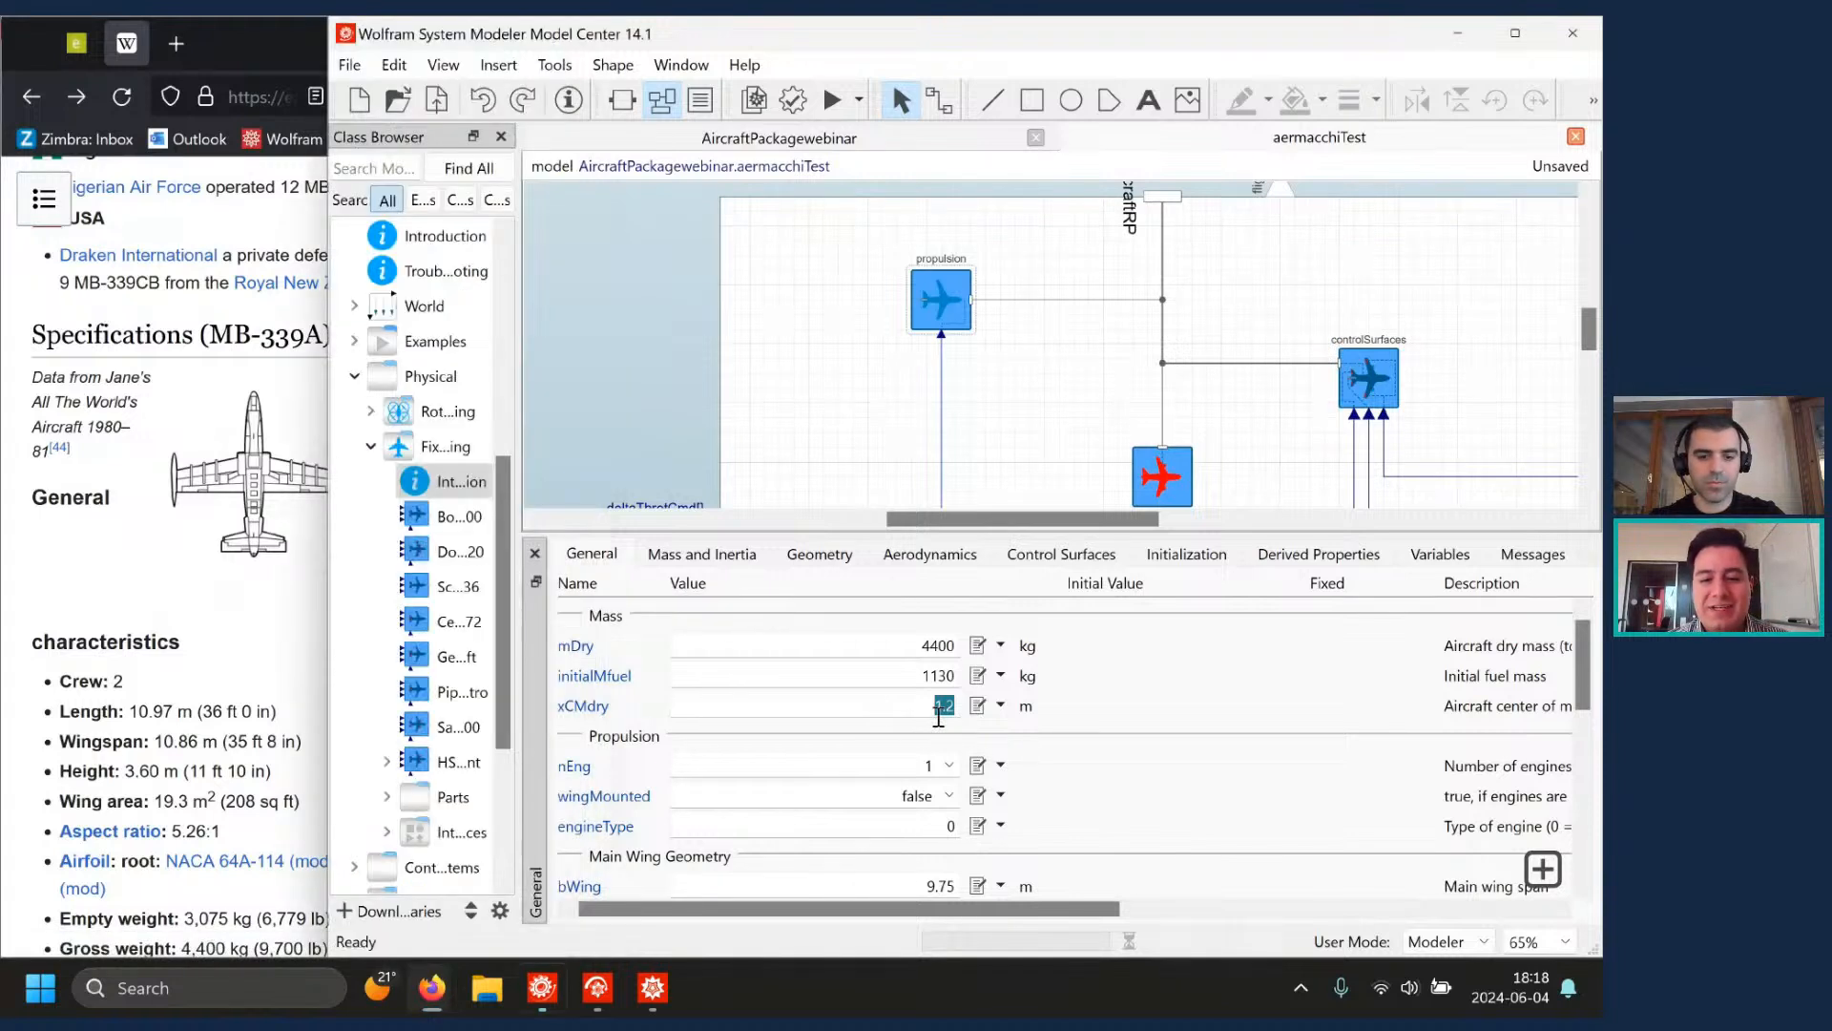
pyautogui.write('0.3')
pyautogui.press('Return')
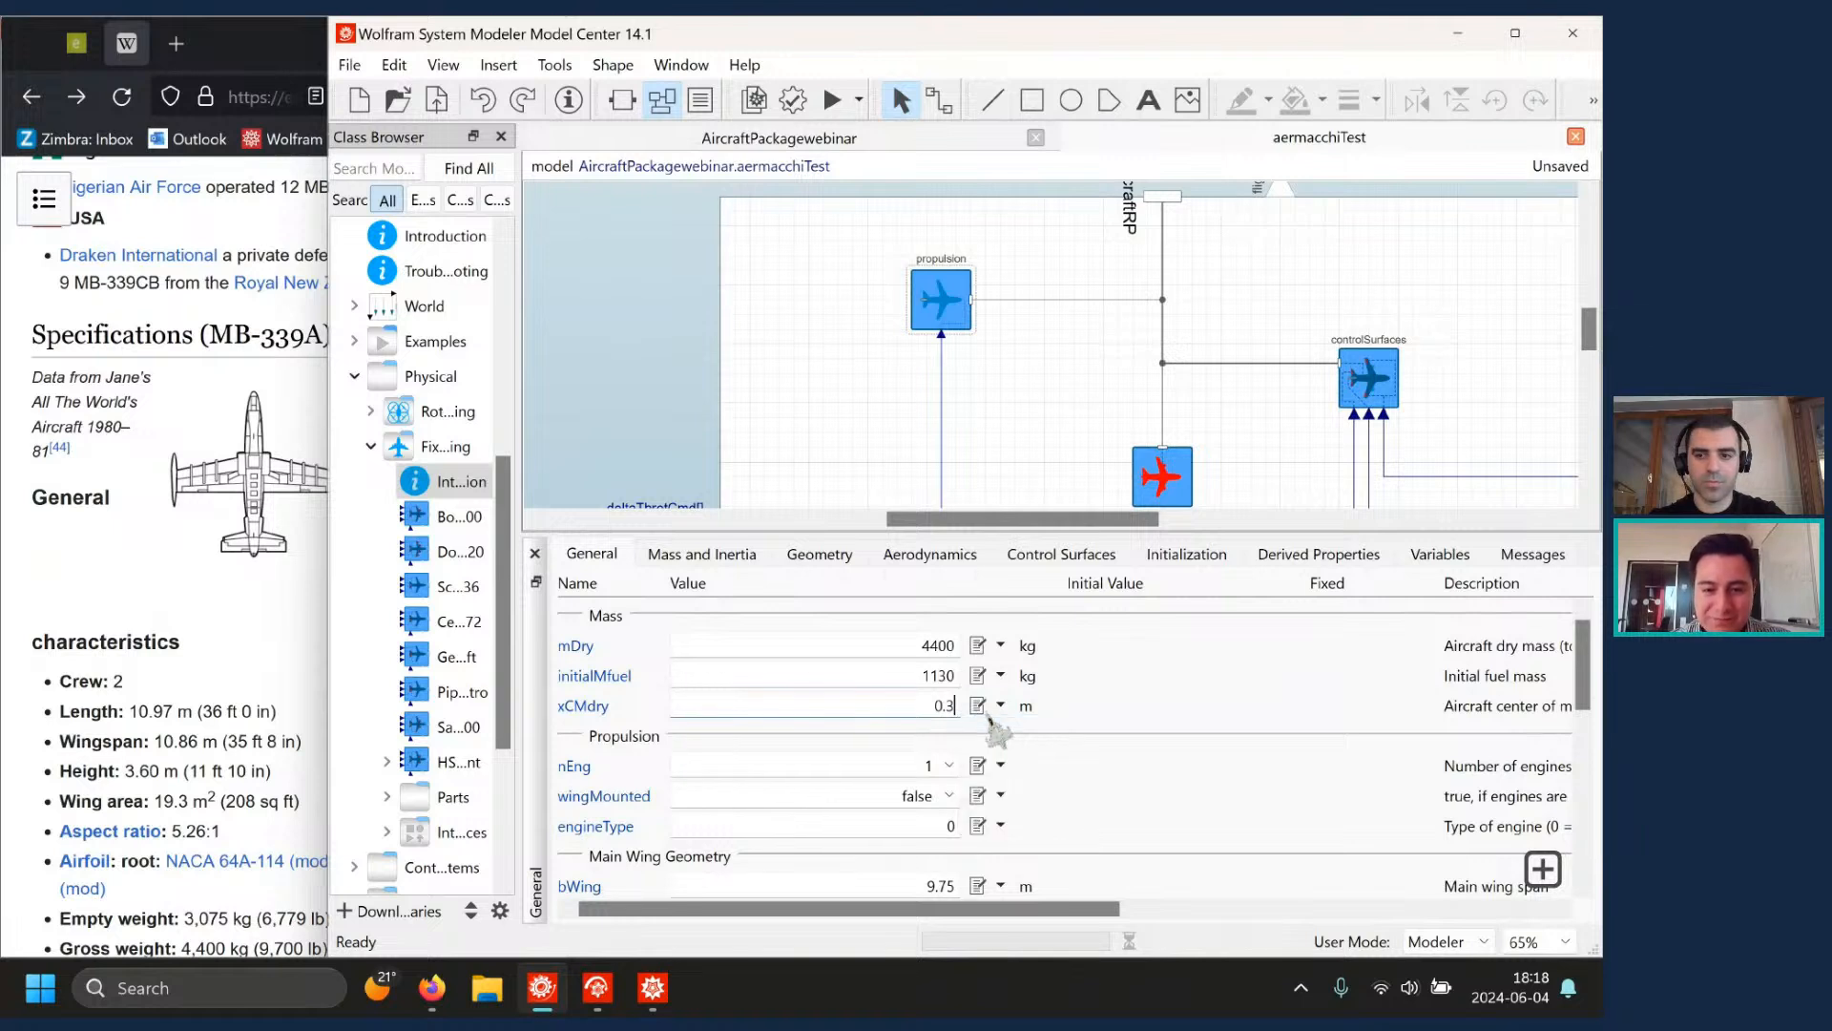
pyautogui.click(881, 714)
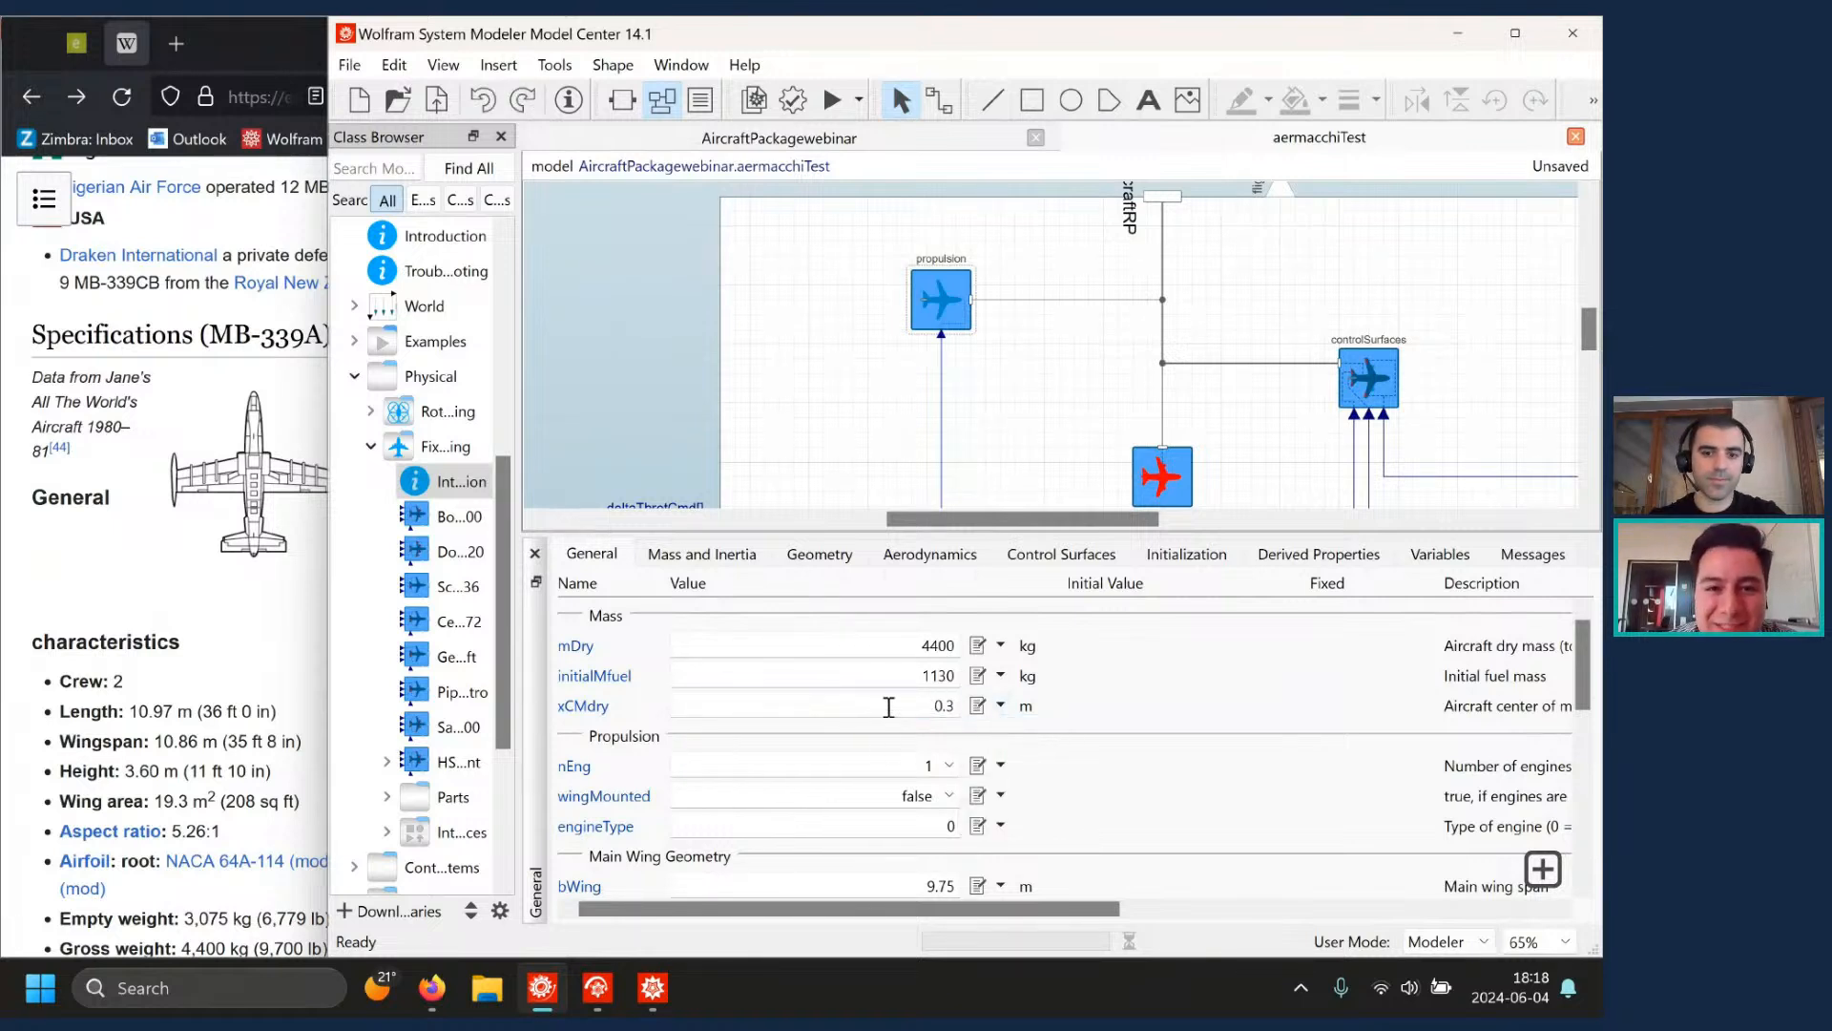
# - Check the powerplant in the Wikipedia article against the engine type codes and set engineType to 2 for a turbojet
pyautogui.scroll(-1, 890, 715)
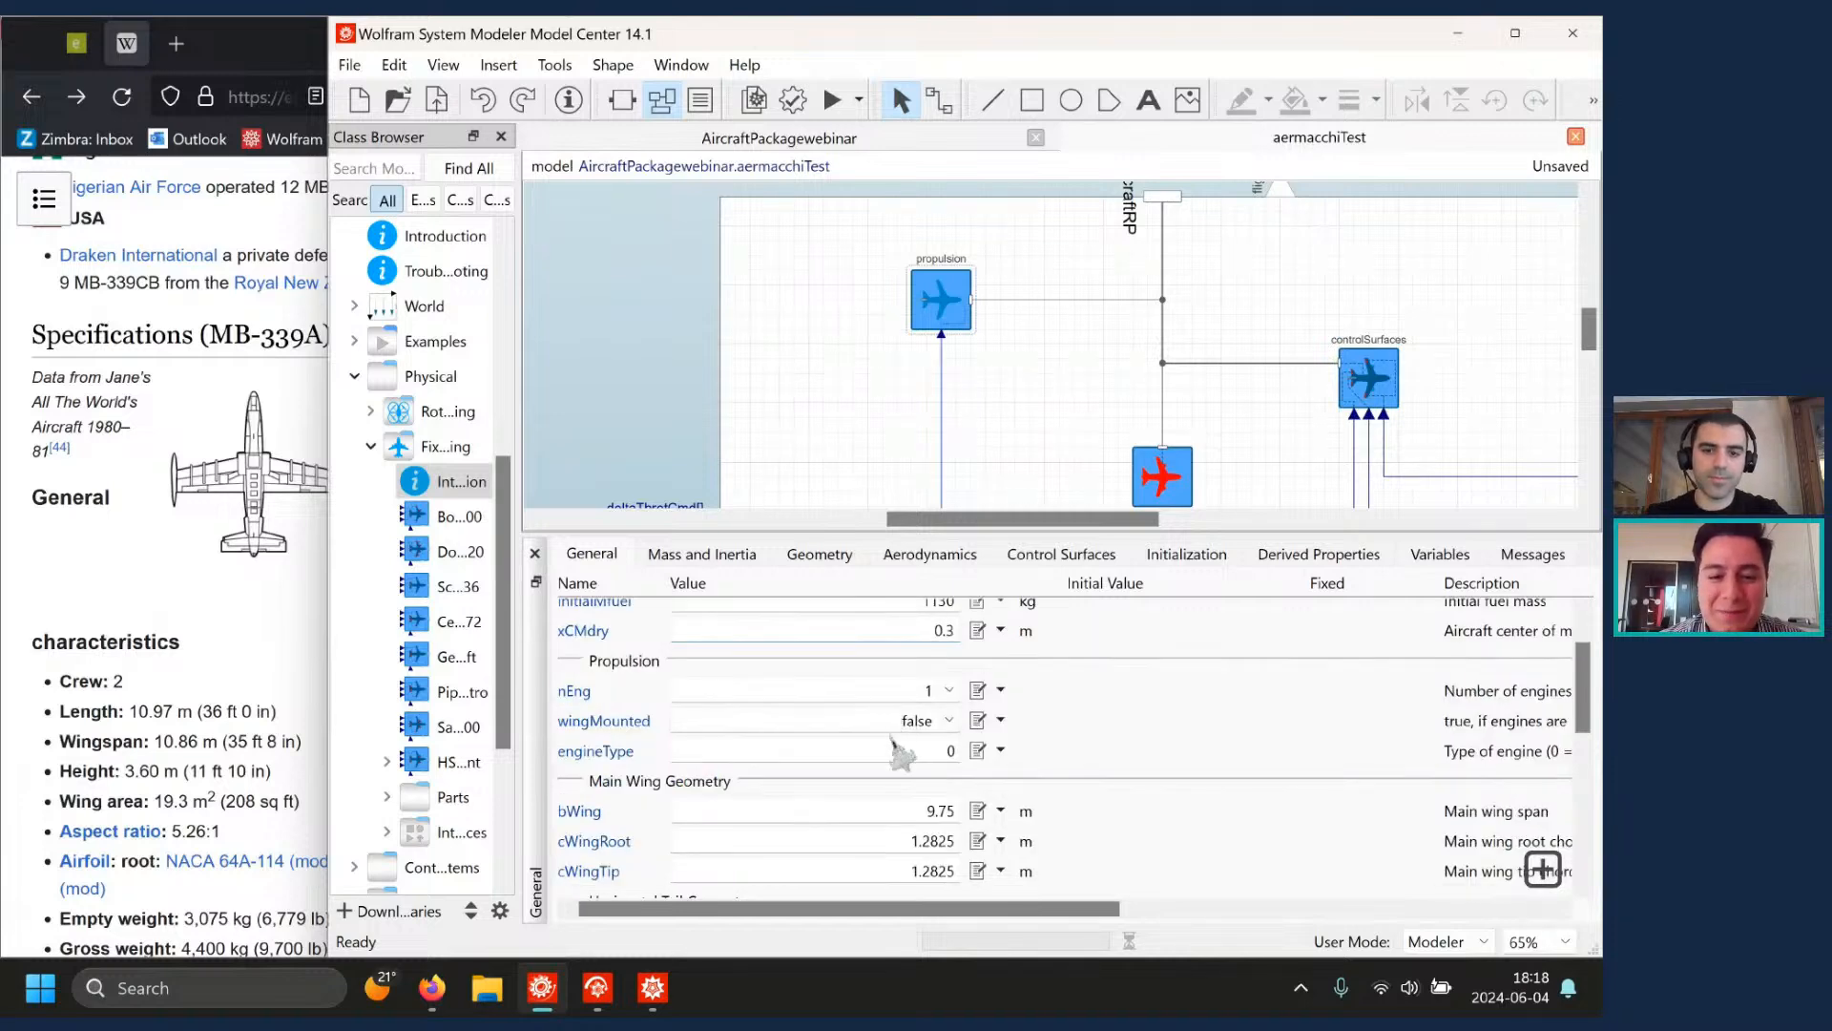
pyautogui.click(229, 649)
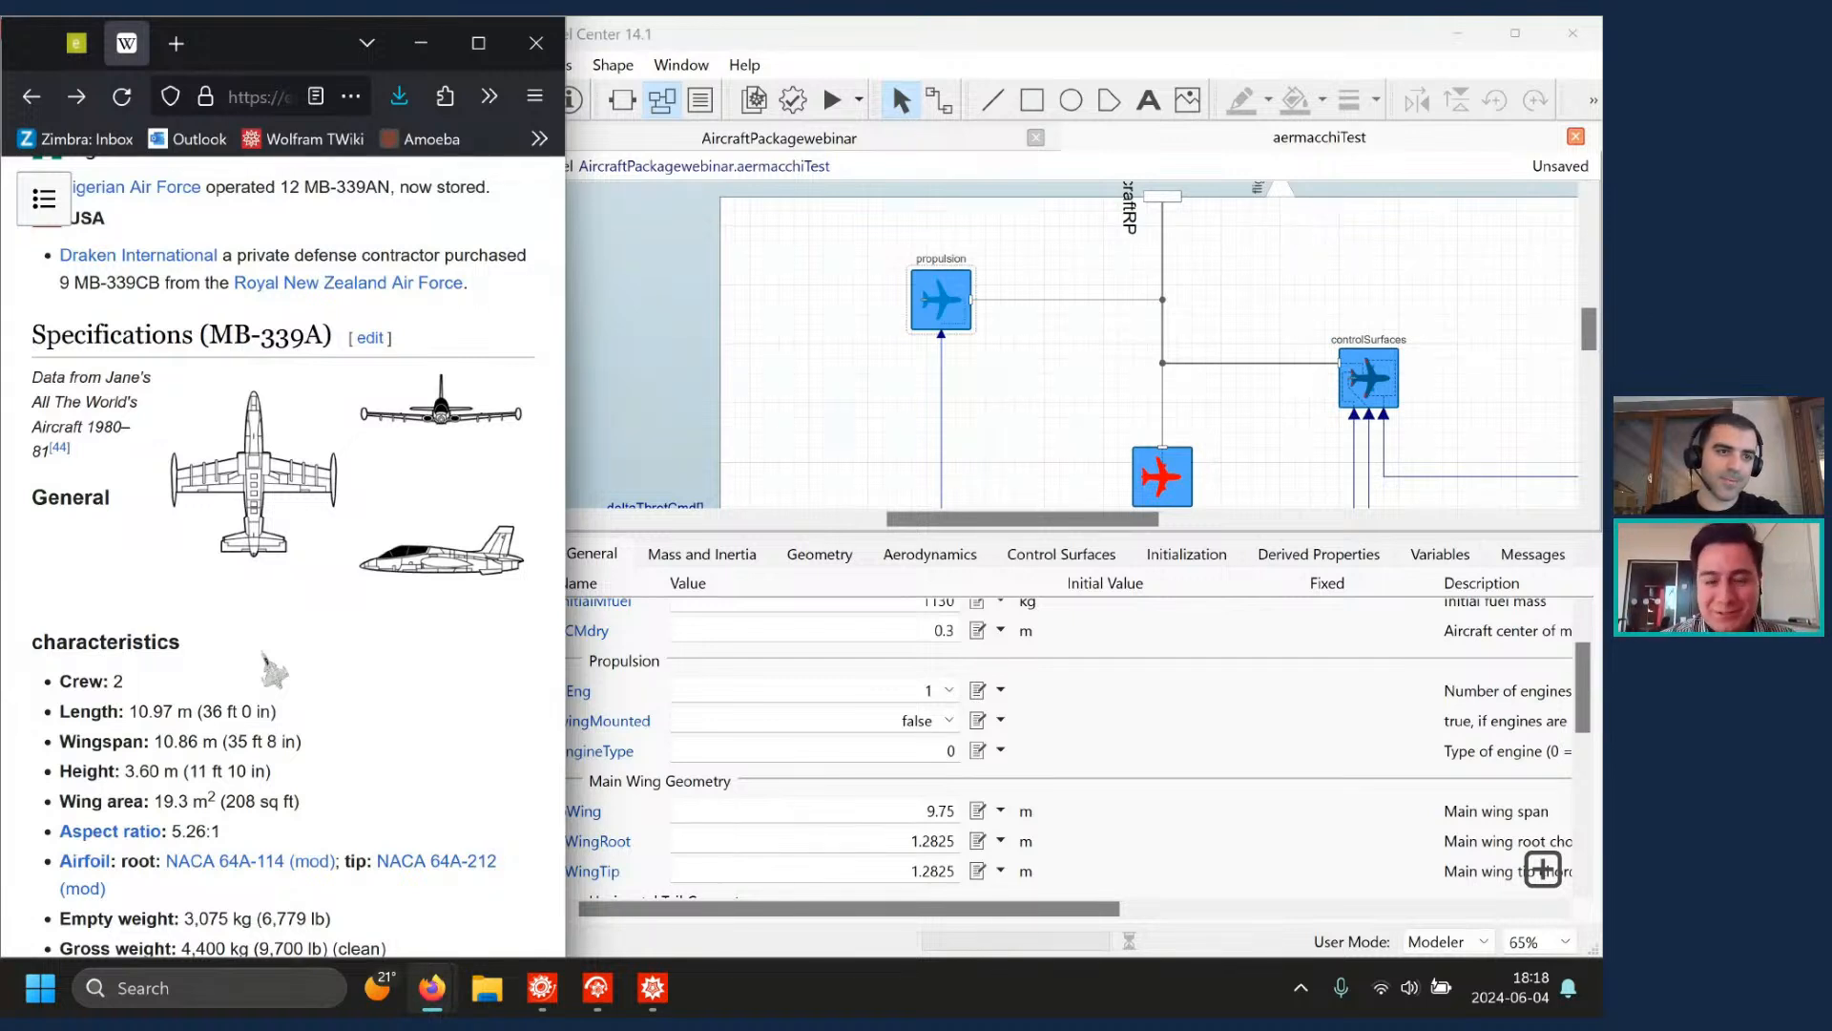
pyautogui.click(858, 728)
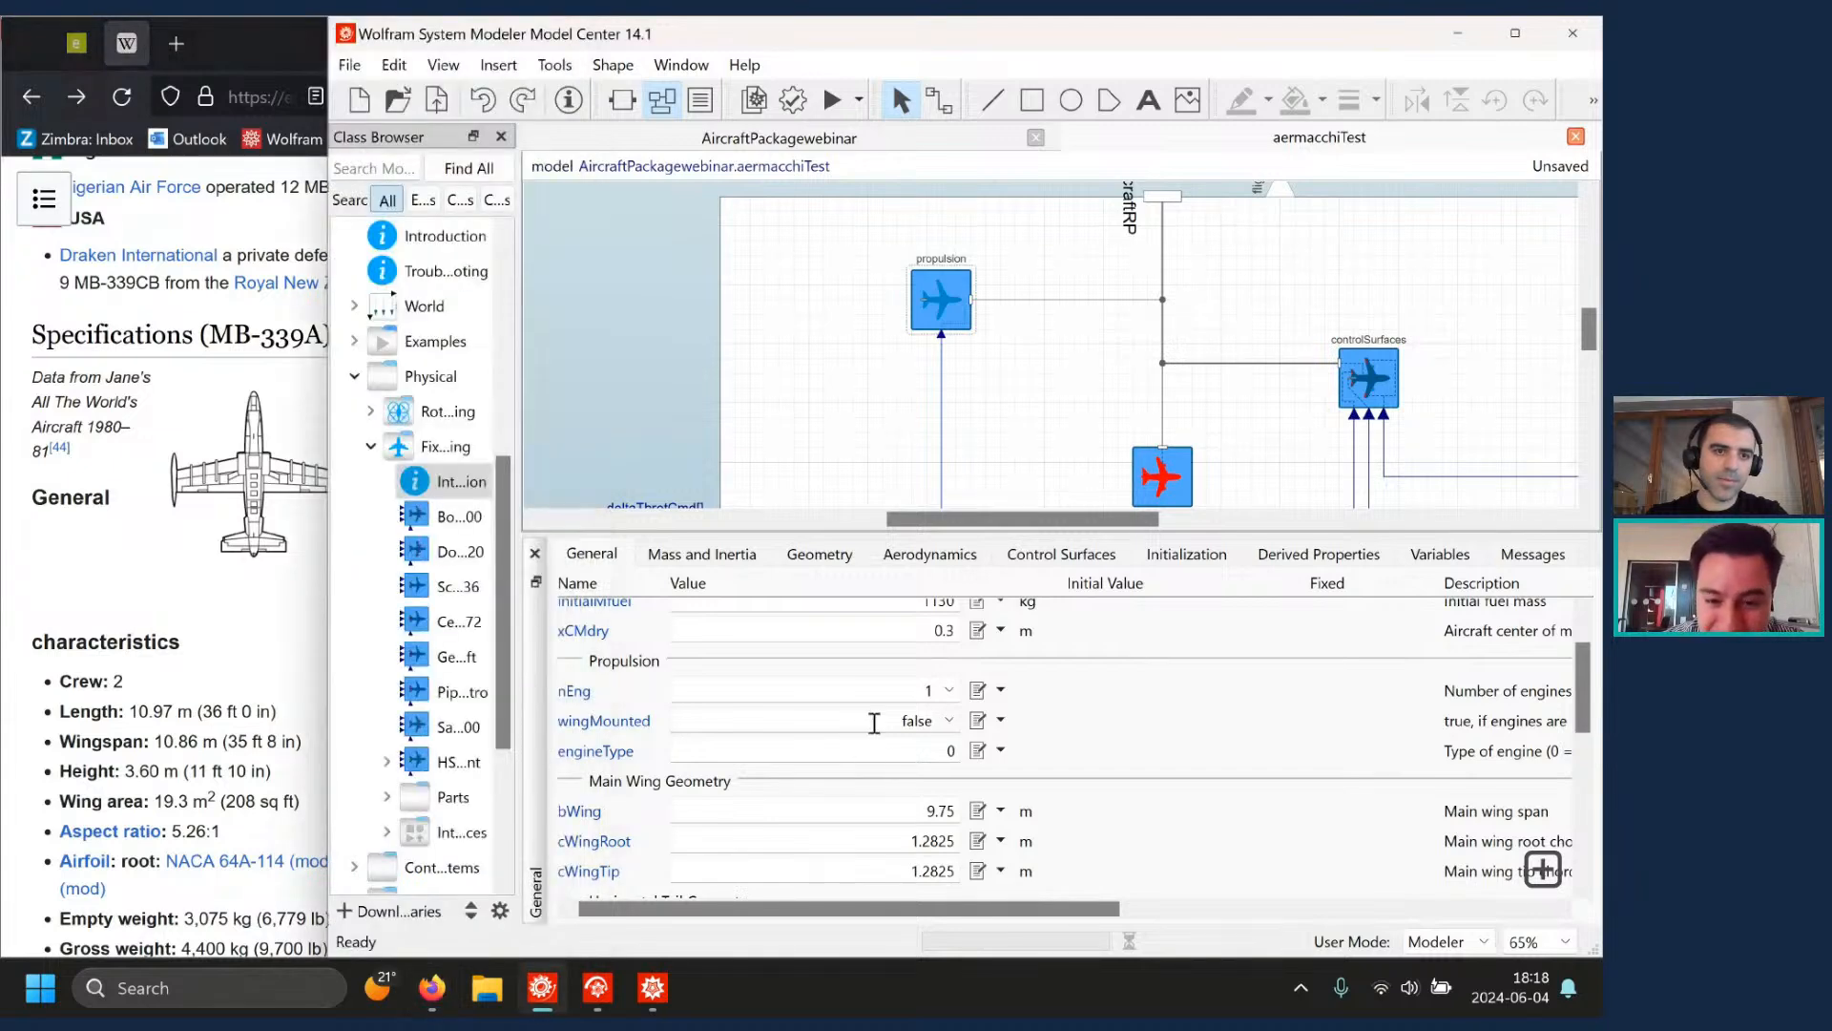
pyautogui.click(272, 671)
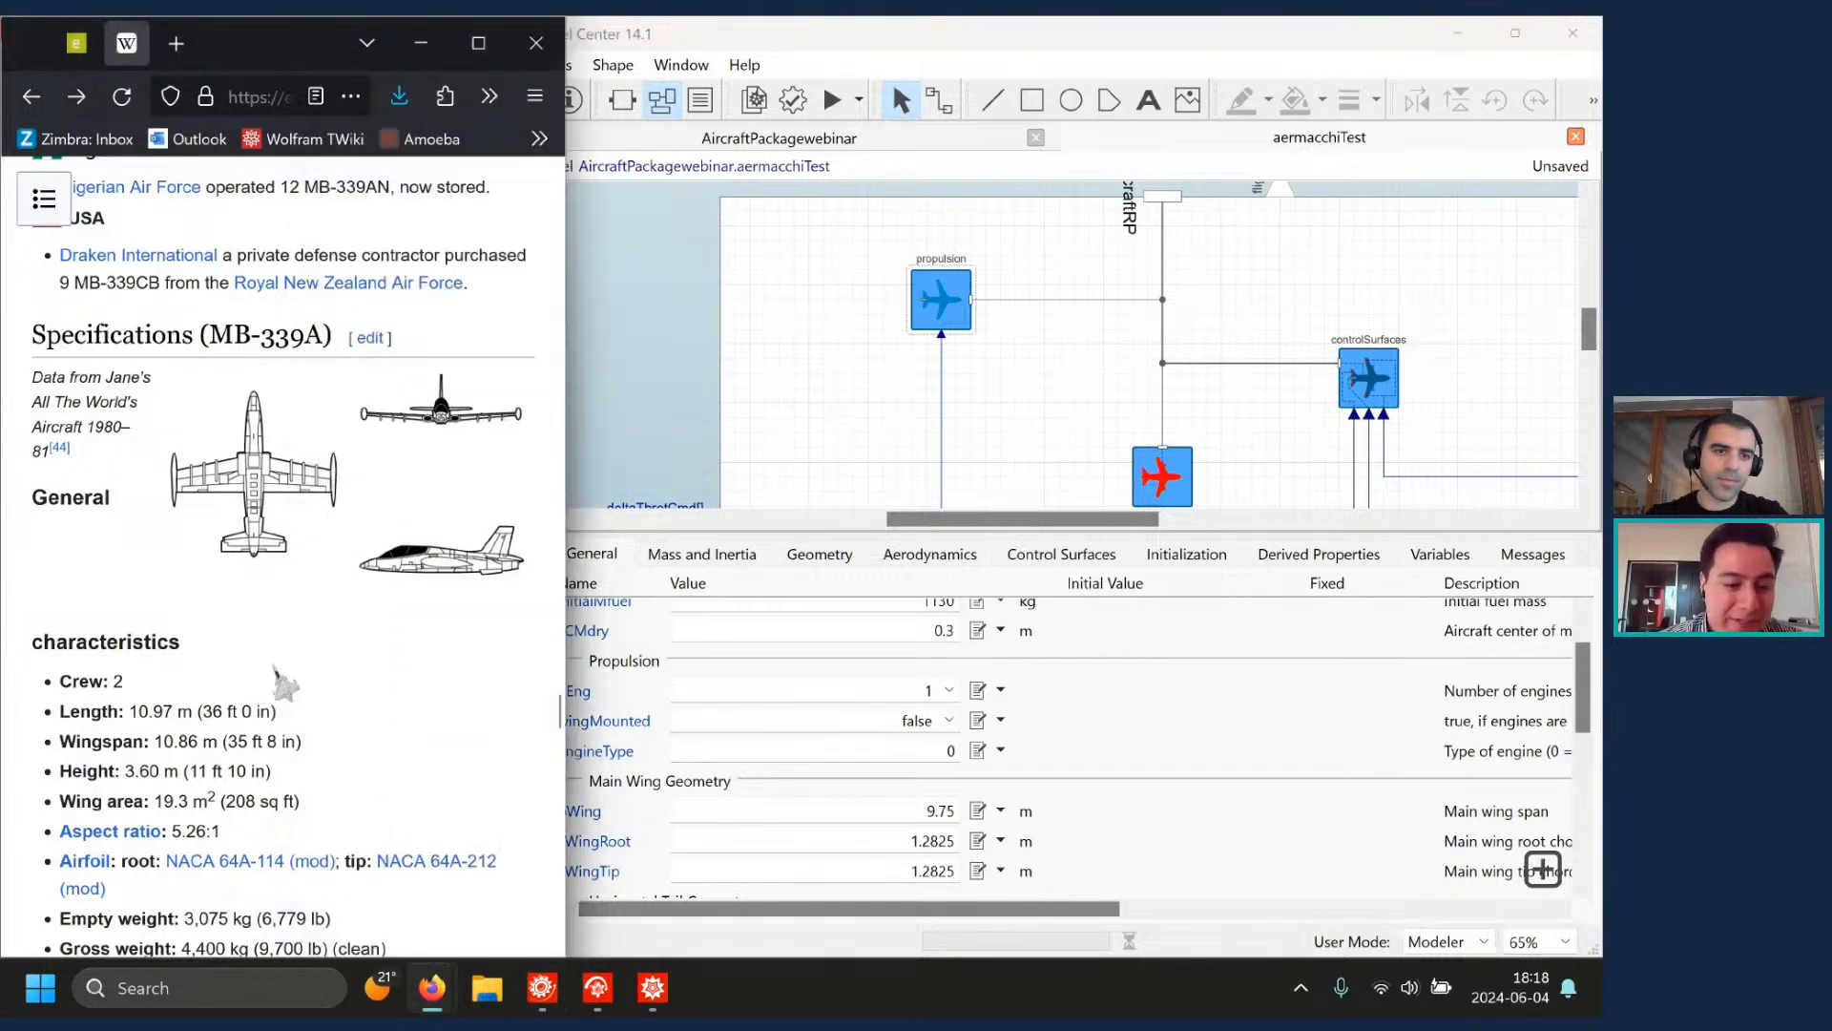
pyautogui.scroll(-4, 277, 673)
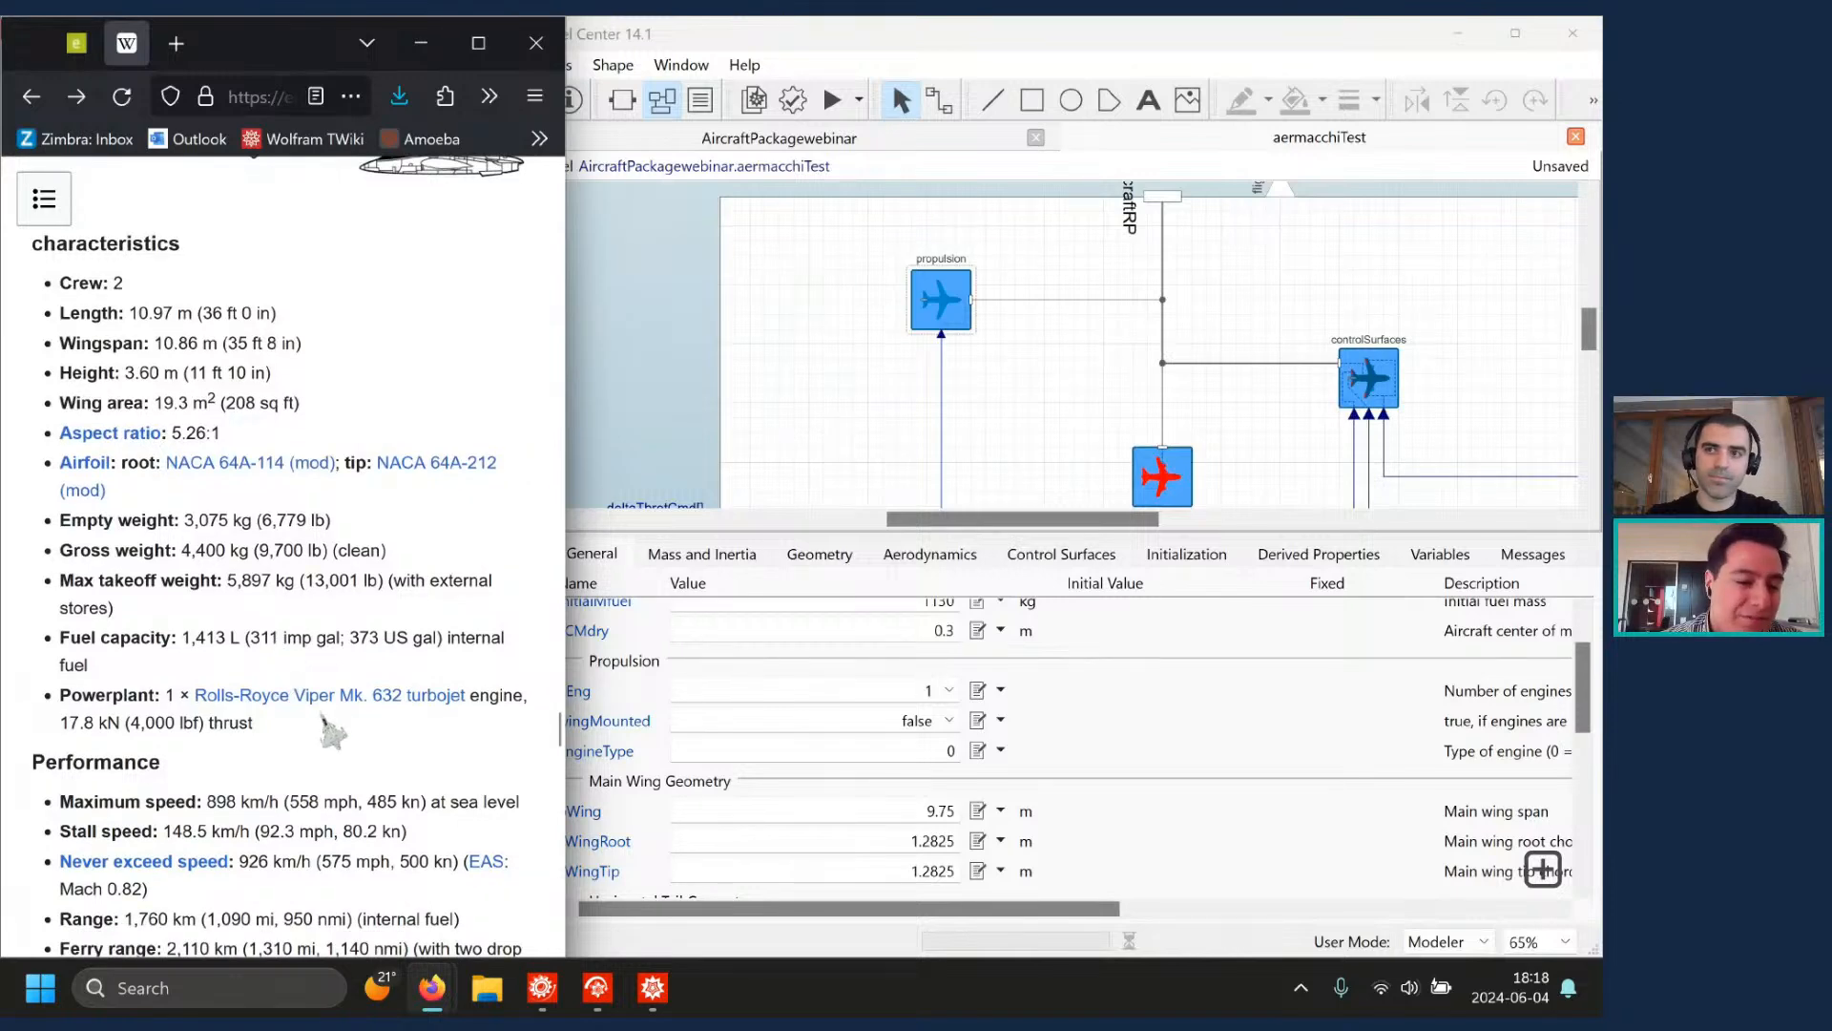
pyautogui.click(815, 749)
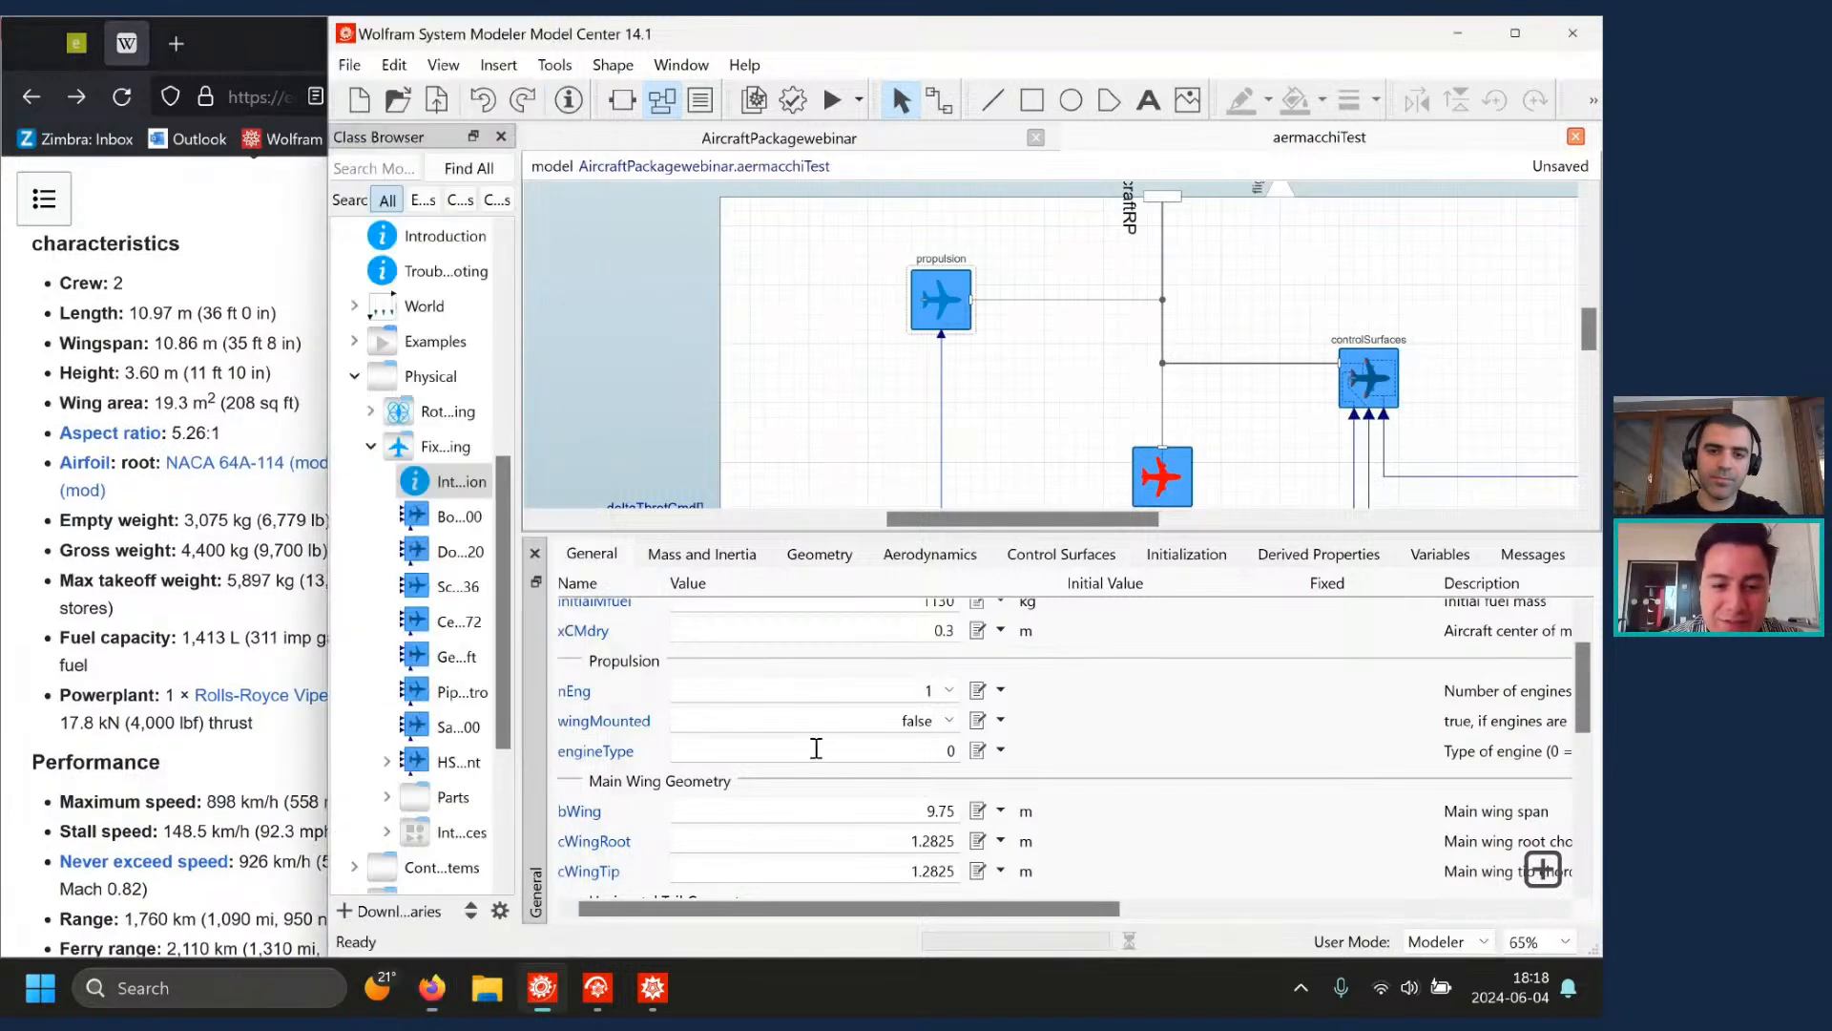
pyautogui.moveTo(979, 909); pyautogui.dragTo(1186, 909)
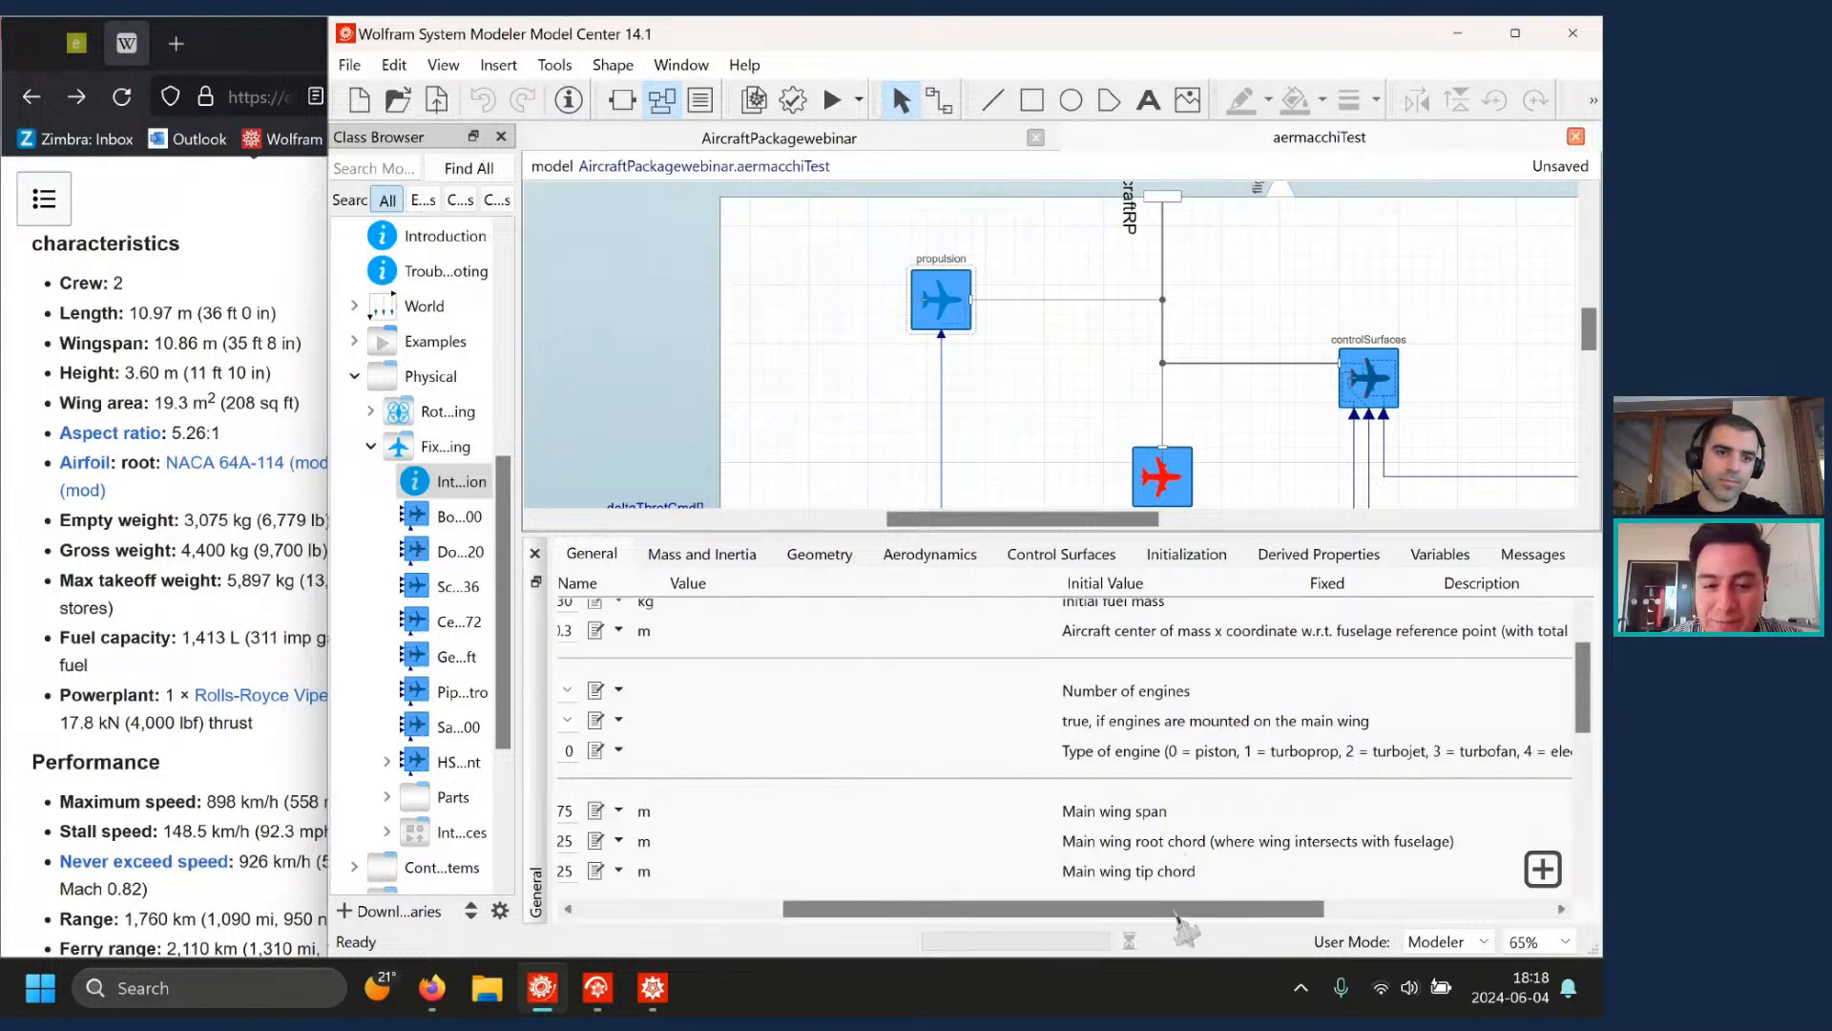
pyautogui.moveTo(1176, 911); pyautogui.dragTo(972, 911)
pyautogui.doubleClick(949, 750)
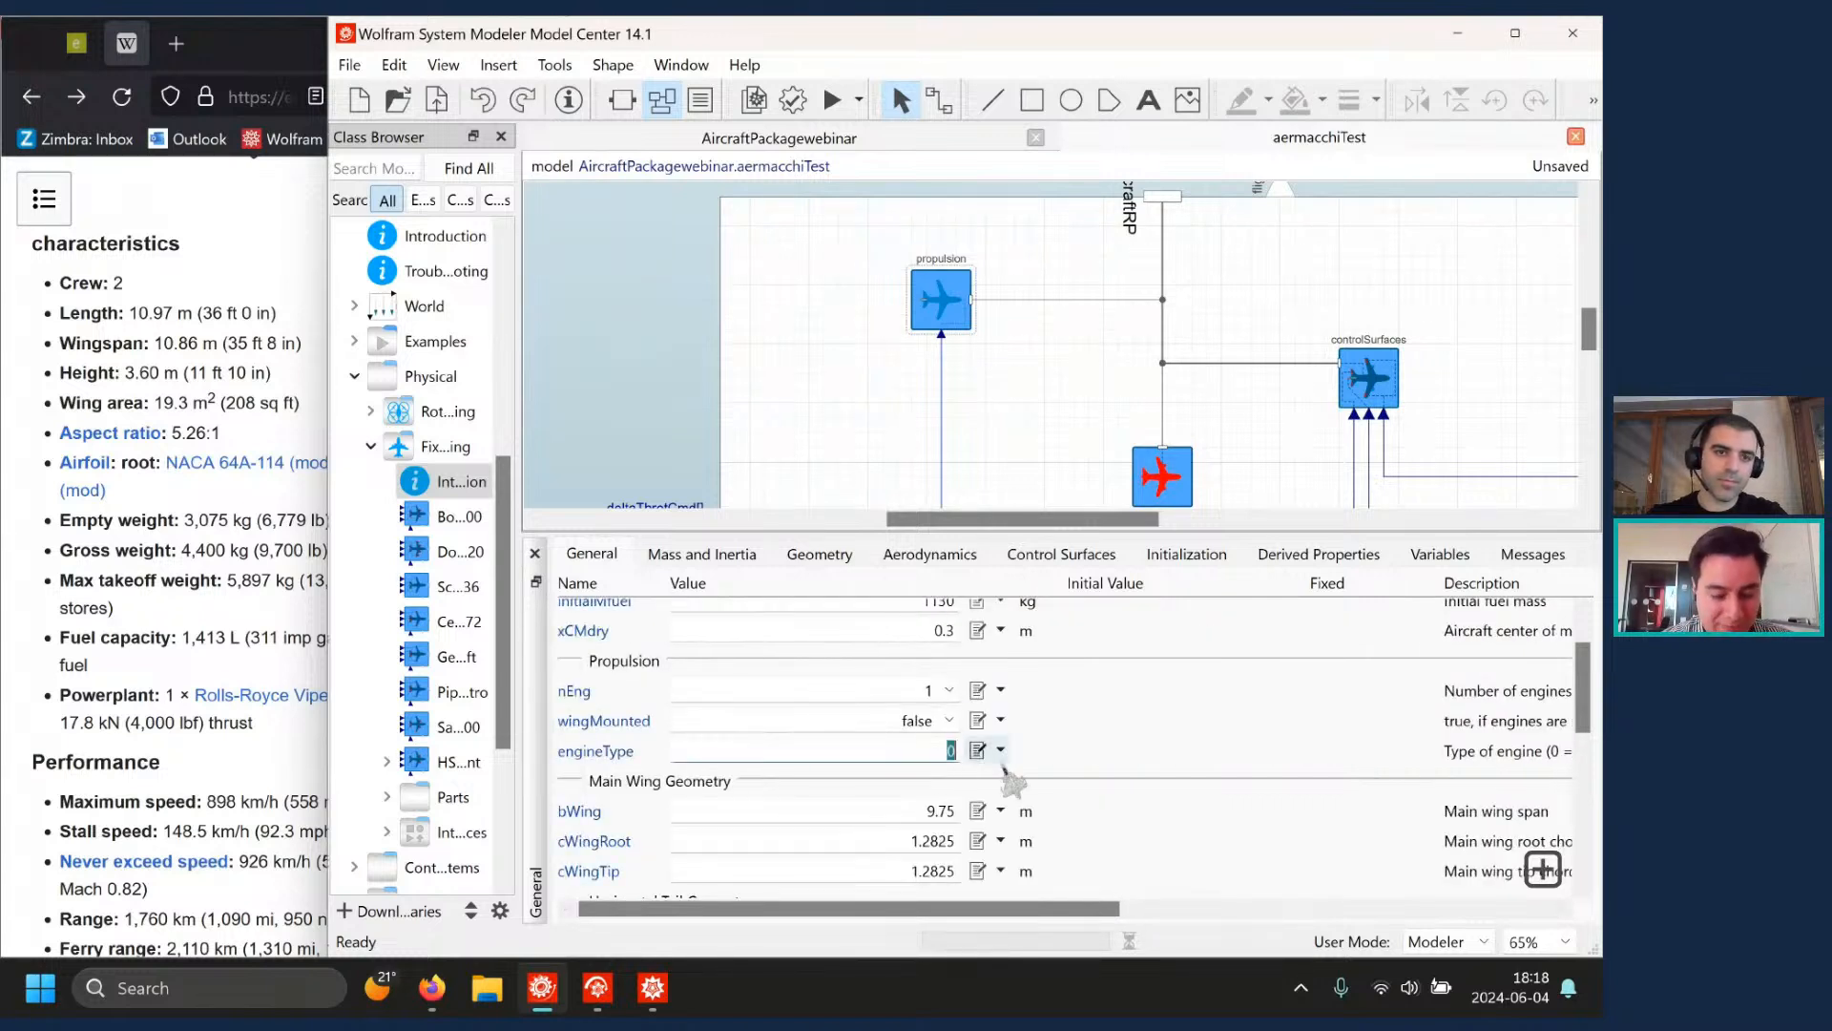
pyautogui.write('2')
pyautogui.press('Return')
# - Review the main wing and horizontal tail geometry parameters alongside the MB-339A orthographic drawing in the Wikipedia article
pyautogui.scroll(-2, 1109, 771)
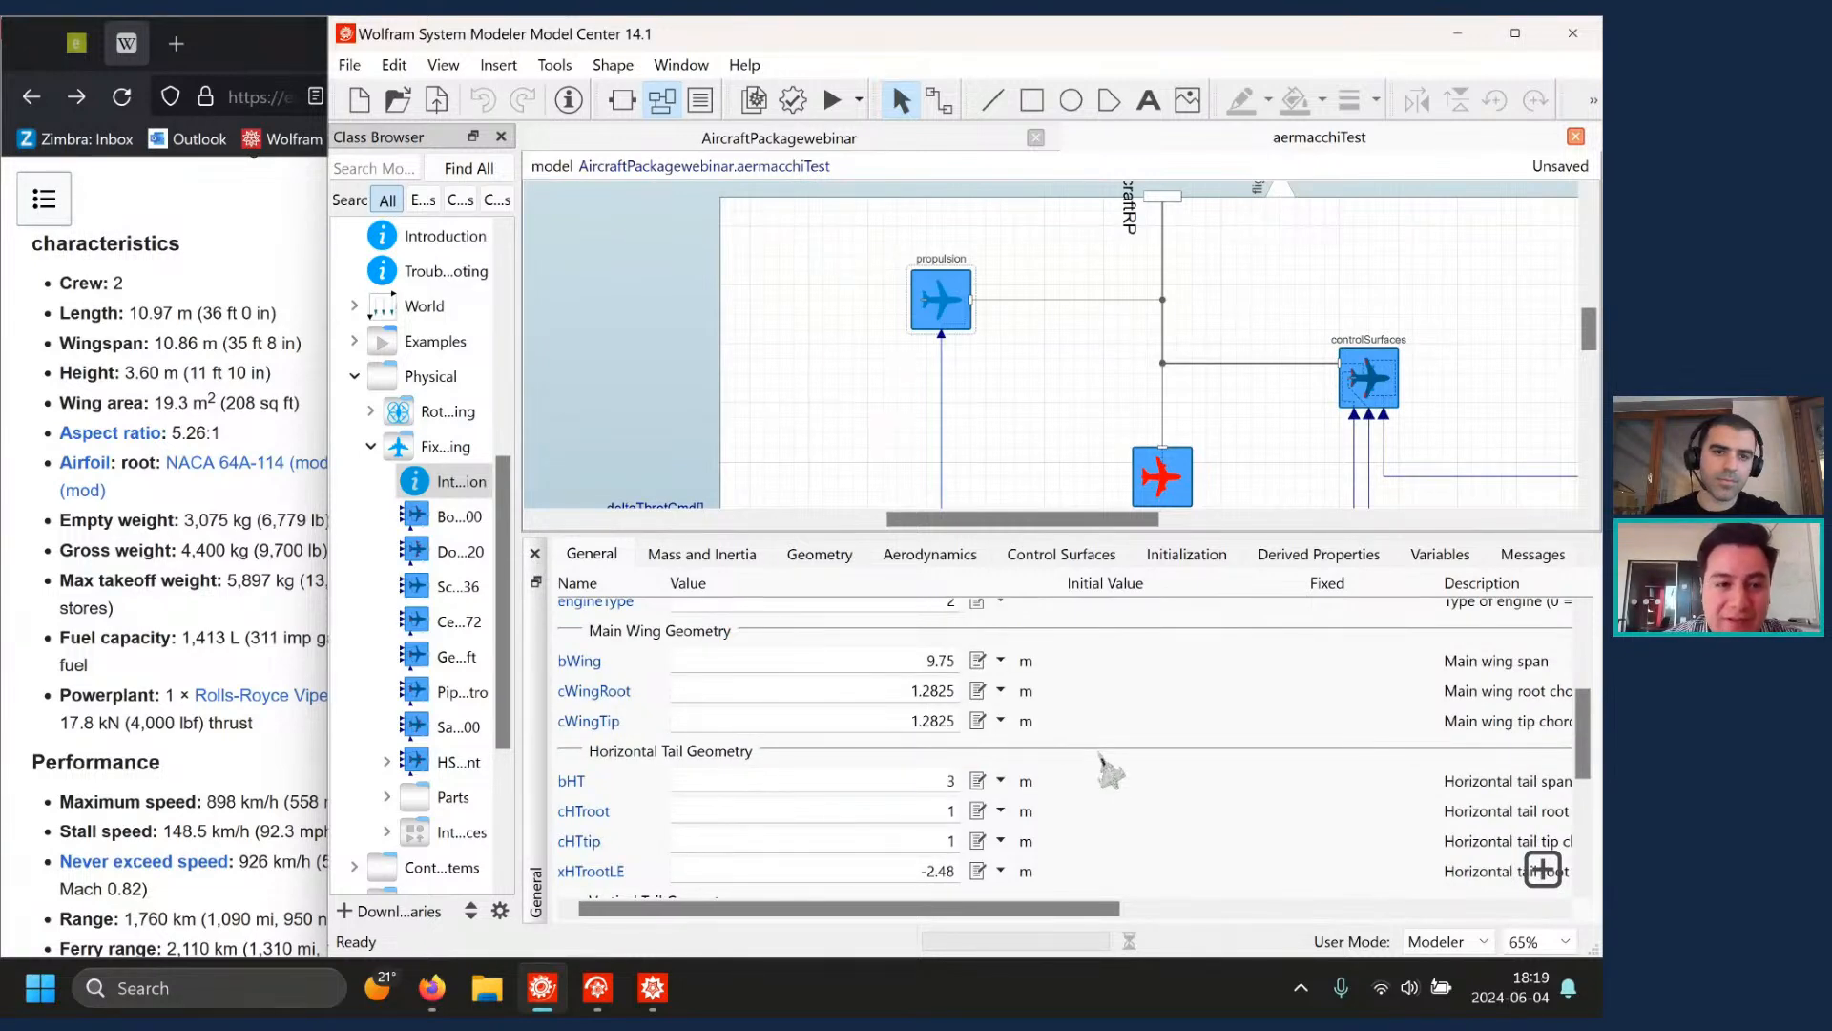
pyautogui.click(229, 515)
pyautogui.scroll(3, 305, 518)
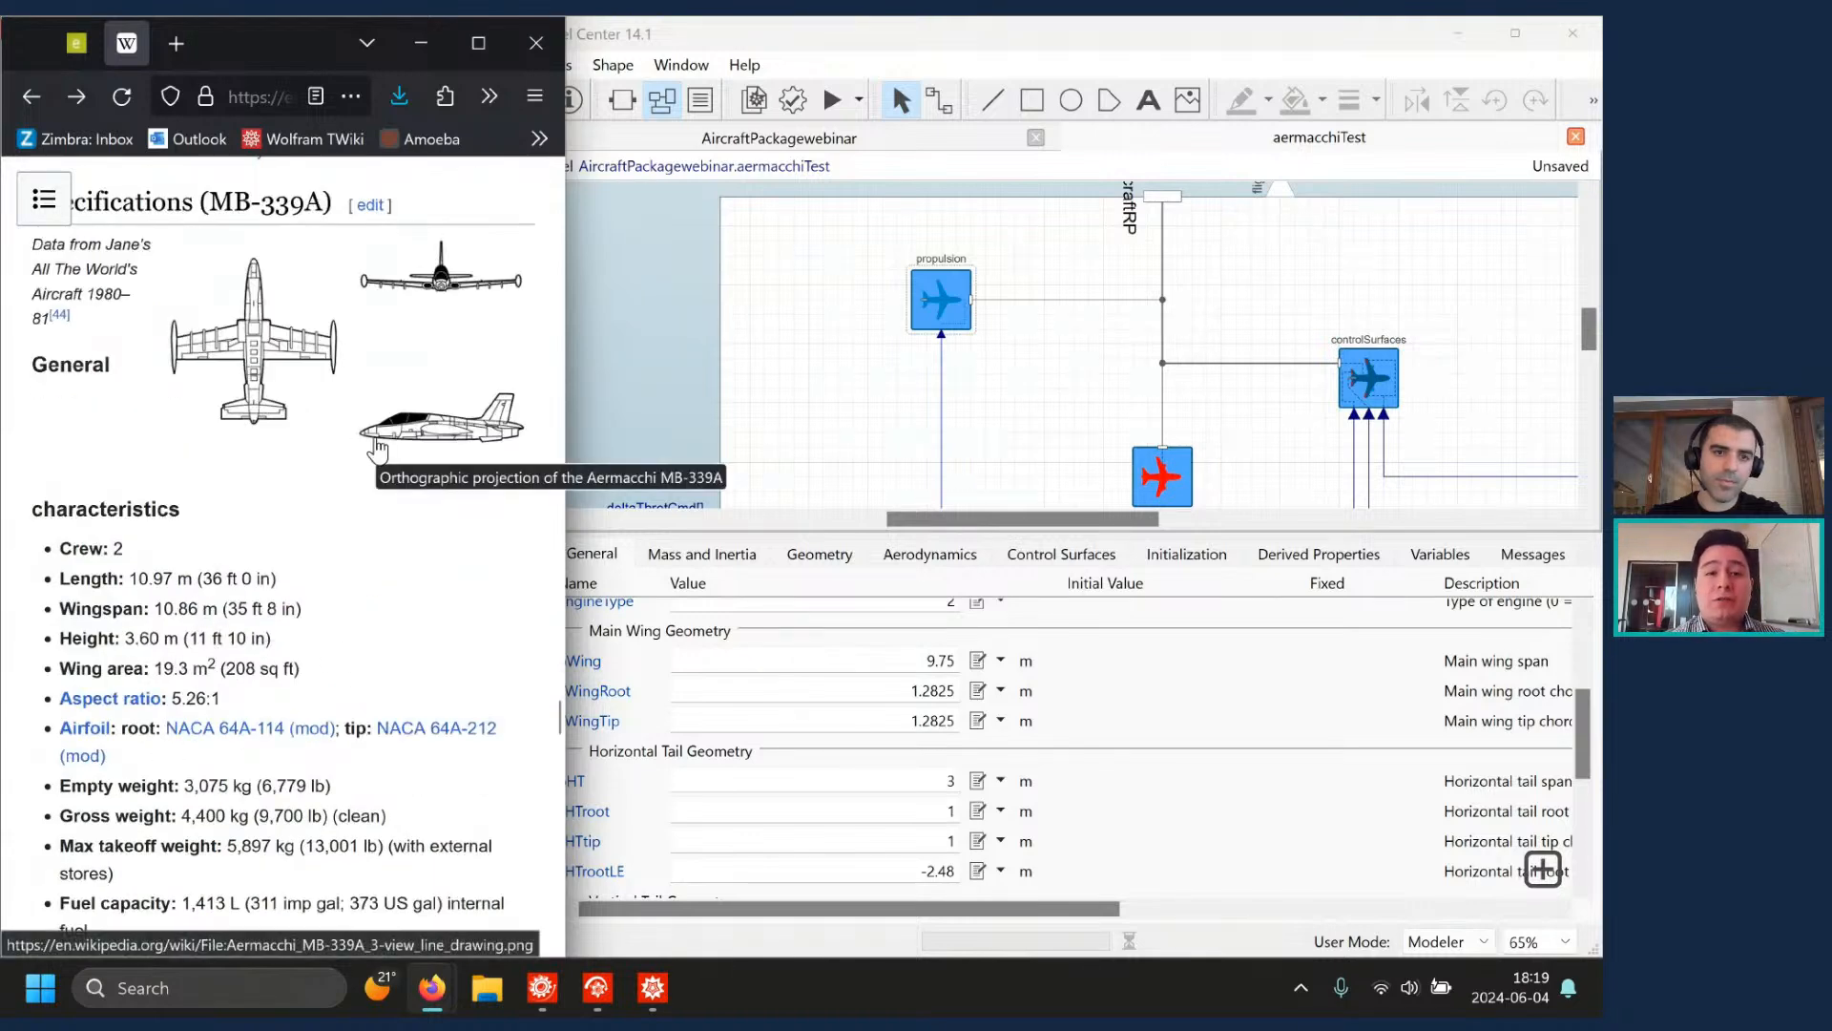
# - Switch to the photo measuring page with the MB-339A drawing and arrange it beside the System Modeler window
pyautogui.click(76, 43)
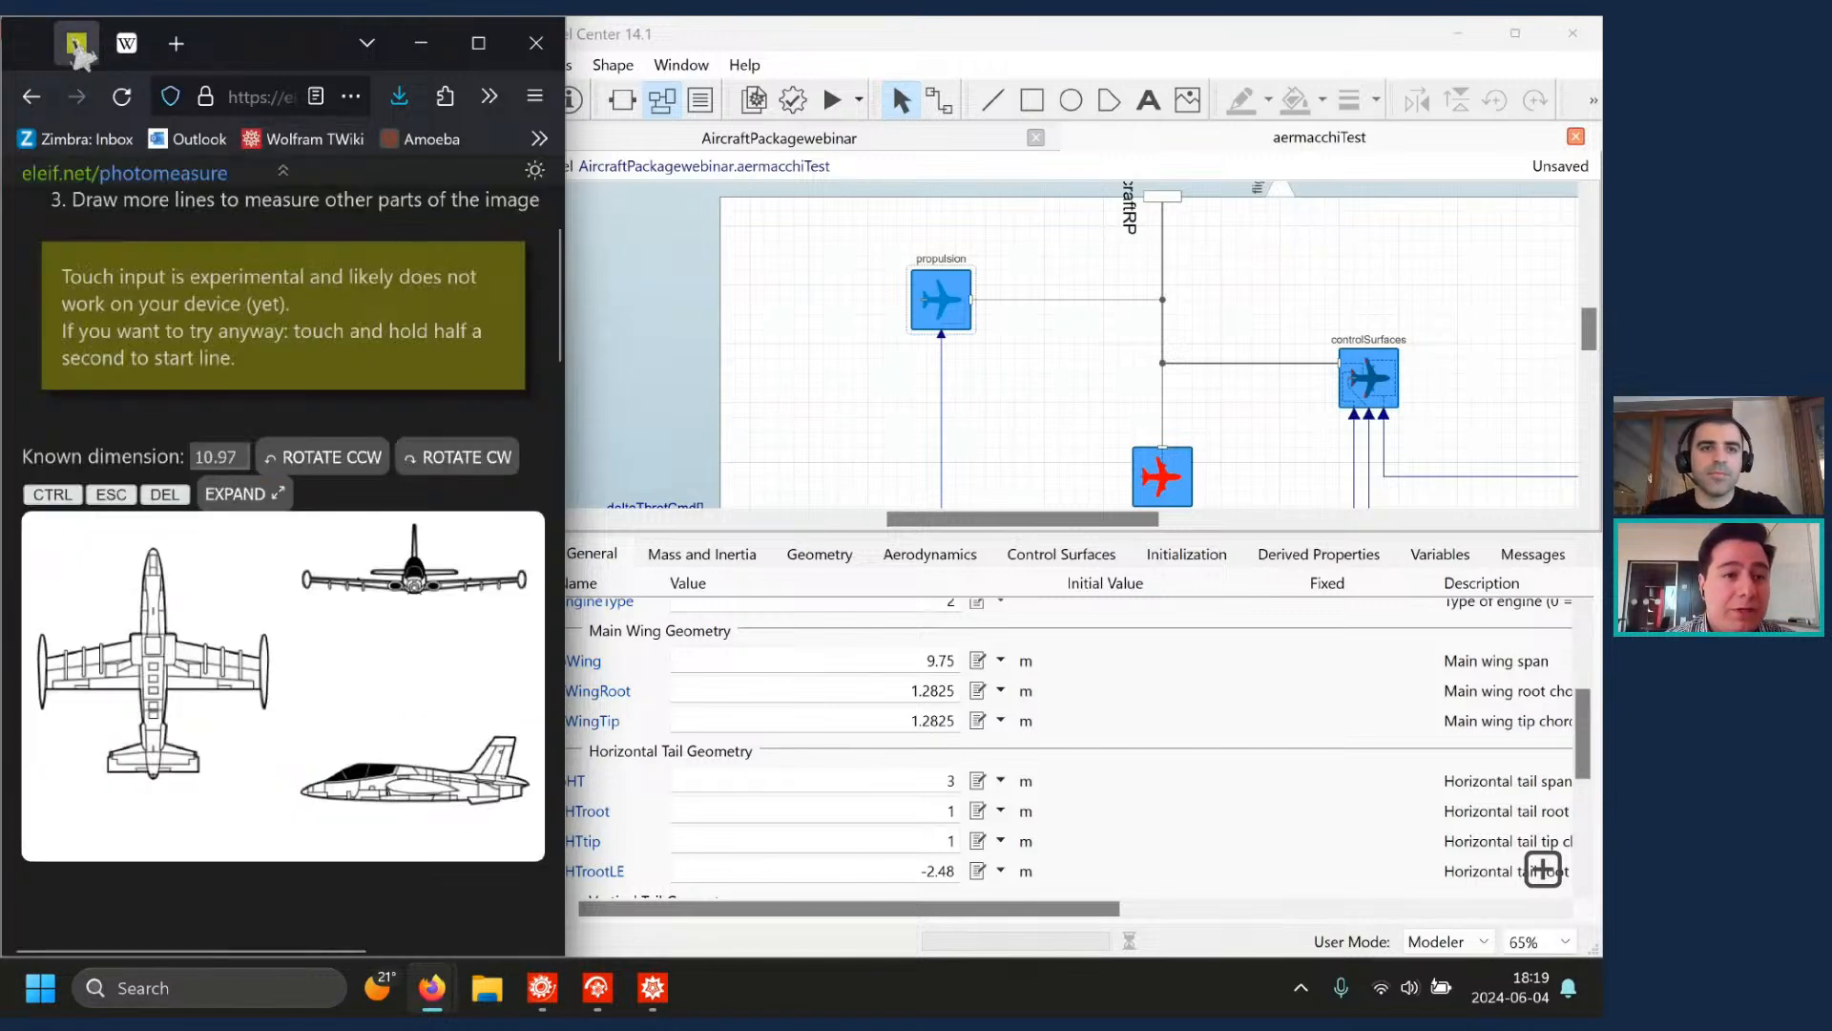
pyautogui.click(481, 59)
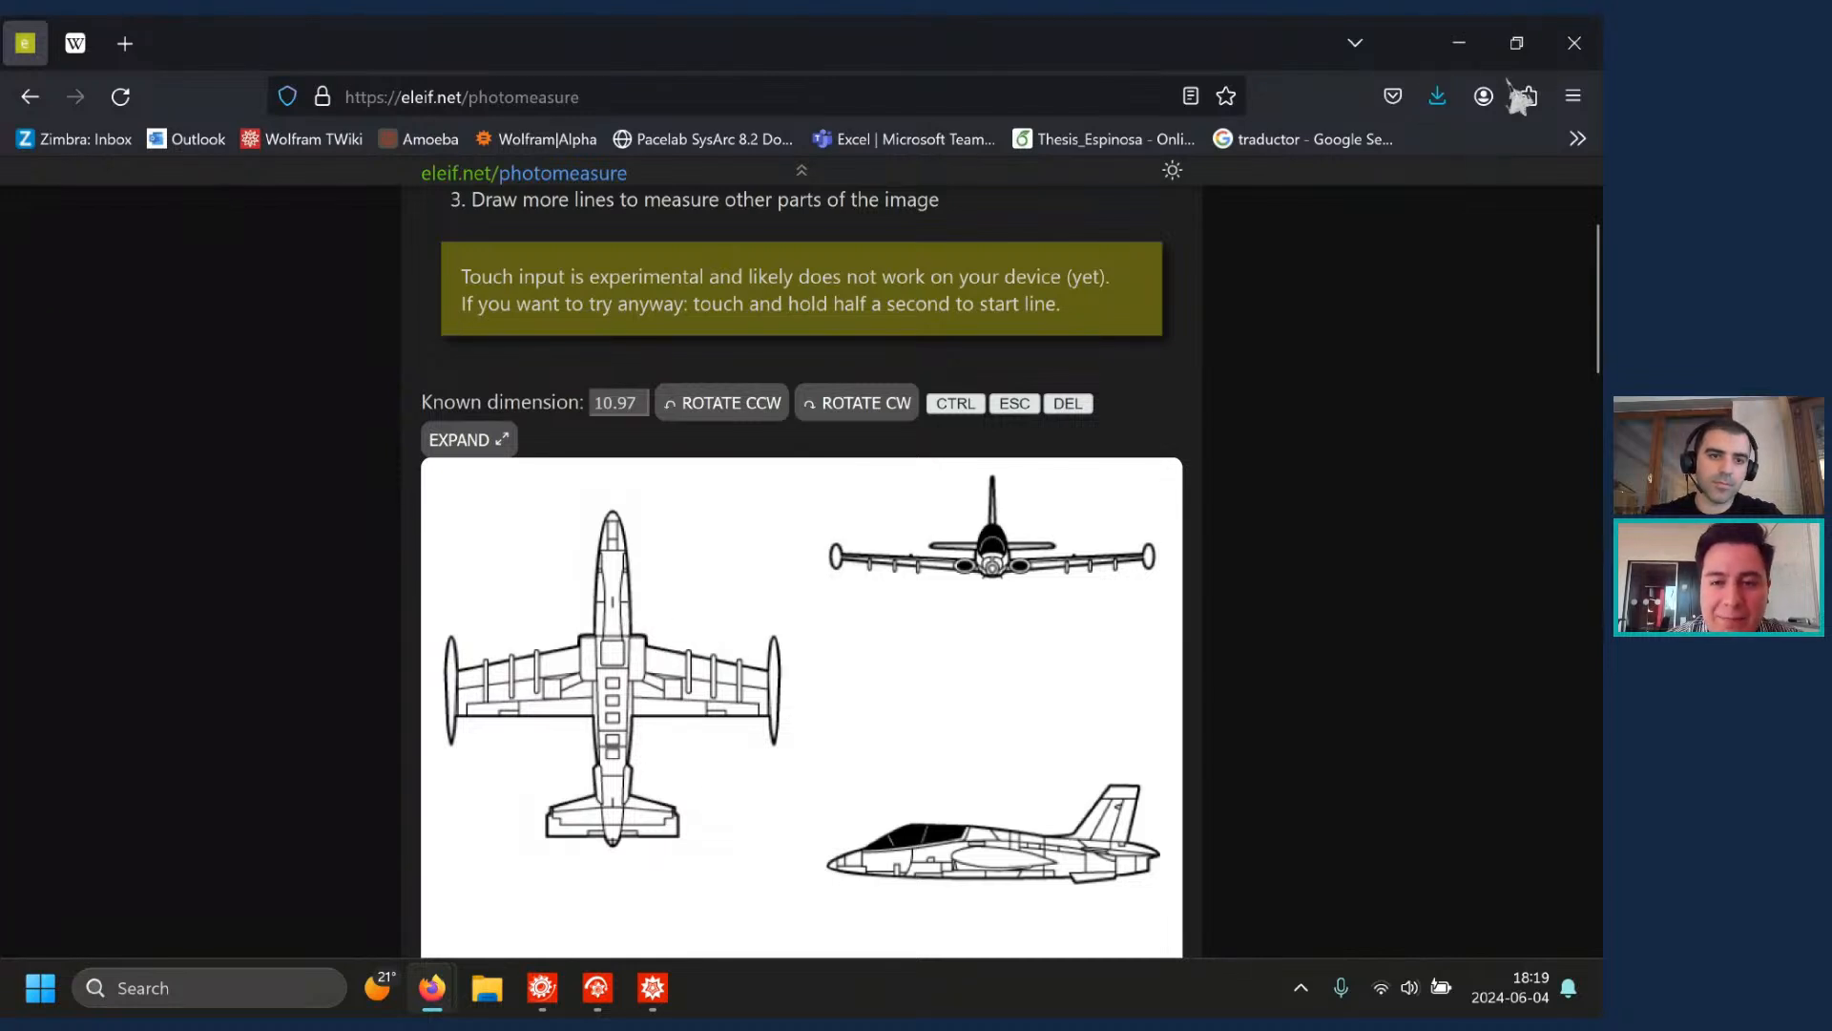
pyautogui.moveTo(1516, 42)
pyautogui.click(1353, 292)
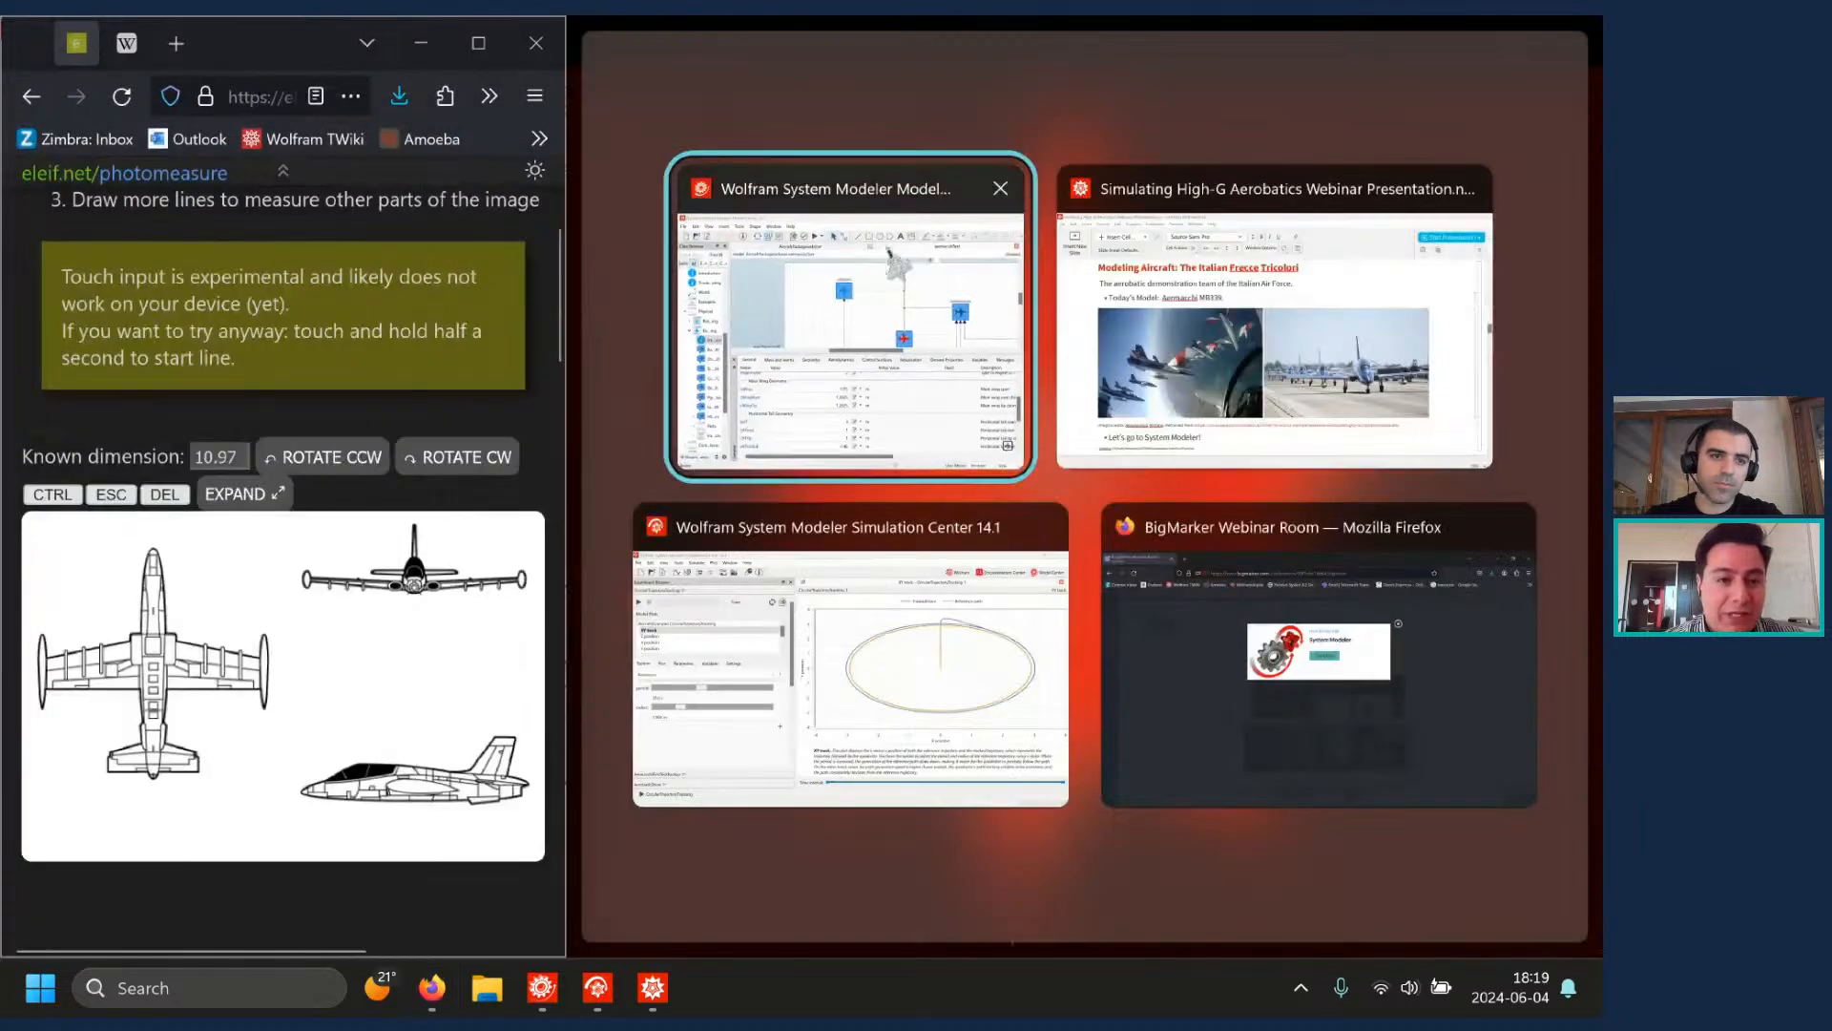
pyautogui.click(878, 353)
pyautogui.click(187, 571)
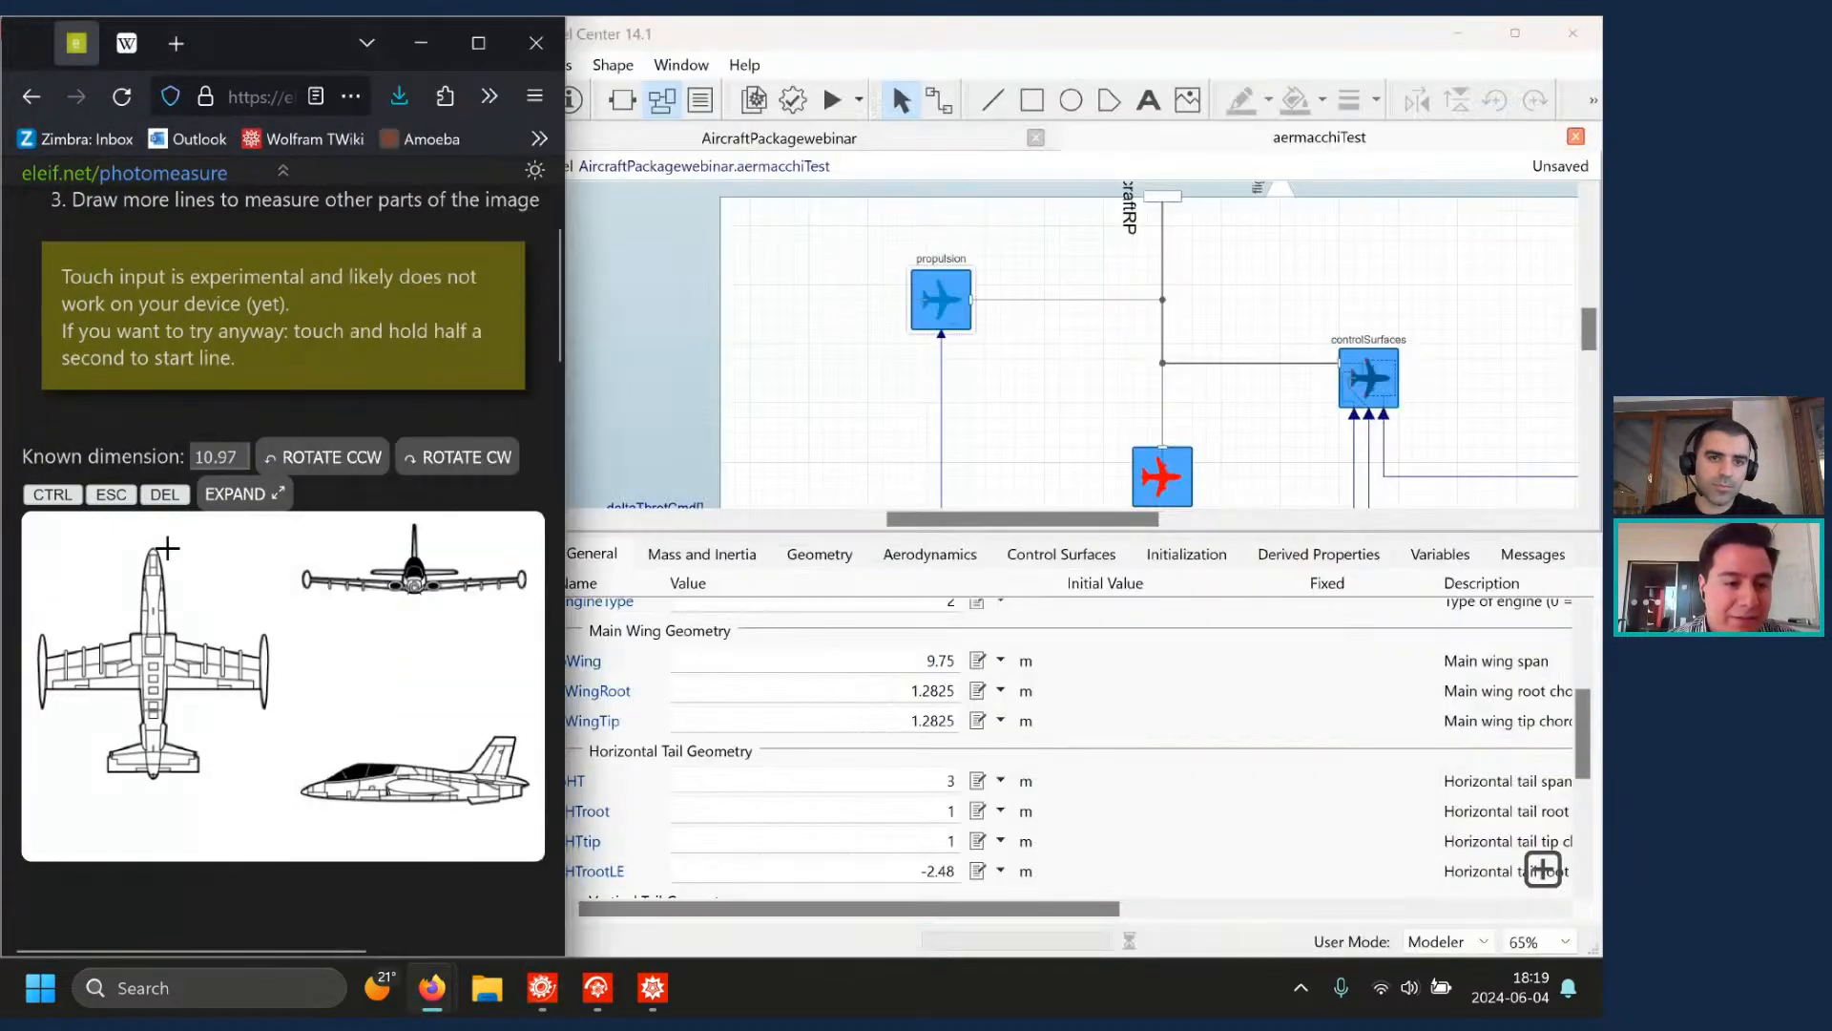
# - Draw the reference line along the fuselage in the top view and check the known dimension 10.97 against the Wikipedia aircraft length
pyautogui.moveTo(154, 548); pyautogui.dragTo(149, 778)
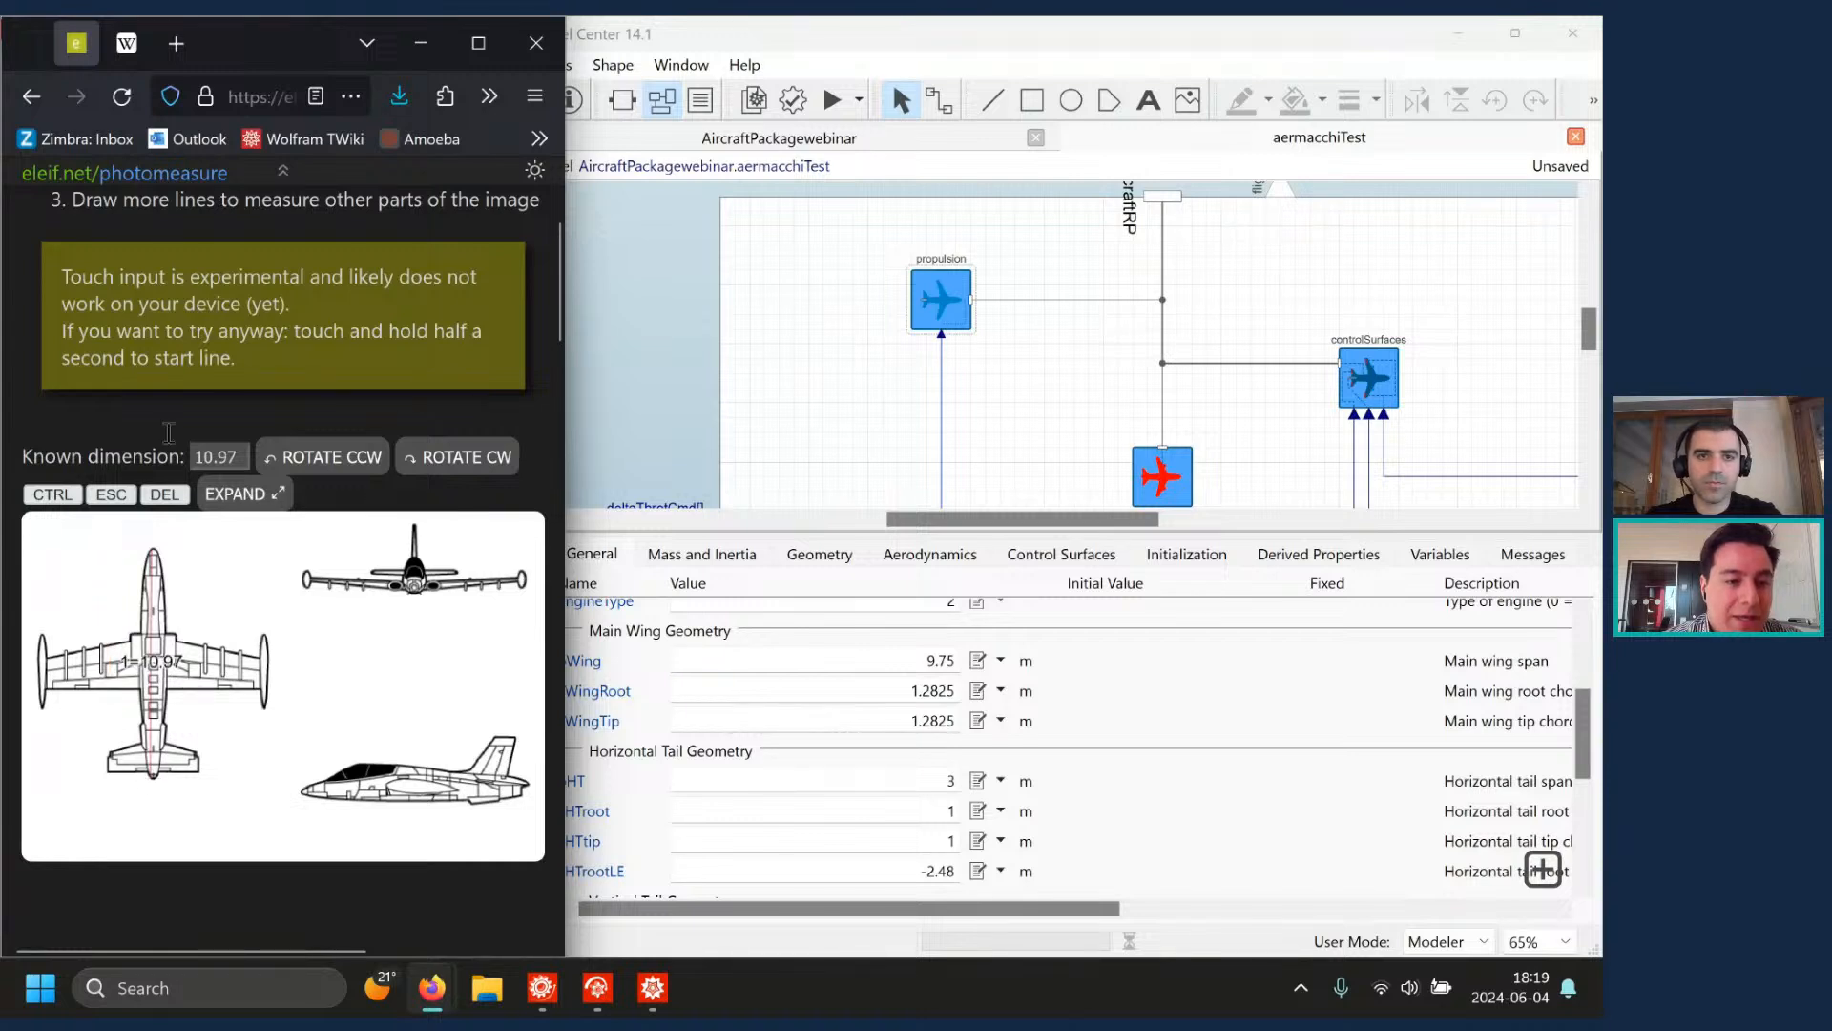
pyautogui.click(234, 456)
pyautogui.doubleClick(235, 456)
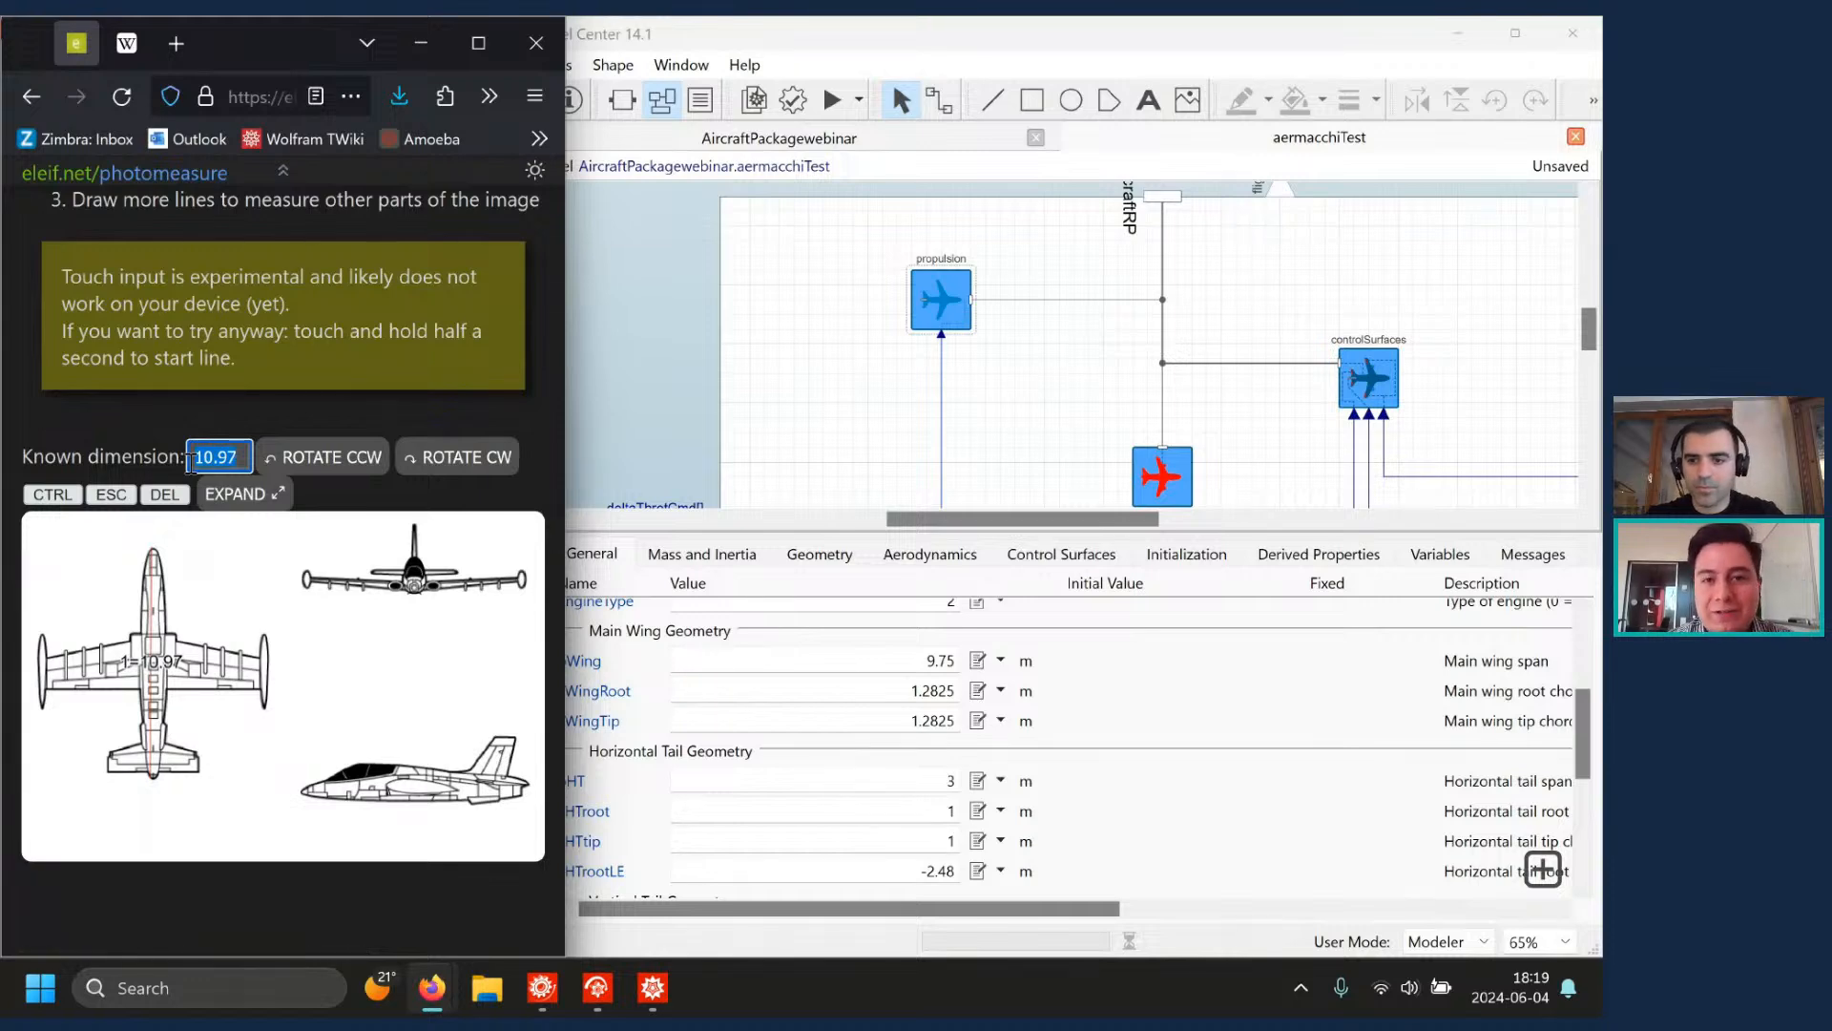
pyautogui.click(126, 43)
pyautogui.scroll(-8, 203, 512)
pyautogui.scroll(-10, 203, 511)
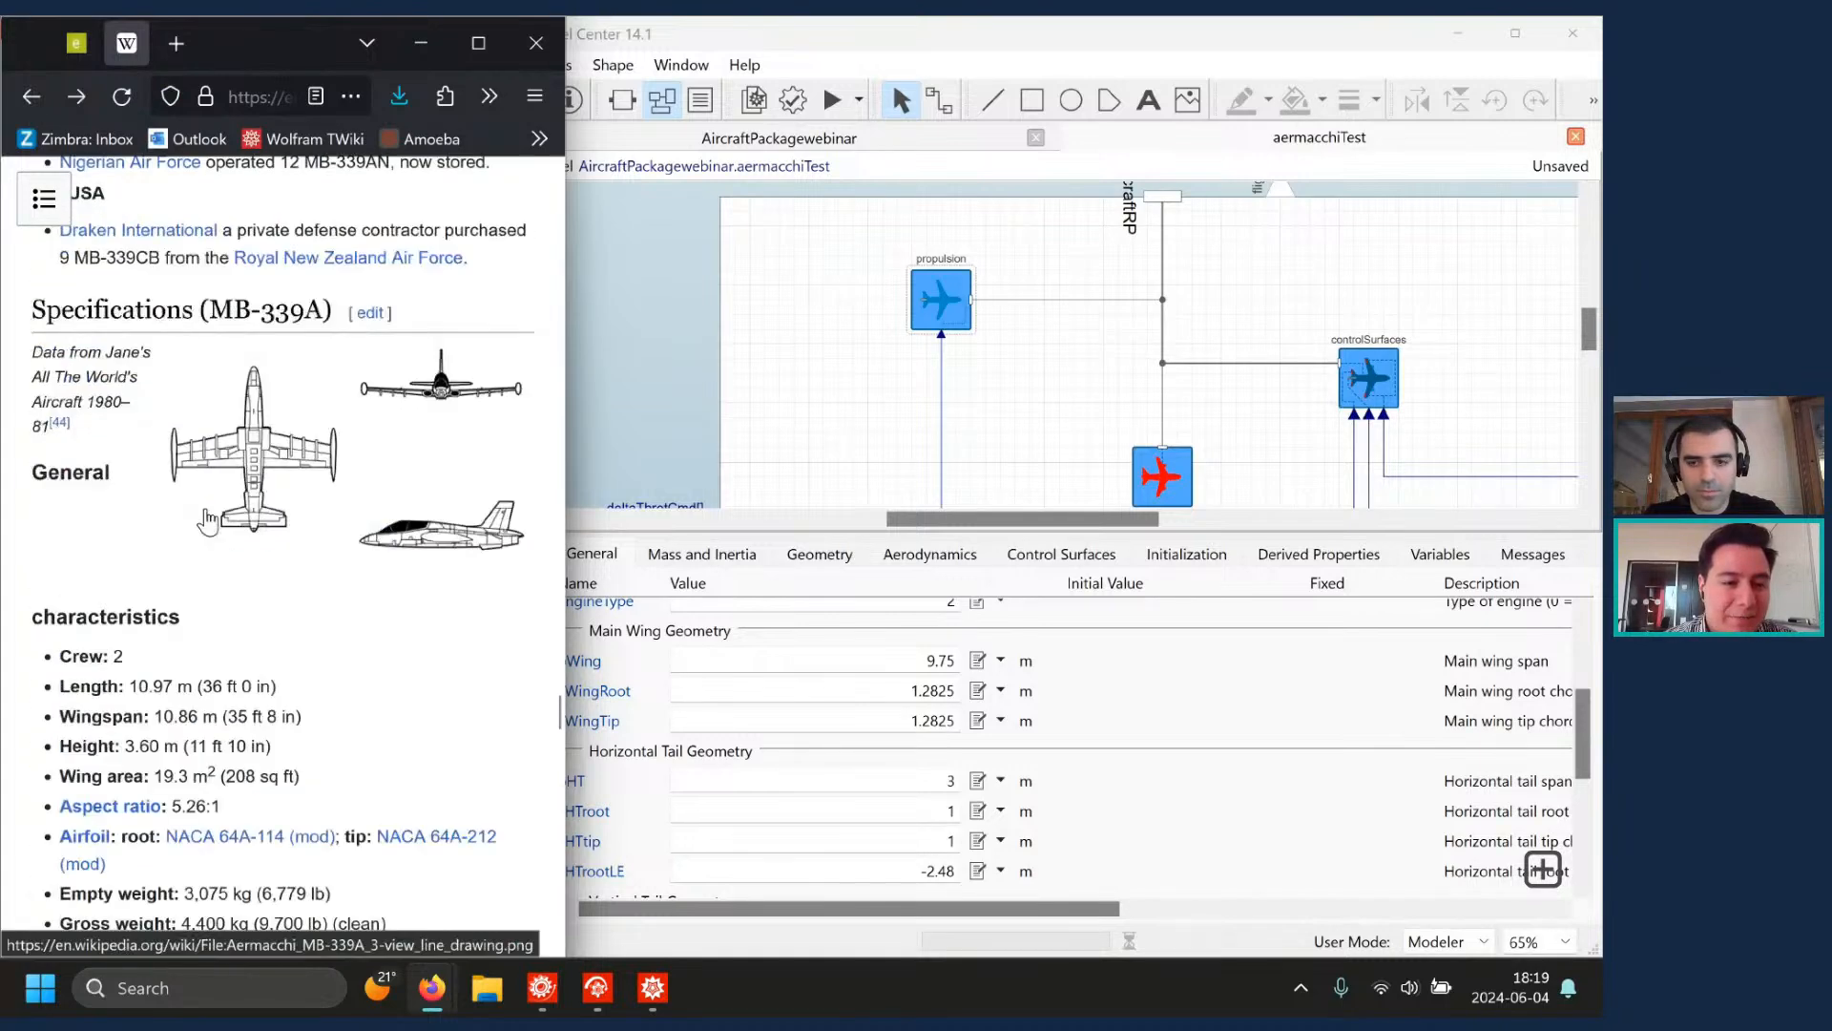
pyautogui.scroll(4, 92, 567)
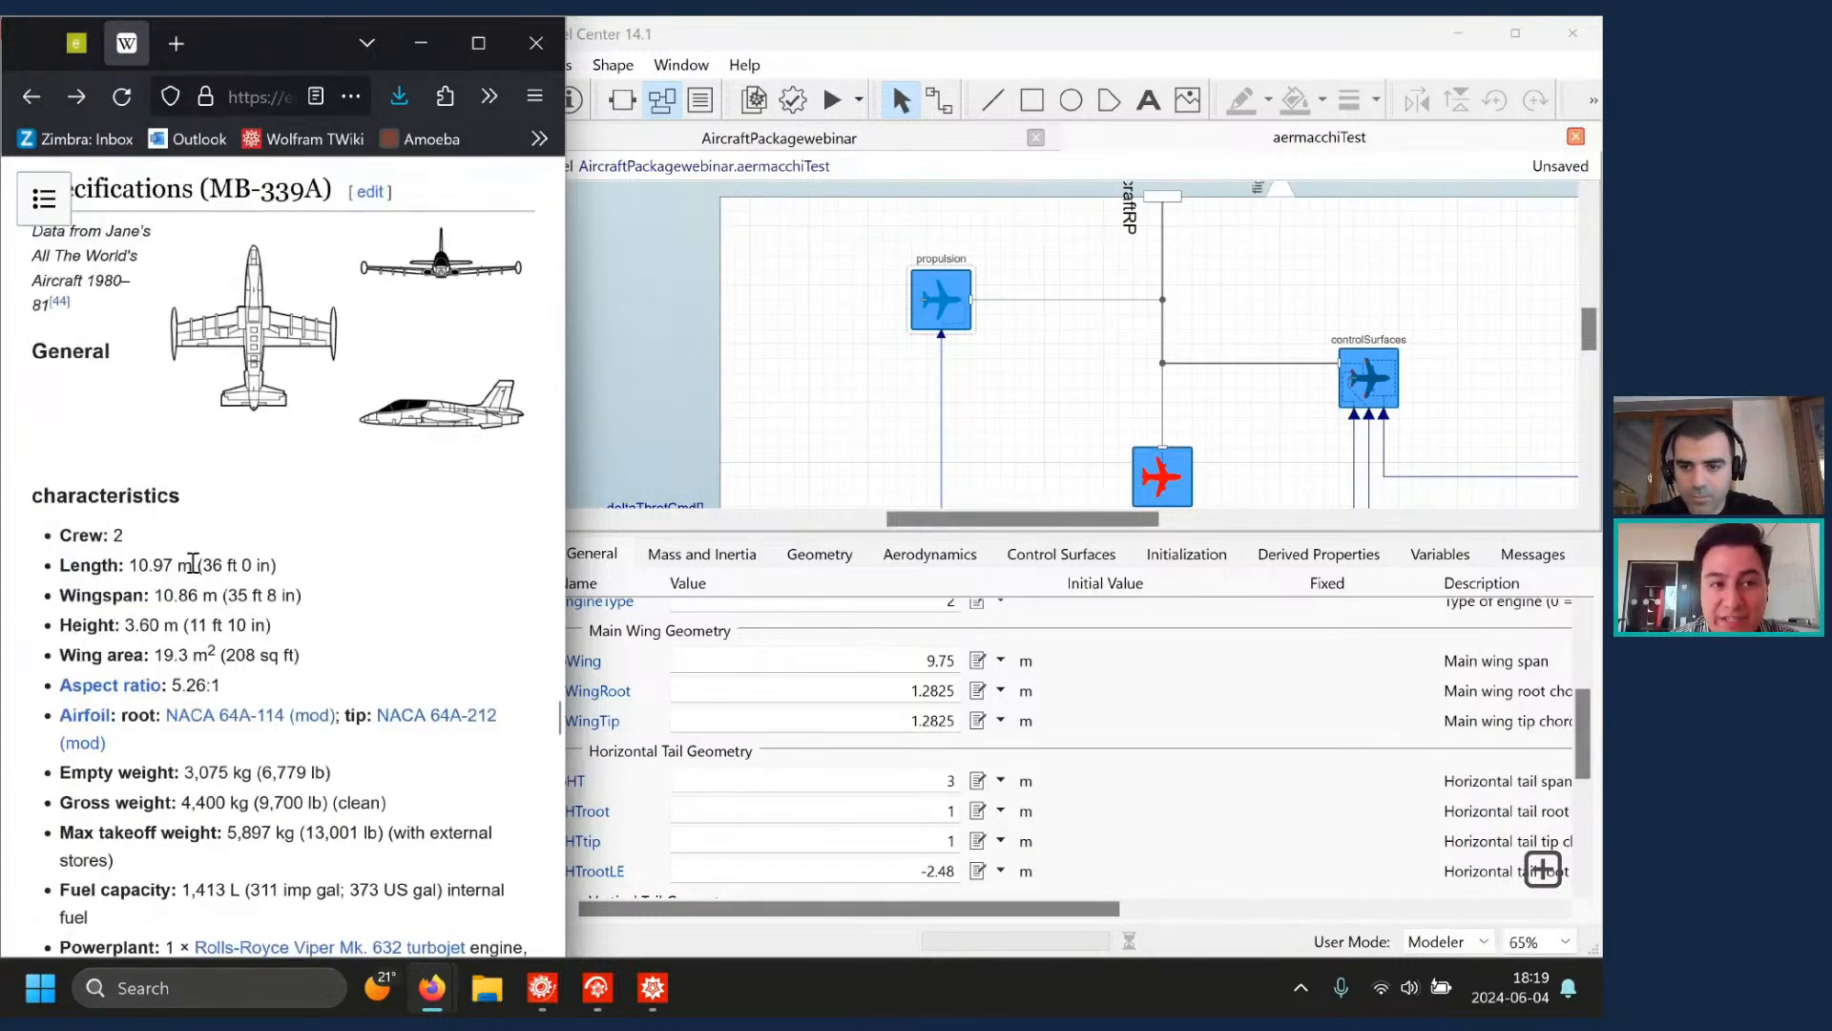
# - Measure the main wing span between the tip tanks in the top view and set bWing to 10.08 m
pyautogui.click(77, 43)
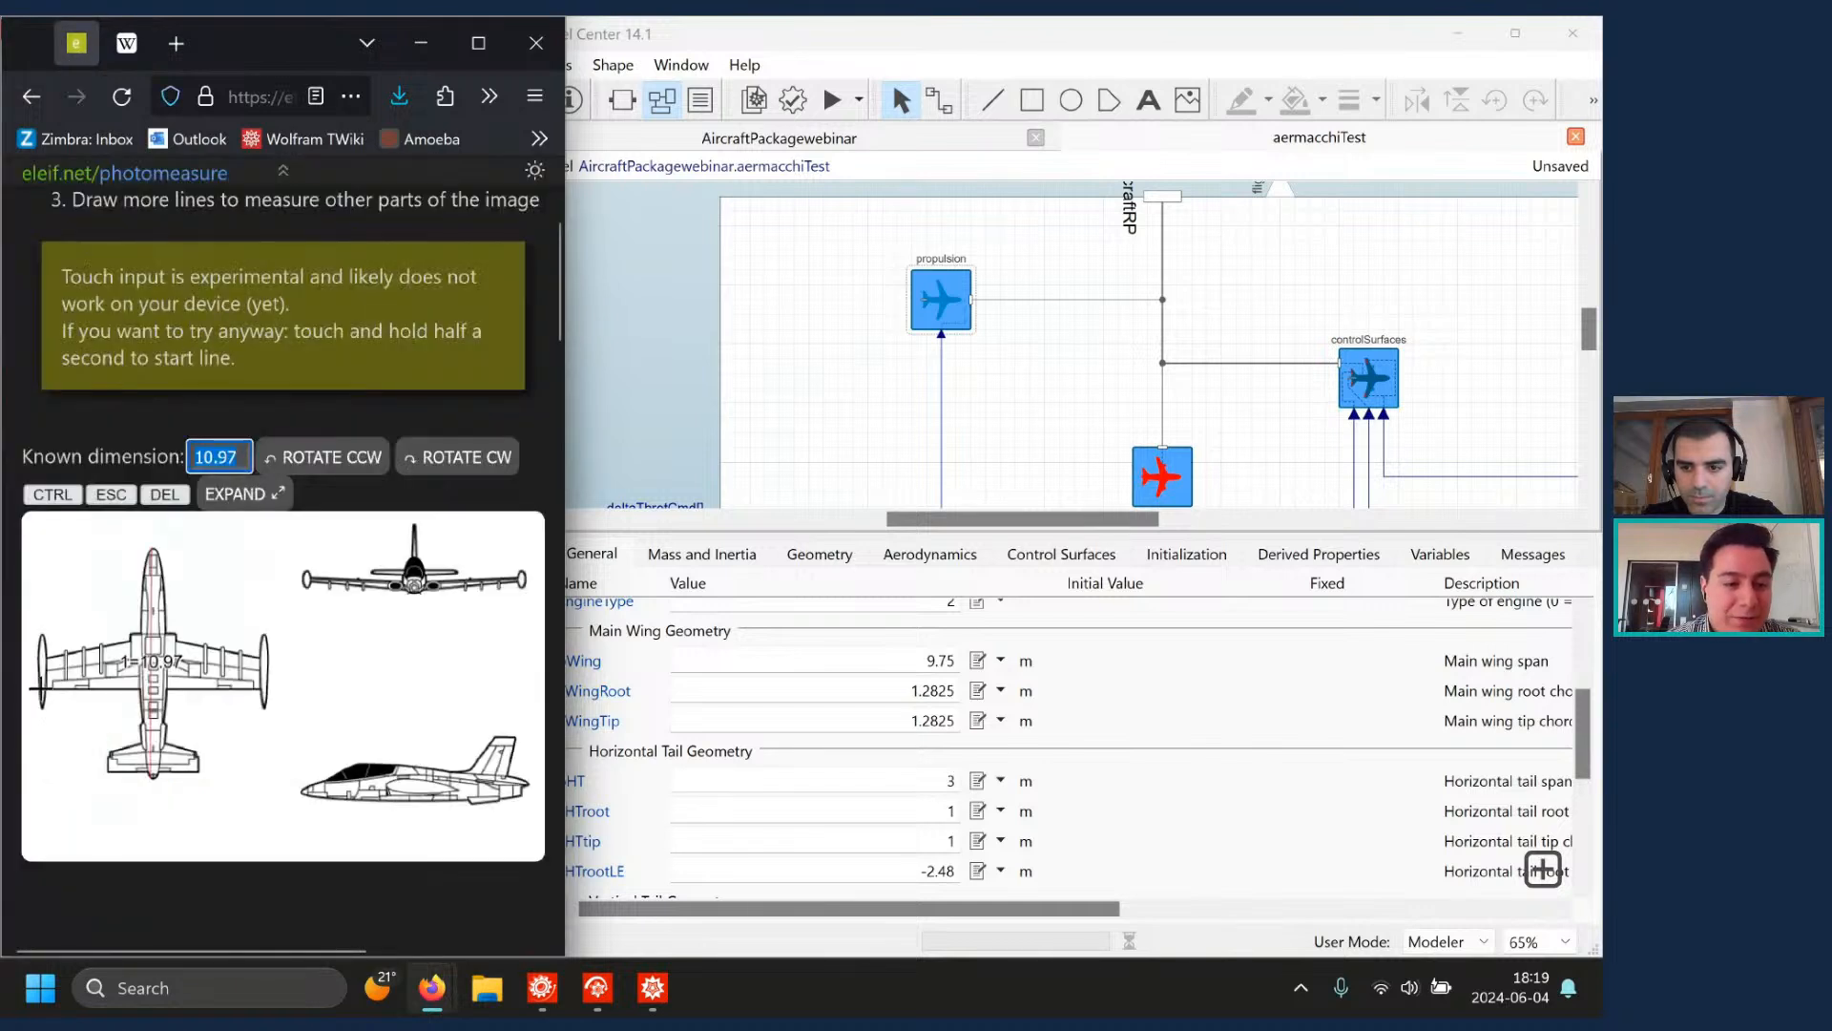
pyautogui.moveTo(44, 687); pyautogui.dragTo(261, 687)
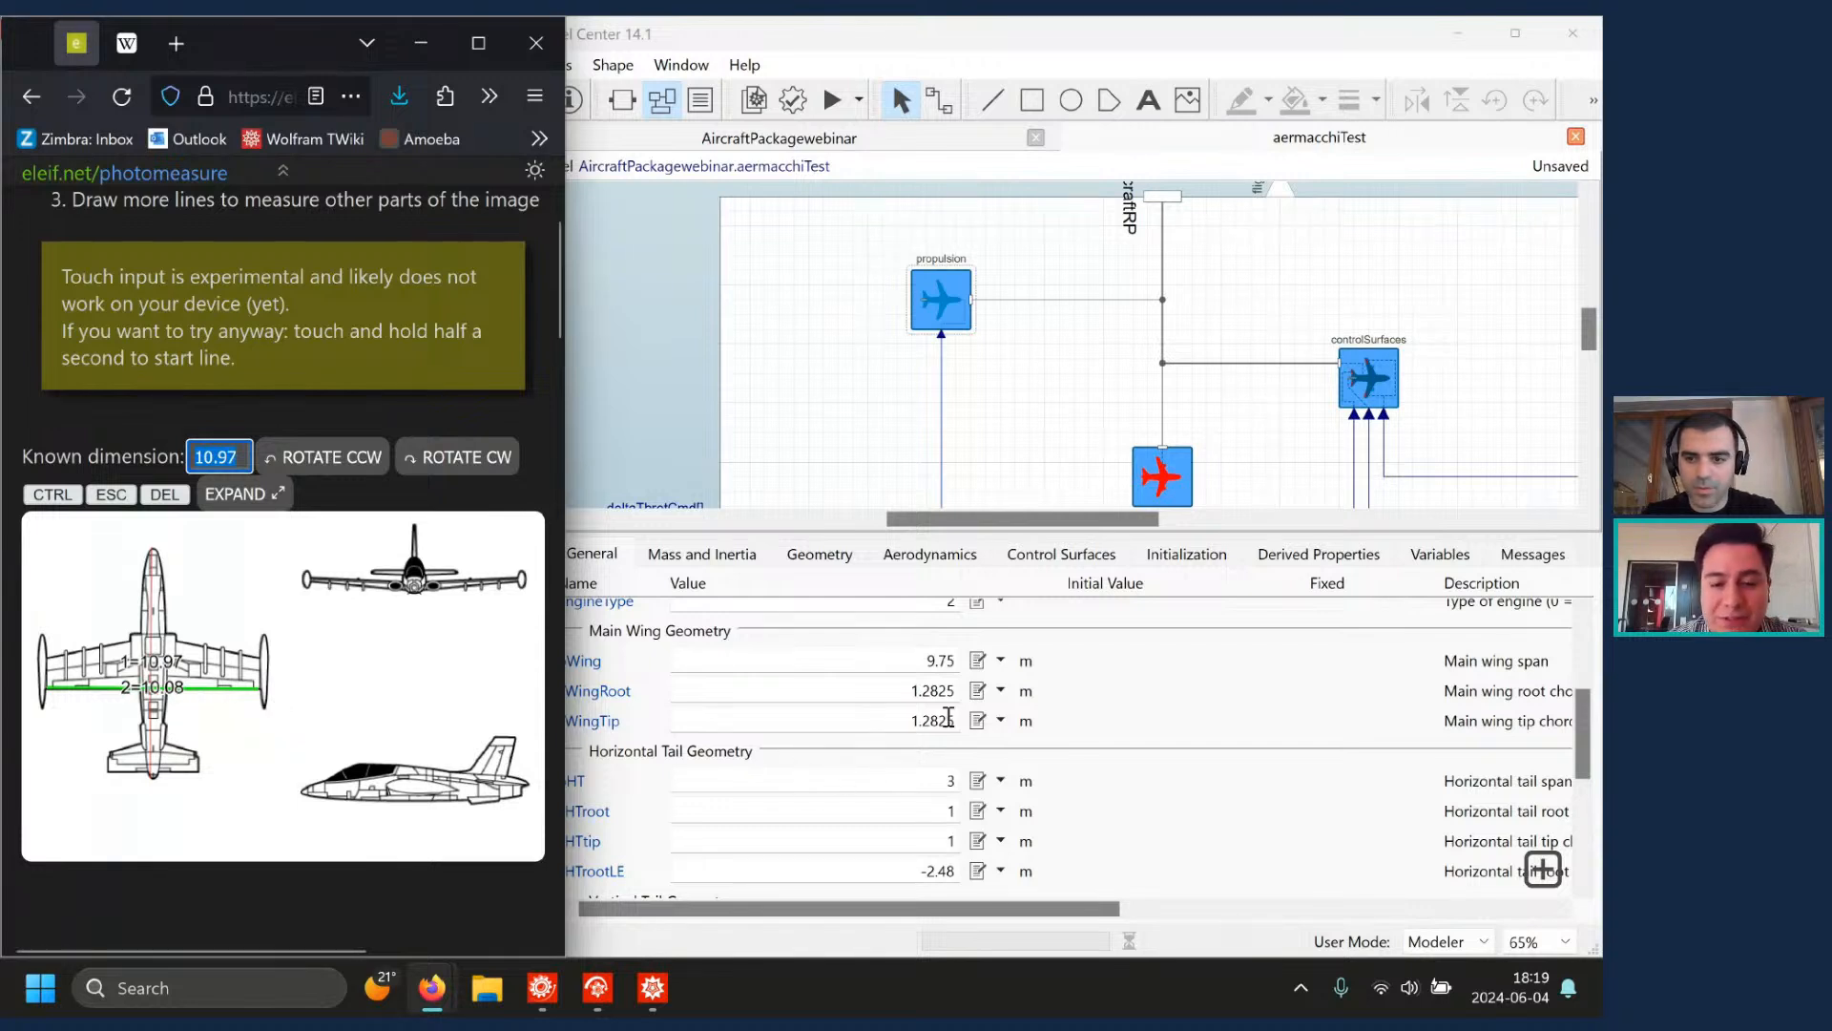
pyautogui.click(934, 660)
pyautogui.write('10.08')
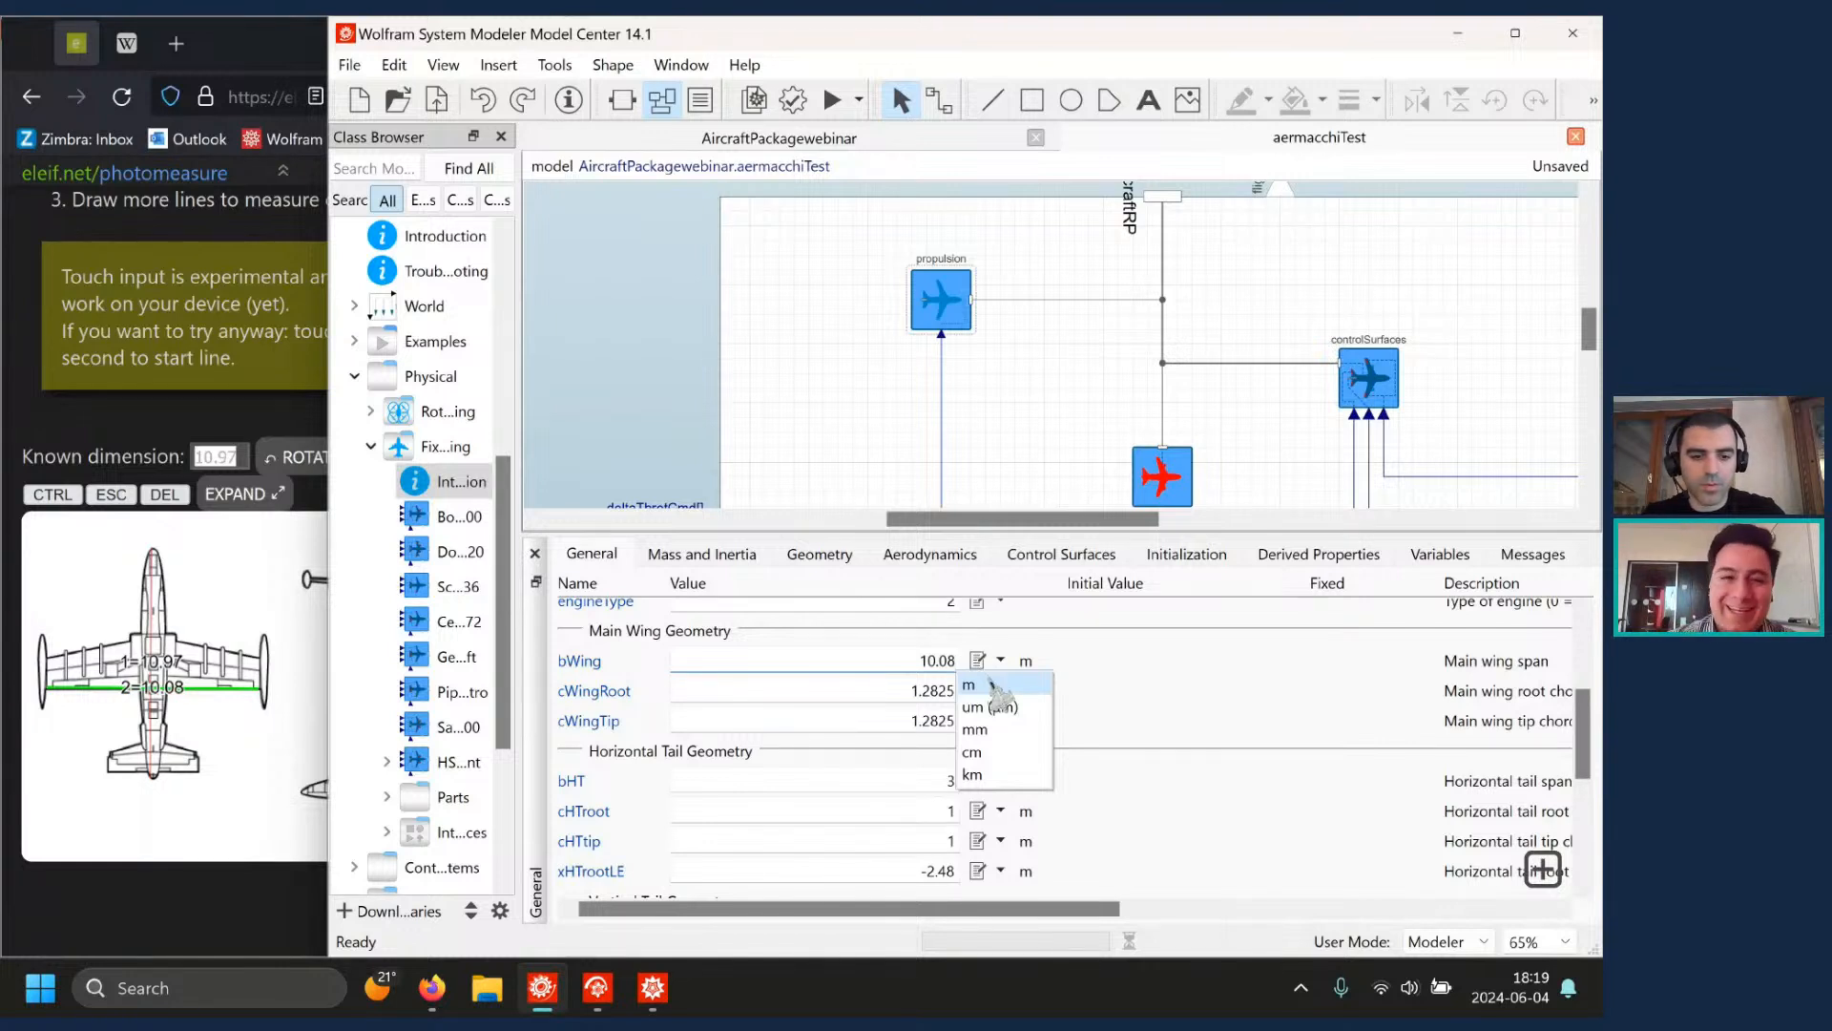
pyautogui.click(993, 684)
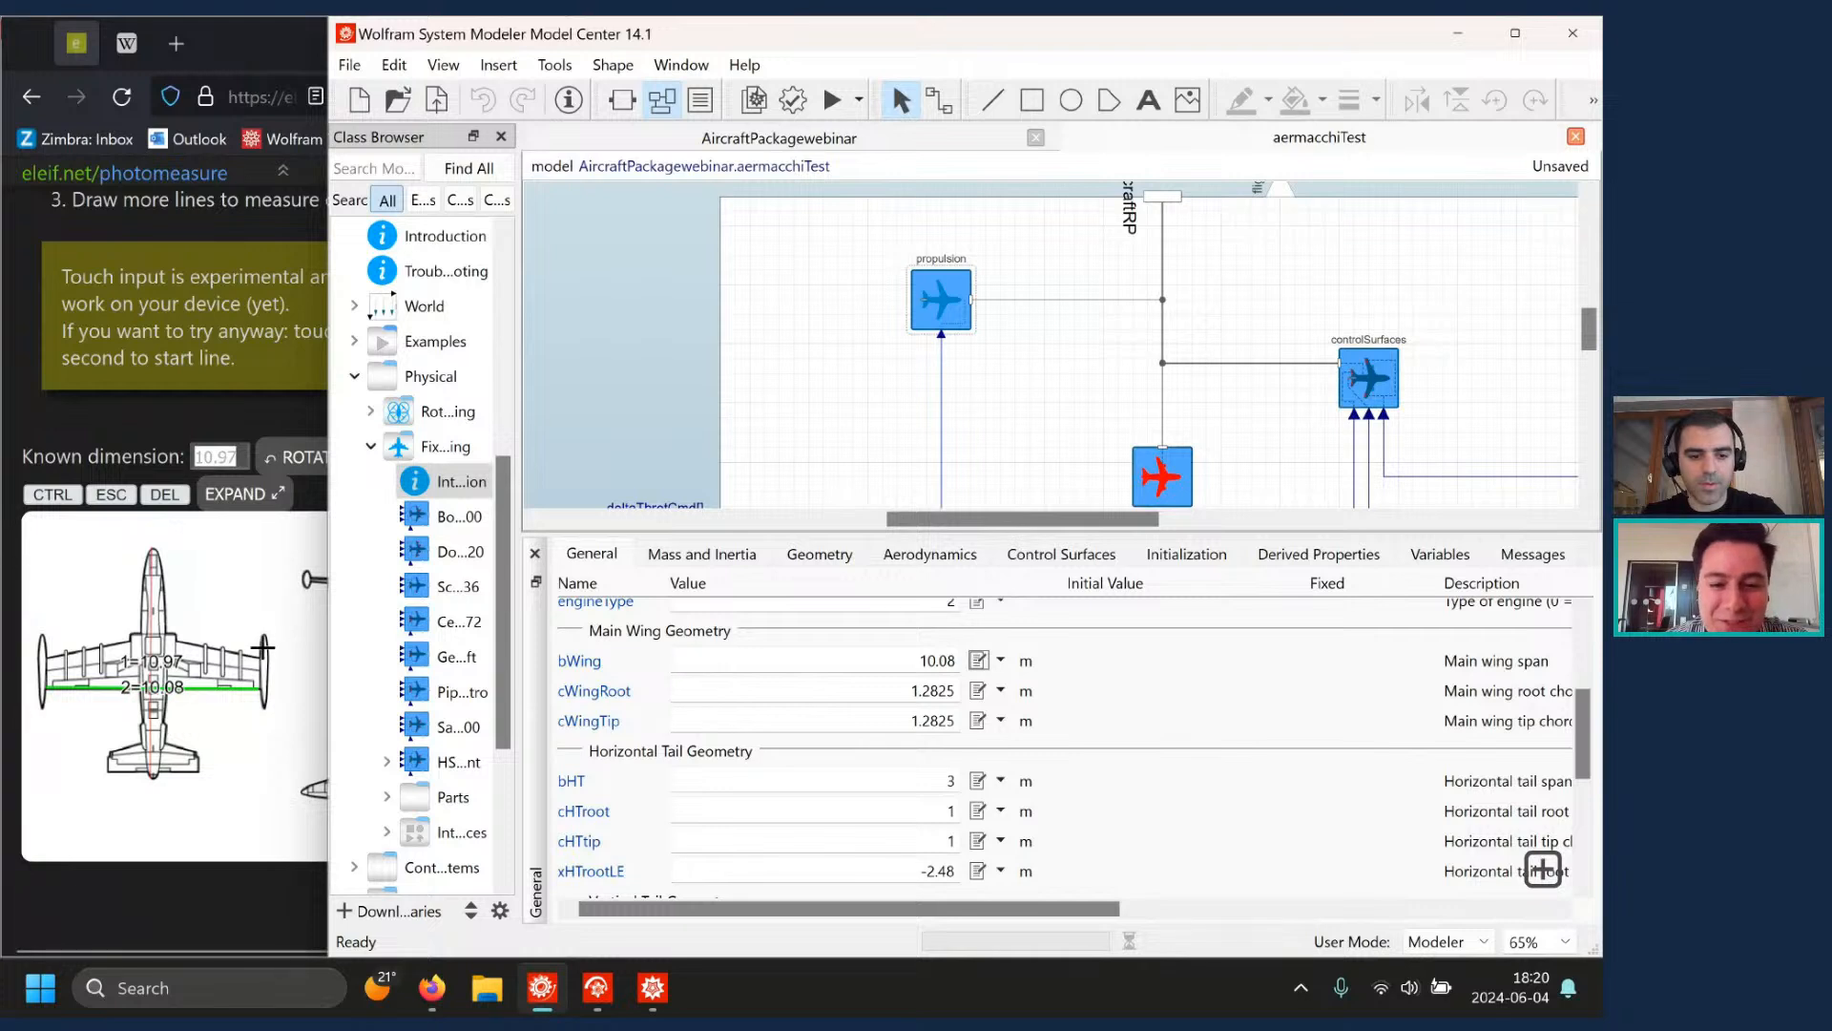
# - Measure the main wing root chord beside the fuselage in the top view and set cWingRoot to 2.5 m
pyautogui.click(179, 636)
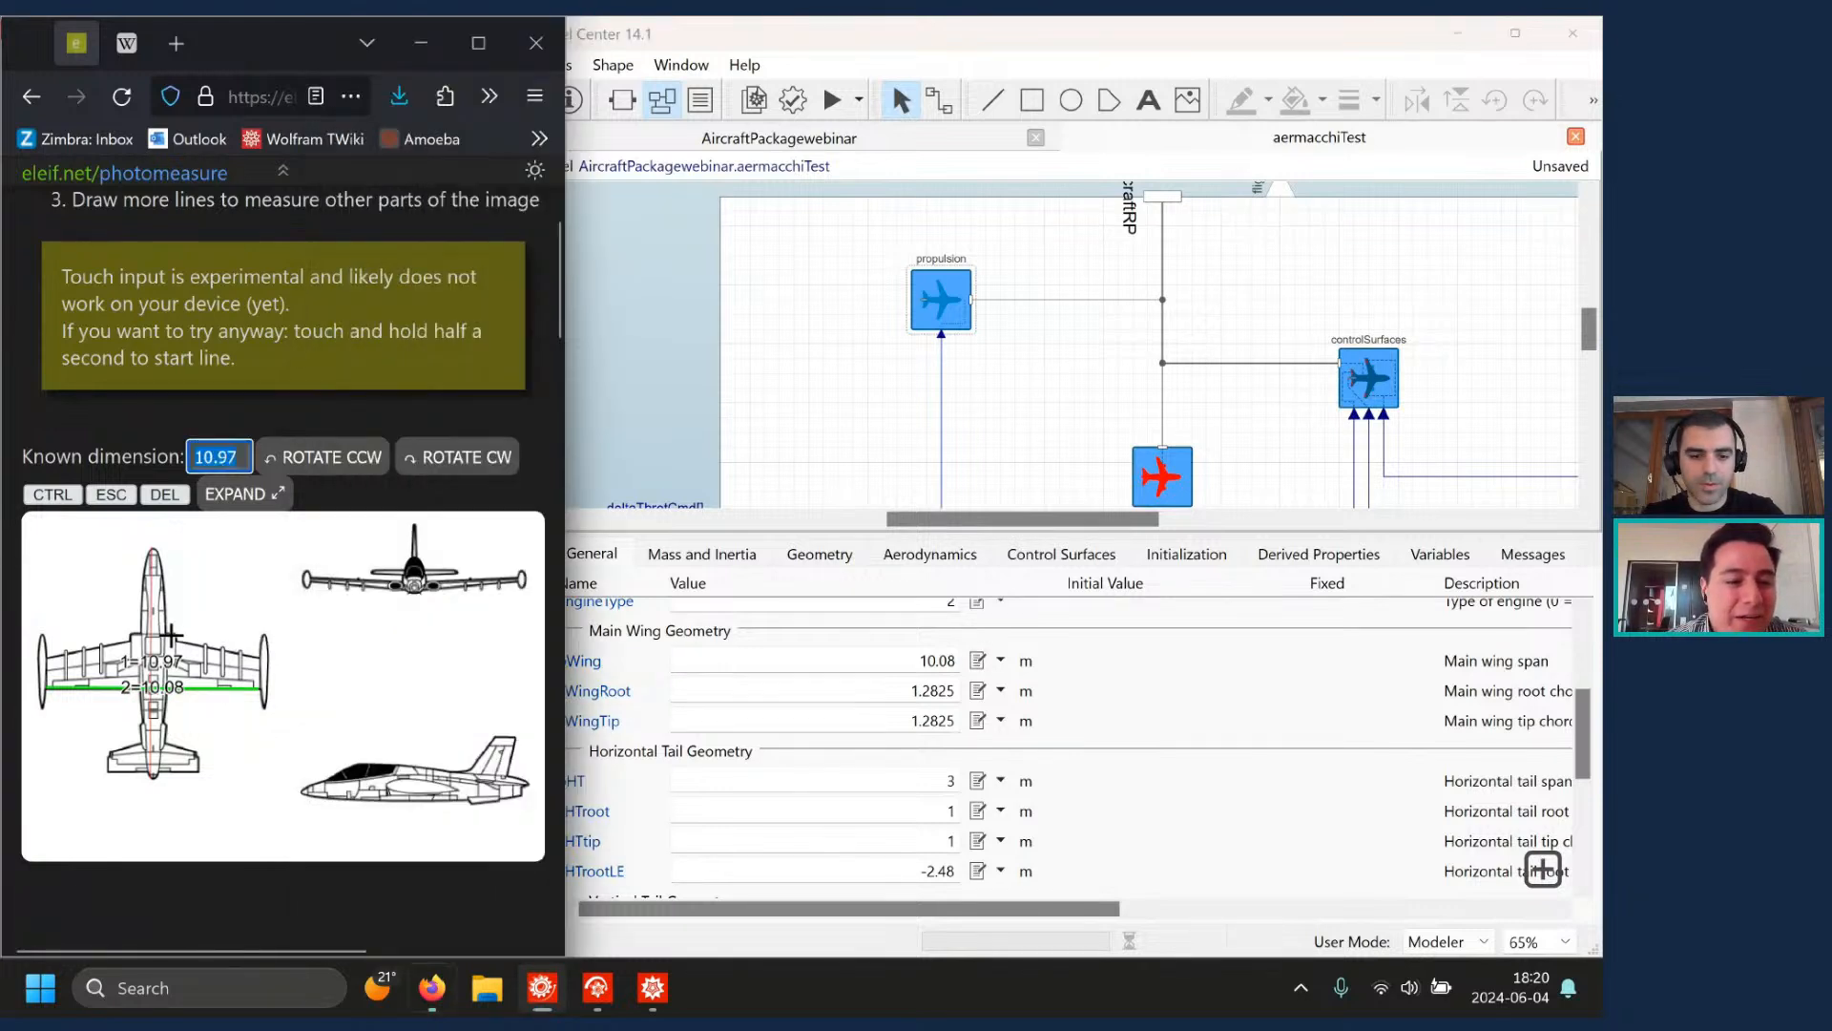
pyautogui.moveTo(172, 689); pyautogui.dragTo(171, 688)
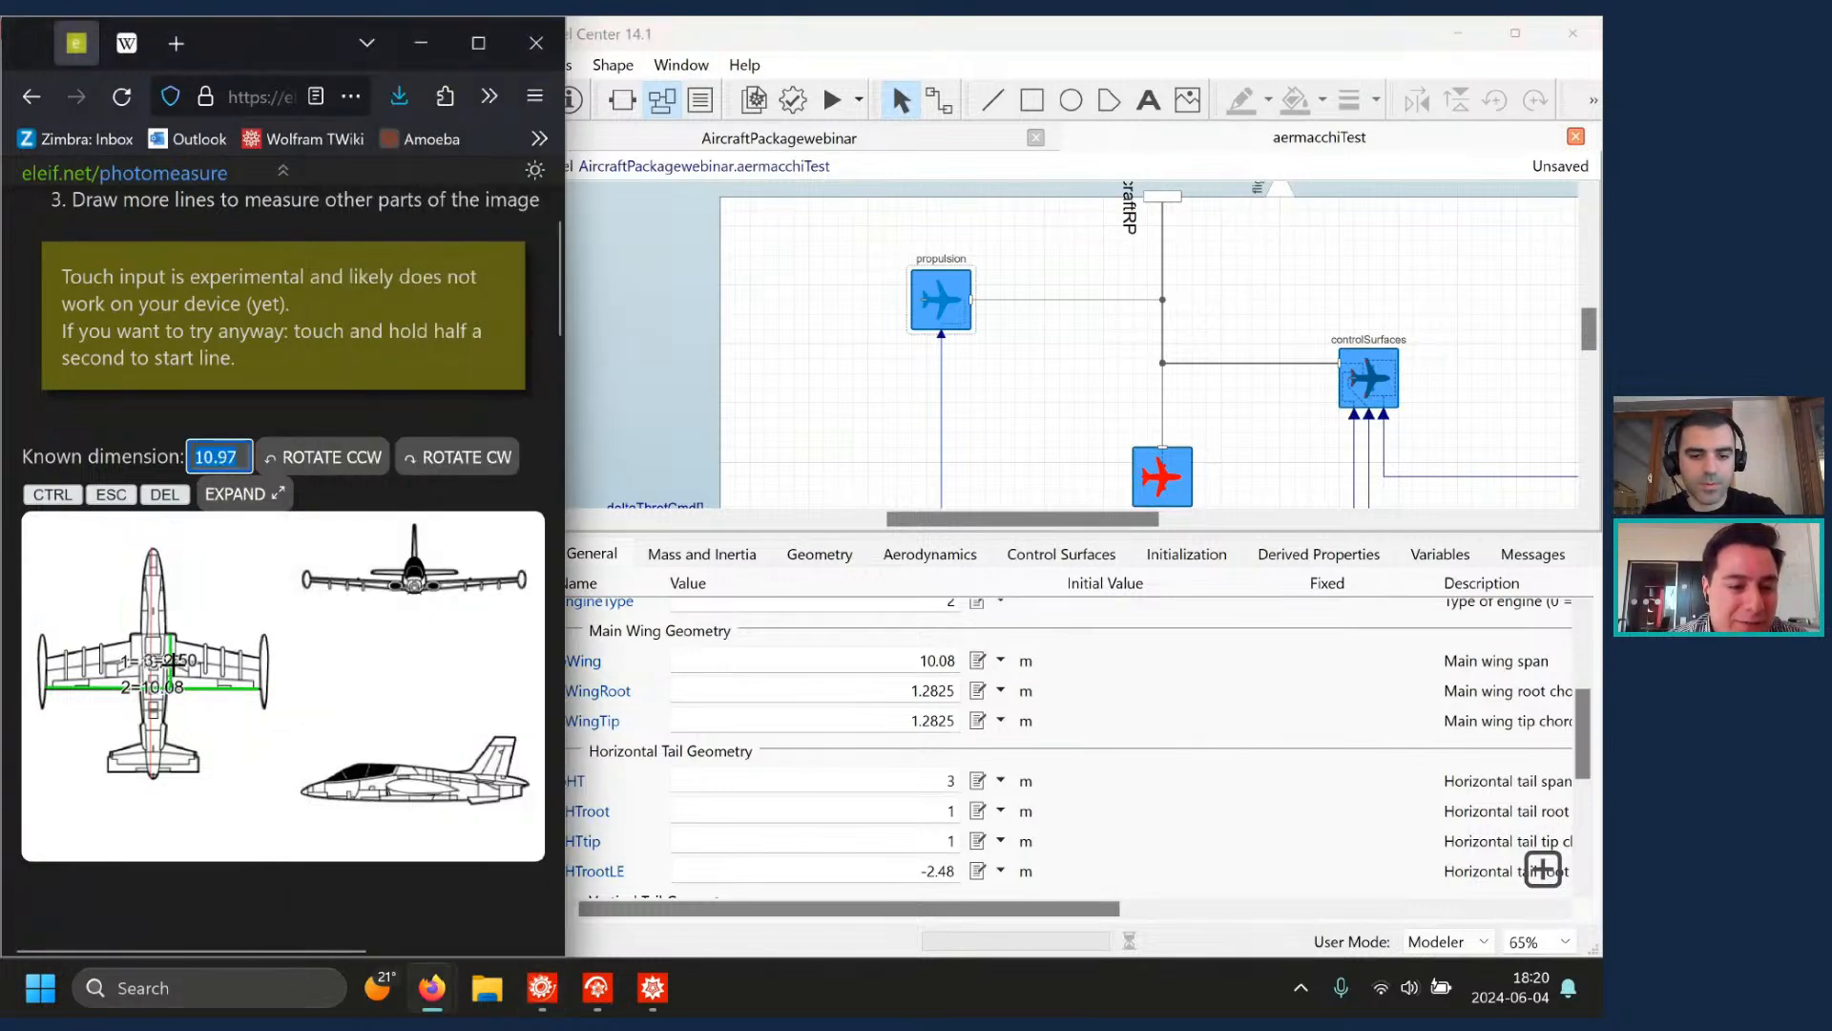
pyautogui.click(895, 700)
pyautogui.write('2.5')
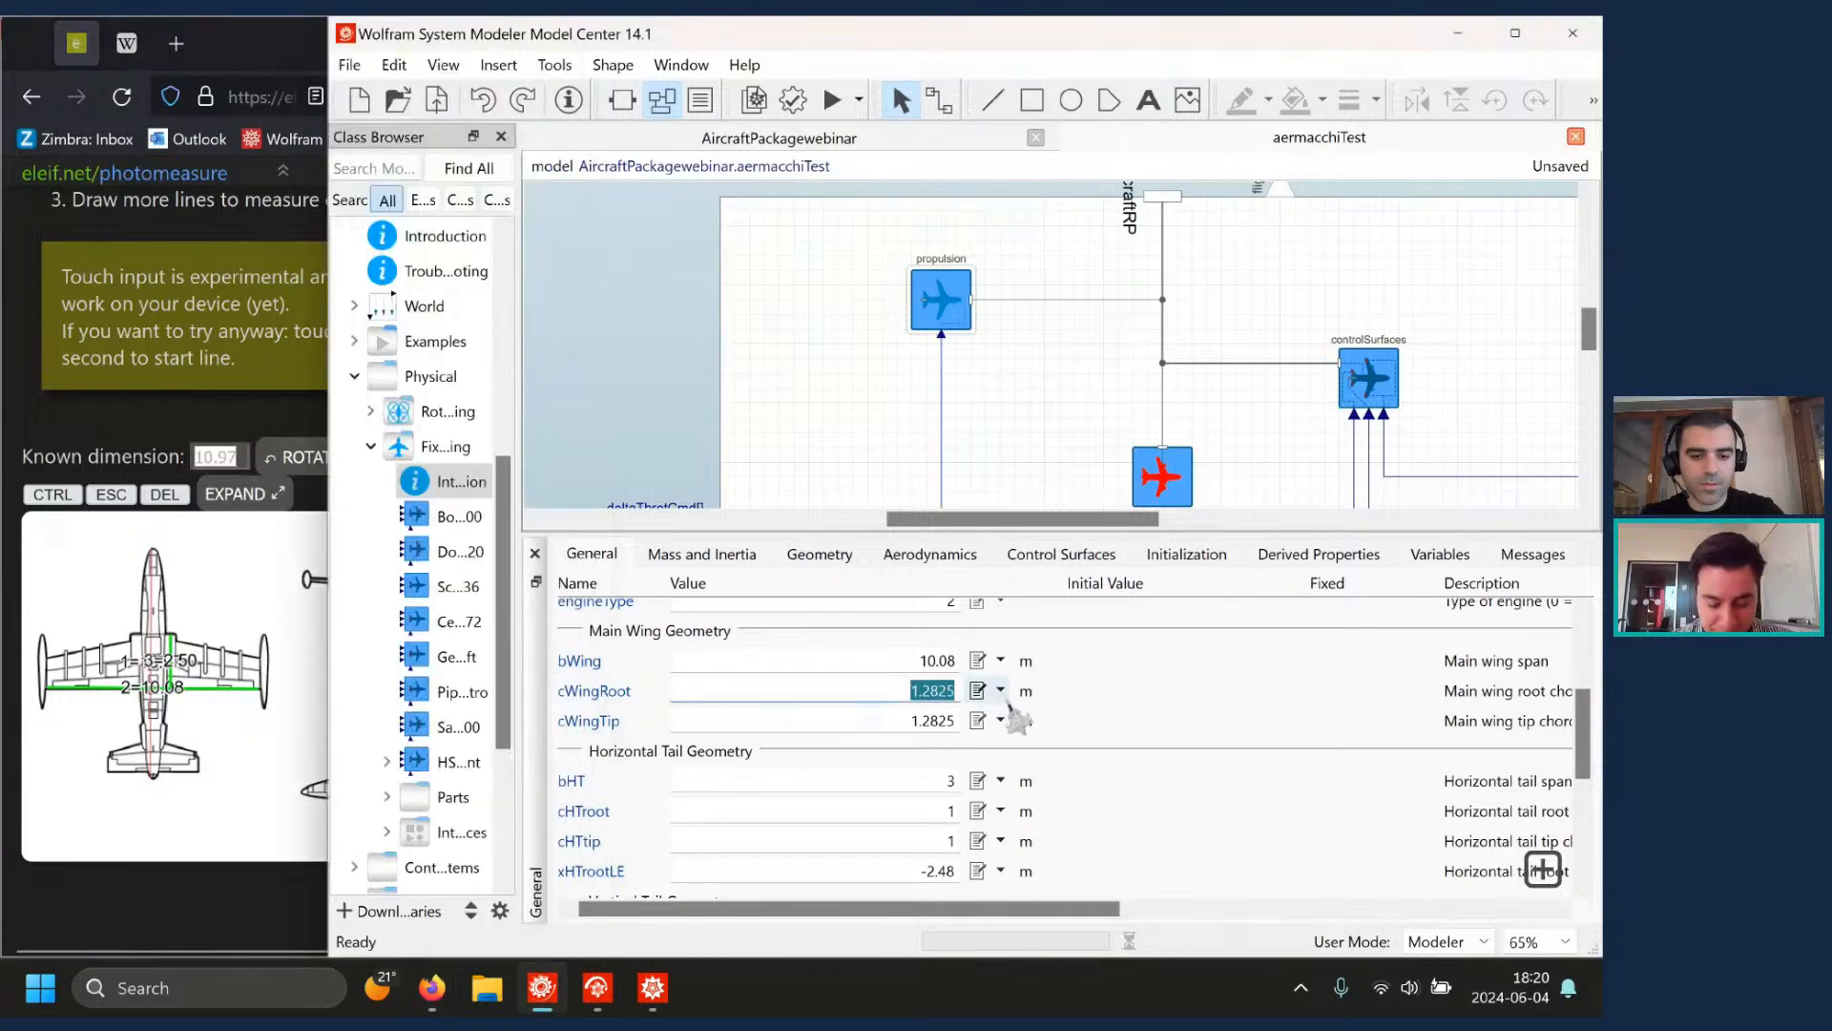
pyautogui.click(1000, 690)
pyautogui.click(1012, 714)
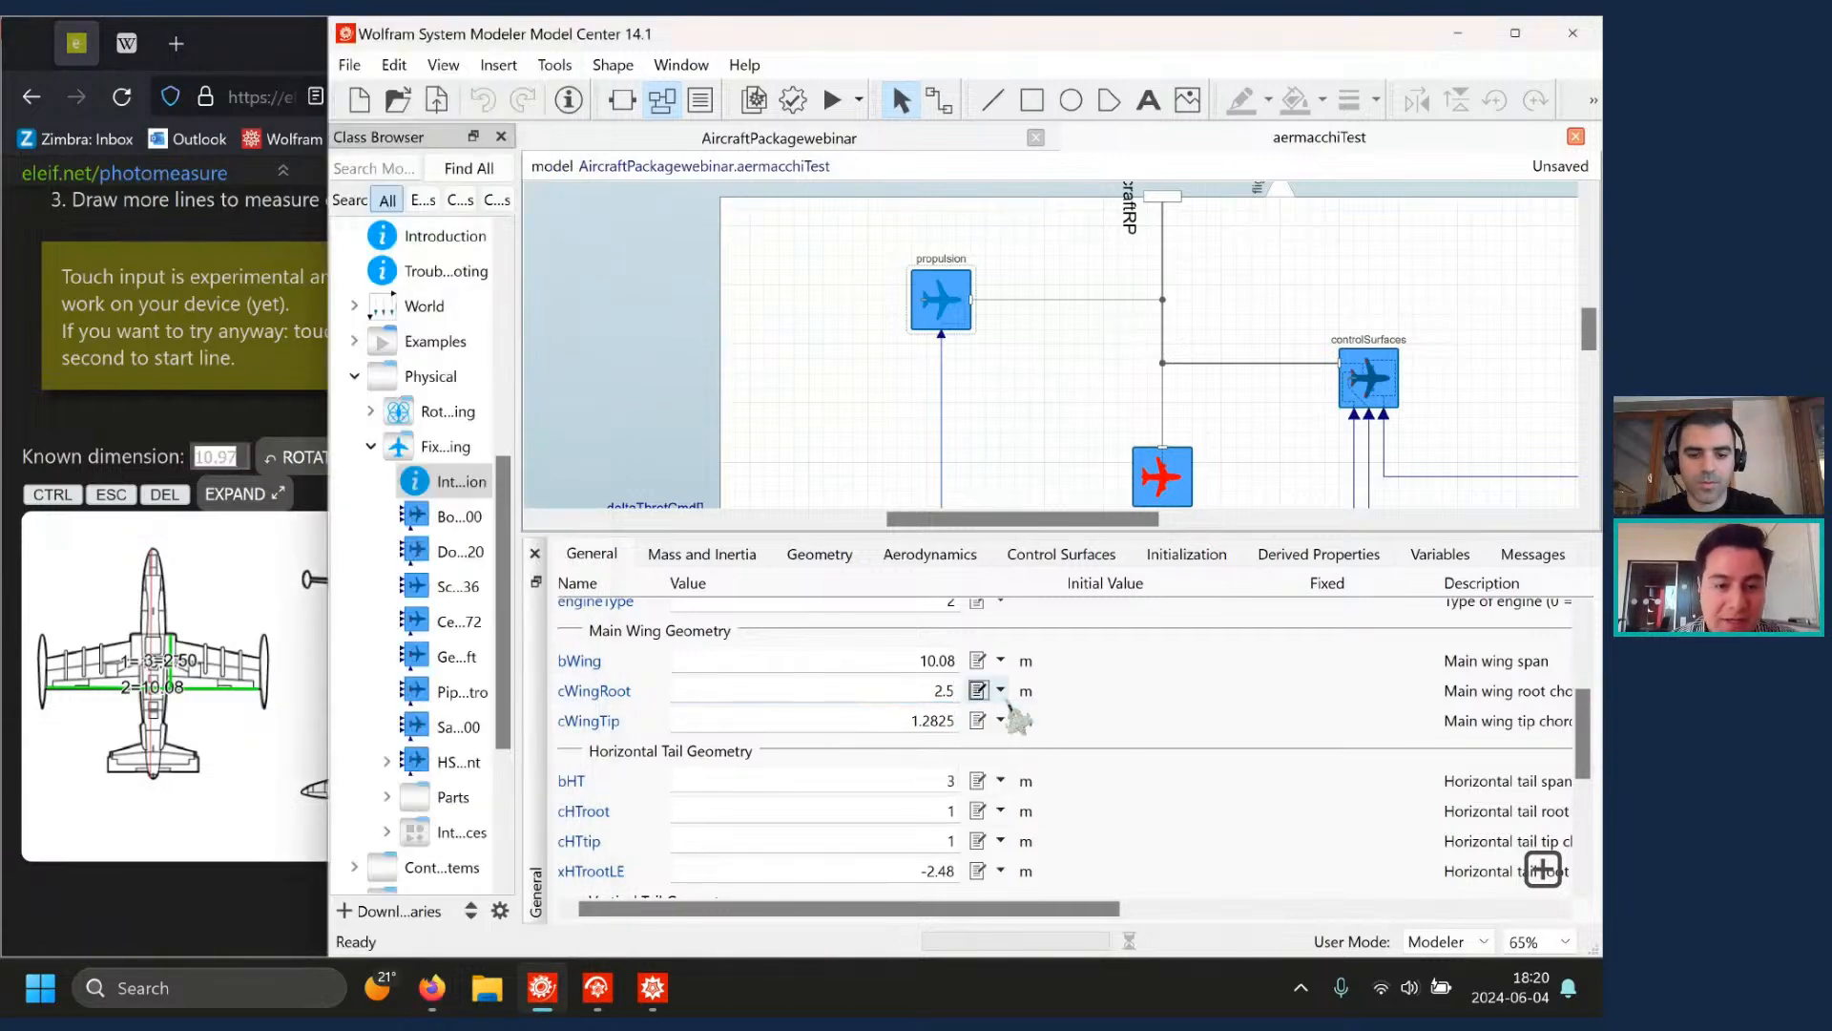
# - Measure the main wing tip chord in the top view and set cWingTip to 1.67 m
pyautogui.click(260, 656)
pyautogui.moveTo(260, 656); pyautogui.dragTo(260, 691)
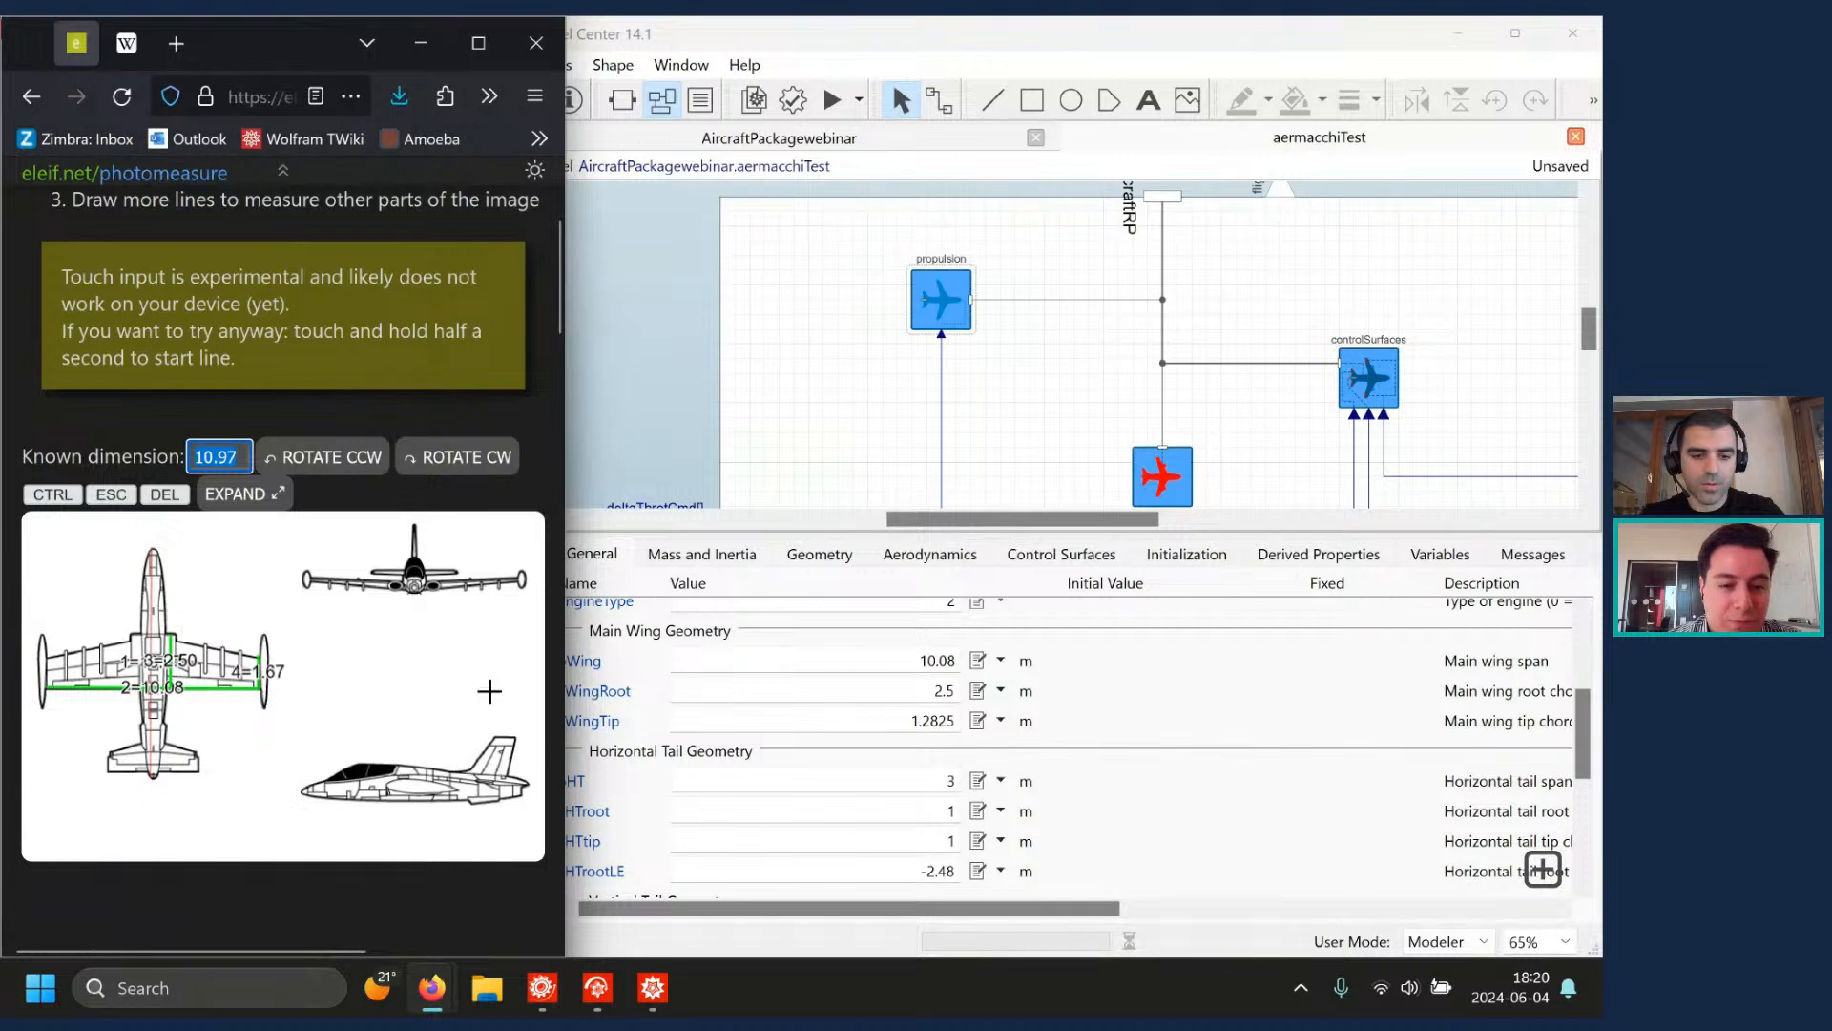
pyautogui.click(875, 713)
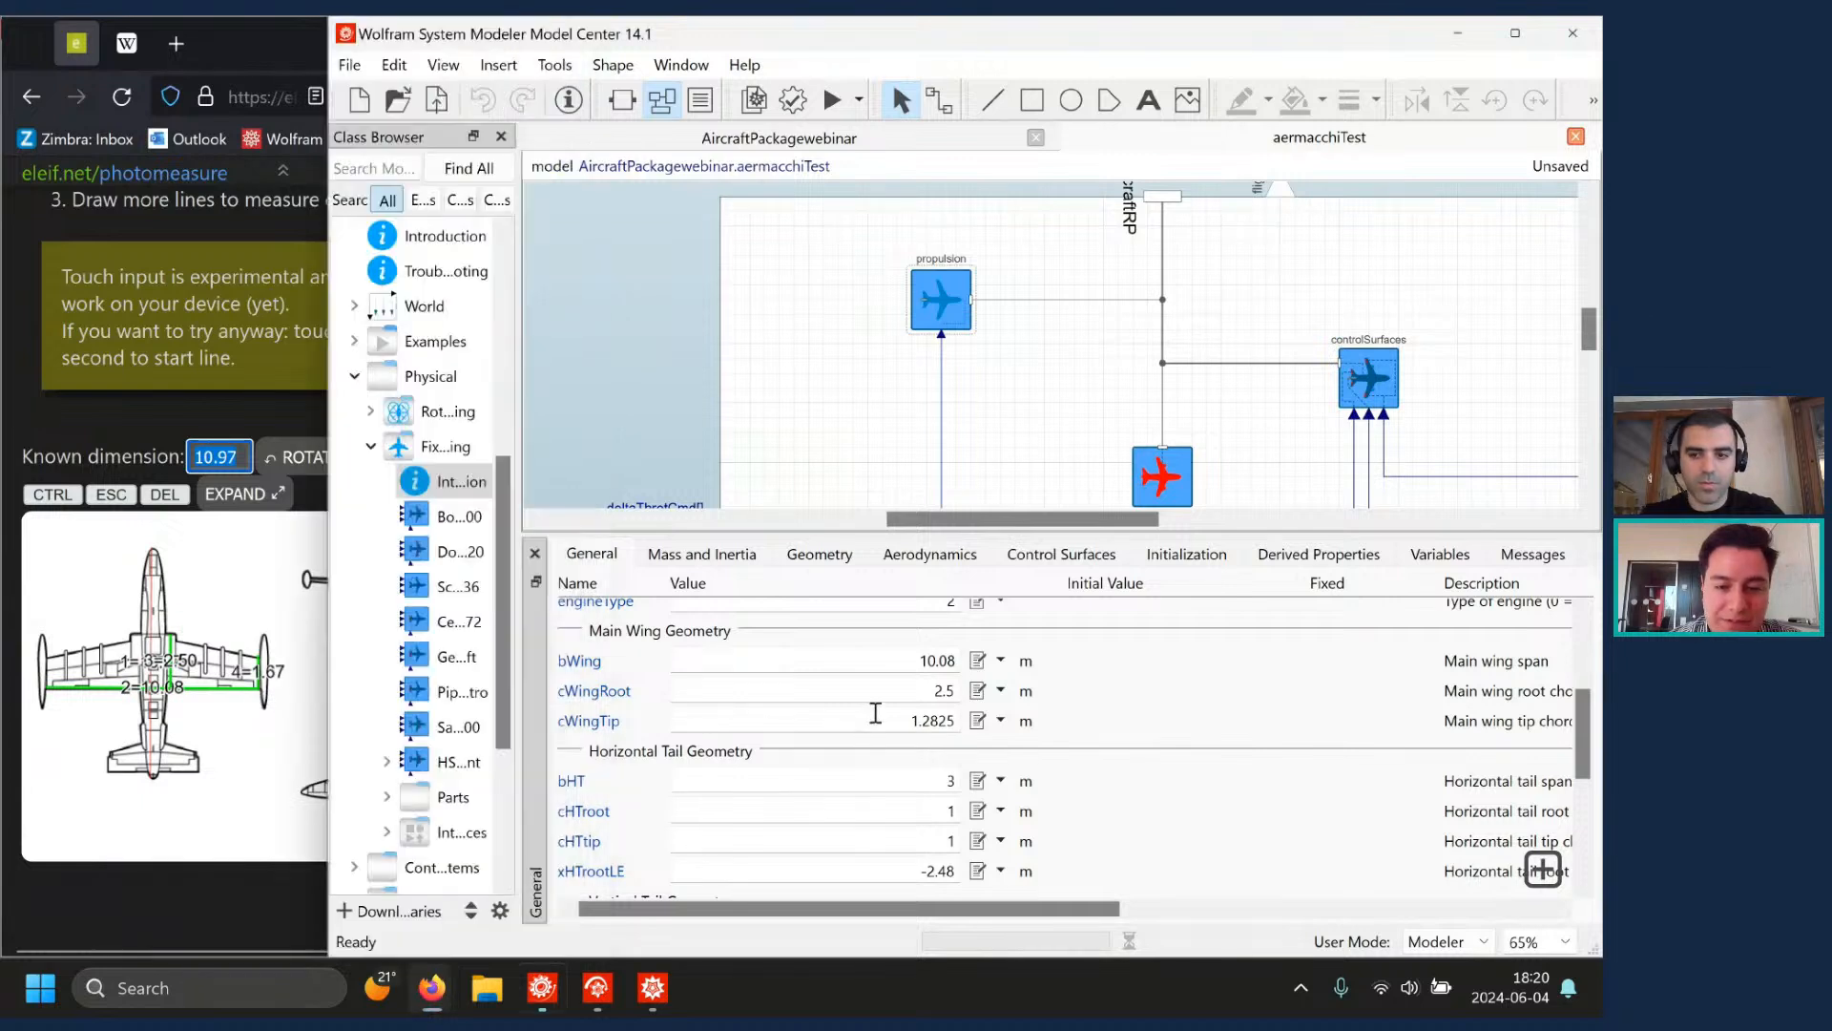
pyautogui.write('1.6')
pyautogui.click(1000, 721)
pyautogui.click(983, 744)
pyautogui.write('7')
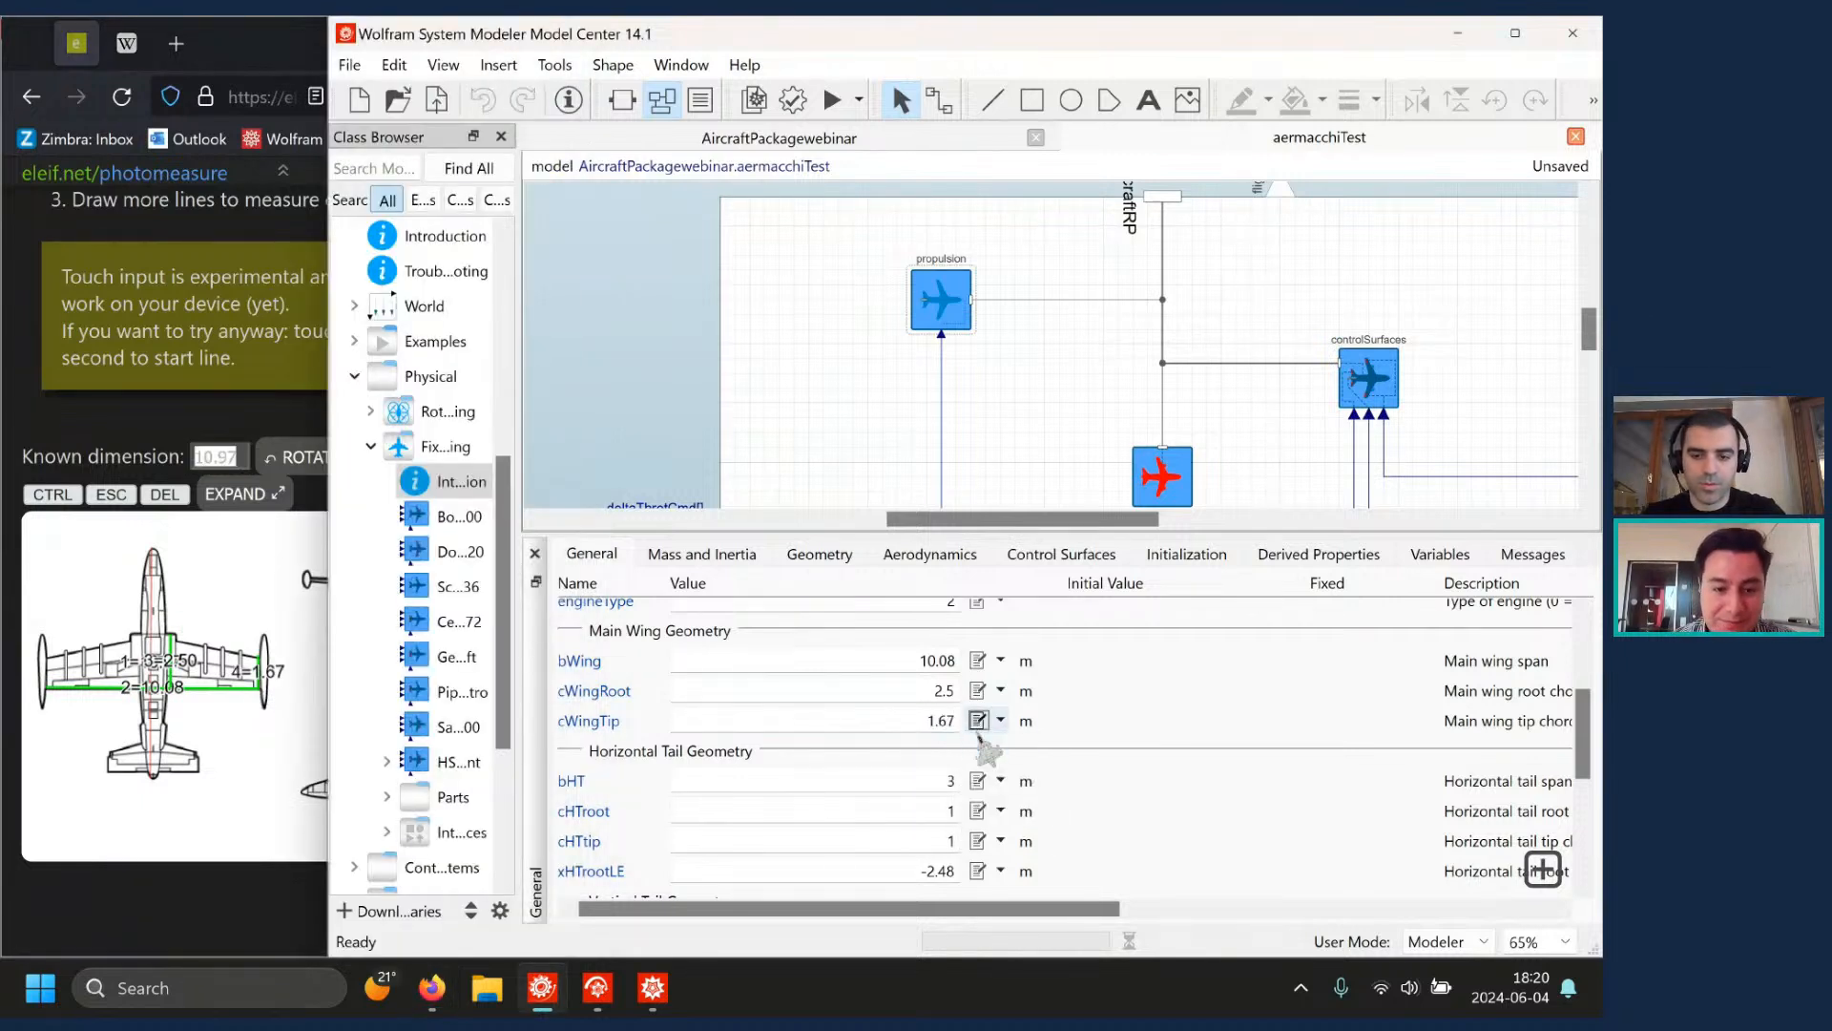
# - Measure the horizontal tail span in the top view and set bHT to 4.29 m
pyautogui.click(105, 777)
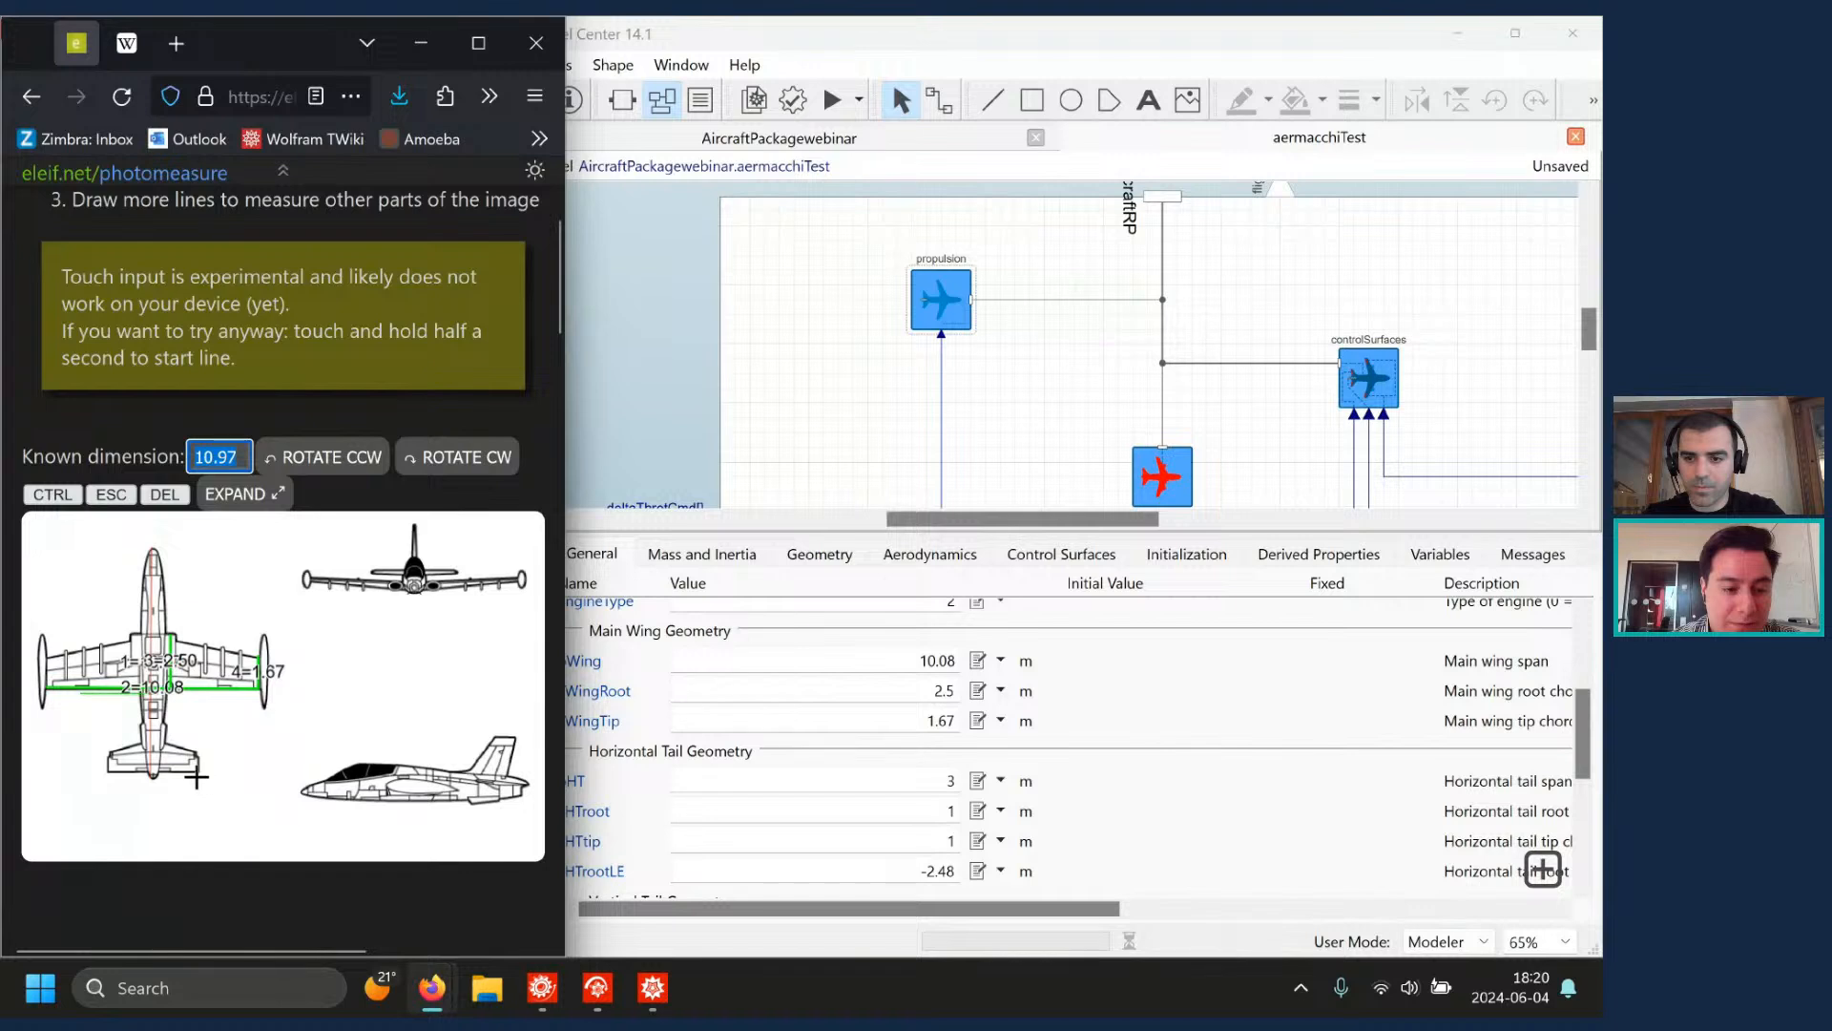
pyautogui.click(196, 776)
pyautogui.click(856, 784)
pyautogui.write('4')
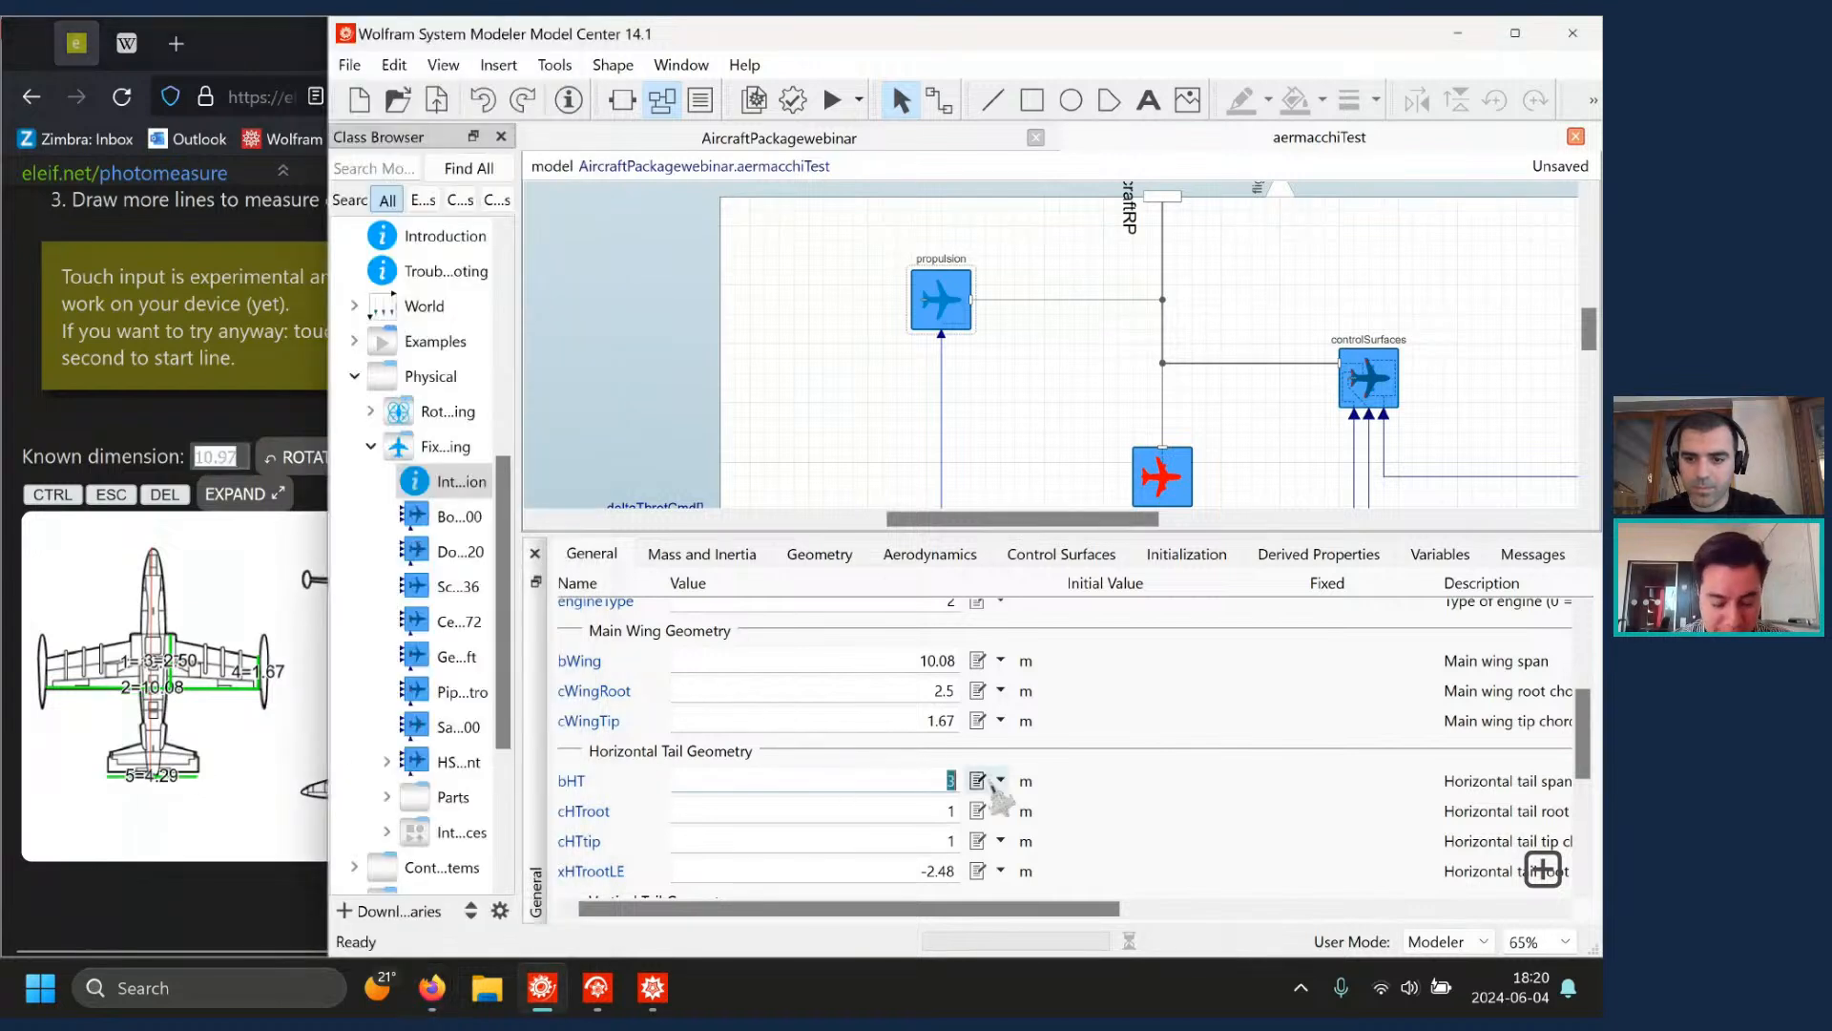
pyautogui.click(999, 780)
pyautogui.write('.29')
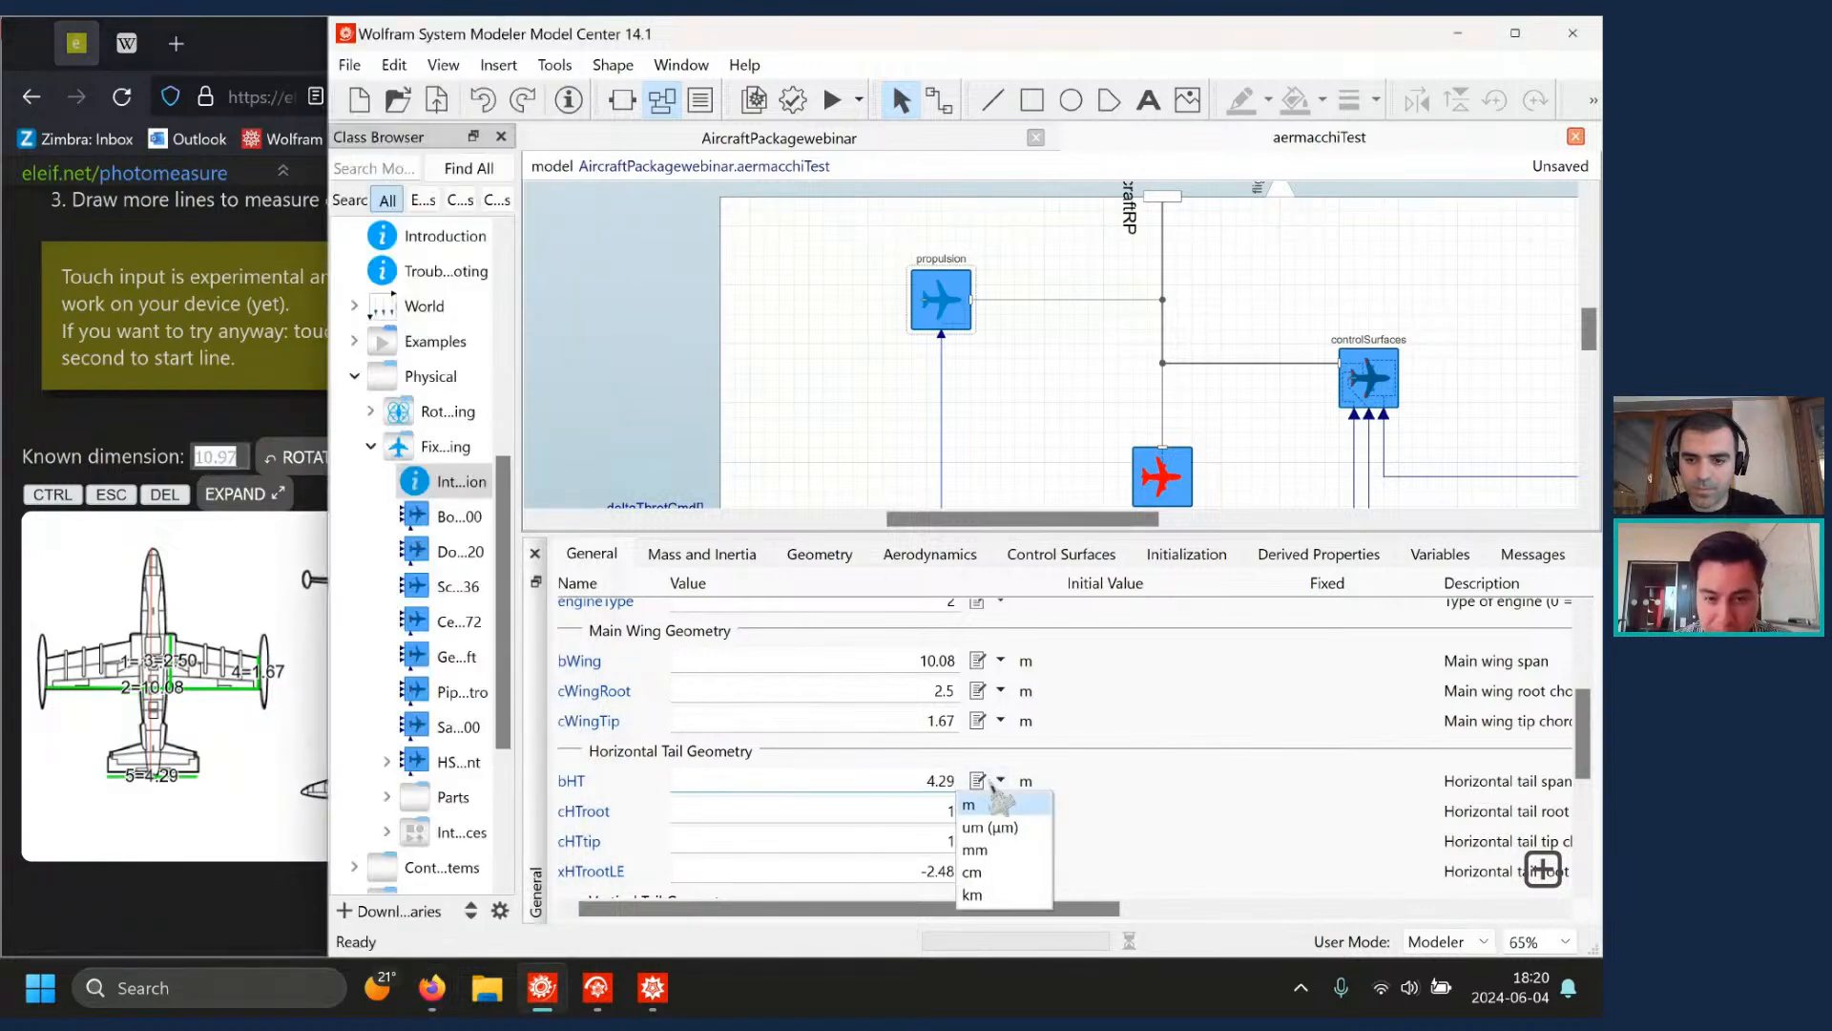
pyautogui.click(999, 804)
# - Measure the horizontal tail root chord in the top view and set cHTroot to 1.44 m
pyautogui.click(931, 807)
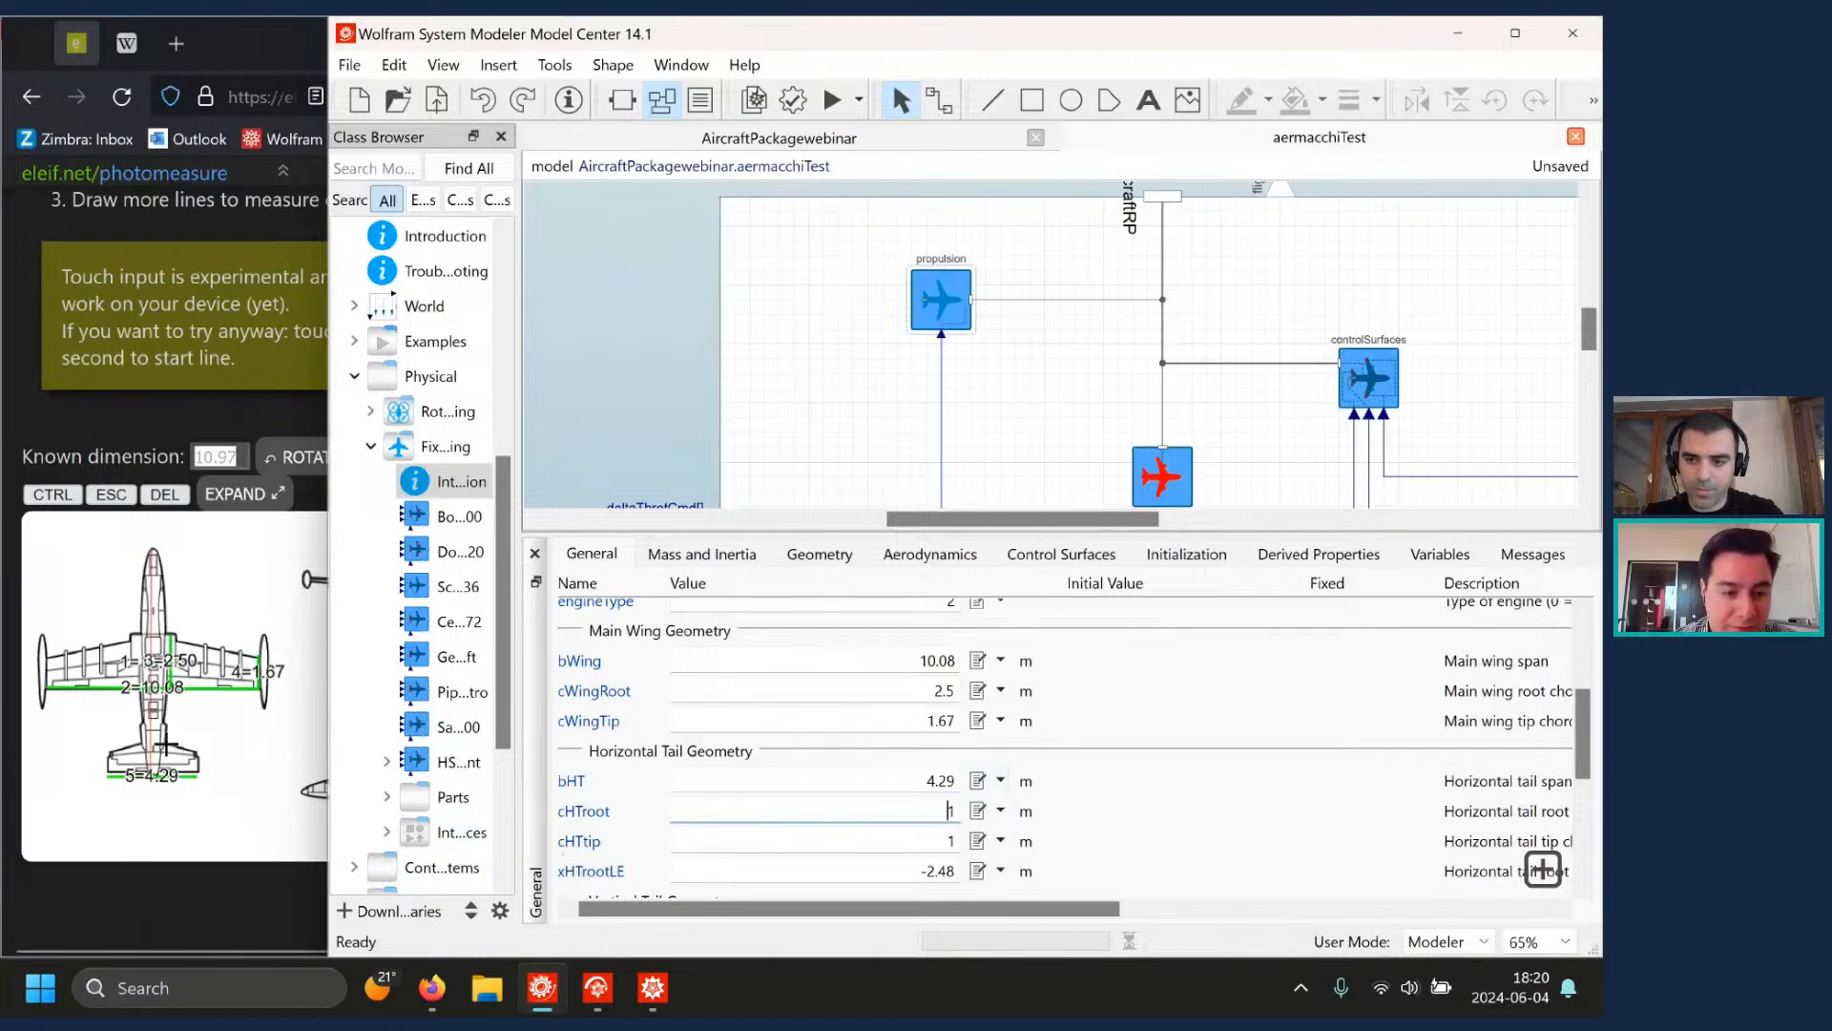
pyautogui.moveTo(166, 743); pyautogui.dragTo(169, 774)
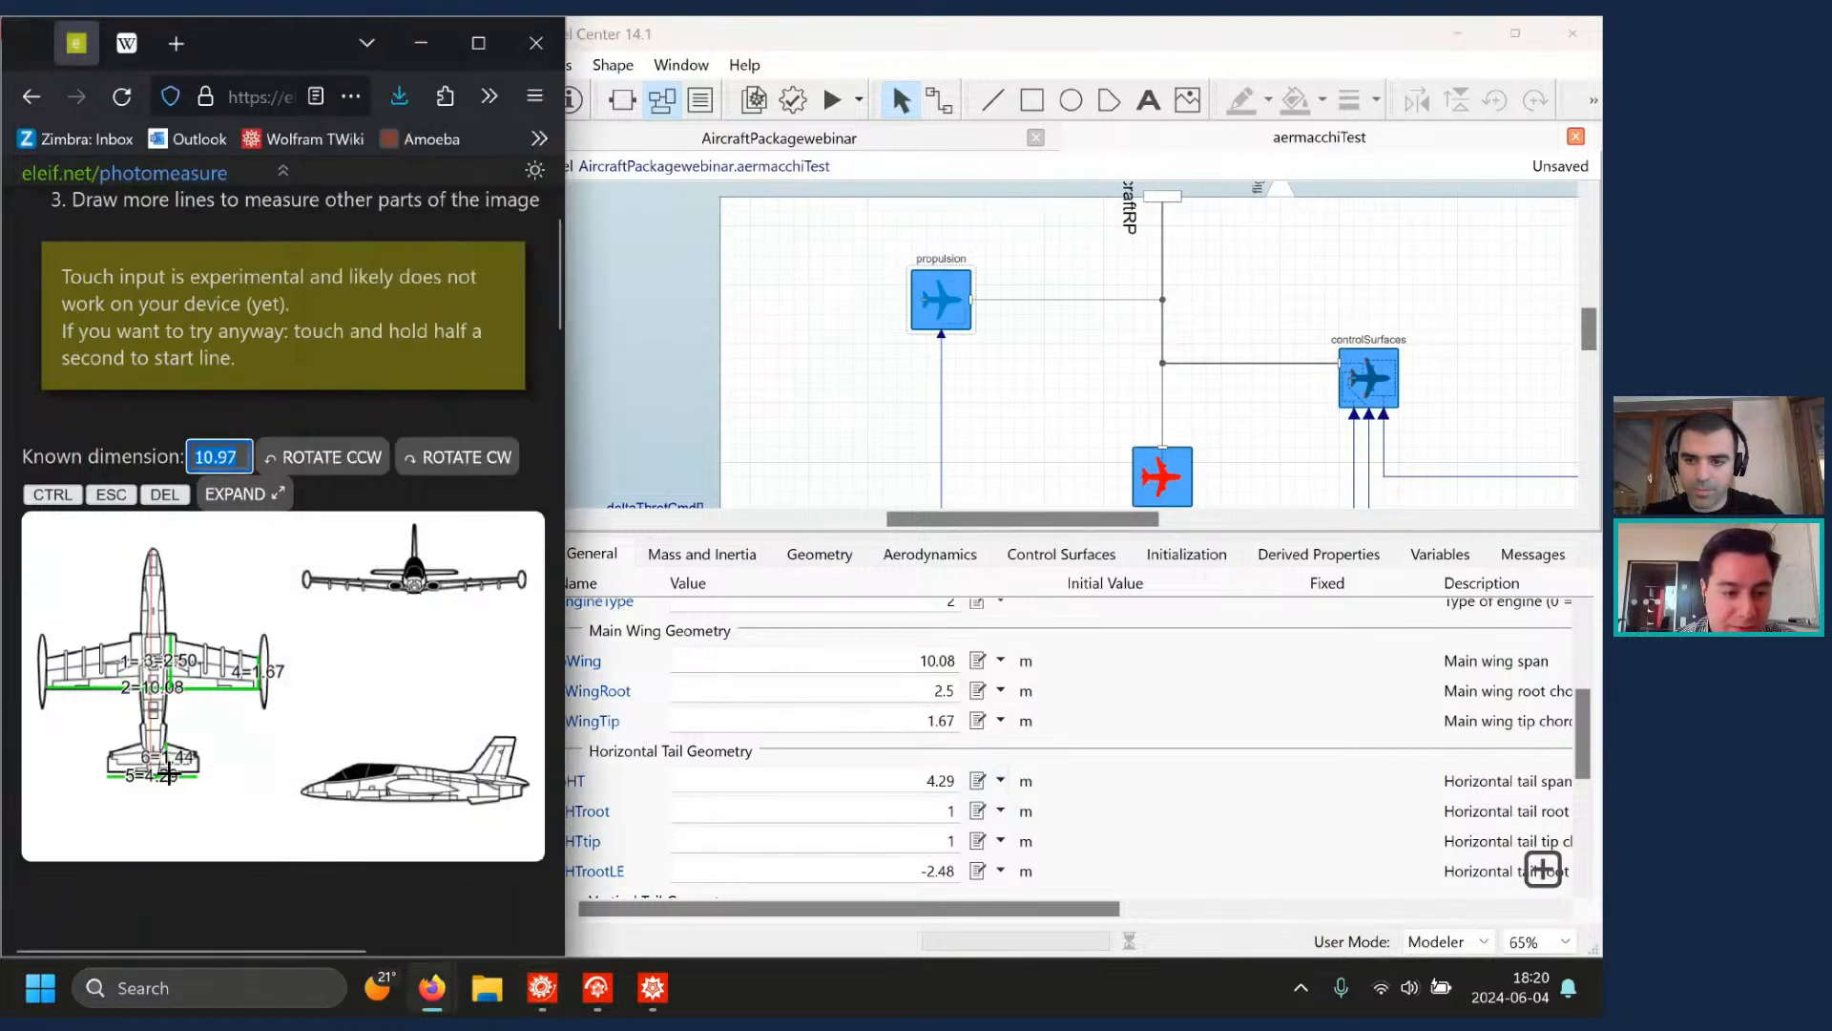
pyautogui.click(955, 812)
pyautogui.write('.44')
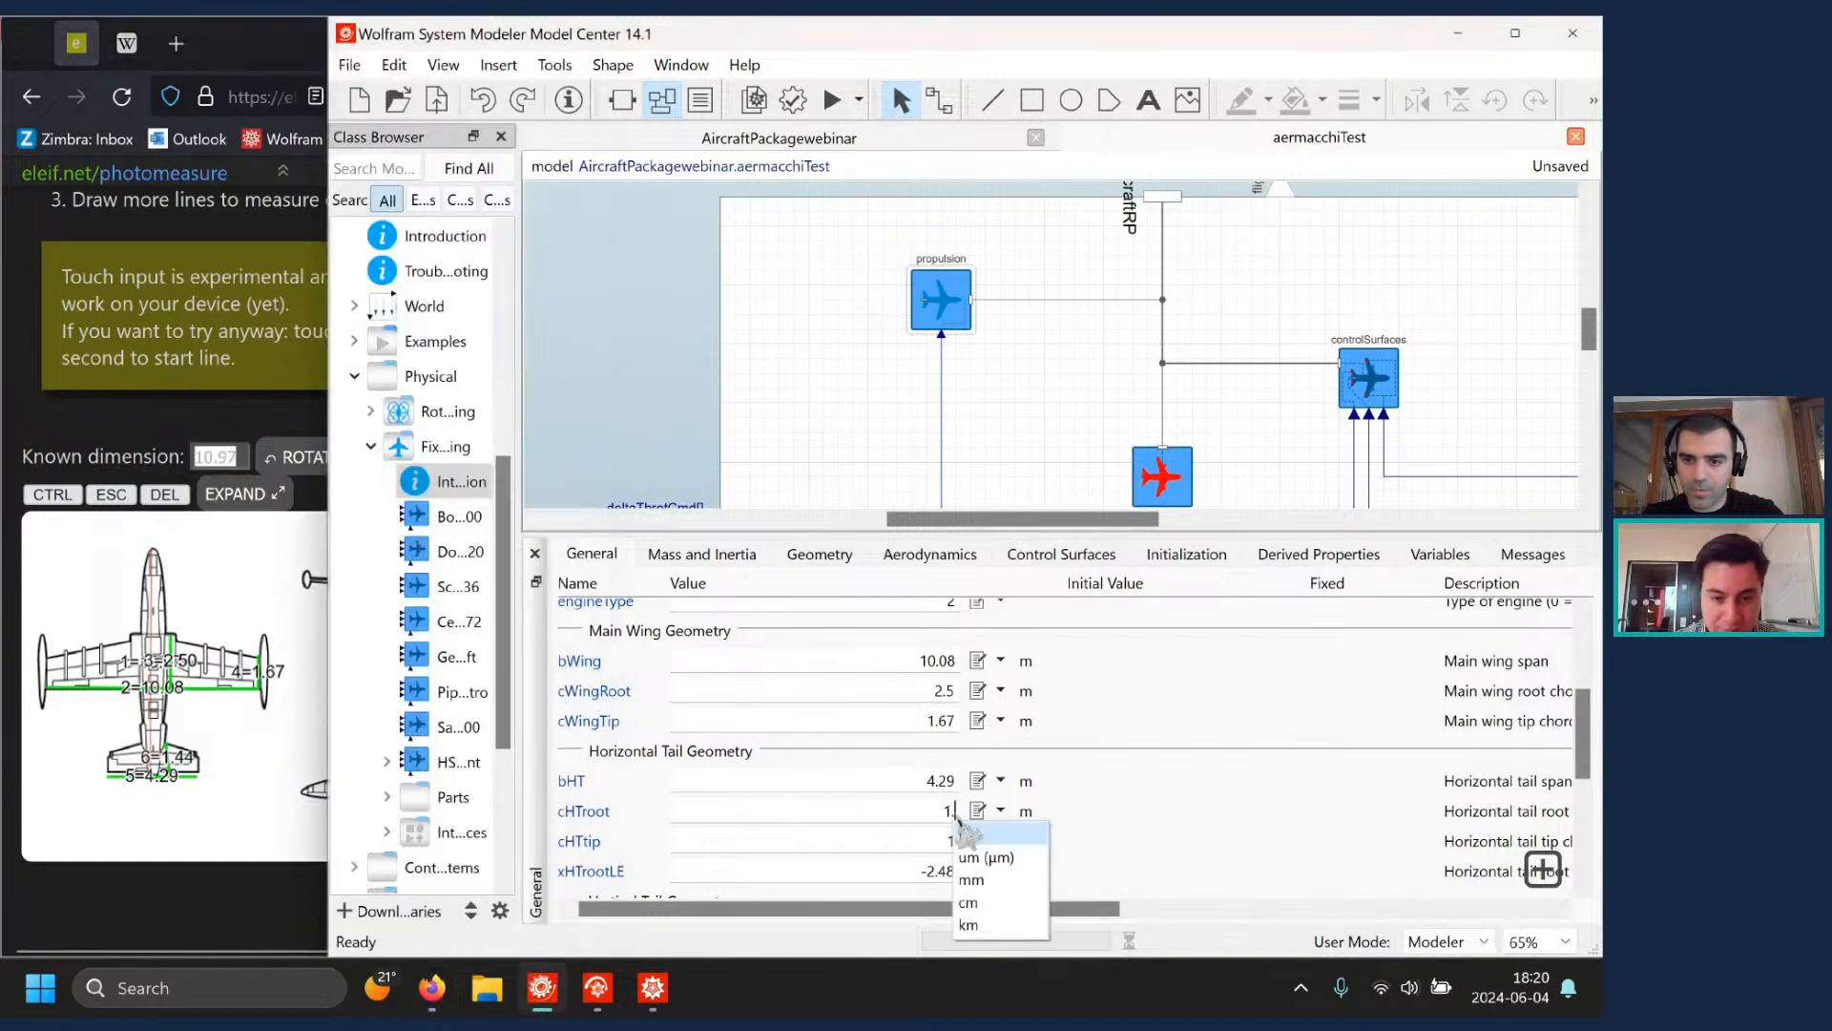
# - Measure the horizontal tail tip chord in the top view and set cHTtip to 0.66 m
pyautogui.click(921, 848)
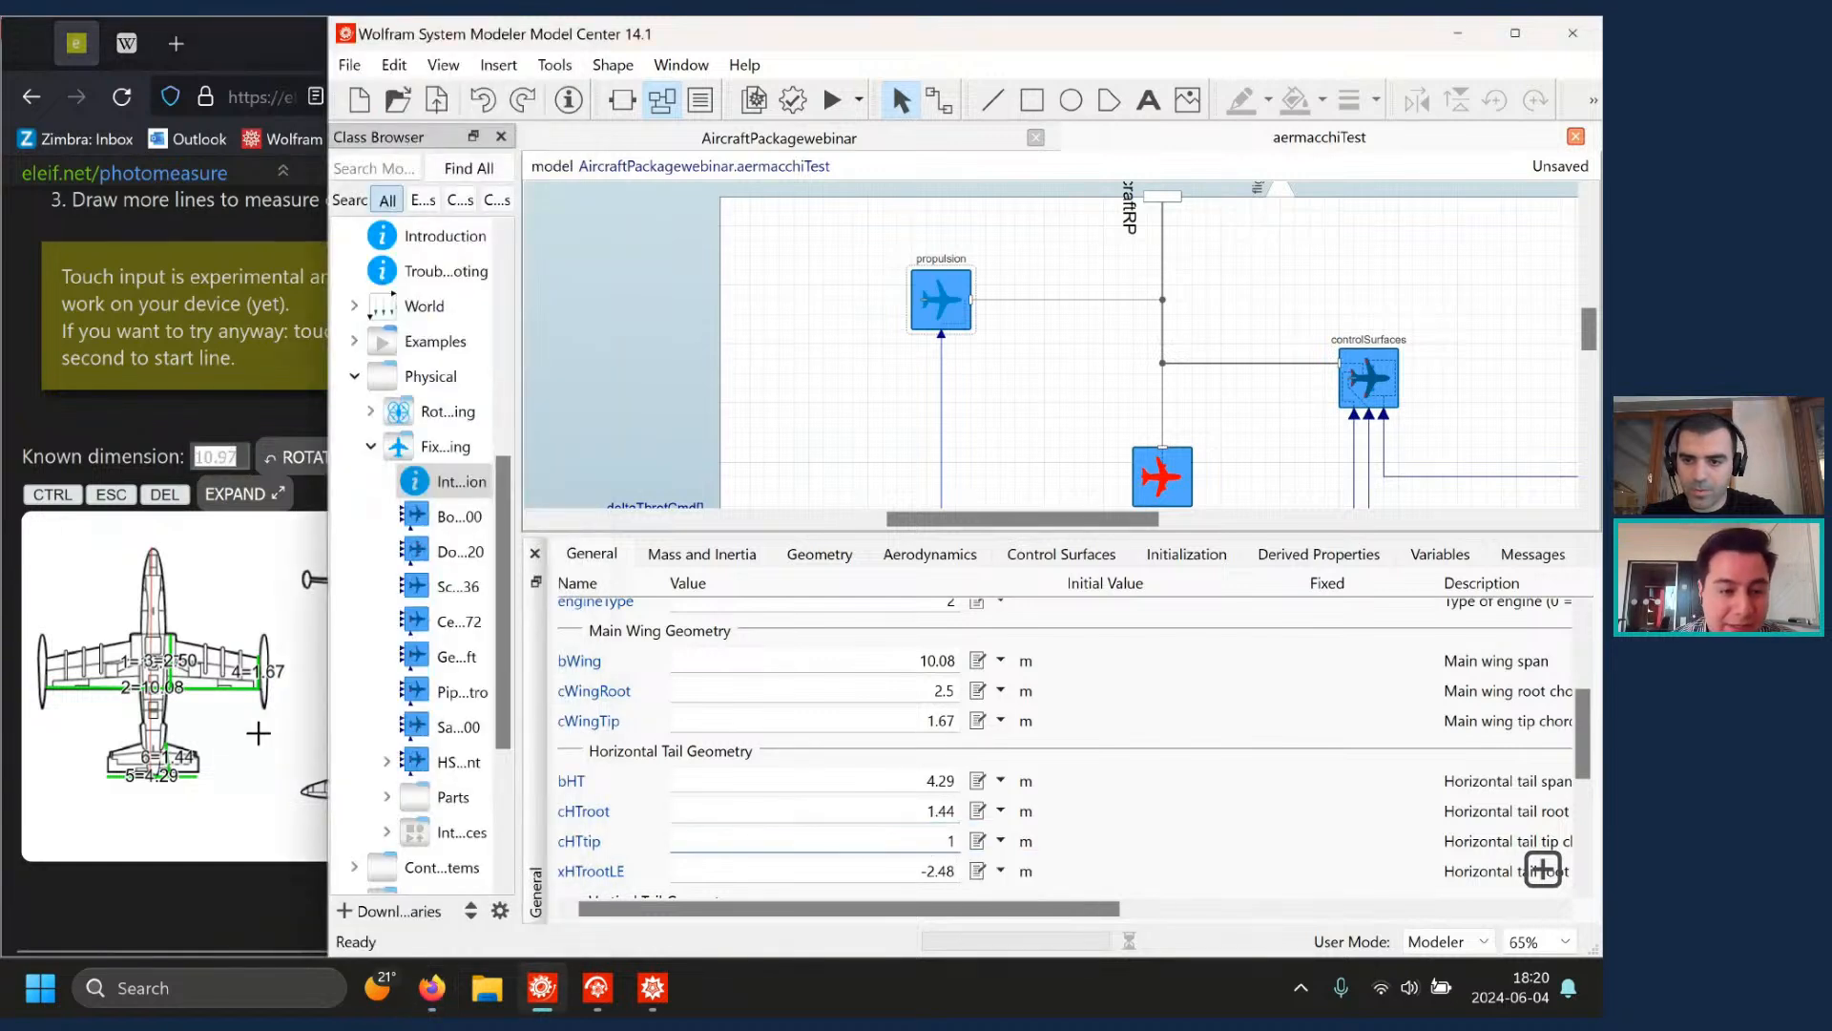
pyautogui.click(202, 752)
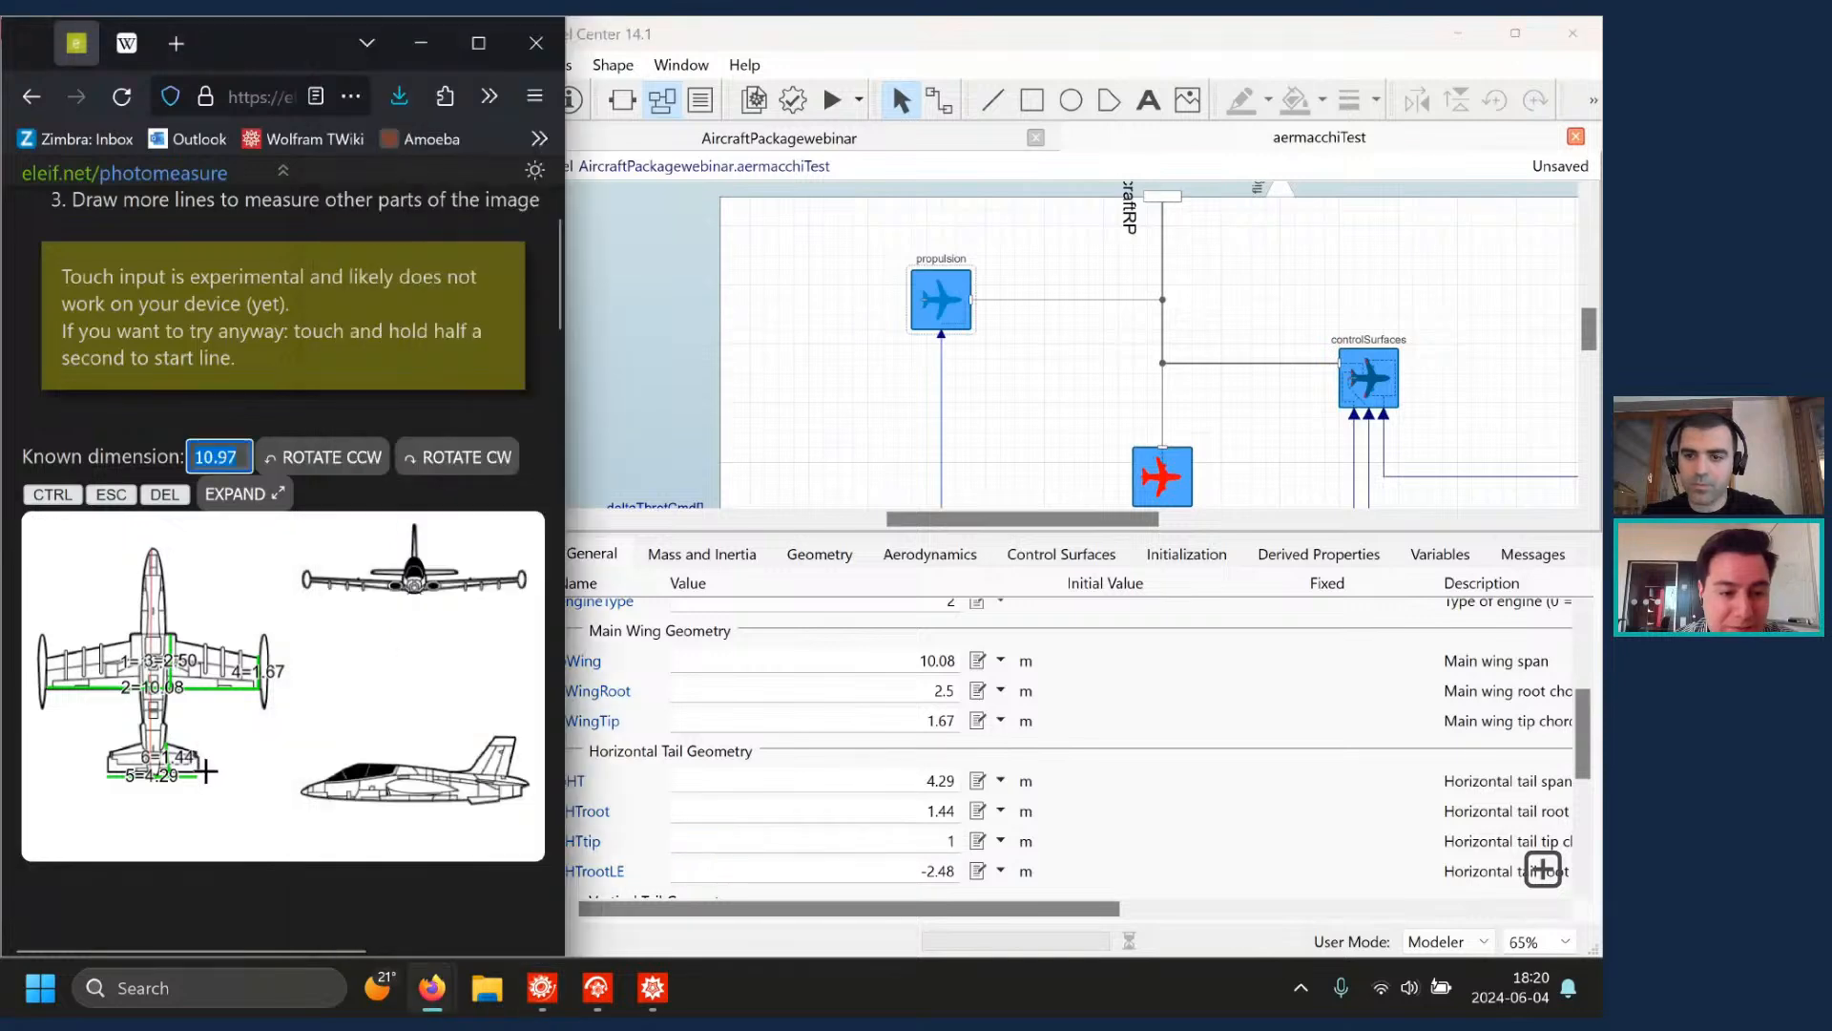
pyautogui.click(204, 770)
pyautogui.click(942, 841)
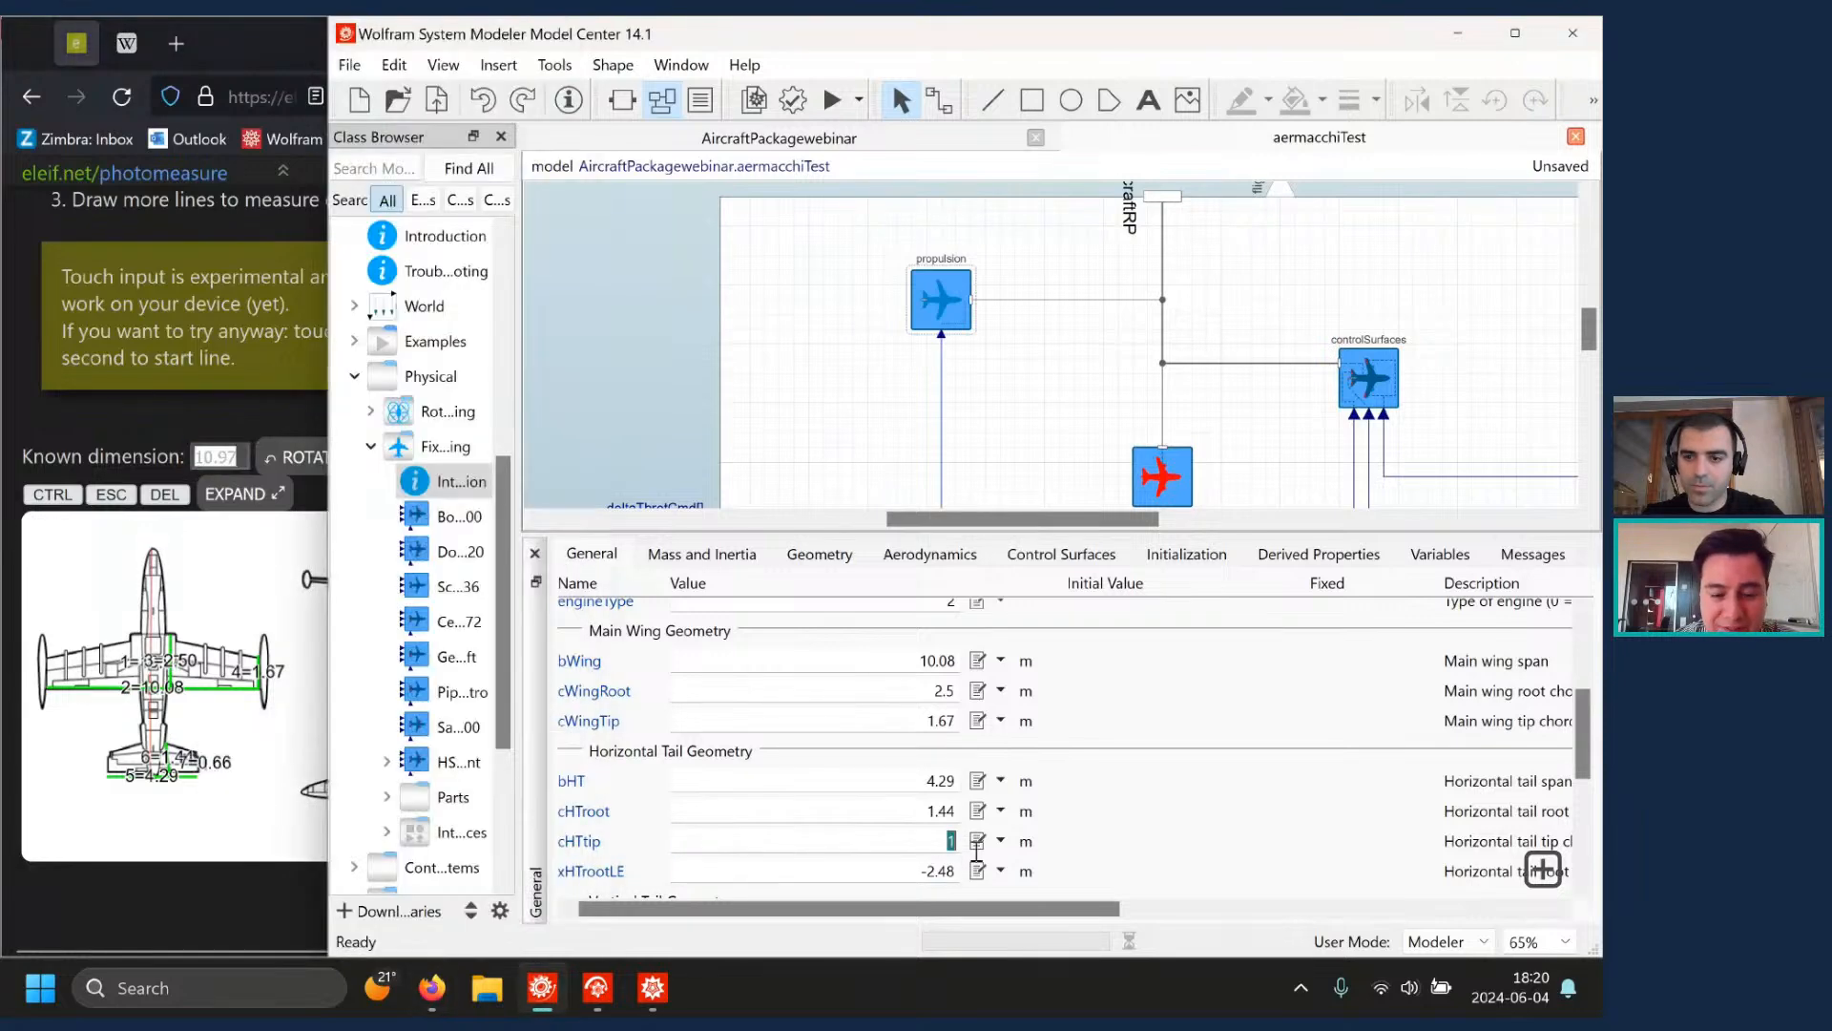
pyautogui.write('0.66')
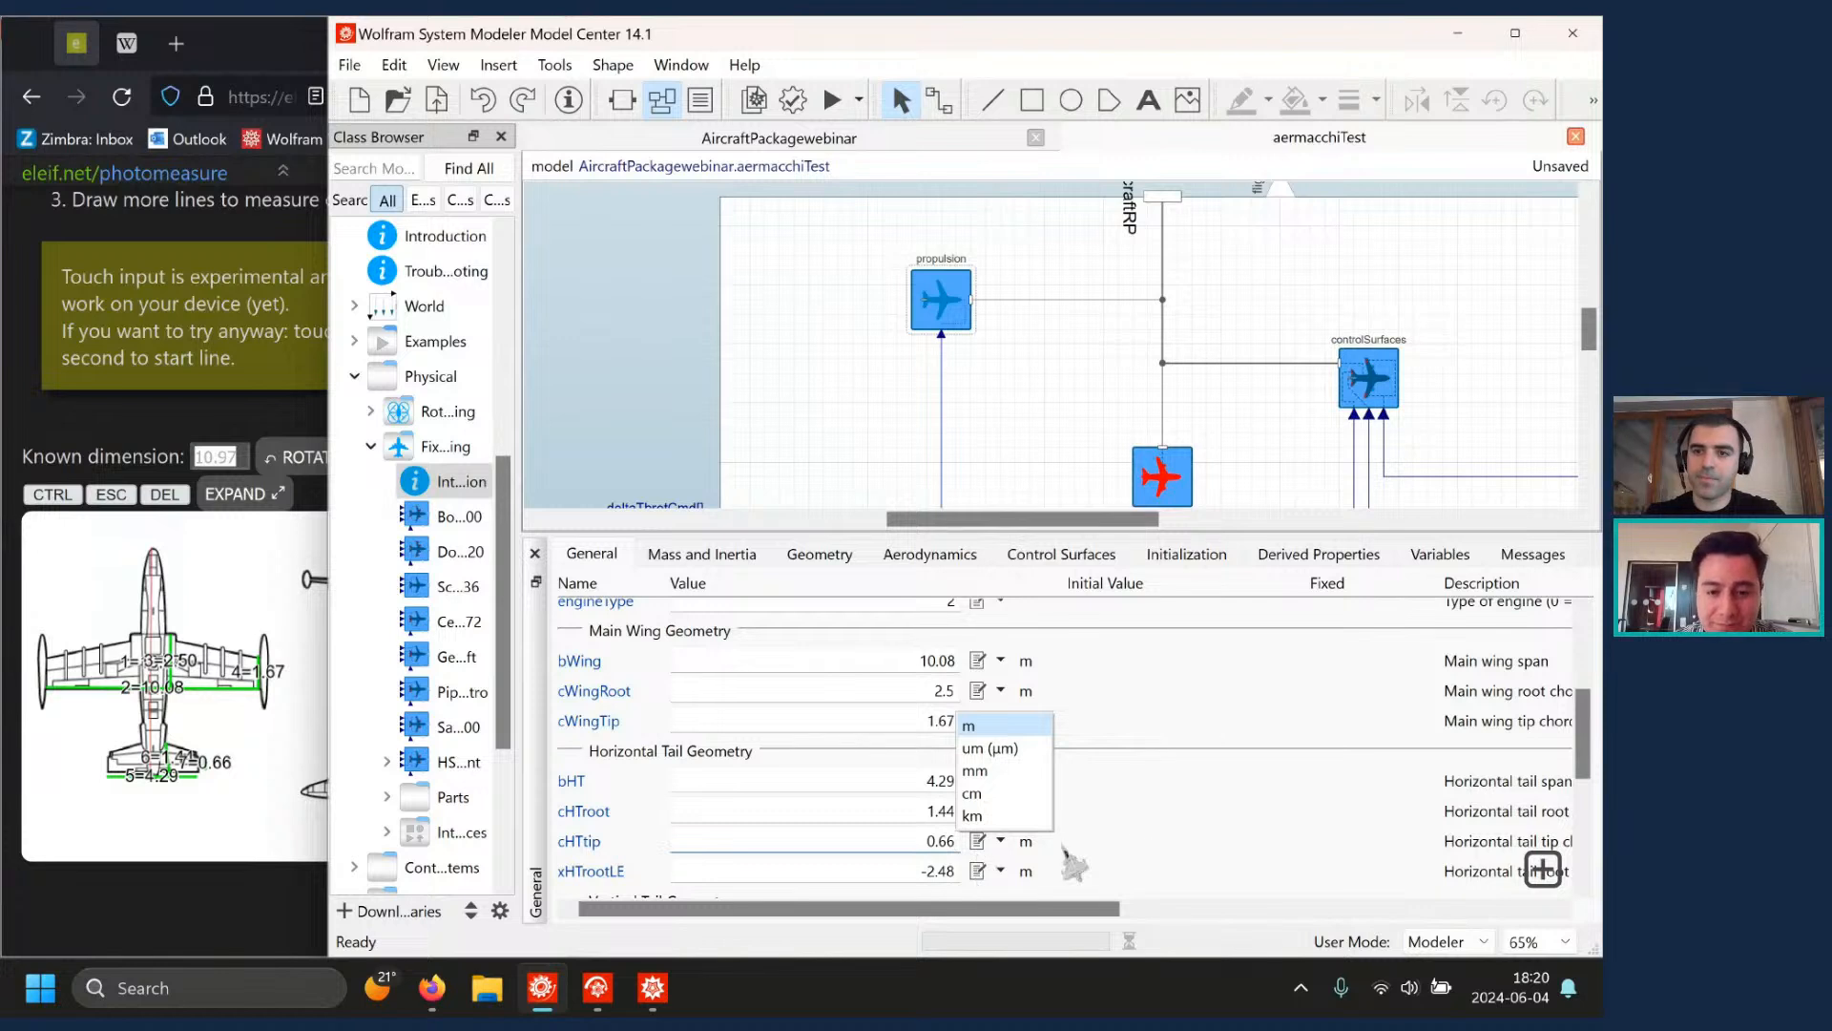
pyautogui.press('Return')
# - Measure the distance to the horizontal tail root leading edge in the side view and set xHTrootLE to -3.22 m
pyautogui.scroll(-2, 1083, 863)
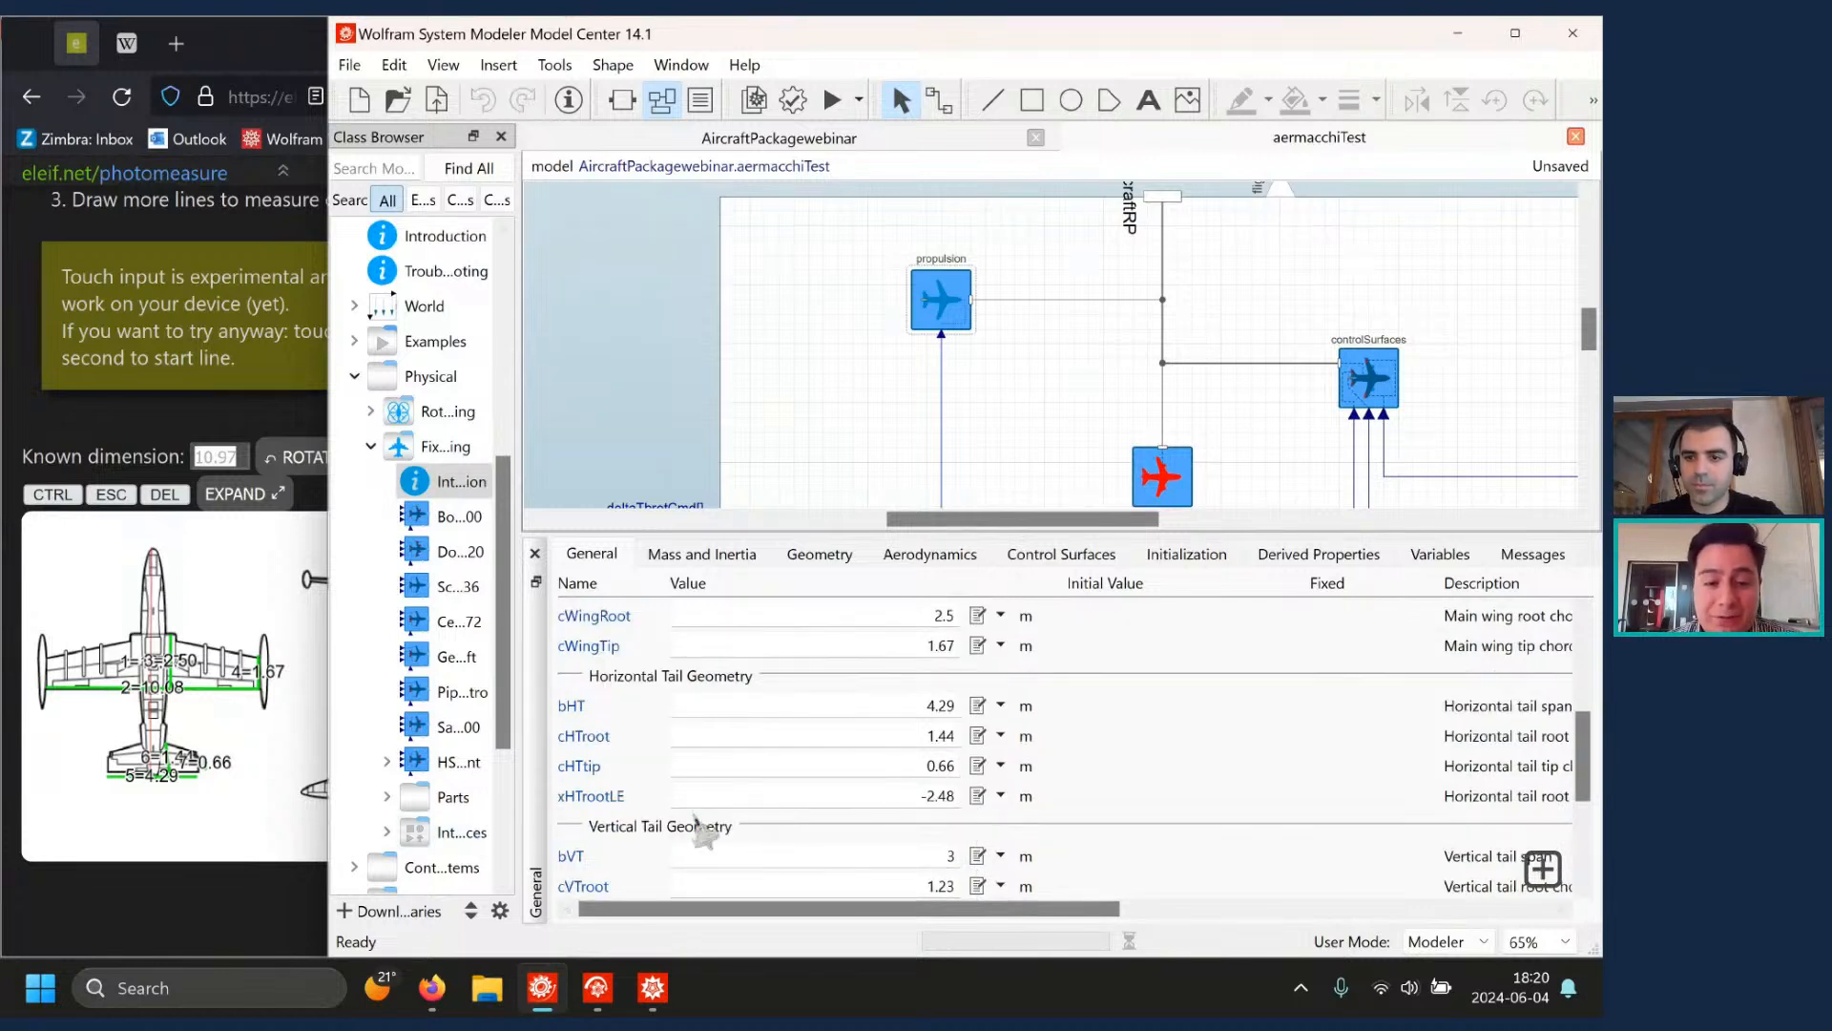
pyautogui.click(276, 795)
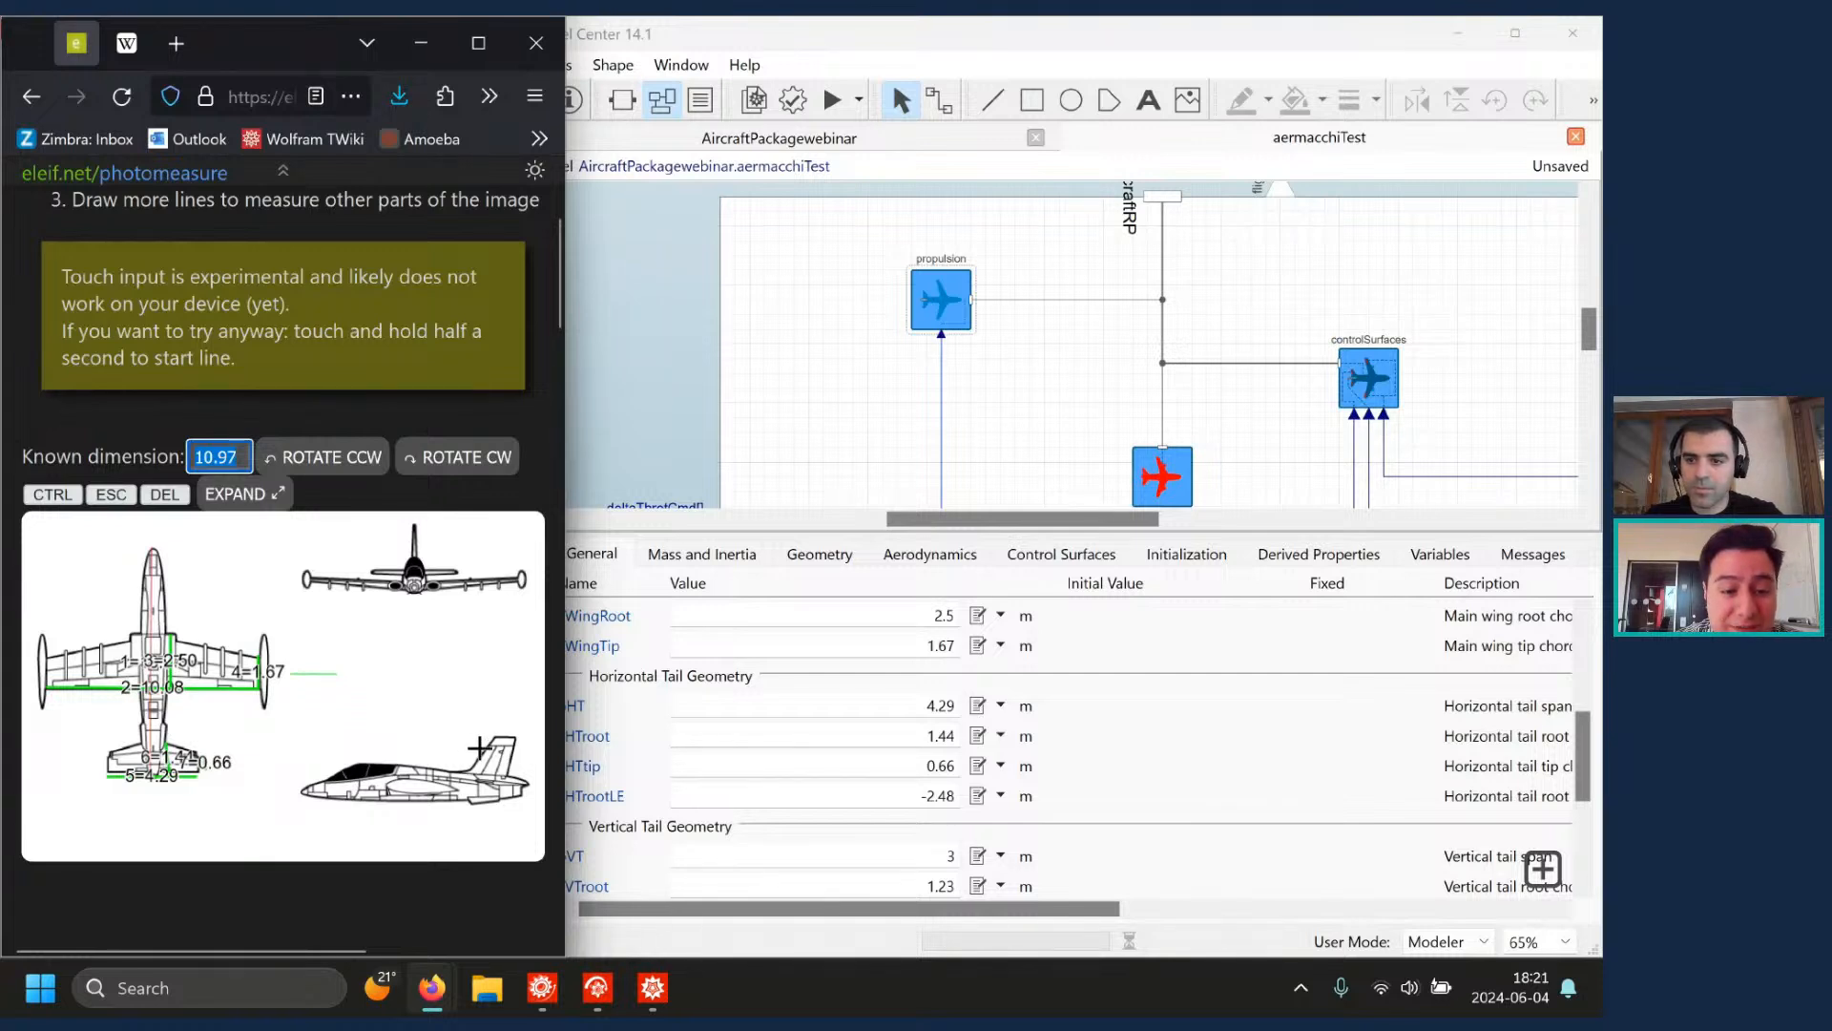
pyautogui.click(480, 747)
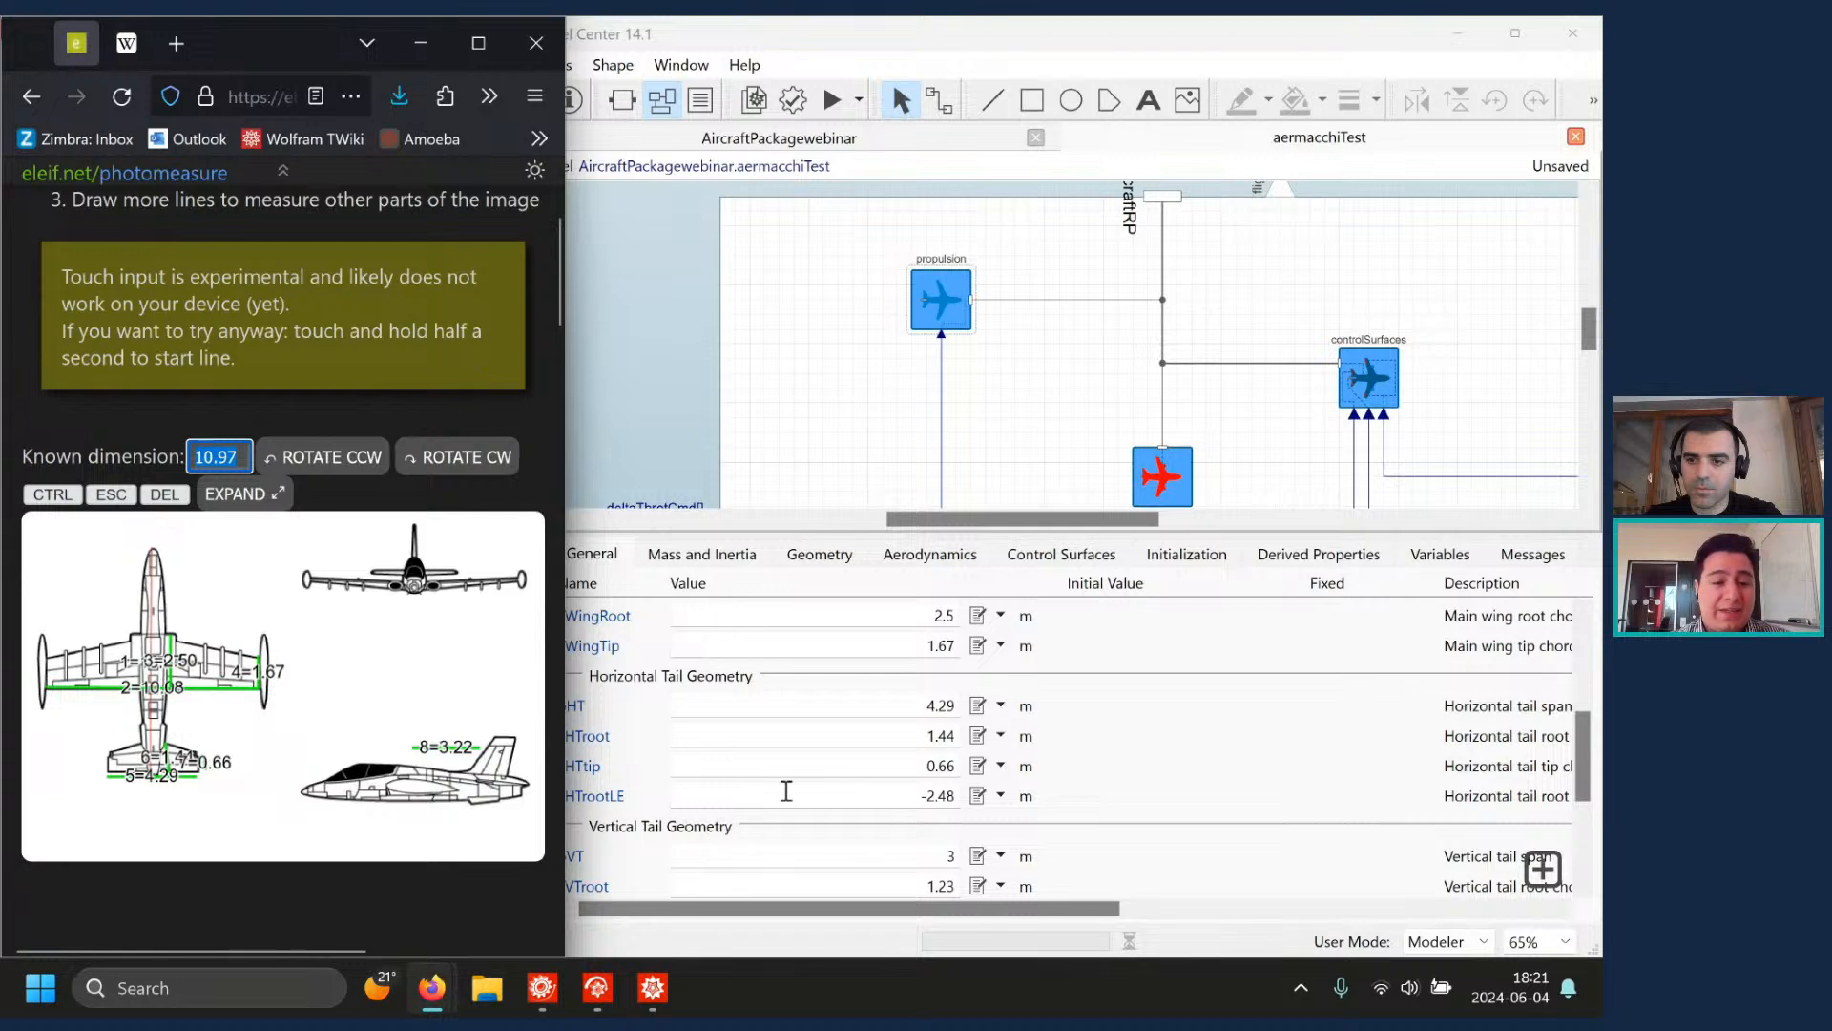
pyautogui.moveTo(929, 795); pyautogui.dragTo(967, 796)
pyautogui.write('3.22')
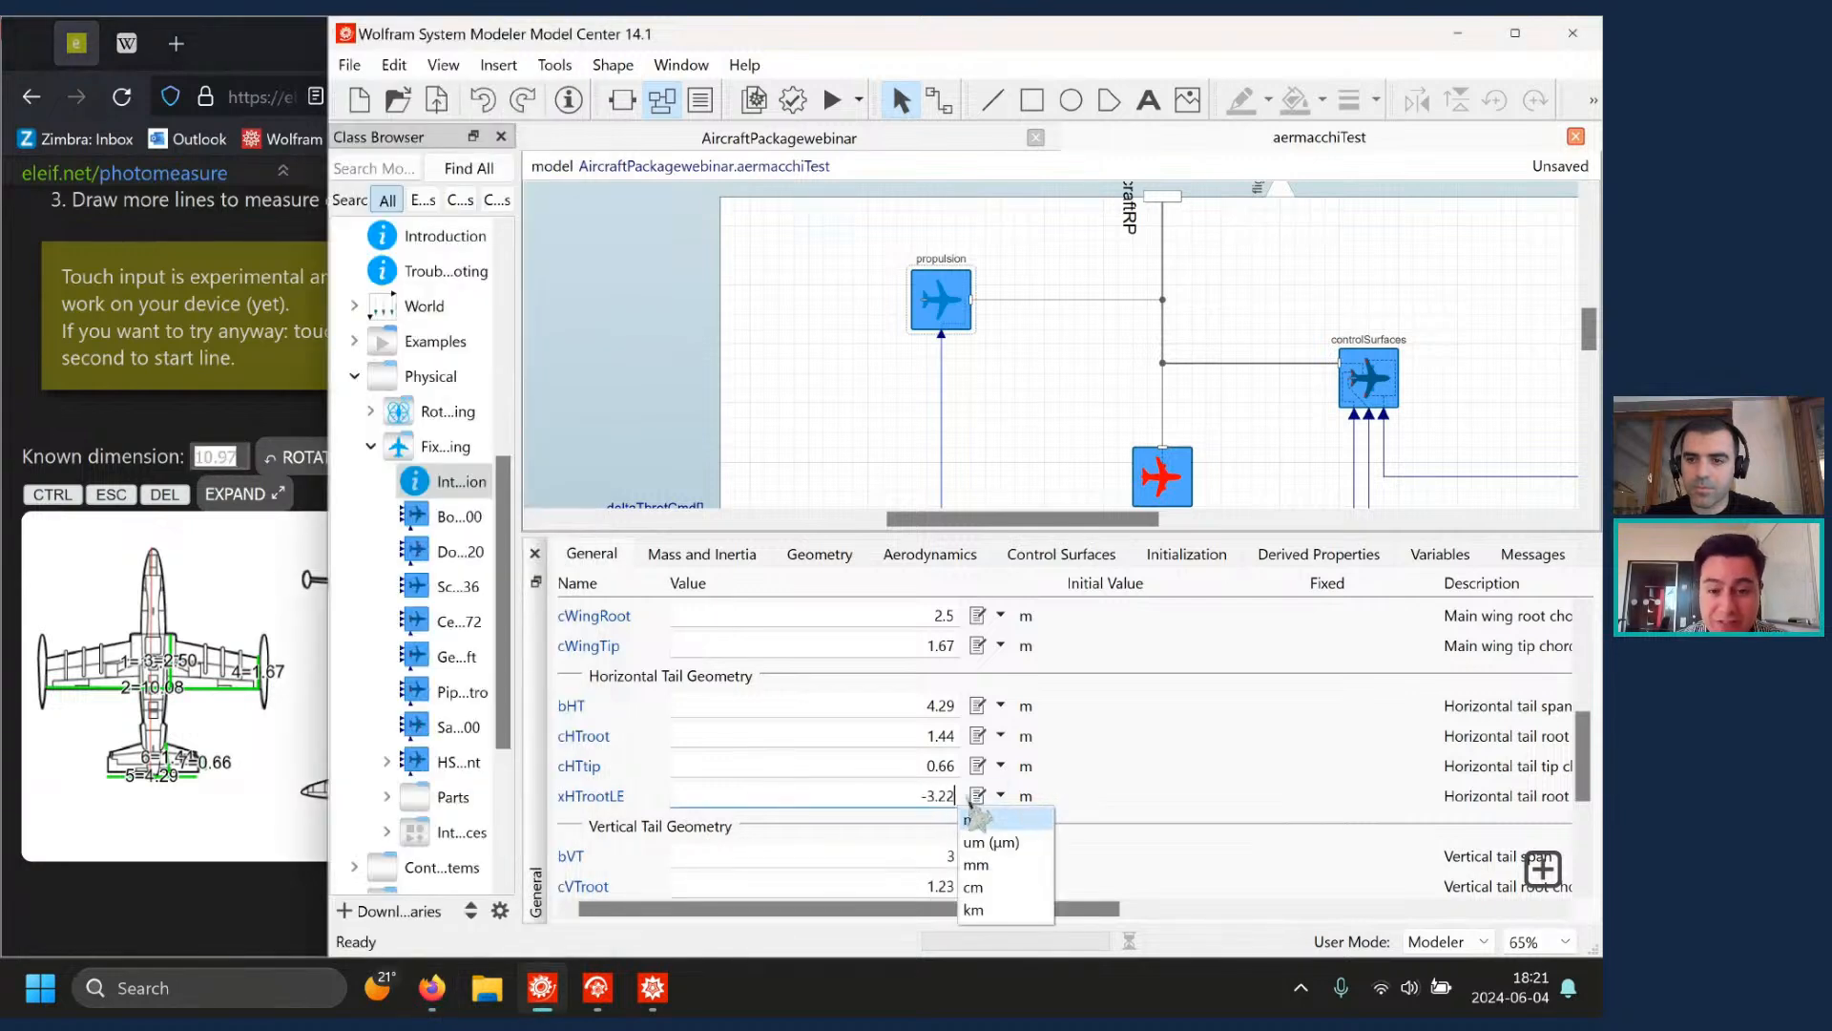
pyautogui.press('Tab')
# - Measure the vertical tail span in the side view and set bVT to 1.73 m
pyautogui.scroll(-1, 917, 807)
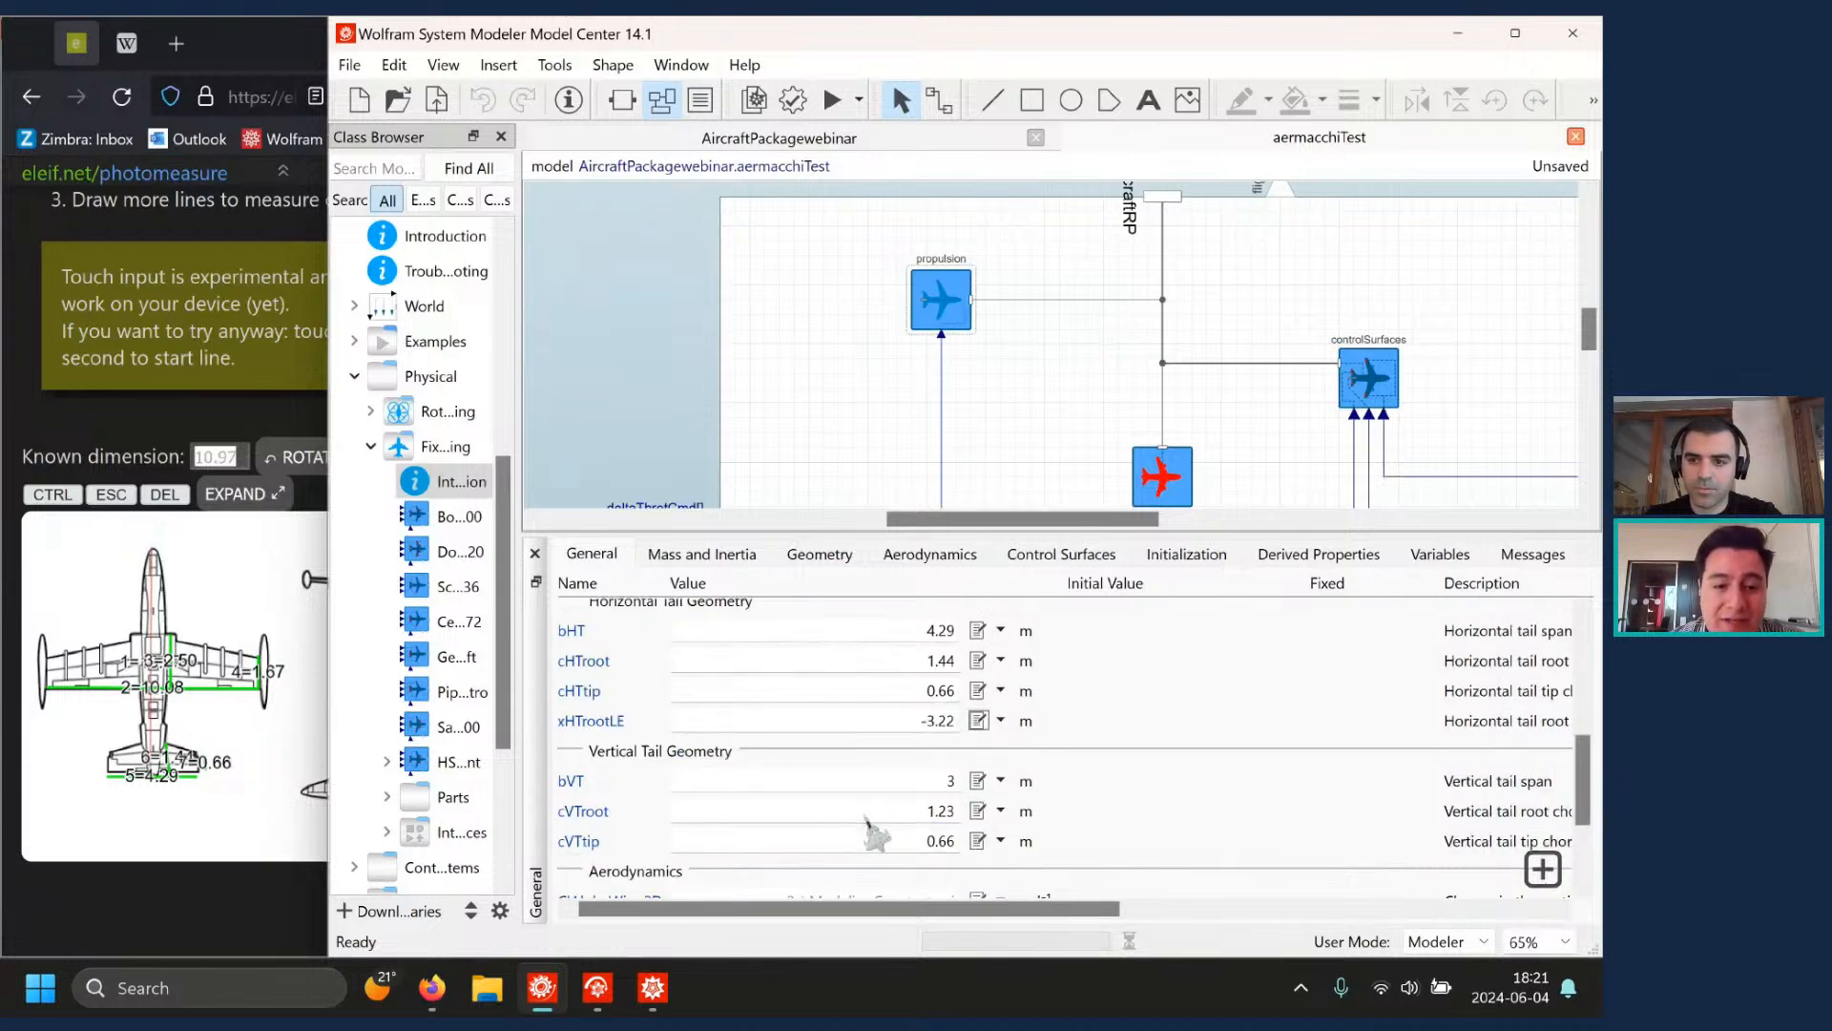
pyautogui.hotkey('alt', 'Tab')
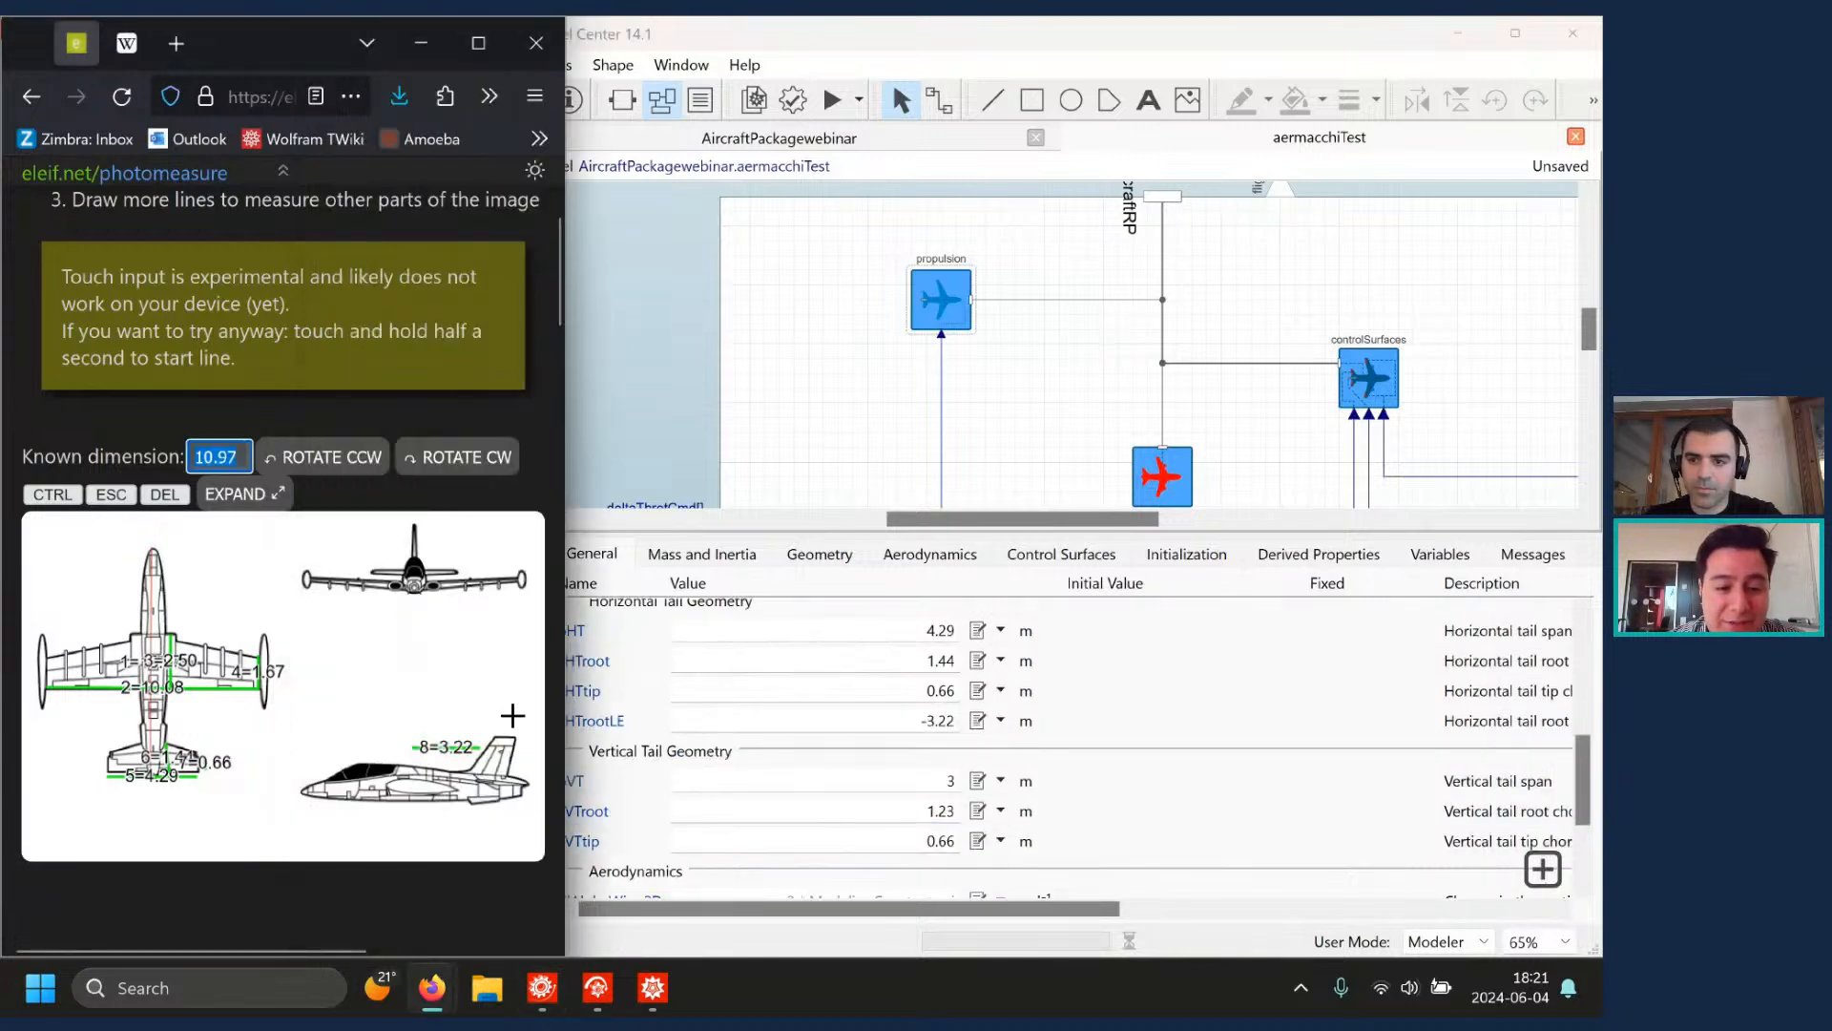
pyautogui.moveTo(520, 734); pyautogui.dragTo(522, 773)
pyautogui.click(920, 779)
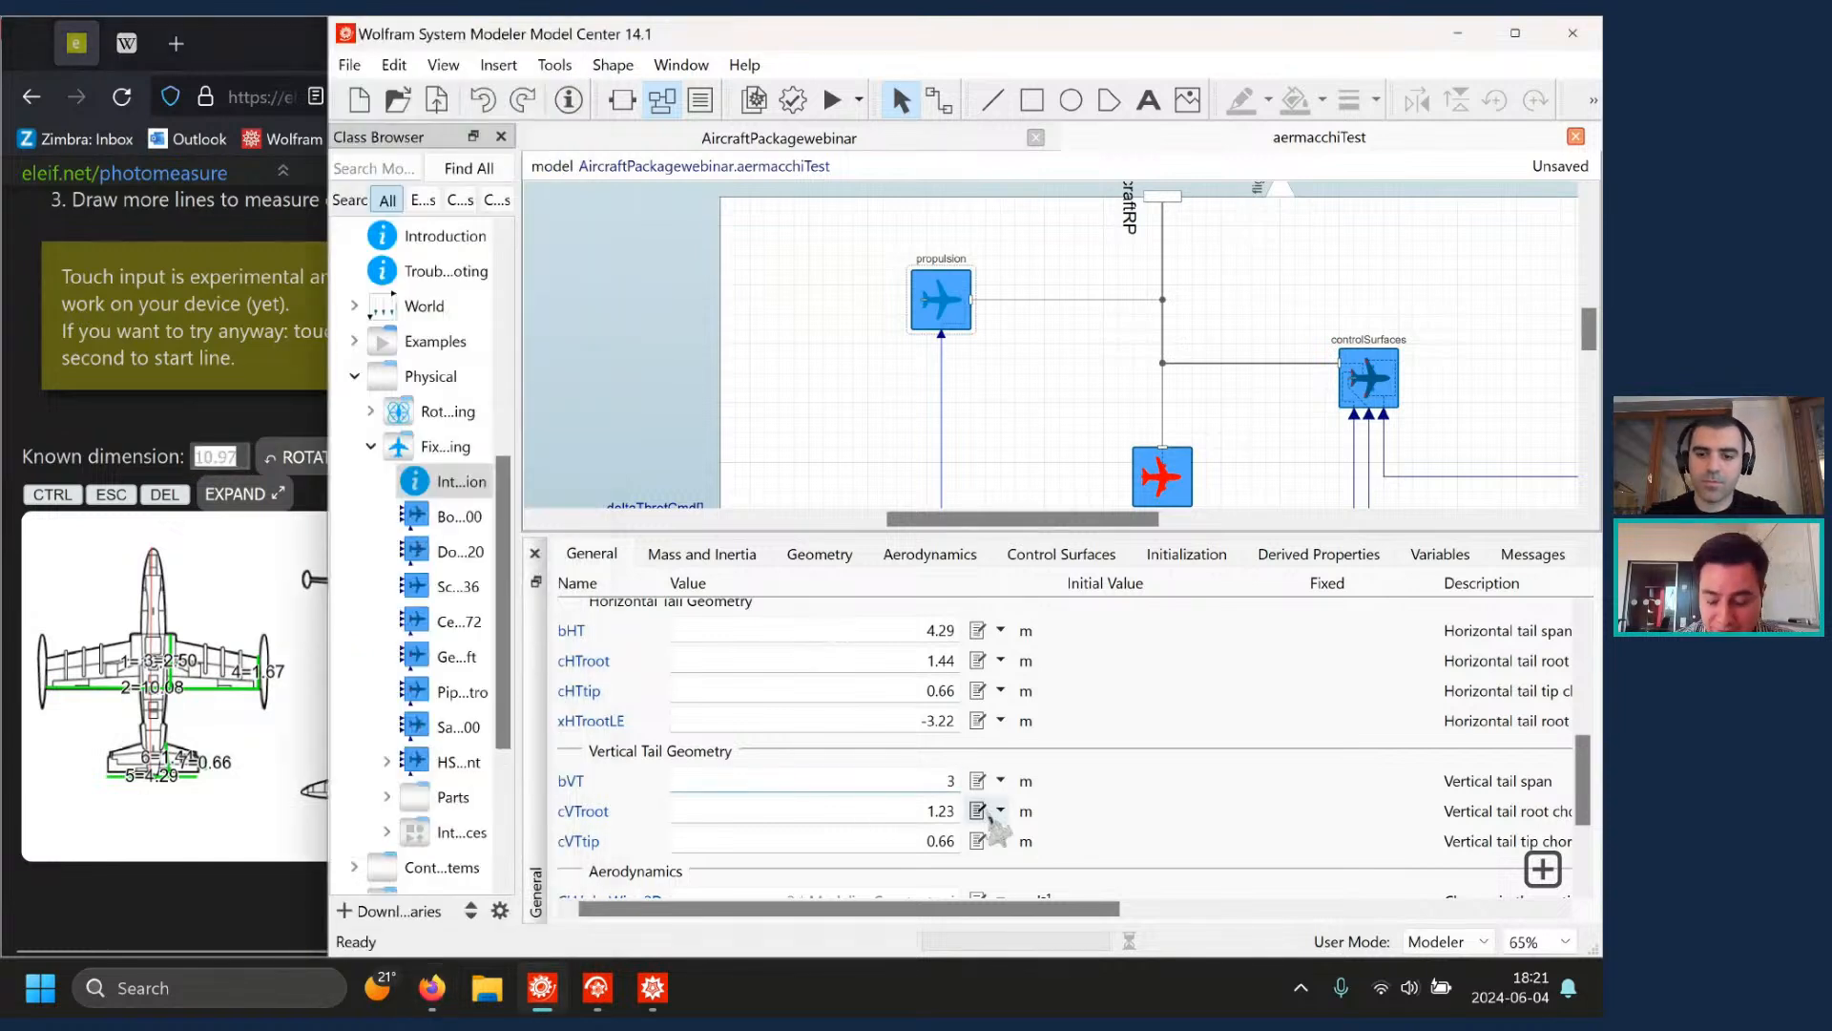
pyautogui.write('1.73')
pyautogui.click(1000, 780)
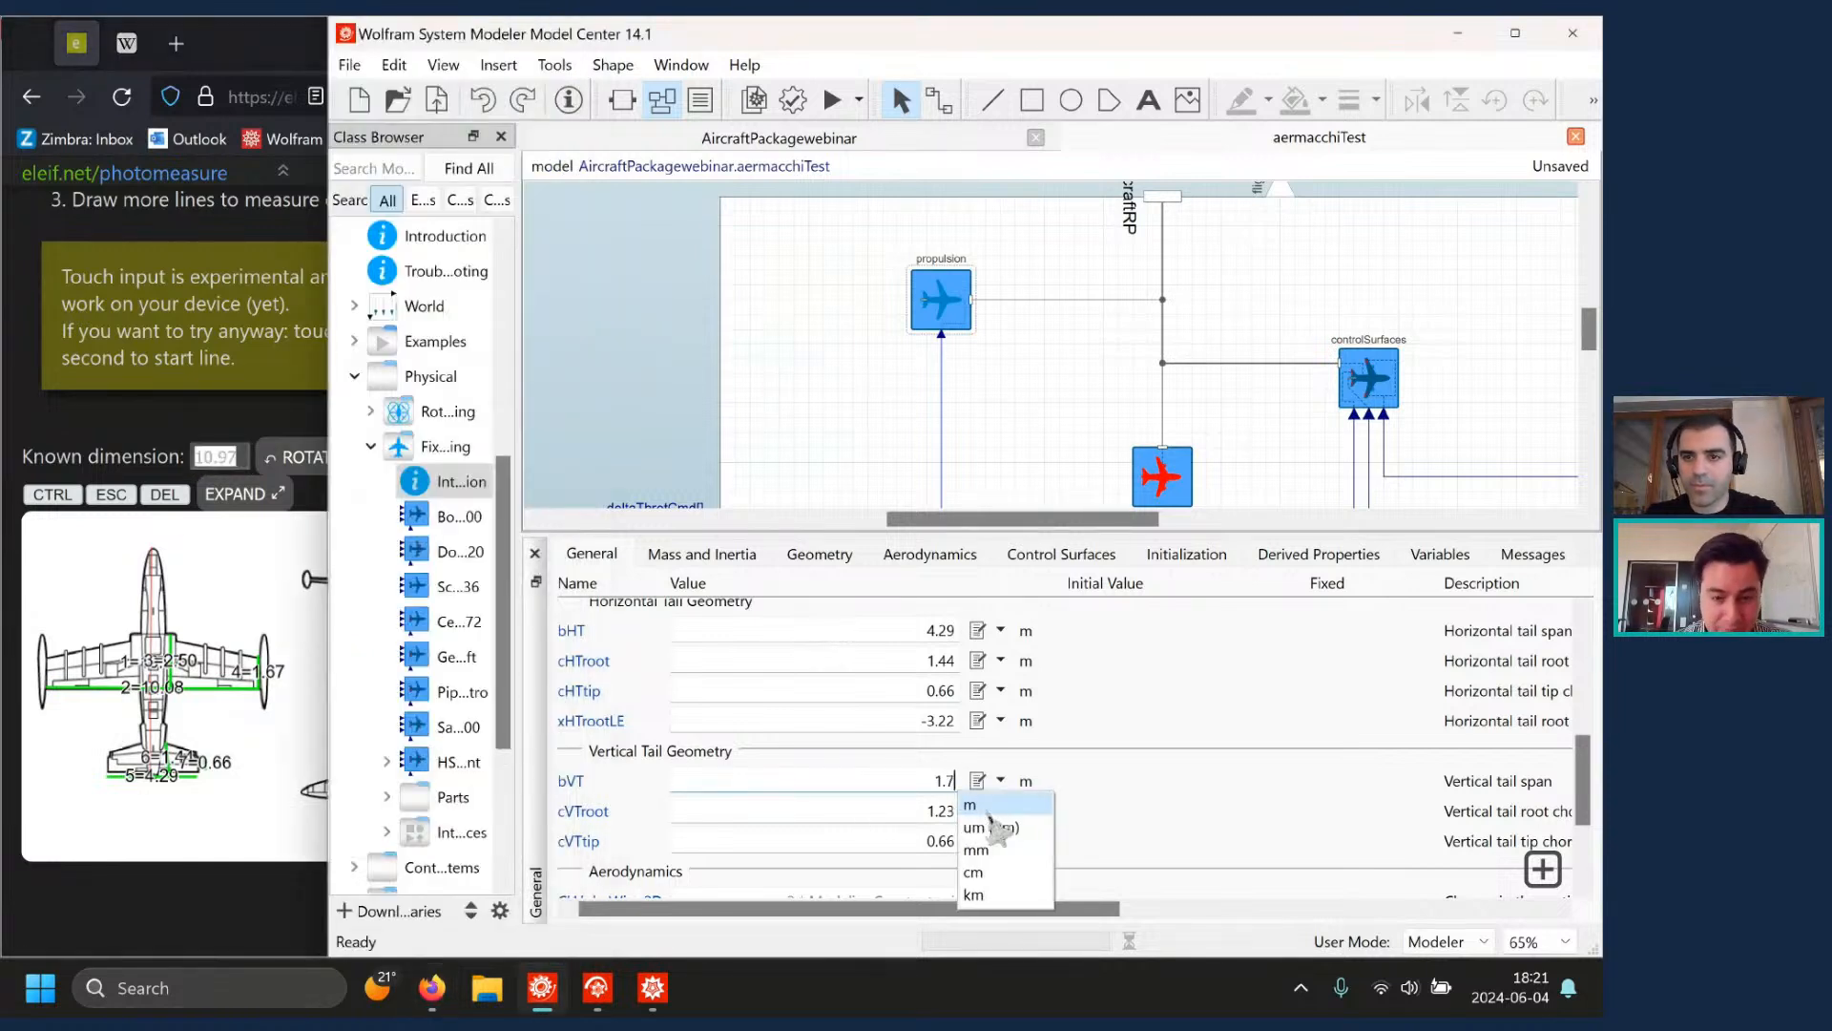
# - Measure the vertical tail root chord in the side view and set cVTroot to 2.09 m
pyautogui.click(143, 733)
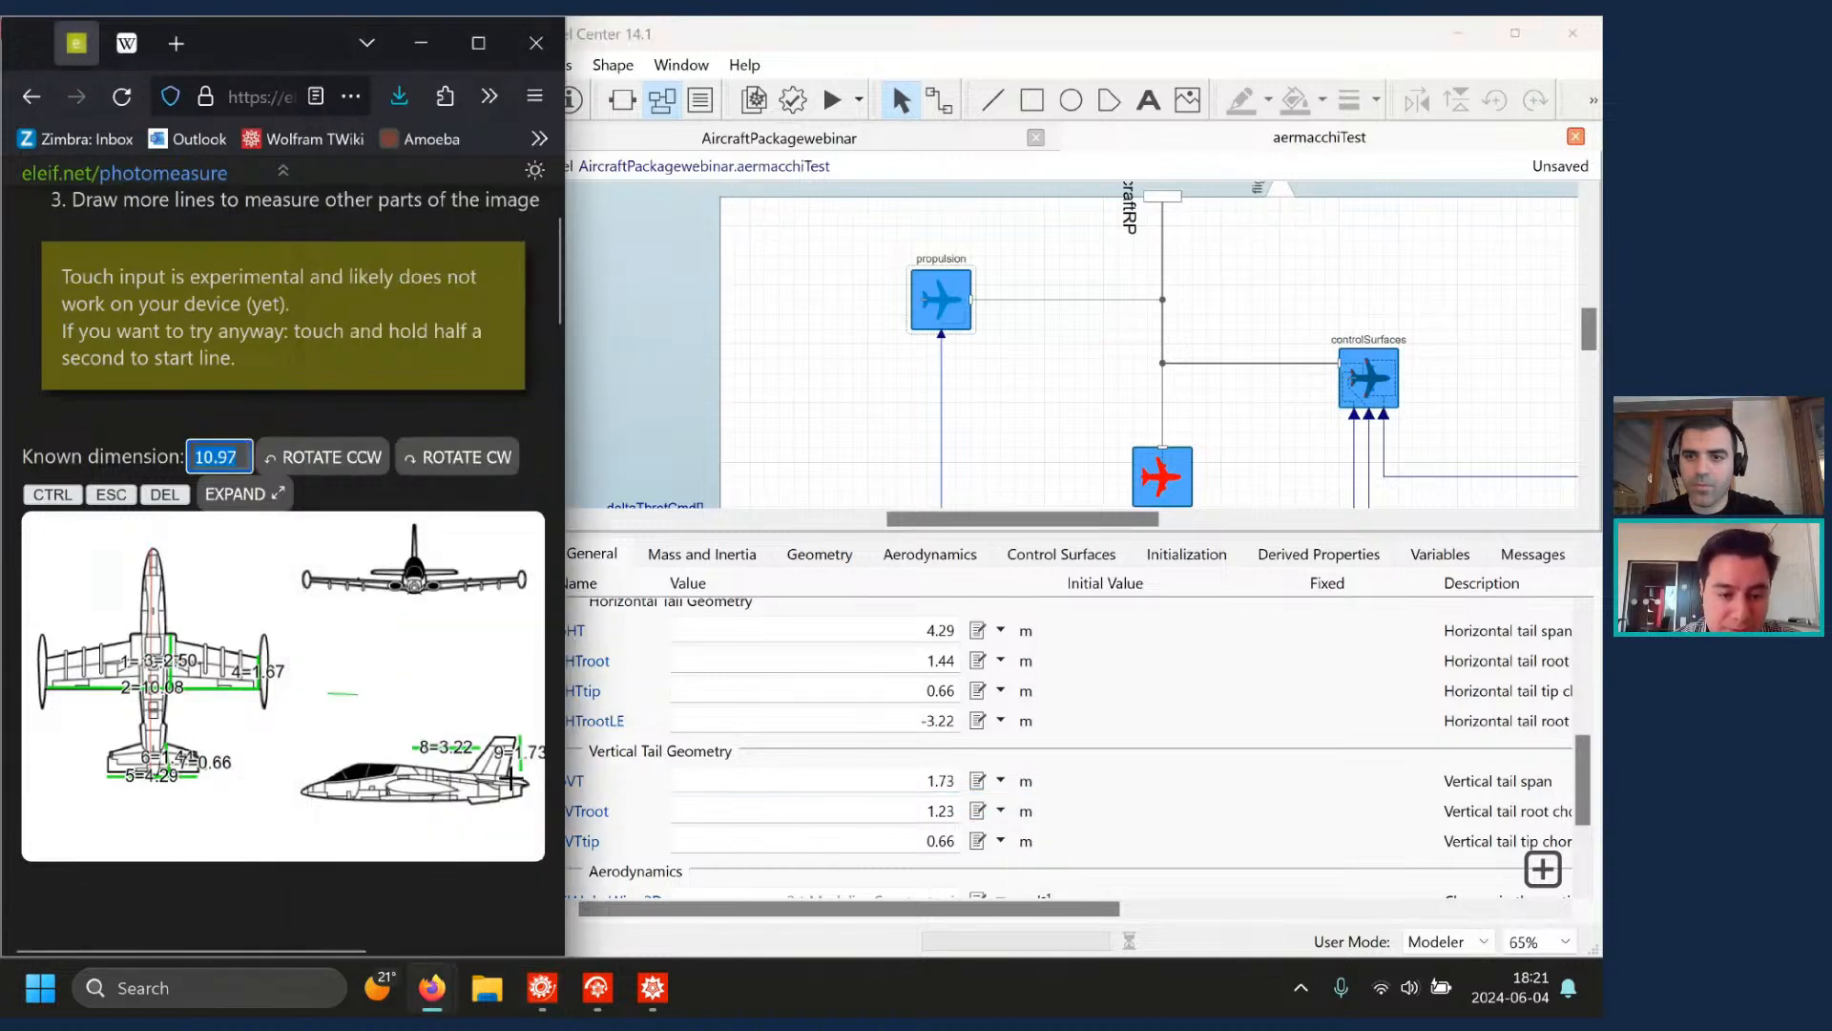
pyautogui.doubleClick(902, 810)
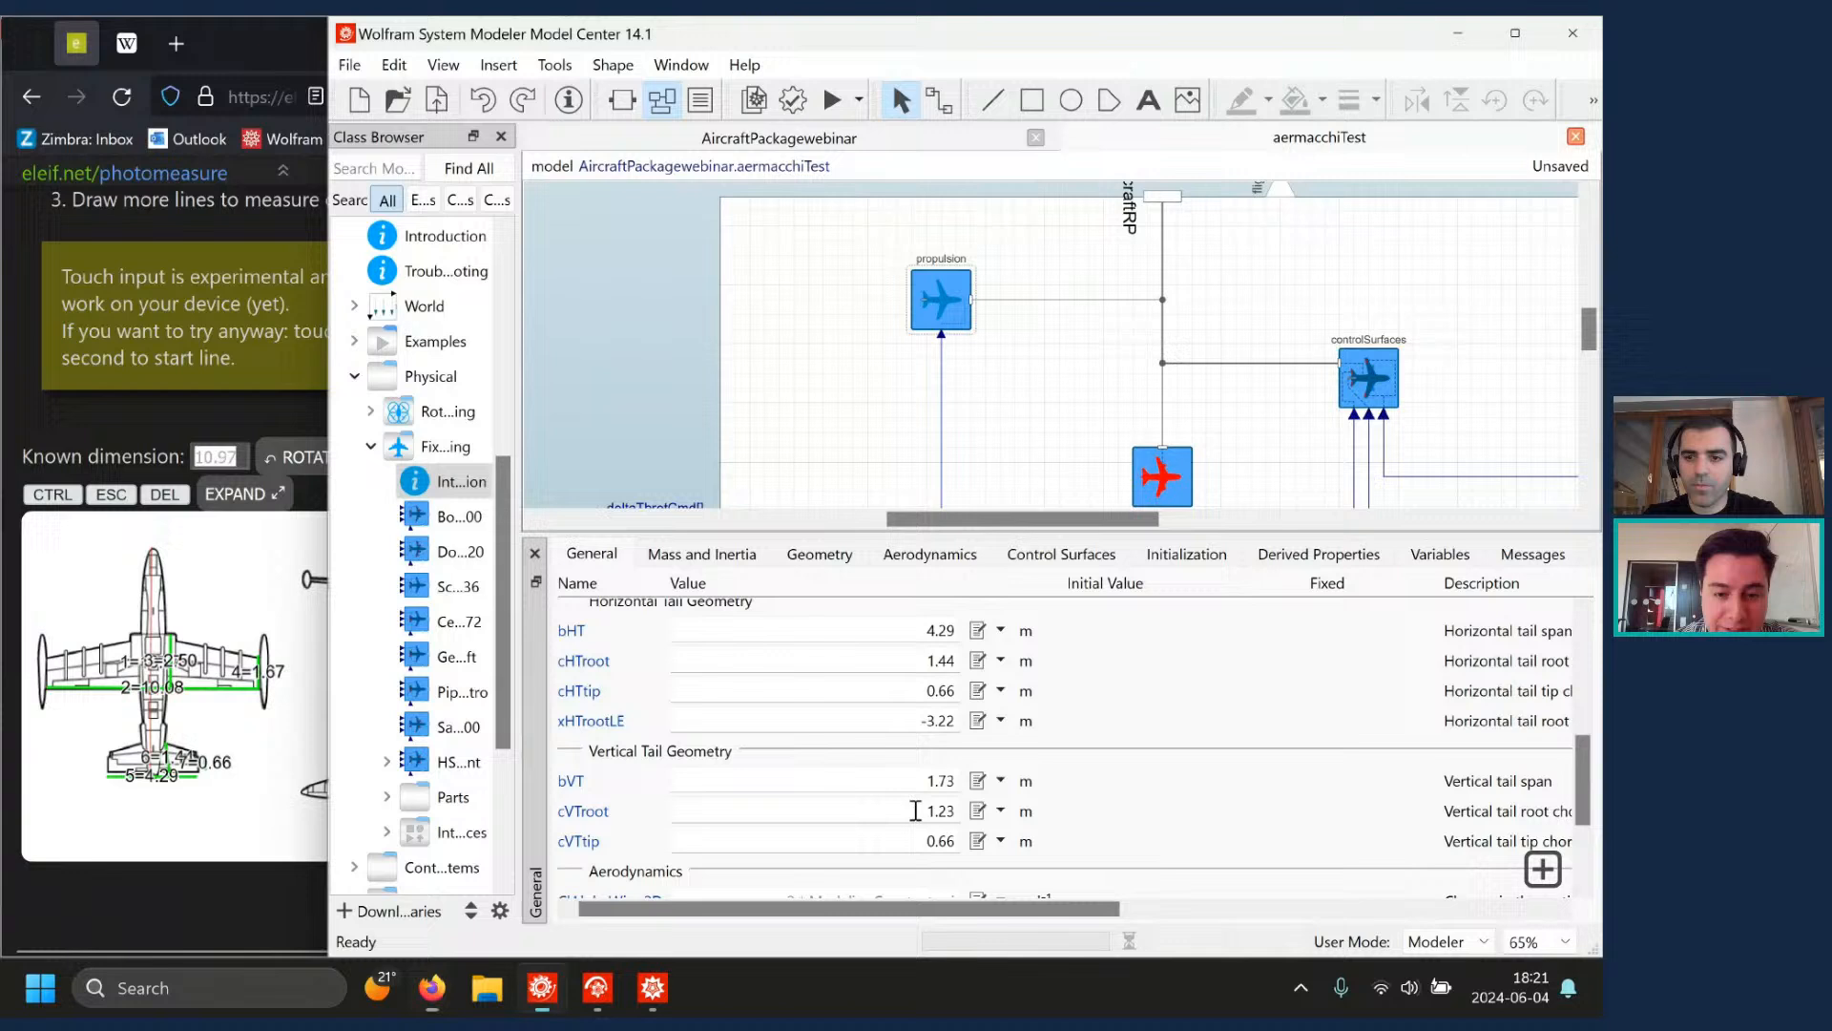
pyautogui.write('2.09')
pyautogui.click(1000, 812)
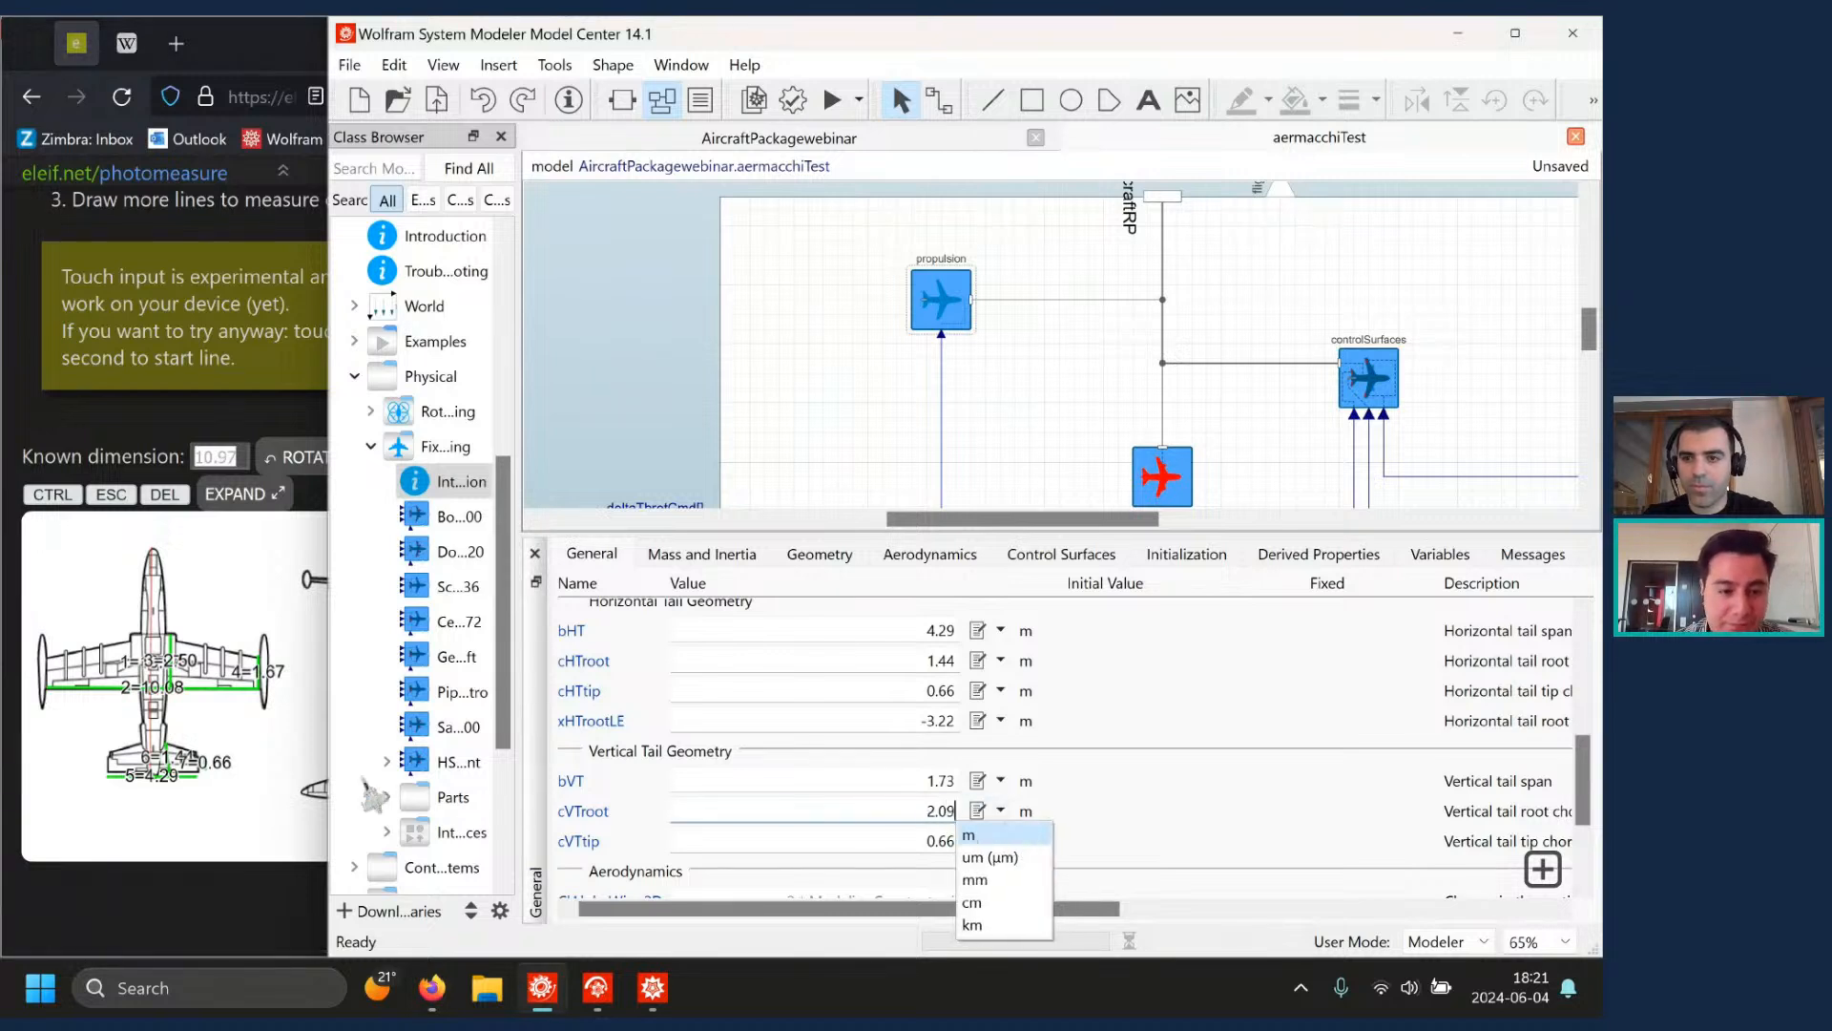
# - Measure the vertical tail tip chord in the side view and set cVTtip to 1.25 m
pyautogui.click(281, 776)
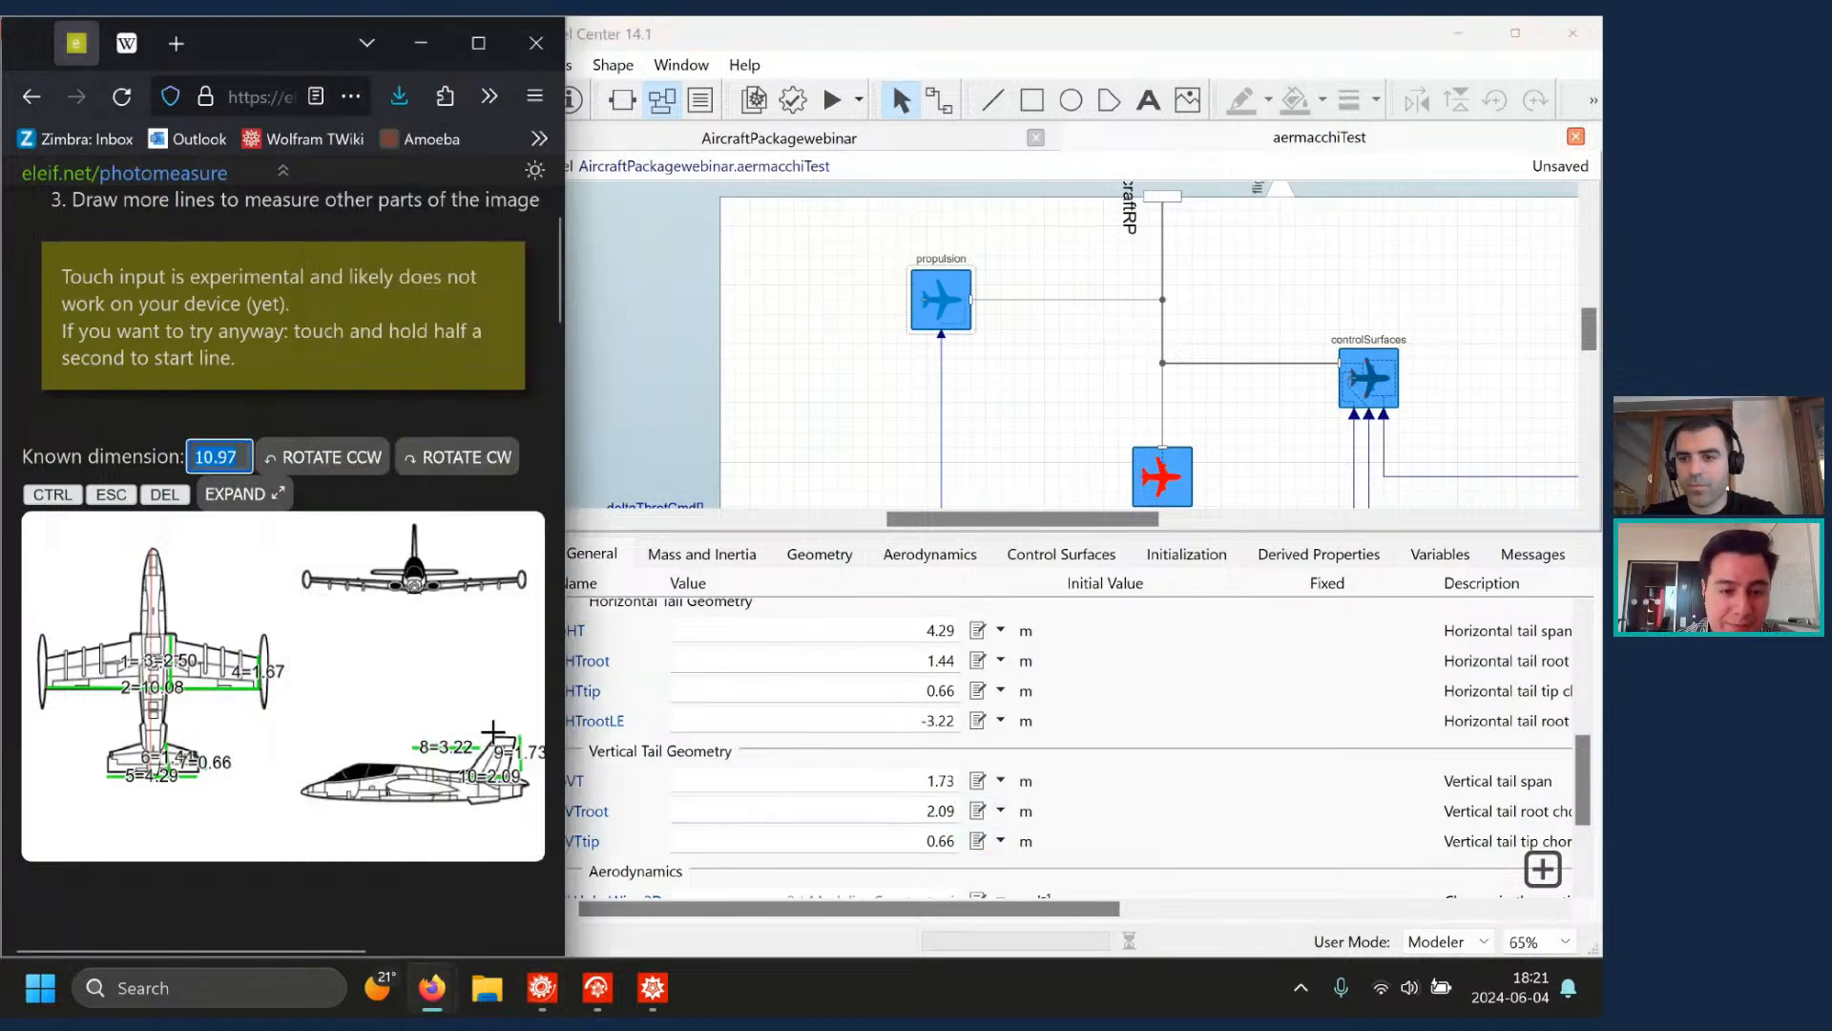
pyautogui.moveTo(492, 732); pyautogui.dragTo(519, 734)
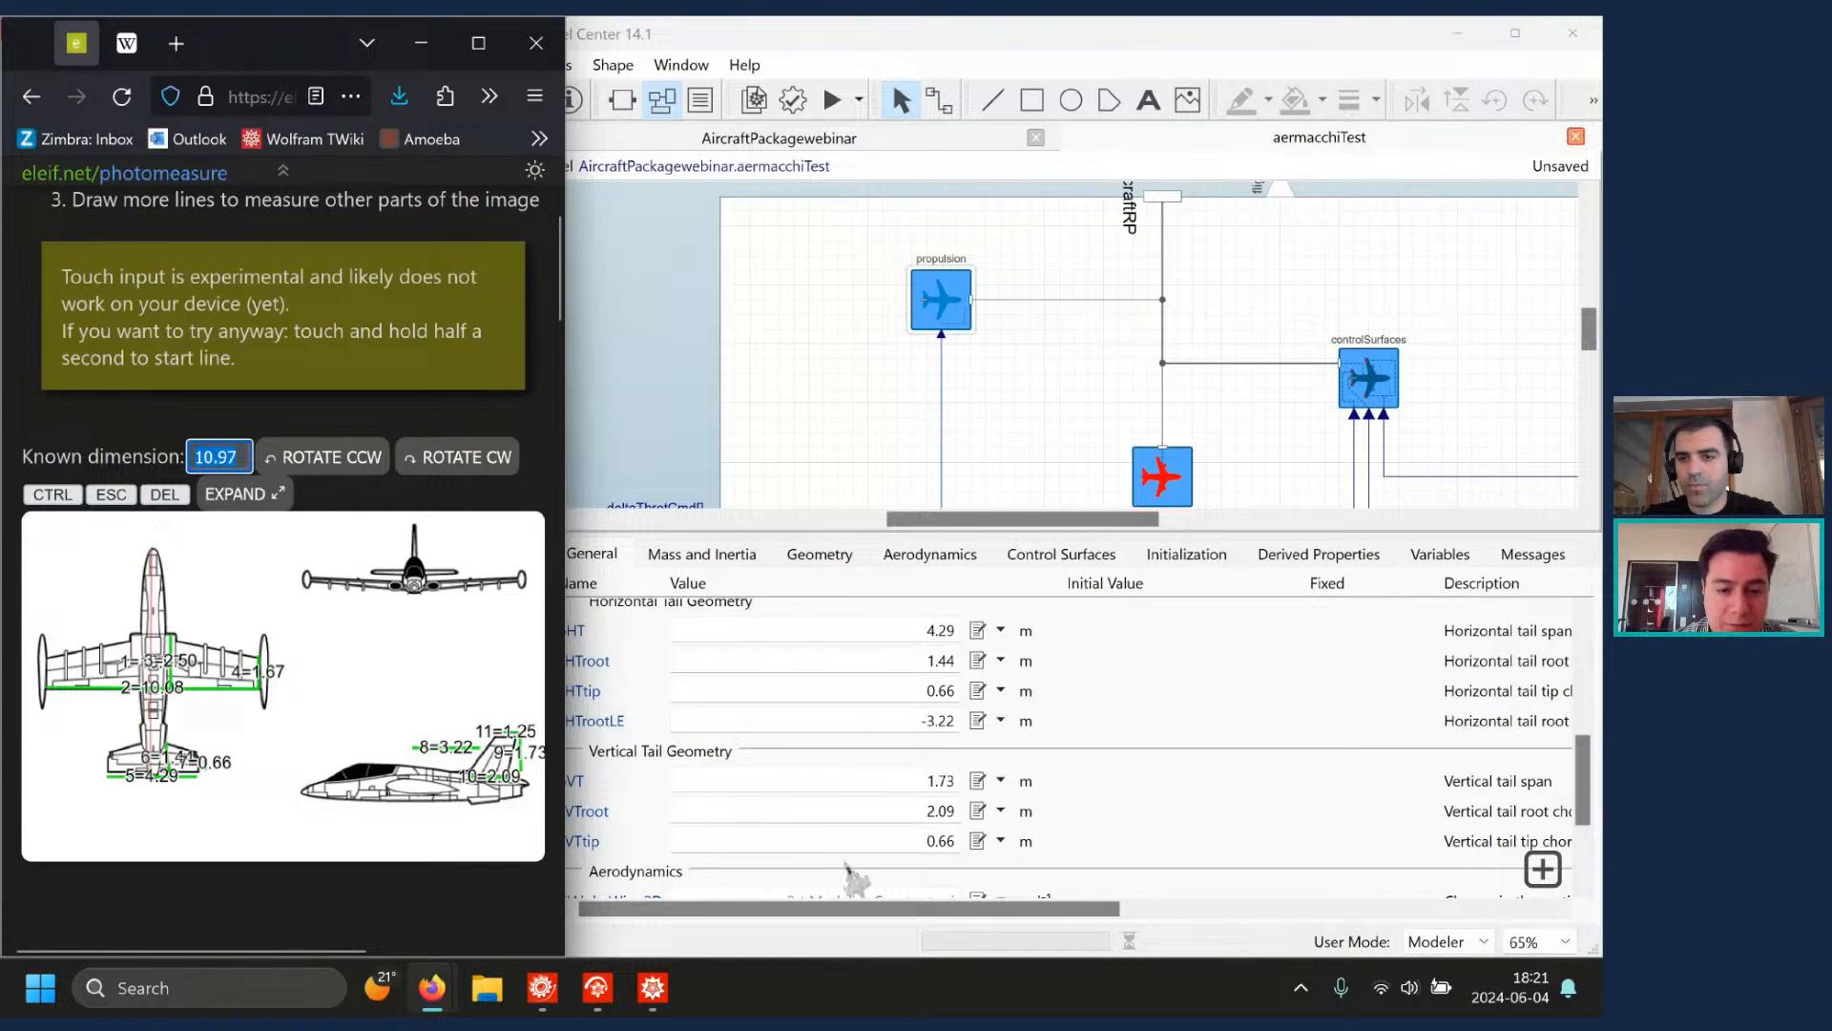
pyautogui.click(904, 843)
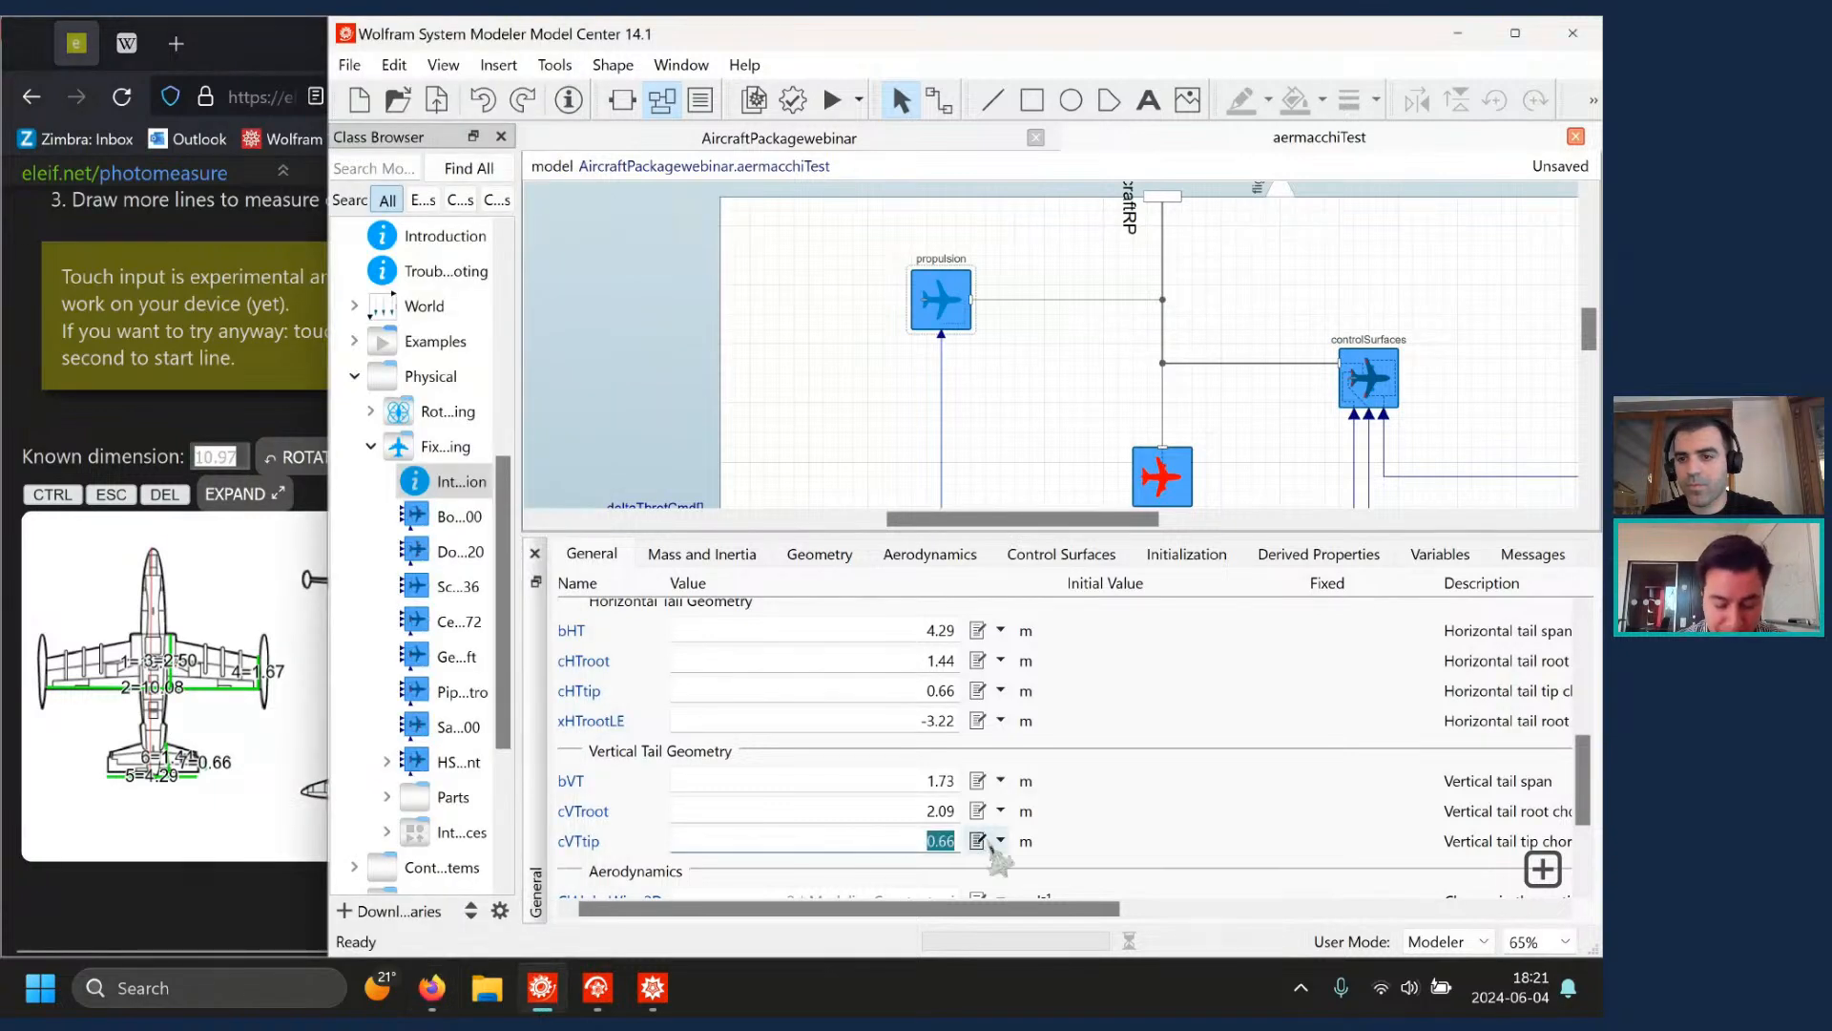
pyautogui.write('1.25')
pyautogui.click(1149, 846)
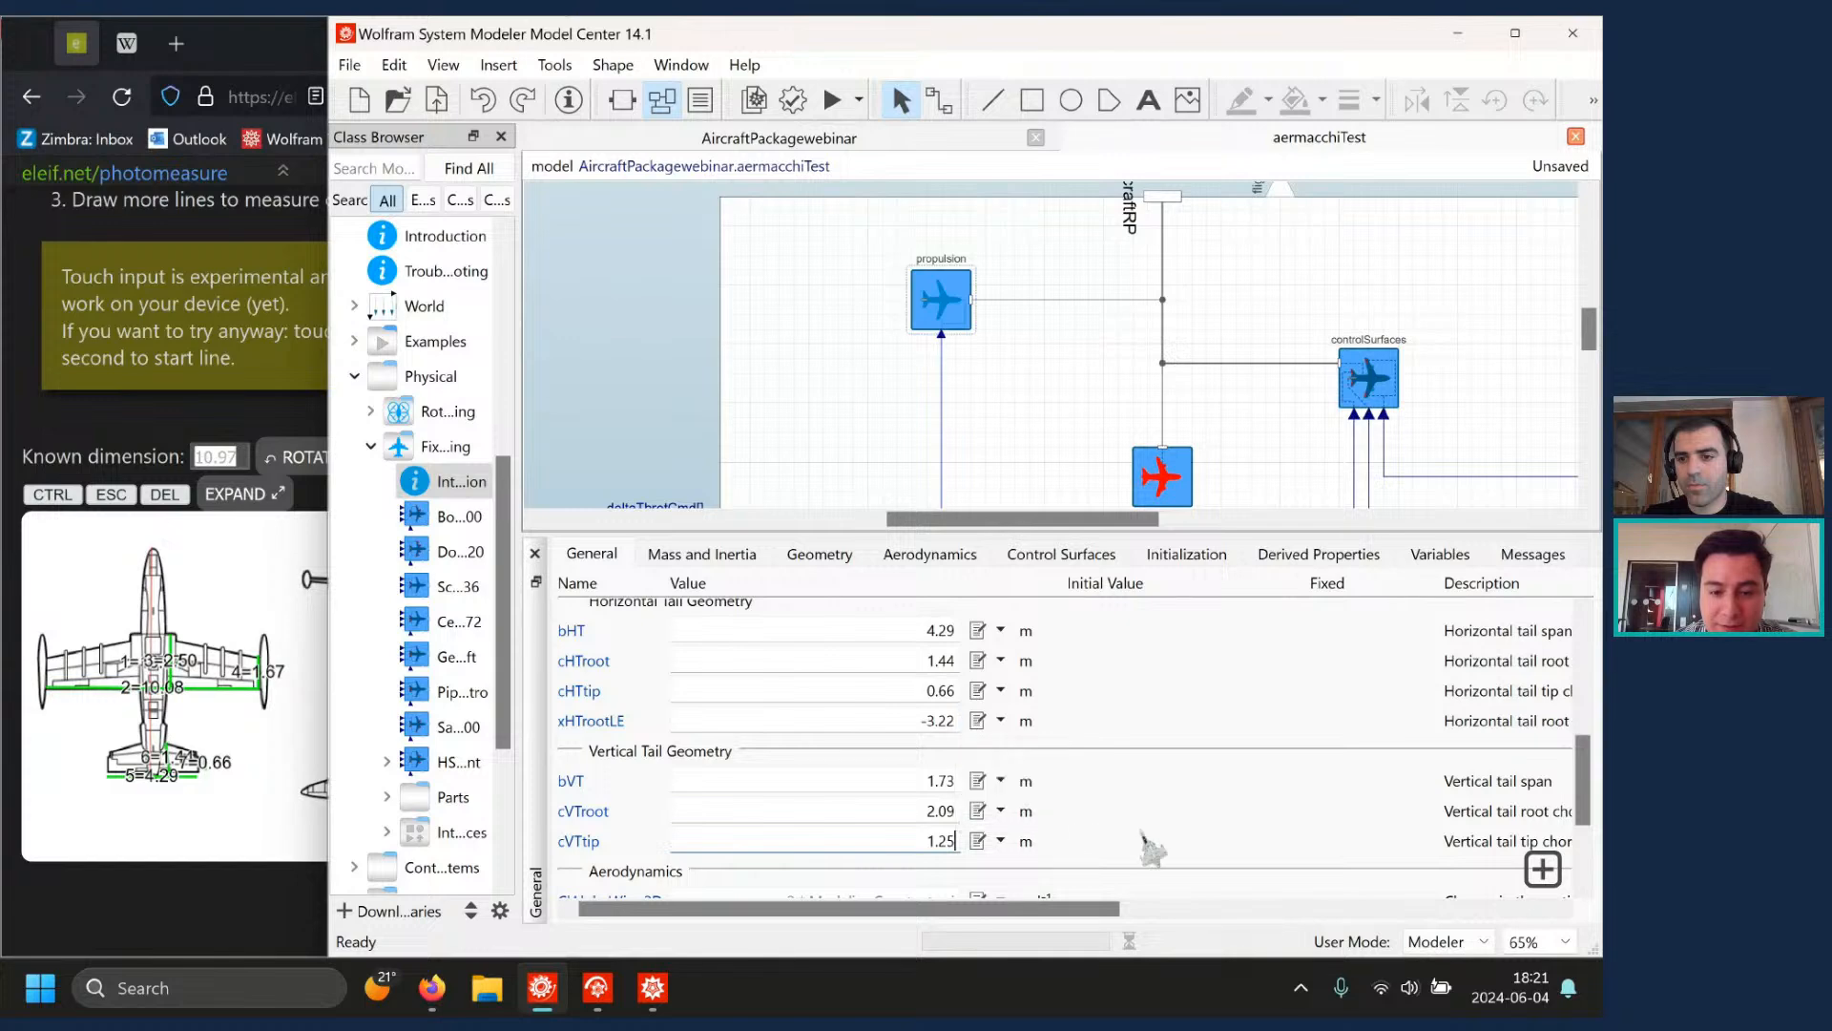
# - Check the airfoil in the published MB-339A specifications and clear alpha0Wing2D to restore its default of 0°
pyautogui.scroll(-2, 1149, 830)
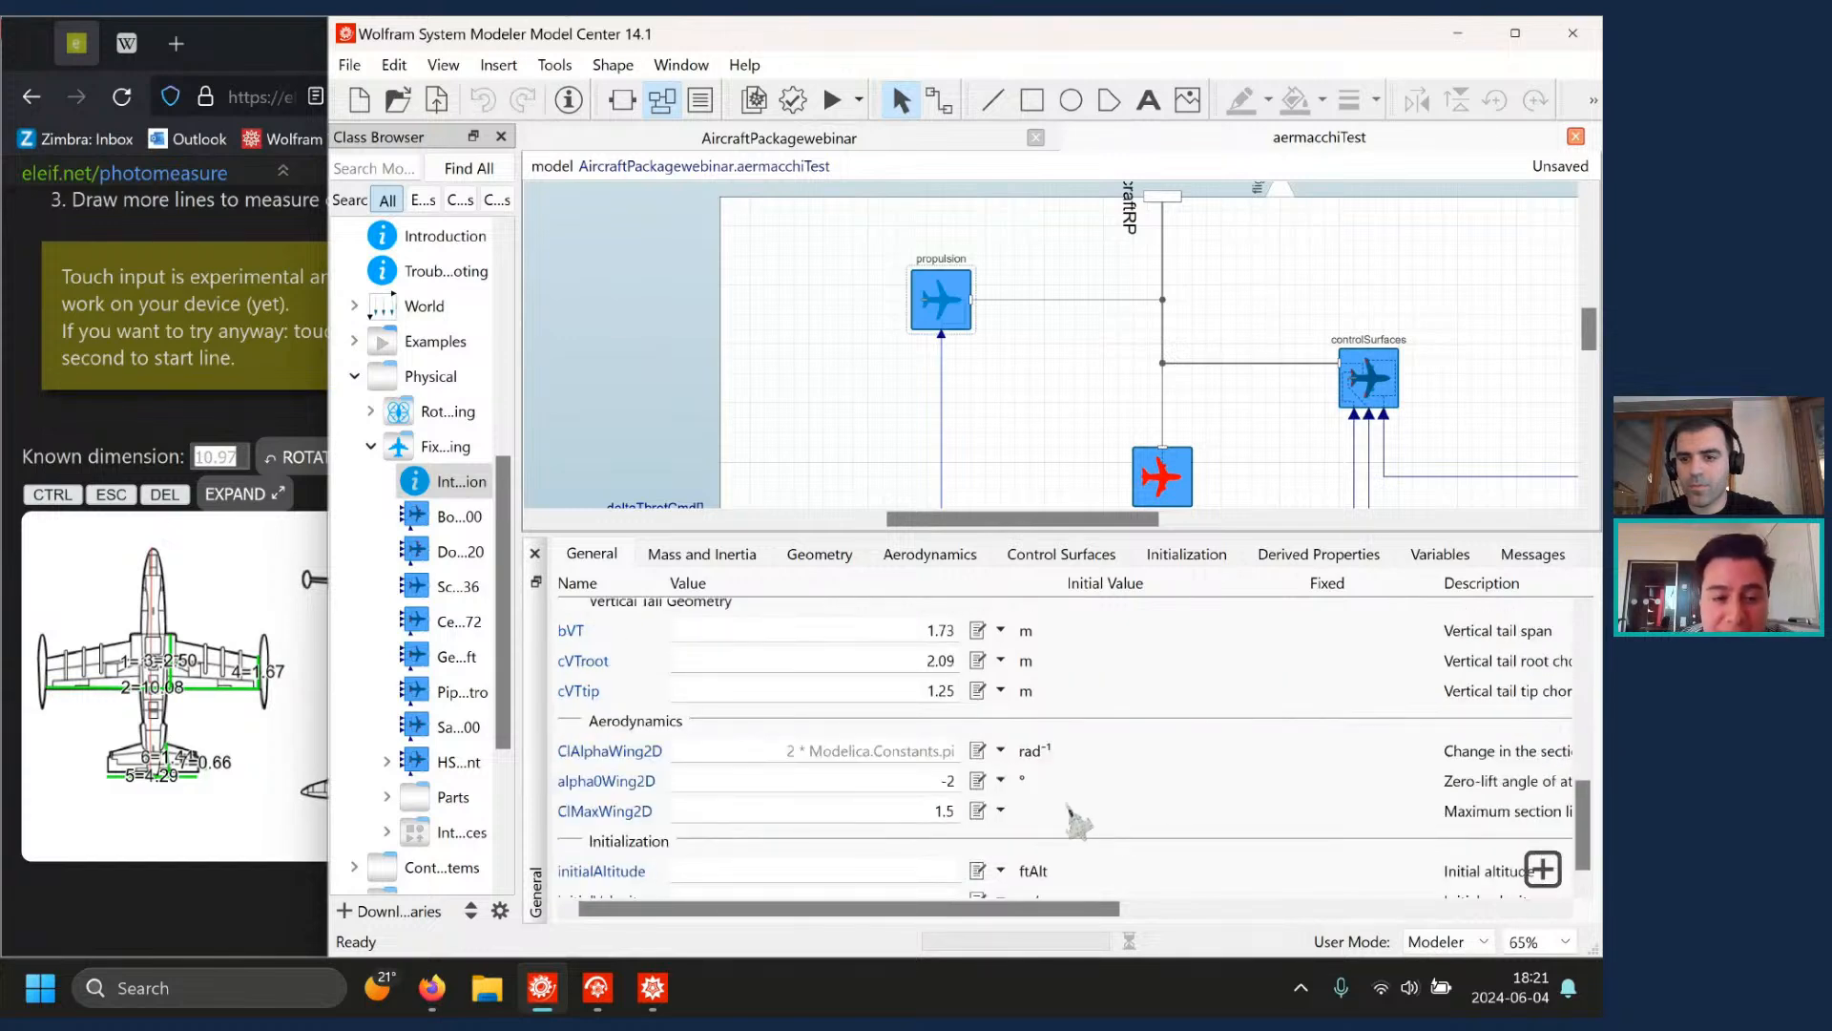
pyautogui.click(122, 50)
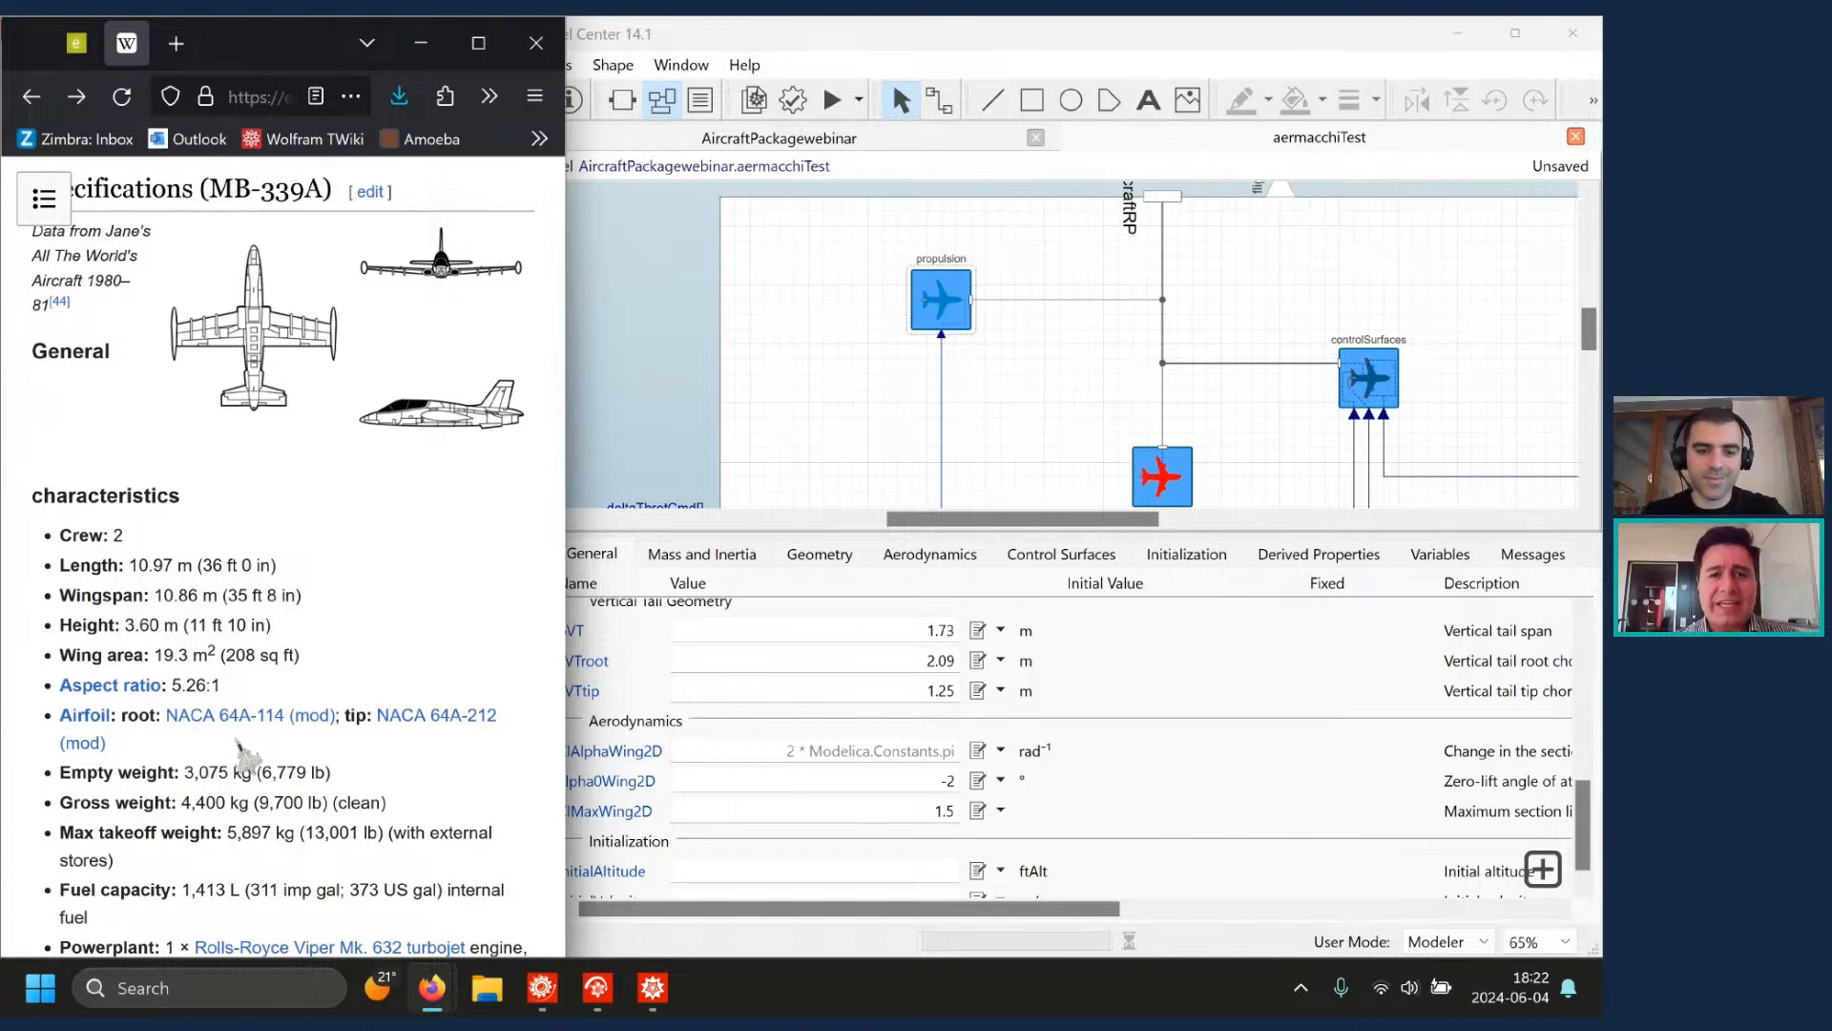
pyautogui.click(729, 750)
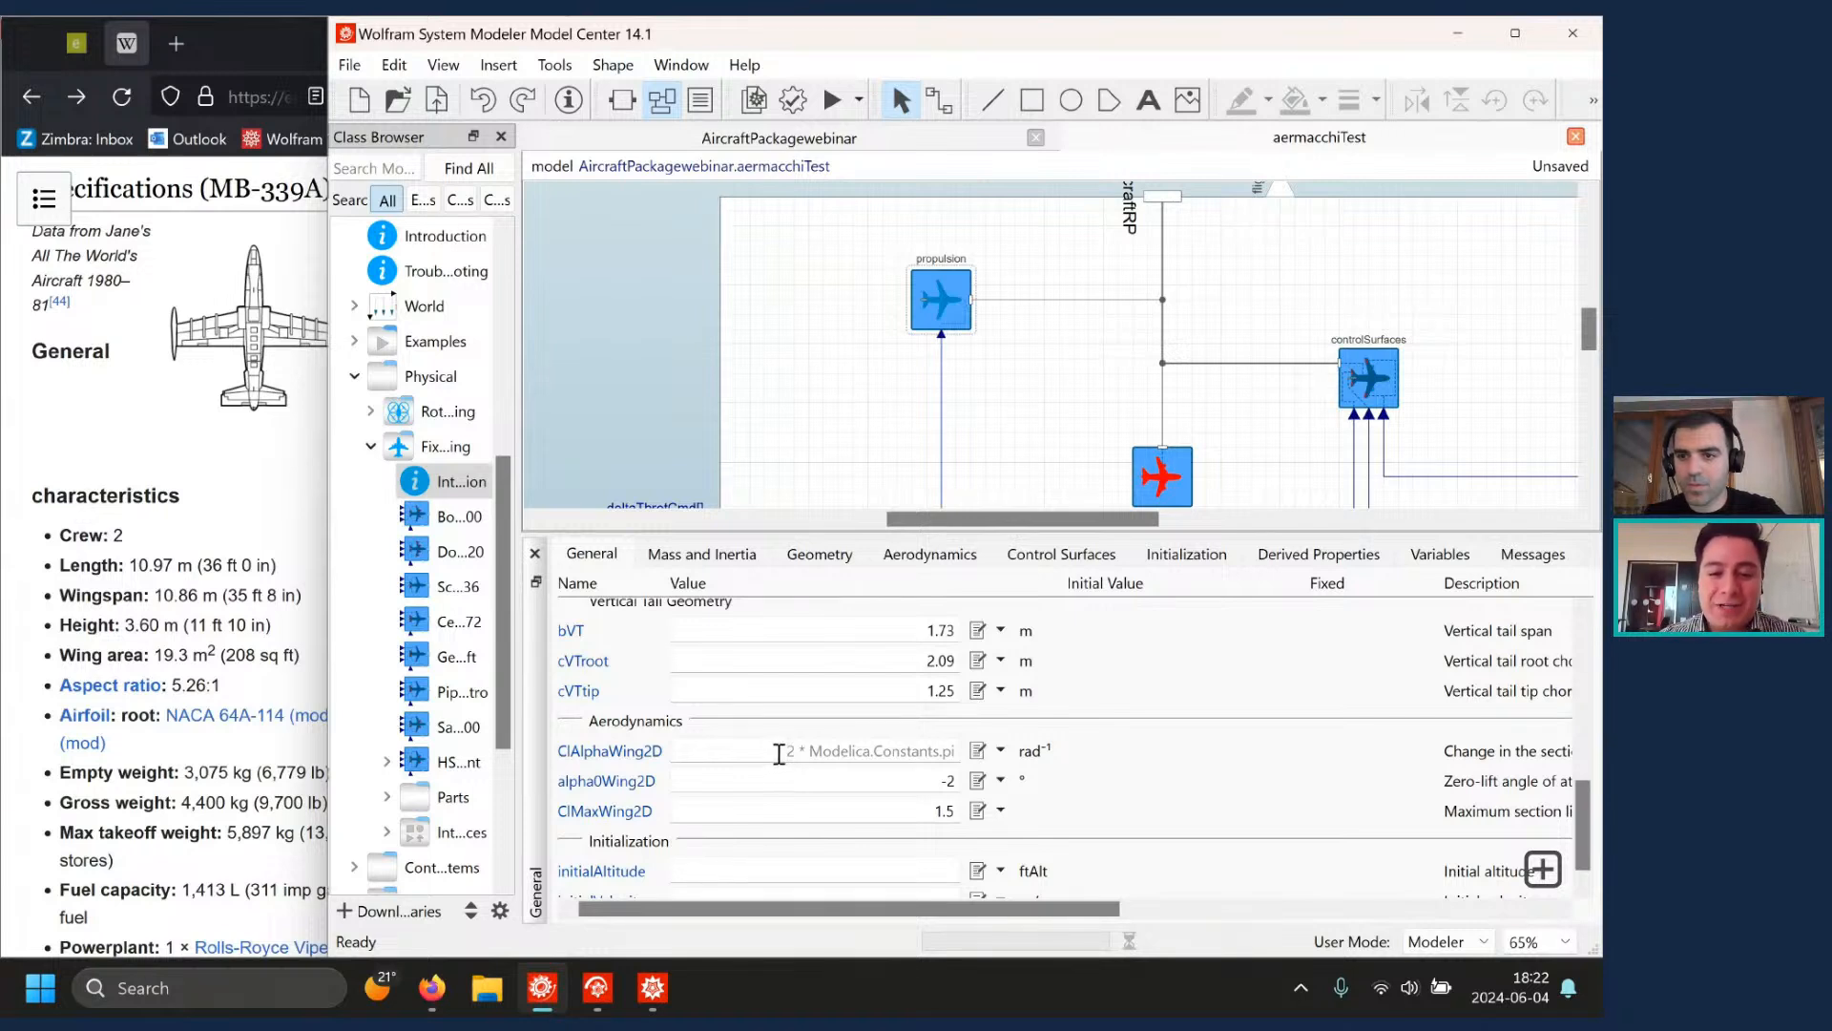
pyautogui.moveTo(775, 755); pyautogui.dragTo(957, 756)
pyautogui.click(882, 780)
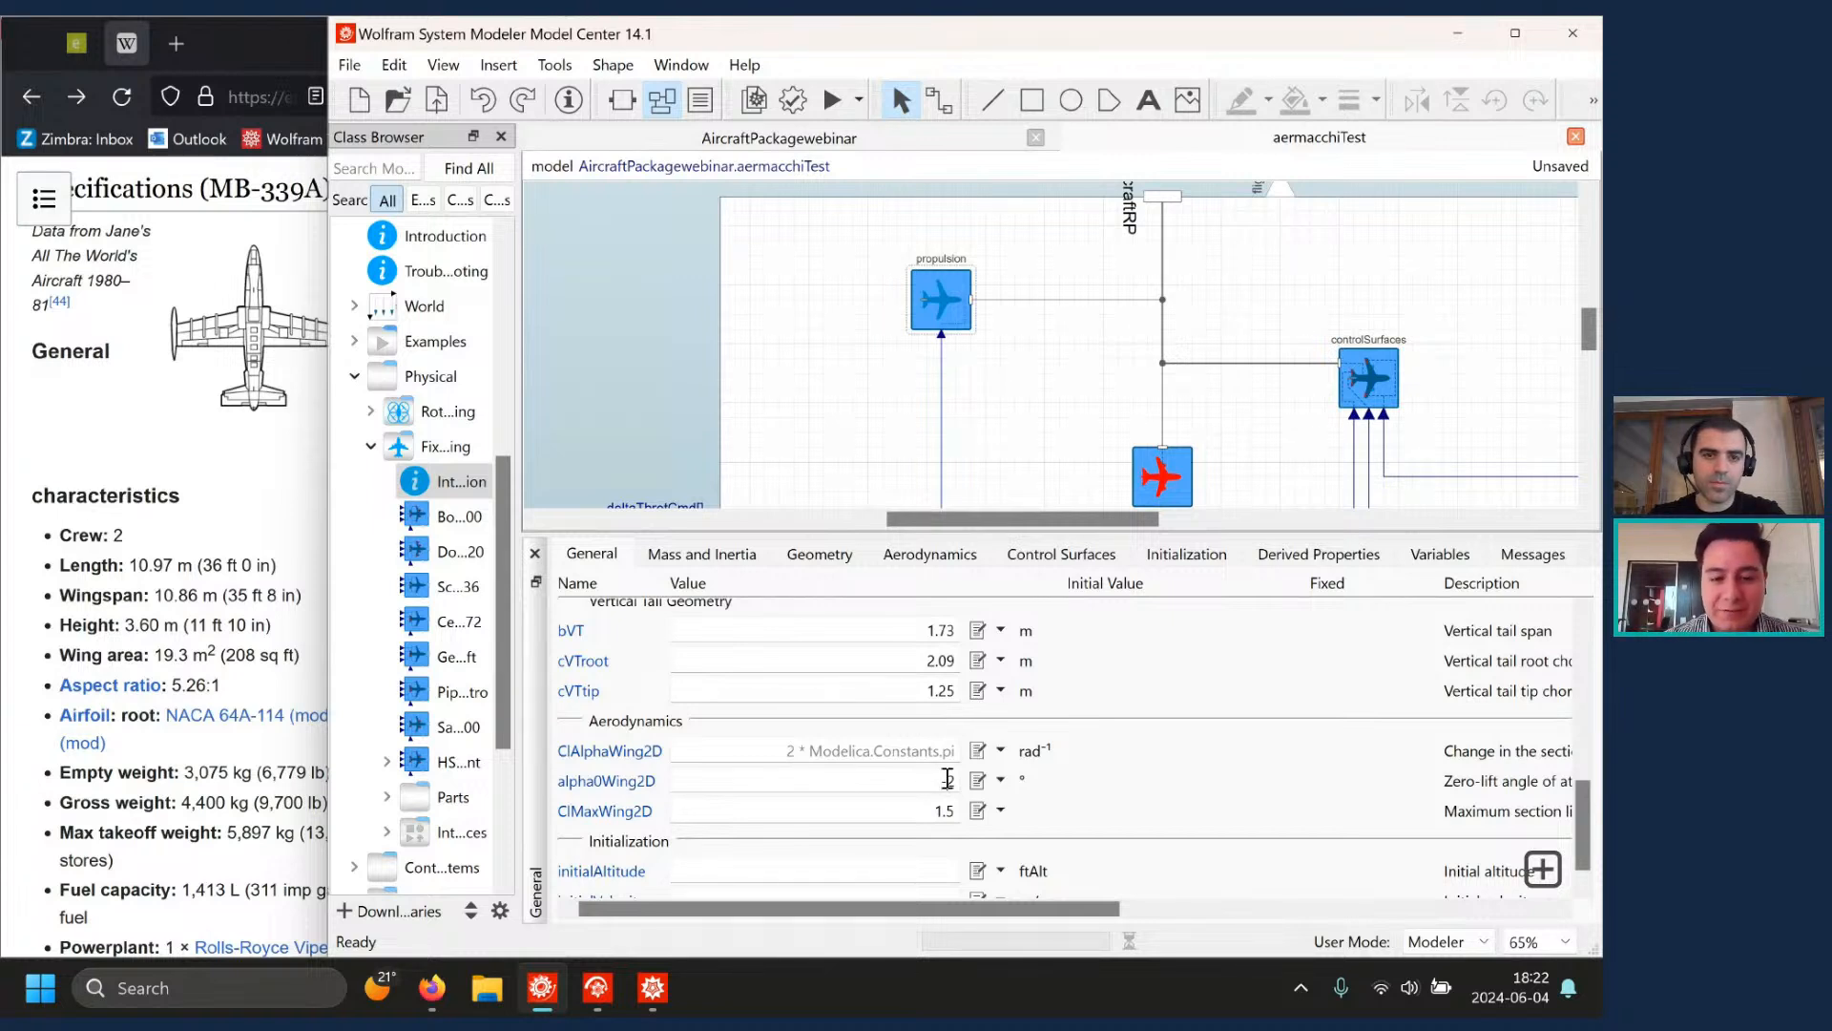
pyautogui.moveTo(939, 780); pyautogui.dragTo(977, 790)
pyautogui.press('BackSpace')
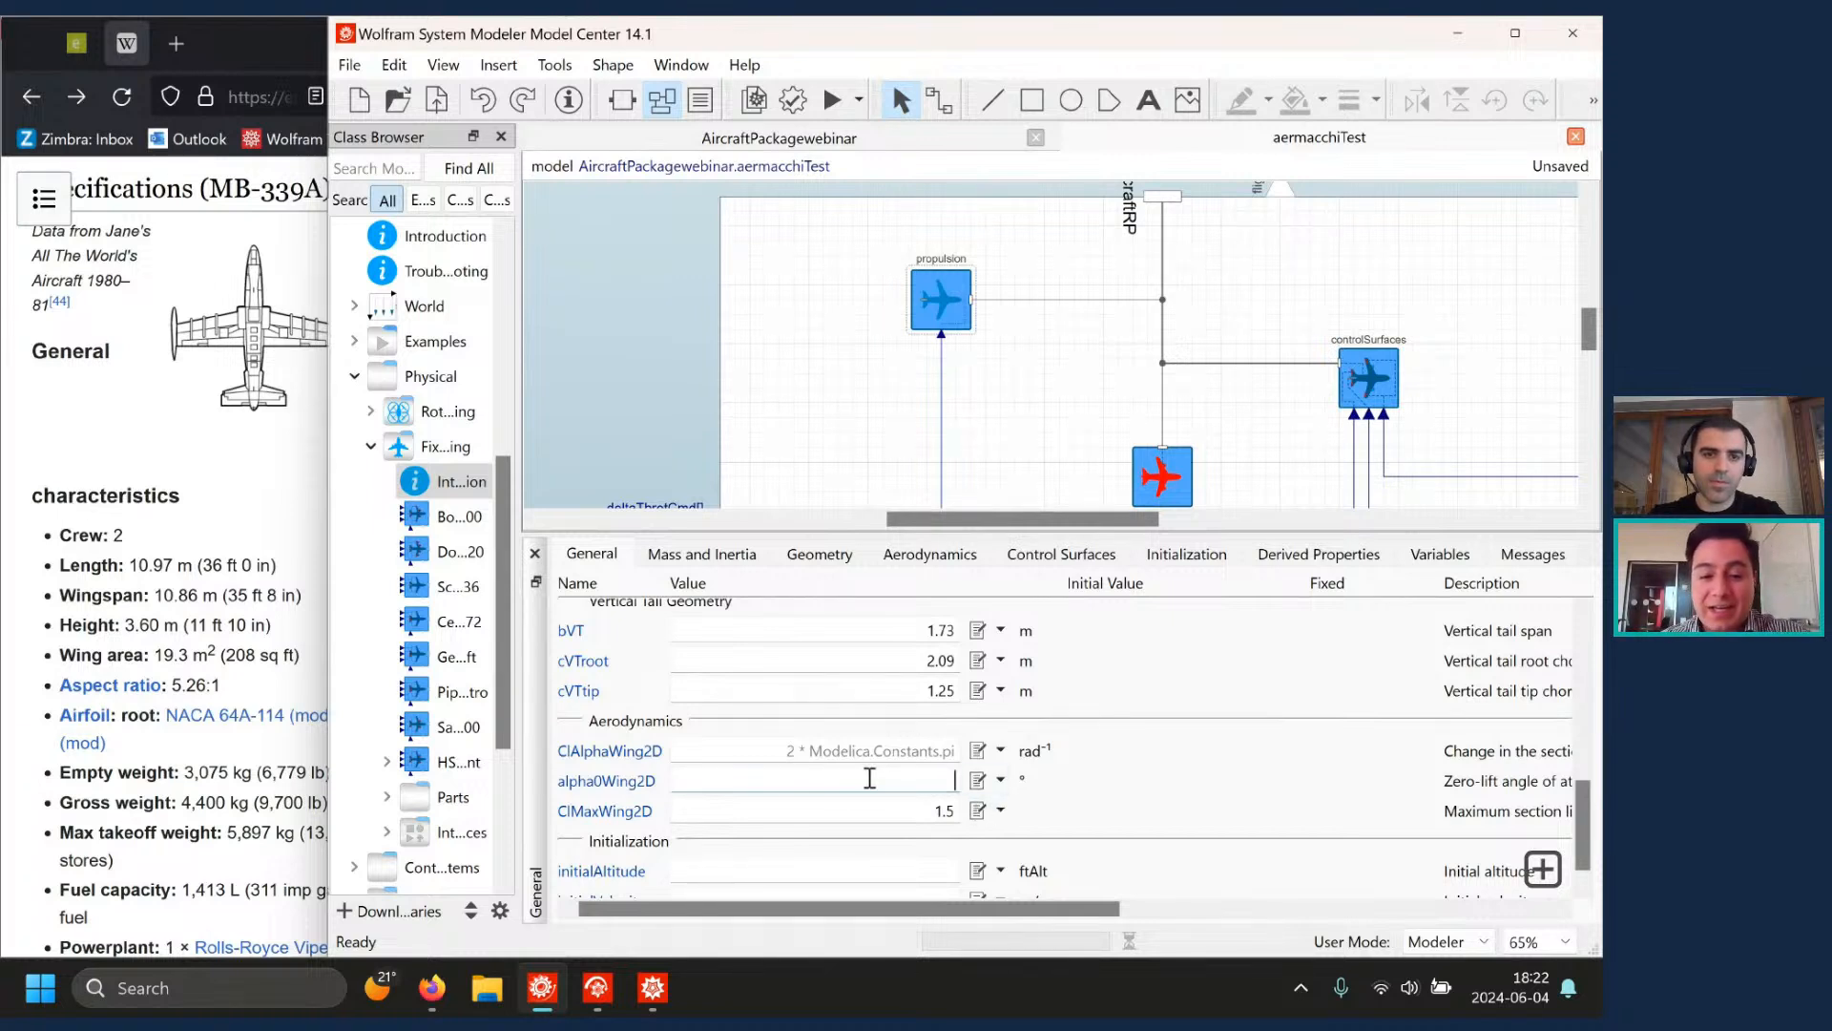
pyautogui.click(759, 753)
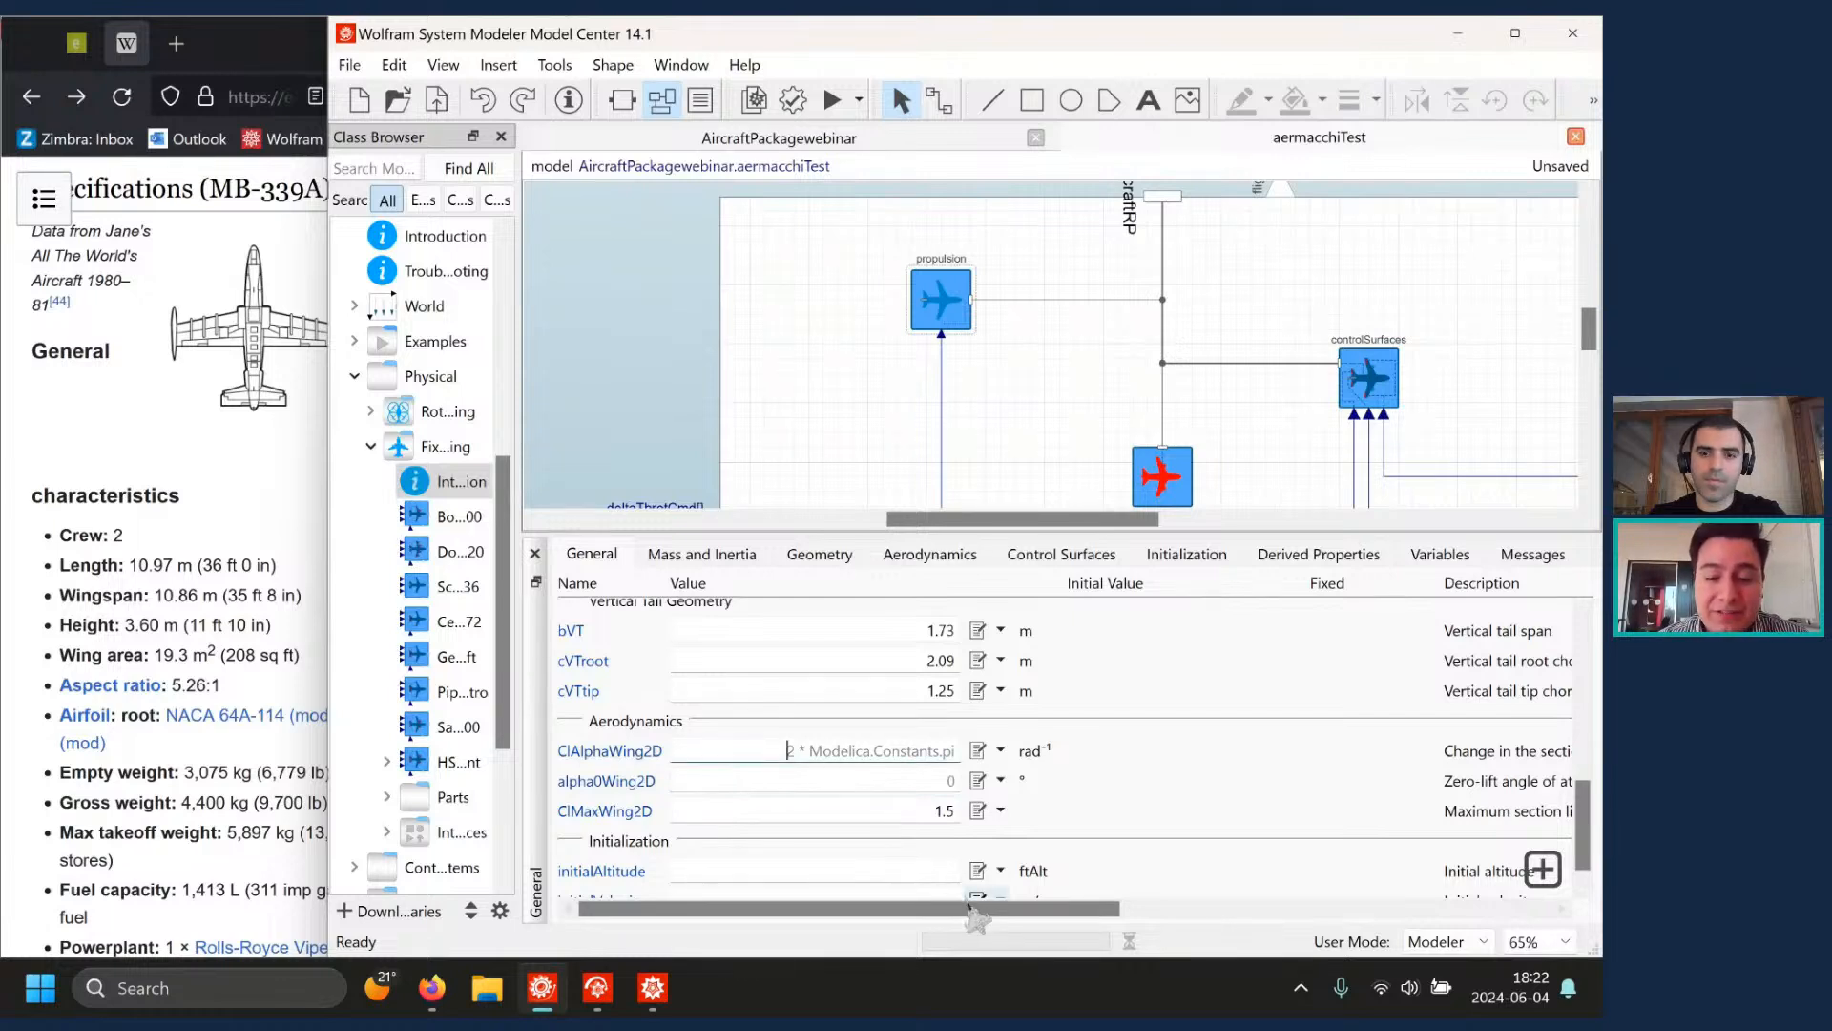
pyautogui.moveTo(975, 914)
pyautogui.mouseDown()
pyautogui.moveTo(1107, 912)
pyautogui.moveTo(973, 911)
pyautogui.mouseUp()
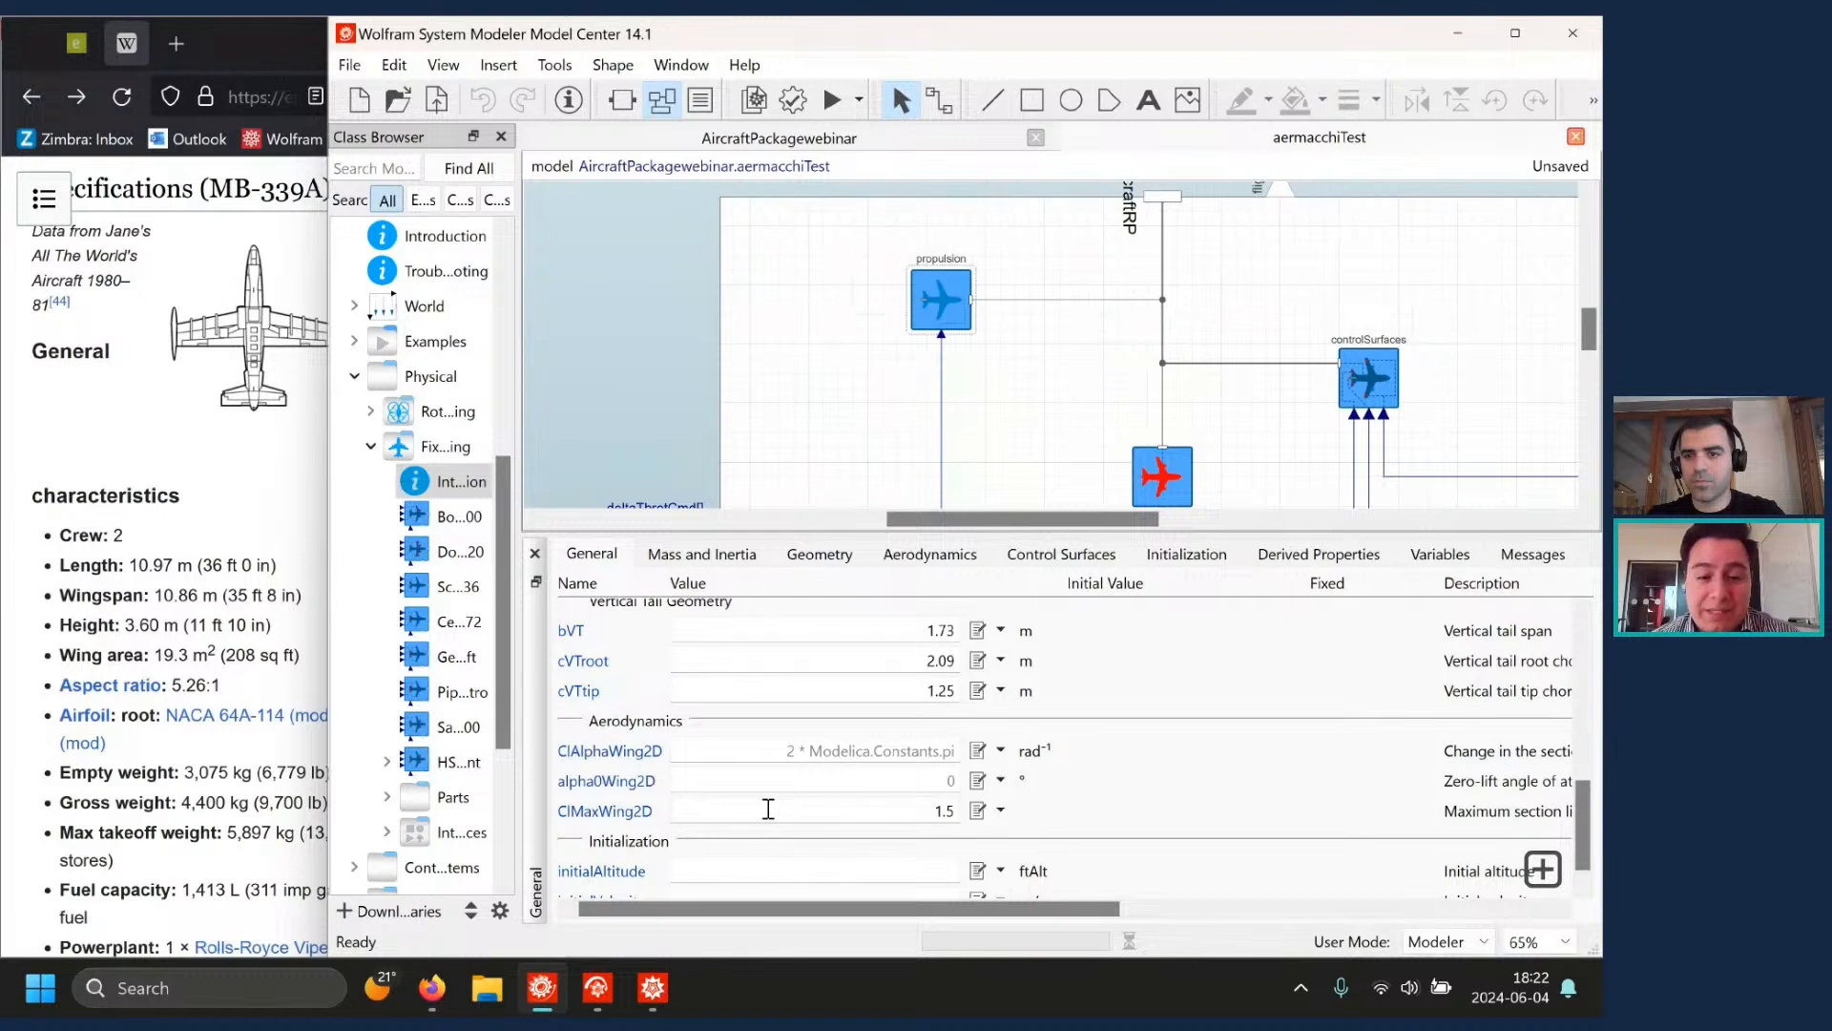
# - Clear the maximum section lift coefficient ClMaxWing2D to restore its default of 1.2
pyautogui.doubleClick(943, 810)
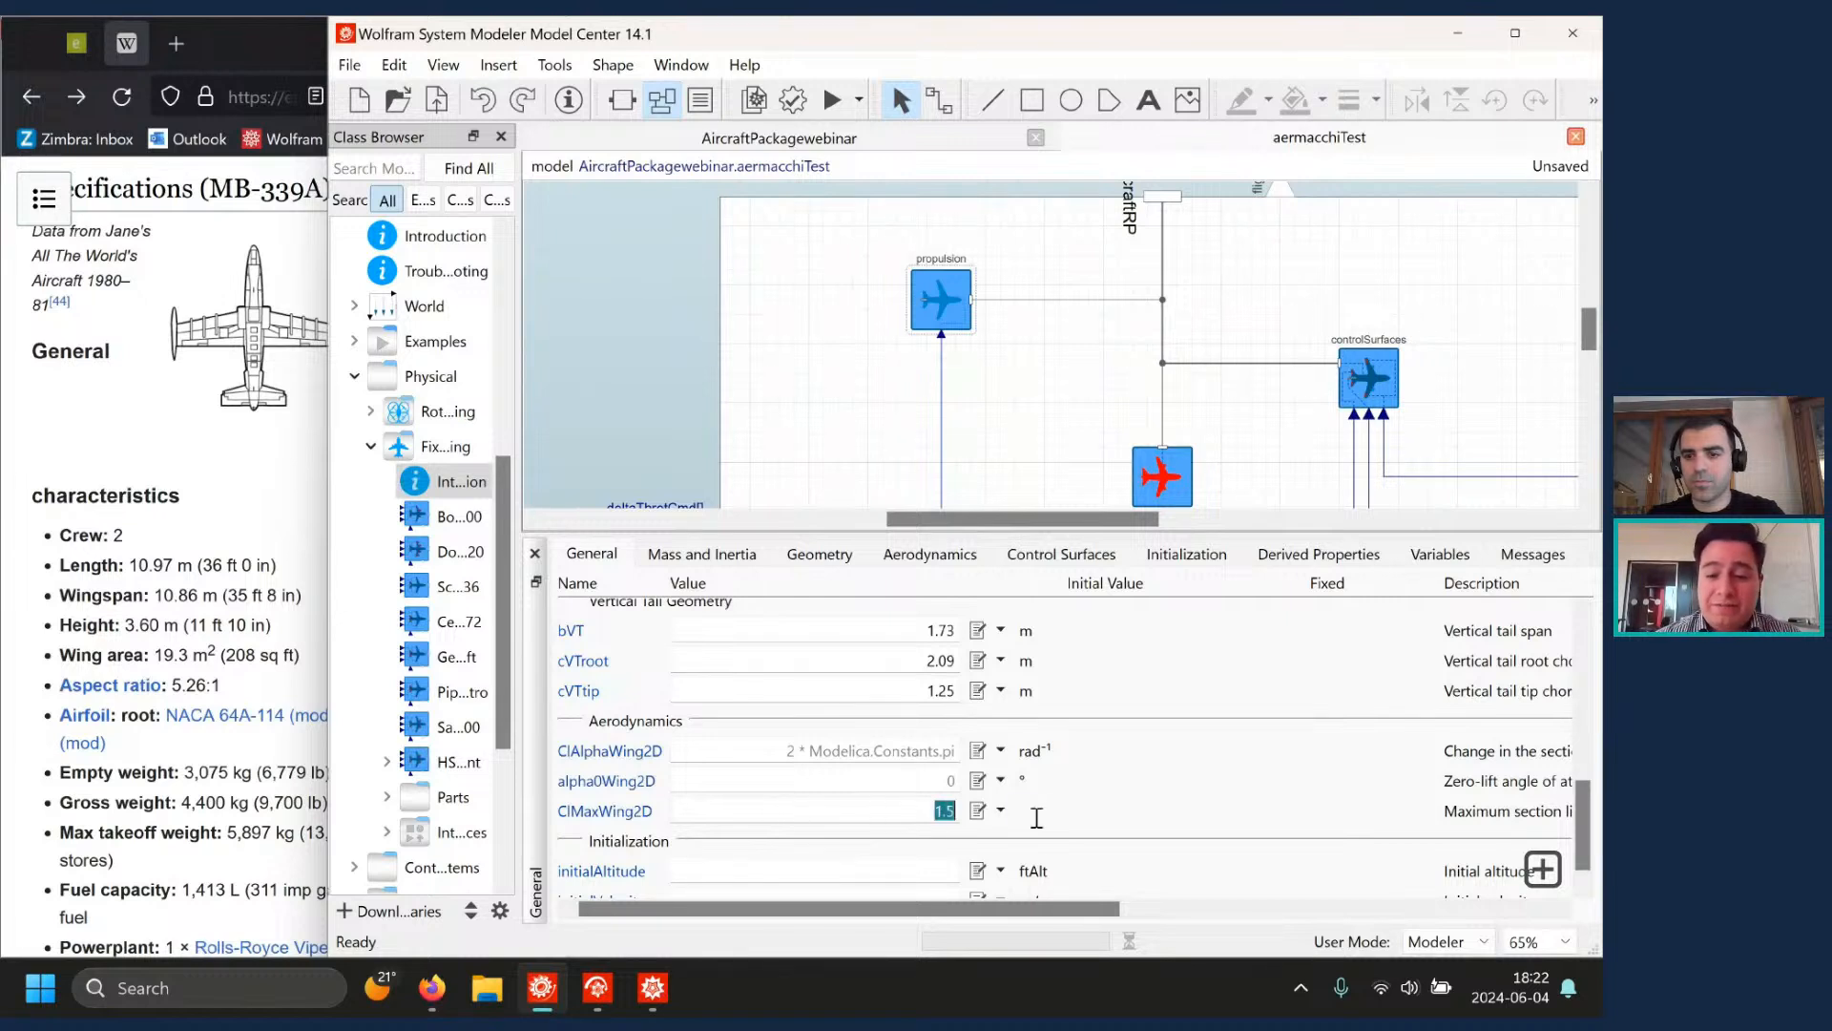
pyautogui.press('BackSpace')
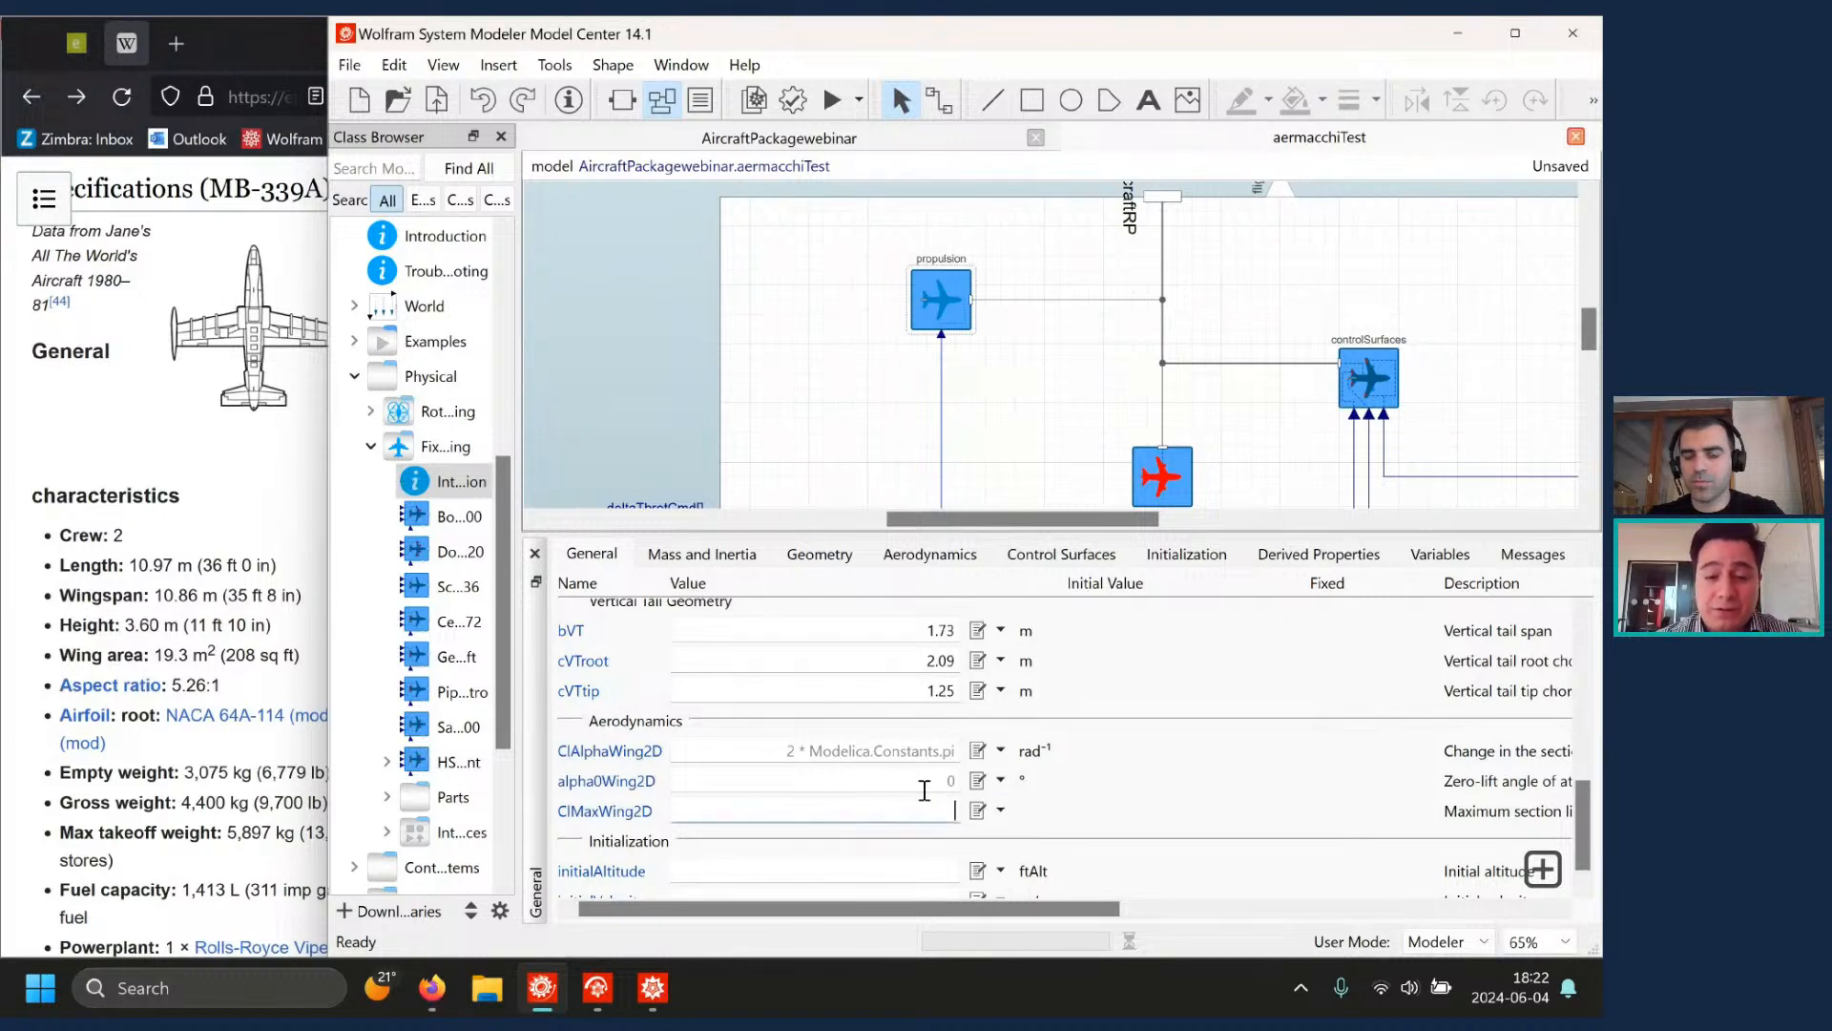
pyautogui.press('Return')
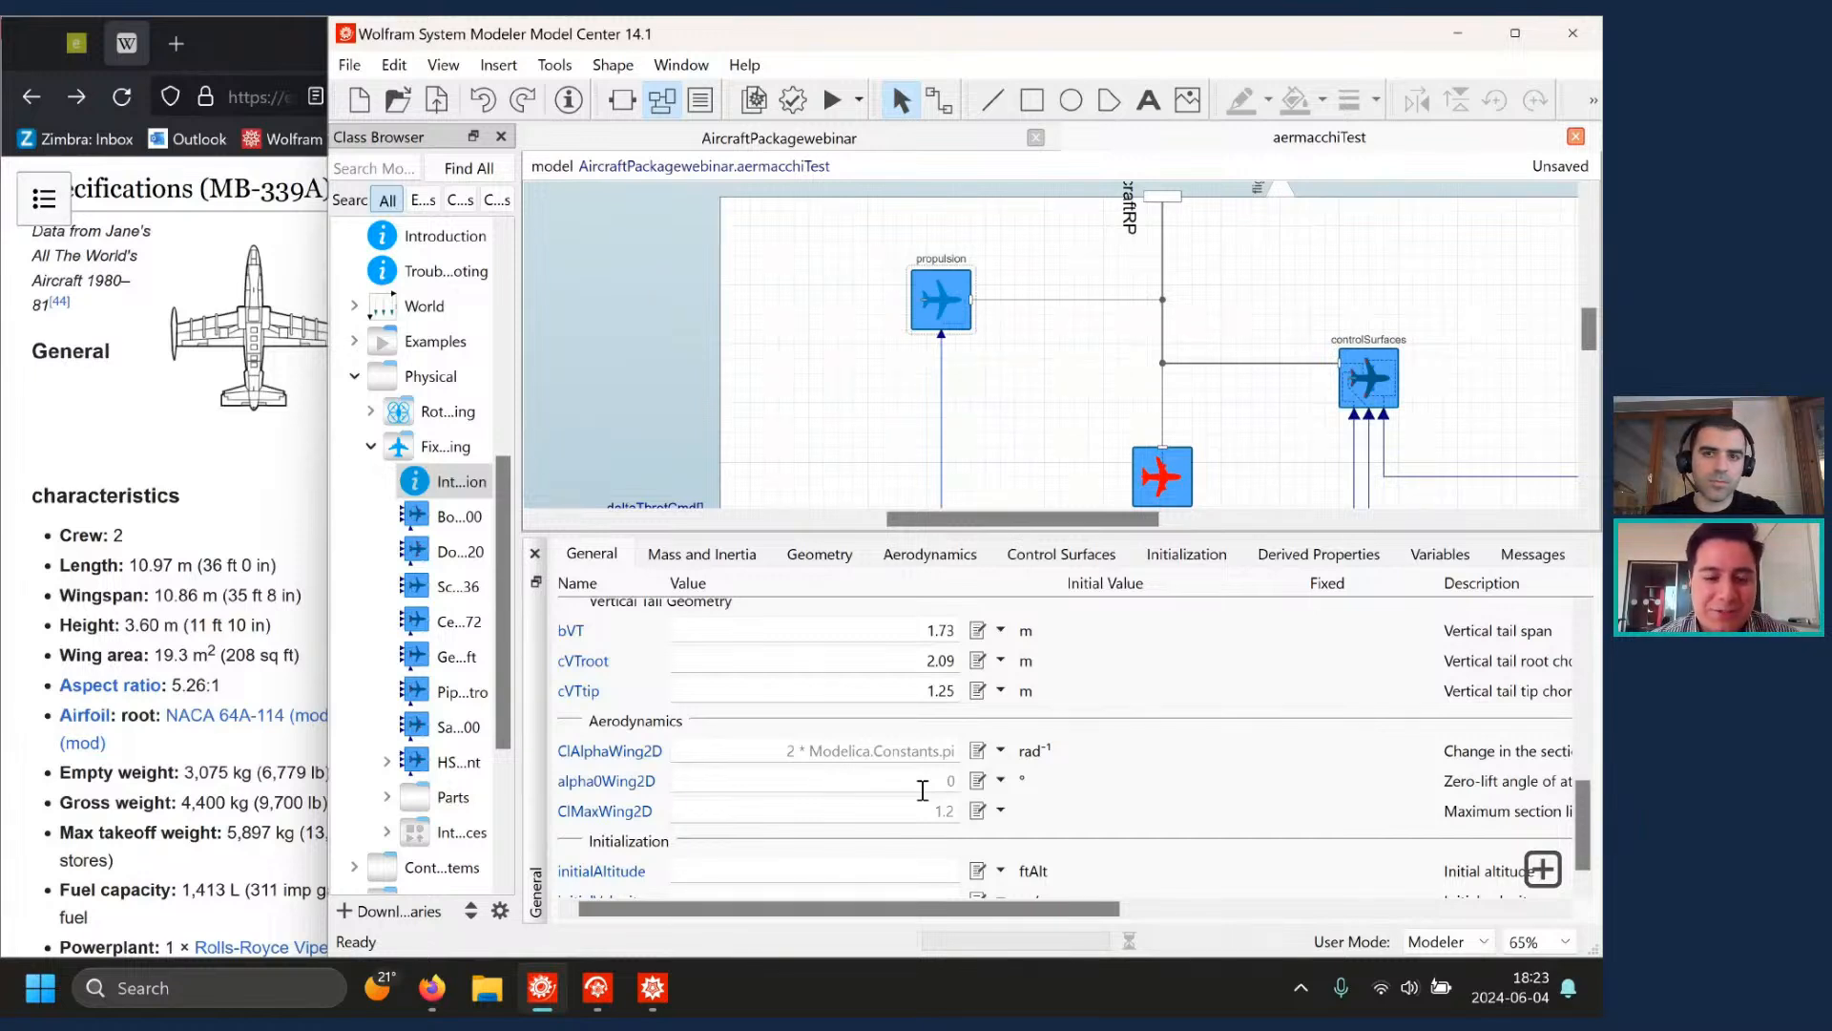
# - Set the aircraft's initialAltitude to 20000 ft in the initialization parameters
pyautogui.scroll(-1, 923, 790)
pyautogui.click(913, 852)
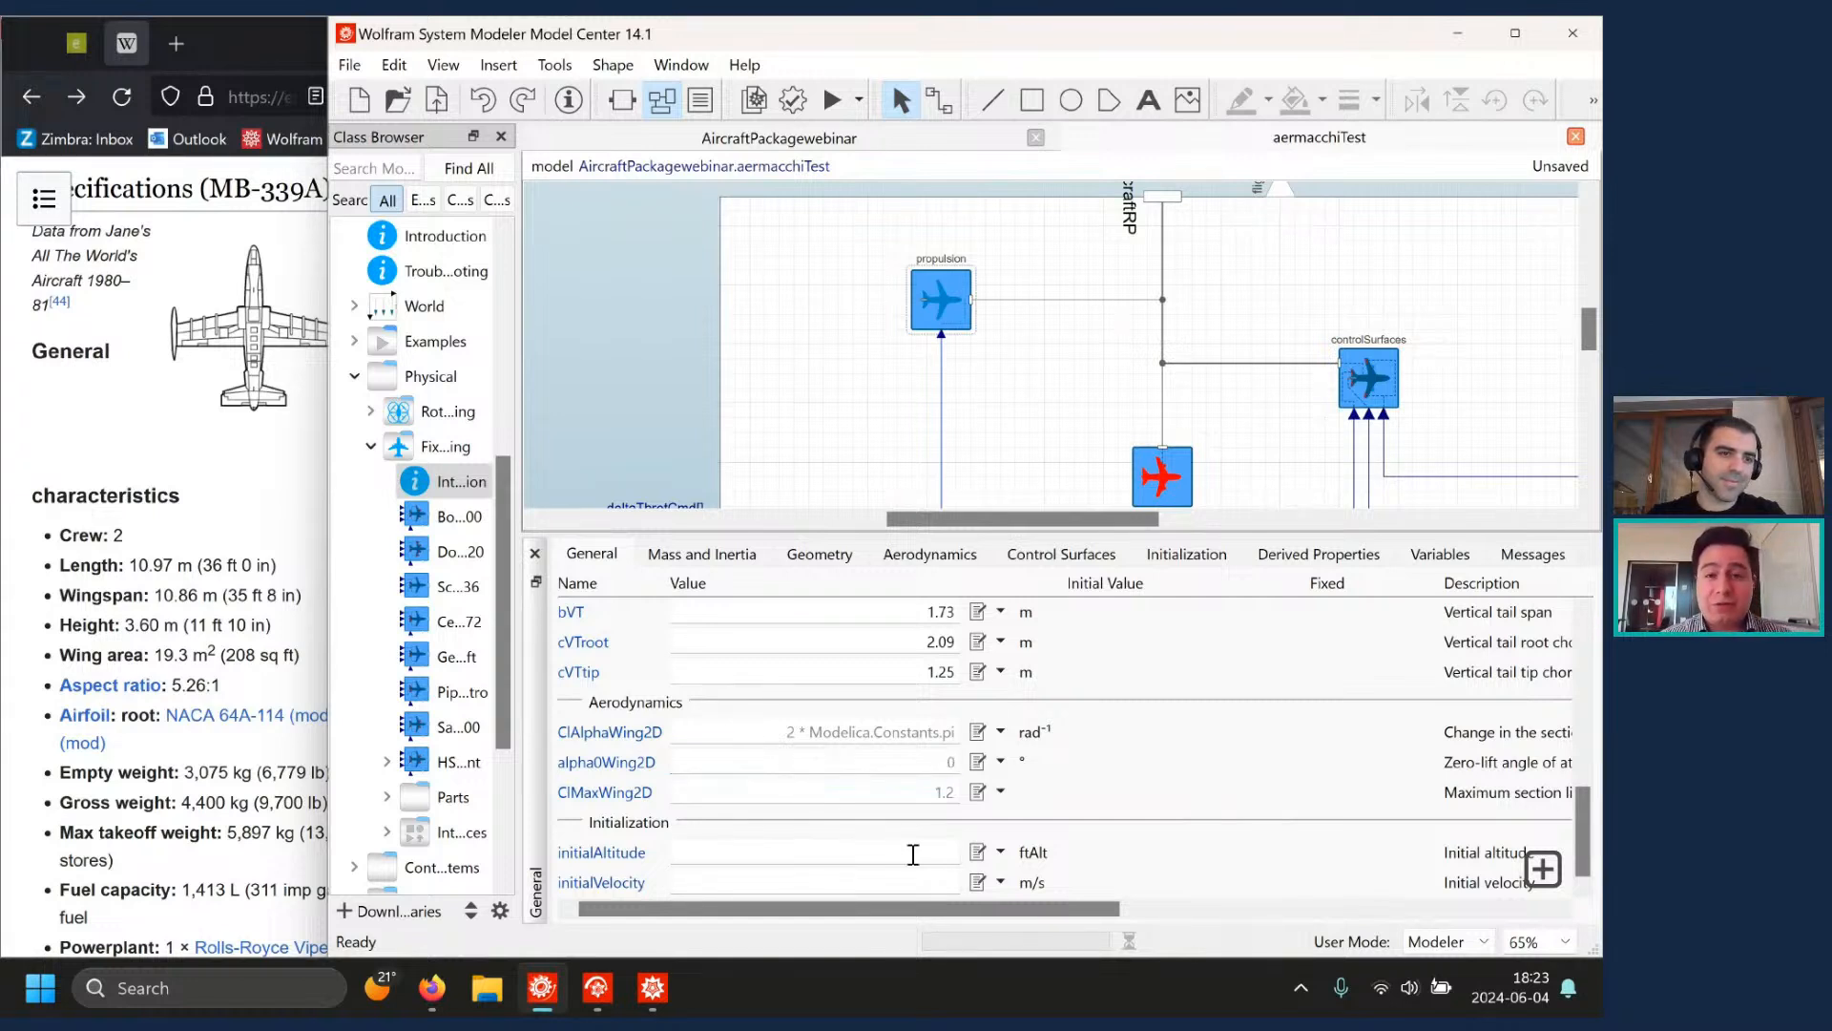
pyautogui.write('2000')
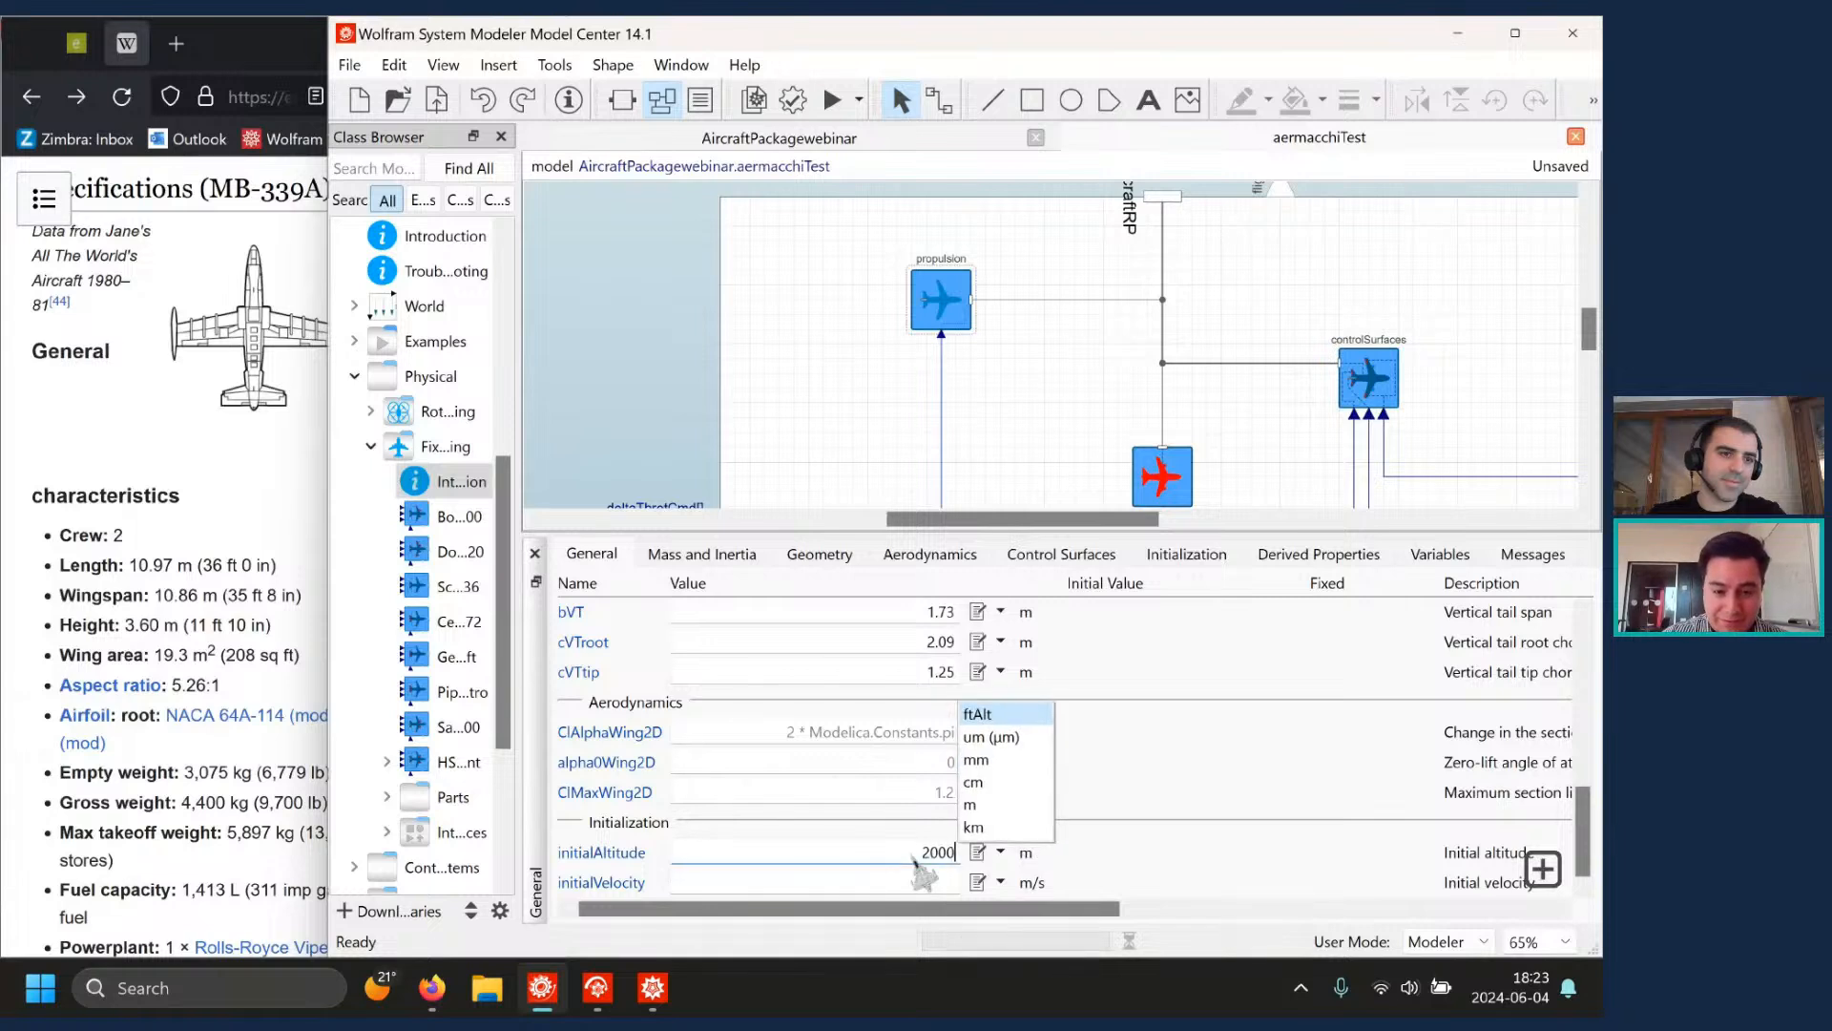
pyautogui.write('0 ft')
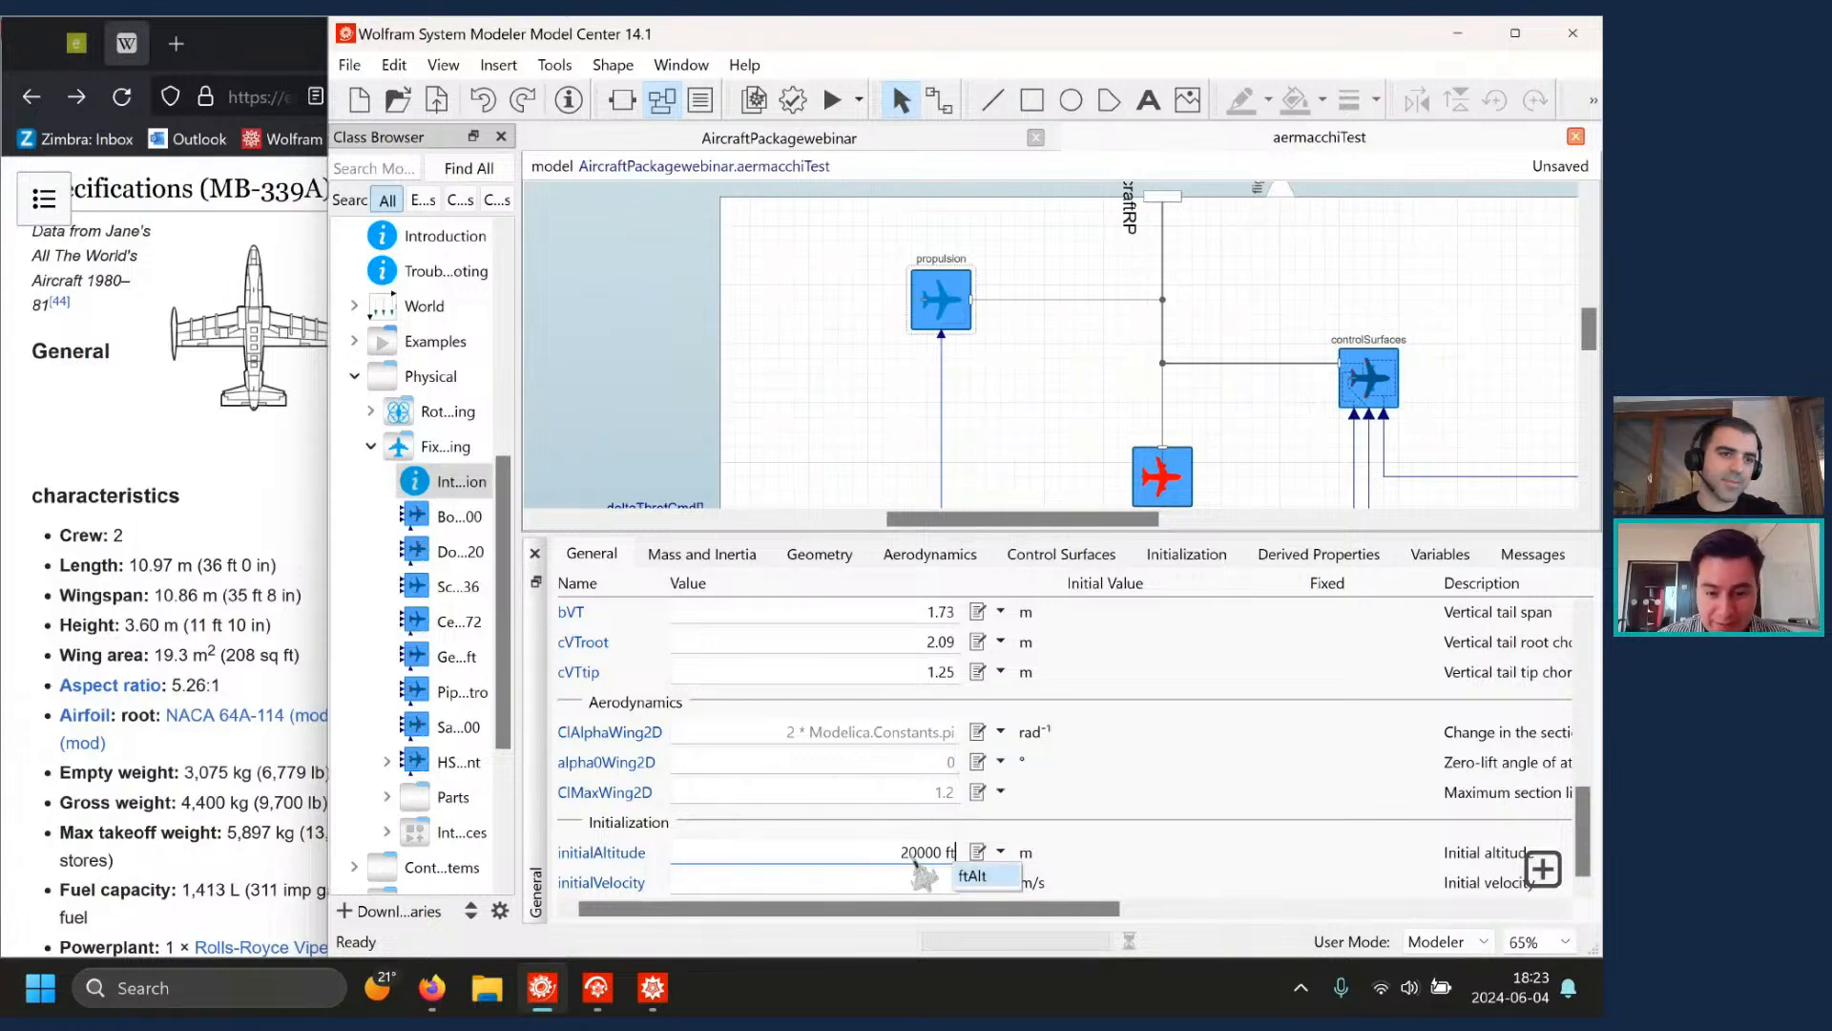
pyautogui.press('Return')
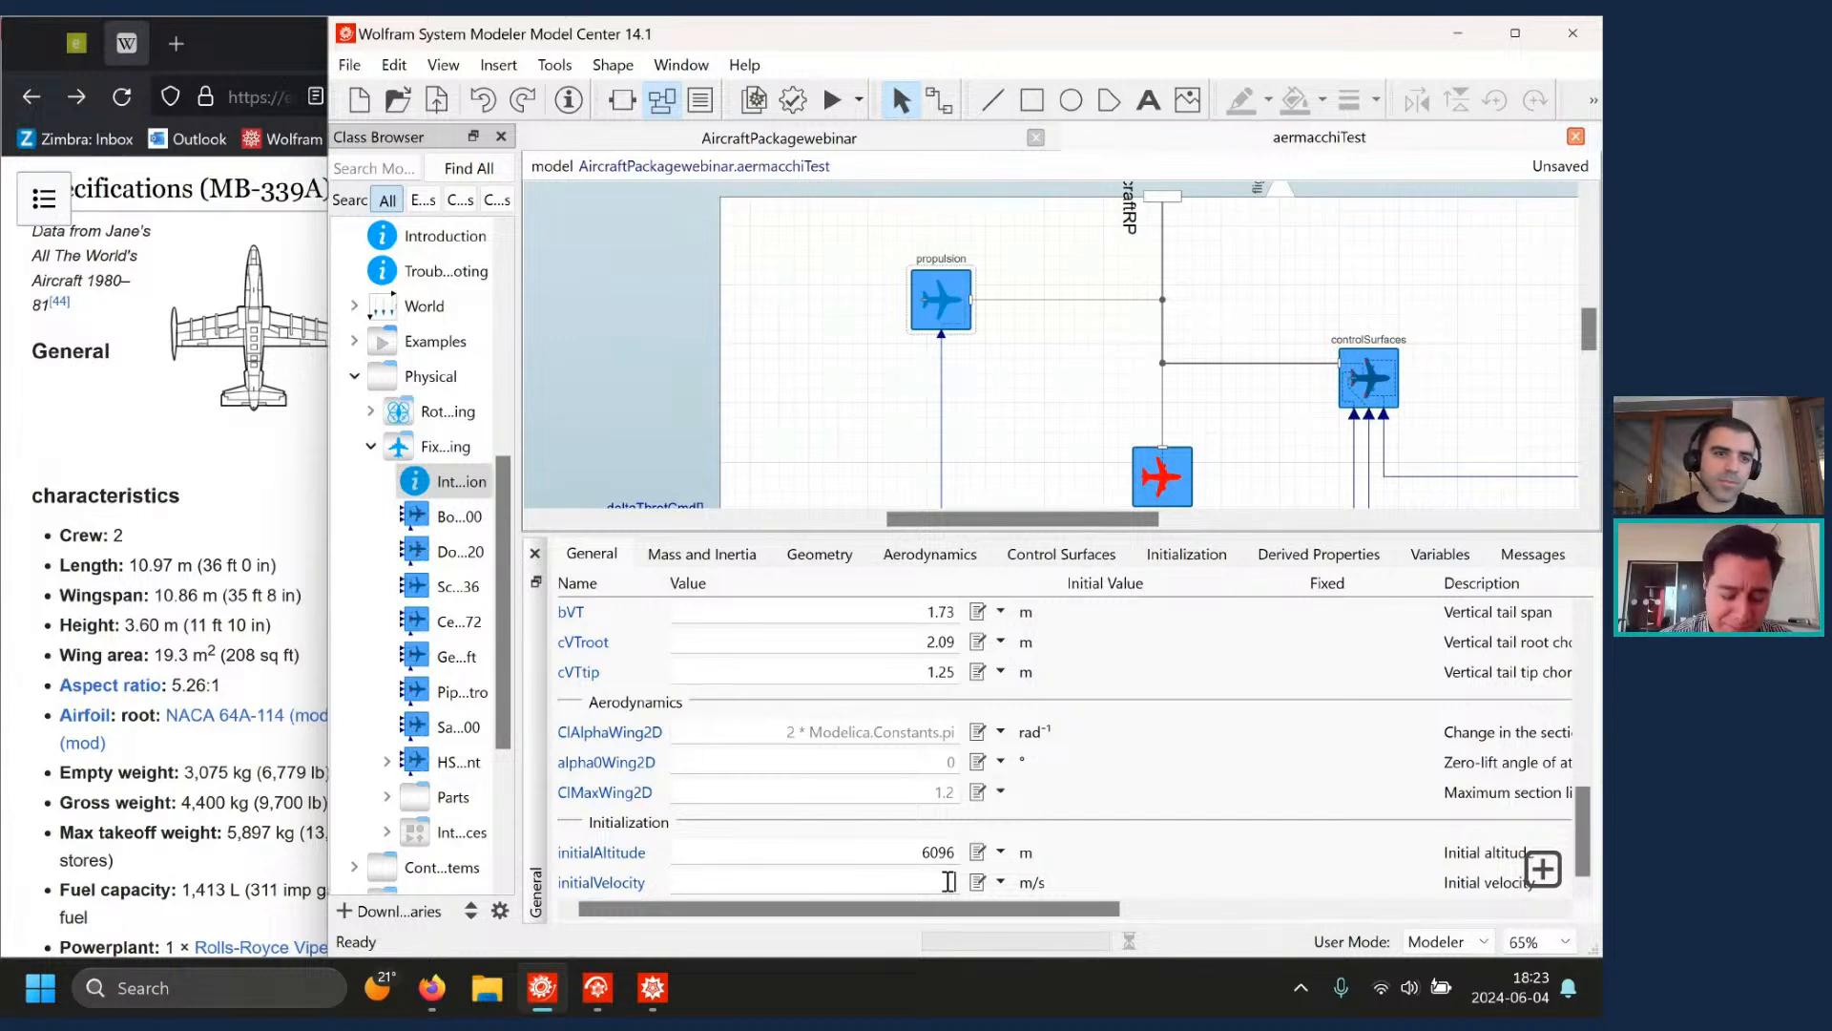
# - Set the aircraft's initialVelocity to 800 km/h in the initialization parameters
pyautogui.click(948, 881)
pyautogui.write('800')
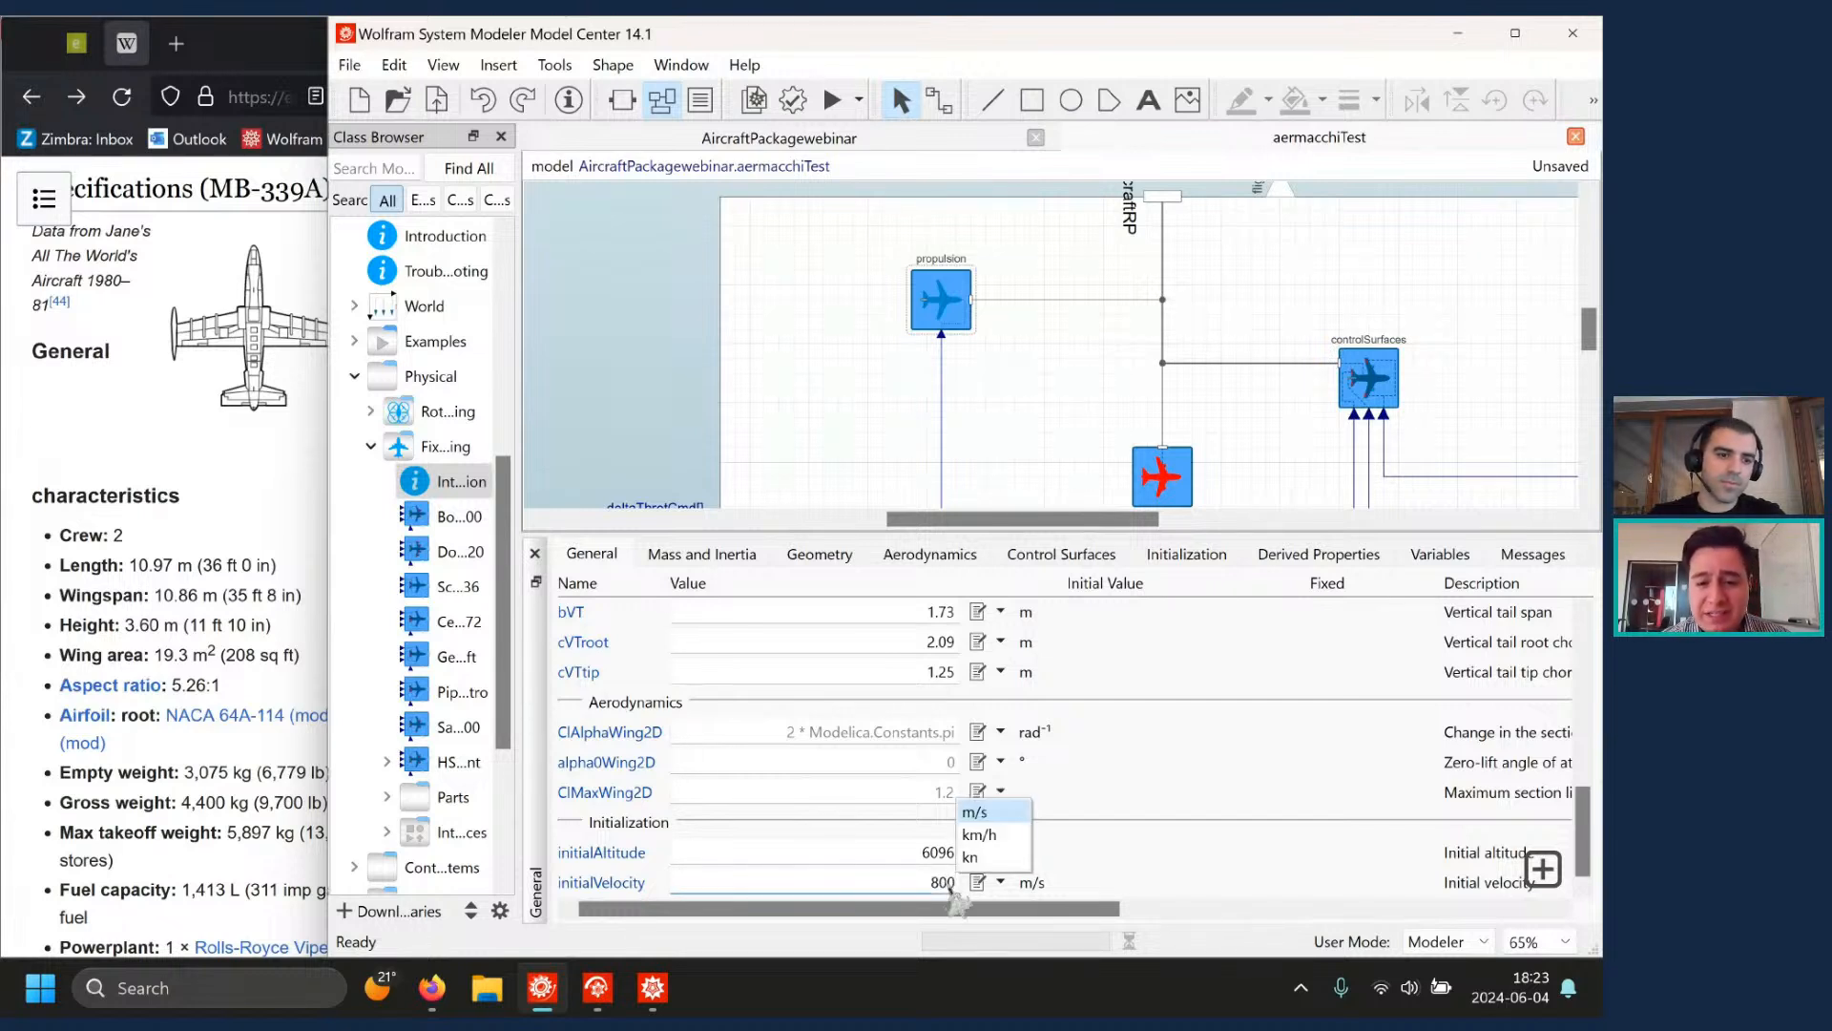
pyautogui.write(' km/h')
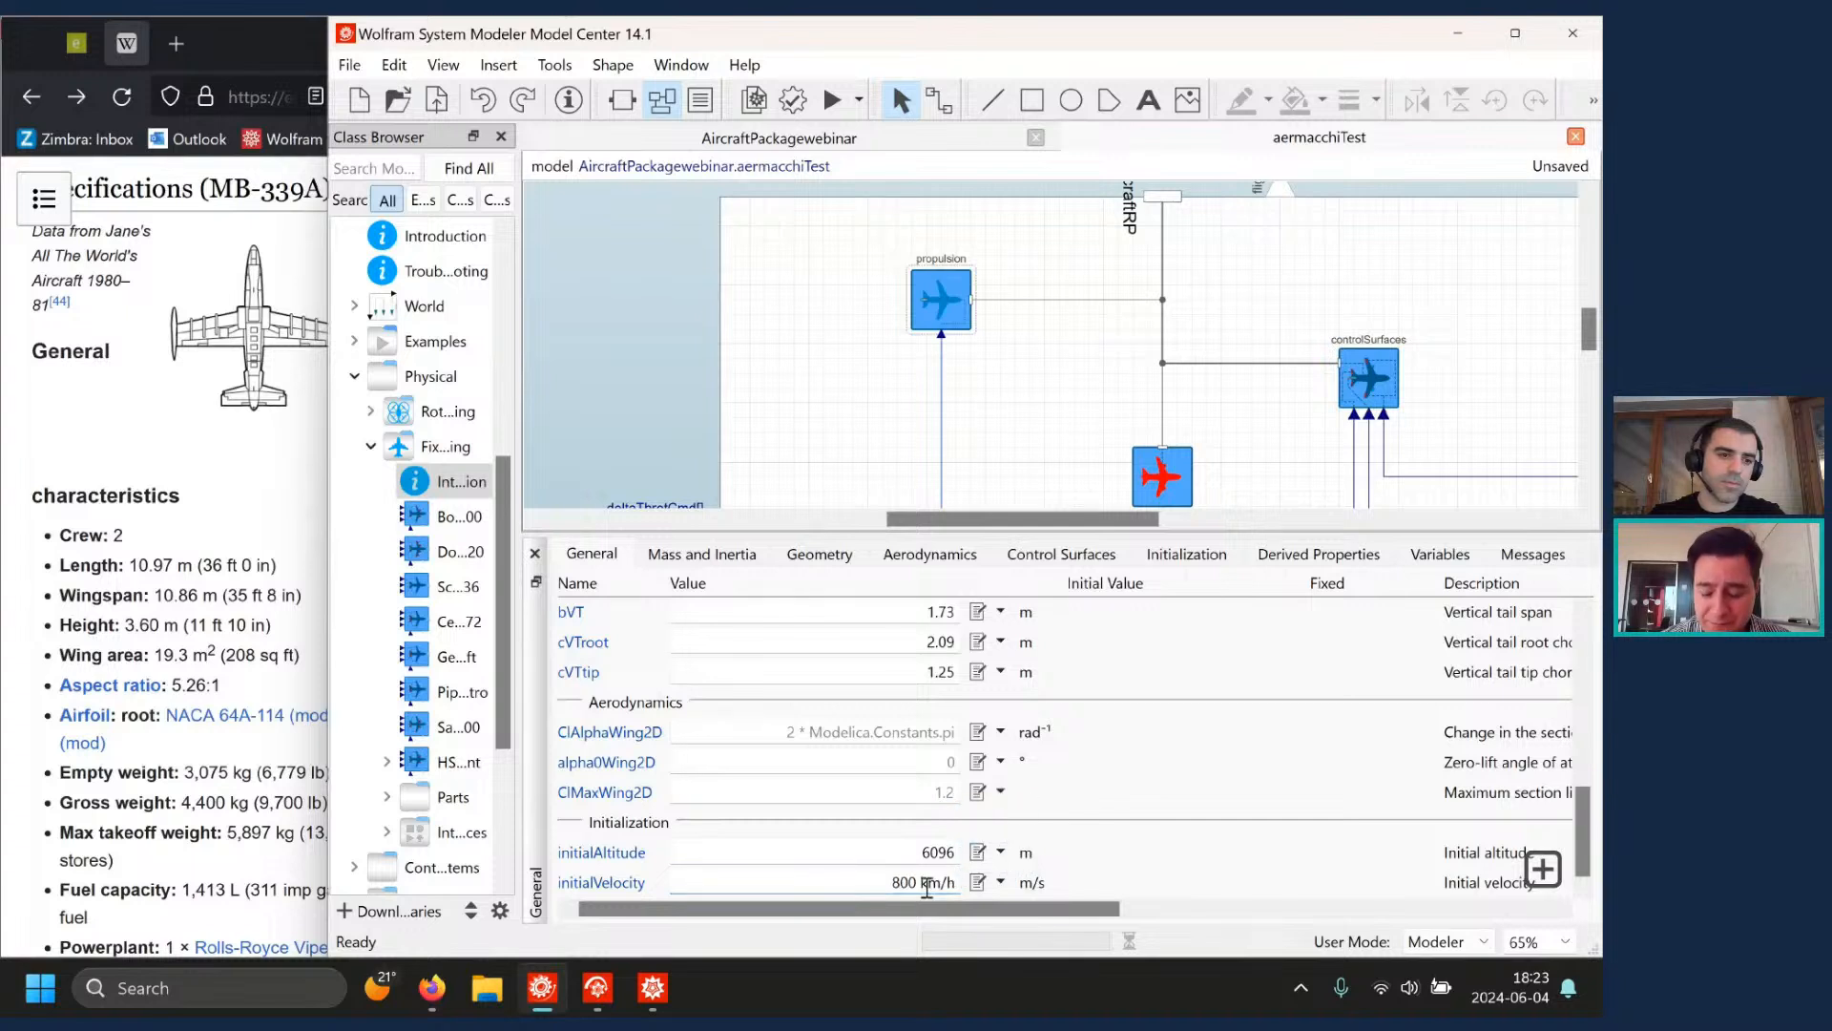
pyautogui.press('Return')
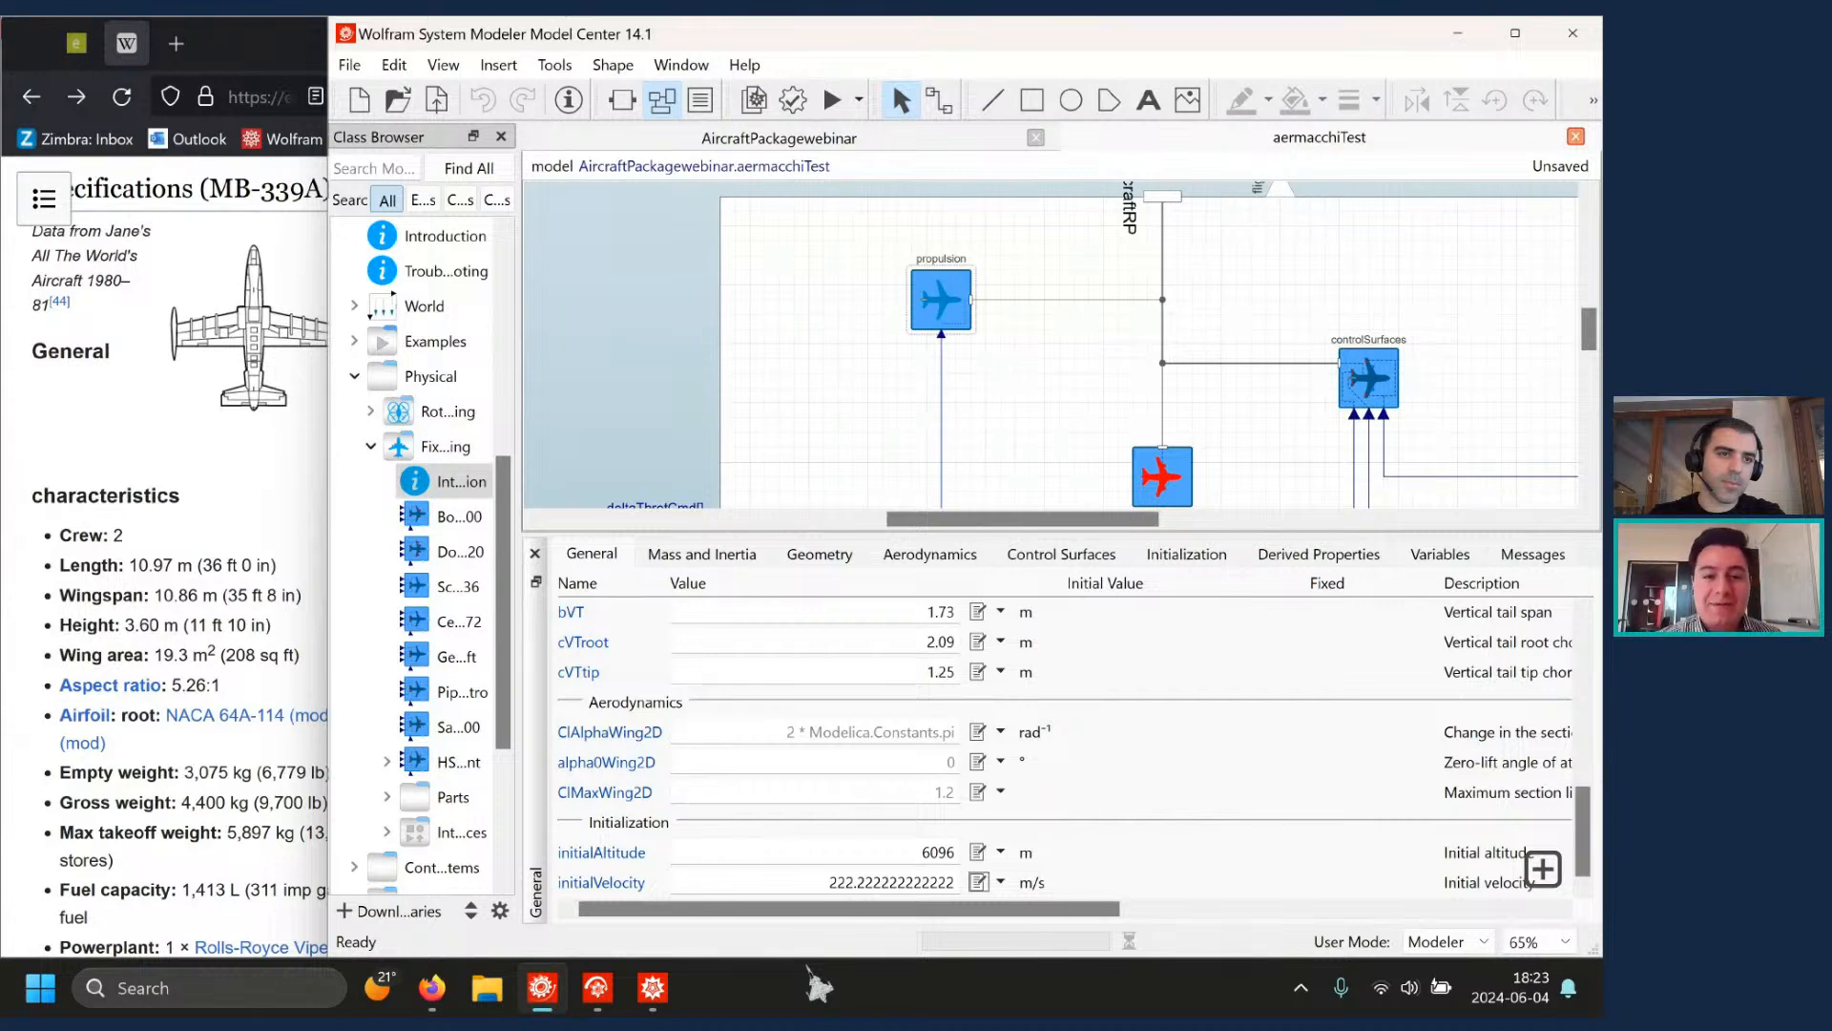
# - Replace the default expression of the dry moment of inertia IxxDry with 38679 kg·m²
pyautogui.click(708, 556)
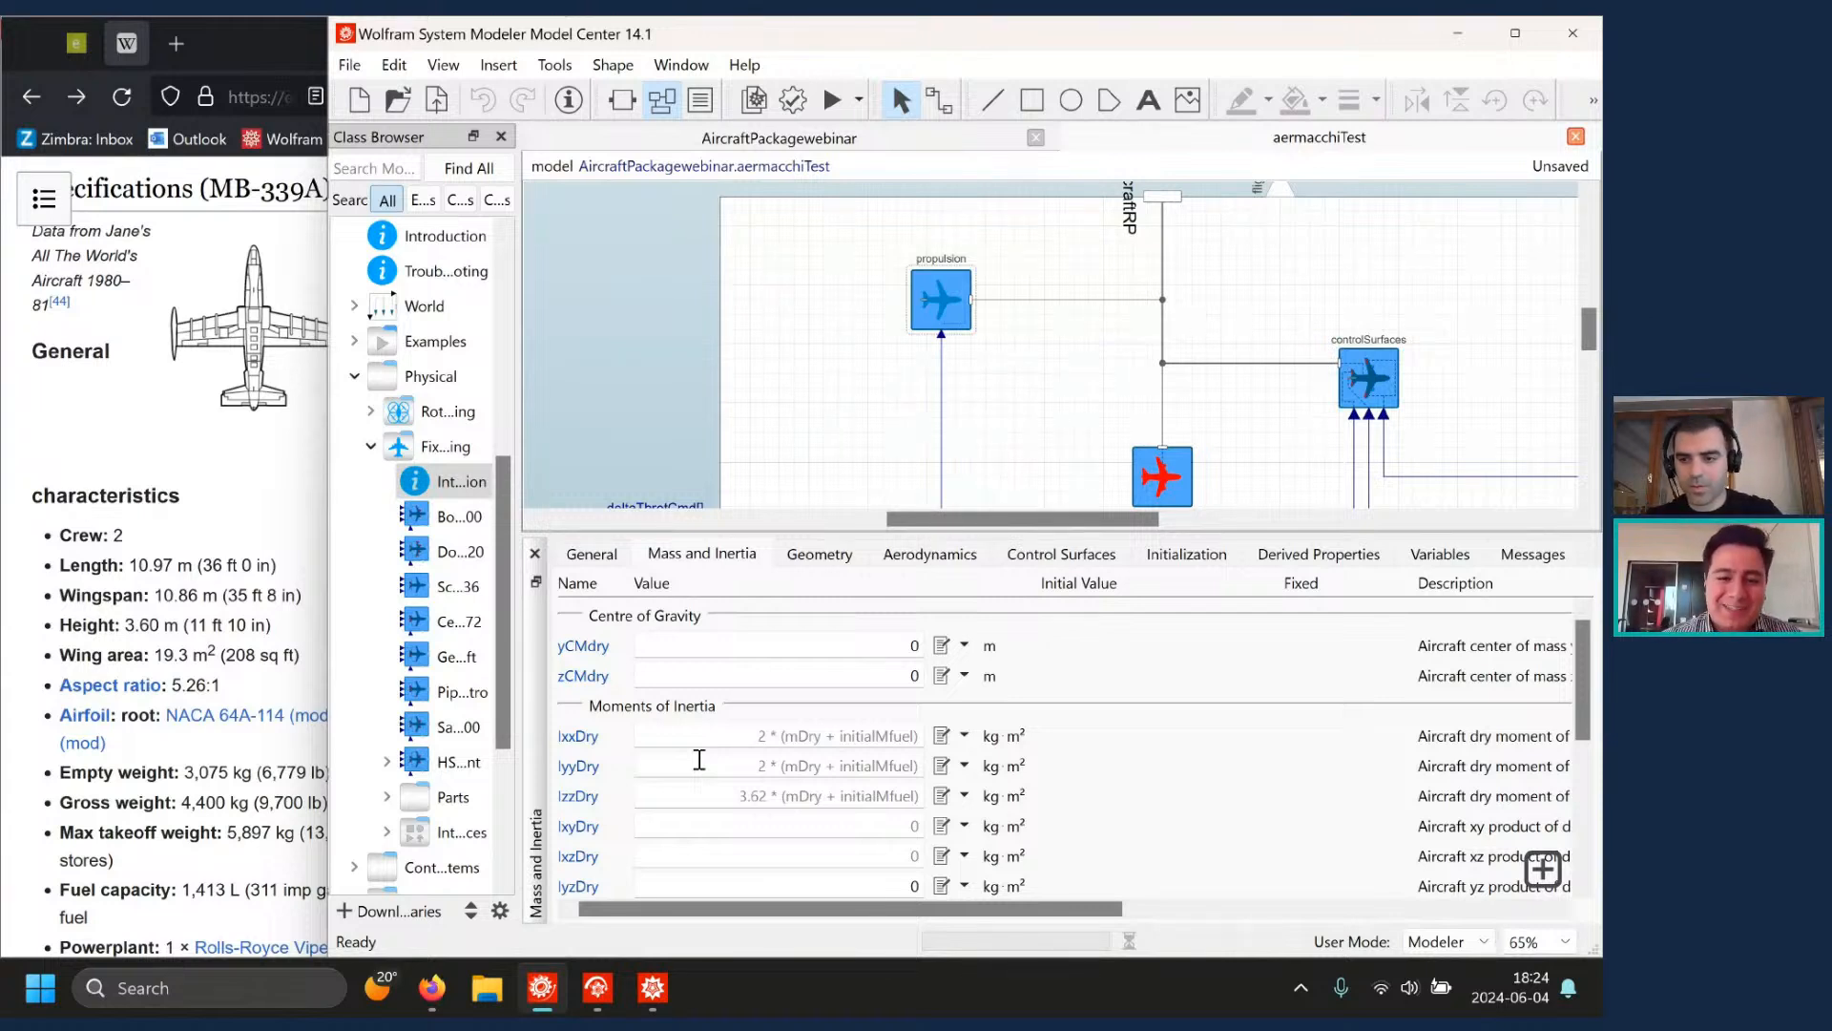
pyautogui.click(748, 734)
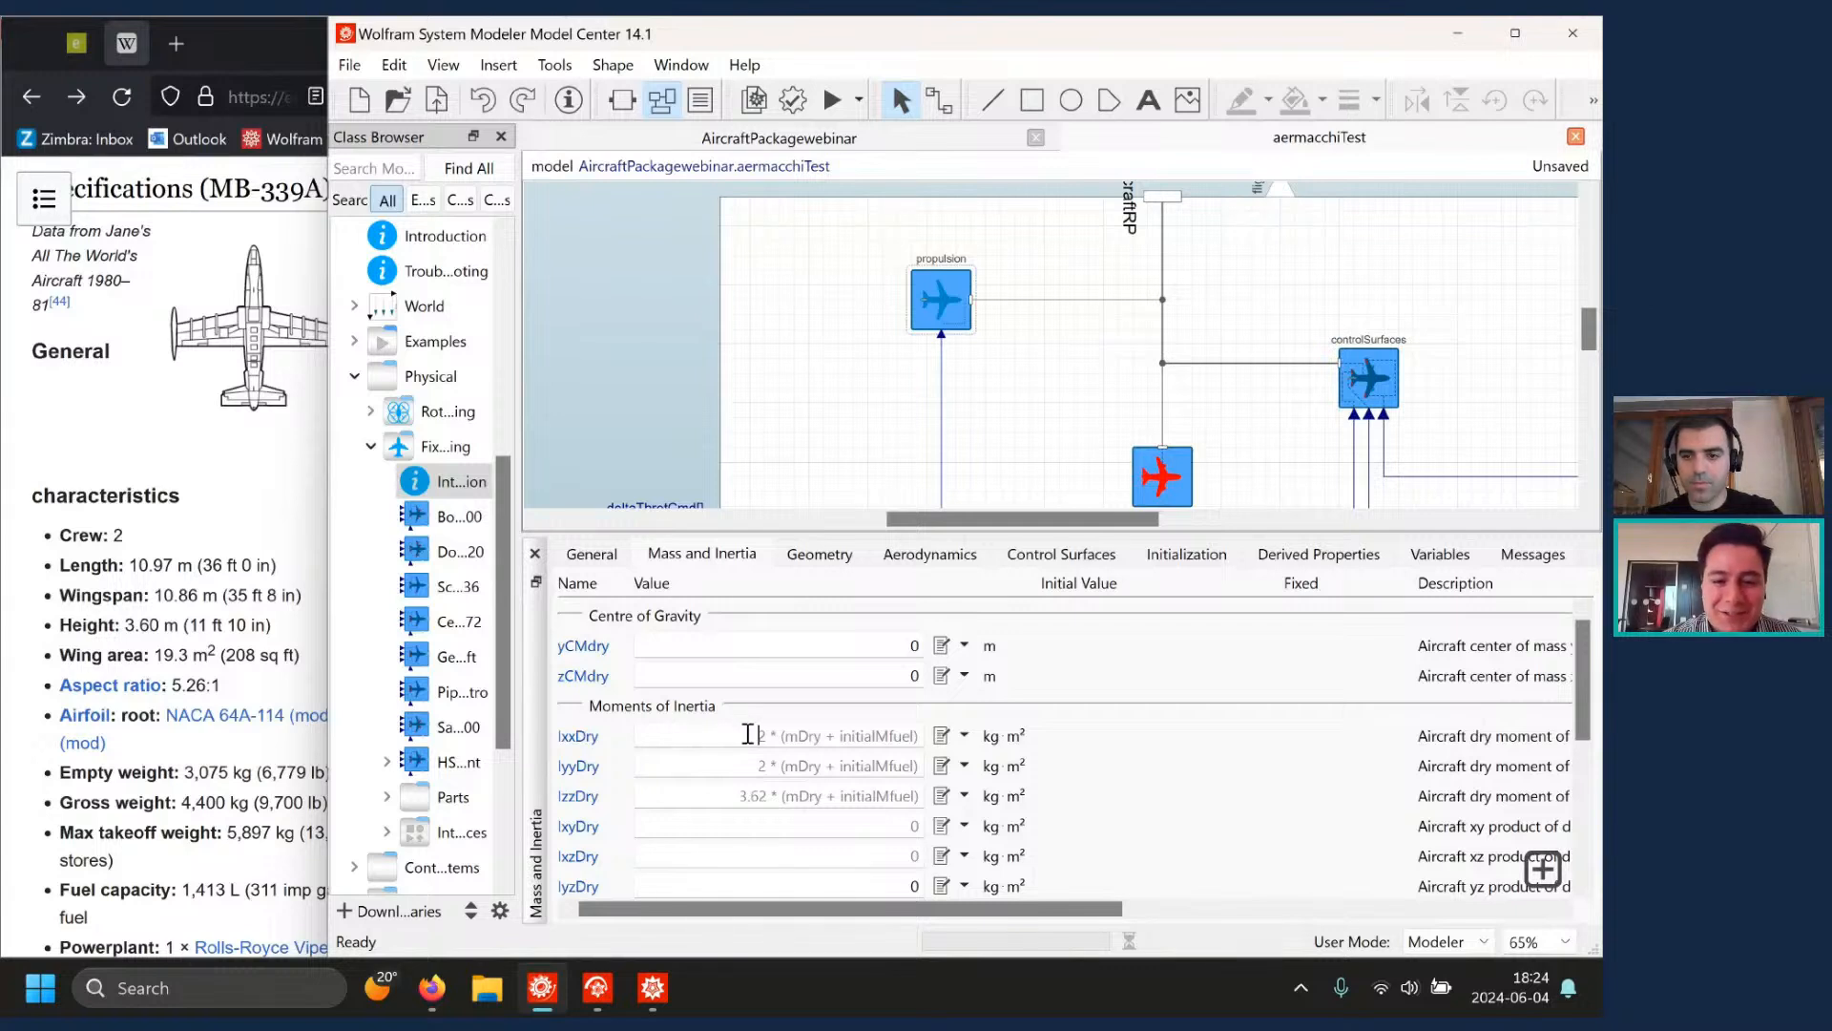
pyautogui.moveTo(749, 733); pyautogui.dragTo(921, 734)
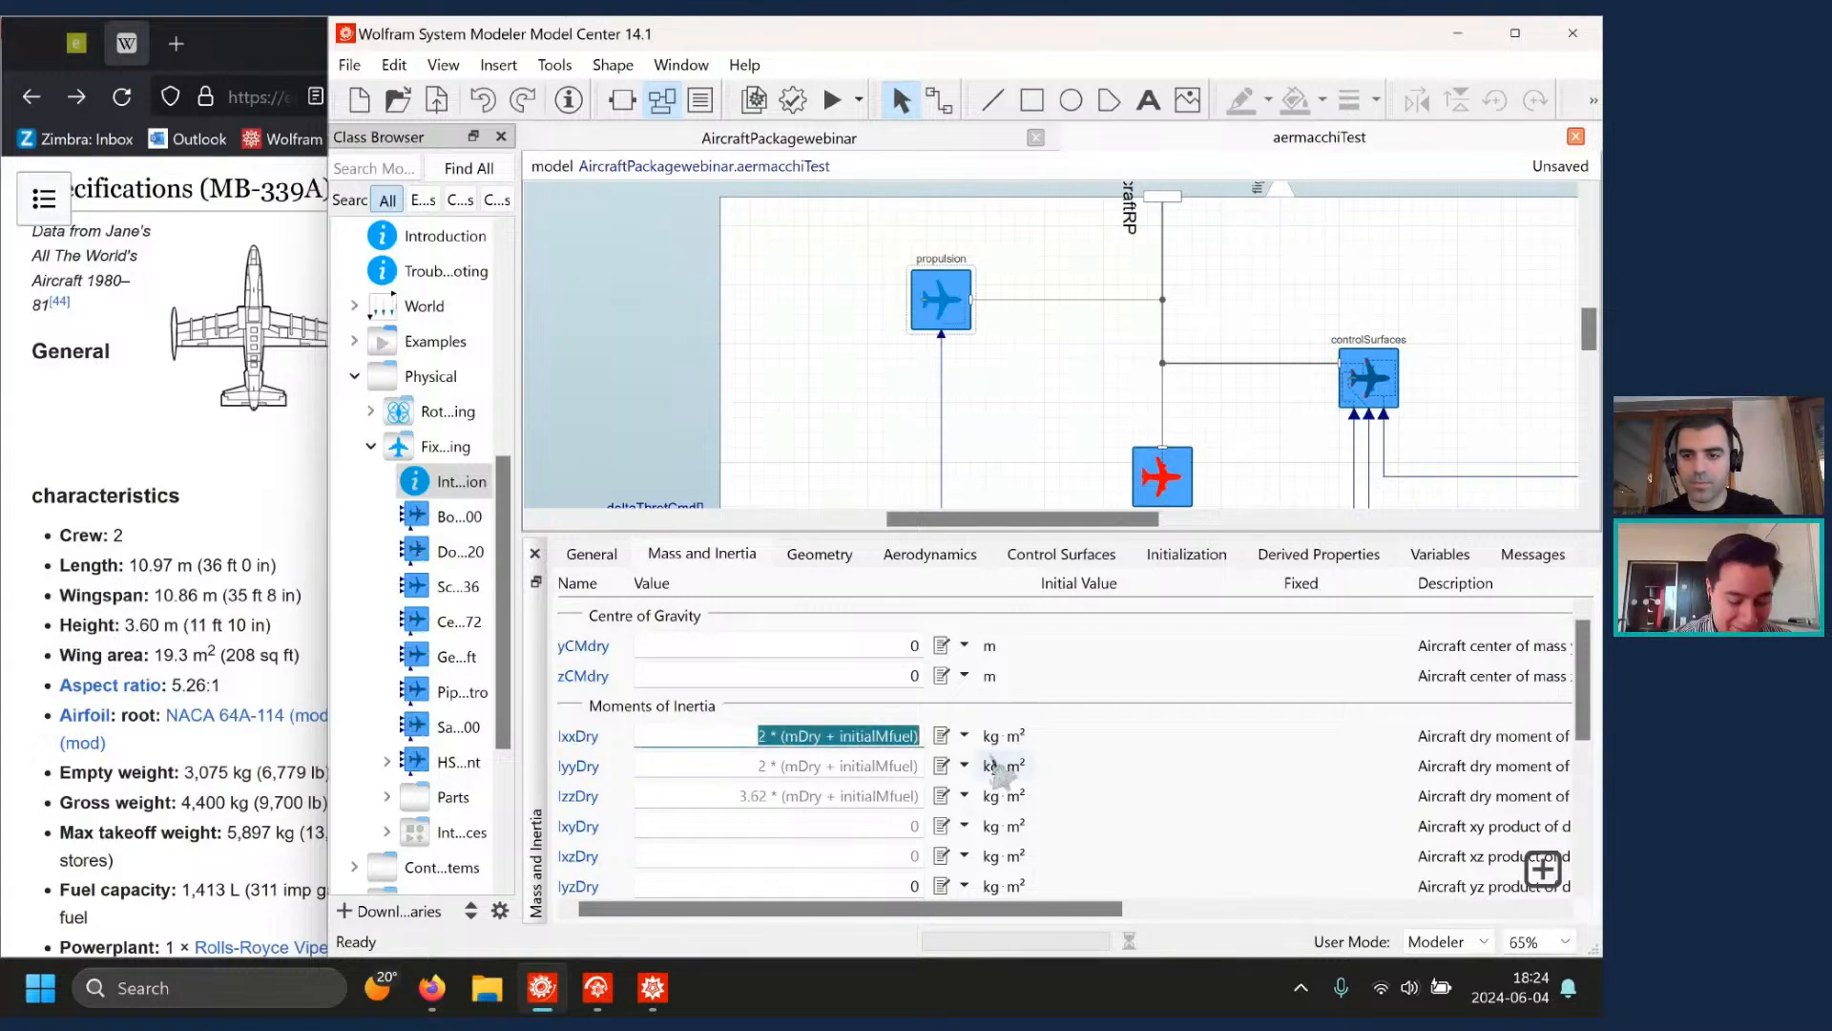
pyautogui.write('38')
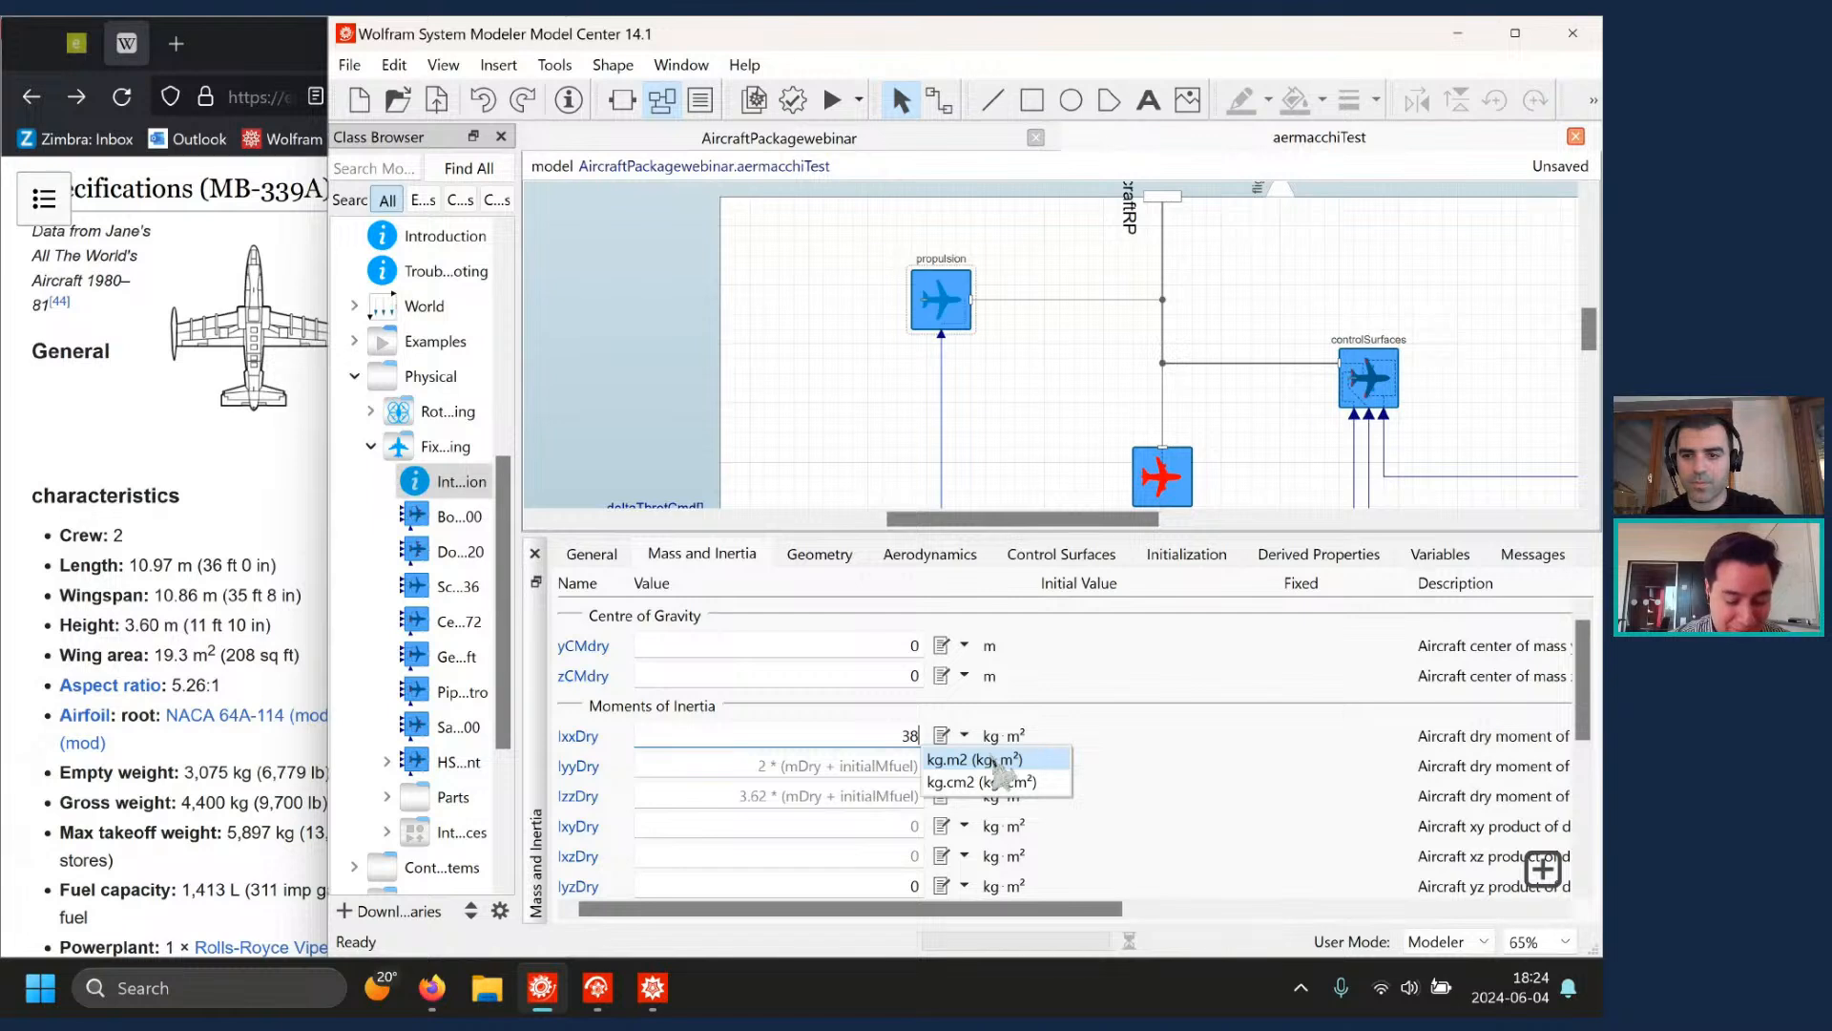
pyautogui.write('67')
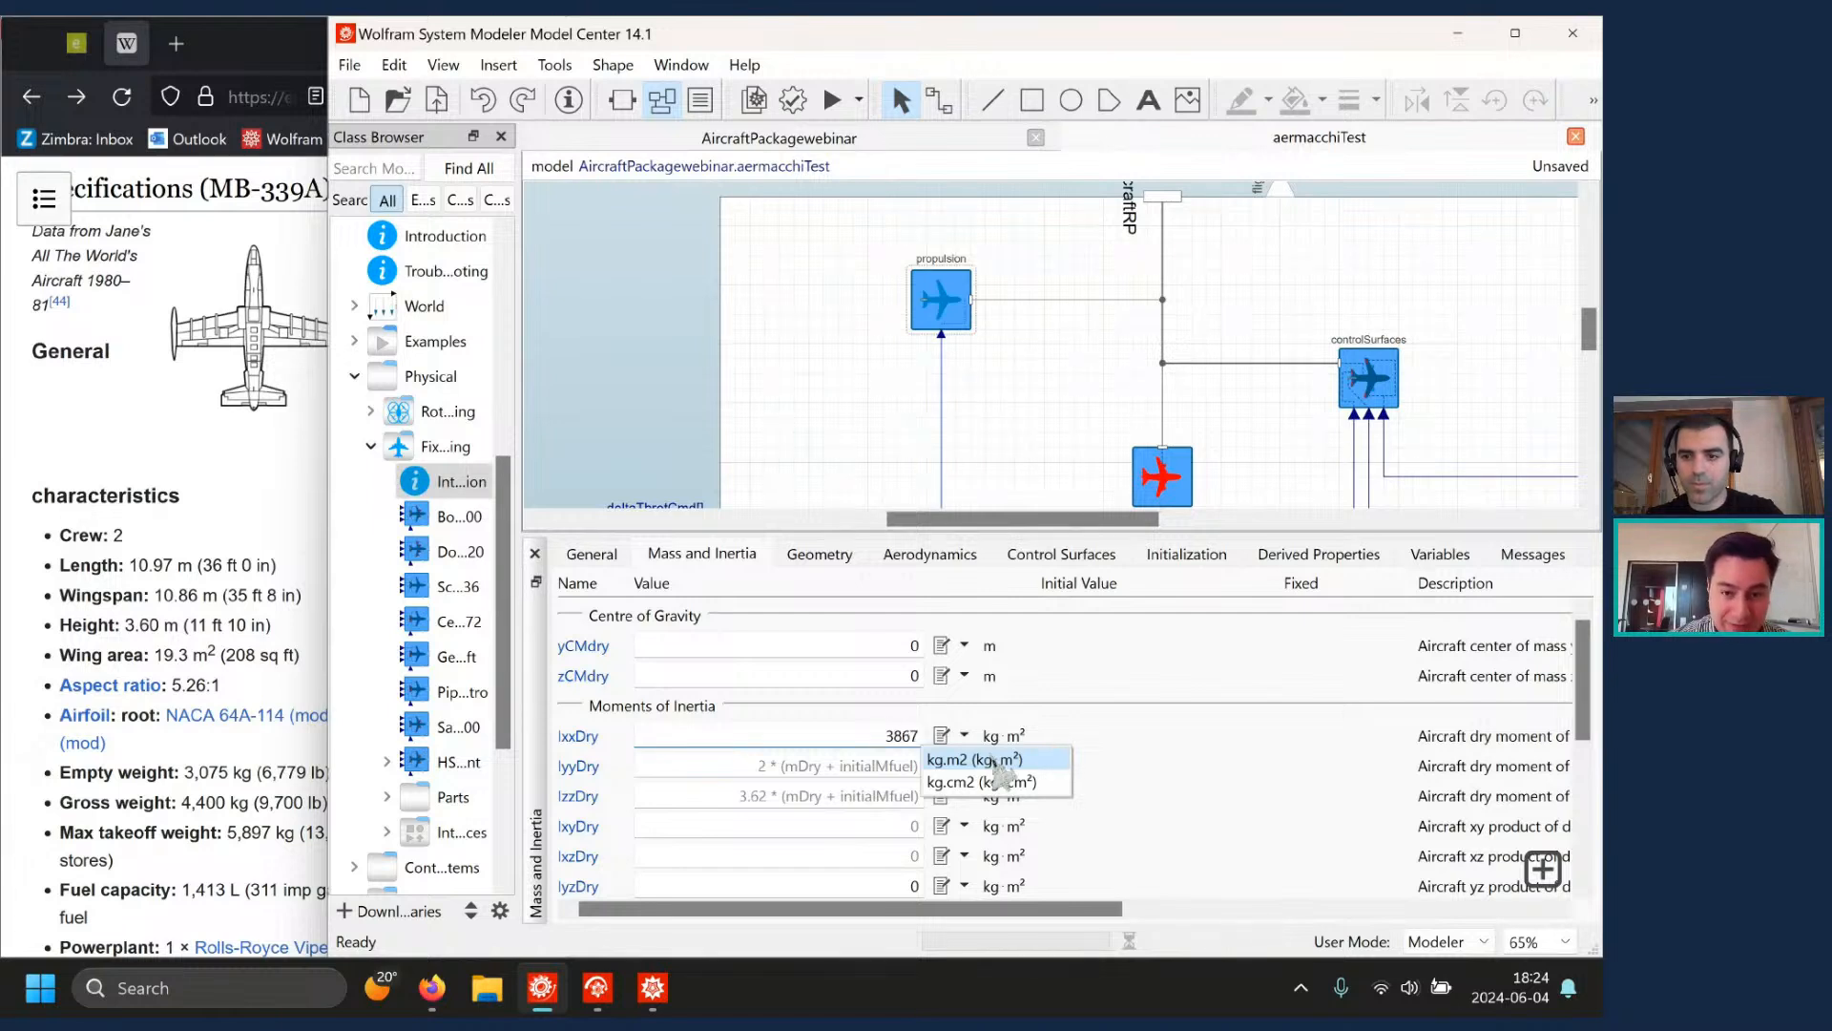
pyautogui.write('9')
# - Replace the default expression of the dry moment of inertia IyyDry with 44747 kg·m²
pyautogui.click(766, 765)
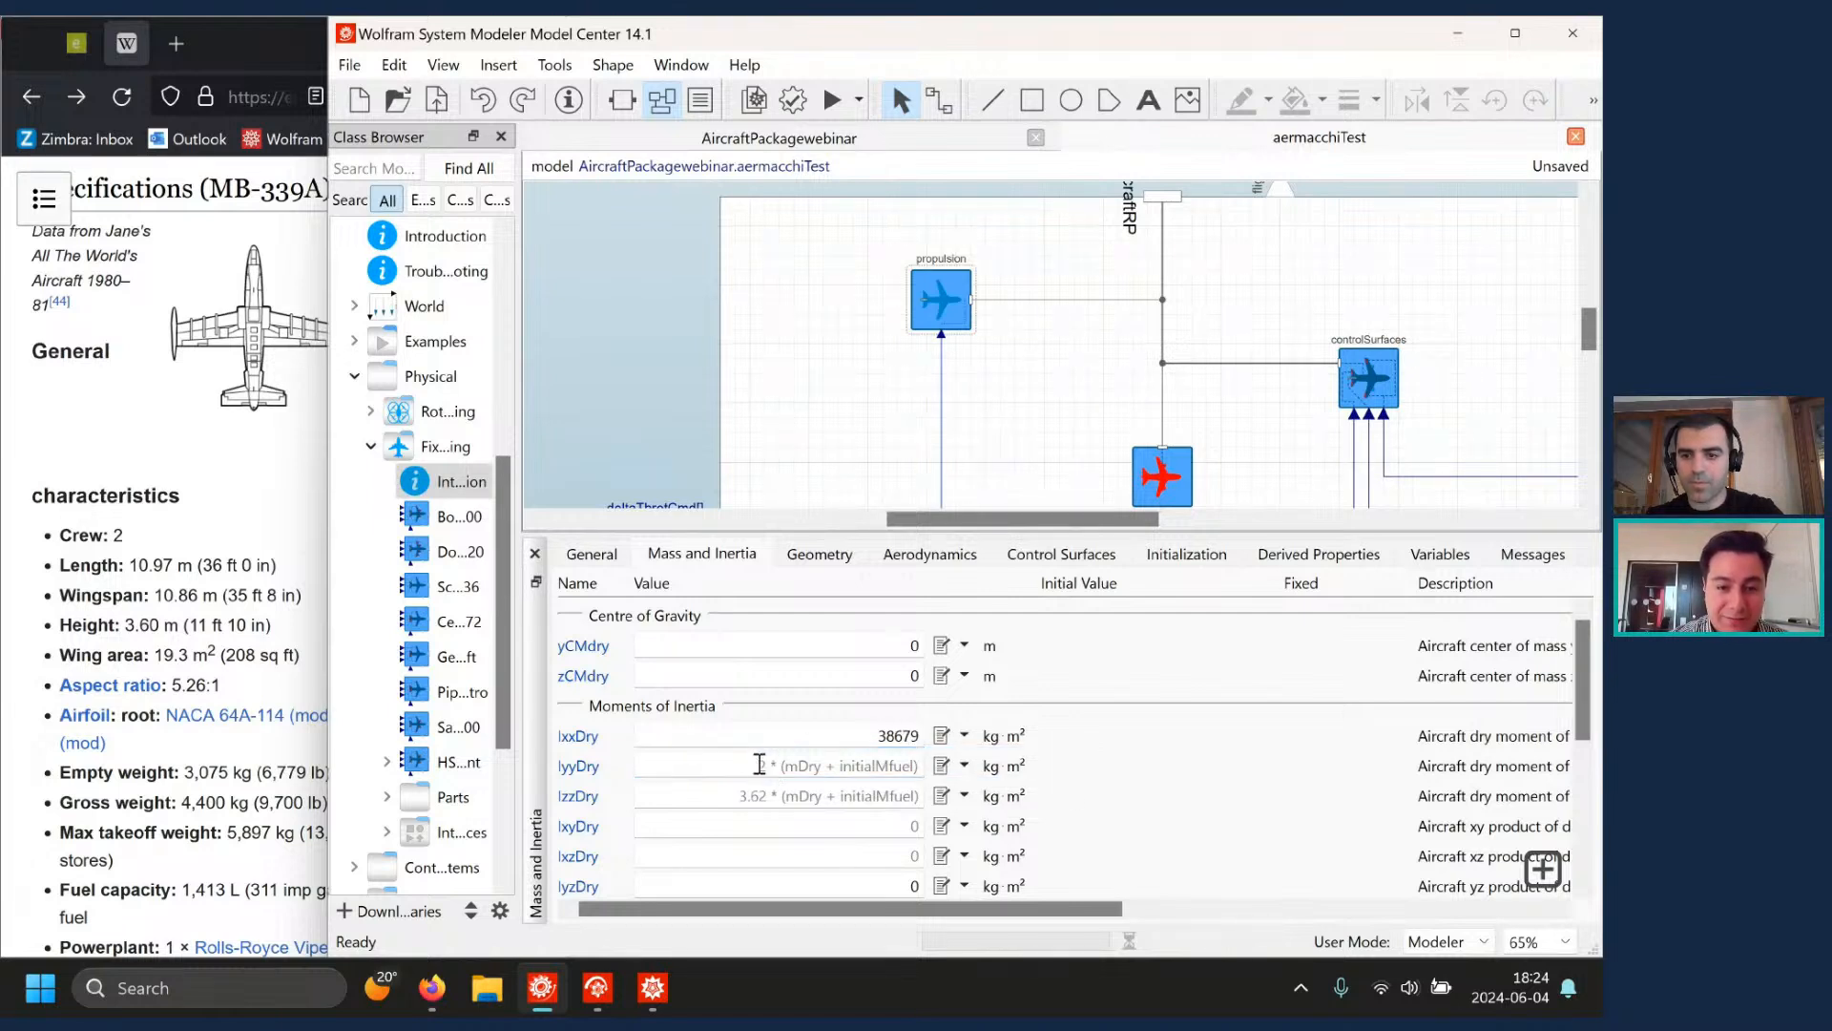
pyautogui.moveTo(765, 765); pyautogui.dragTo(924, 766)
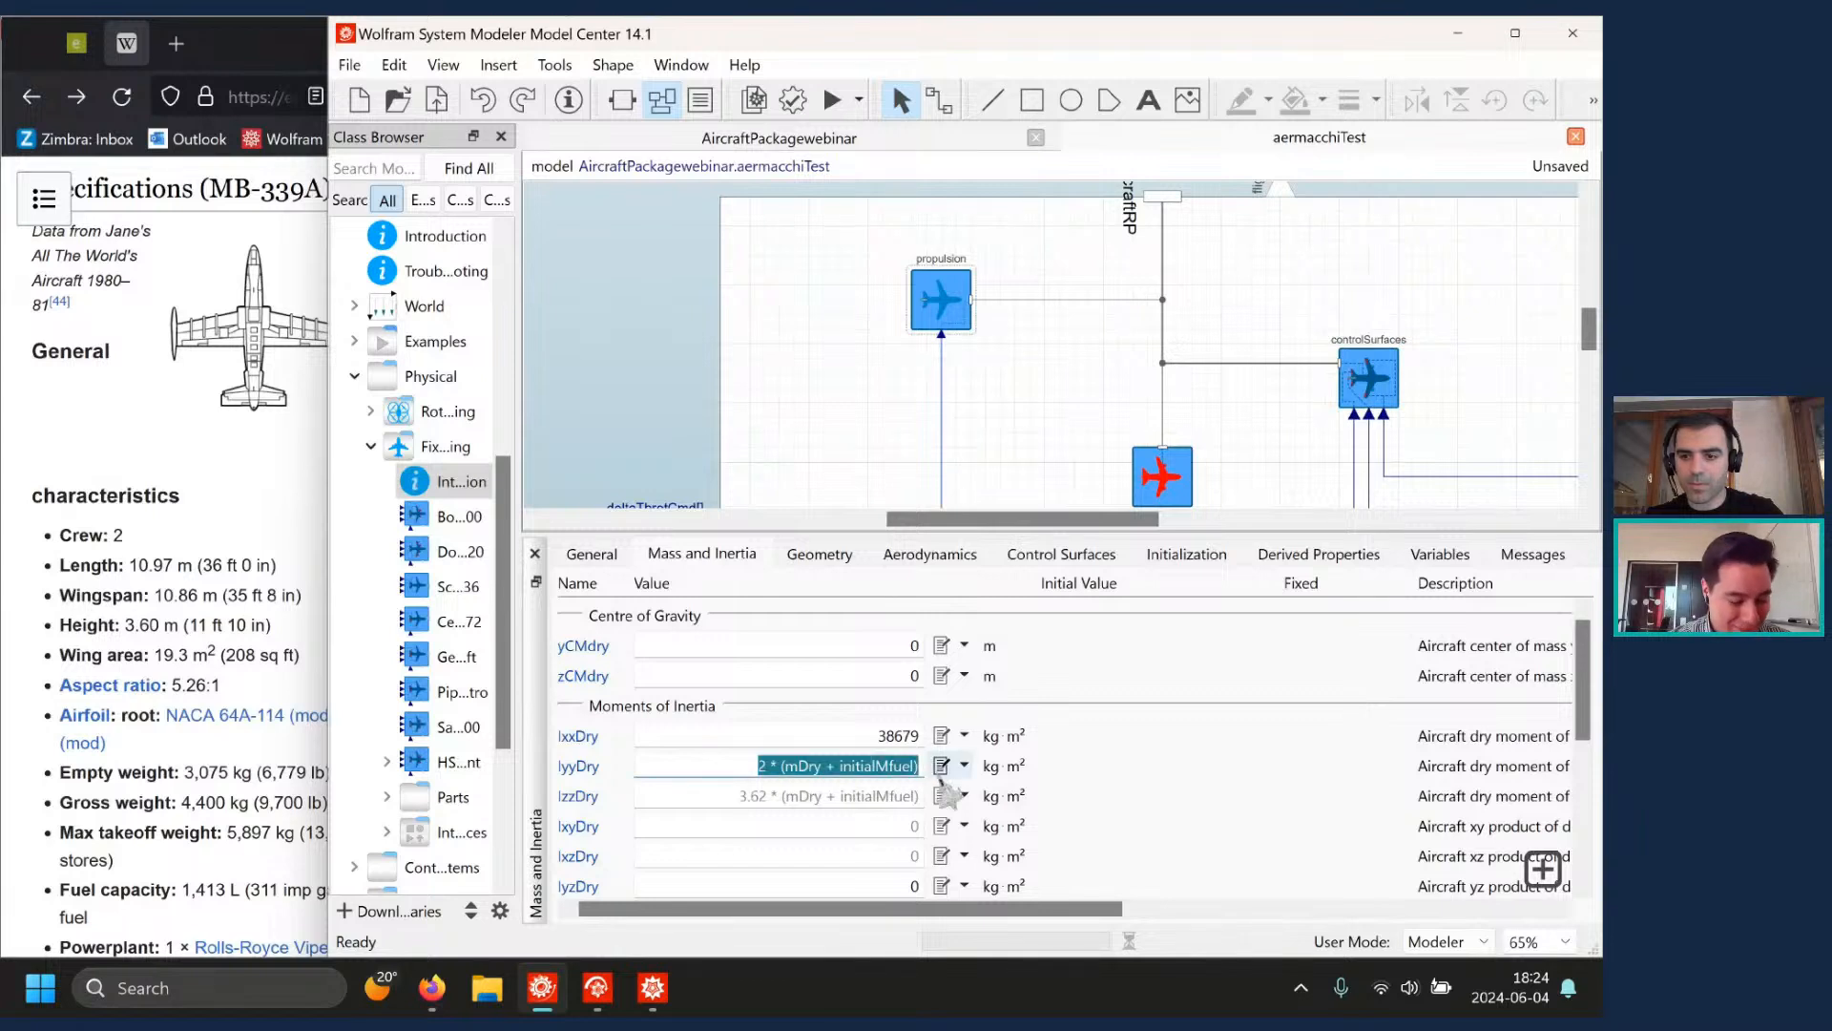
pyautogui.write('447')
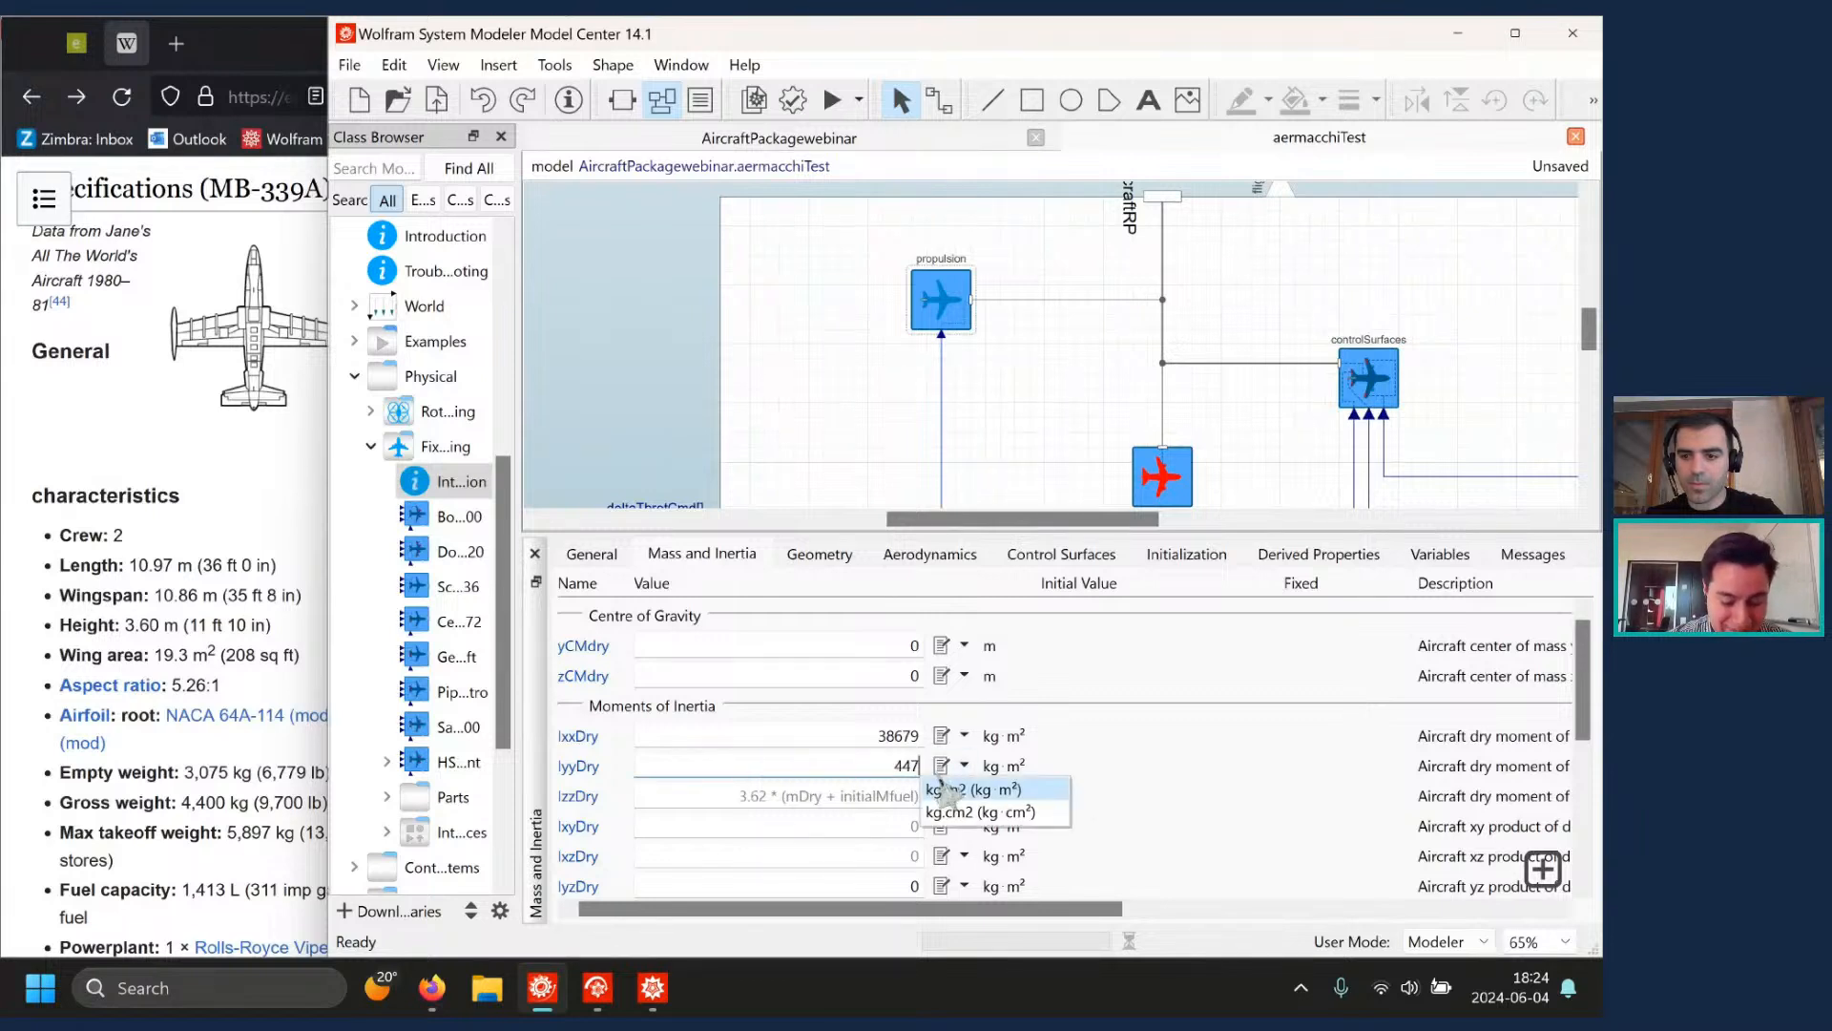
pyautogui.write('47')
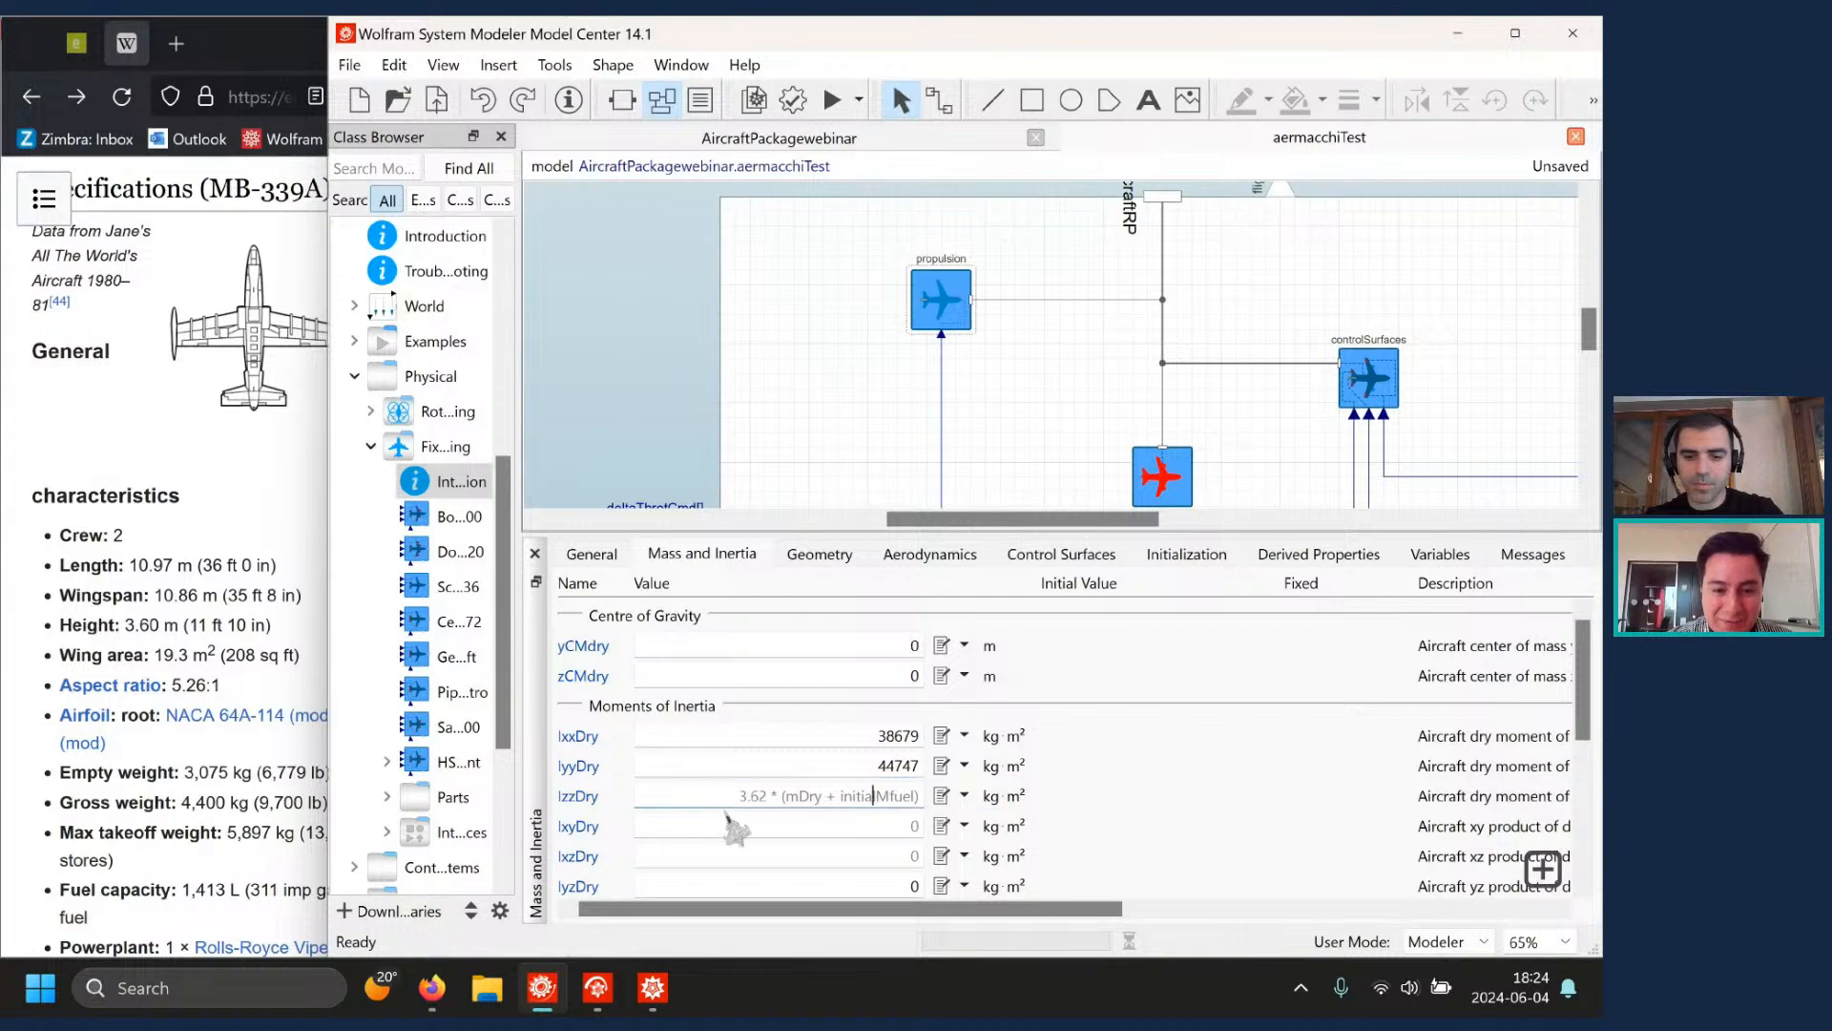
# - Replace the default expression of the dry moment of inertia IzzDry with 8545 kg·m²
pyautogui.click(740, 796)
pyautogui.moveTo(740, 796); pyautogui.dragTo(940, 796)
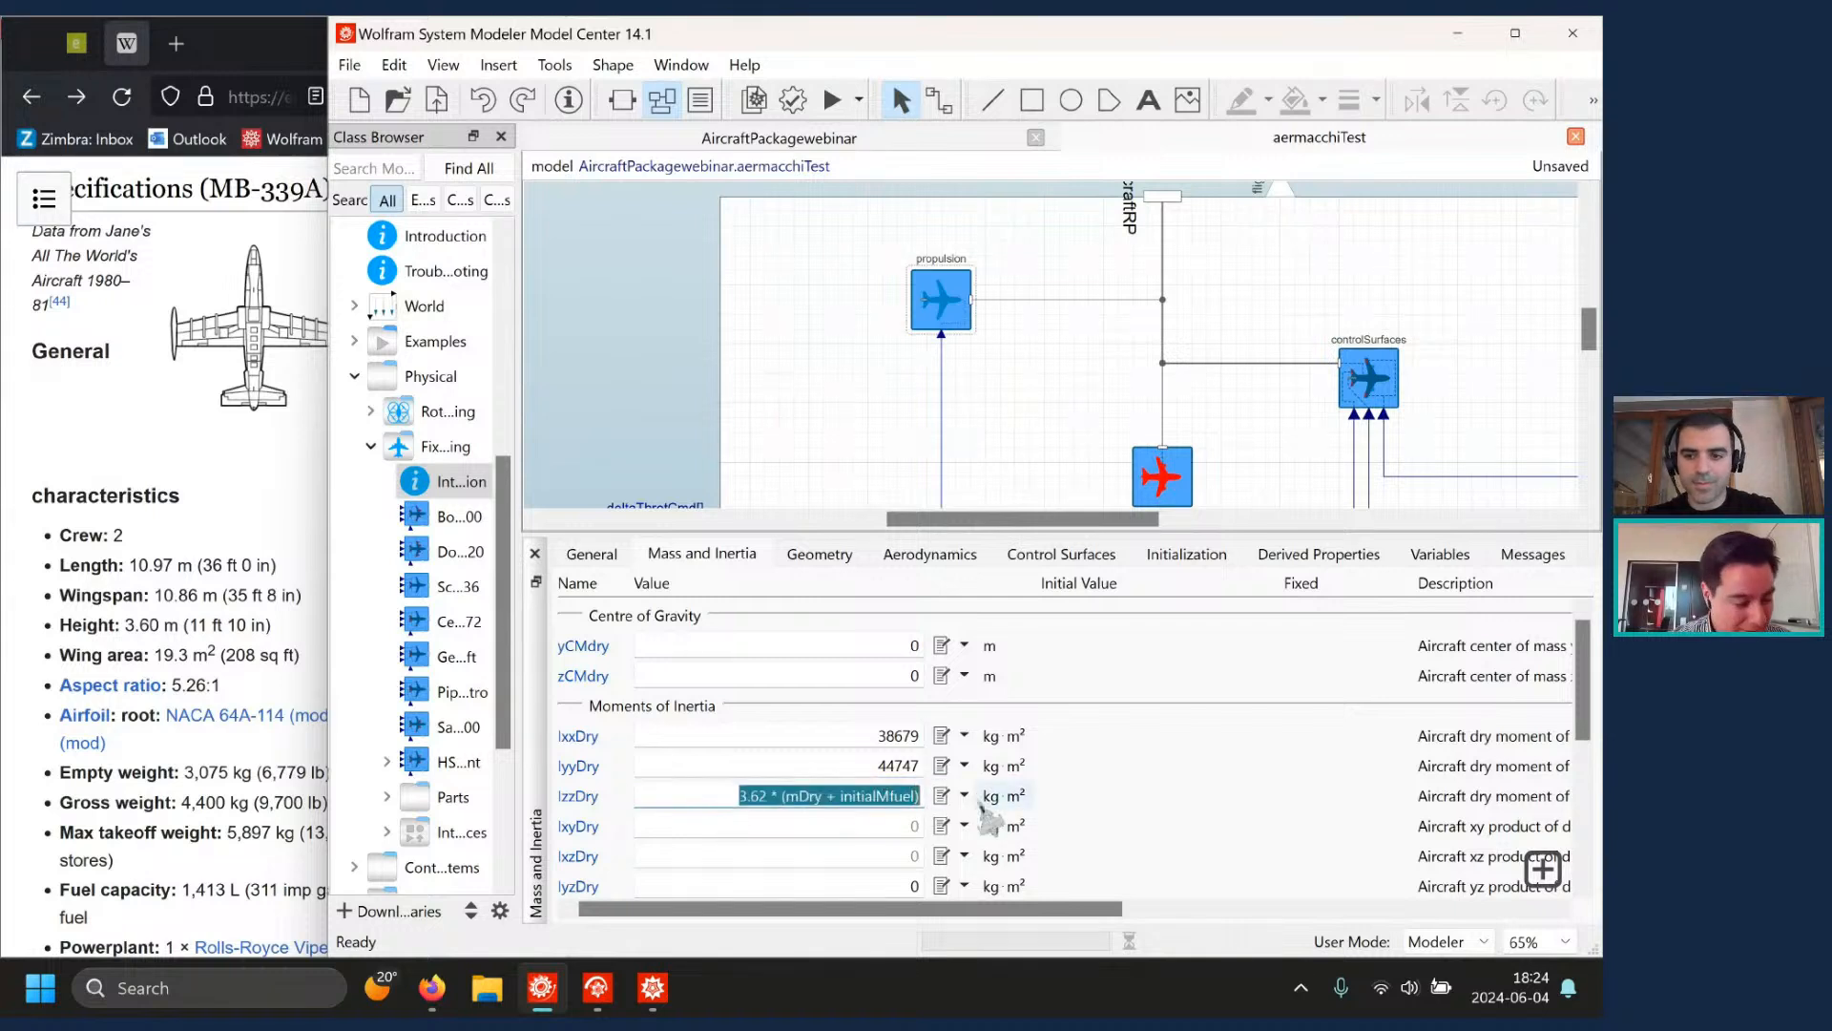
pyautogui.write('8545')
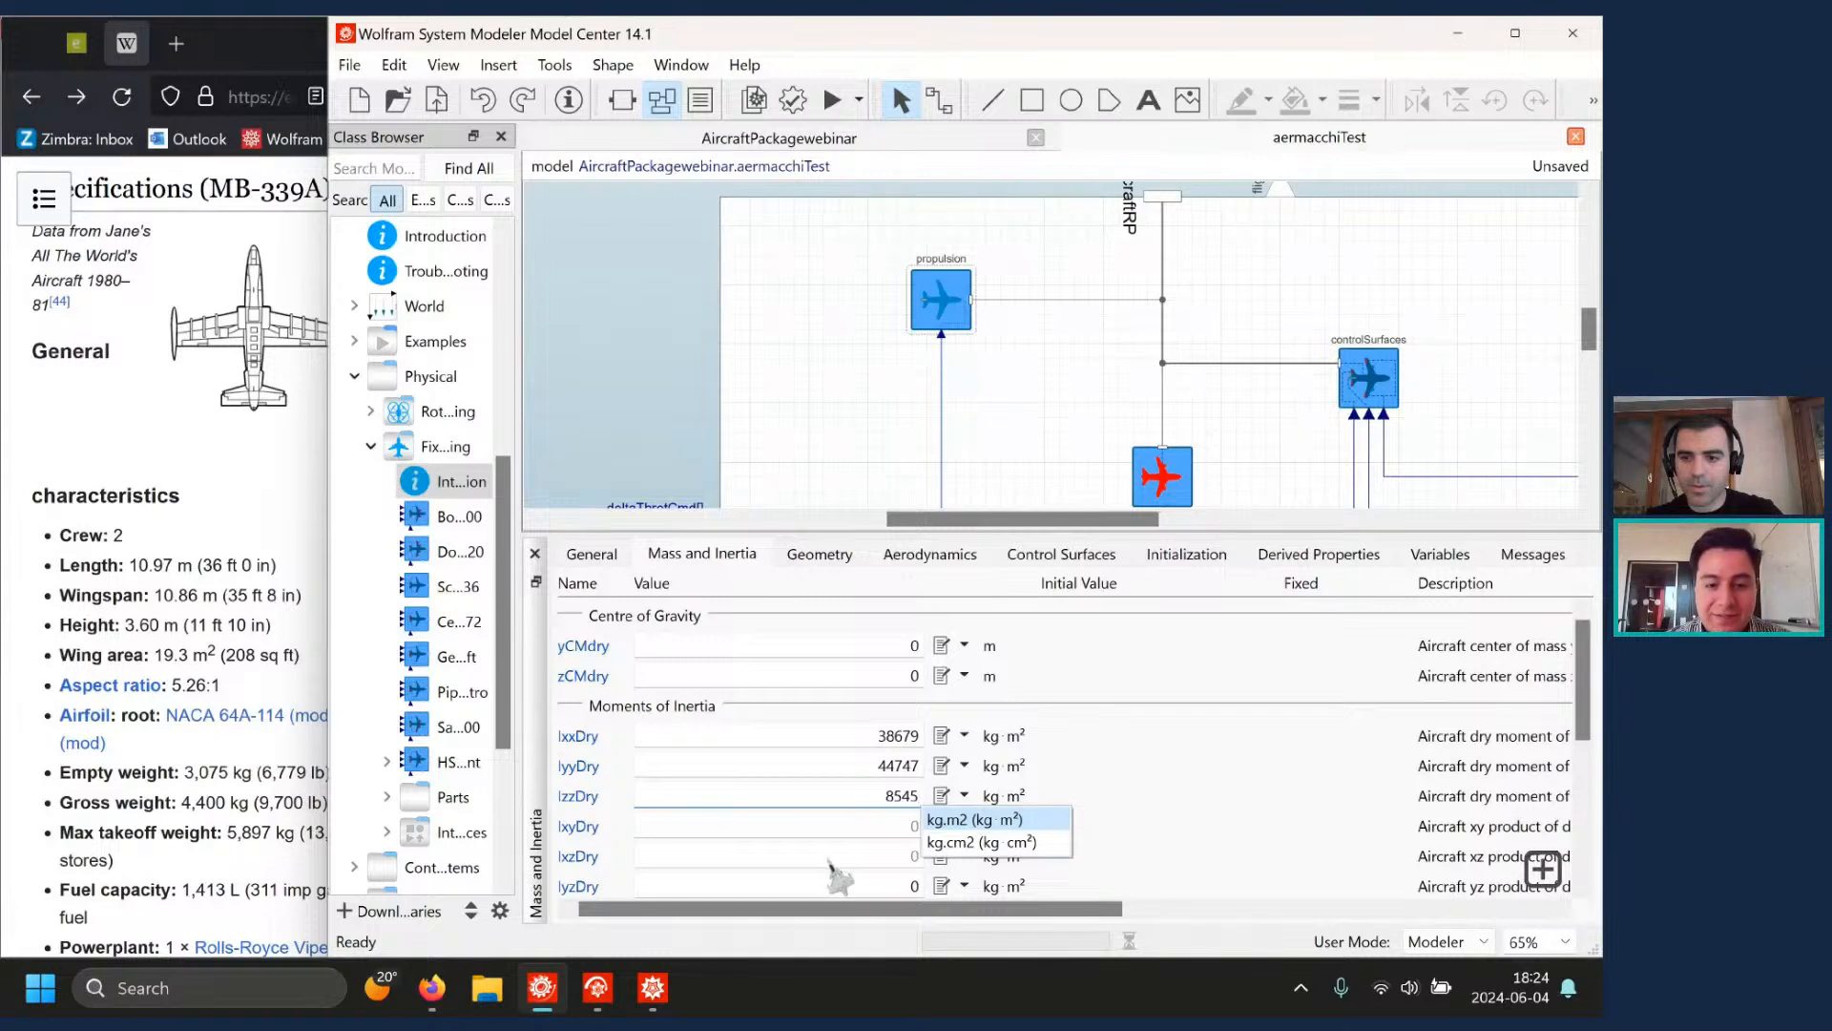
pyautogui.click(868, 851)
# - Clear the dry yz product of inertia IyzDry to restore its default
pyautogui.click(850, 865)
pyautogui.moveTo(883, 886); pyautogui.dragTo(986, 880)
pyautogui.press('BackSpace')
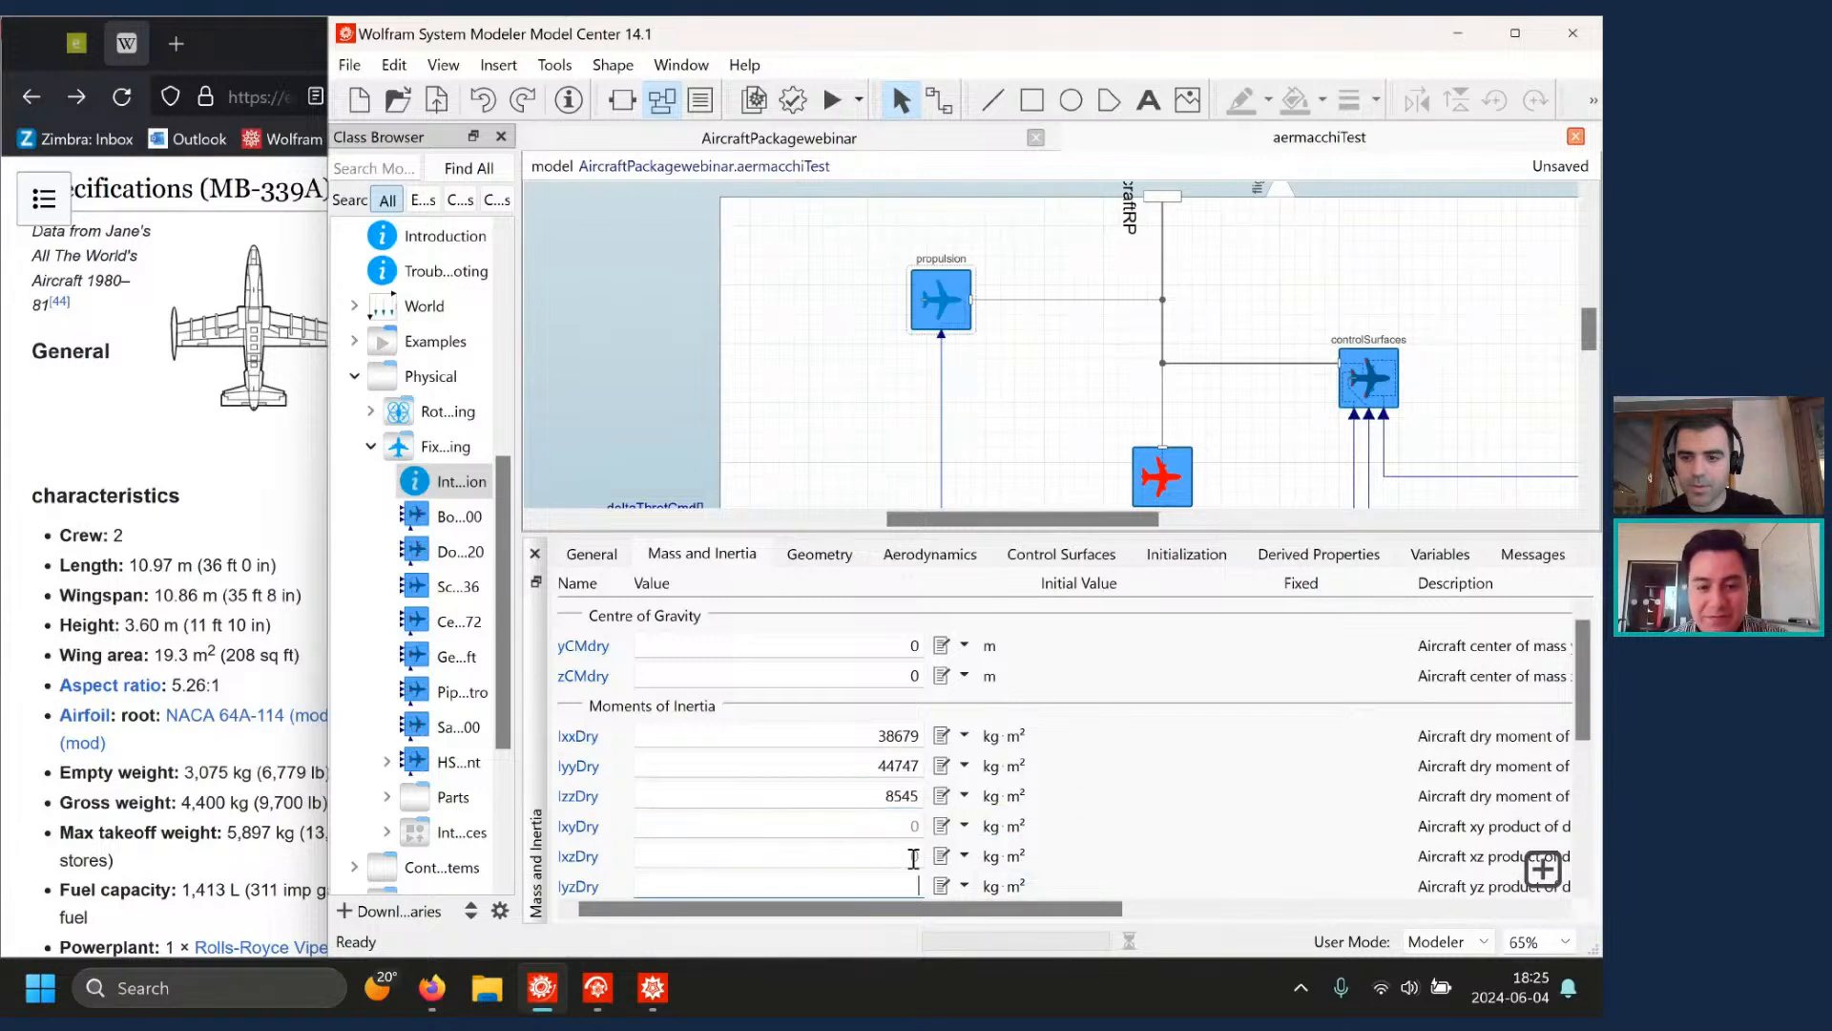
pyautogui.press('Return')
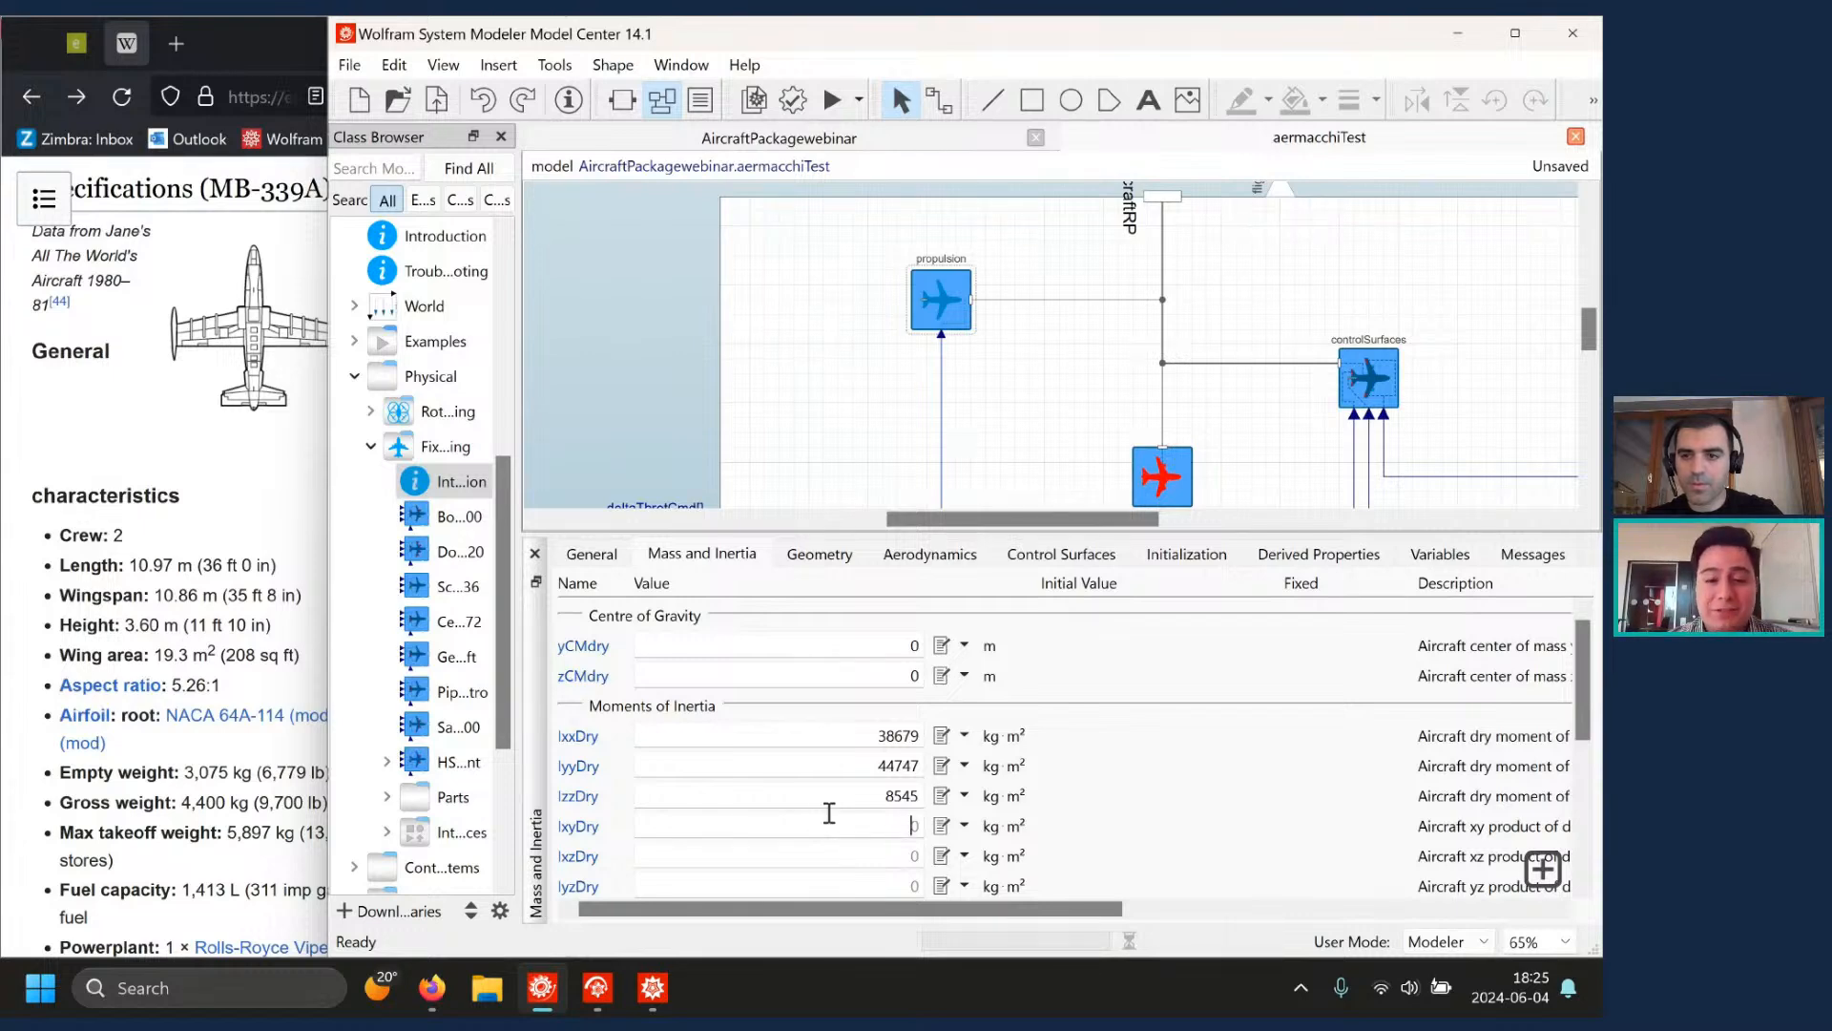
pyautogui.scroll(-1, 829, 812)
pyautogui.scroll(-3, 830, 812)
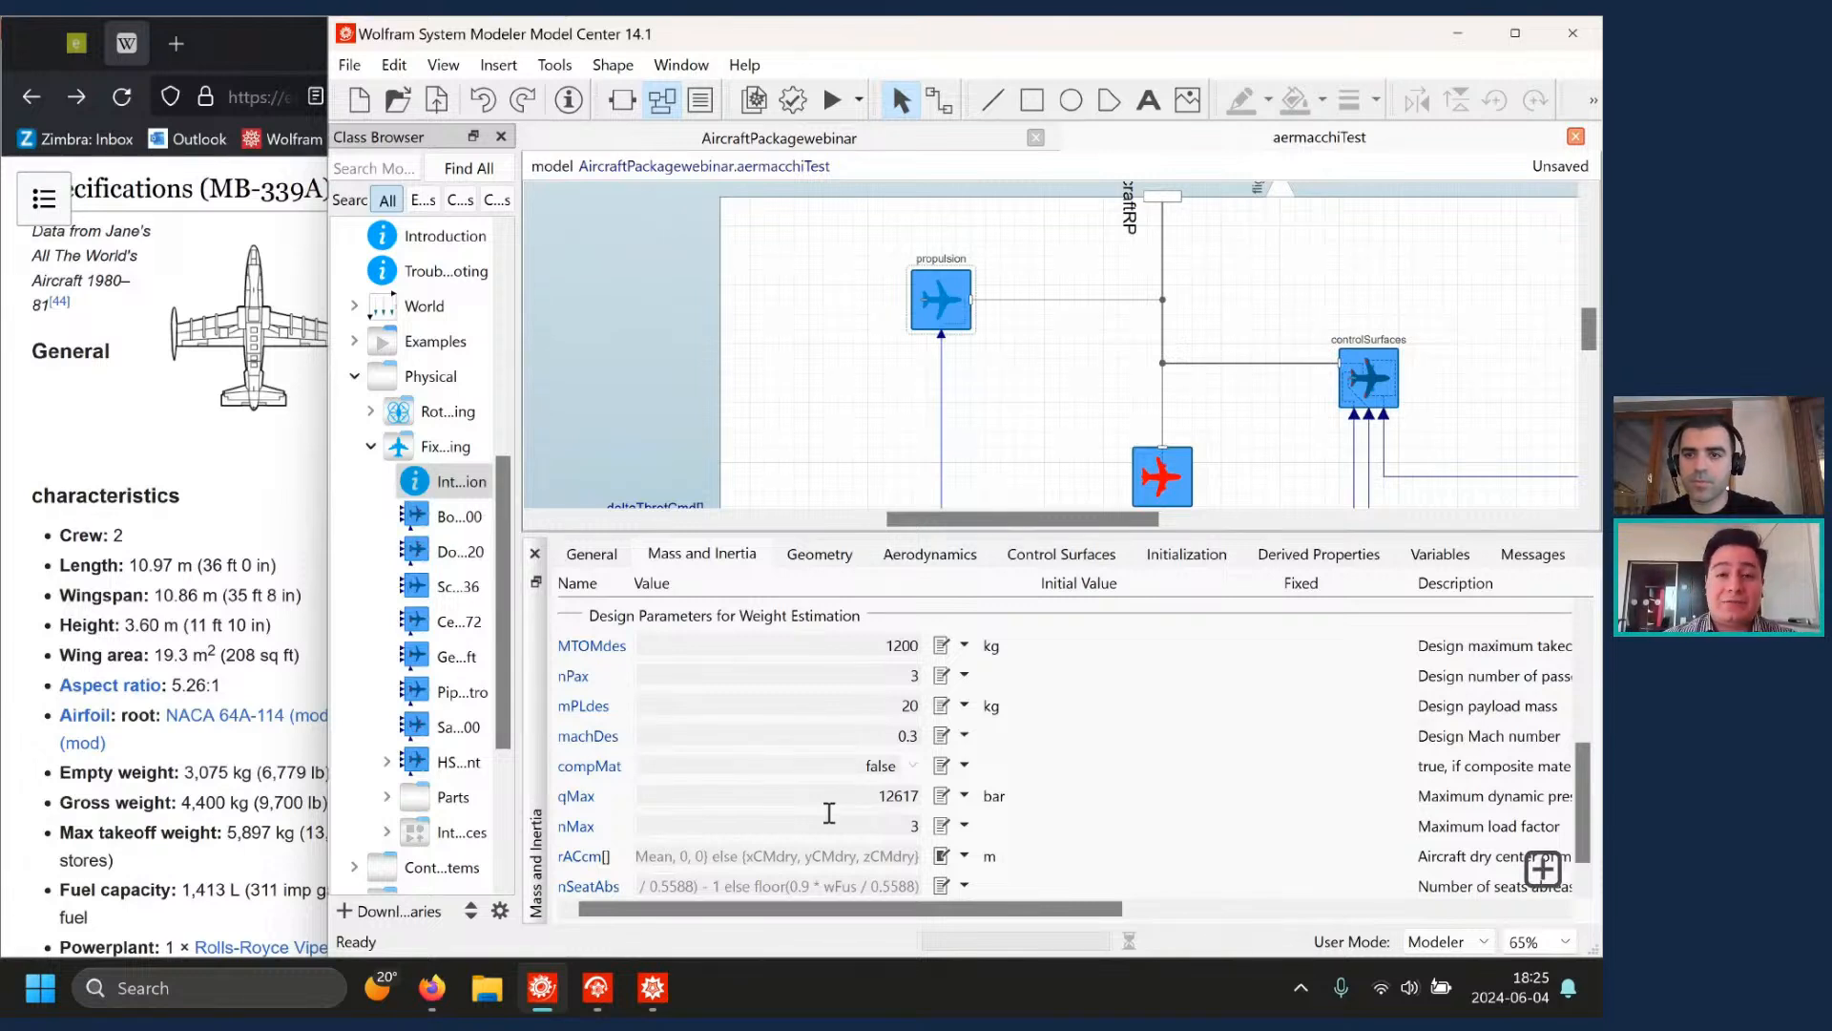
pyautogui.scroll(-1, 835, 812)
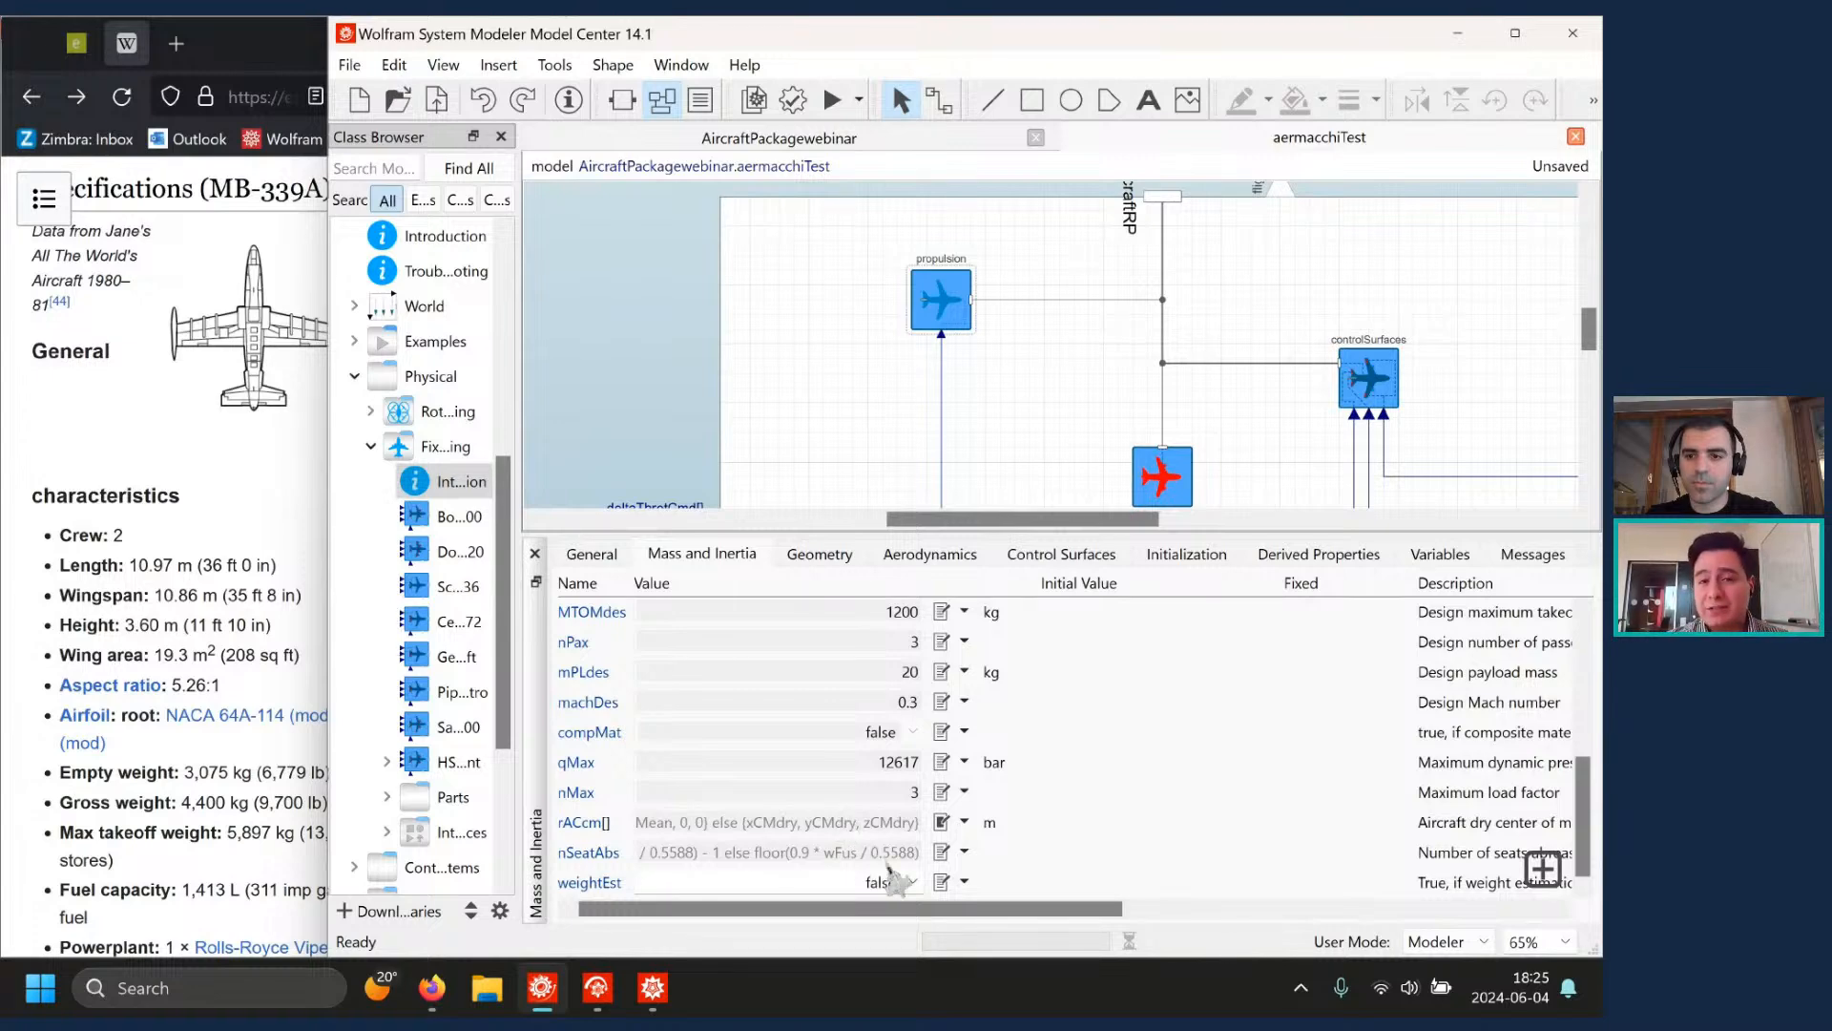
pyautogui.scroll(-5, 893, 859)
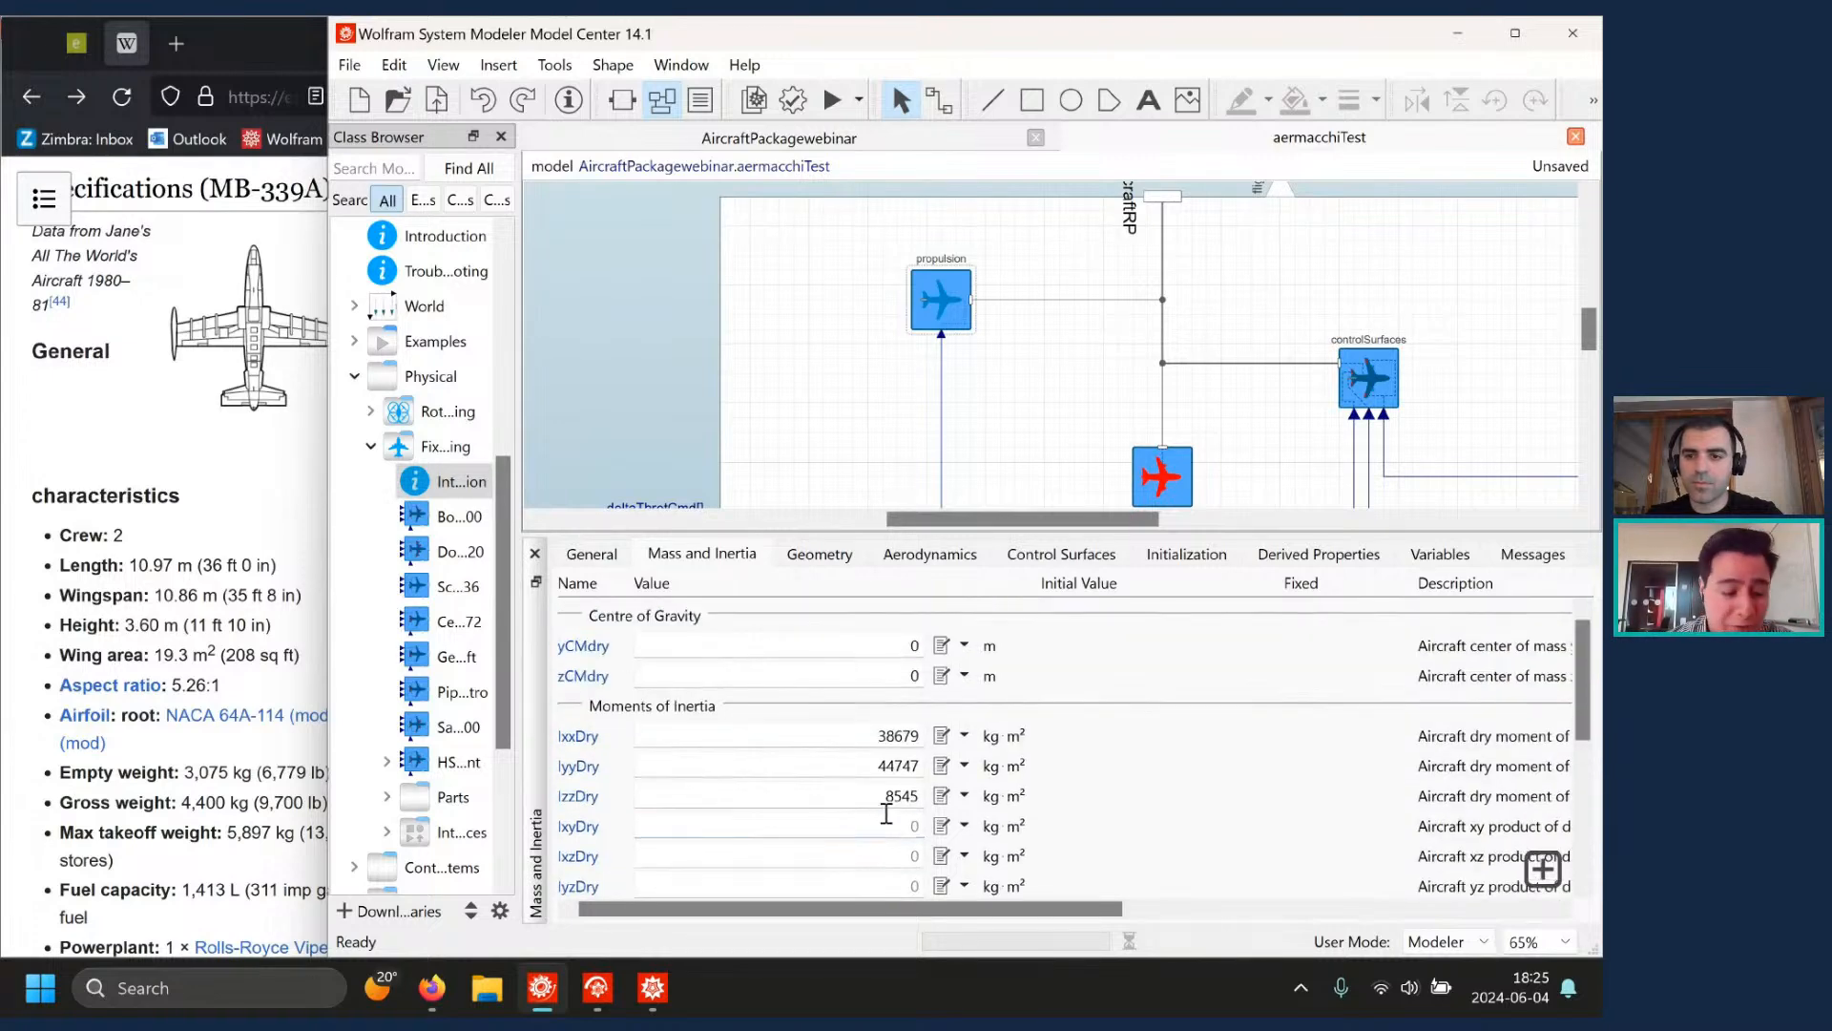
pyautogui.click(886, 813)
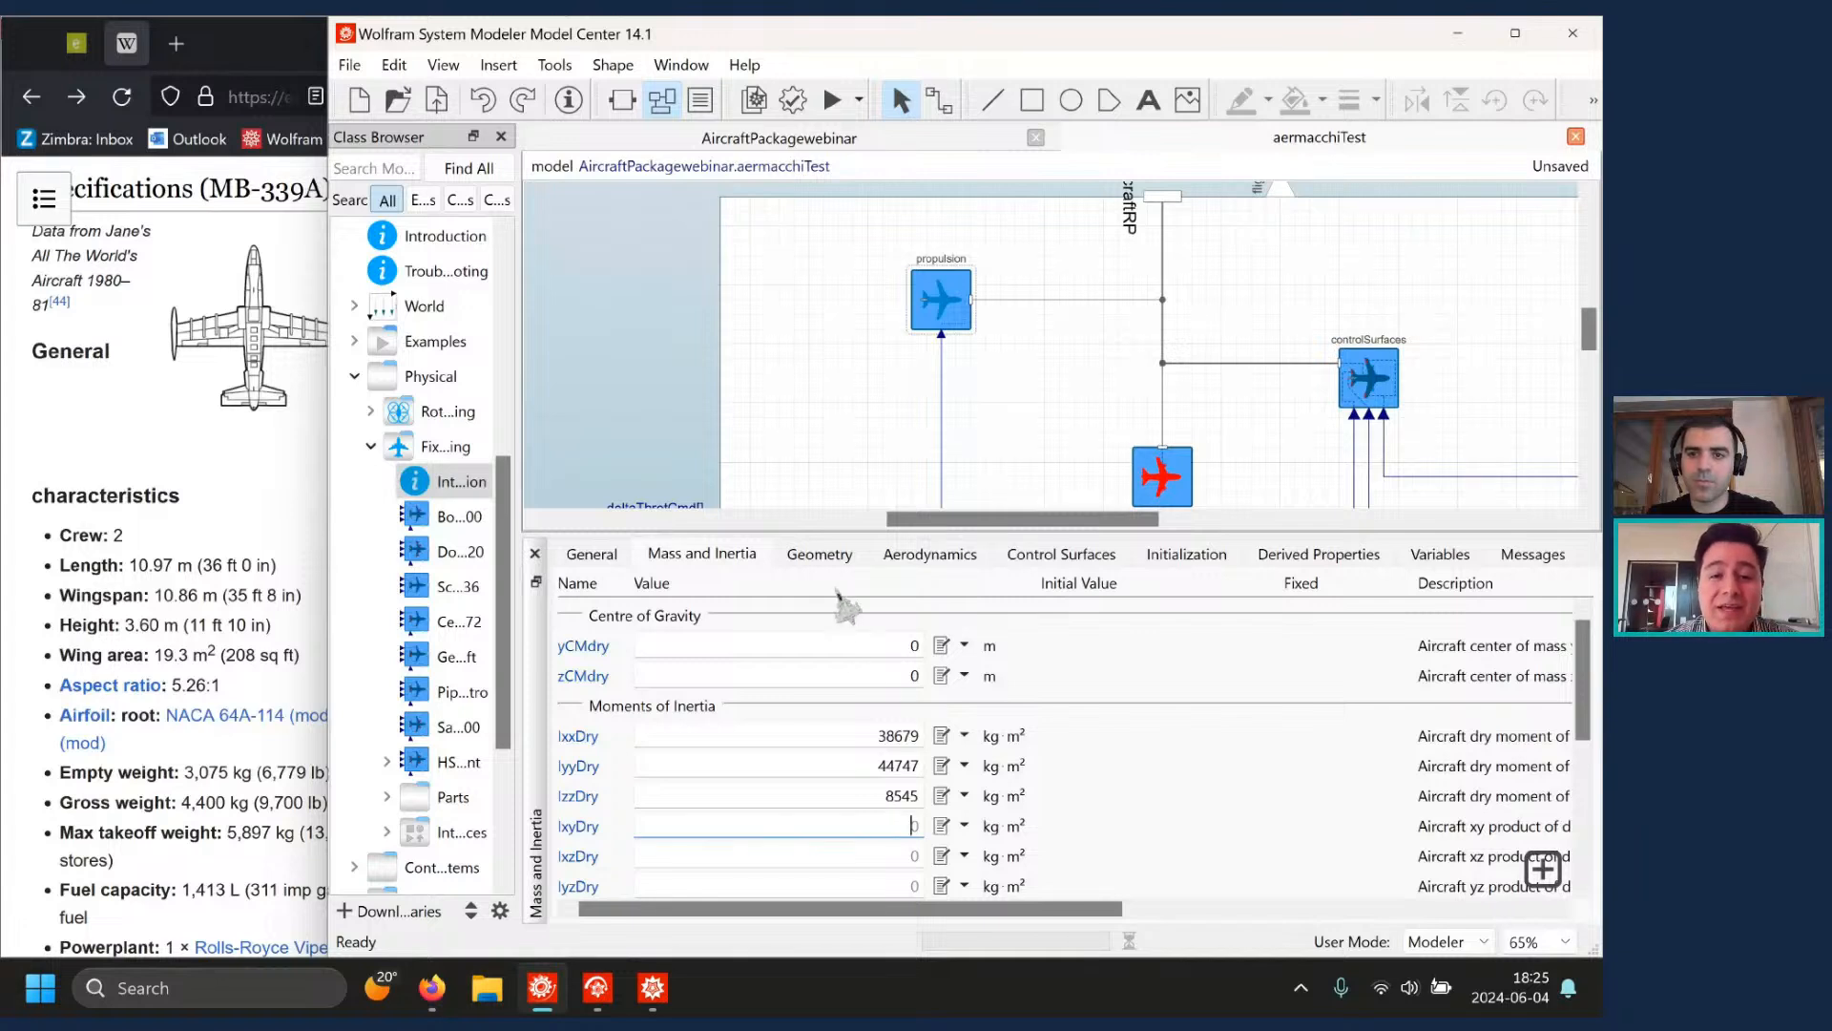
# - Clear the main wing's xWingRootLE, zWingRootLE and sweep angle lambdaWing in the geometry parameters to restore their defaults
pyautogui.click(823, 558)
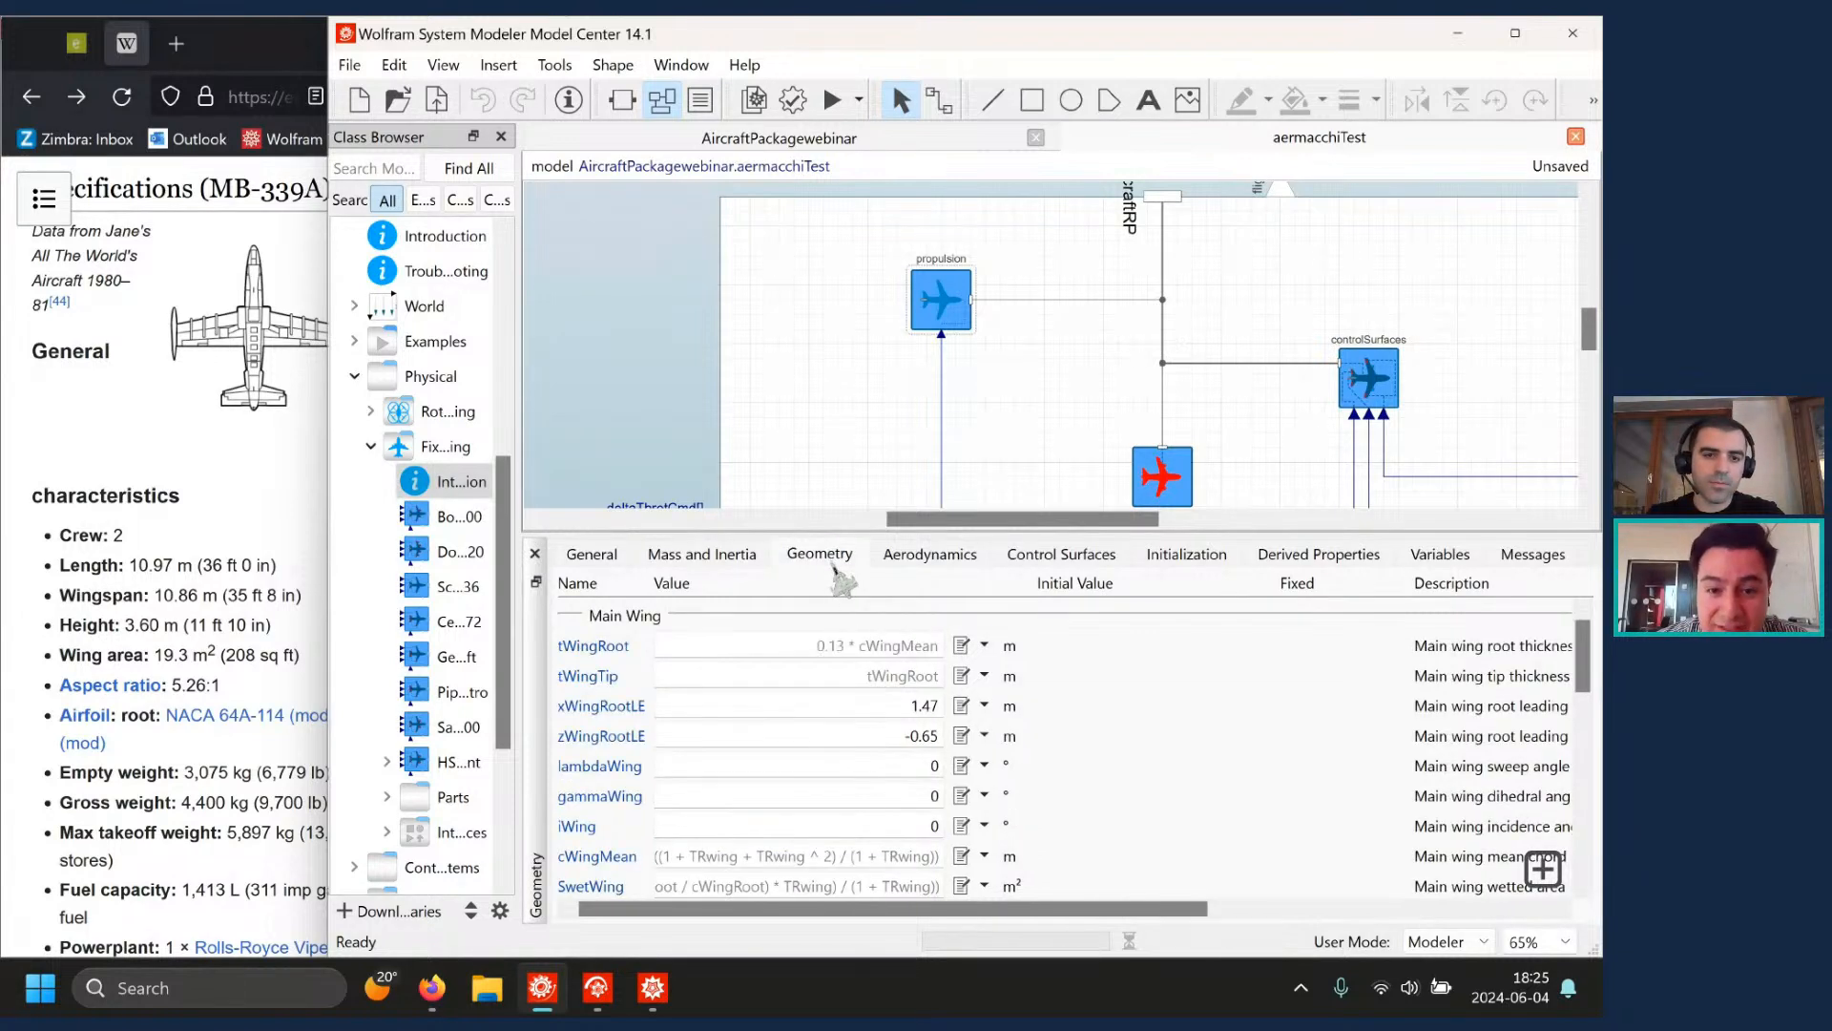
pyautogui.click(888, 708)
pyautogui.moveTo(889, 708); pyautogui.dragTo(988, 745)
pyautogui.press('BackSpace')
pyautogui.press('BackSpace')
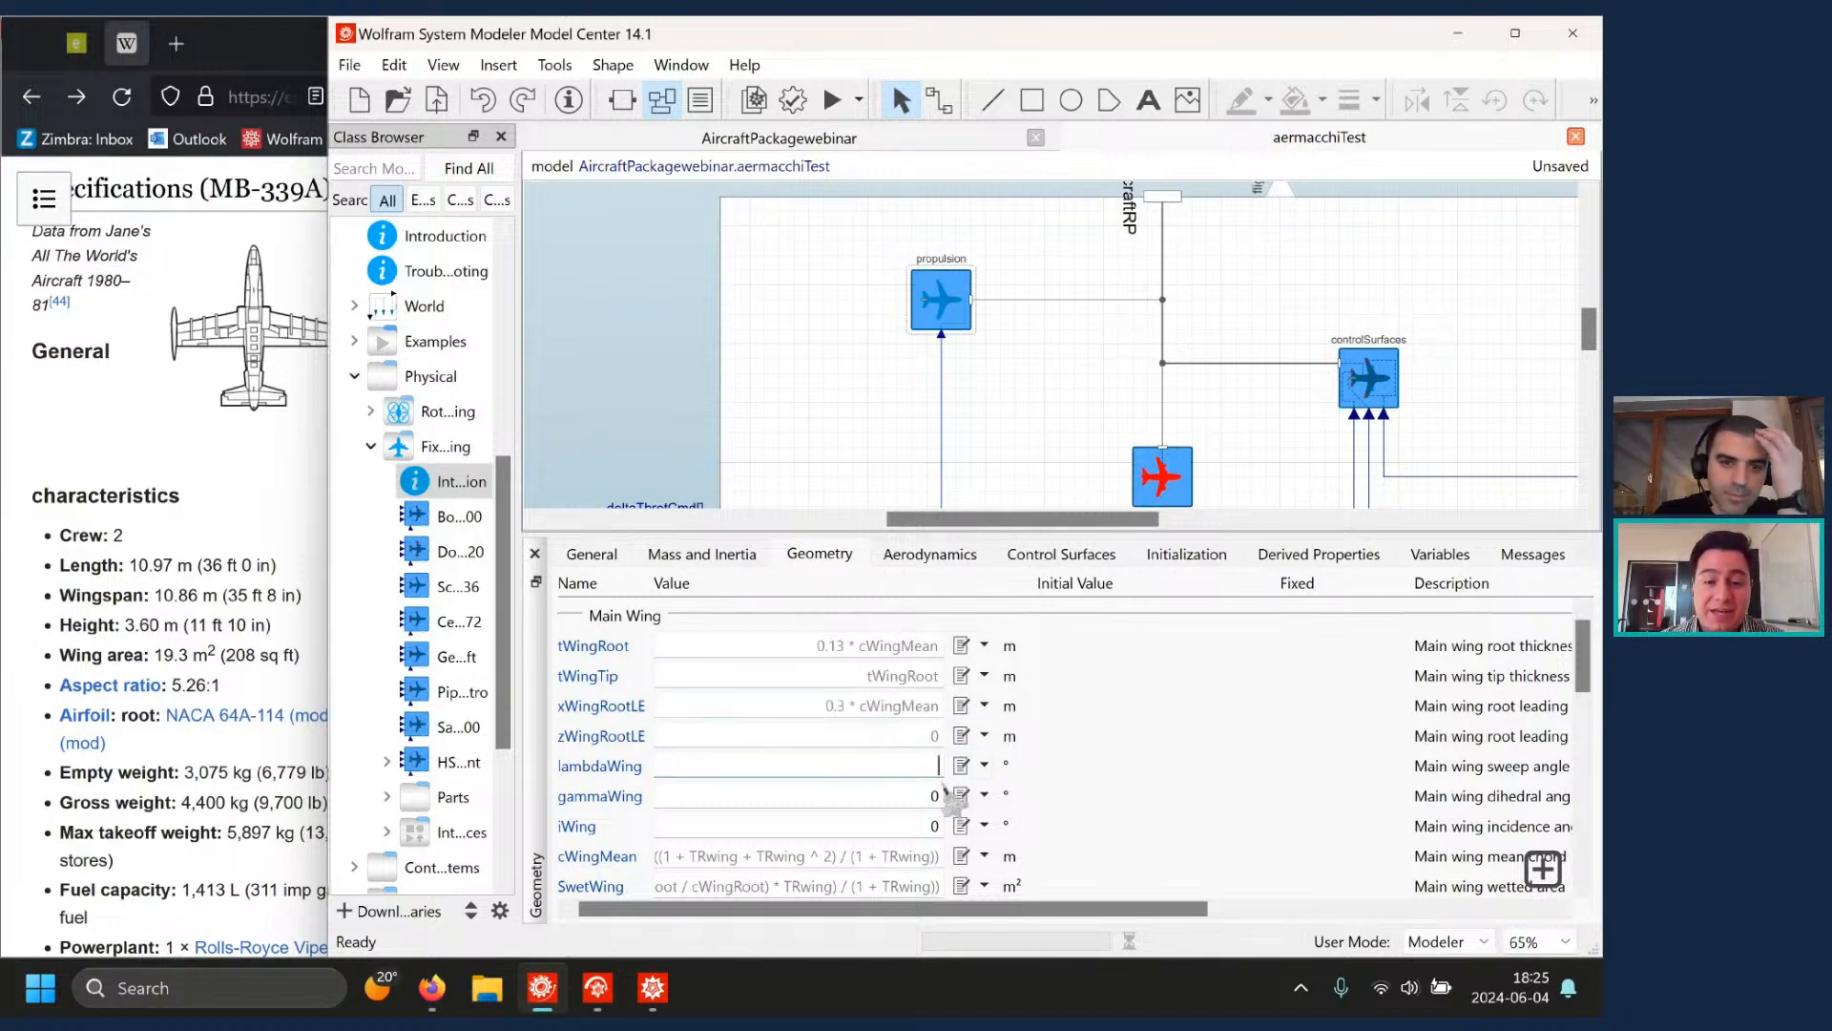
# - Clear the main wing's dihedral gammaWing, incidence iWing and reference area SrefWing to restore their defaults
pyautogui.moveTo(888, 826); pyautogui.dragTo(992, 828)
pyautogui.rightClick(998, 830)
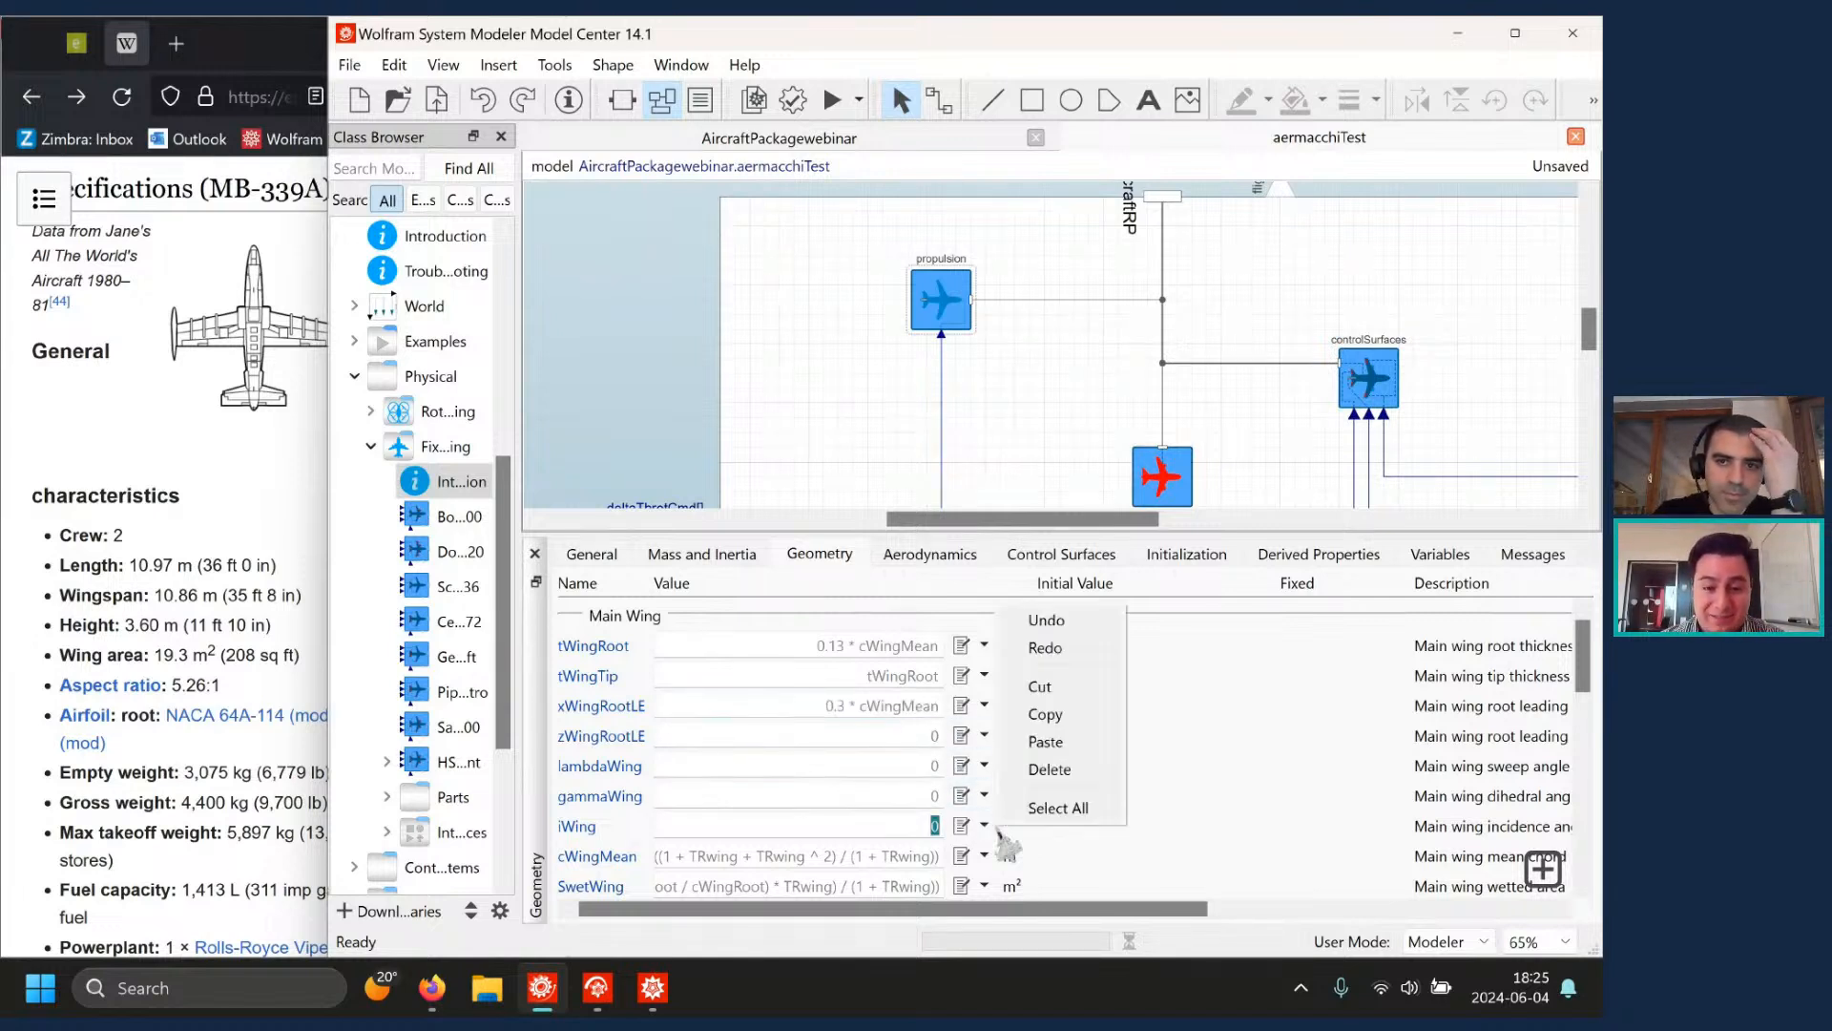
pyautogui.click(887, 827)
pyautogui.press('BackSpace')
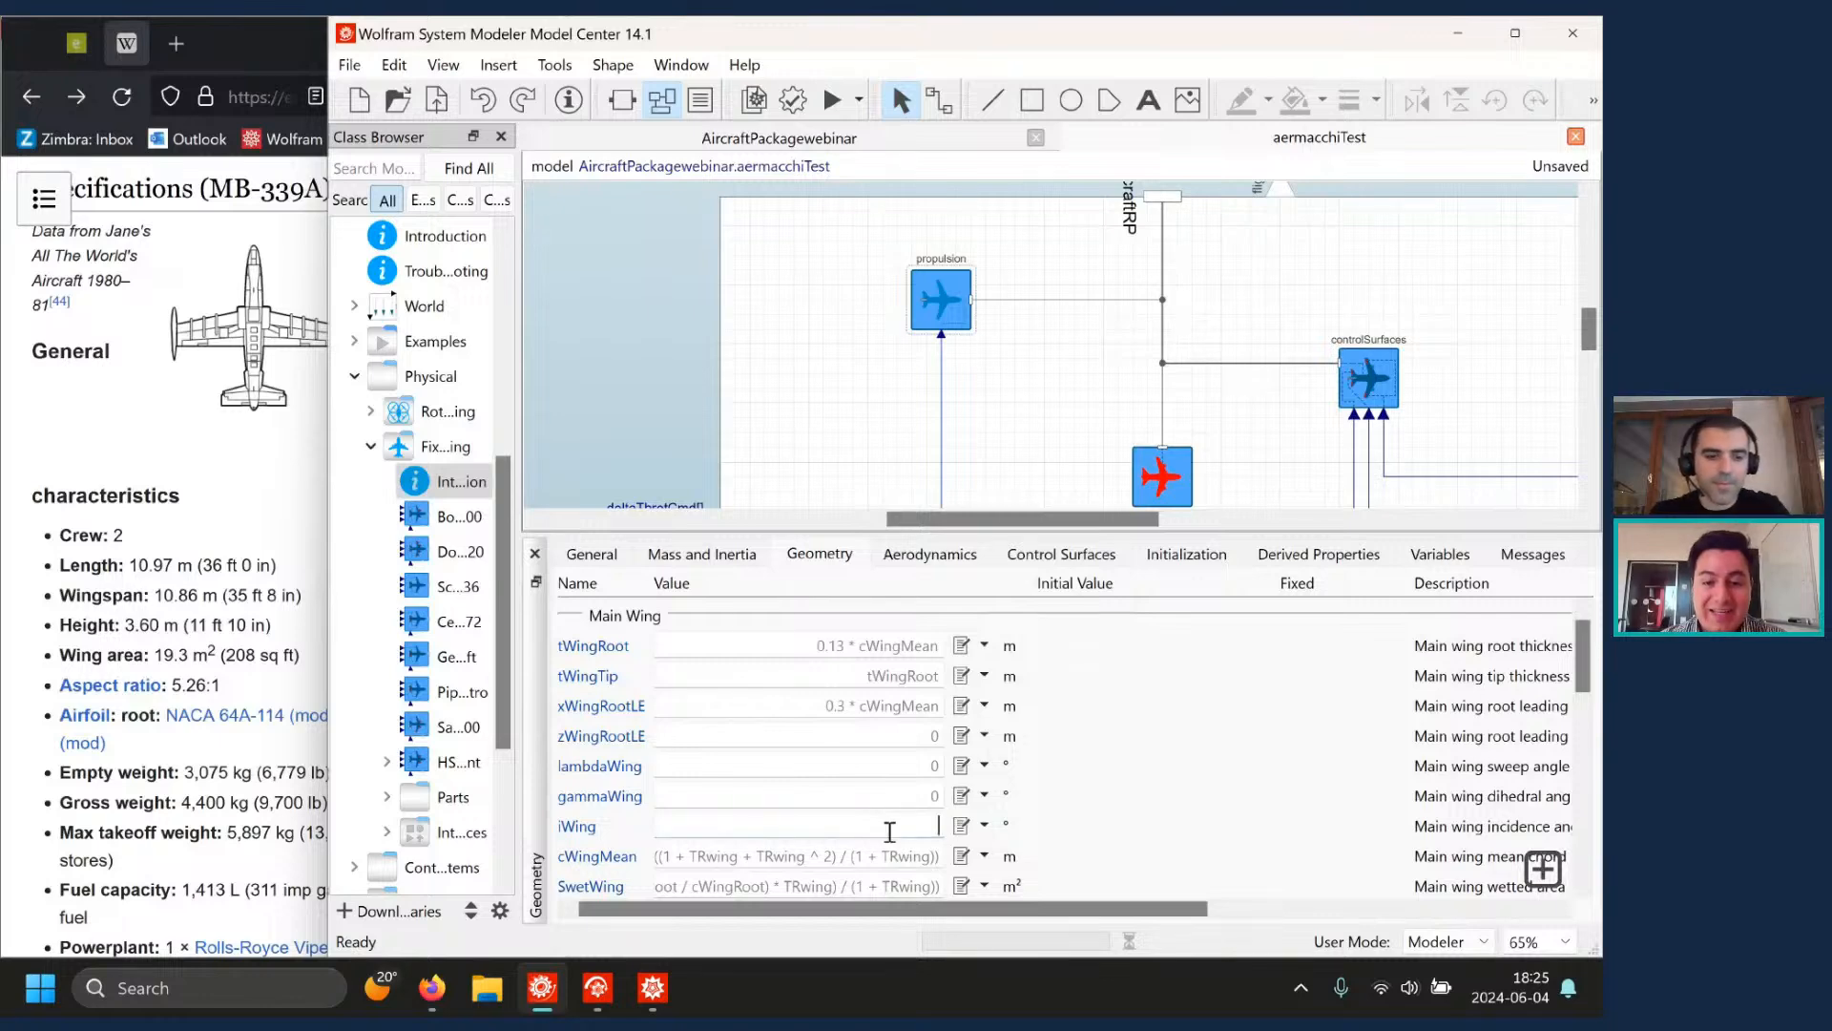
pyautogui.click(857, 854)
pyautogui.scroll(-3, 857, 852)
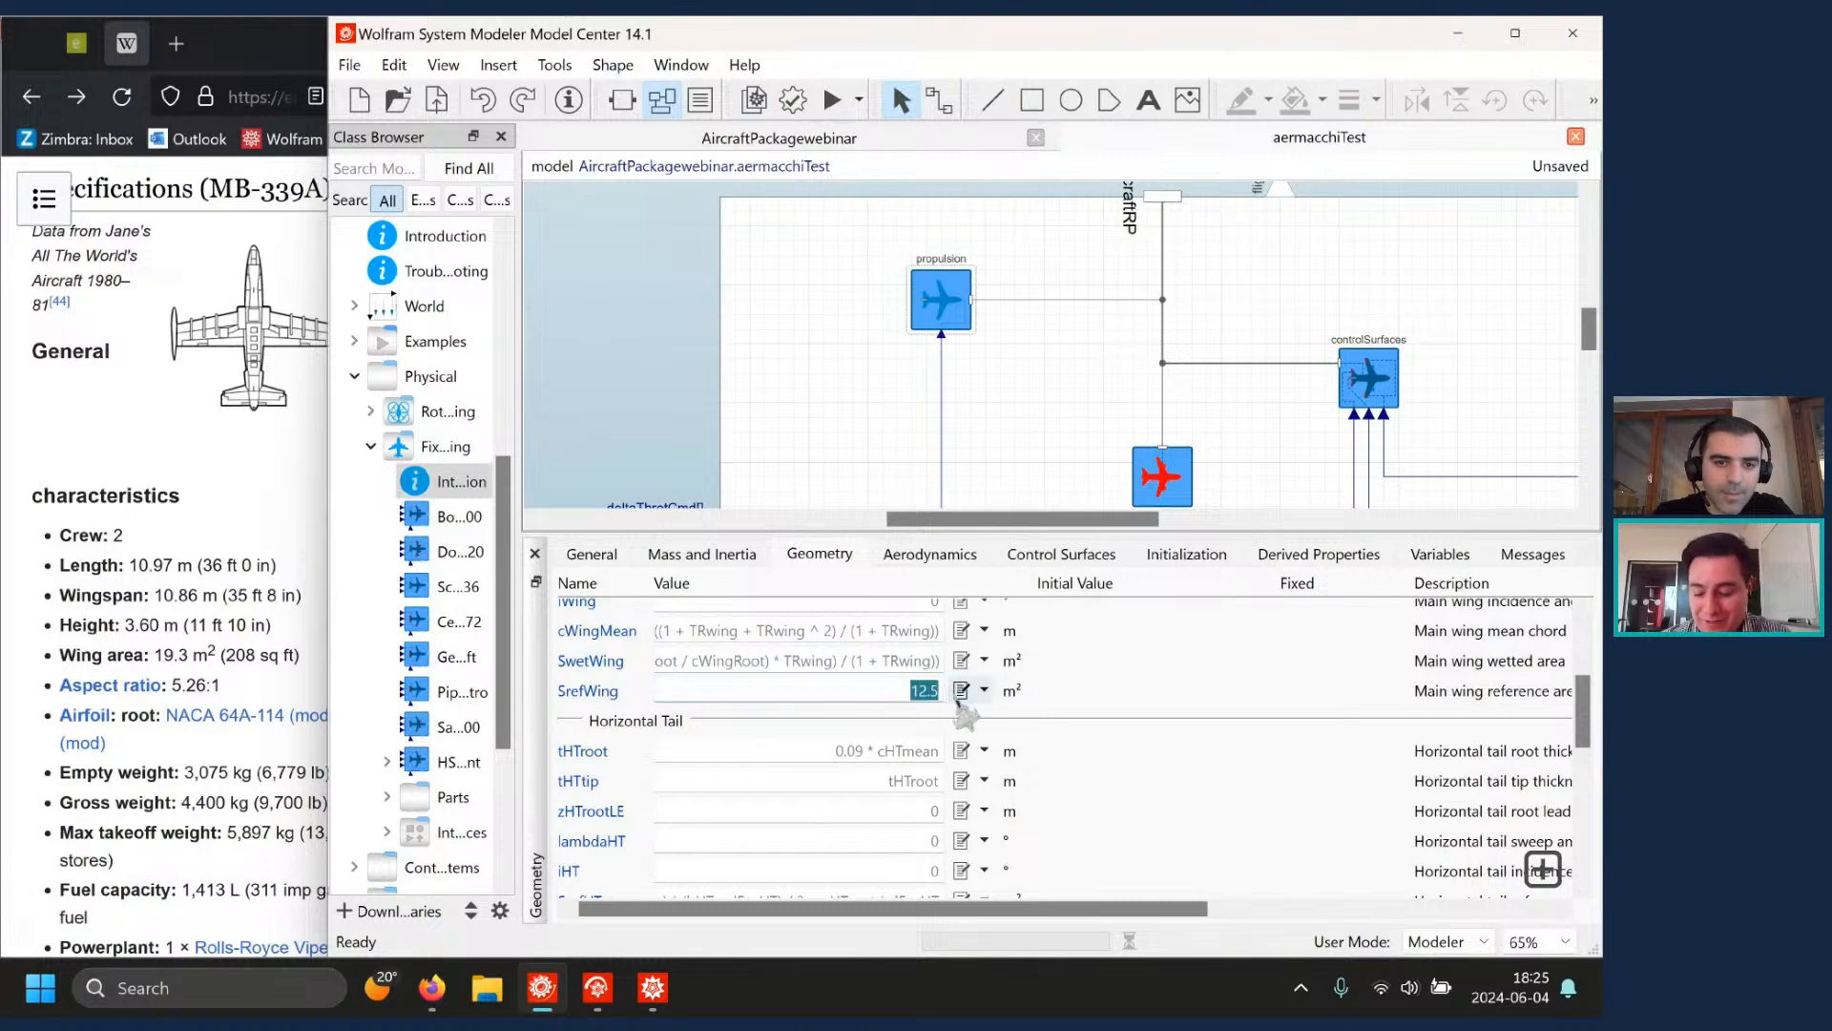
pyautogui.scroll(-2, 864, 768)
# - Clear the vertical tail's xVTrootLE, zVTroot and sweep angle lambdaVT to restore their defaults
pyautogui.scroll(-3, 869, 773)
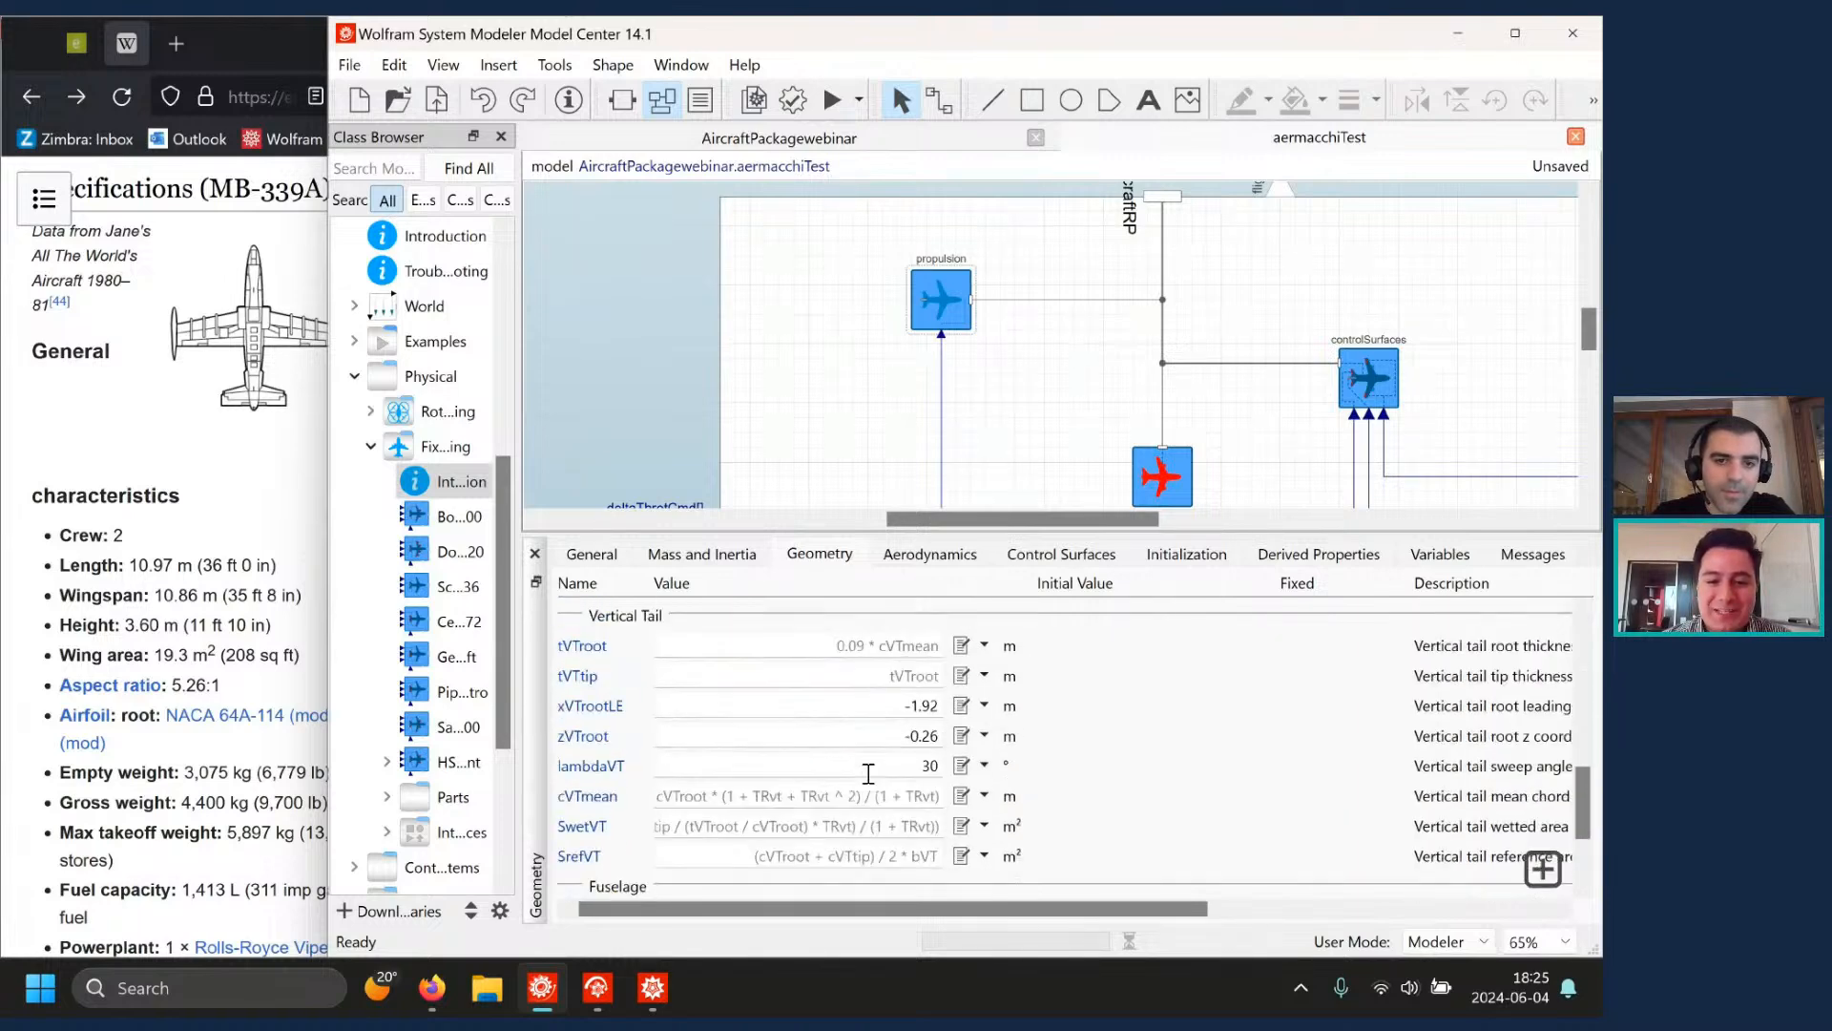
pyautogui.moveTo(897, 705); pyautogui.dragTo(952, 768)
pyautogui.press('BackSpace')
pyautogui.press('BackSpace')
pyautogui.press('BackSpace')
pyautogui.scroll(-2, 875, 825)
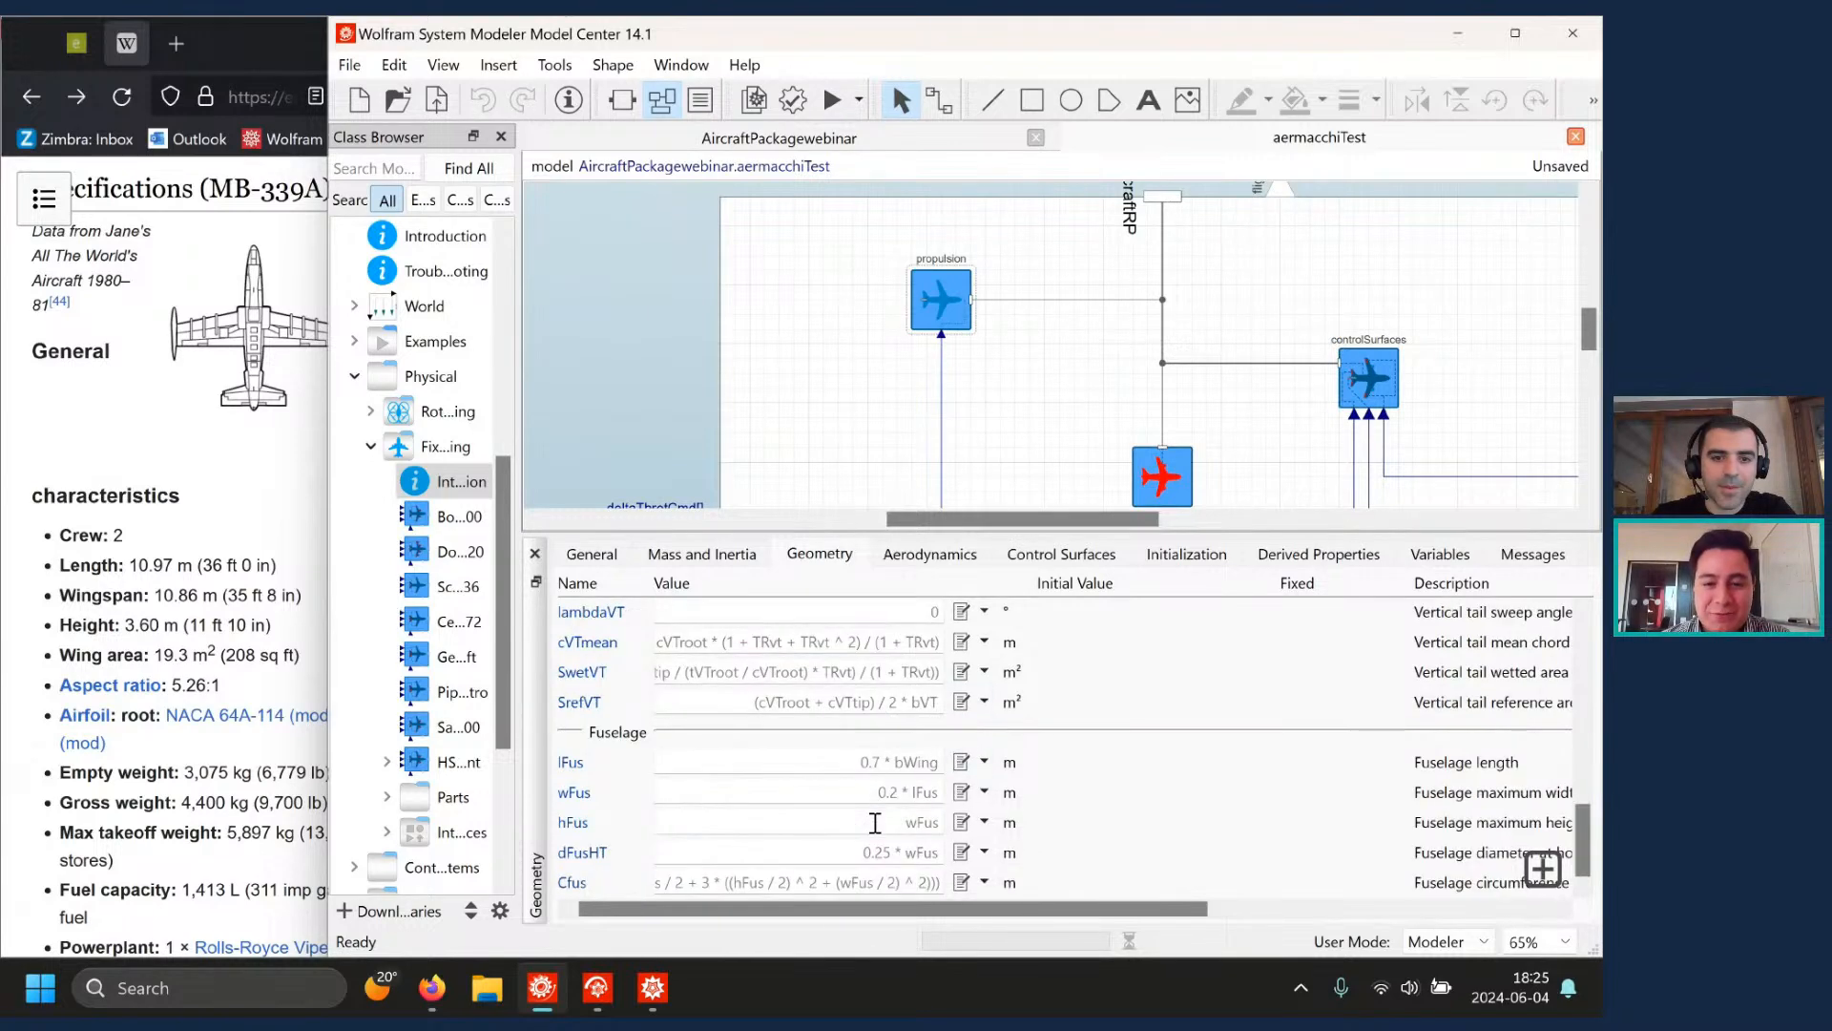
# - Check the MB-339A three-view drawing on Wikipedia and set the main wing sweep angle lambdaWing to 30°
pyautogui.scroll(6, 875, 822)
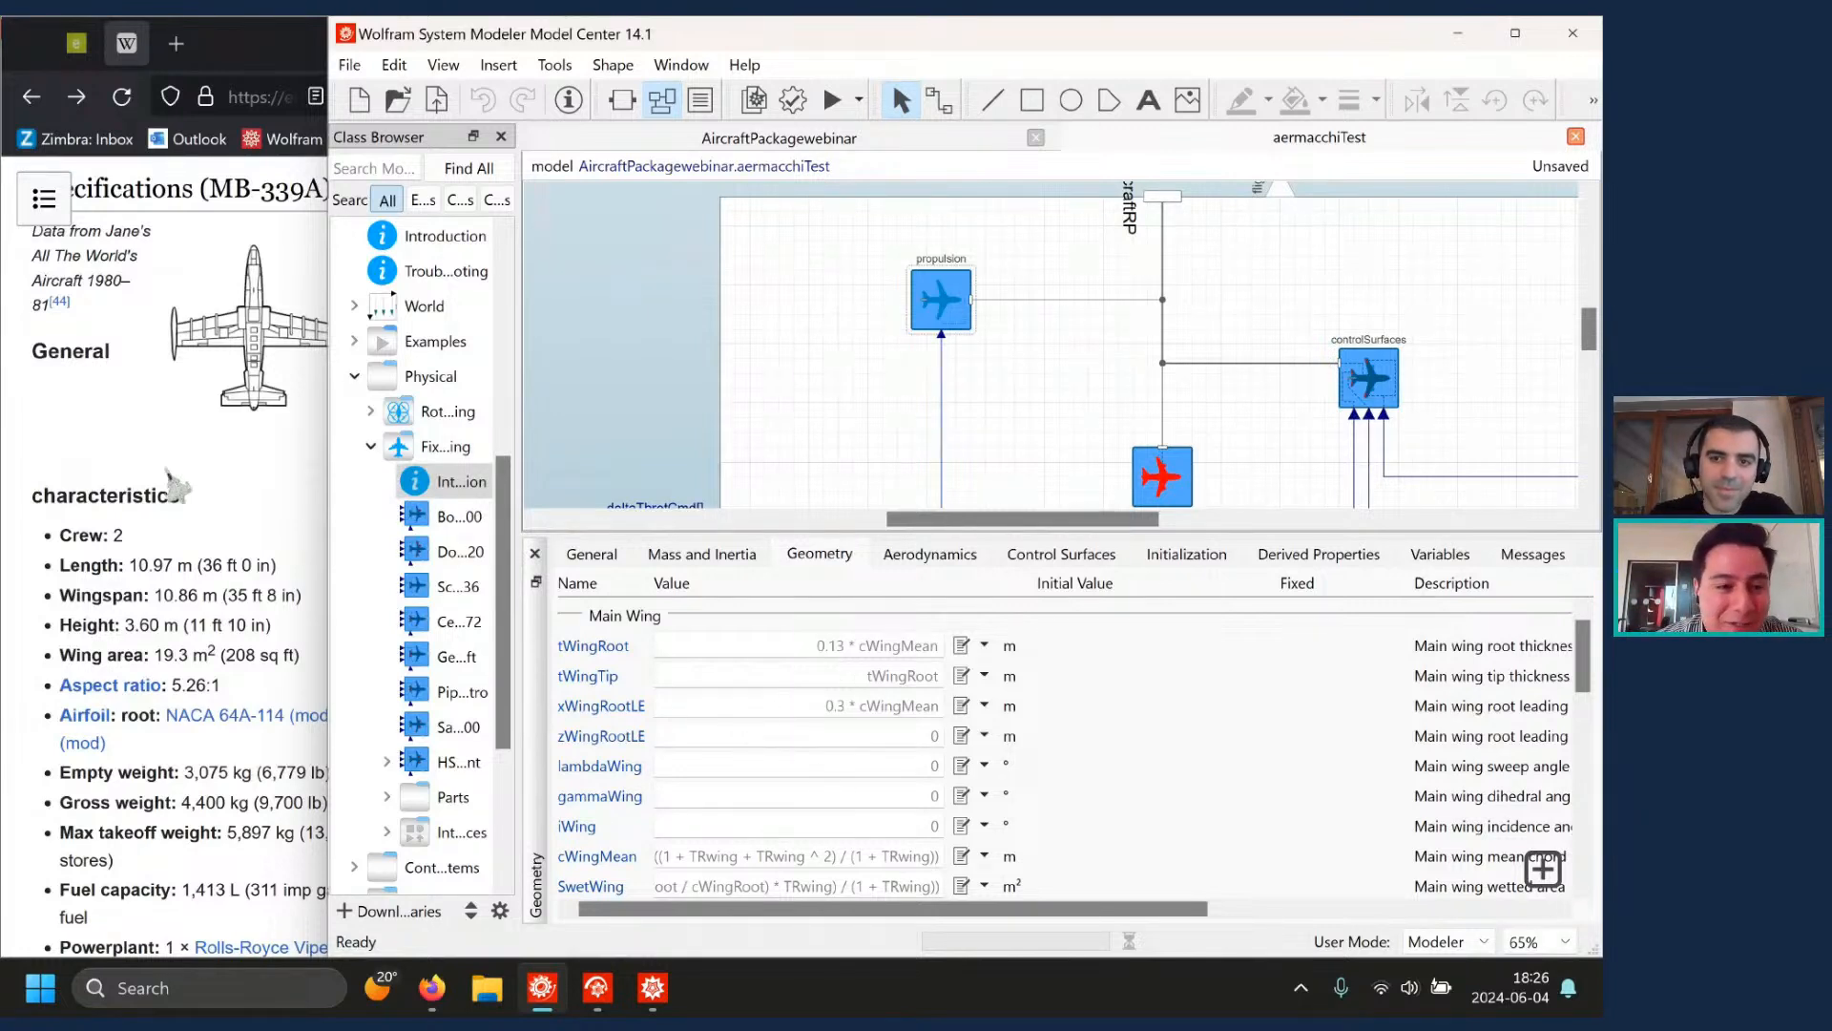
pyautogui.click(201, 410)
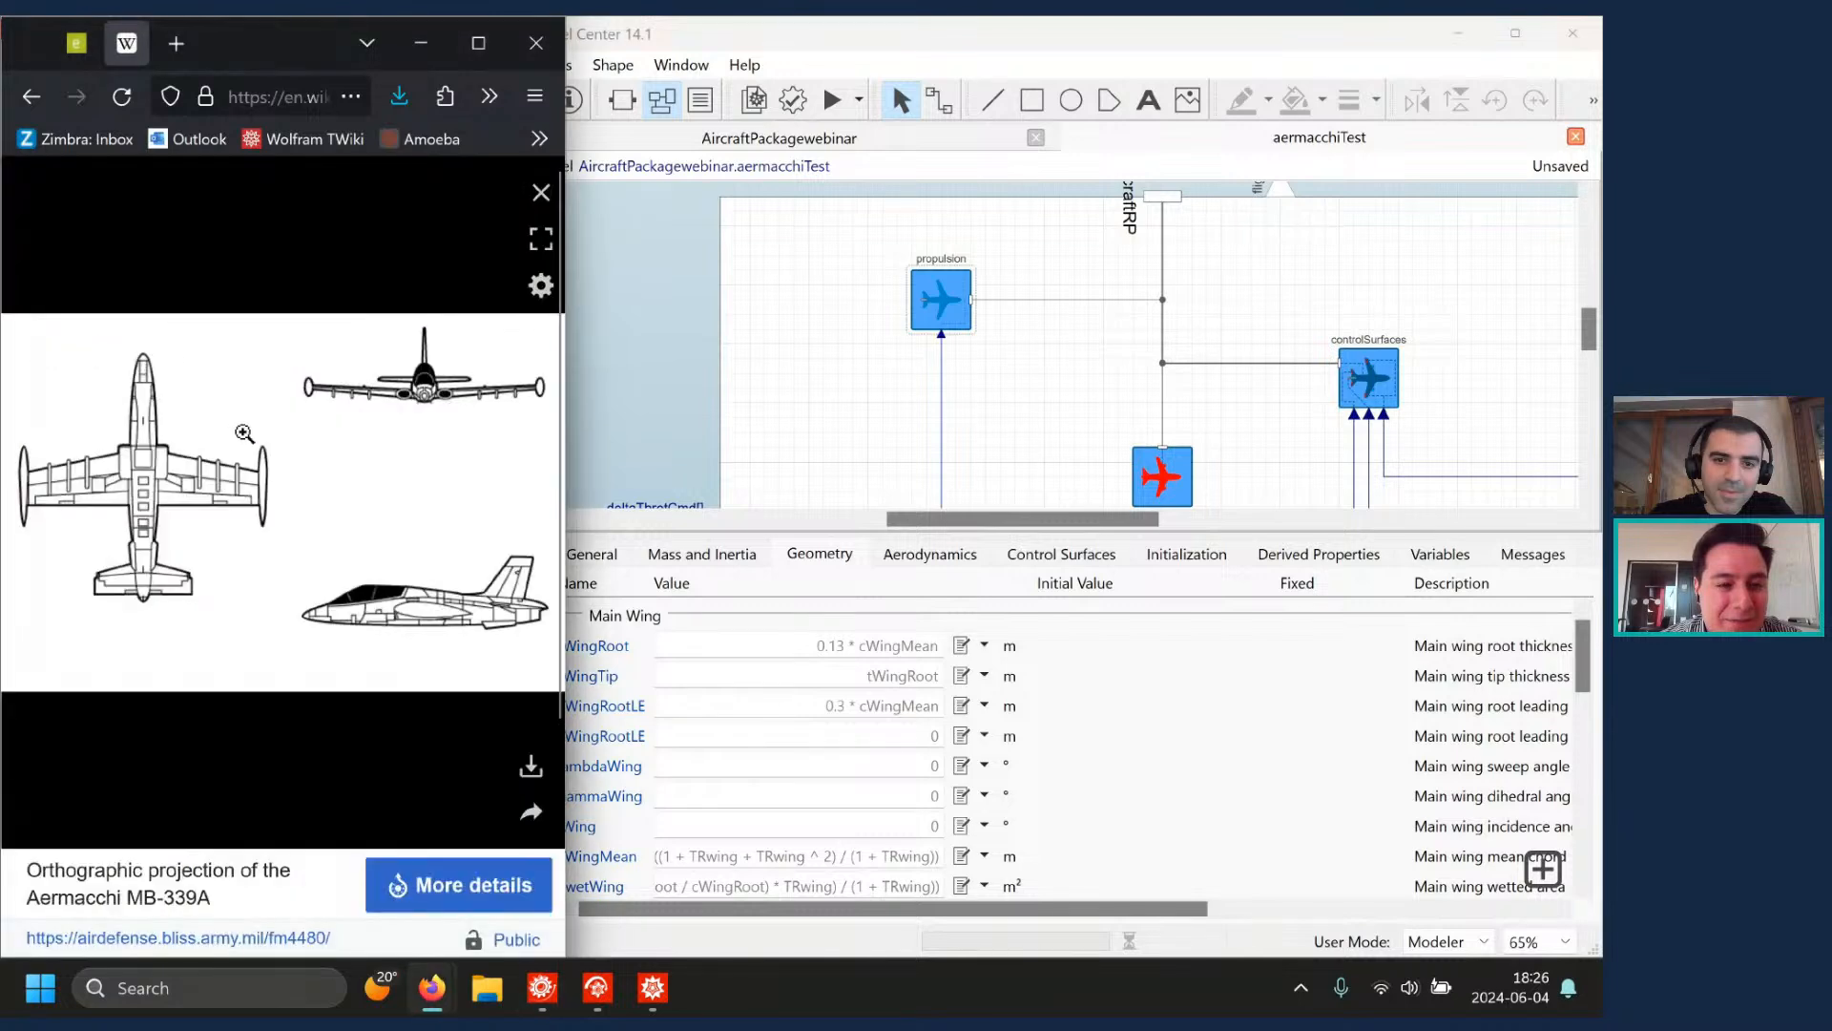
pyautogui.click(33, 103)
pyautogui.click(863, 782)
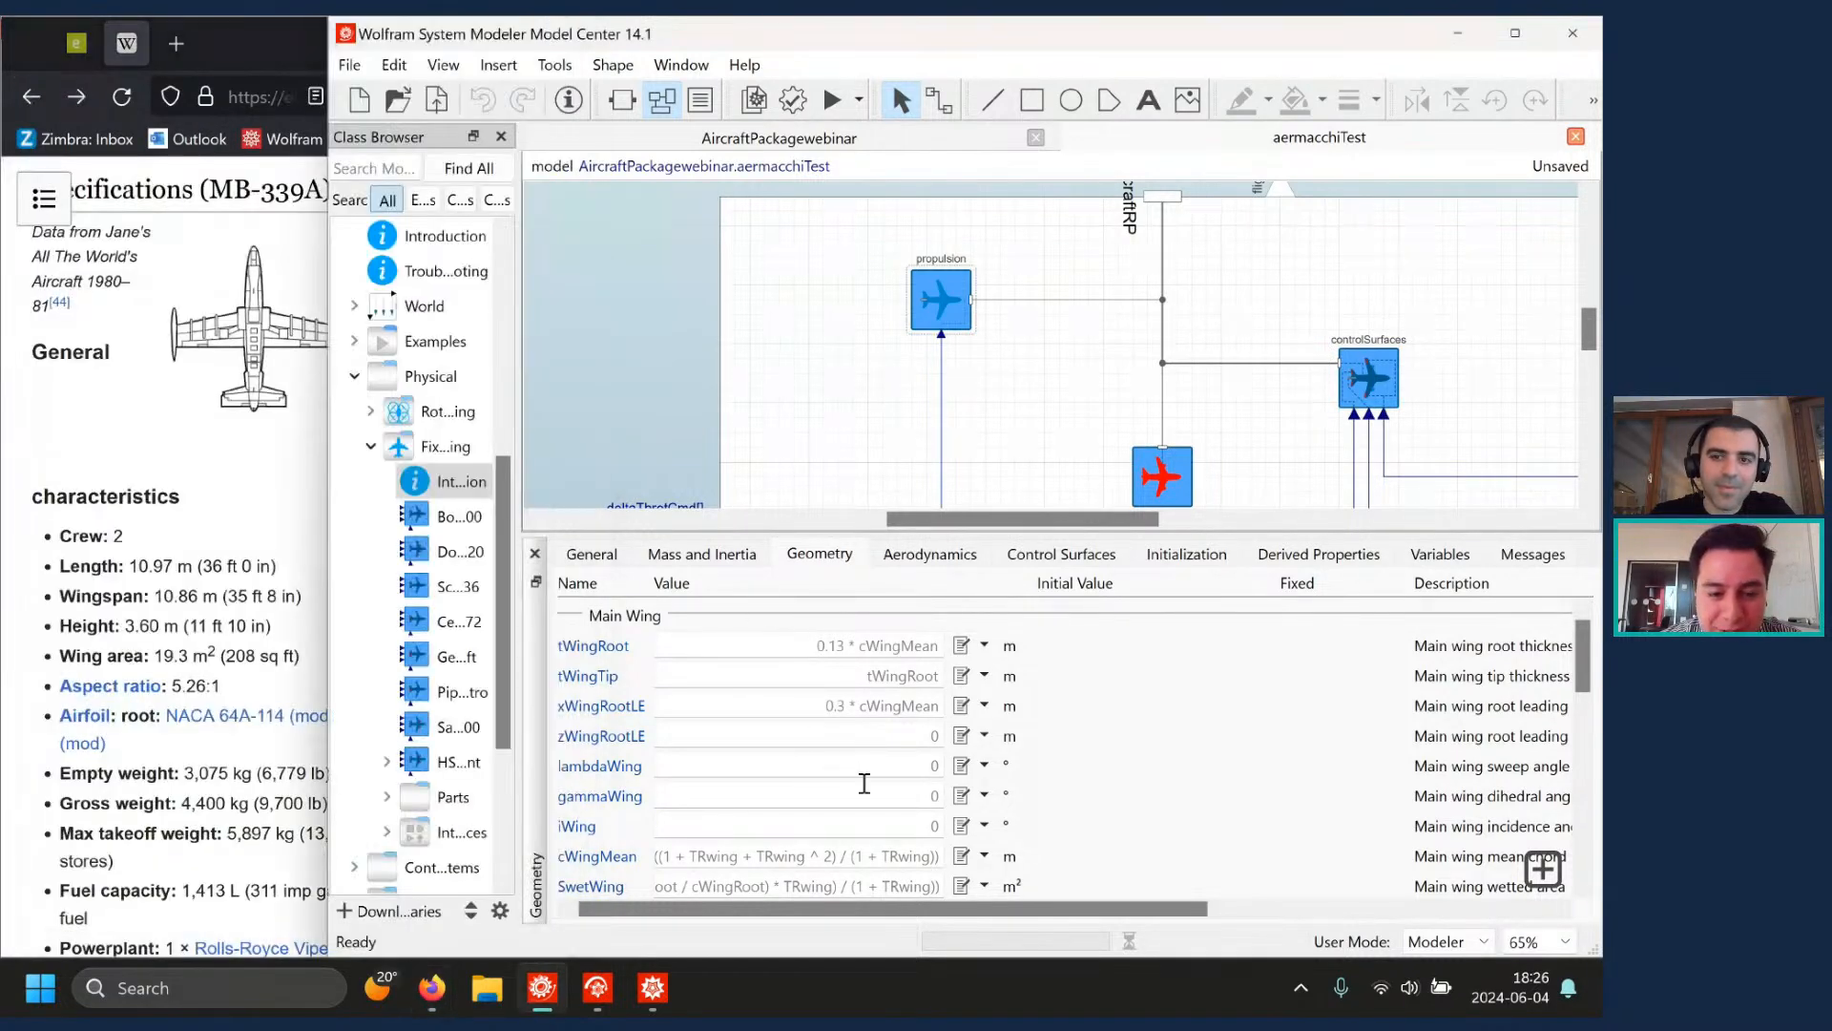
pyautogui.click(907, 763)
pyautogui.write('3')
pyautogui.click(983, 764)
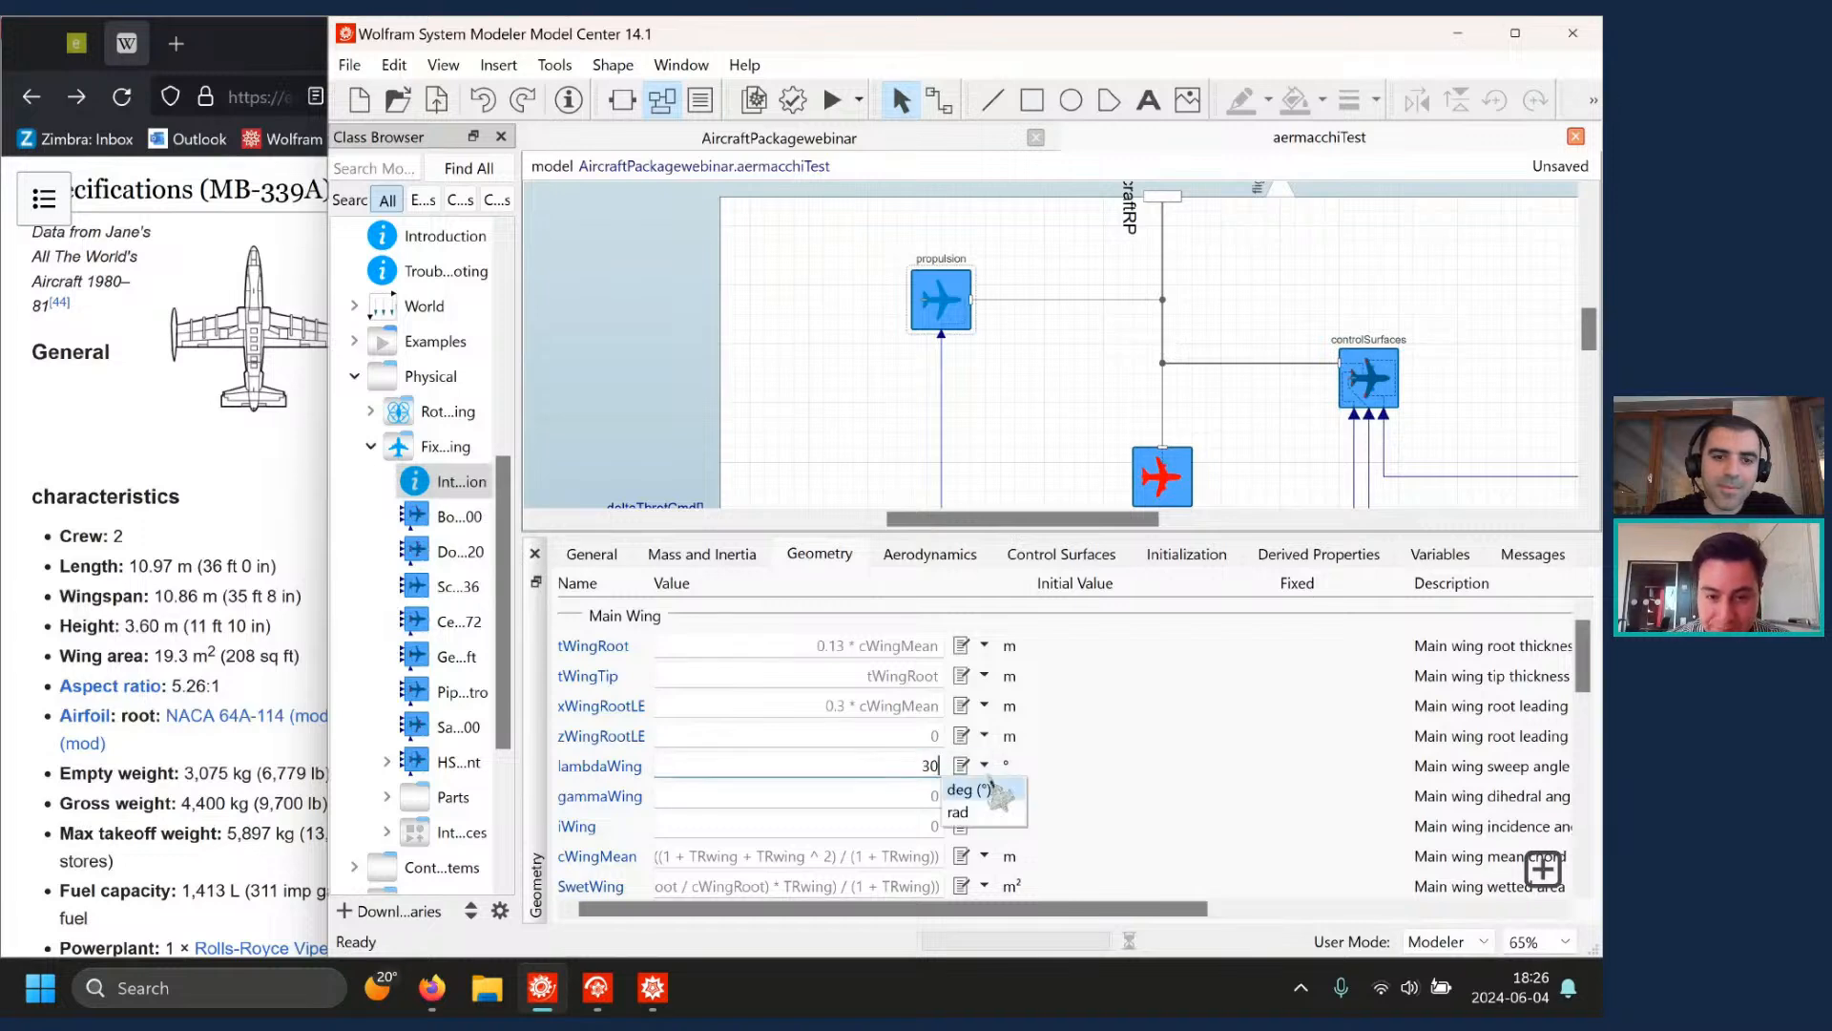
pyautogui.click(993, 790)
# - Check the front view of the MB-339A drawing and set the main wing dihedral angle gammaWing to 3°
pyautogui.scroll(-1, 887, 786)
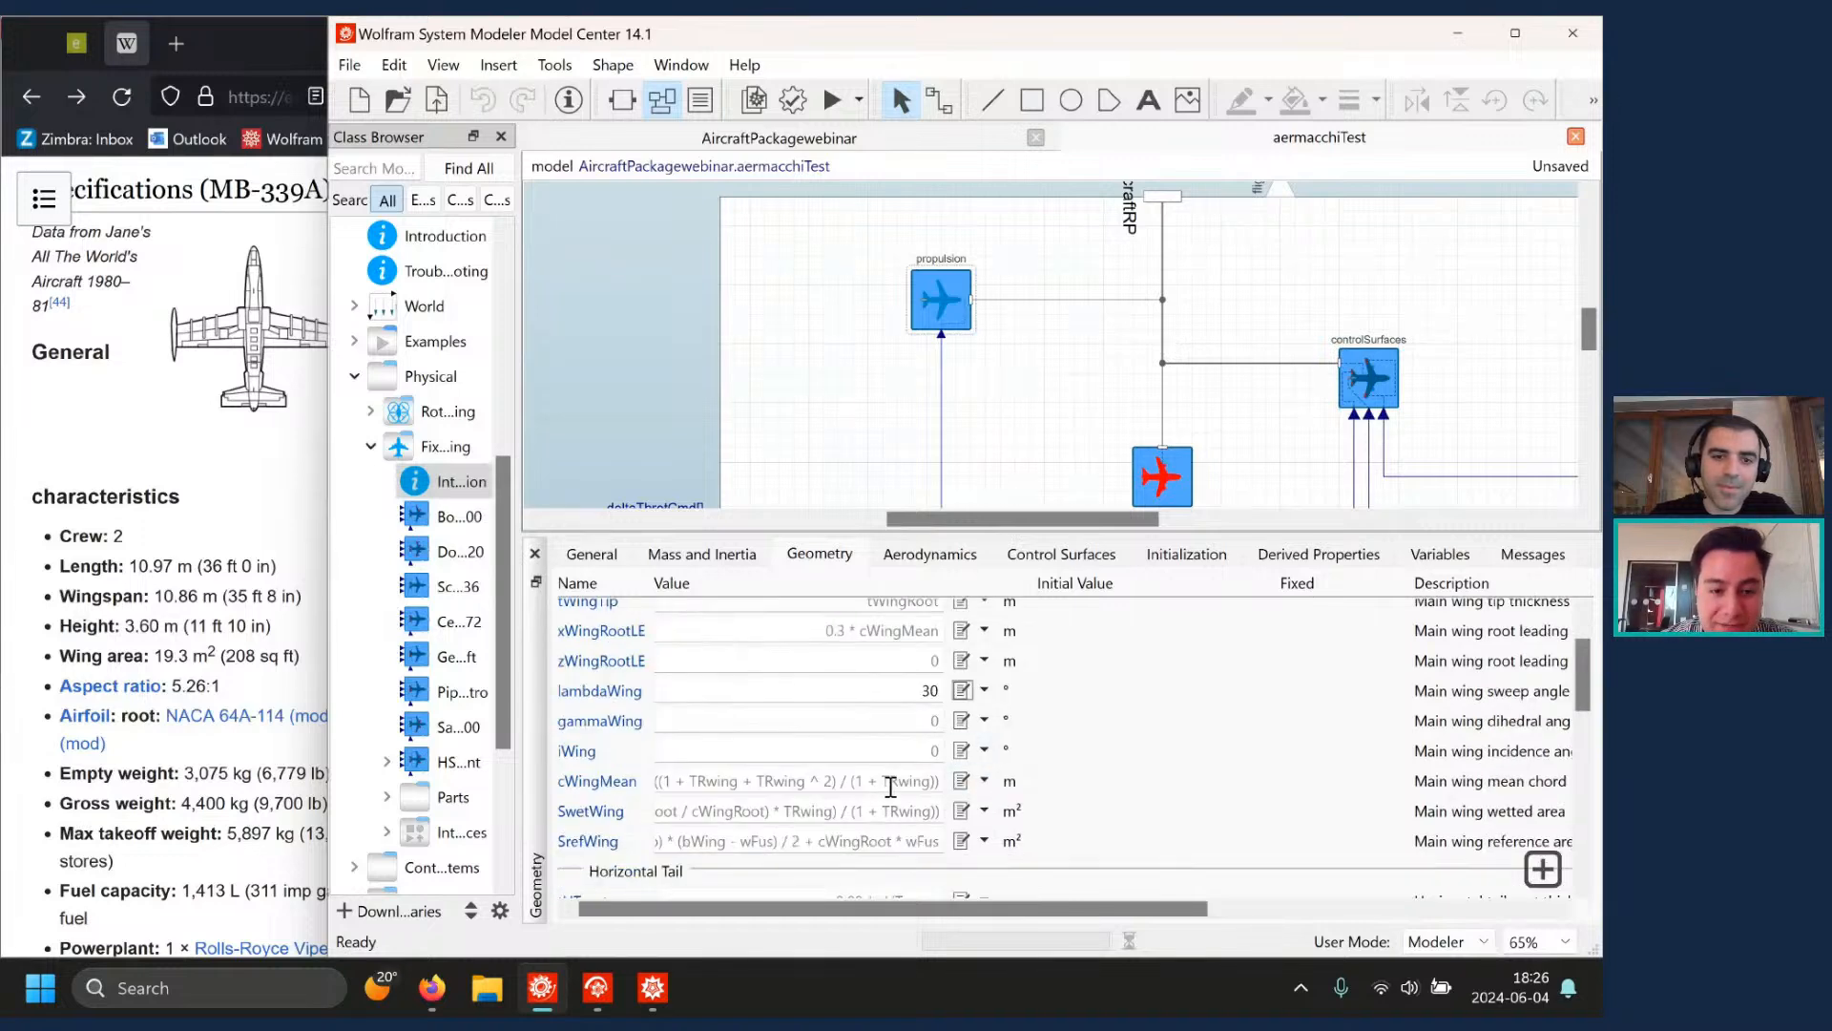
pyautogui.click(253, 549)
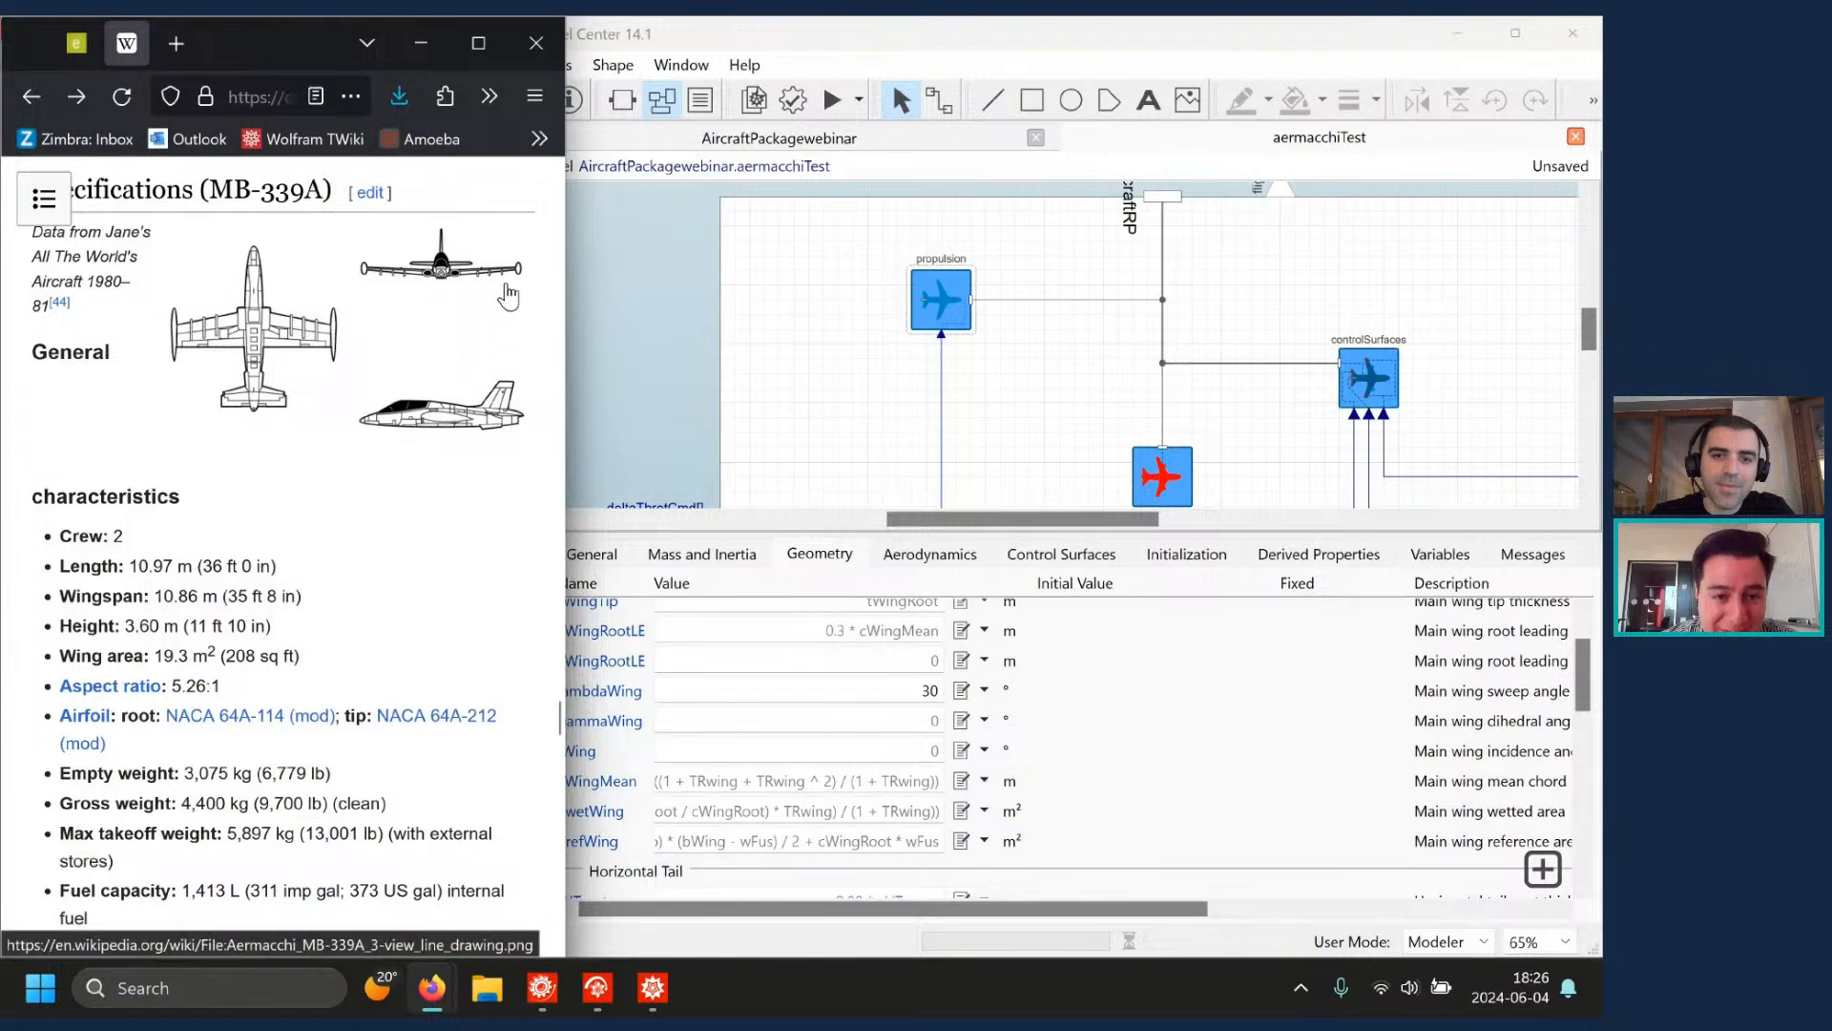
pyautogui.click(897, 719)
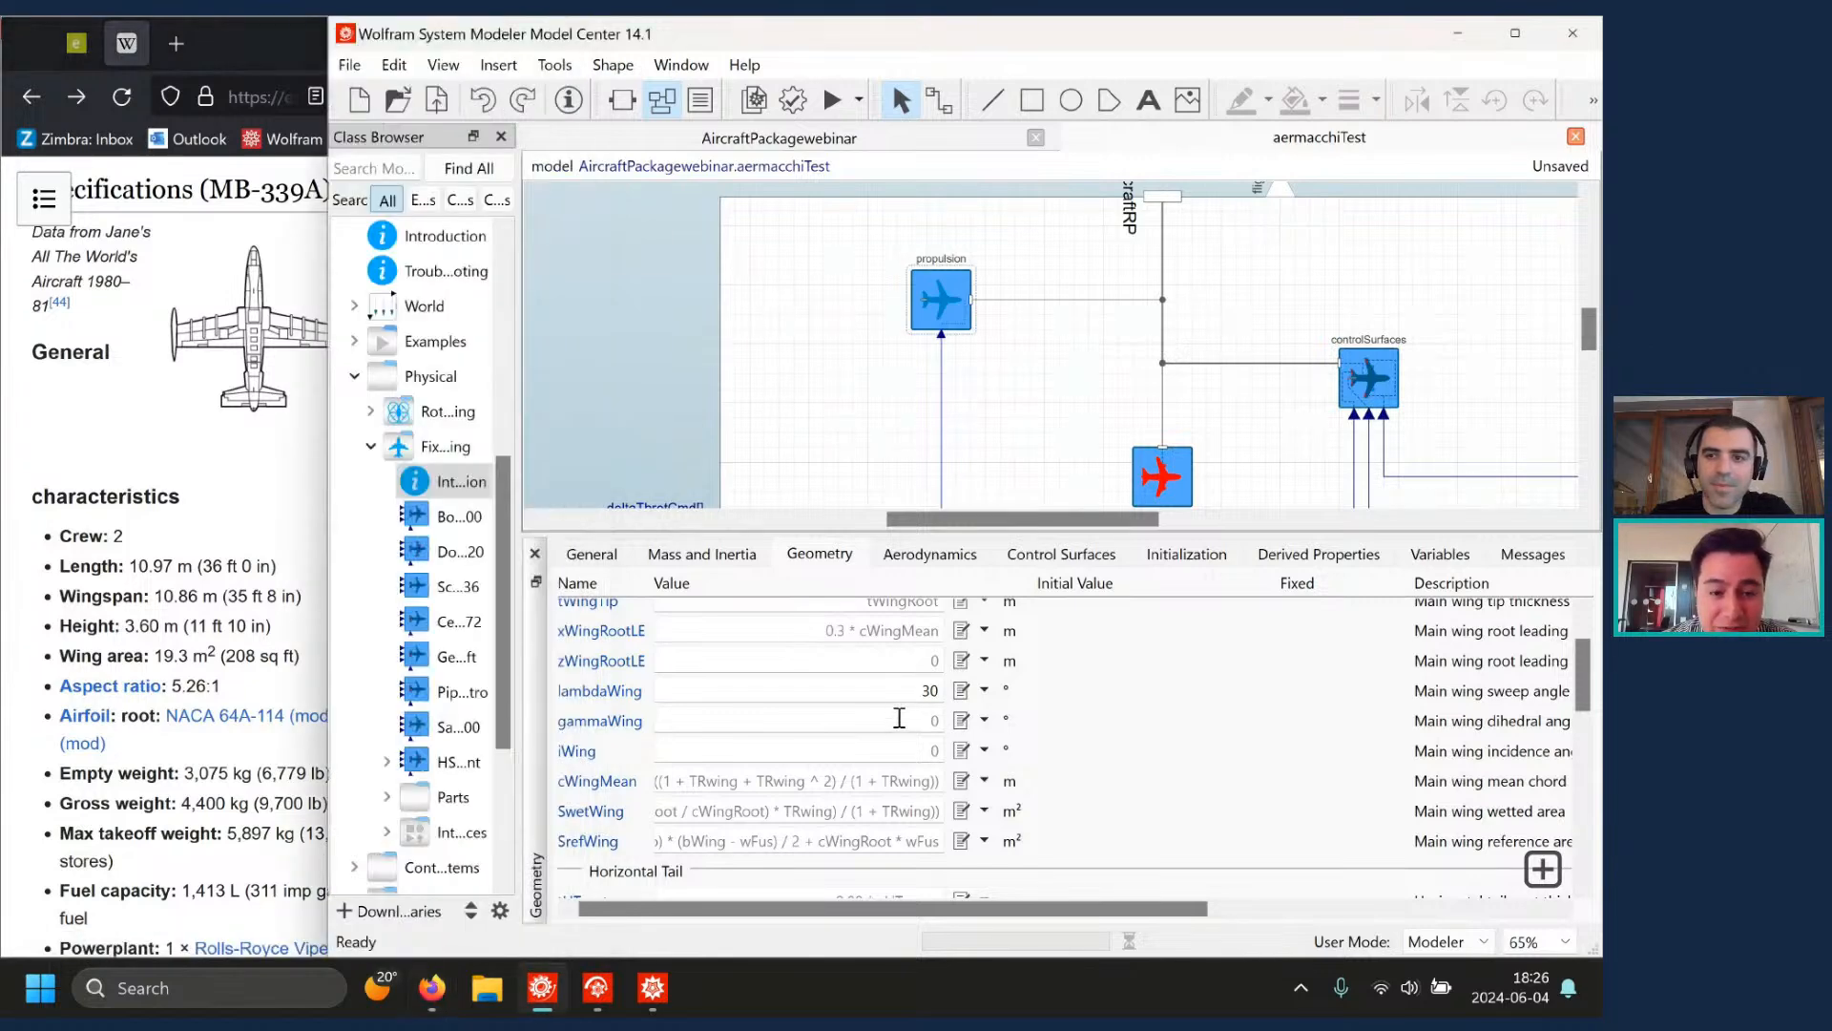
pyautogui.click(899, 719)
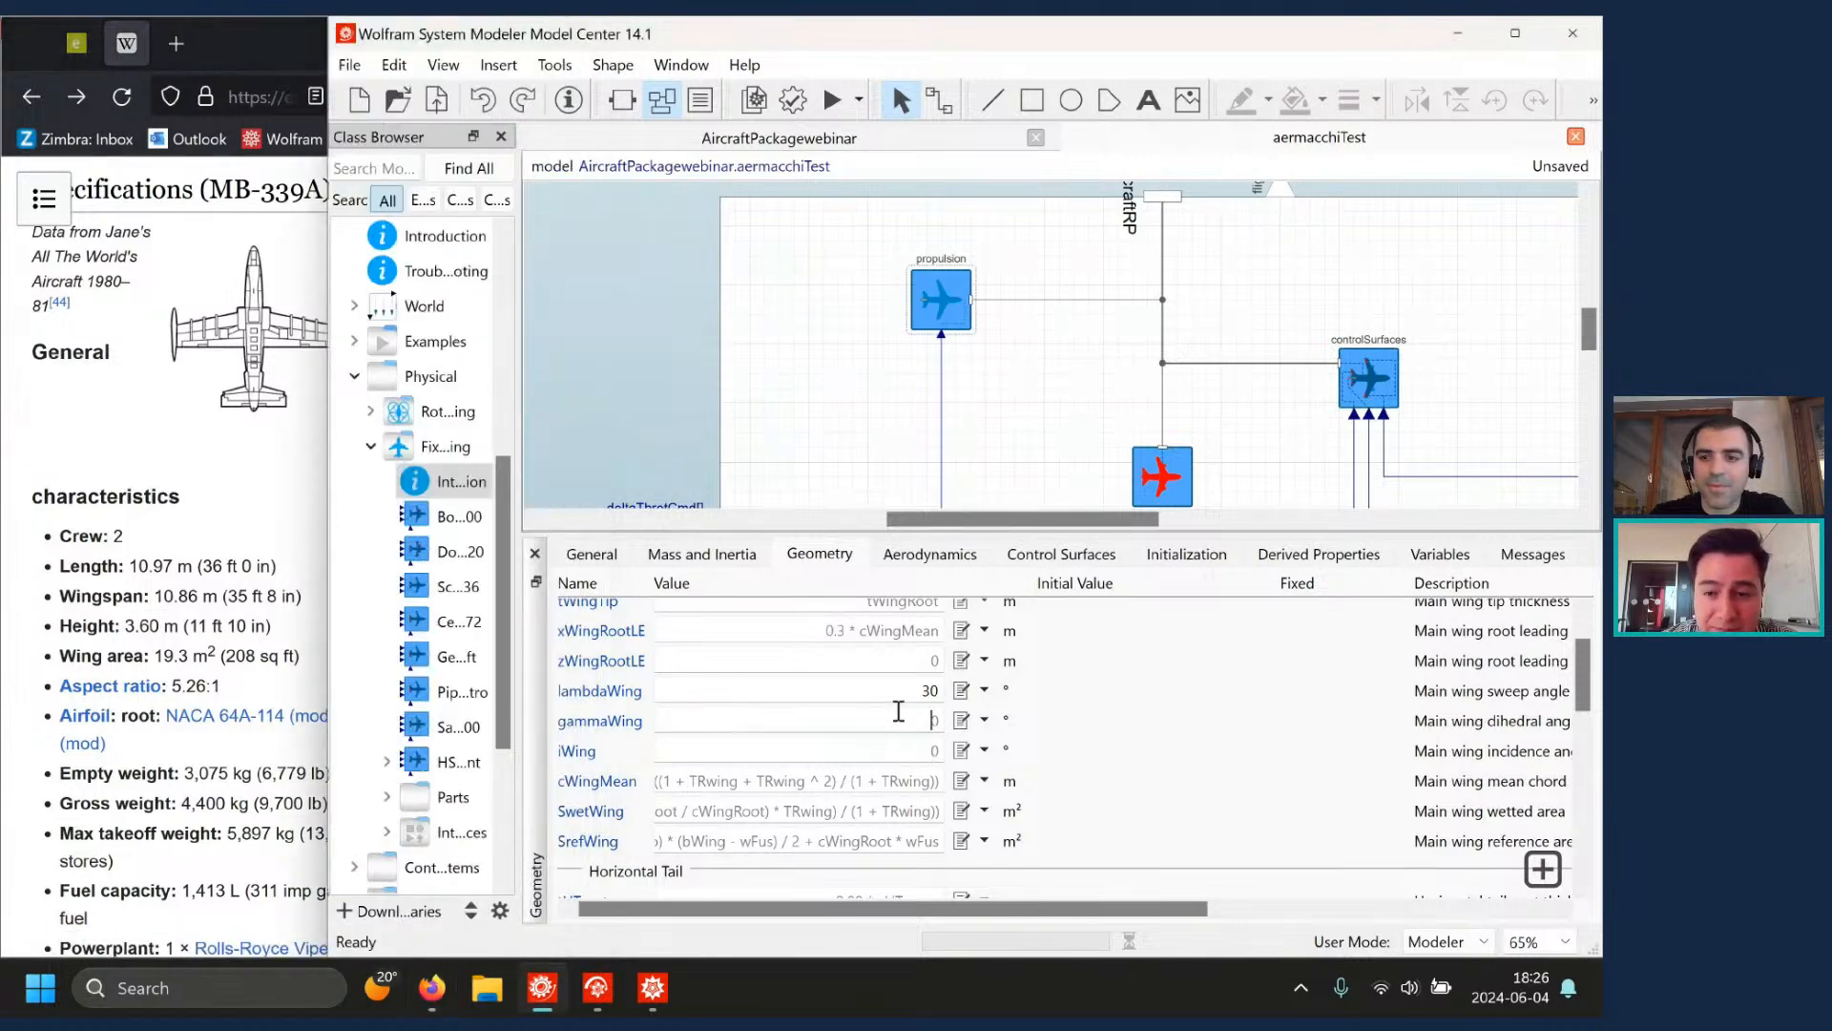
pyautogui.scroll(2, 898, 711)
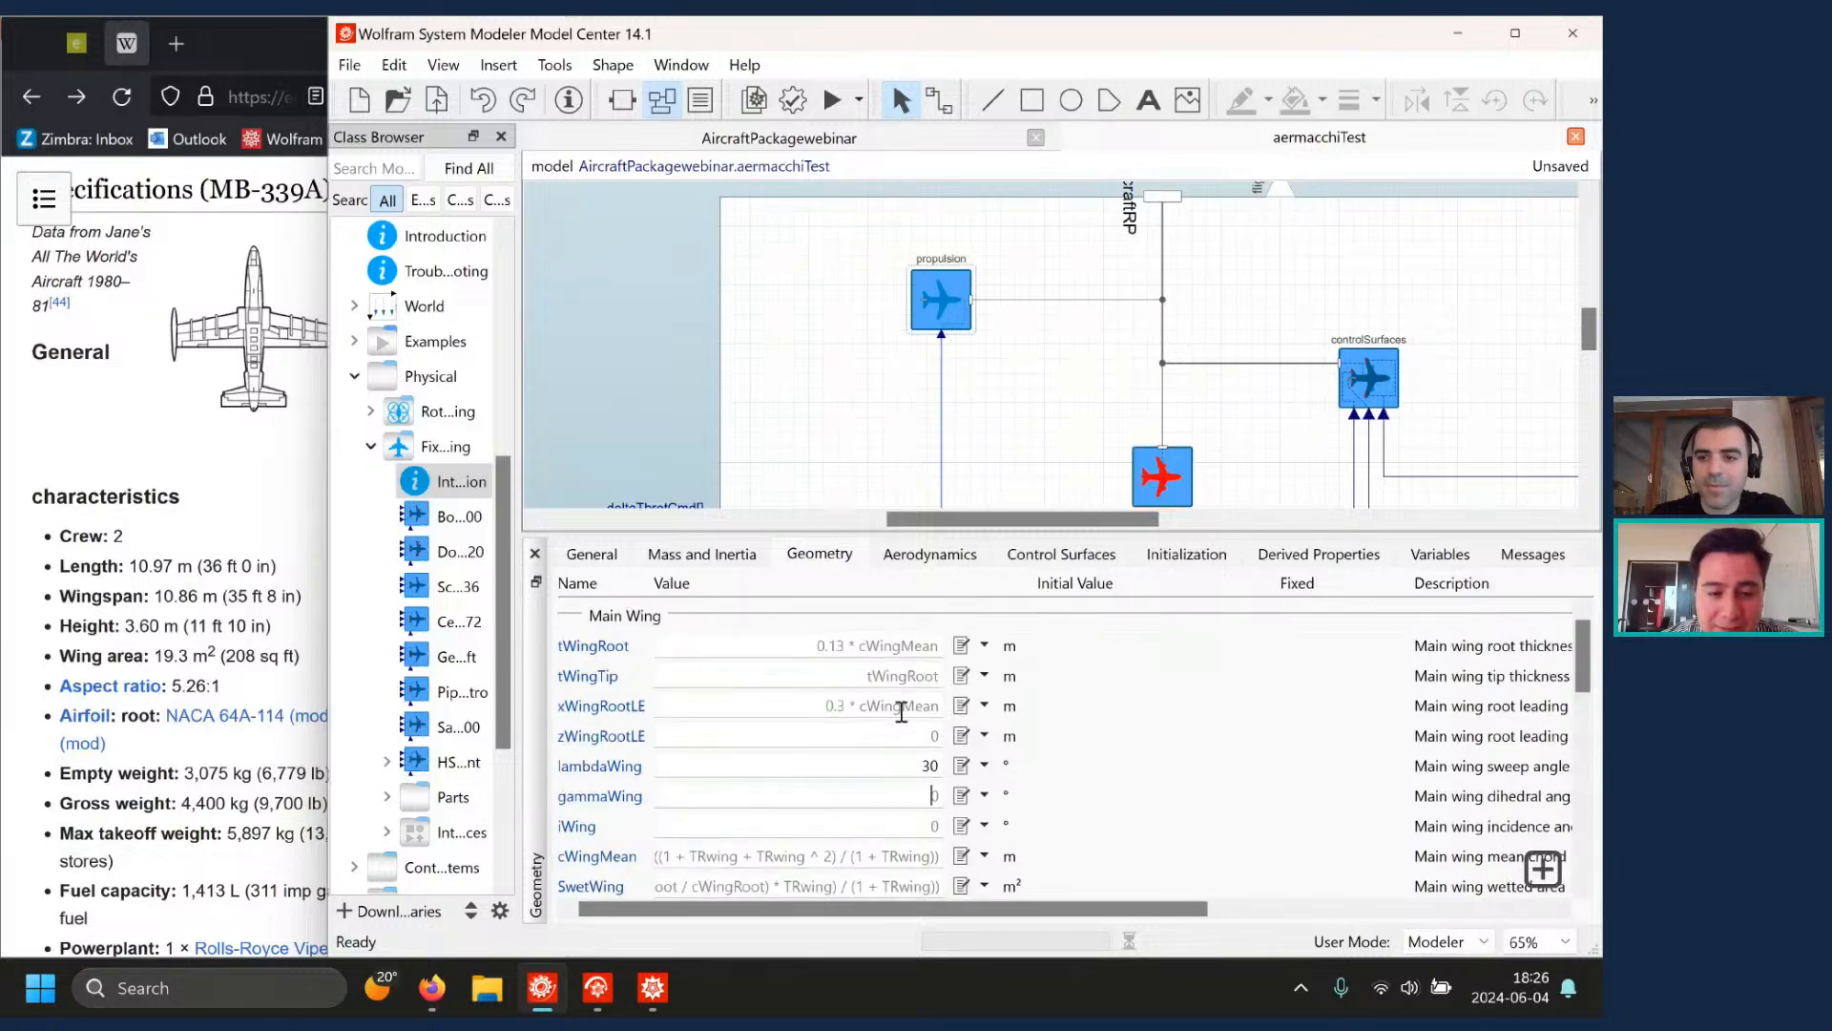
pyautogui.doubleClick(934, 796)
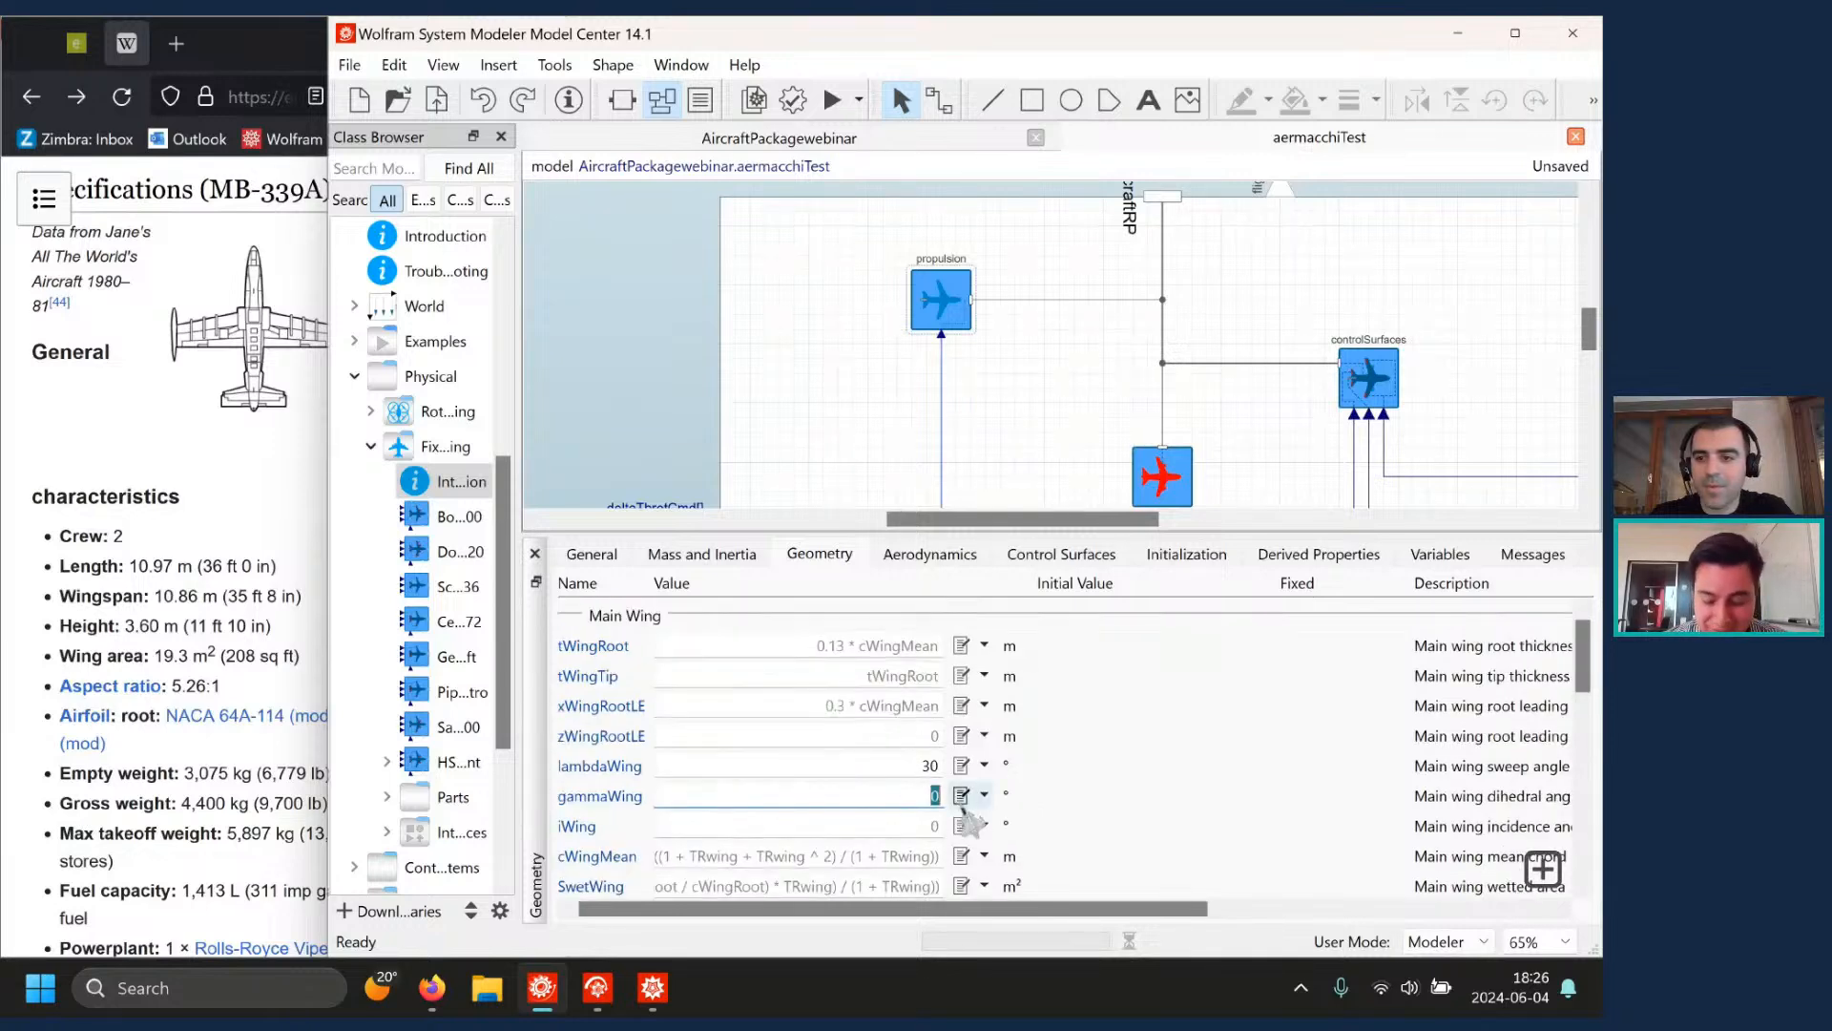
pyautogui.write('3')
pyautogui.press('Return')
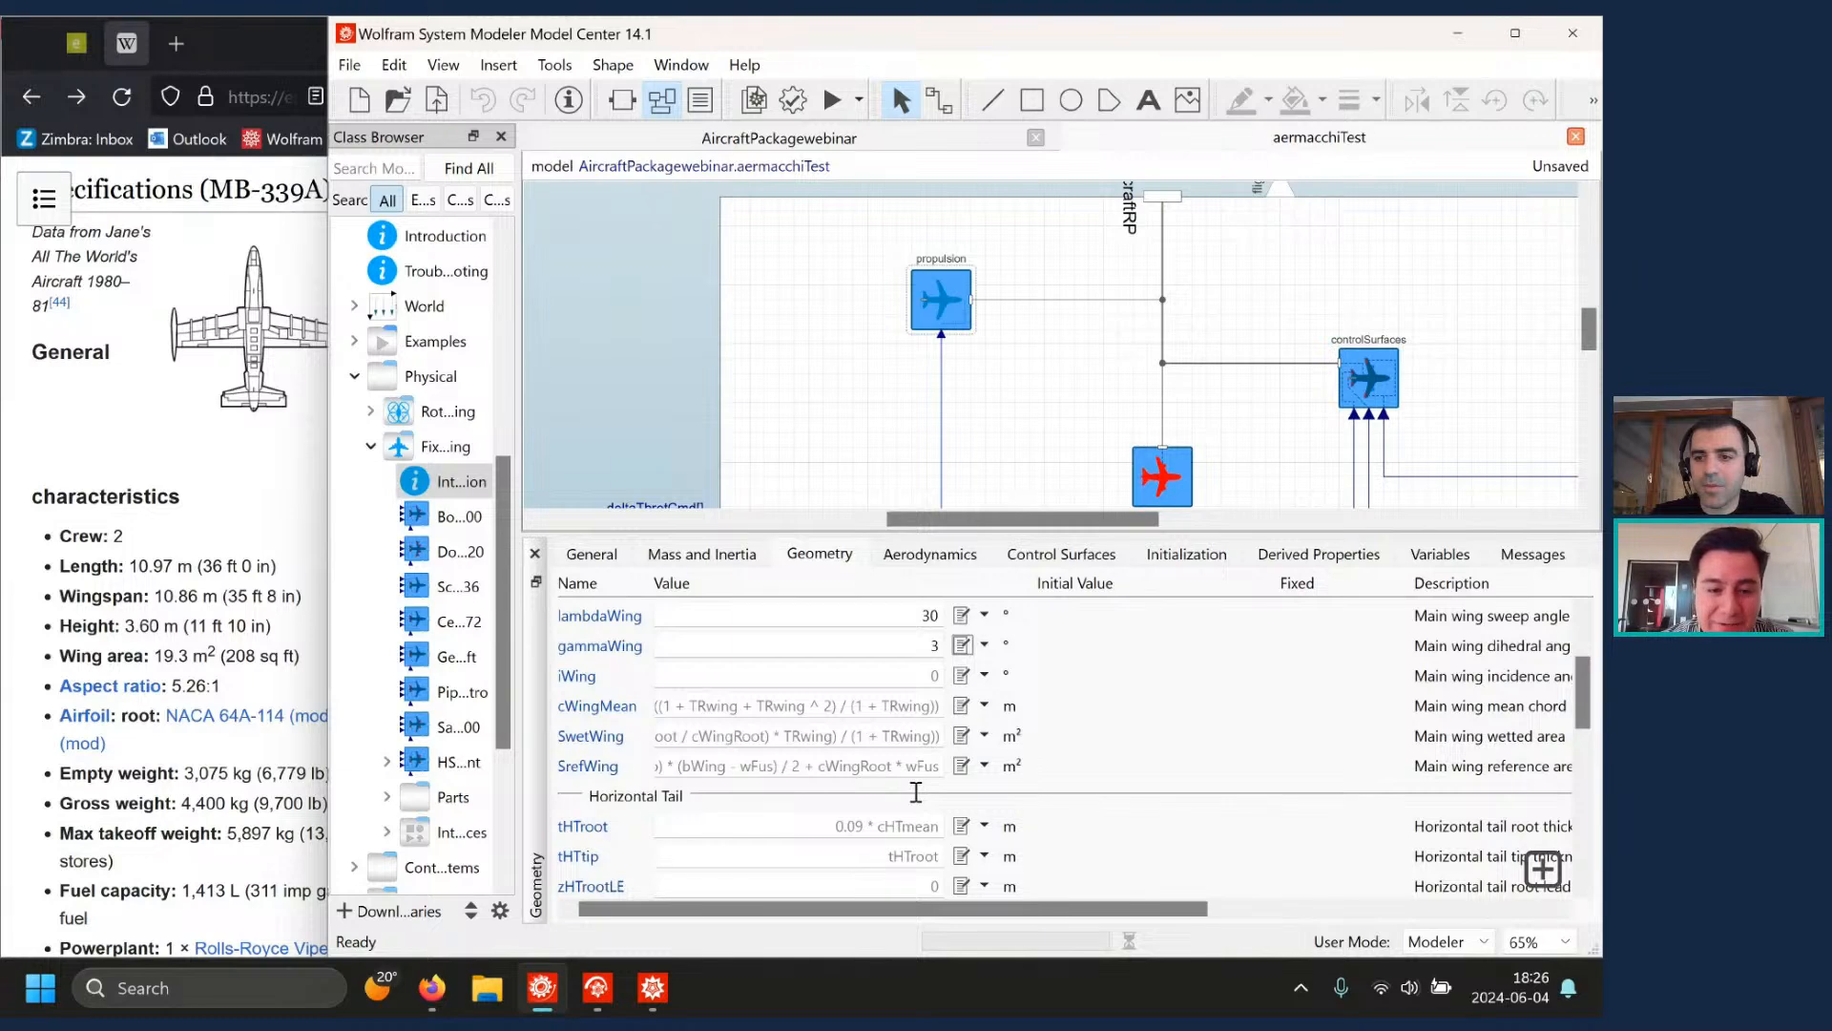
# - Set the horizontal tail sweep angle lambdaHT to 30°
pyautogui.scroll(-2, 916, 792)
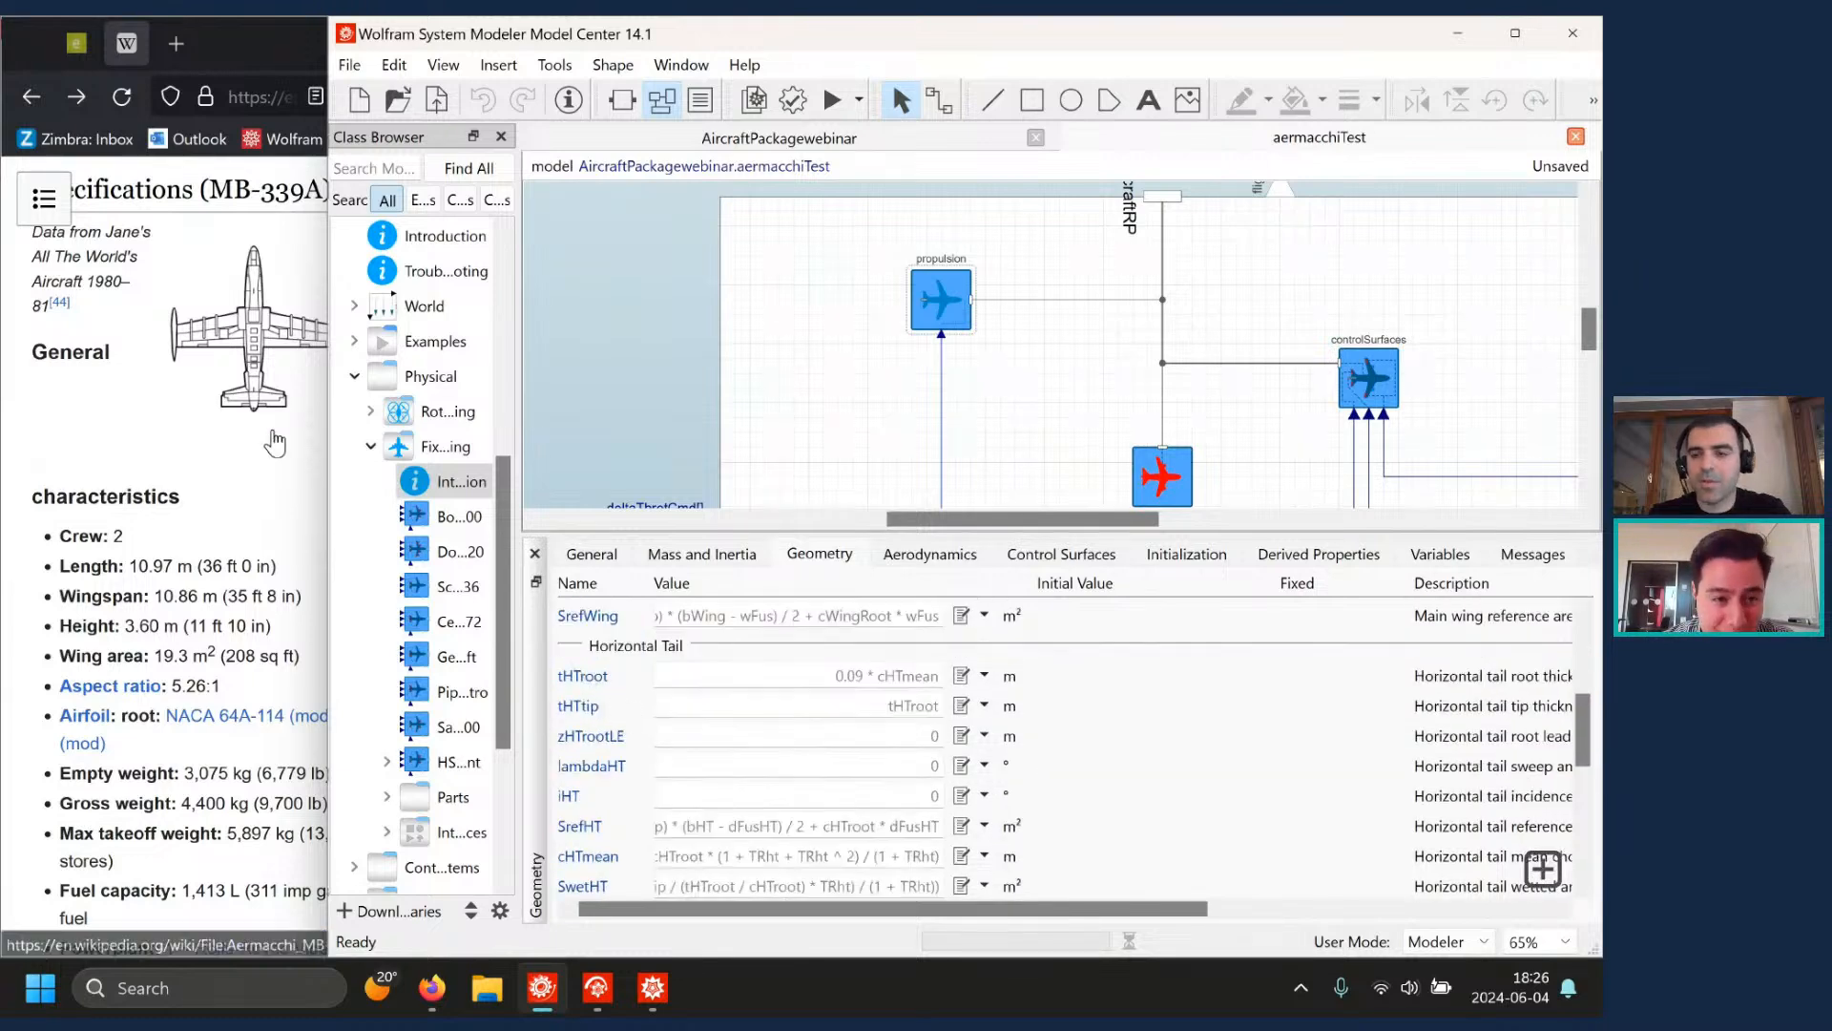
pyautogui.click(916, 765)
pyautogui.write('30')
pyautogui.click(984, 765)
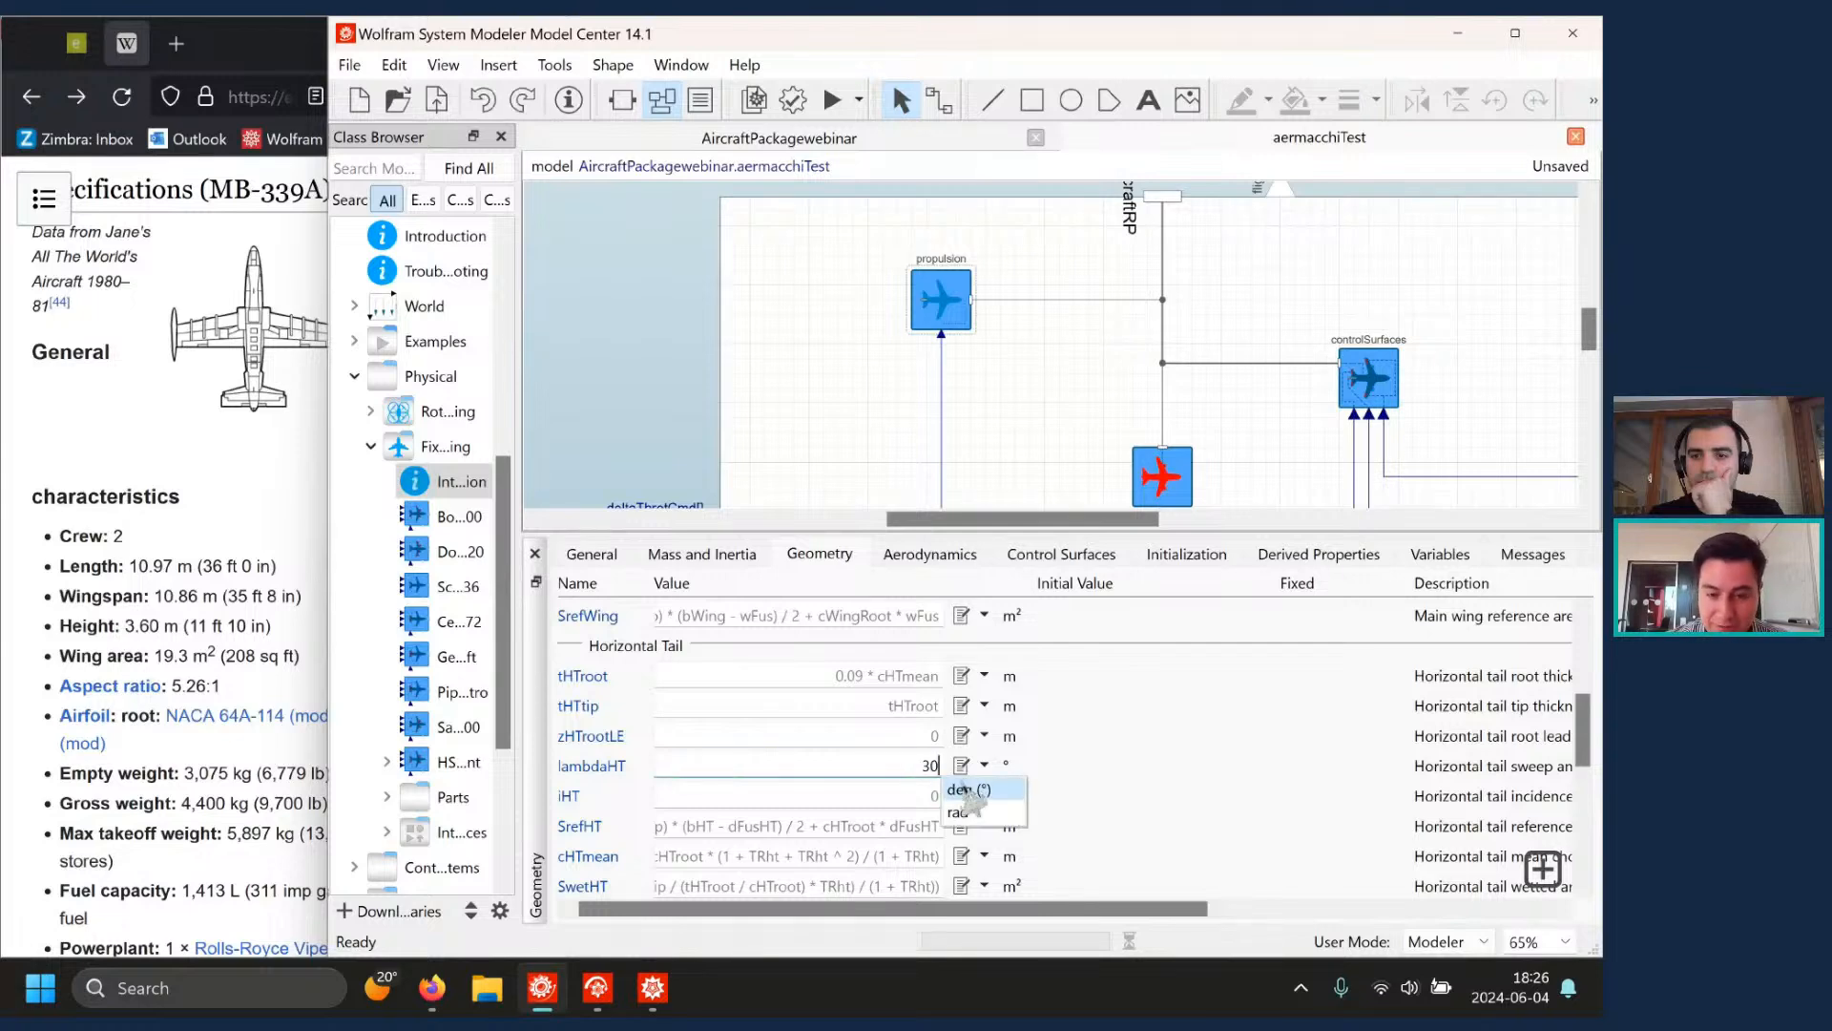
pyautogui.click(969, 789)
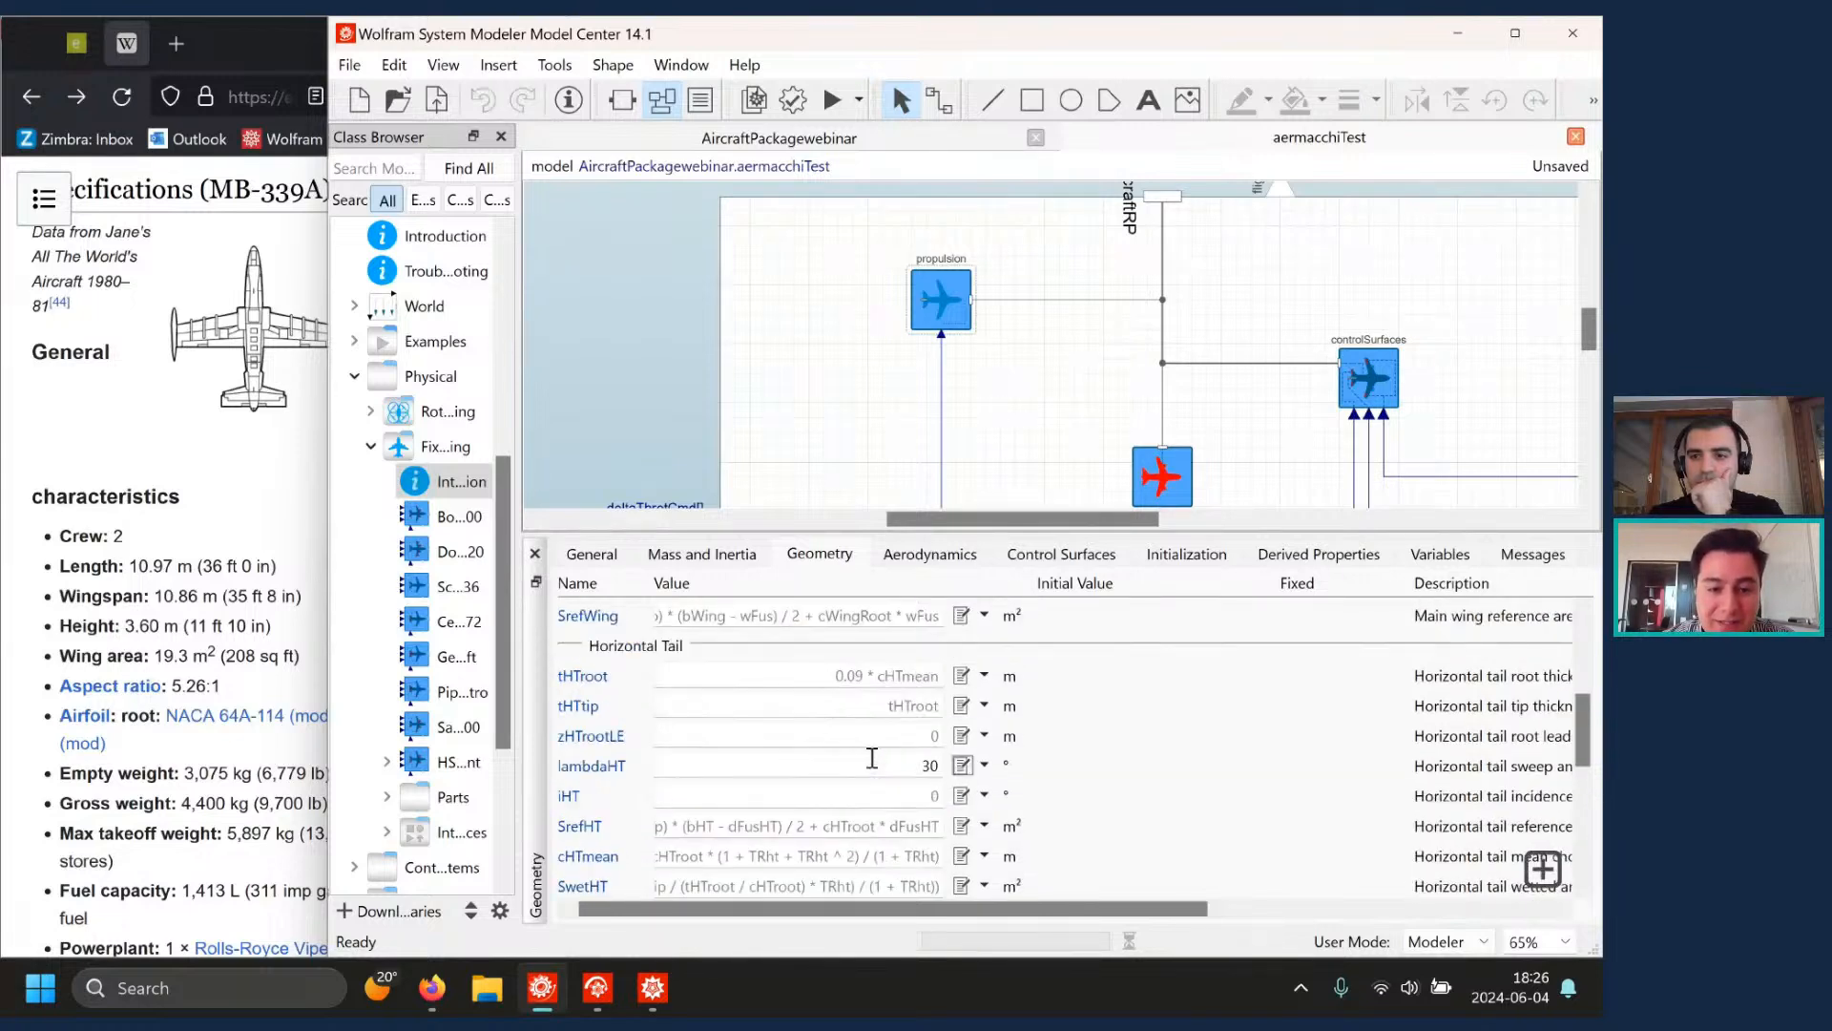
# - Set the main wing reference area SrefWing to 19.3 m²
pyautogui.scroll(1, 871, 758)
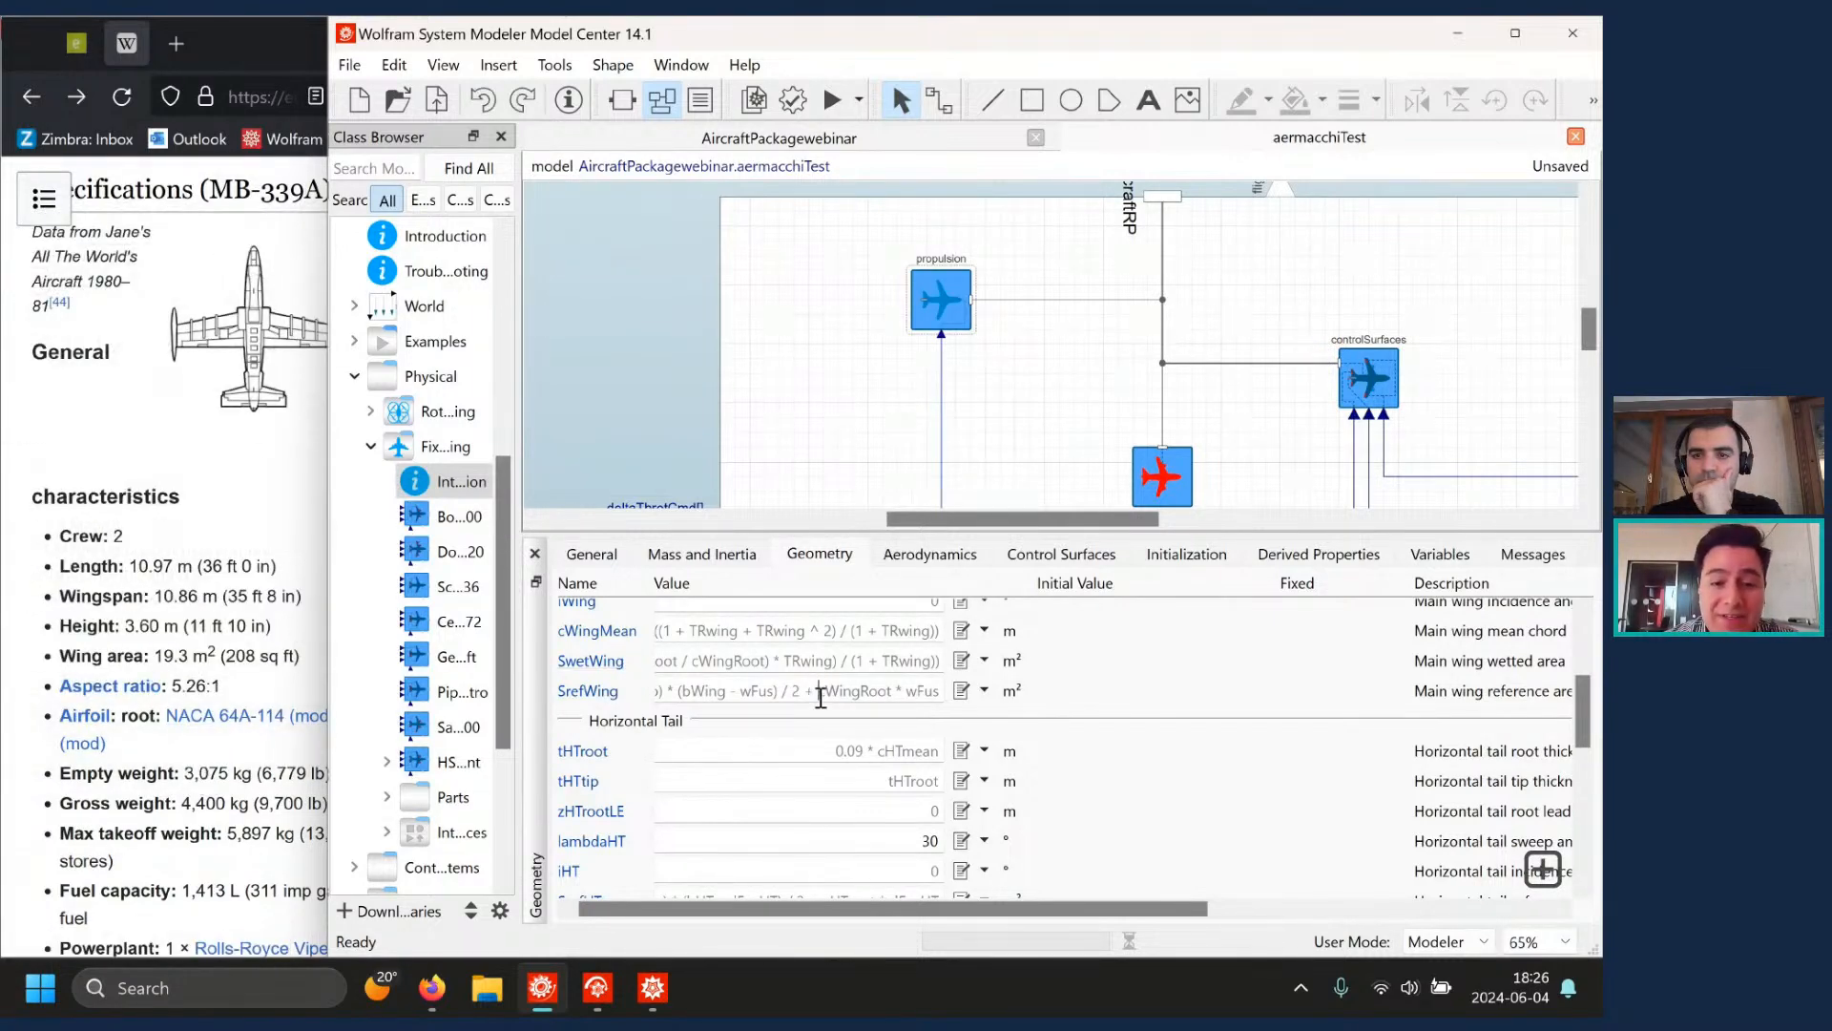
pyautogui.moveTo(945, 691); pyautogui.dragTo(588, 702)
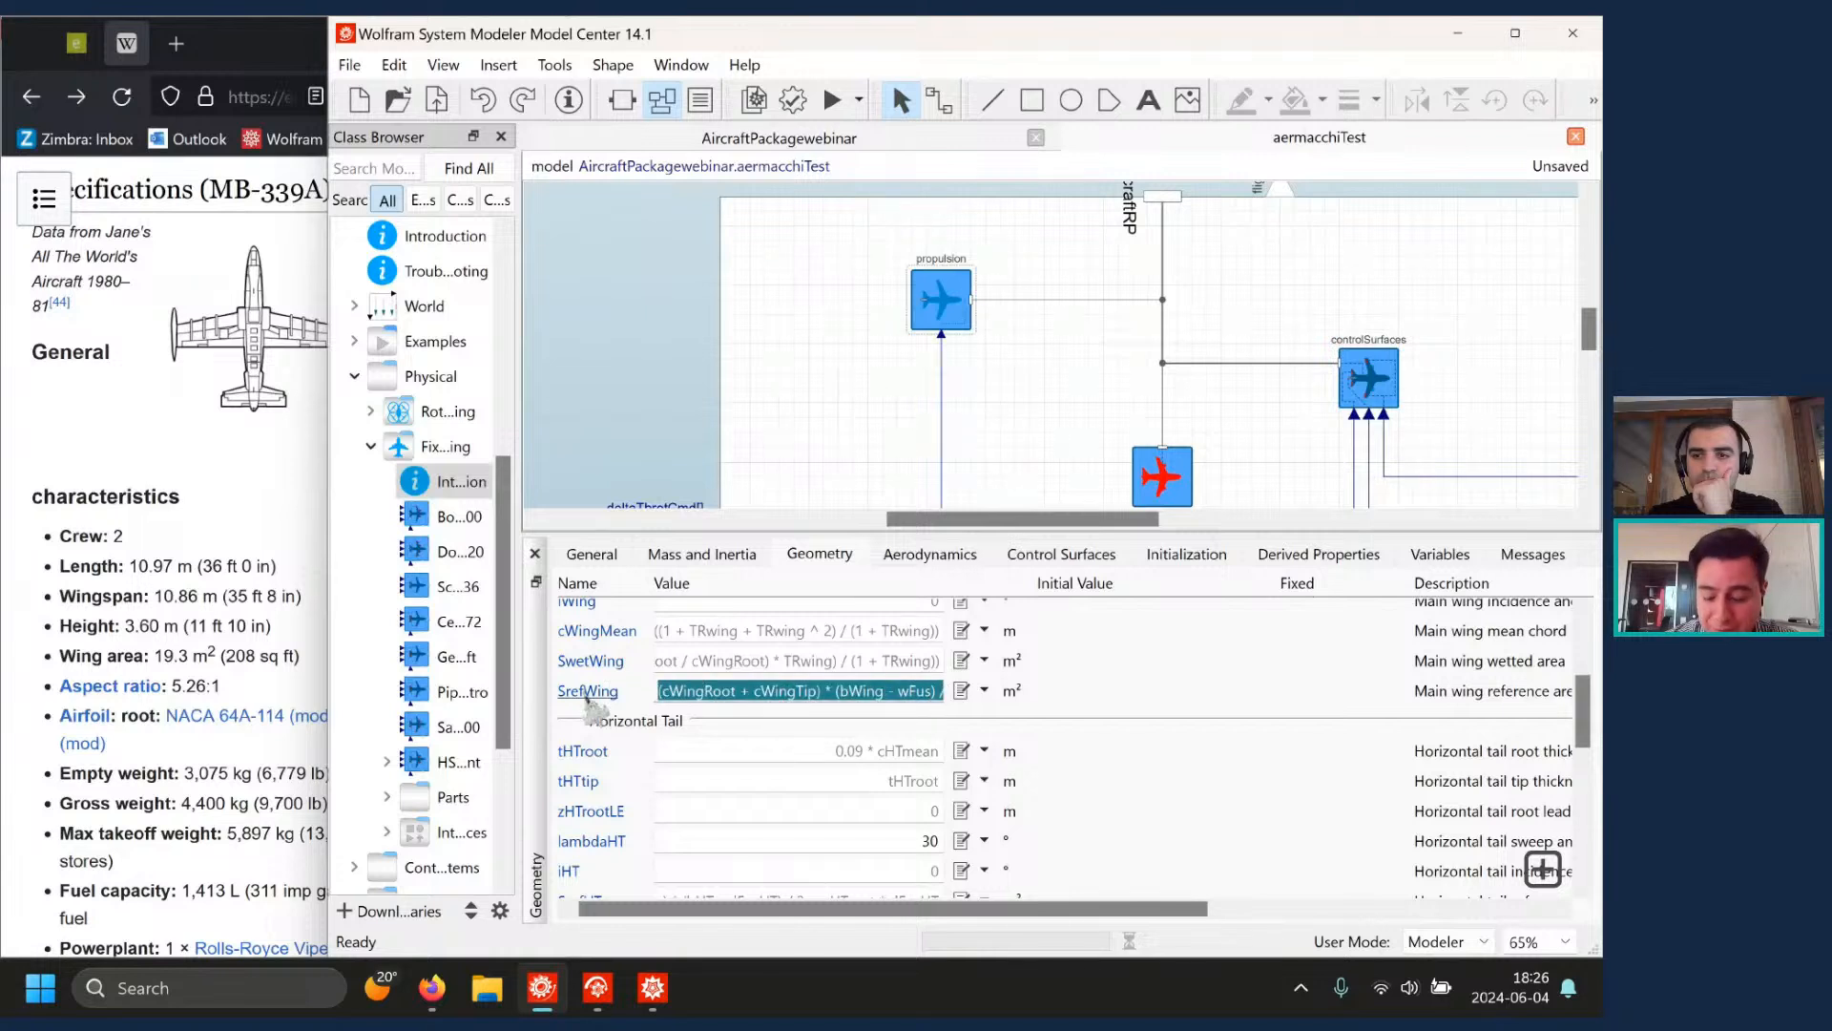
pyautogui.press('BackSpace')
pyautogui.write('19.3')
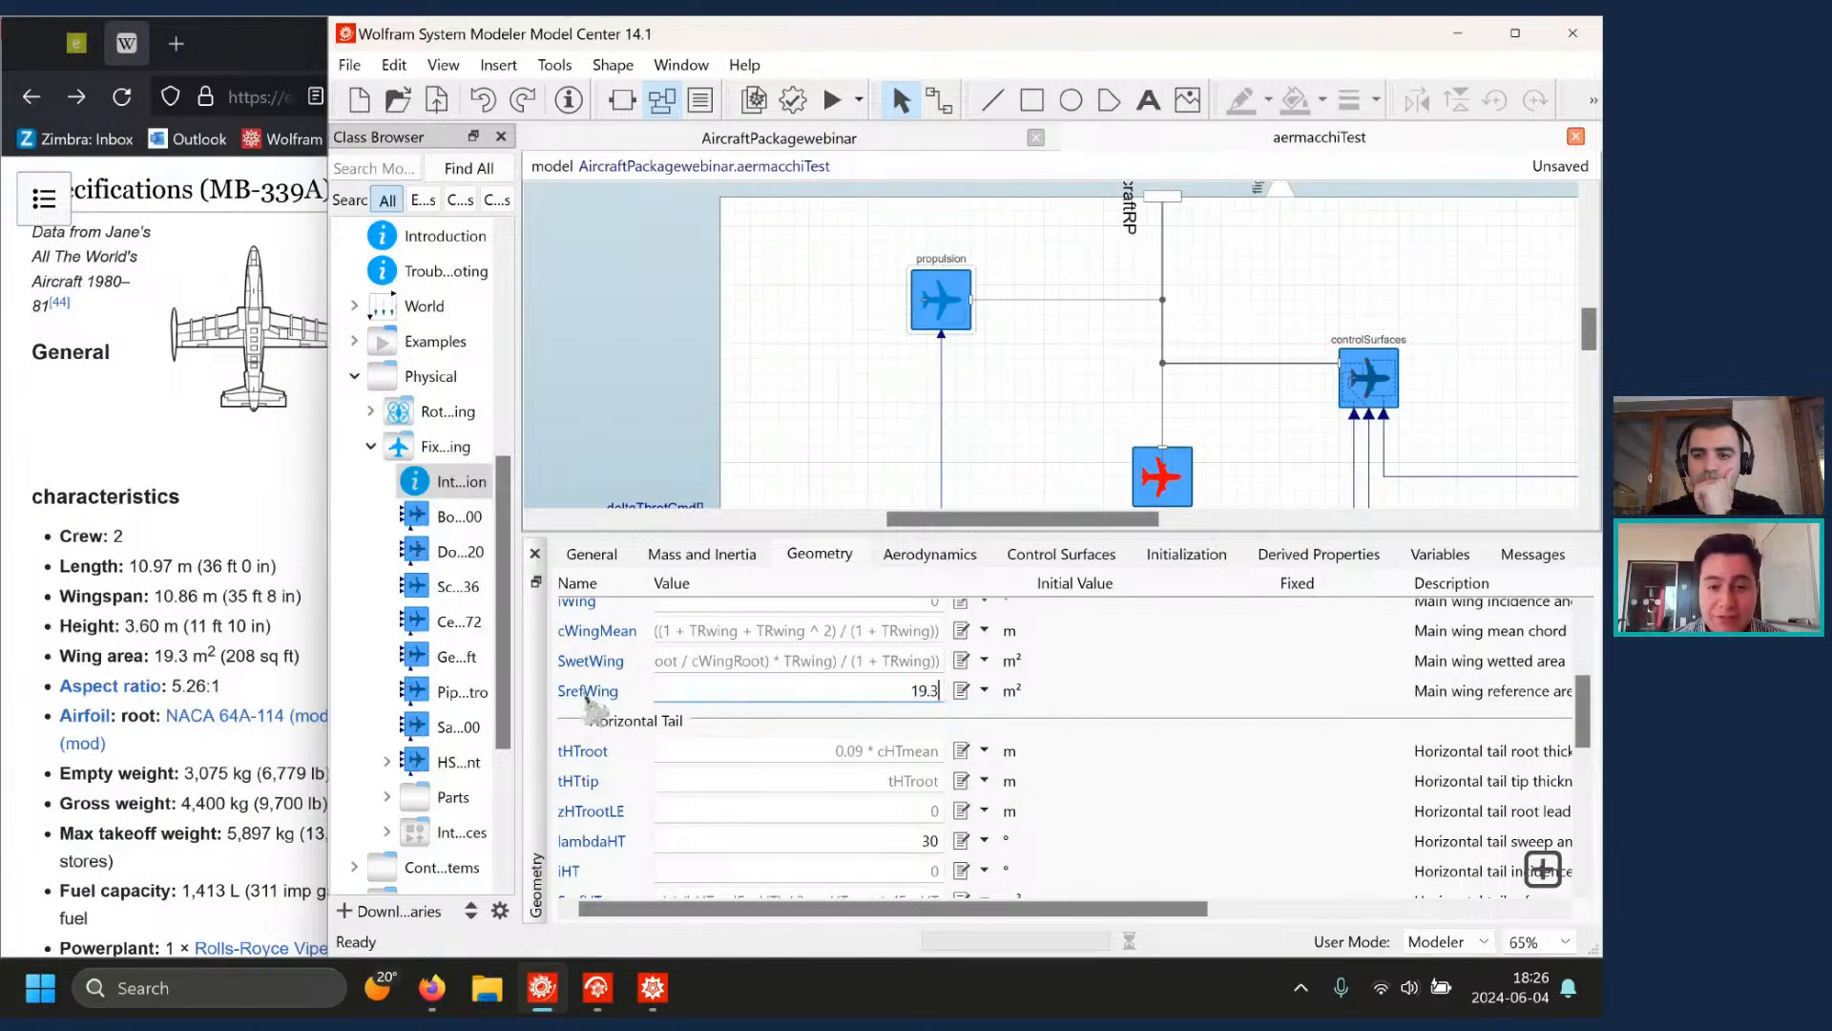
pyautogui.press('Return')
# - Set the vertical tail sweep angle lambdaVT to 30°
pyautogui.scroll(-2, 900, 778)
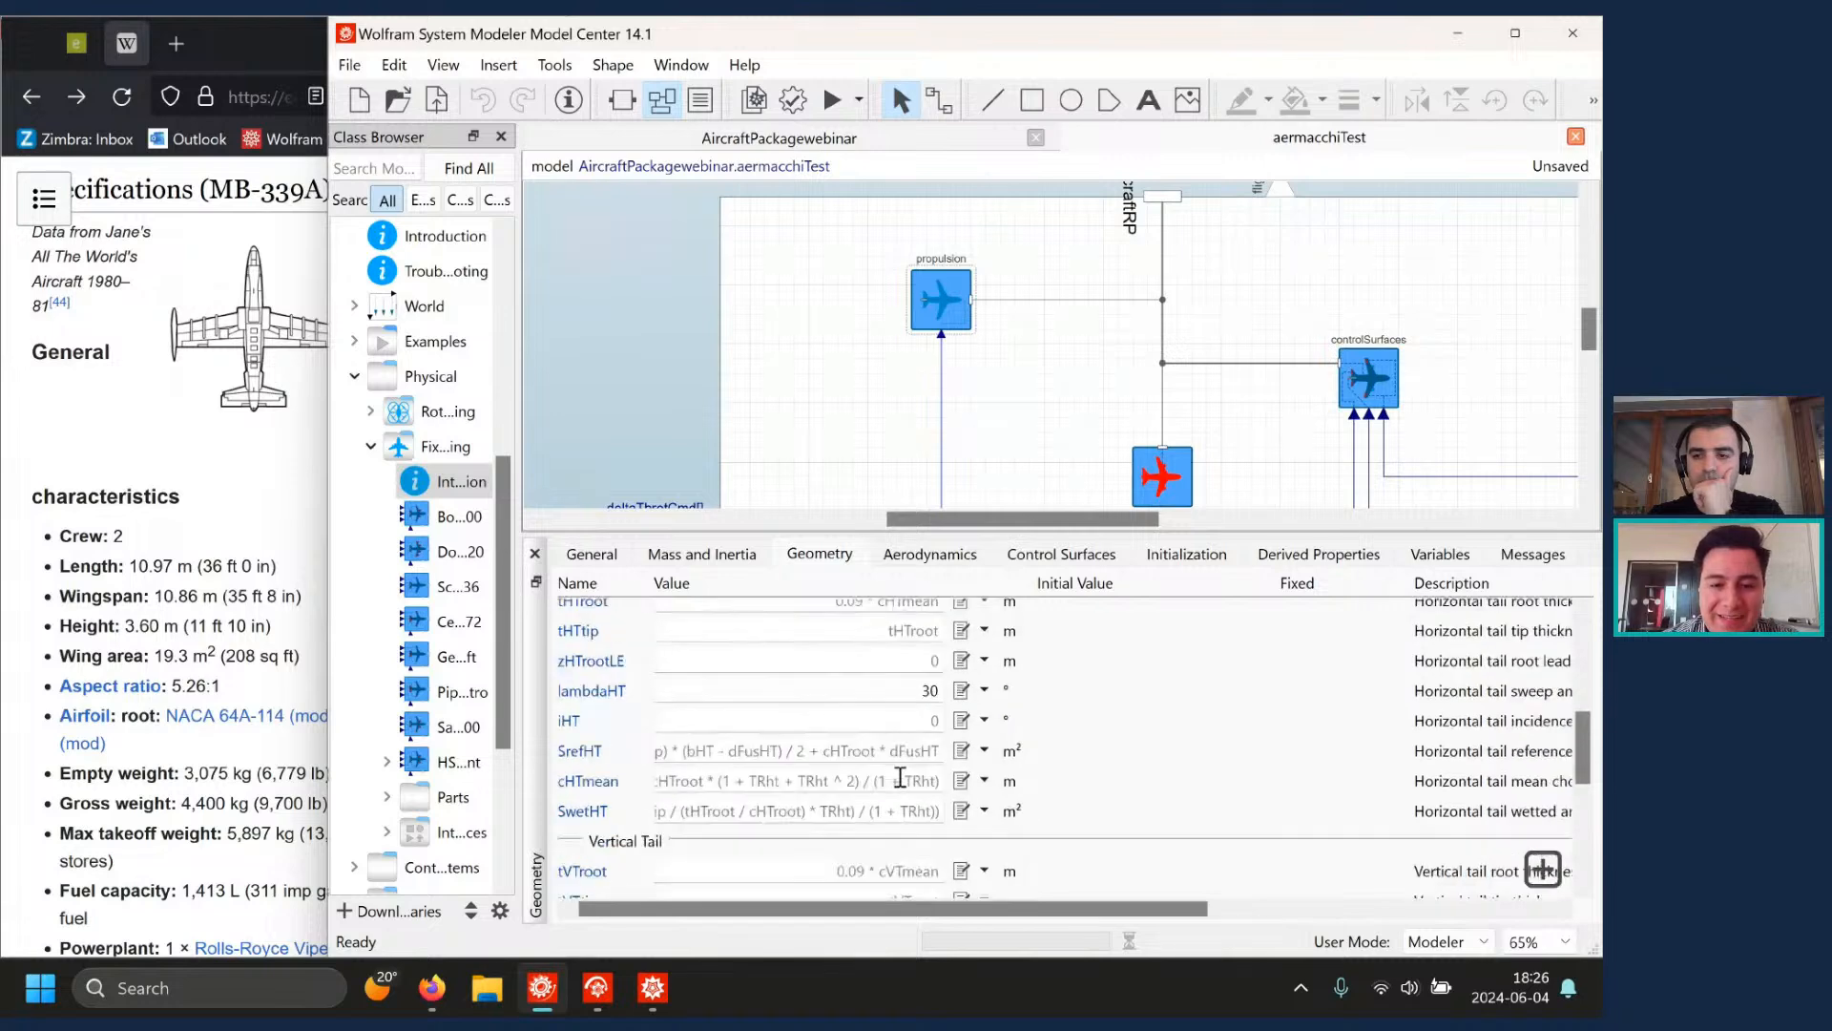
pyautogui.scroll(-2, 900, 778)
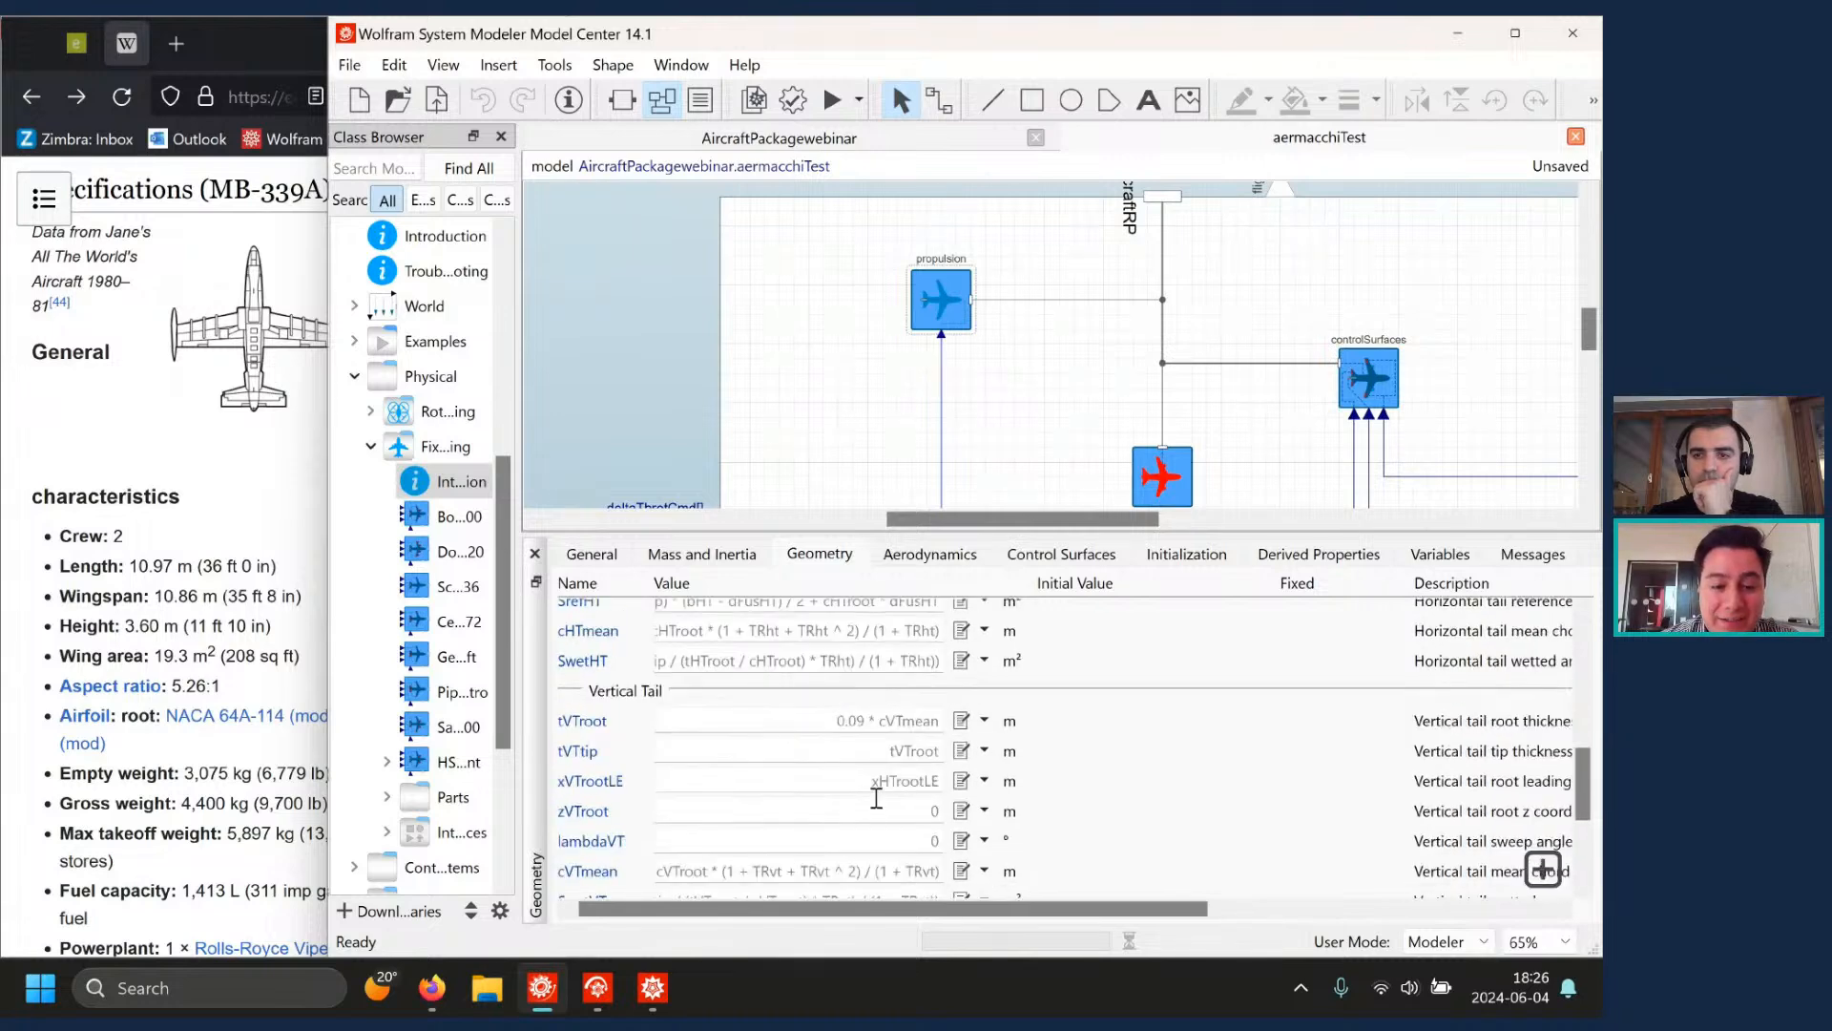
pyautogui.click(893, 840)
pyautogui.write('30')
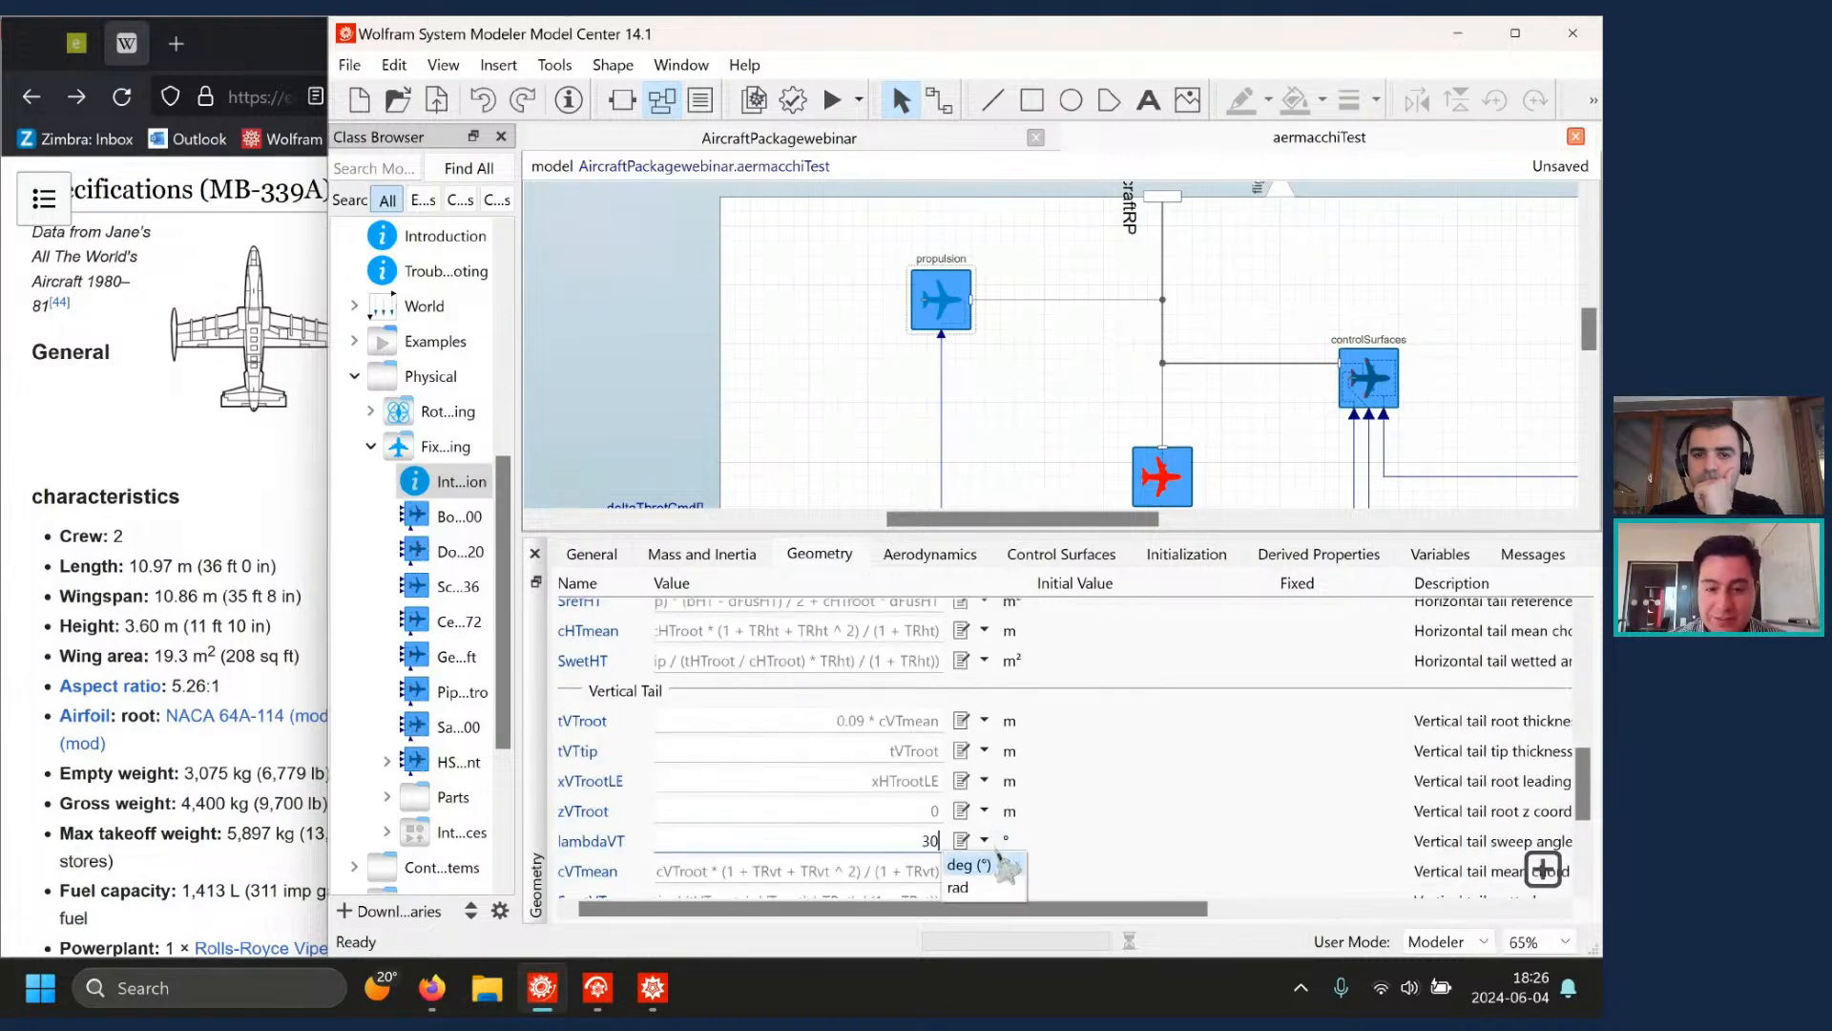
pyautogui.click(1002, 864)
# - Set the fuselage length lFus to 10.97 m
pyautogui.scroll(-3, 832, 835)
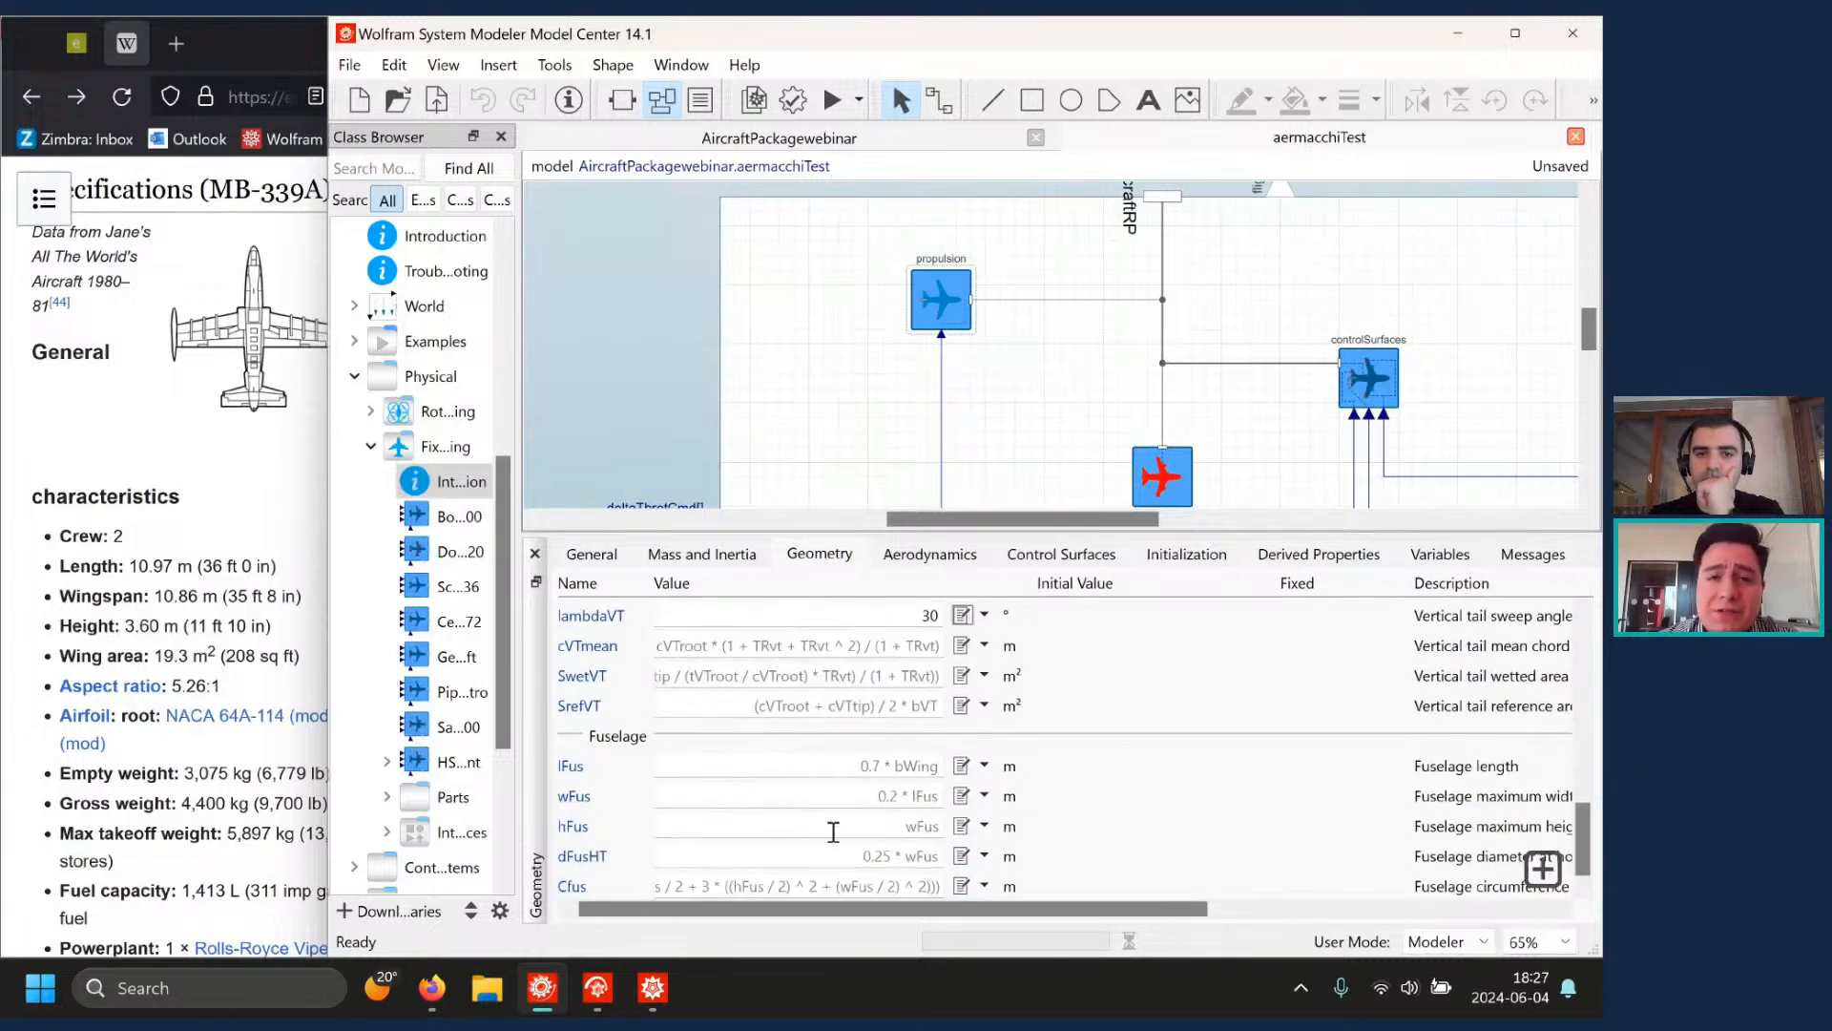
pyautogui.click(835, 765)
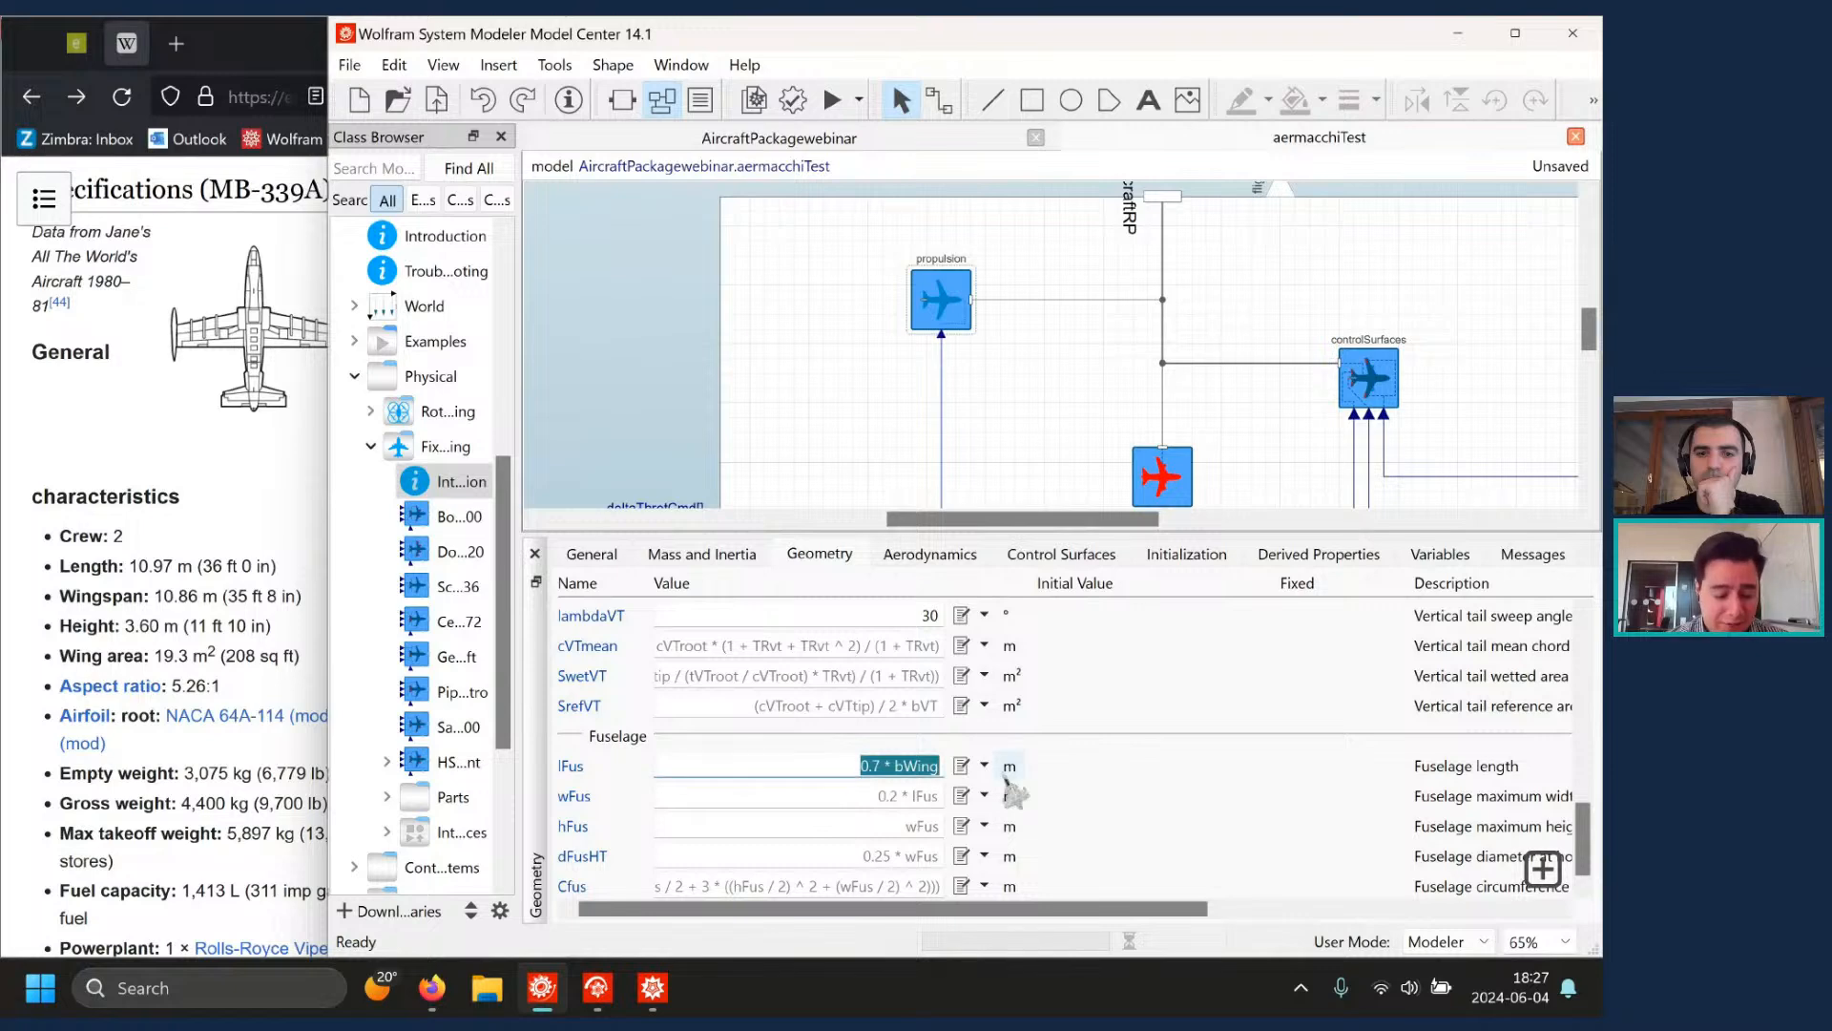
pyautogui.write('10.97')
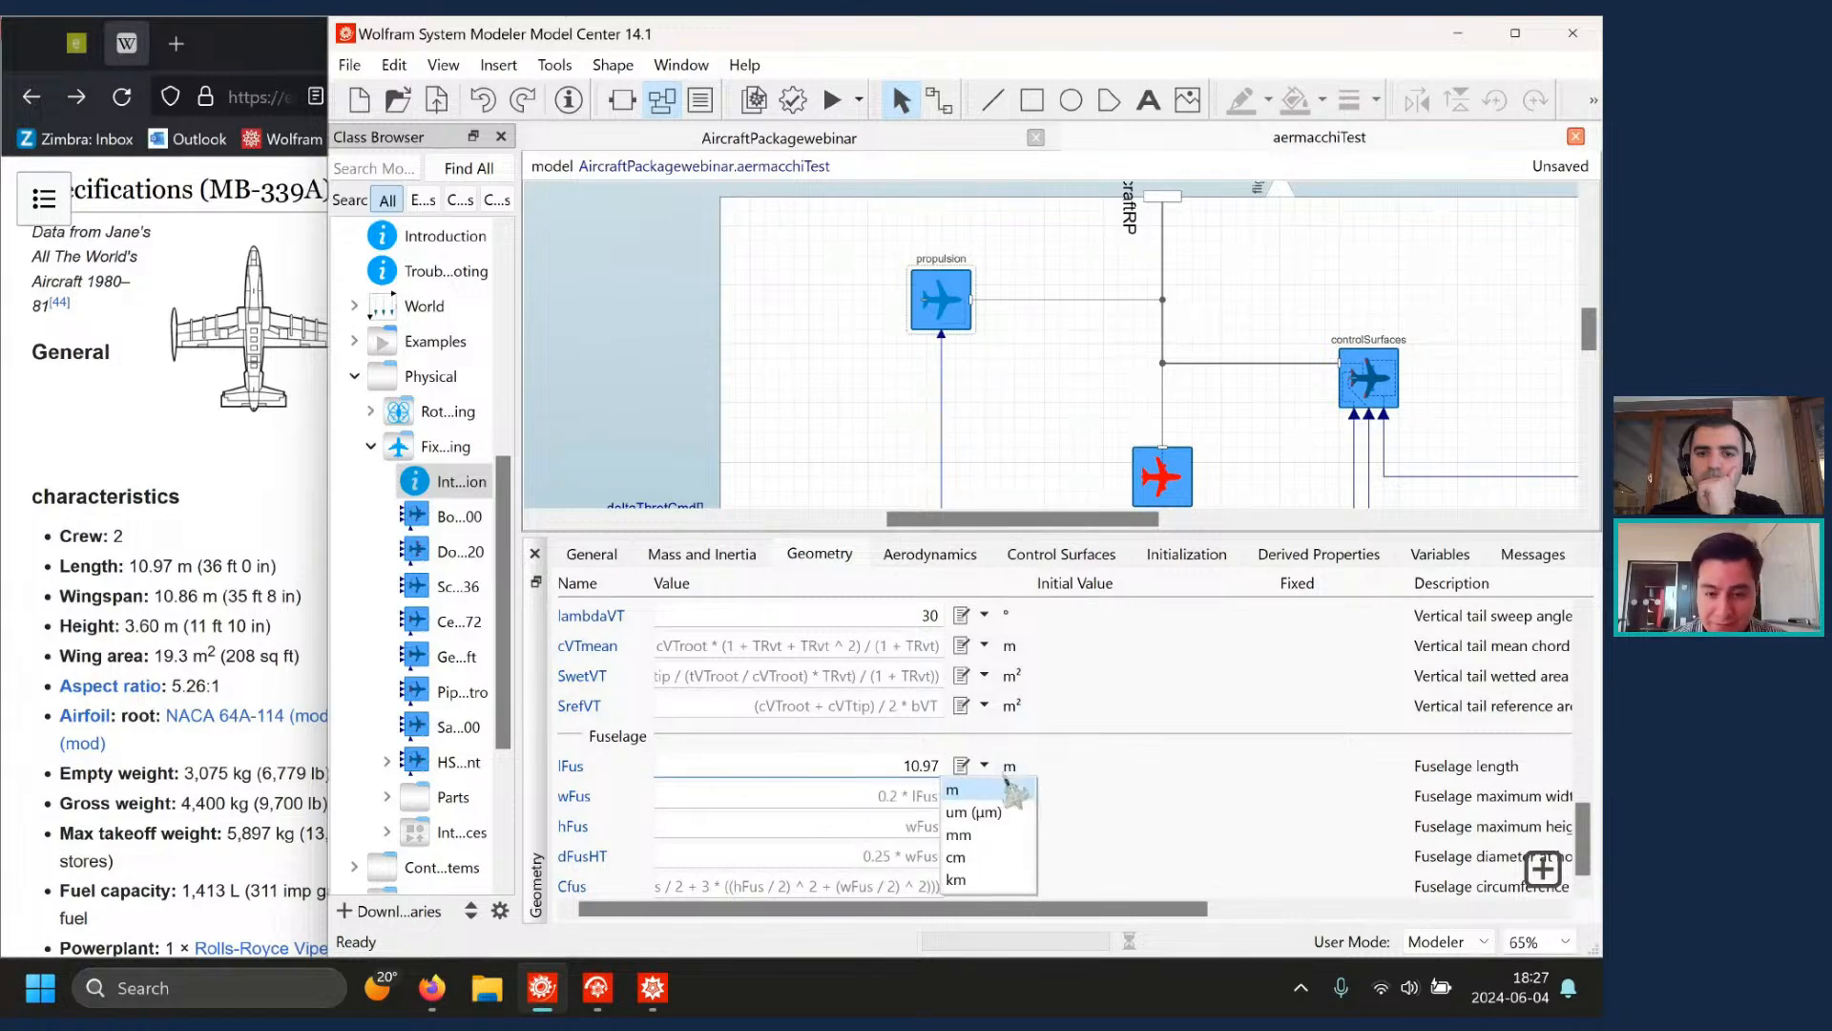
pyautogui.press('Return')
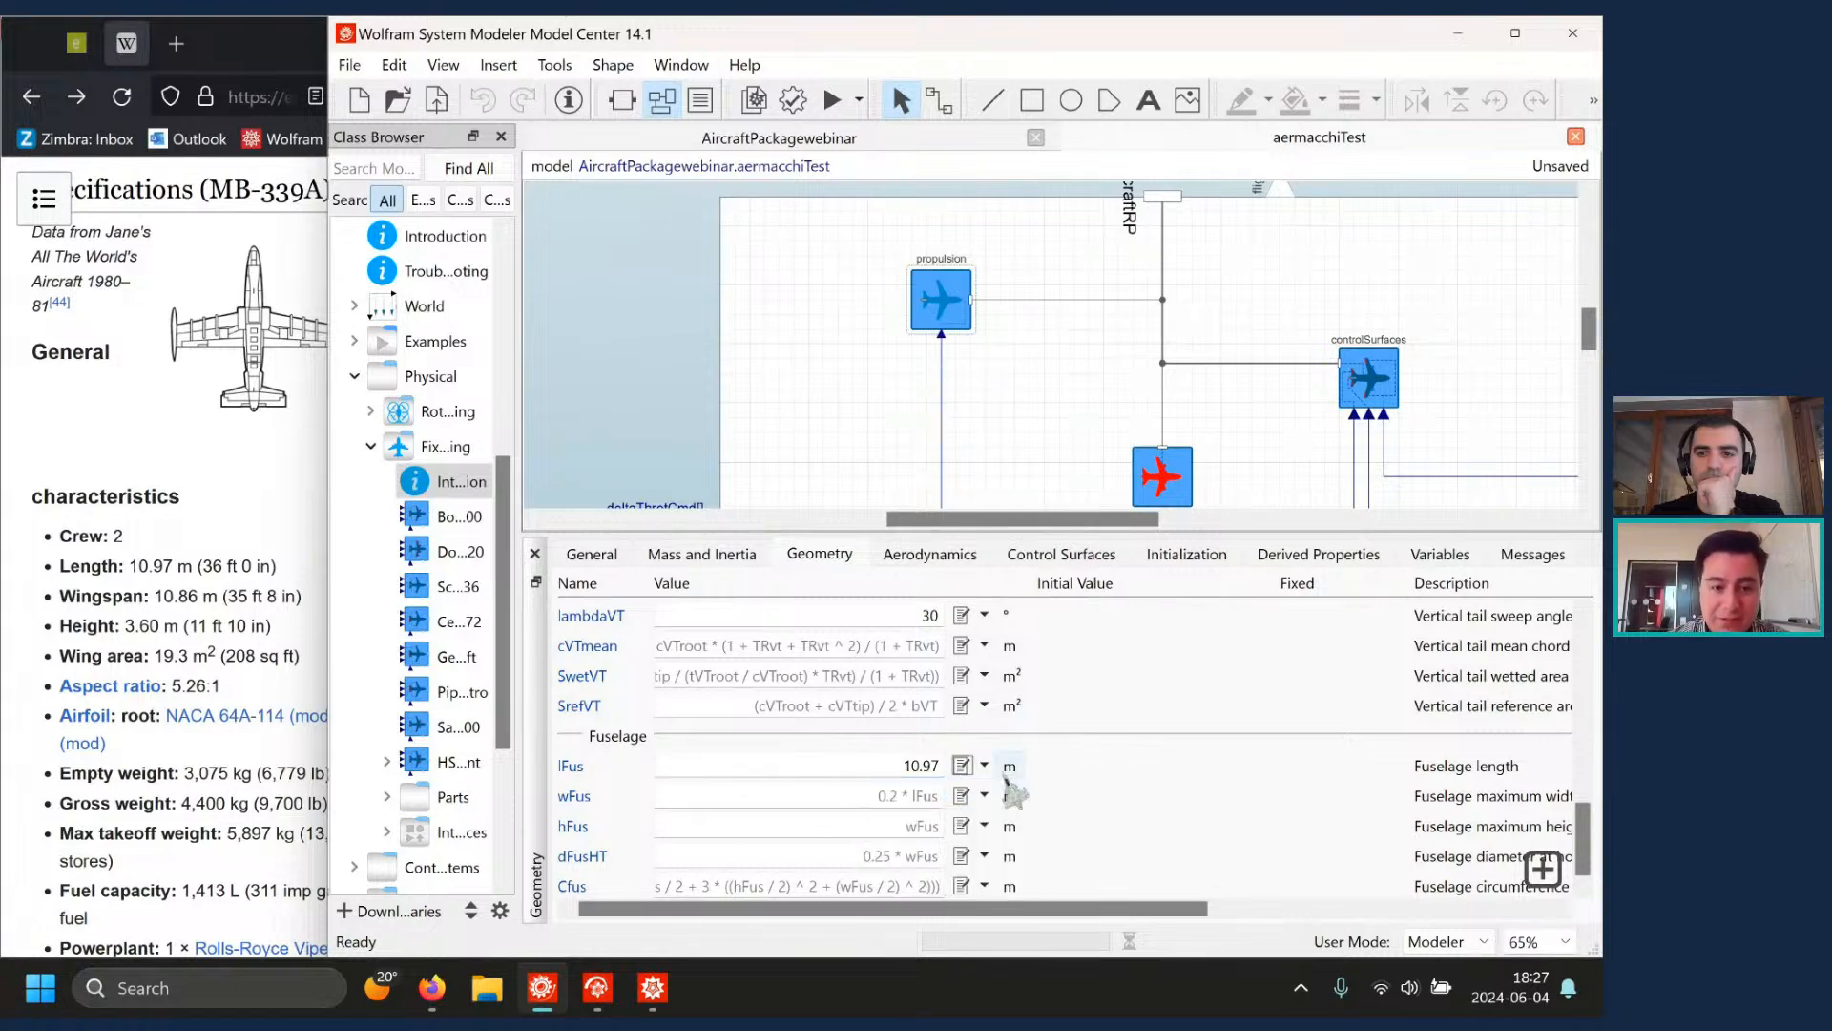
# - Measure the fuselage width in the front view of the photomeasure drawing and set wFus to 1.13 m
pyautogui.click(95, 48)
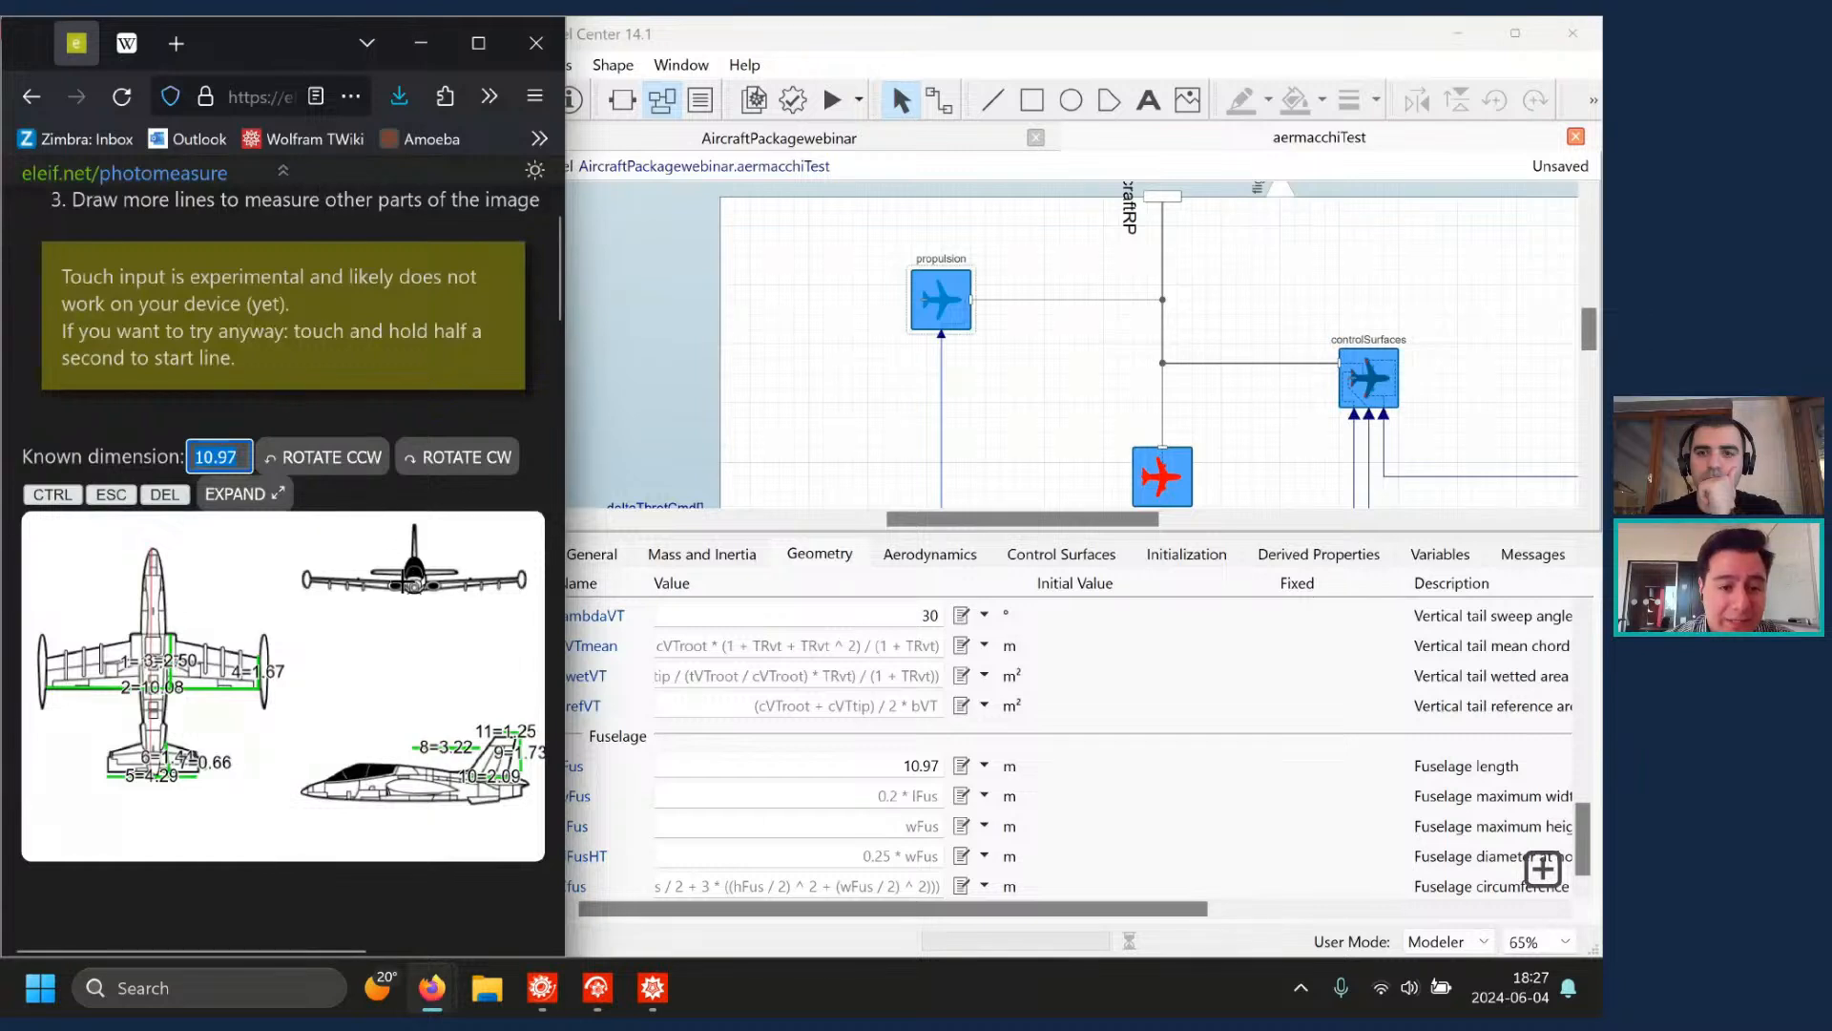
pyautogui.moveTo(418, 583); pyautogui.dragTo(427, 580)
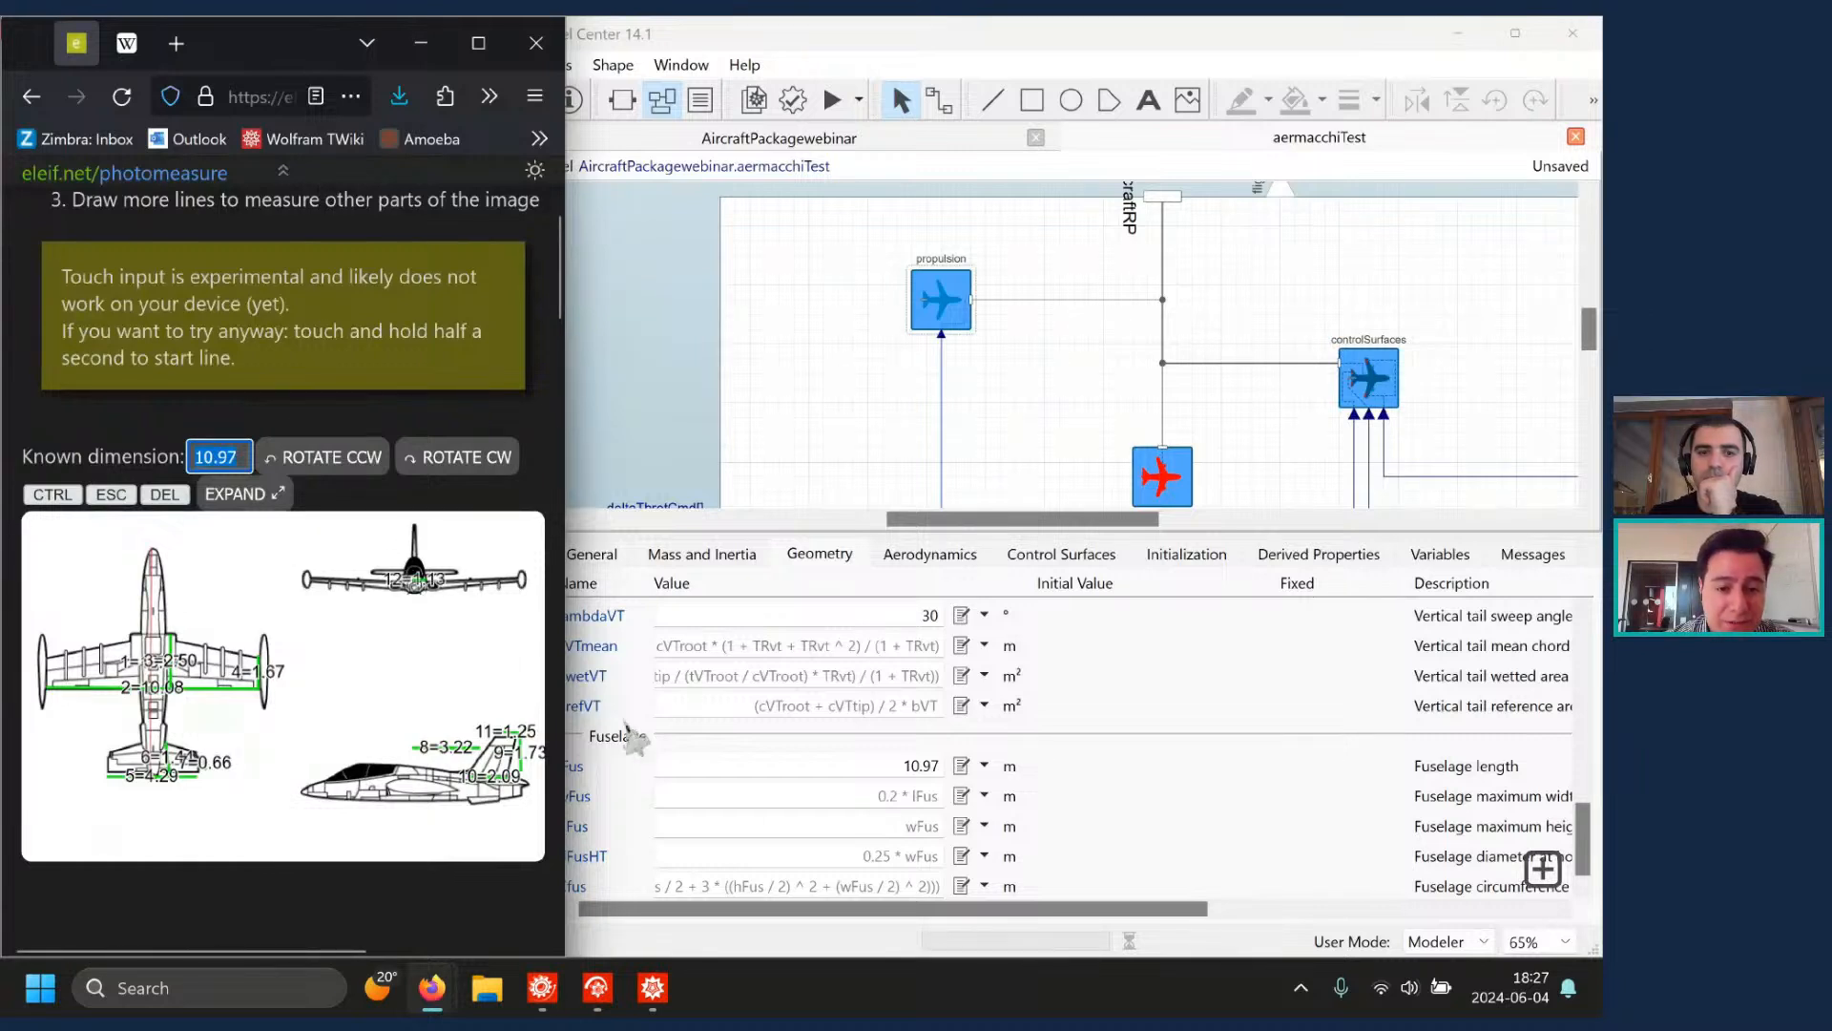
pyautogui.click(865, 790)
pyautogui.write('1')
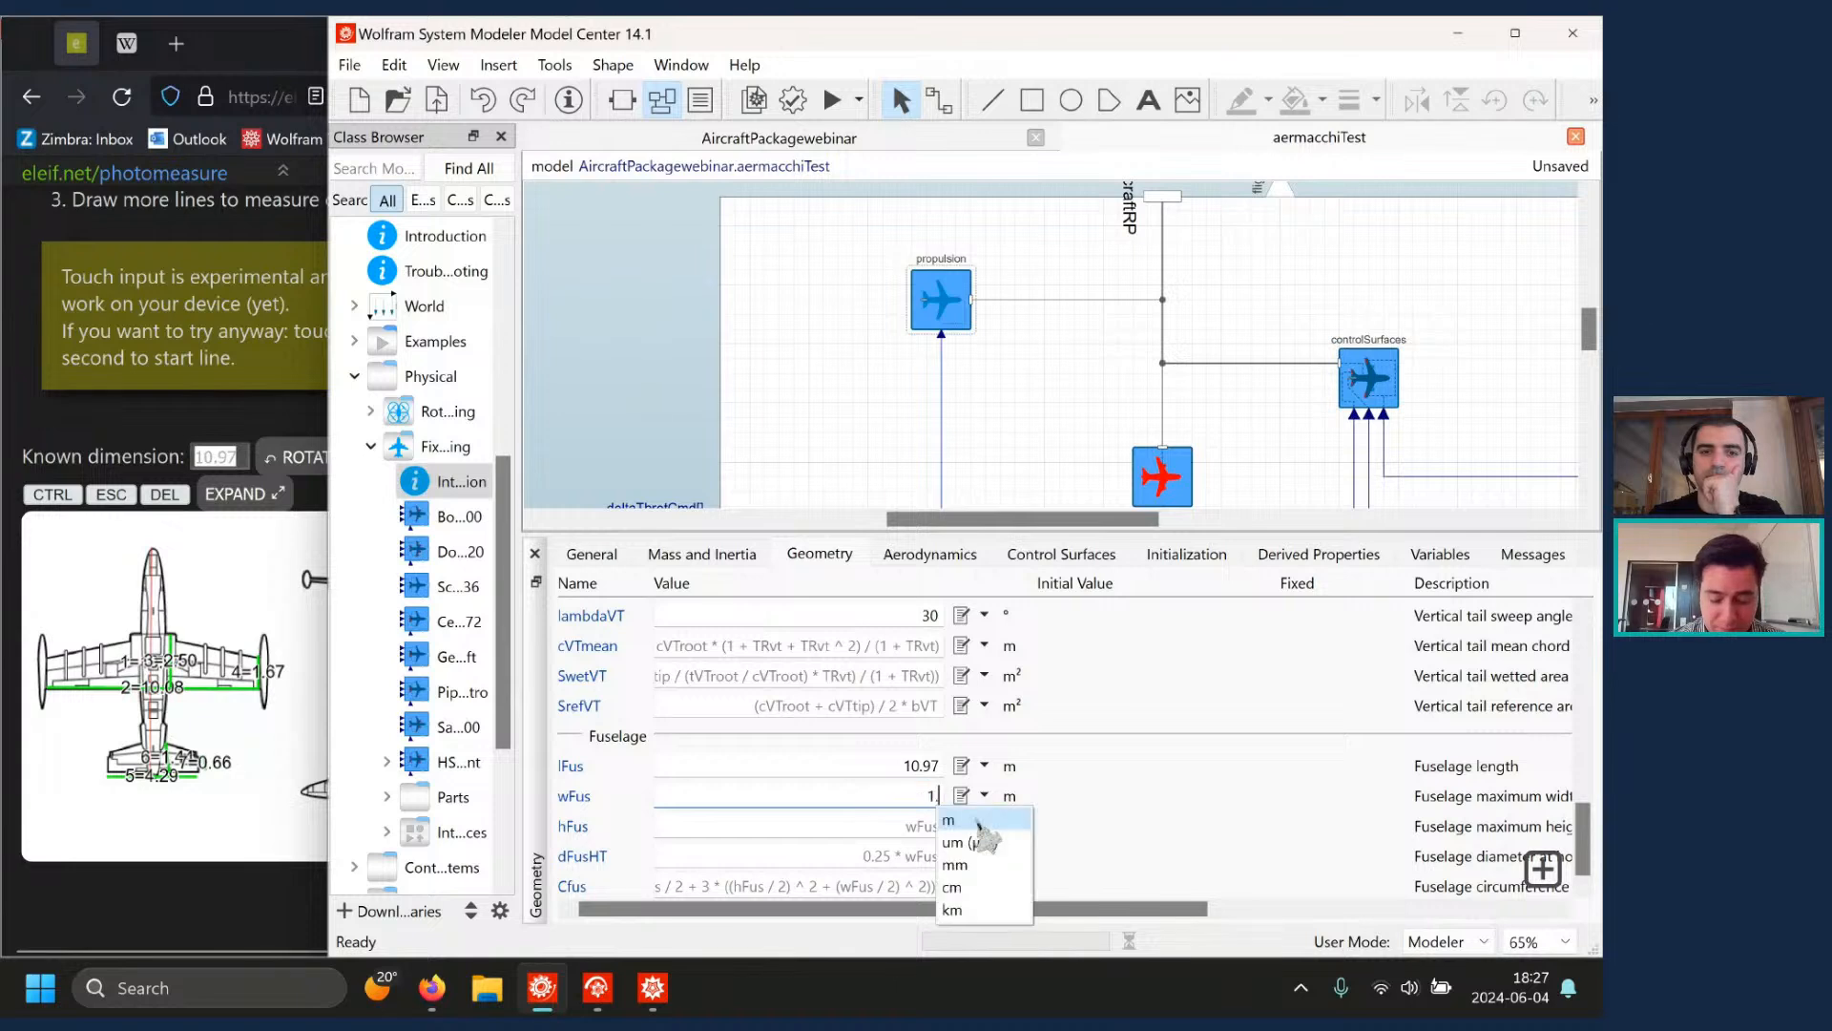
pyautogui.write('.13')
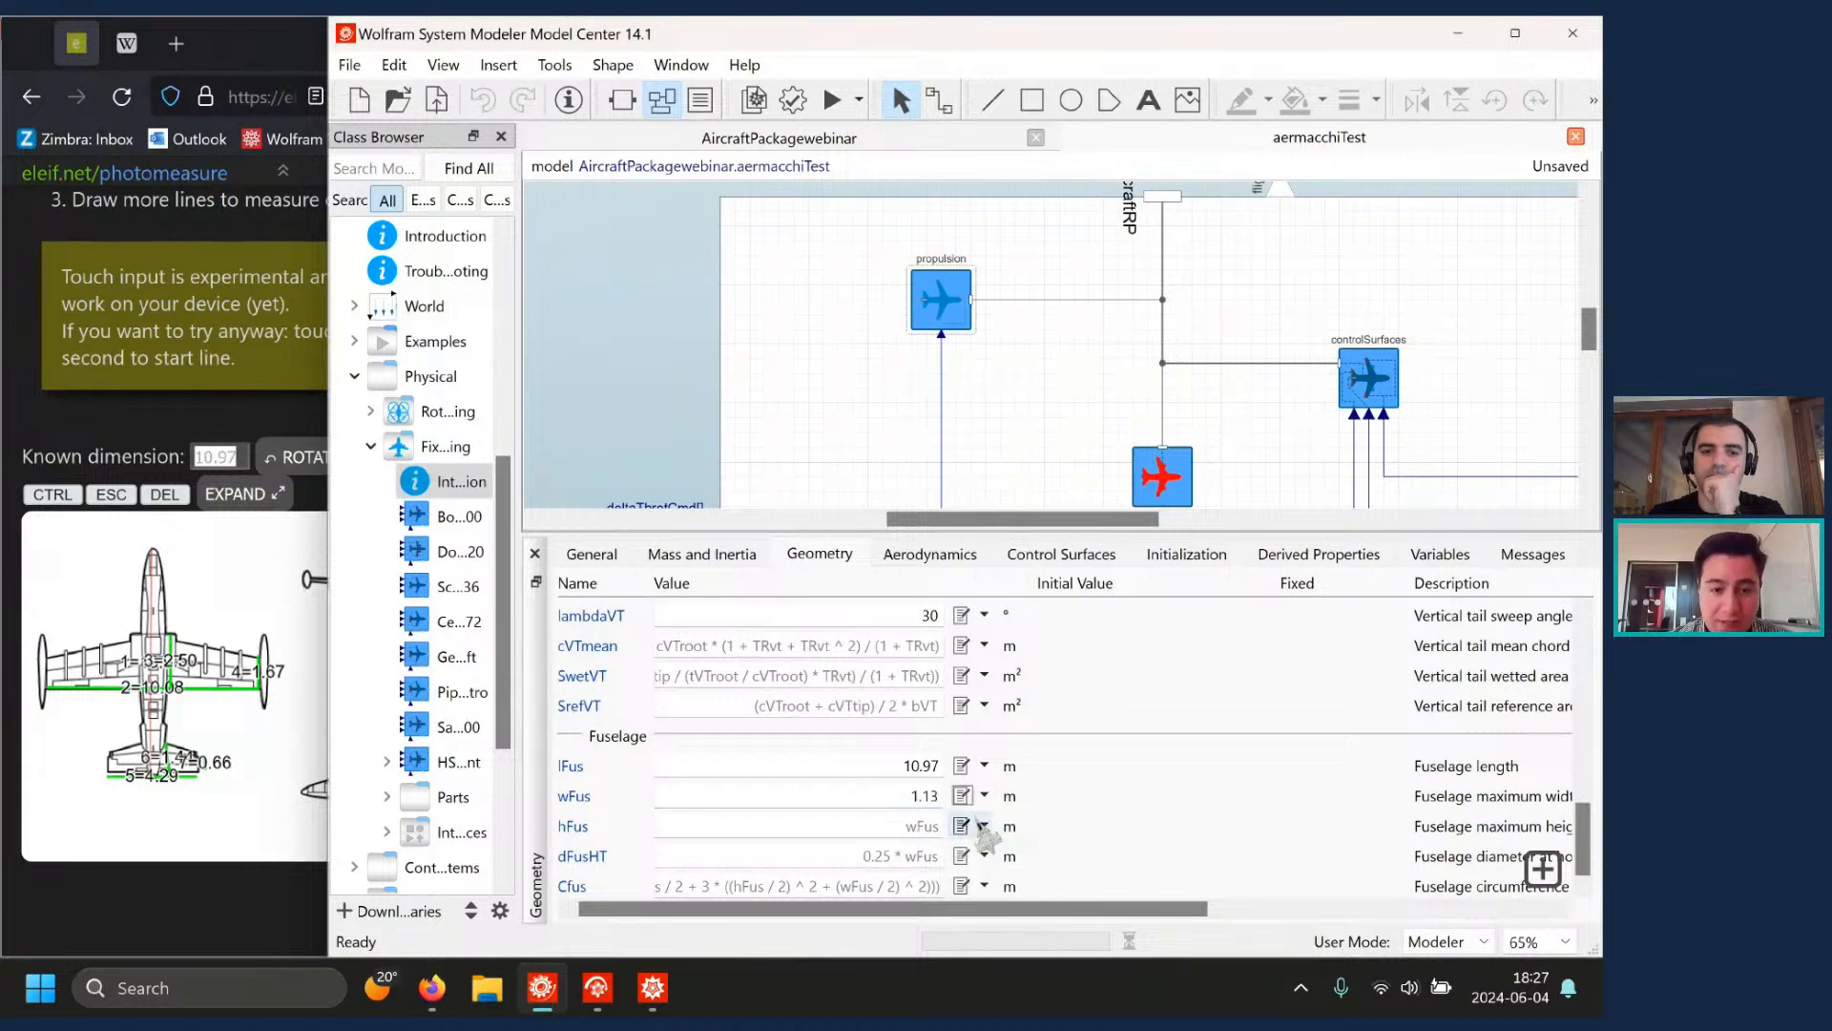
# - Measure the fuselage height in the front view of the photomeasure drawing and set hFus to 1.55 m
pyautogui.click(302, 717)
pyautogui.moveTo(415, 560); pyautogui.dragTo(416, 591)
pyautogui.click(907, 823)
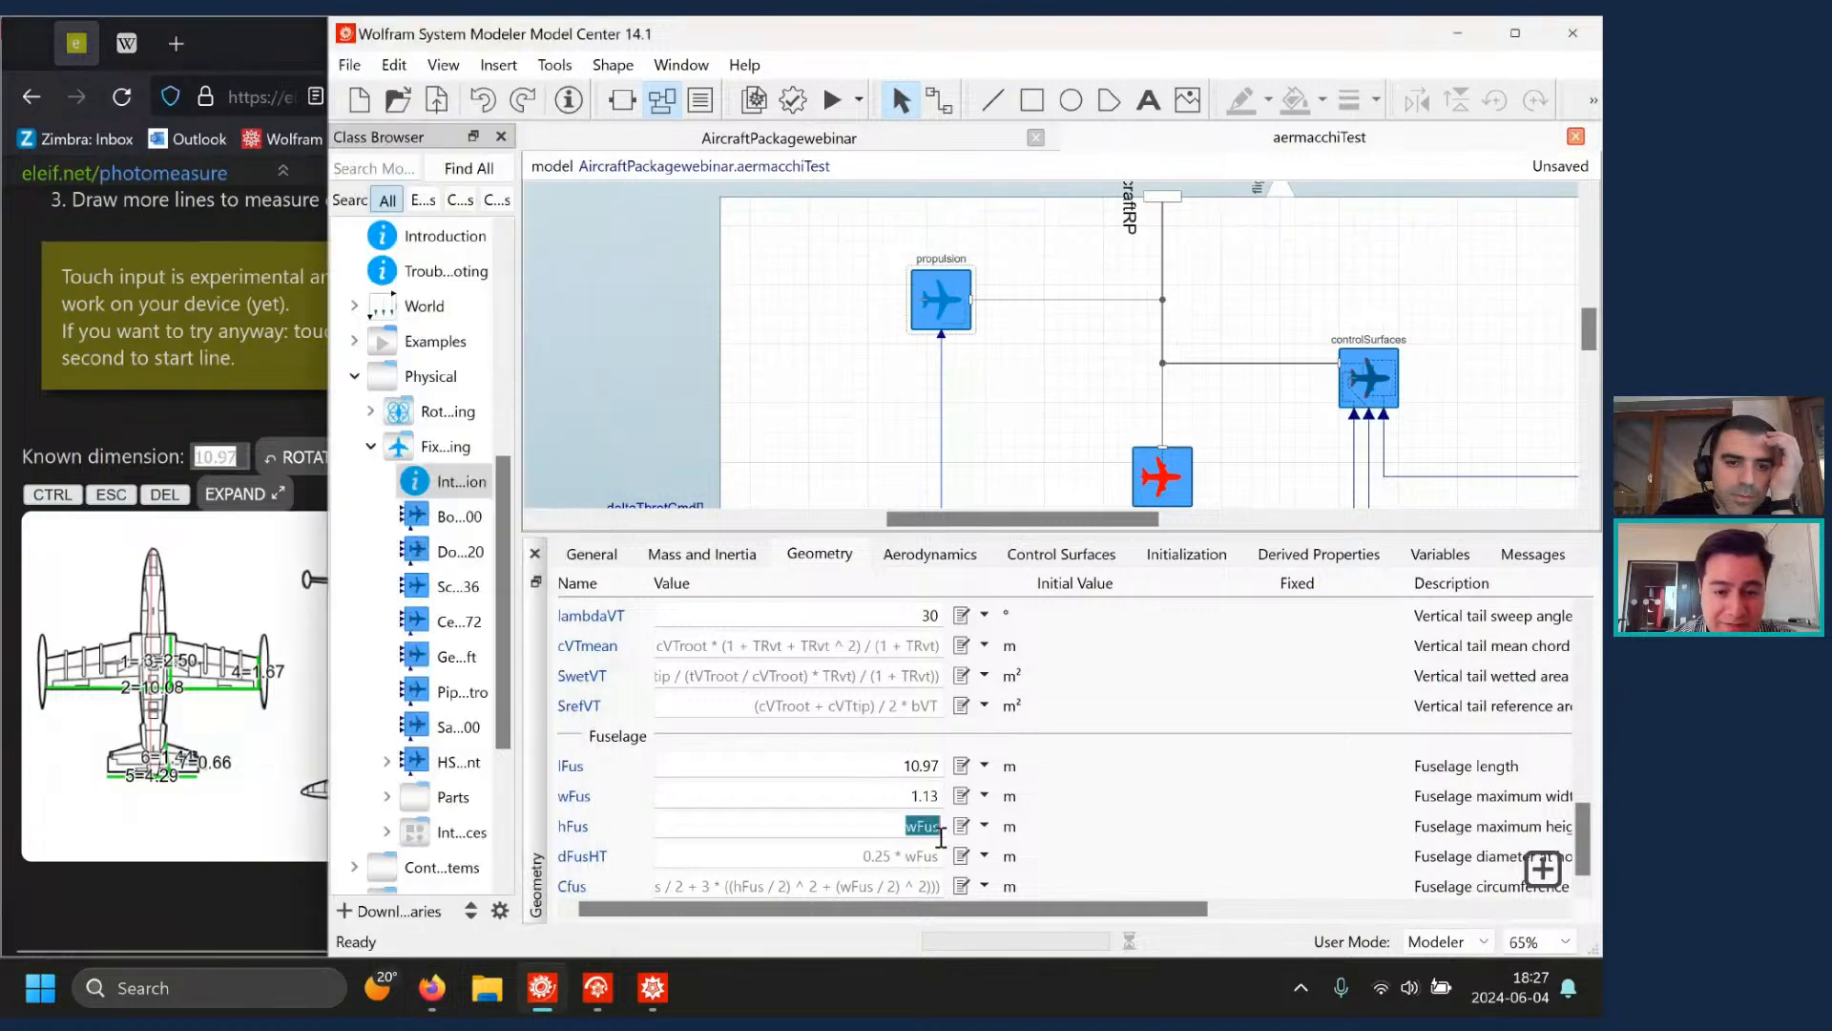
pyautogui.write('1.55')
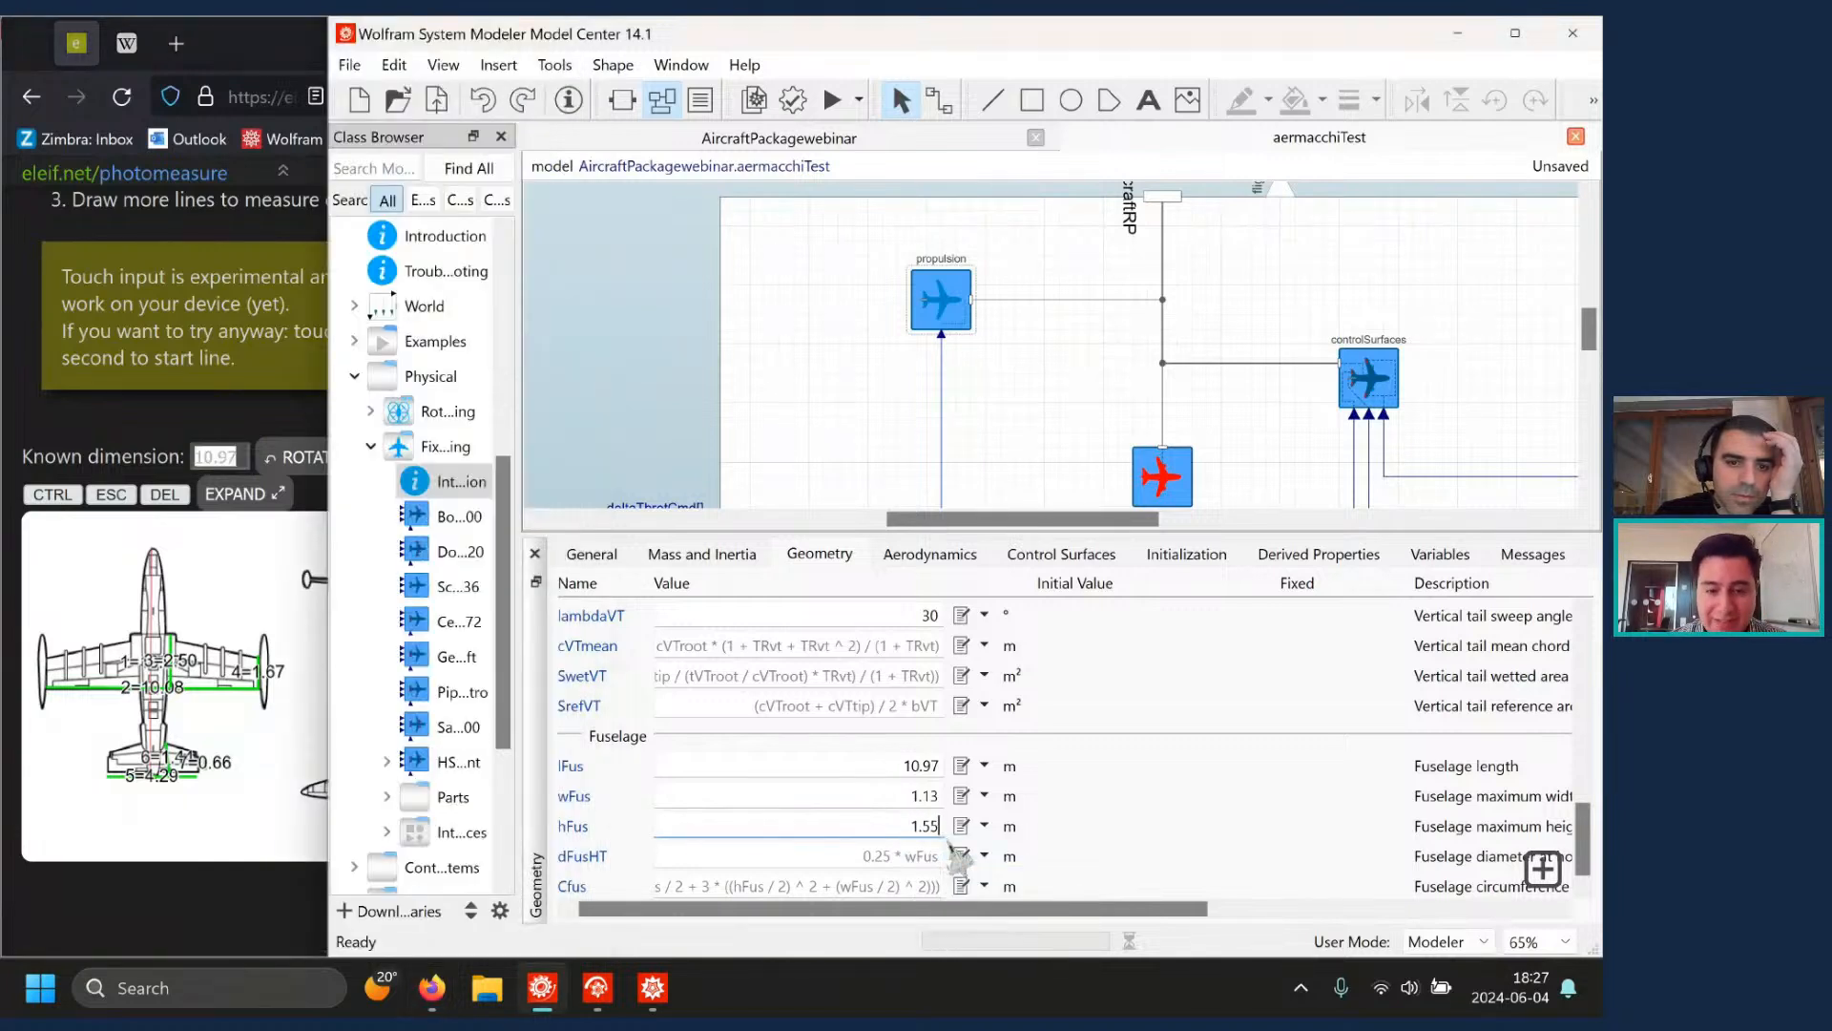
pyautogui.press('Return')
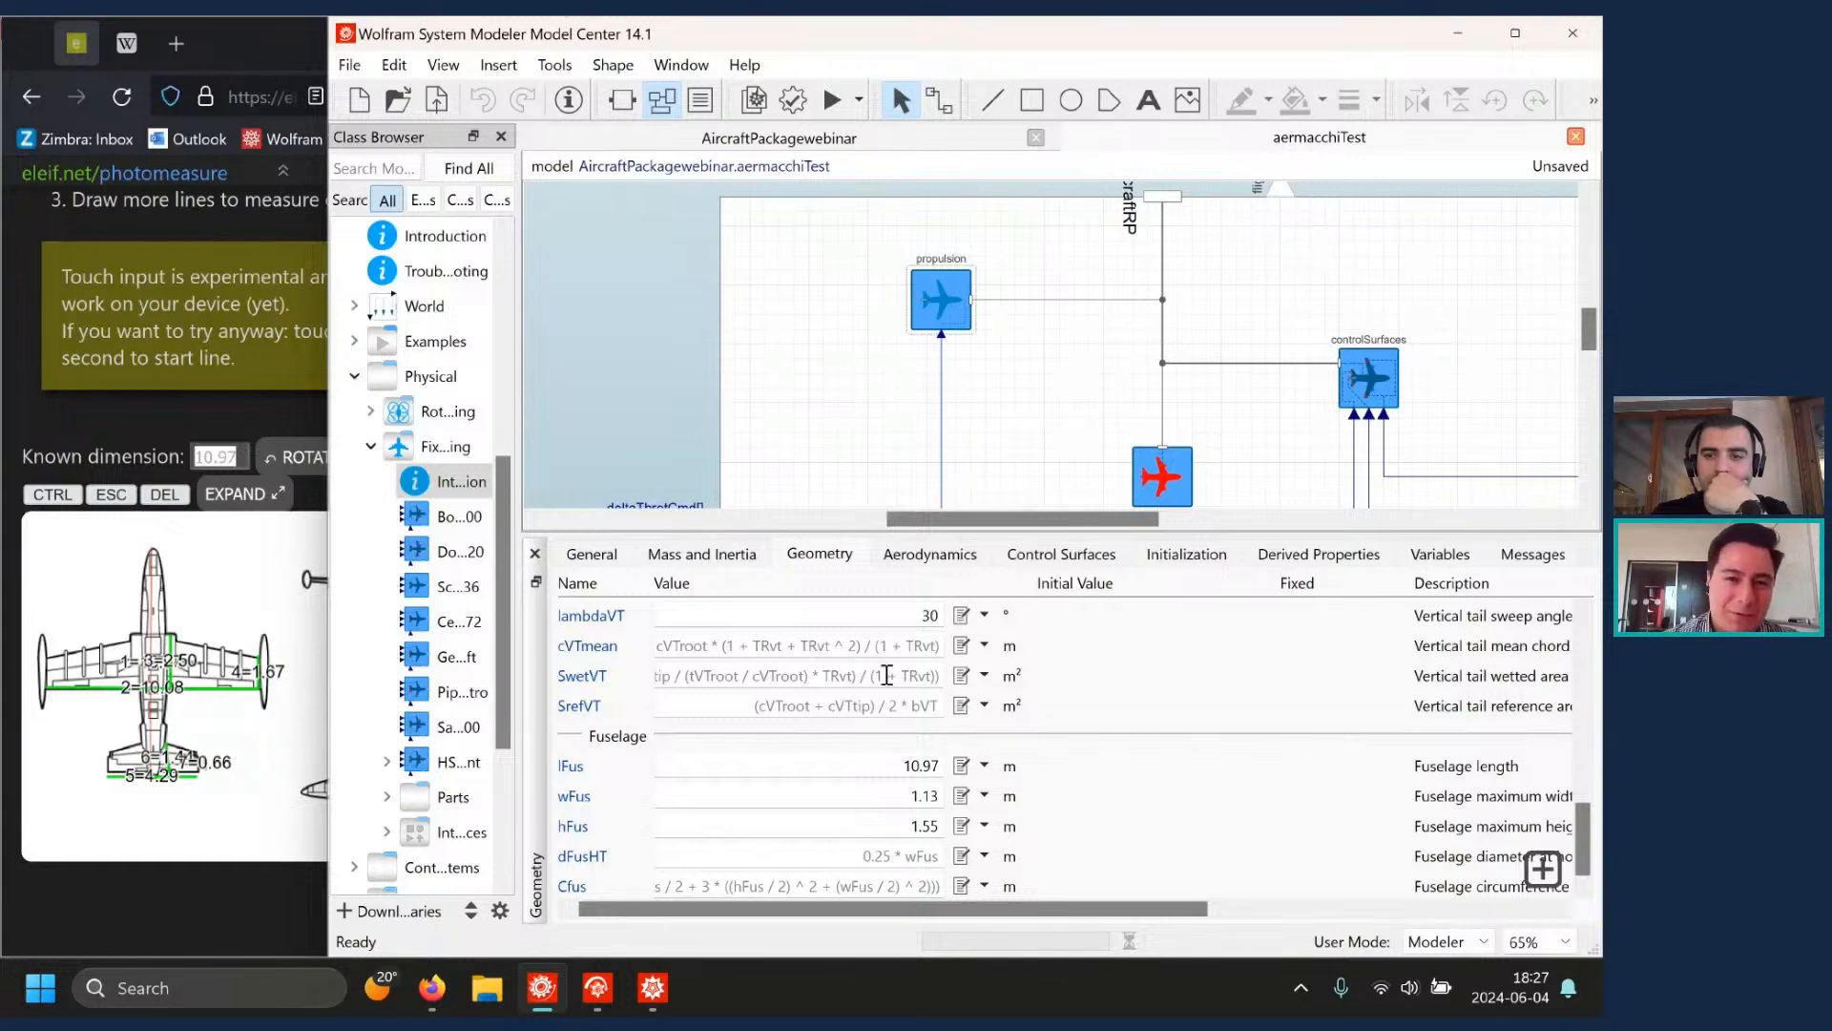
# - Review the aerodynamics and control surface parameters, and set the animation parameter CADshapes to true
pyautogui.click(931, 559)
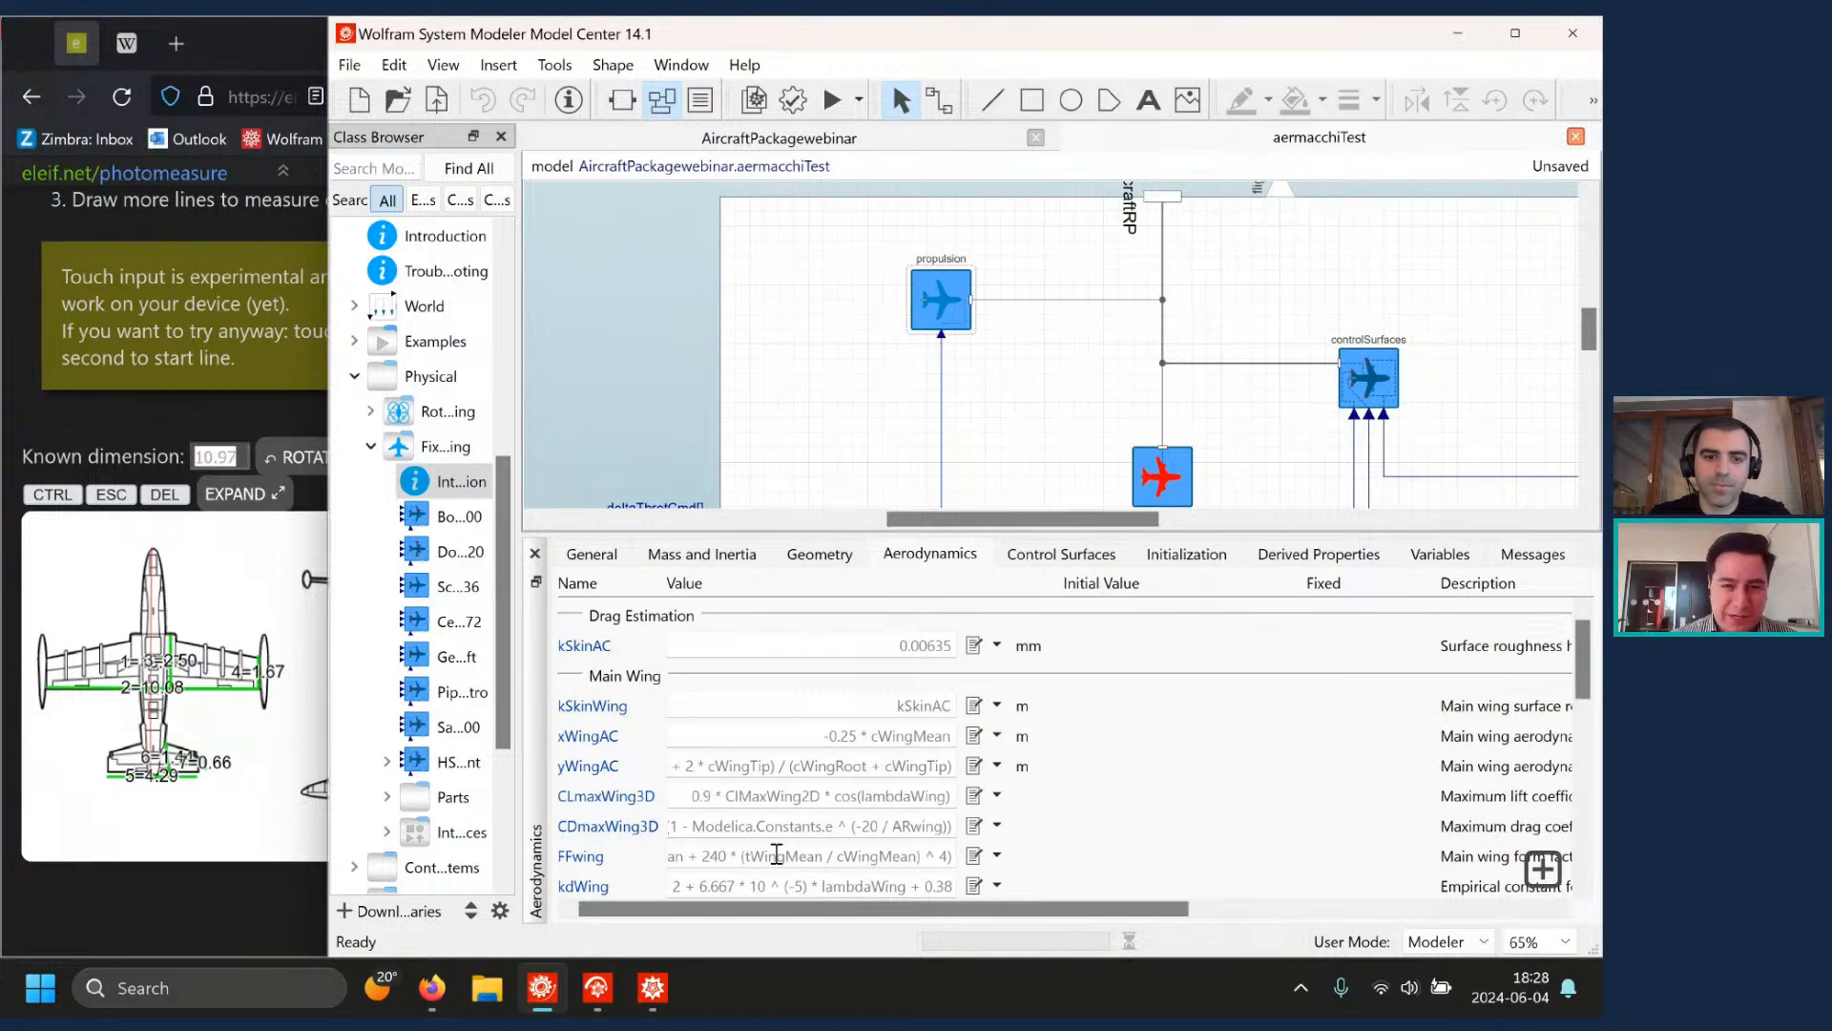
pyautogui.click(1069, 559)
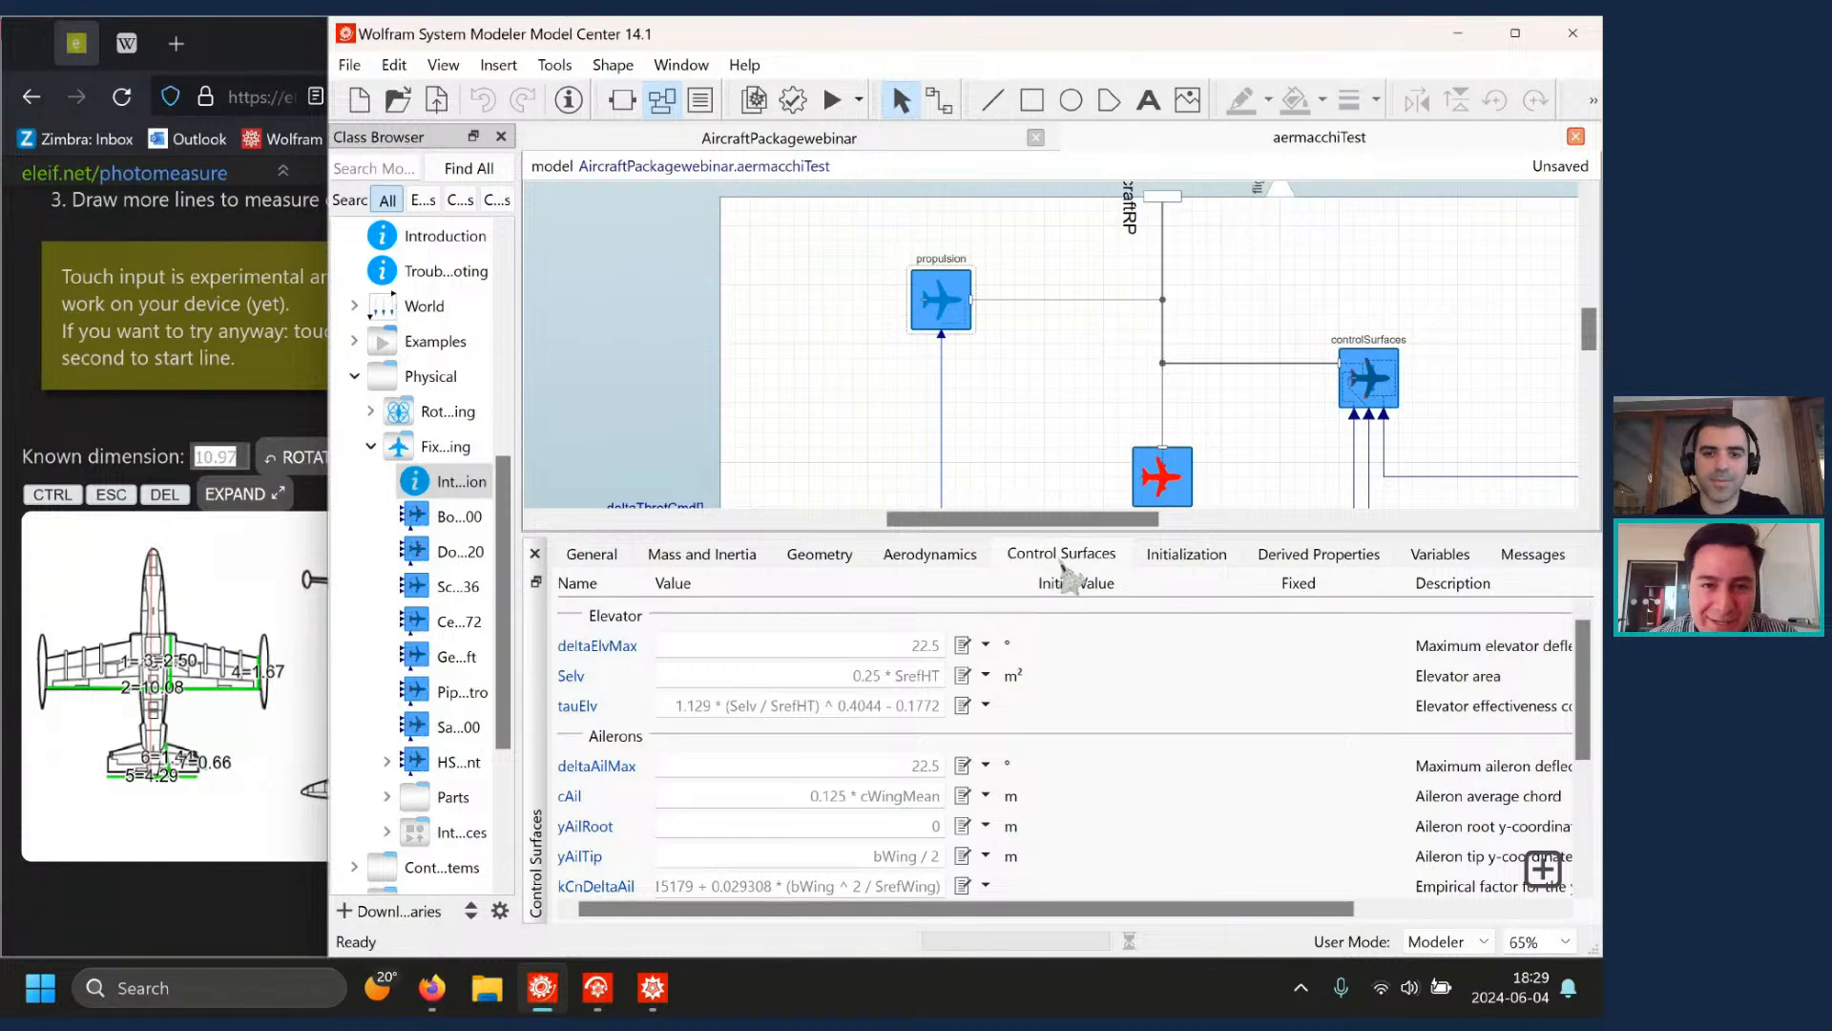
pyautogui.click(1193, 557)
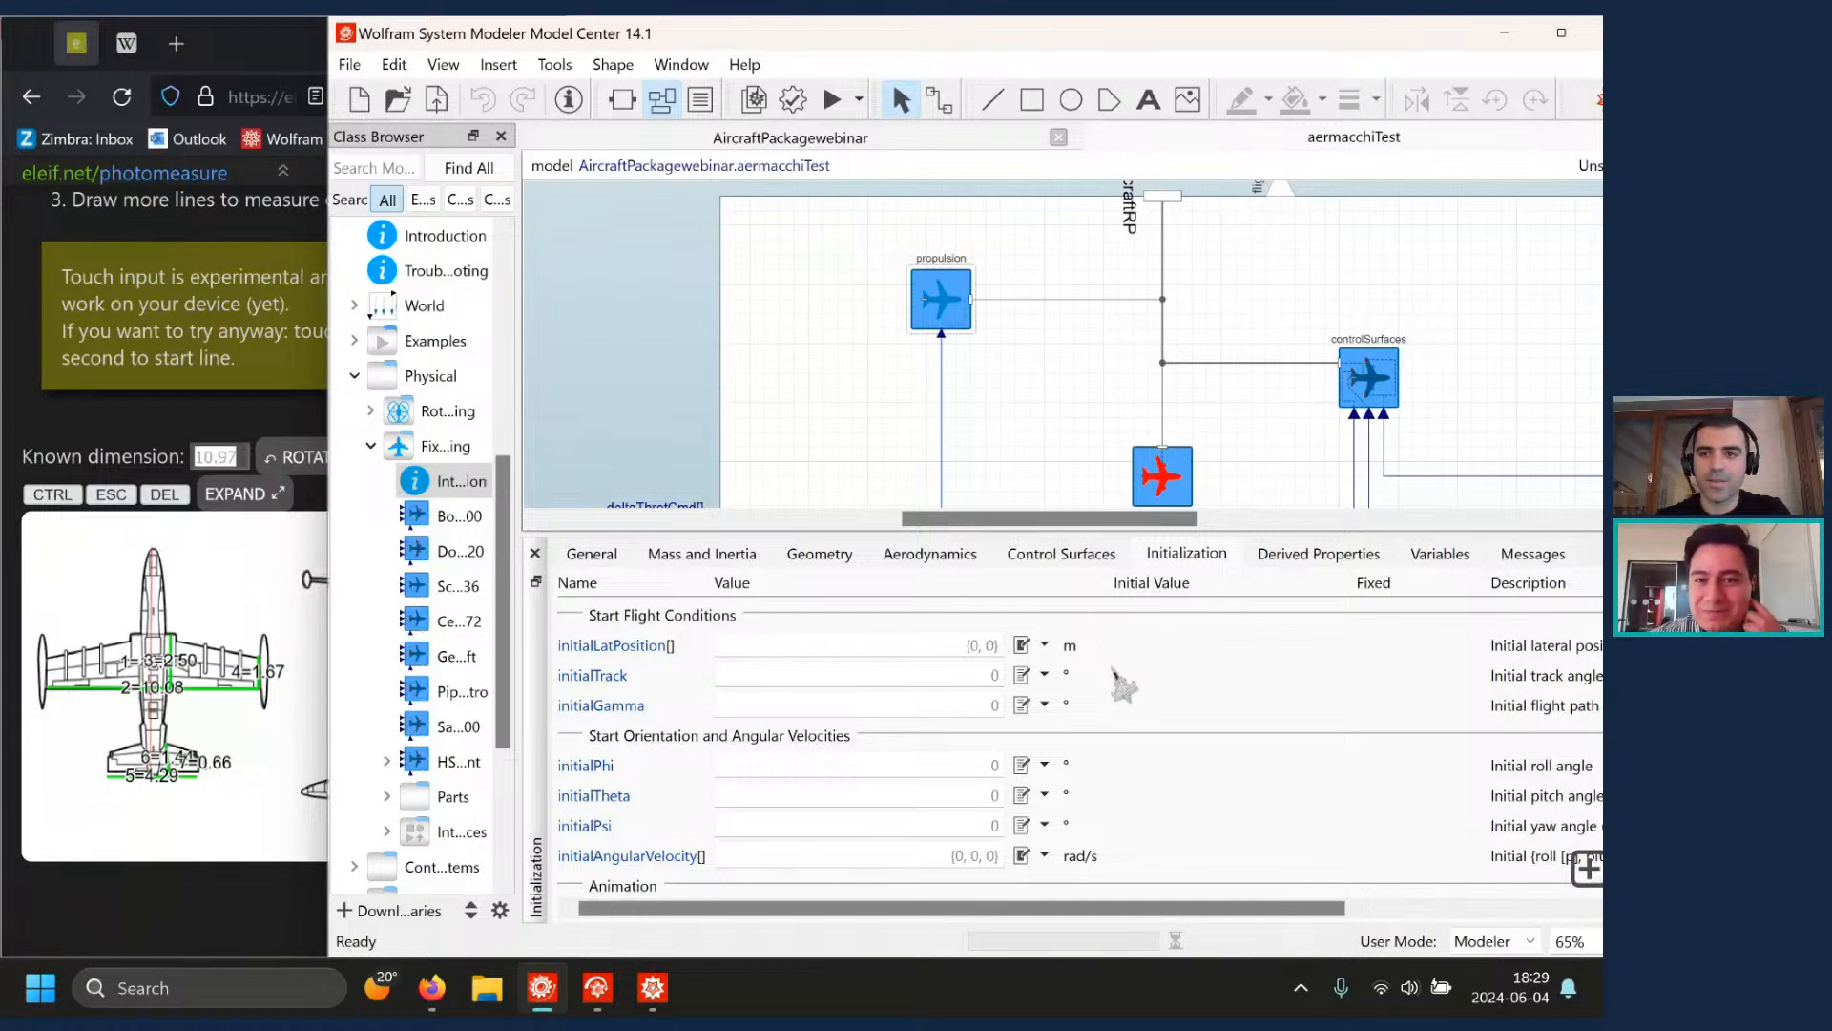
pyautogui.scroll(-1, 1121, 683)
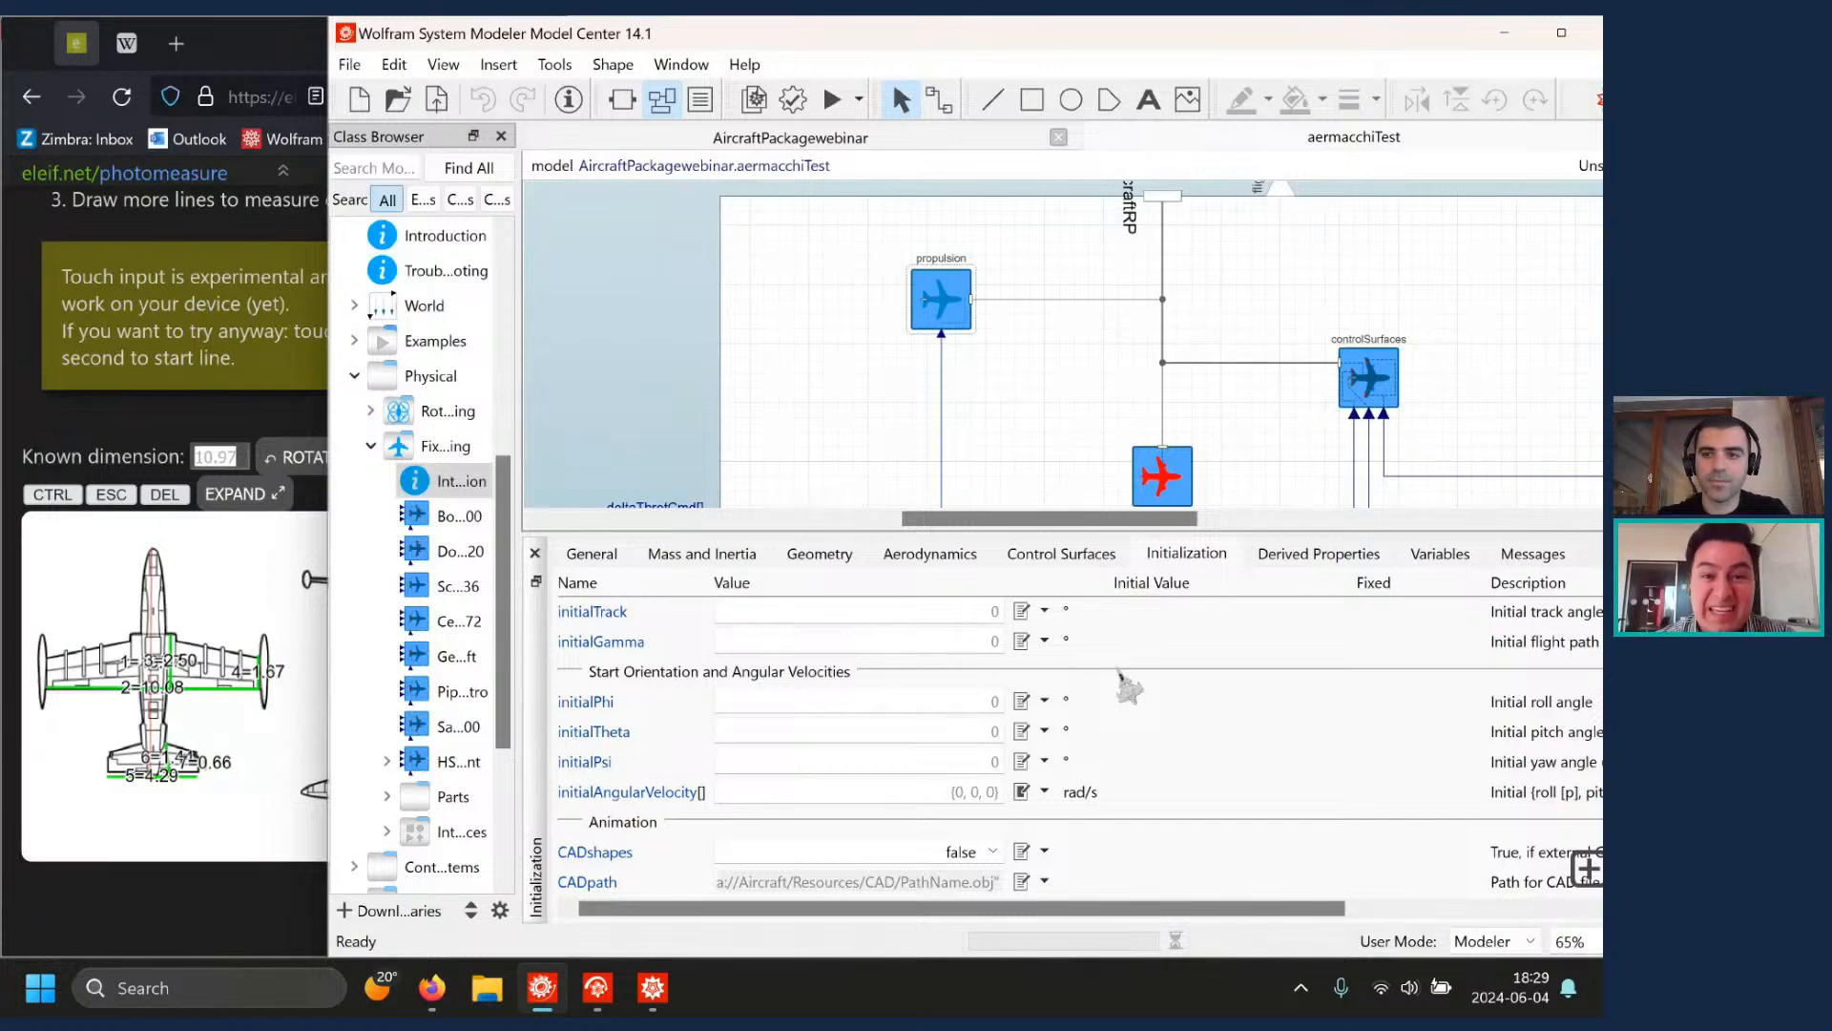
pyautogui.click(993, 851)
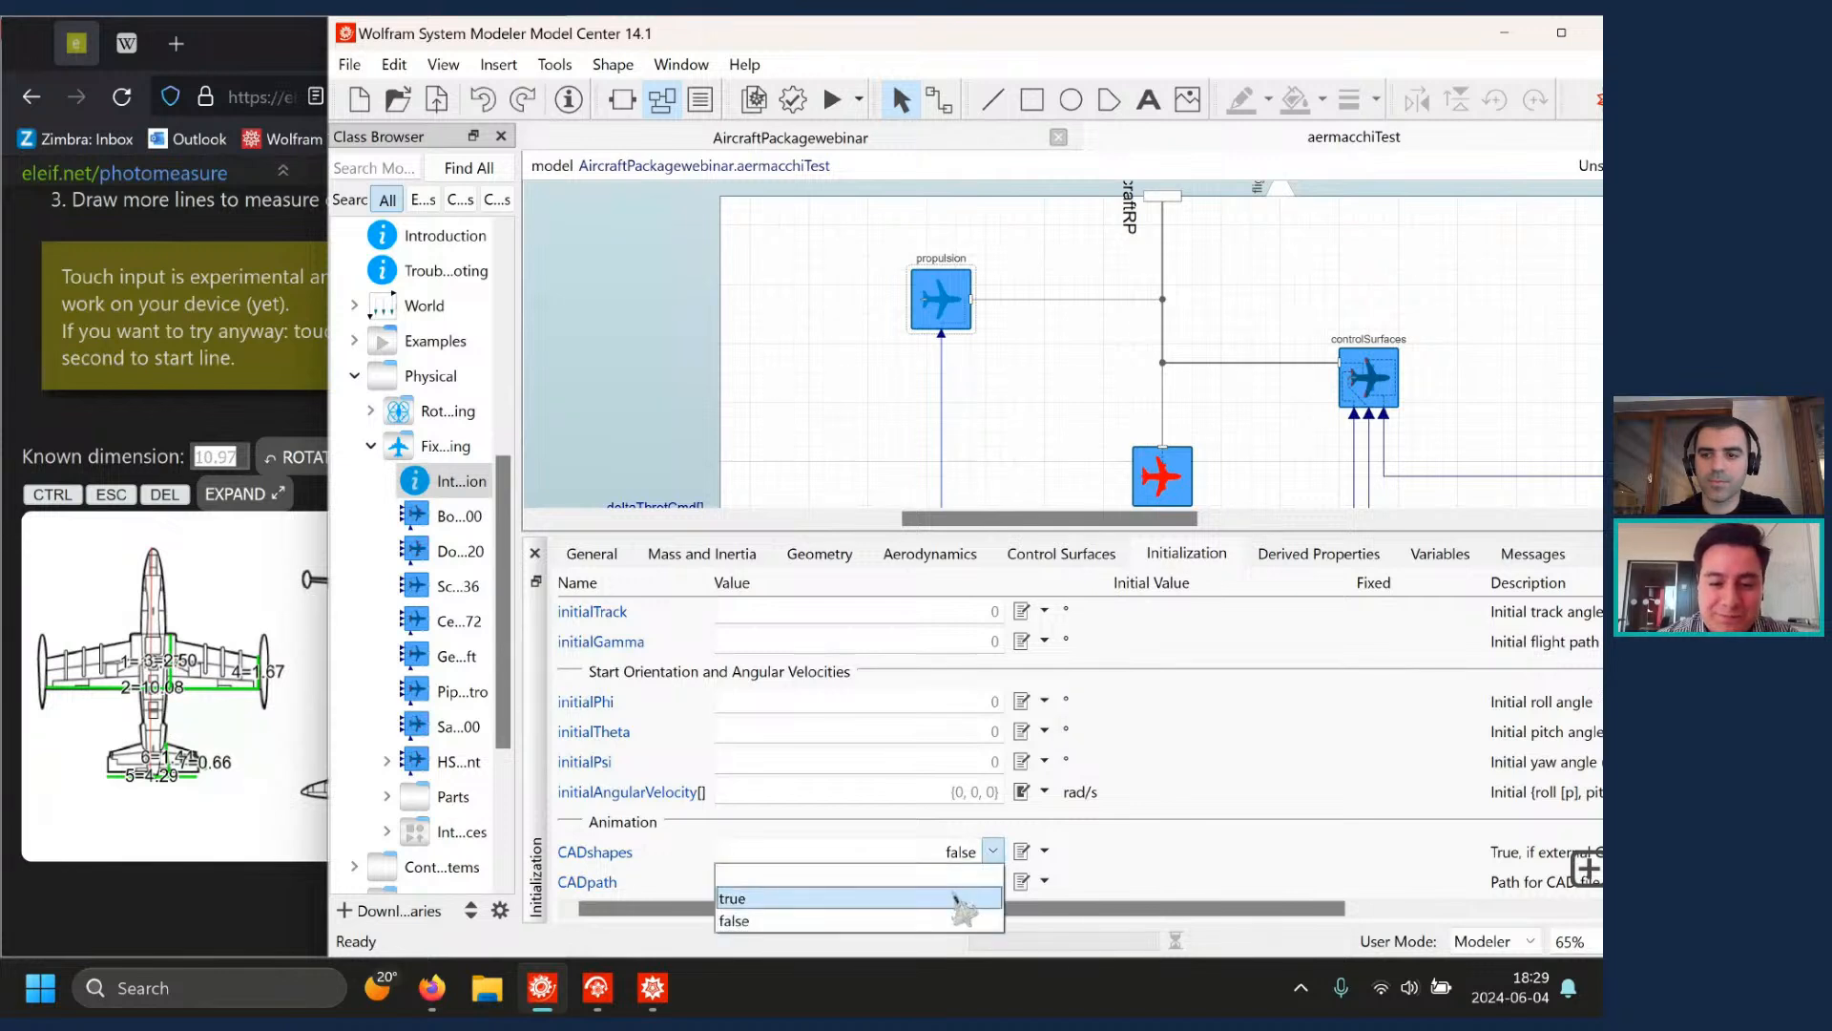
pyautogui.click(976, 897)
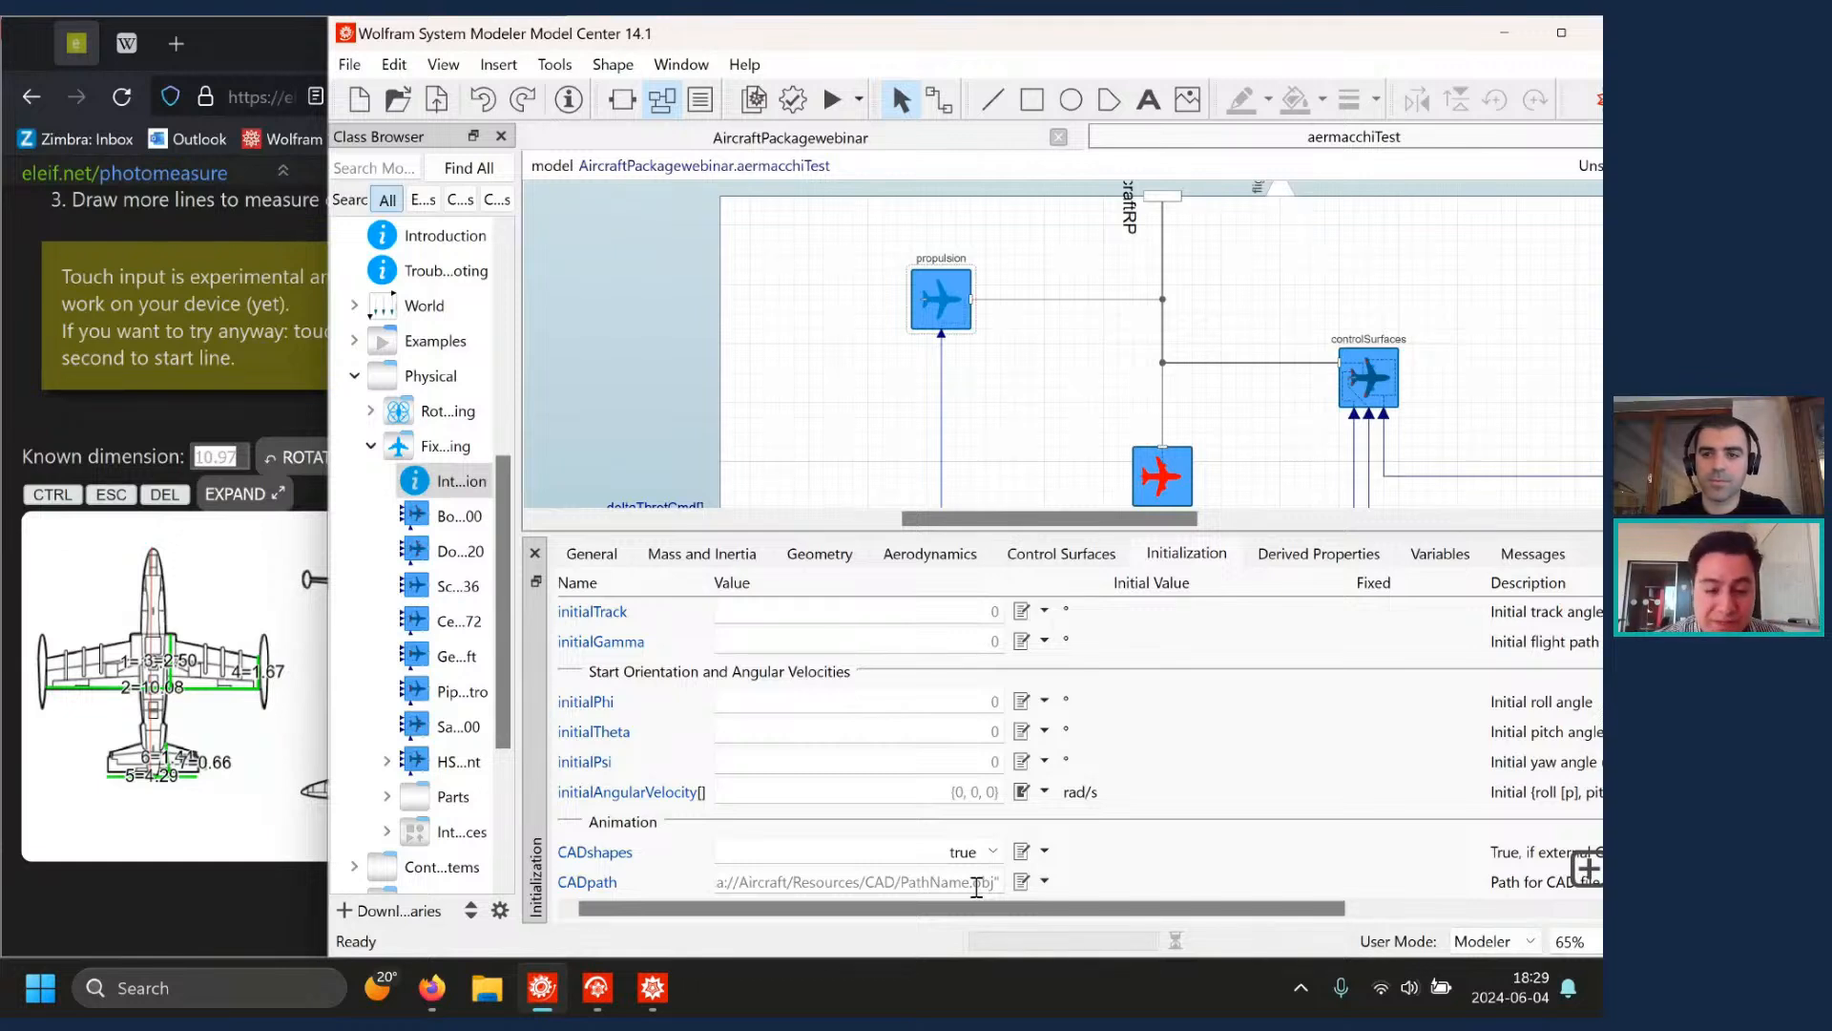
# - Switch to the Mathematica presentation notebook, copy the WolframAerobaticTeamStuntPlane.obj path under the slide's text, and return to System Modeler
pyautogui.click(660, 1009)
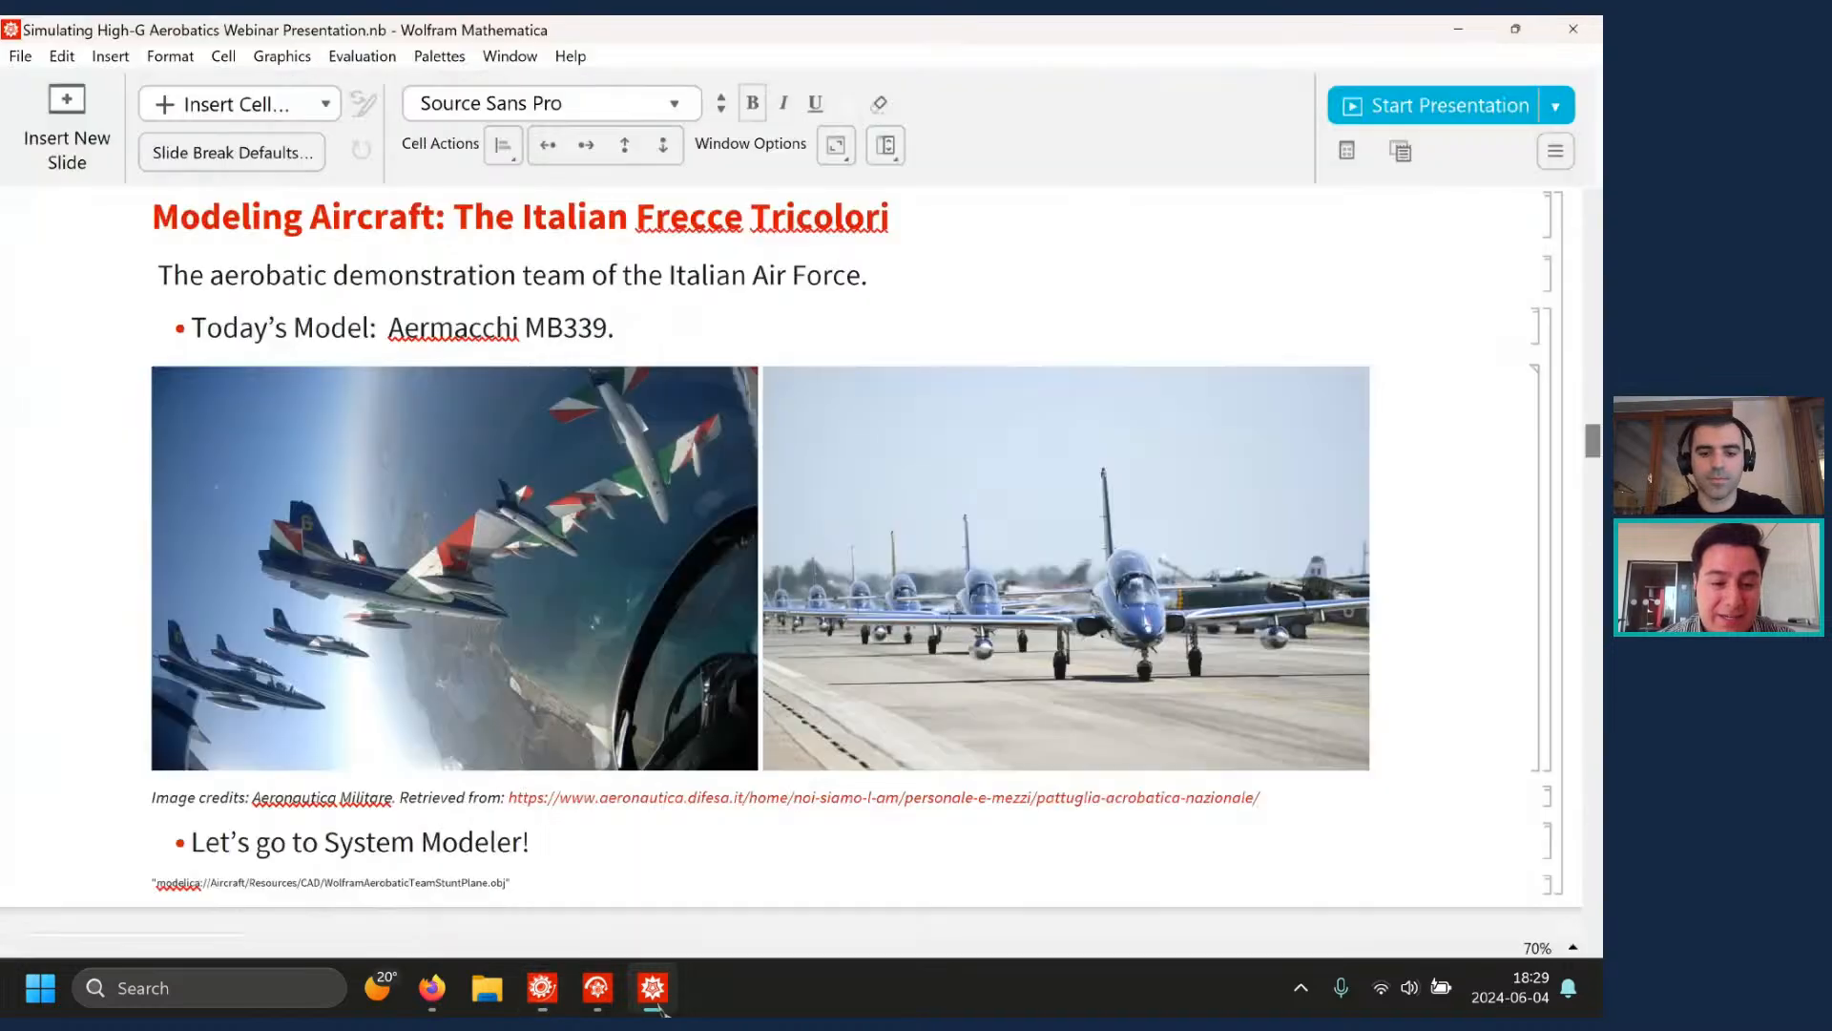
pyautogui.moveTo(515, 881); pyautogui.dragTo(153, 884)
pyautogui.rightClick(184, 887)
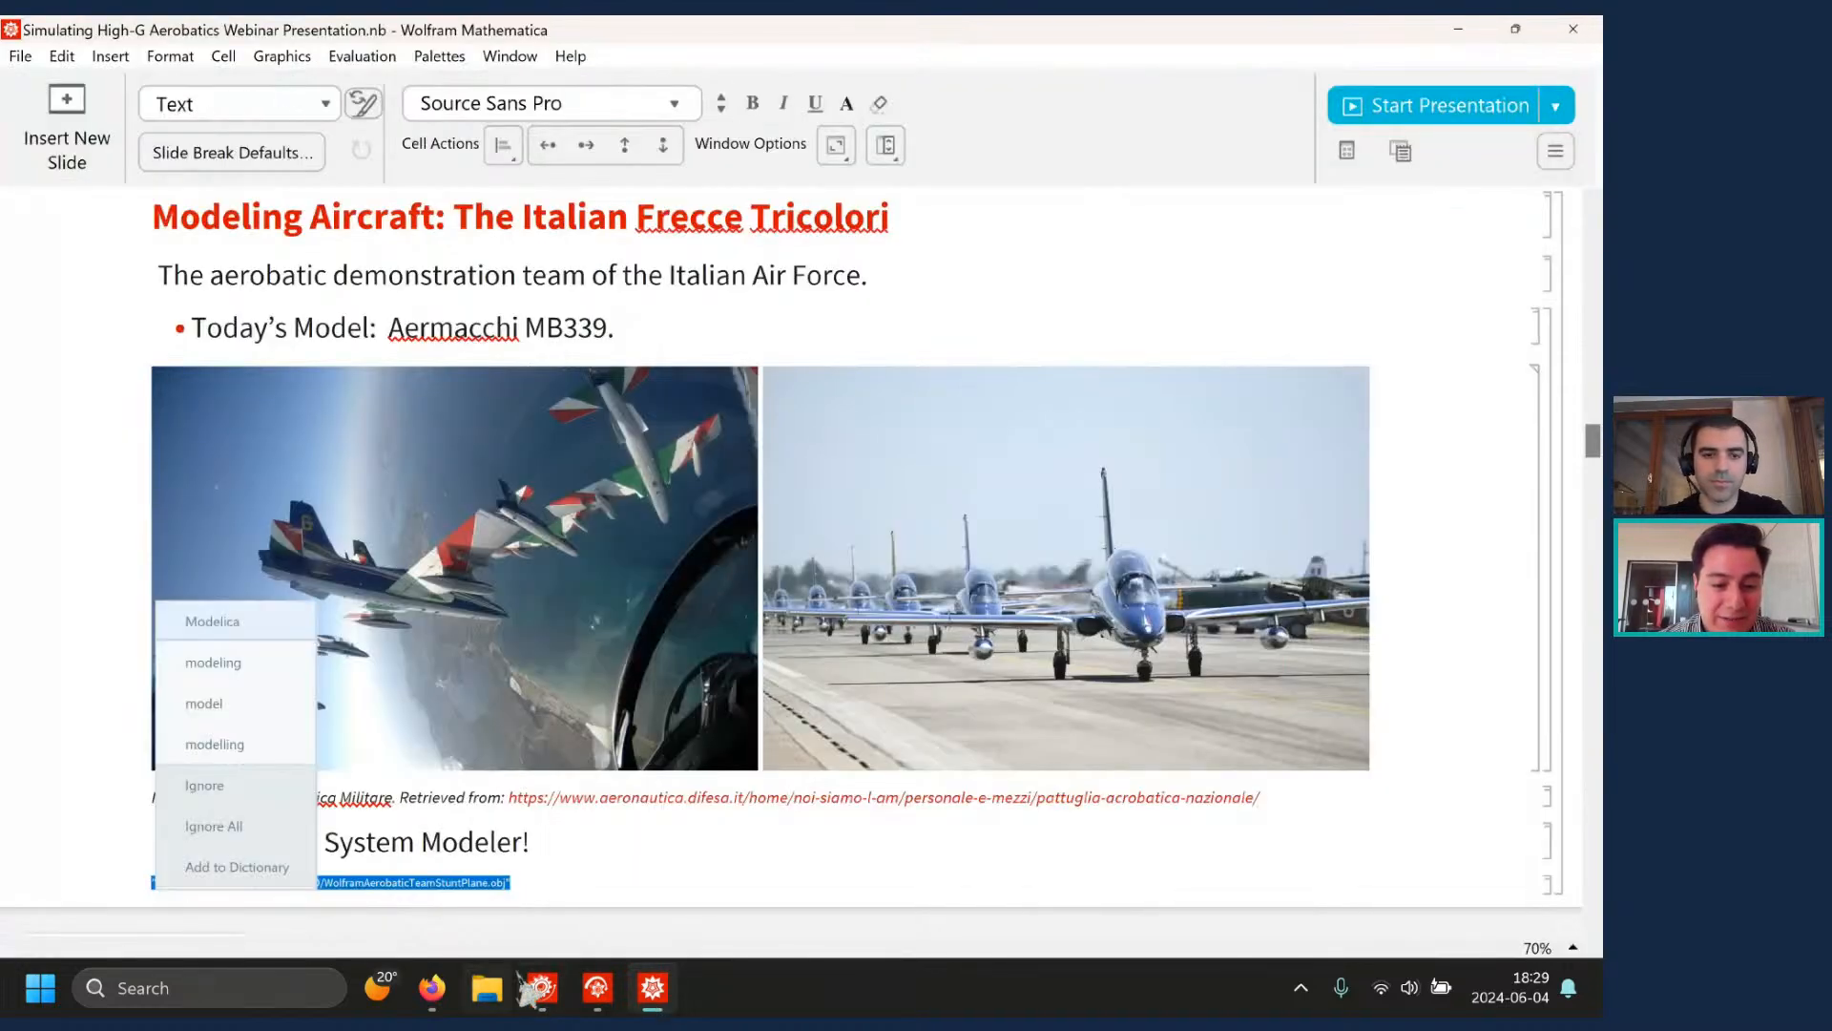
pyautogui.click(561, 1002)
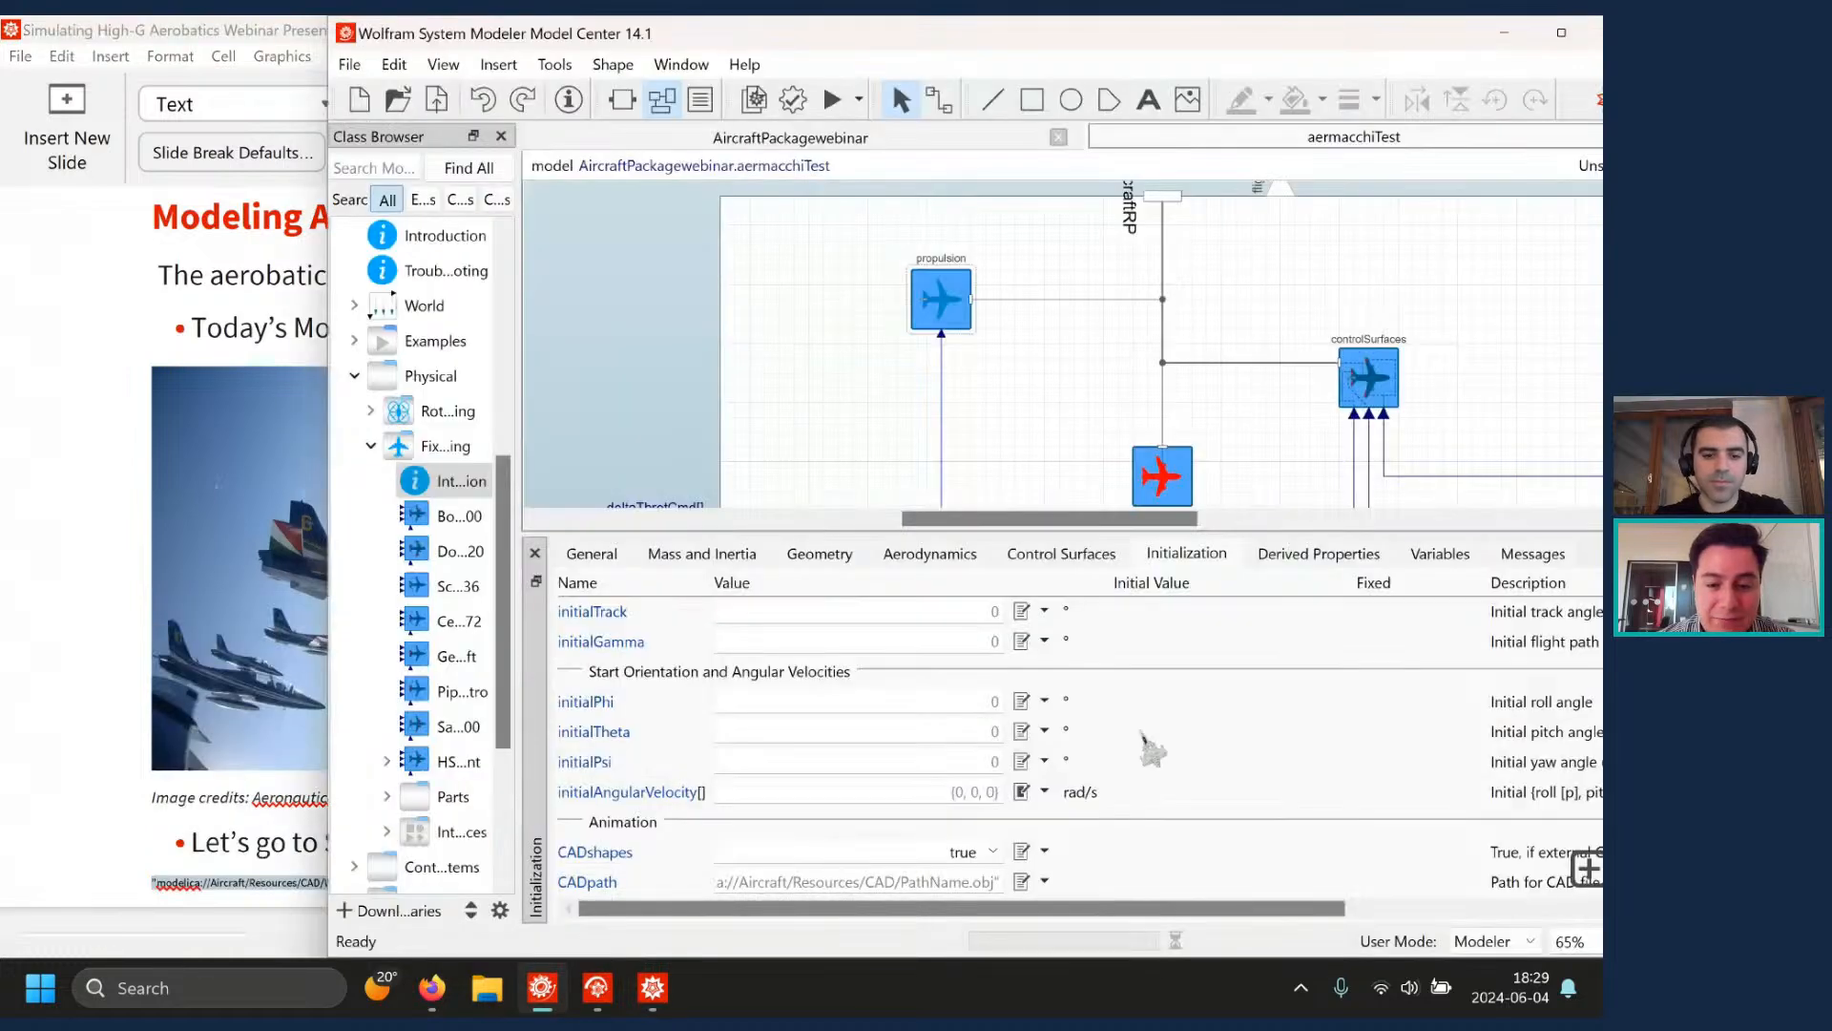
# - Maximize the model window and replace the CADpath value with "modelica://Aircraft/Resources/CAD/WolframAerobaticTeamStuntPlane.obj"
pyautogui.click(1561, 34)
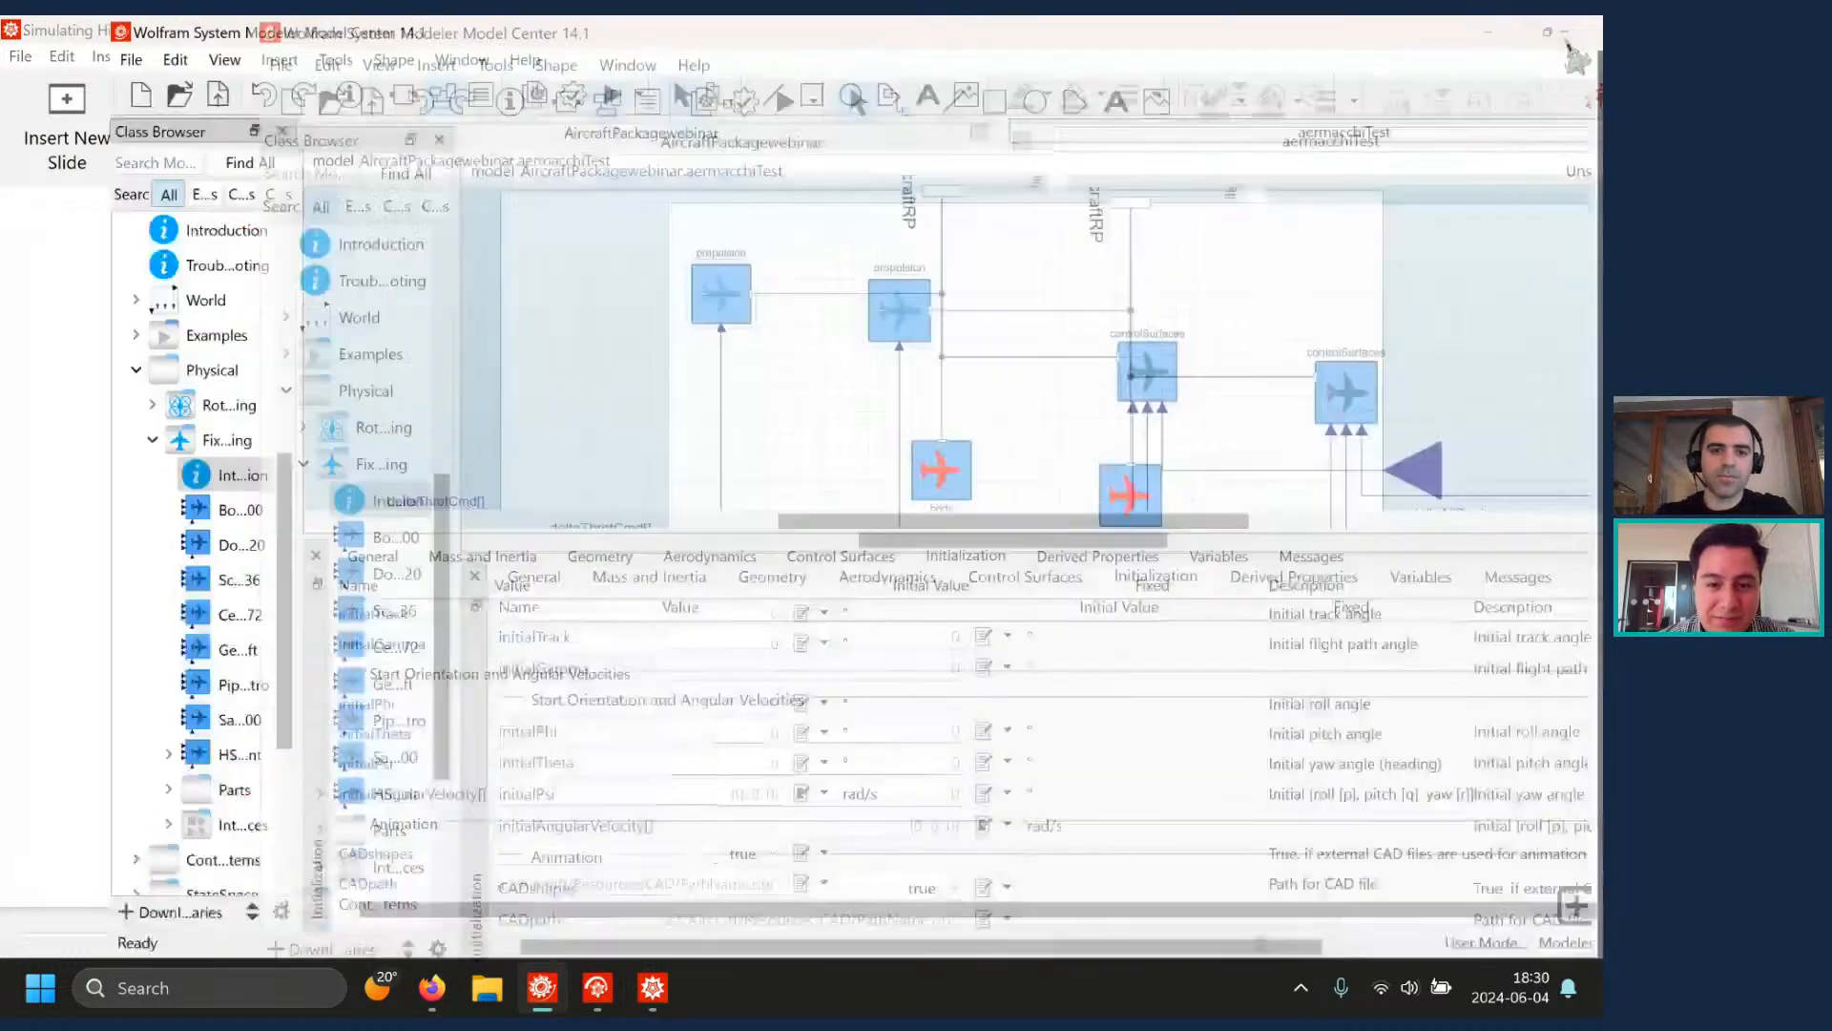
pyautogui.moveTo(672, 885); pyautogui.dragTo(280, 865)
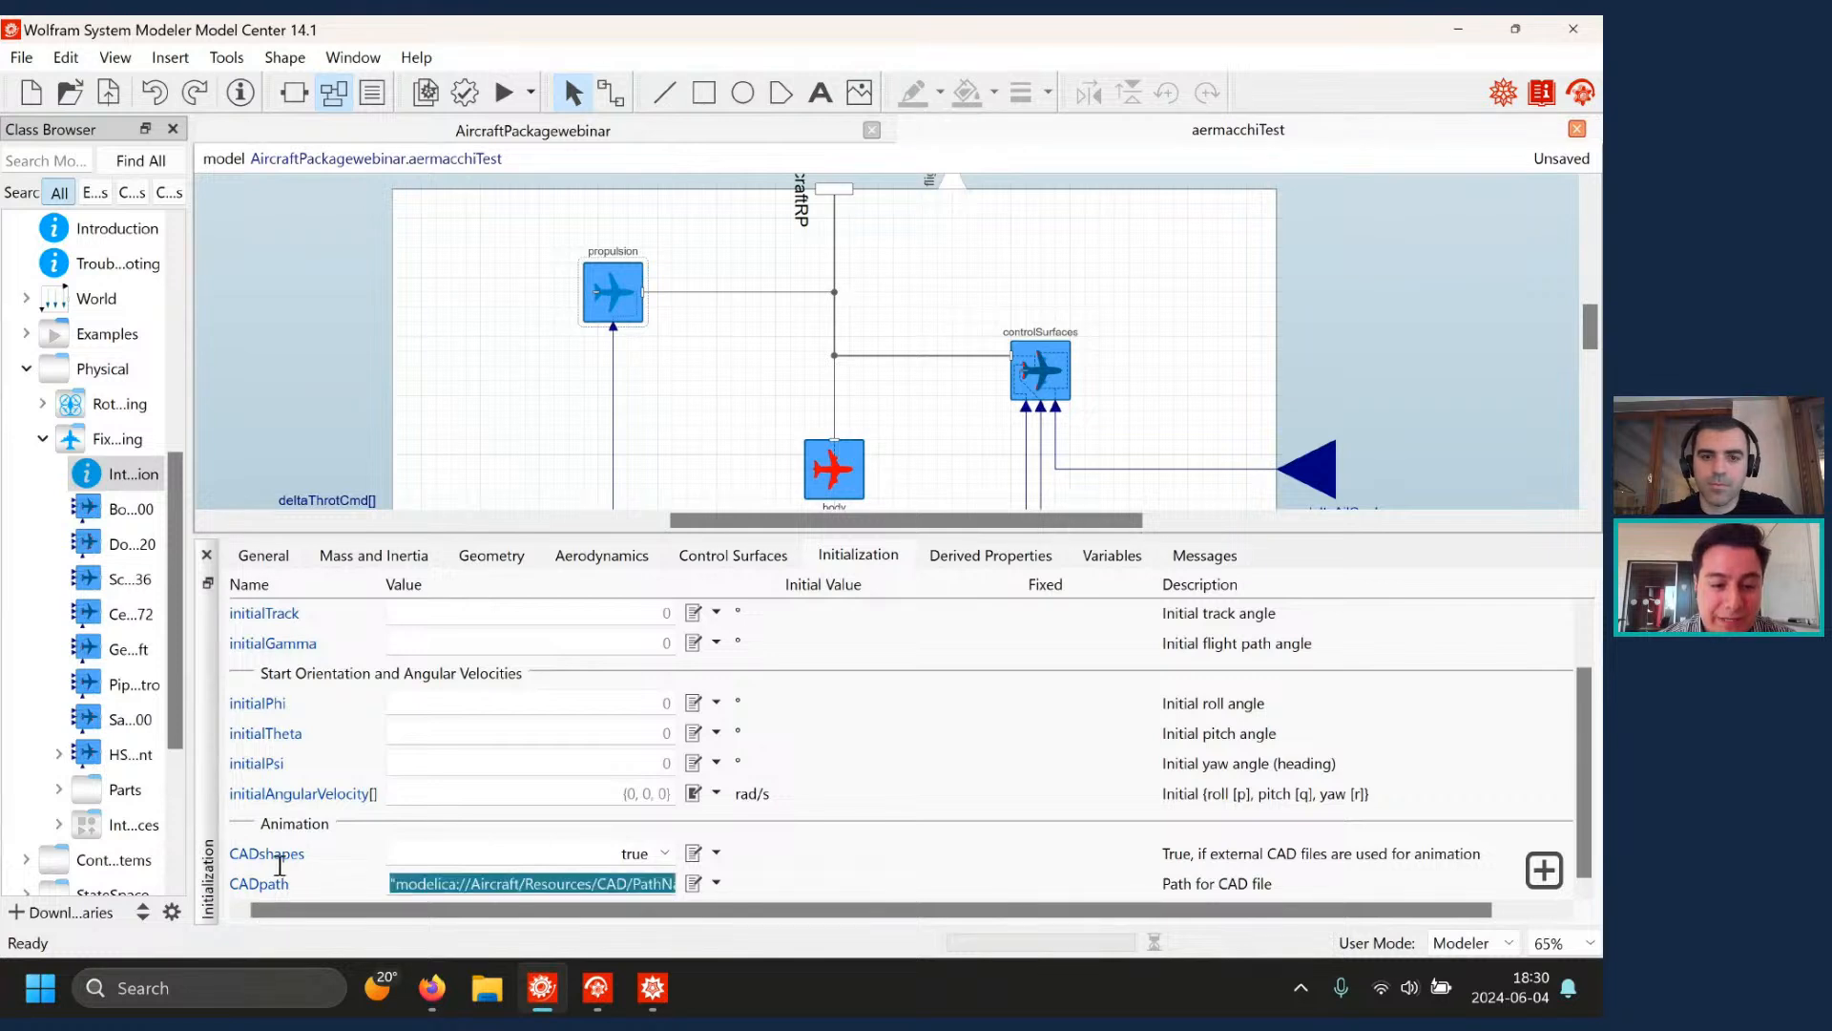
pyautogui.click(694, 883)
pyautogui.moveTo(364, 462); pyautogui.dragTo(277, 429)
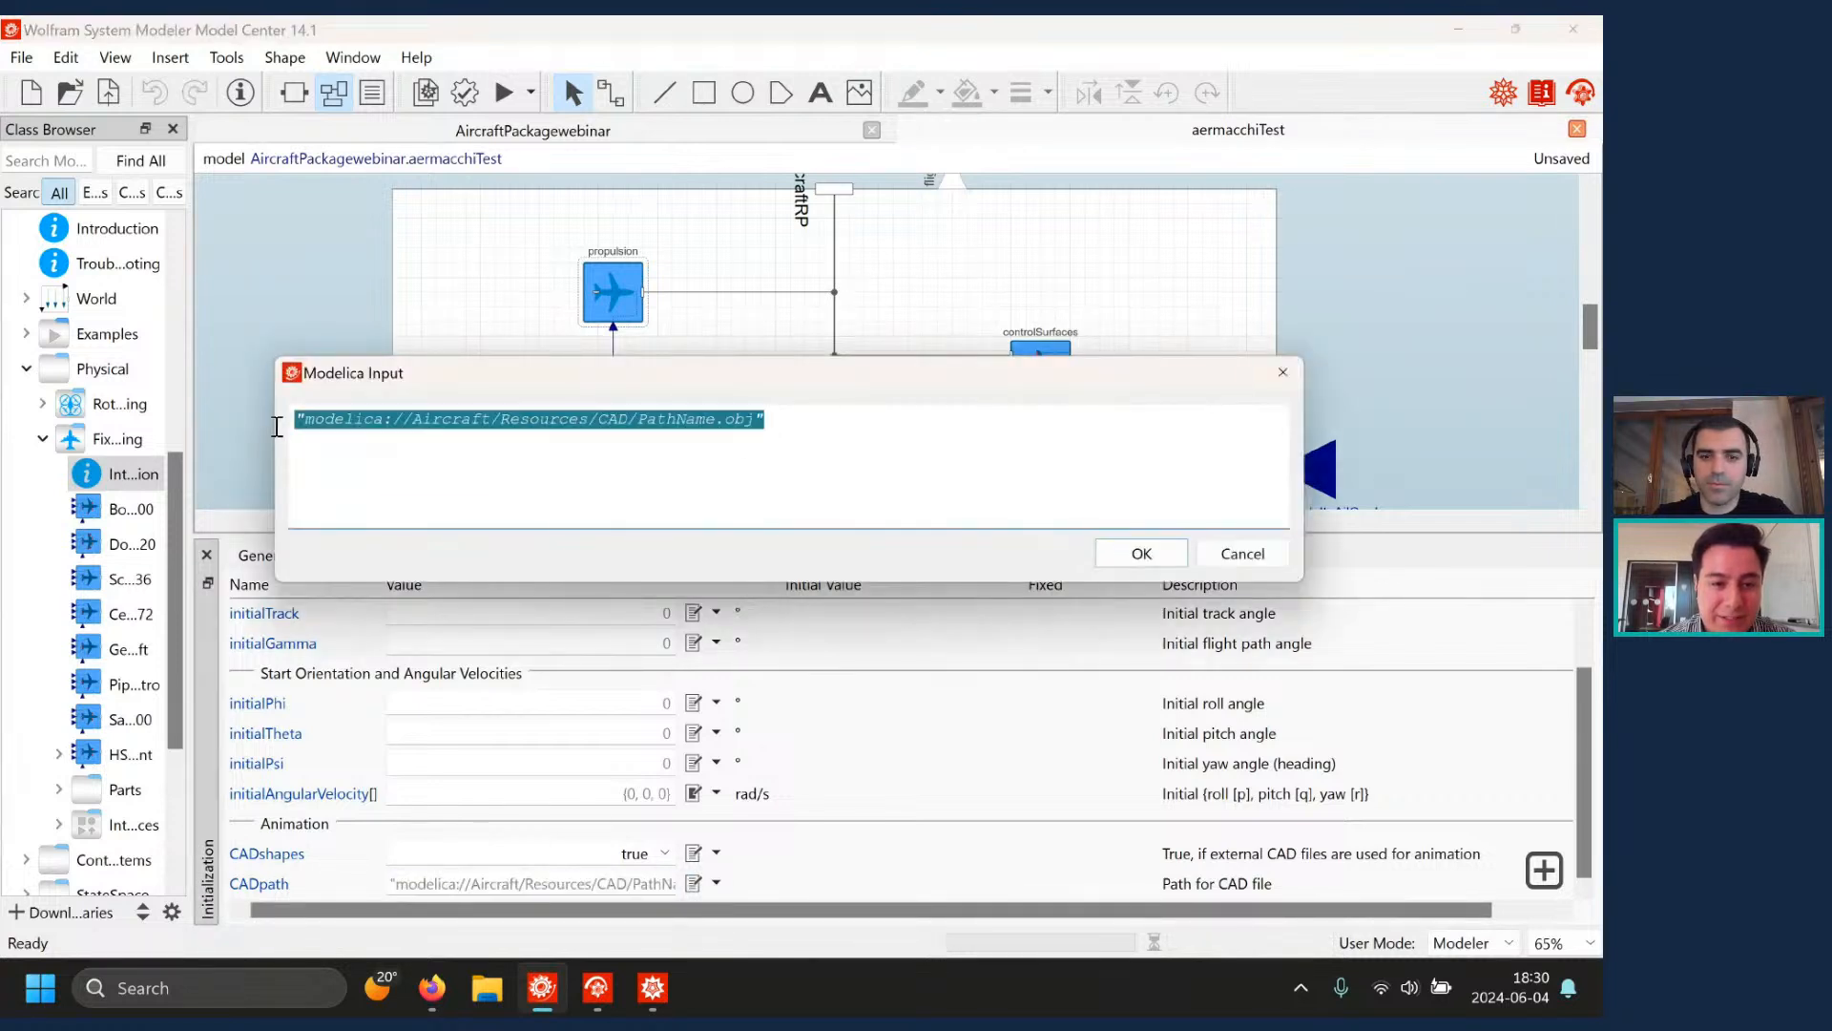
pyautogui.write('"modelica://Aircraft/Resources/CAD/WolframAerobaticTeamStuntPlane.obj"')
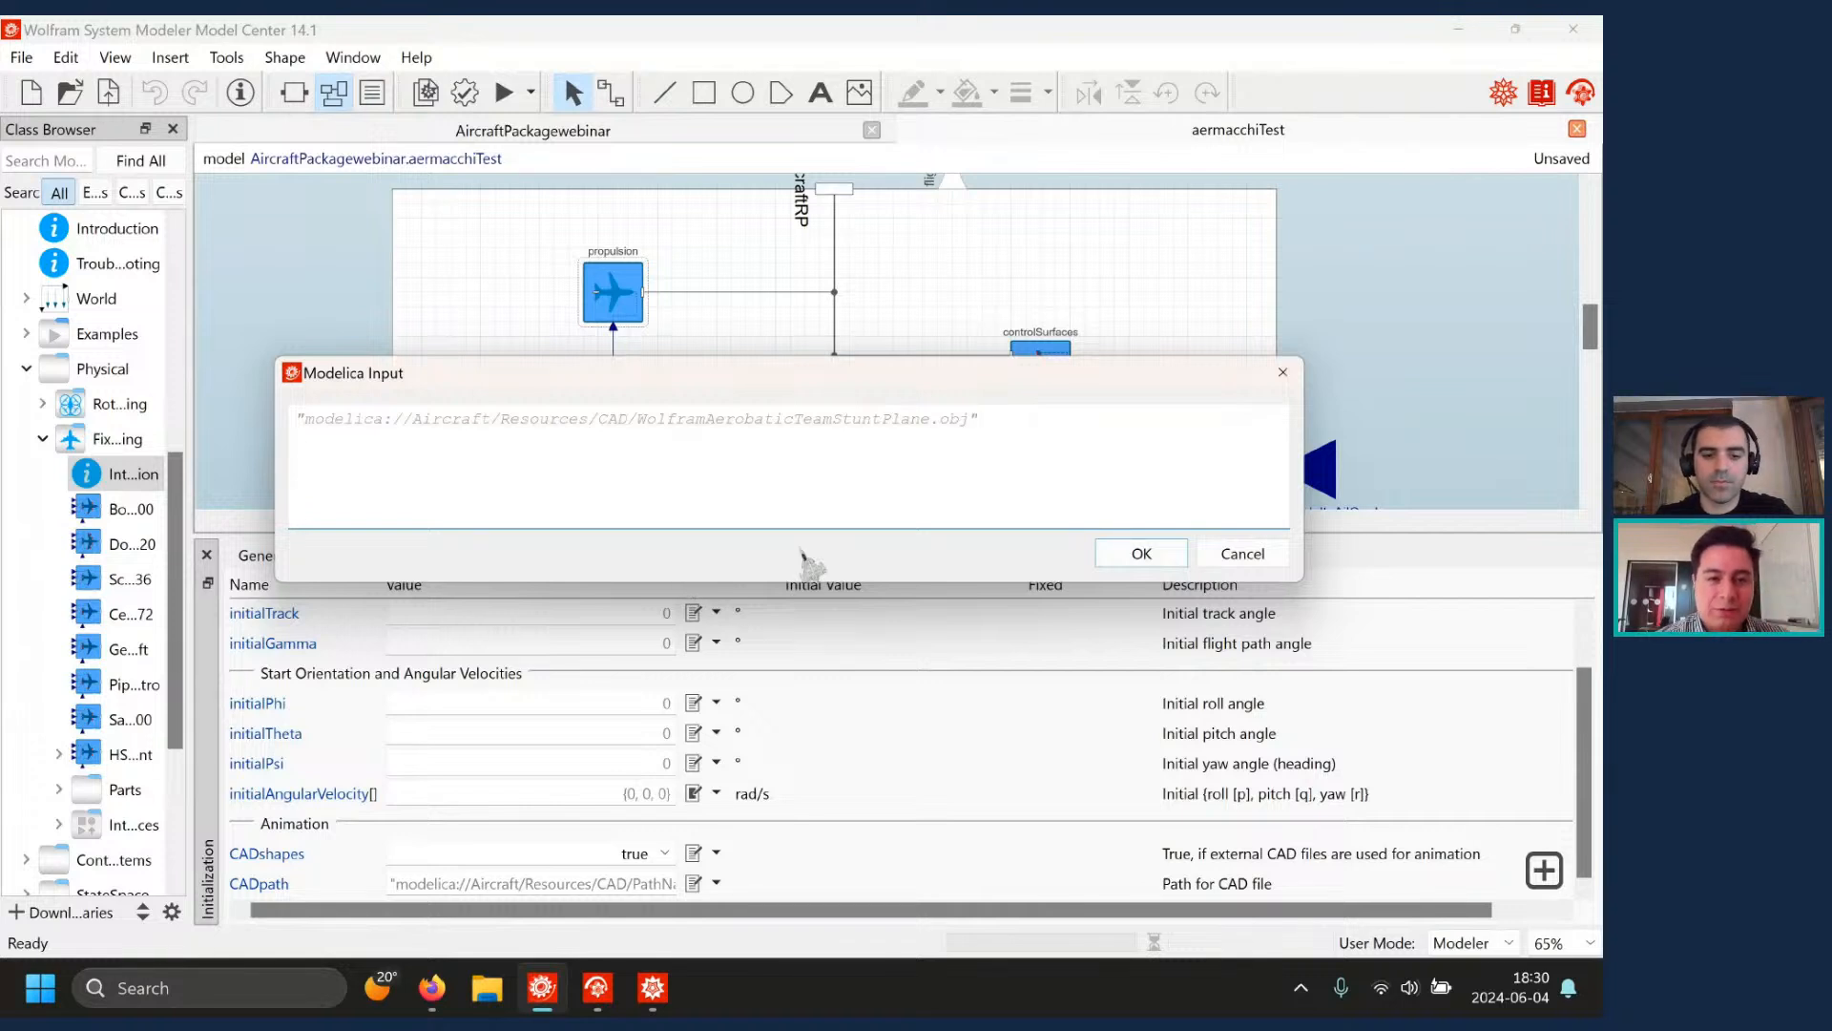
pyautogui.click(1155, 559)
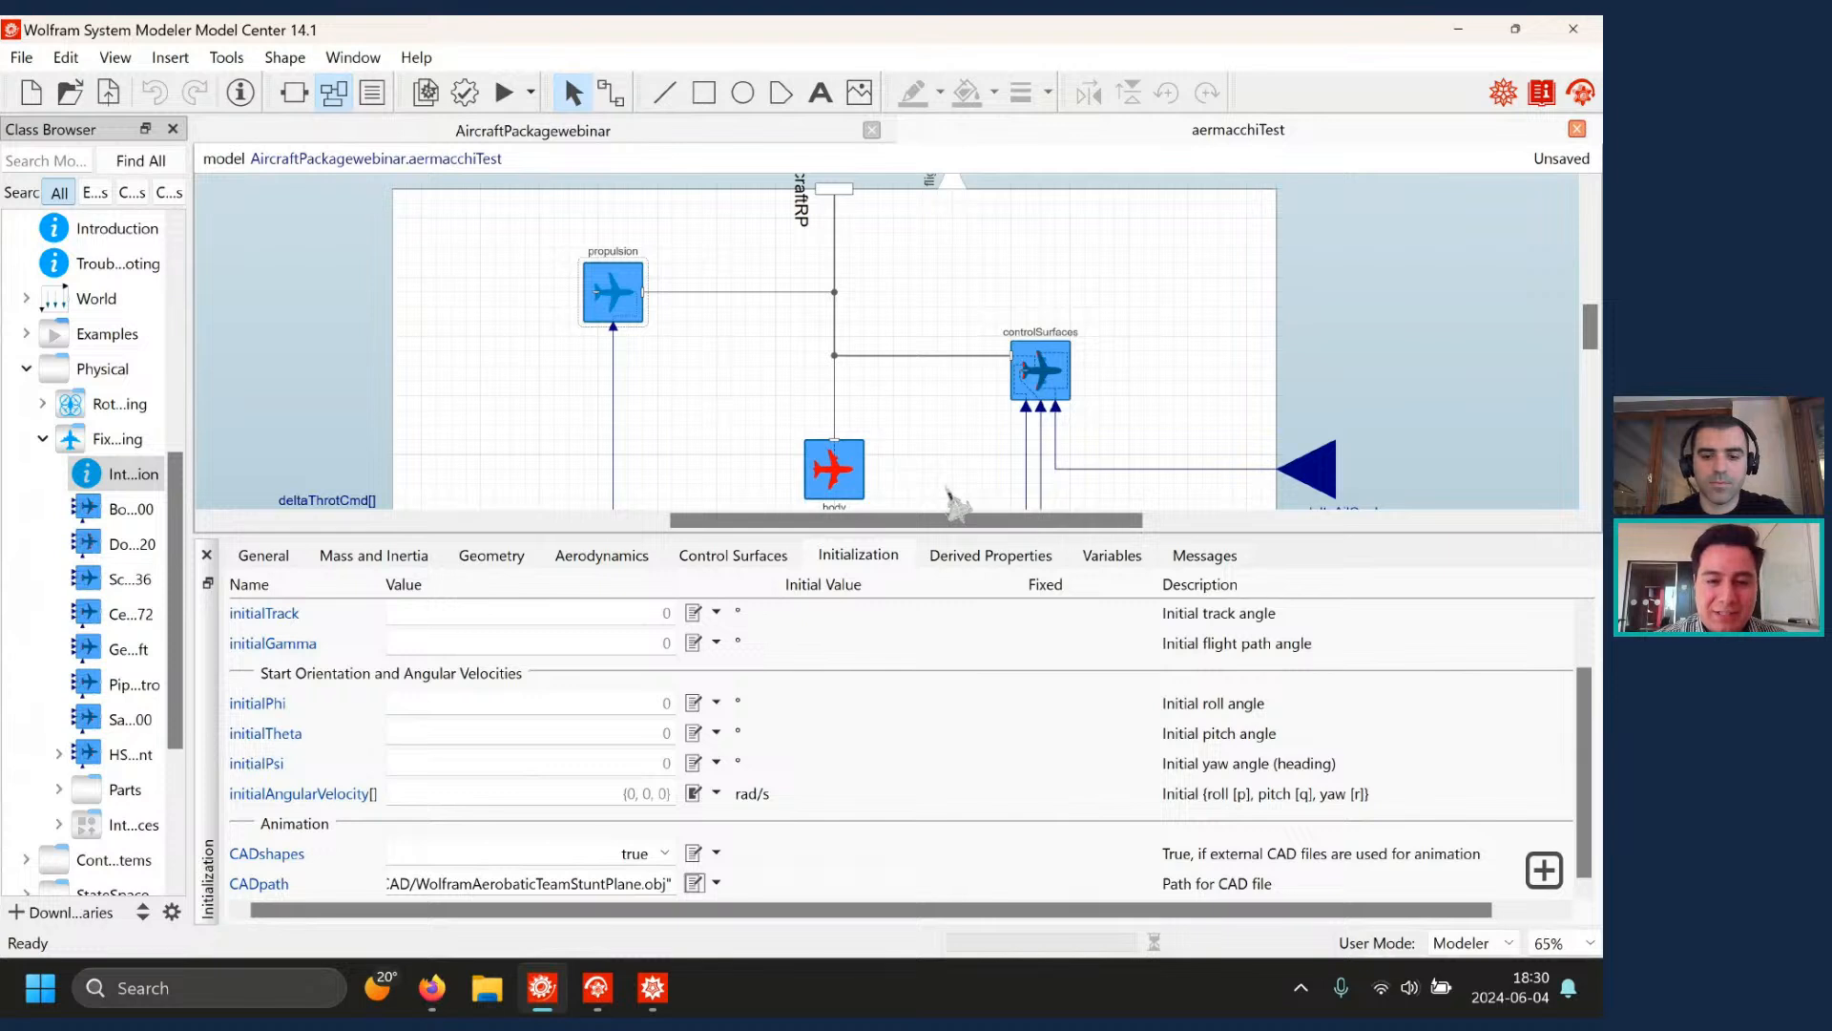
# - Check the derived properties and redeclare the propulsion component as Turbojet Propulsion
pyautogui.click(990, 555)
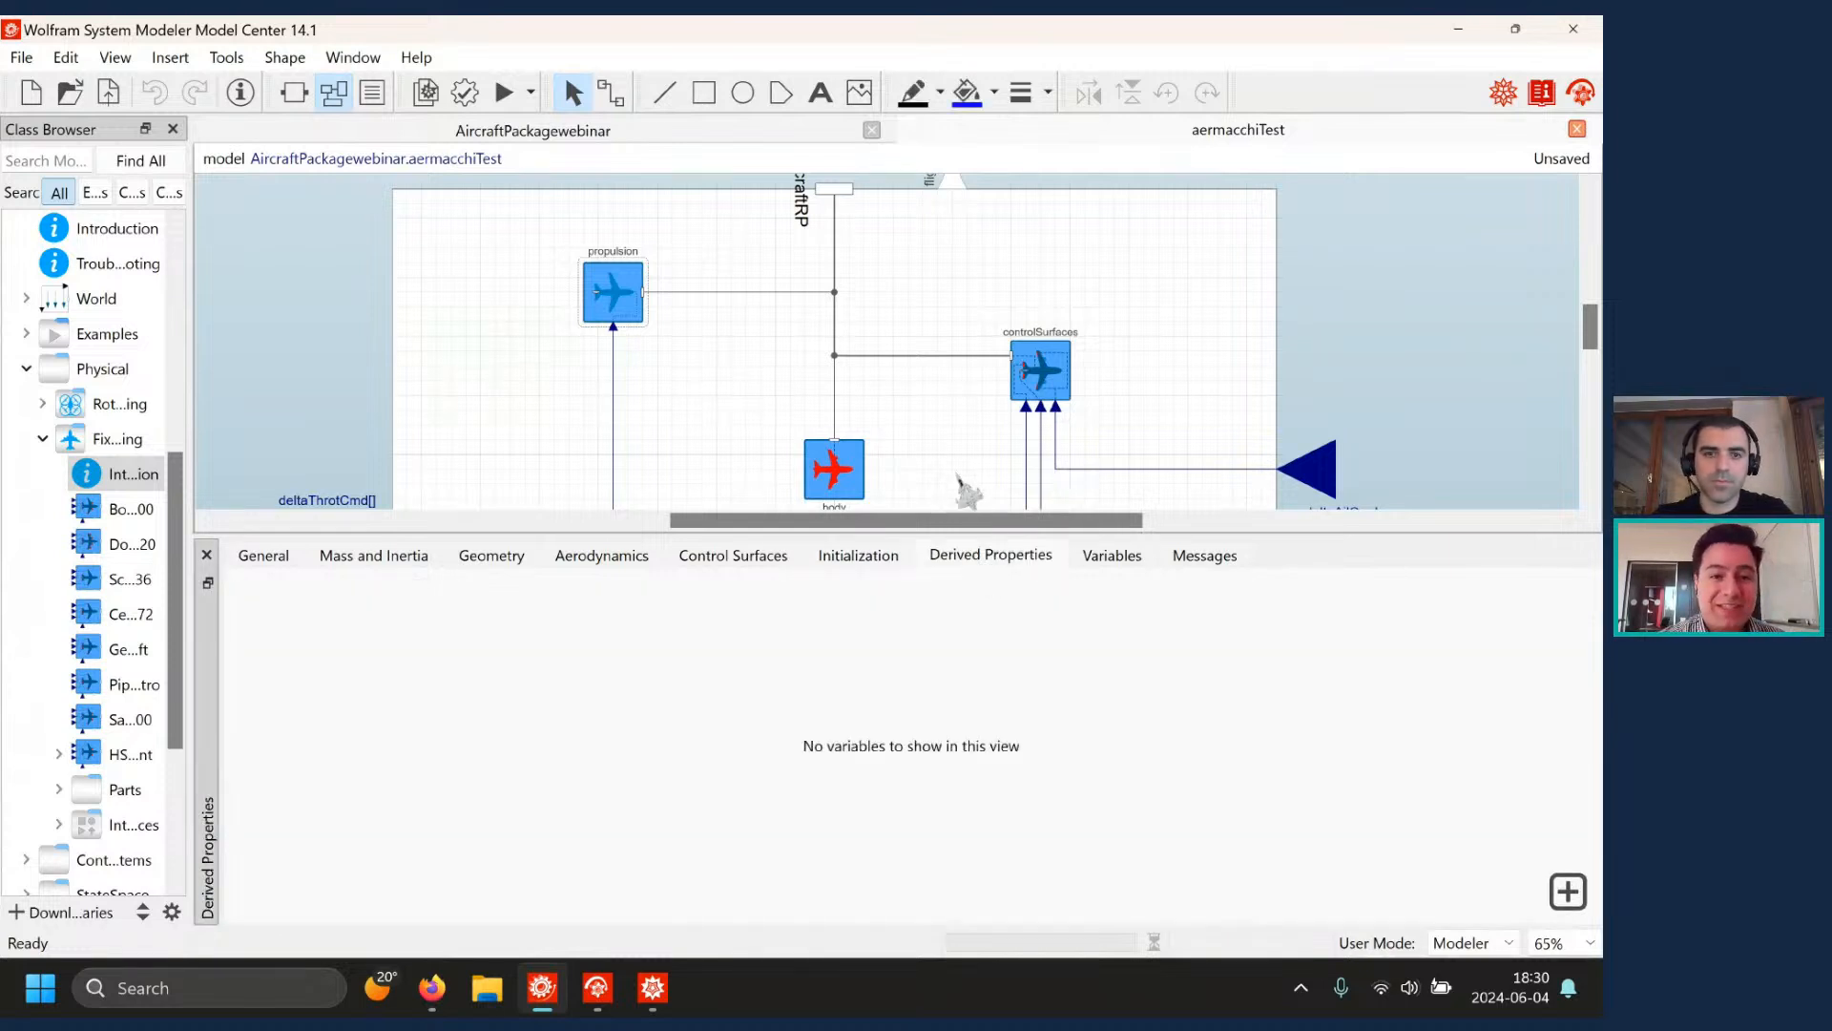
pyautogui.rightClick(637, 323)
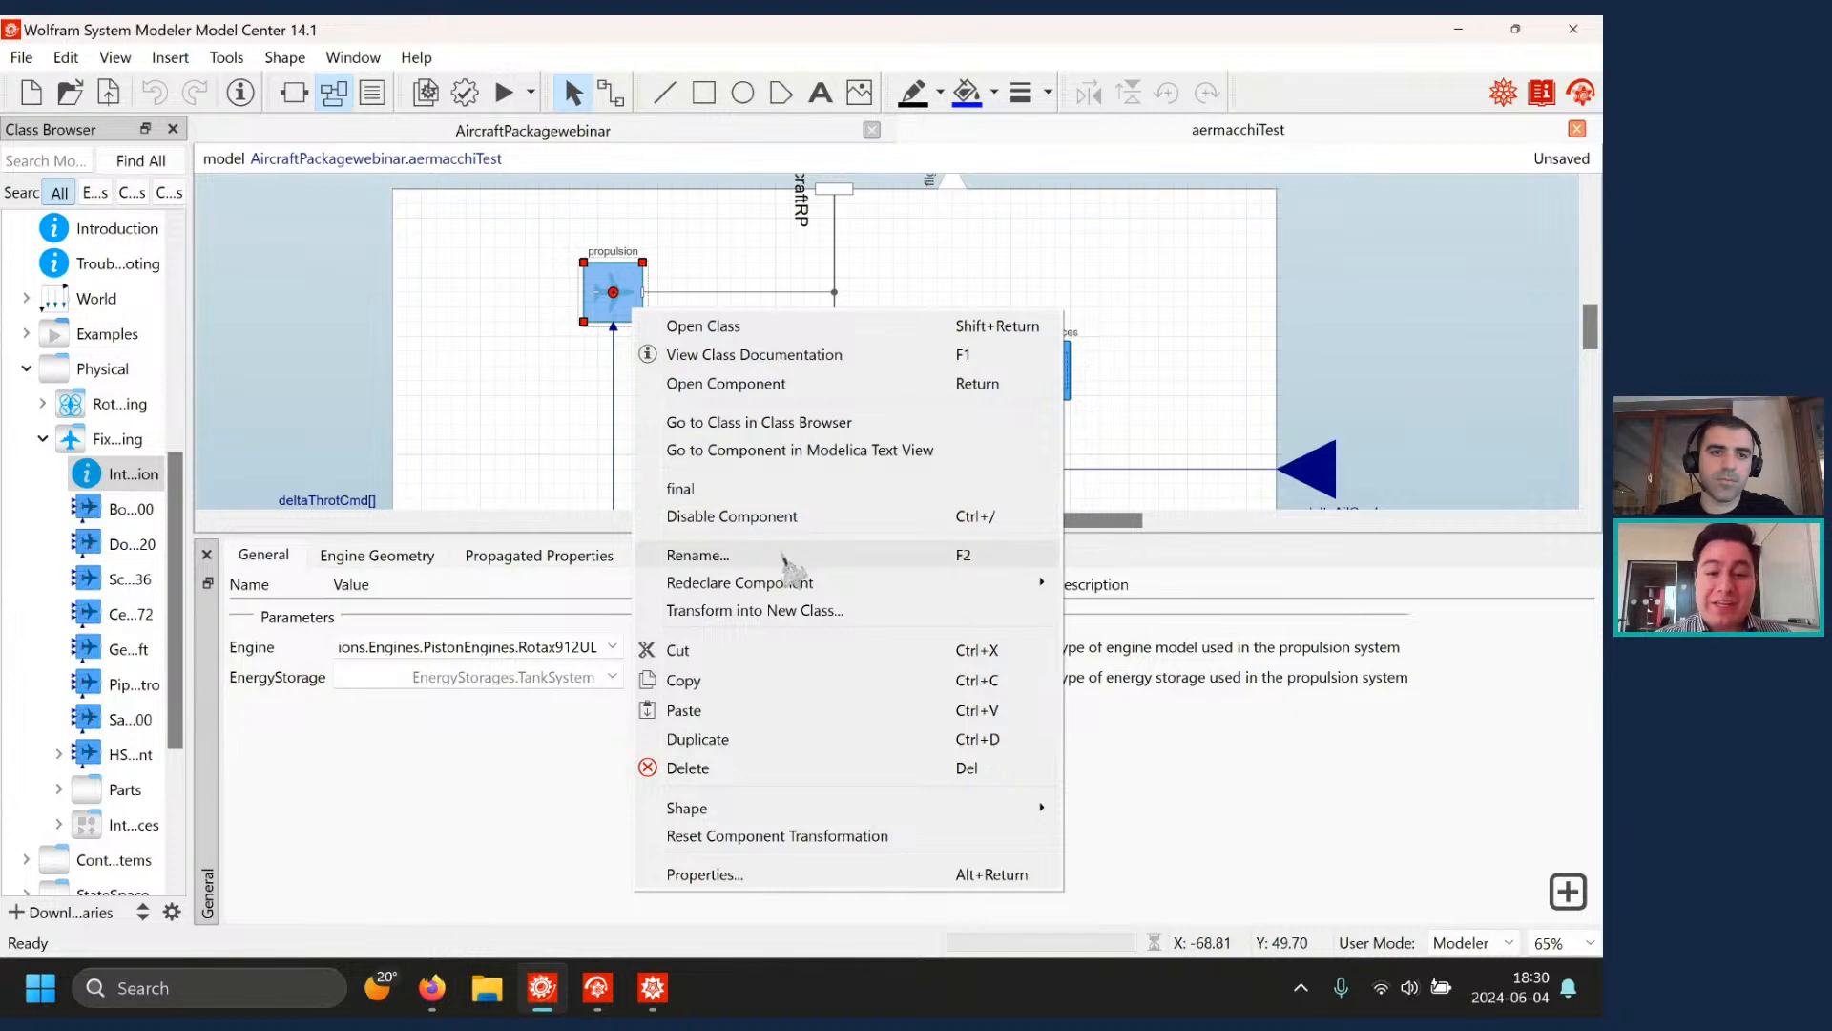
pyautogui.moveTo(789, 588)
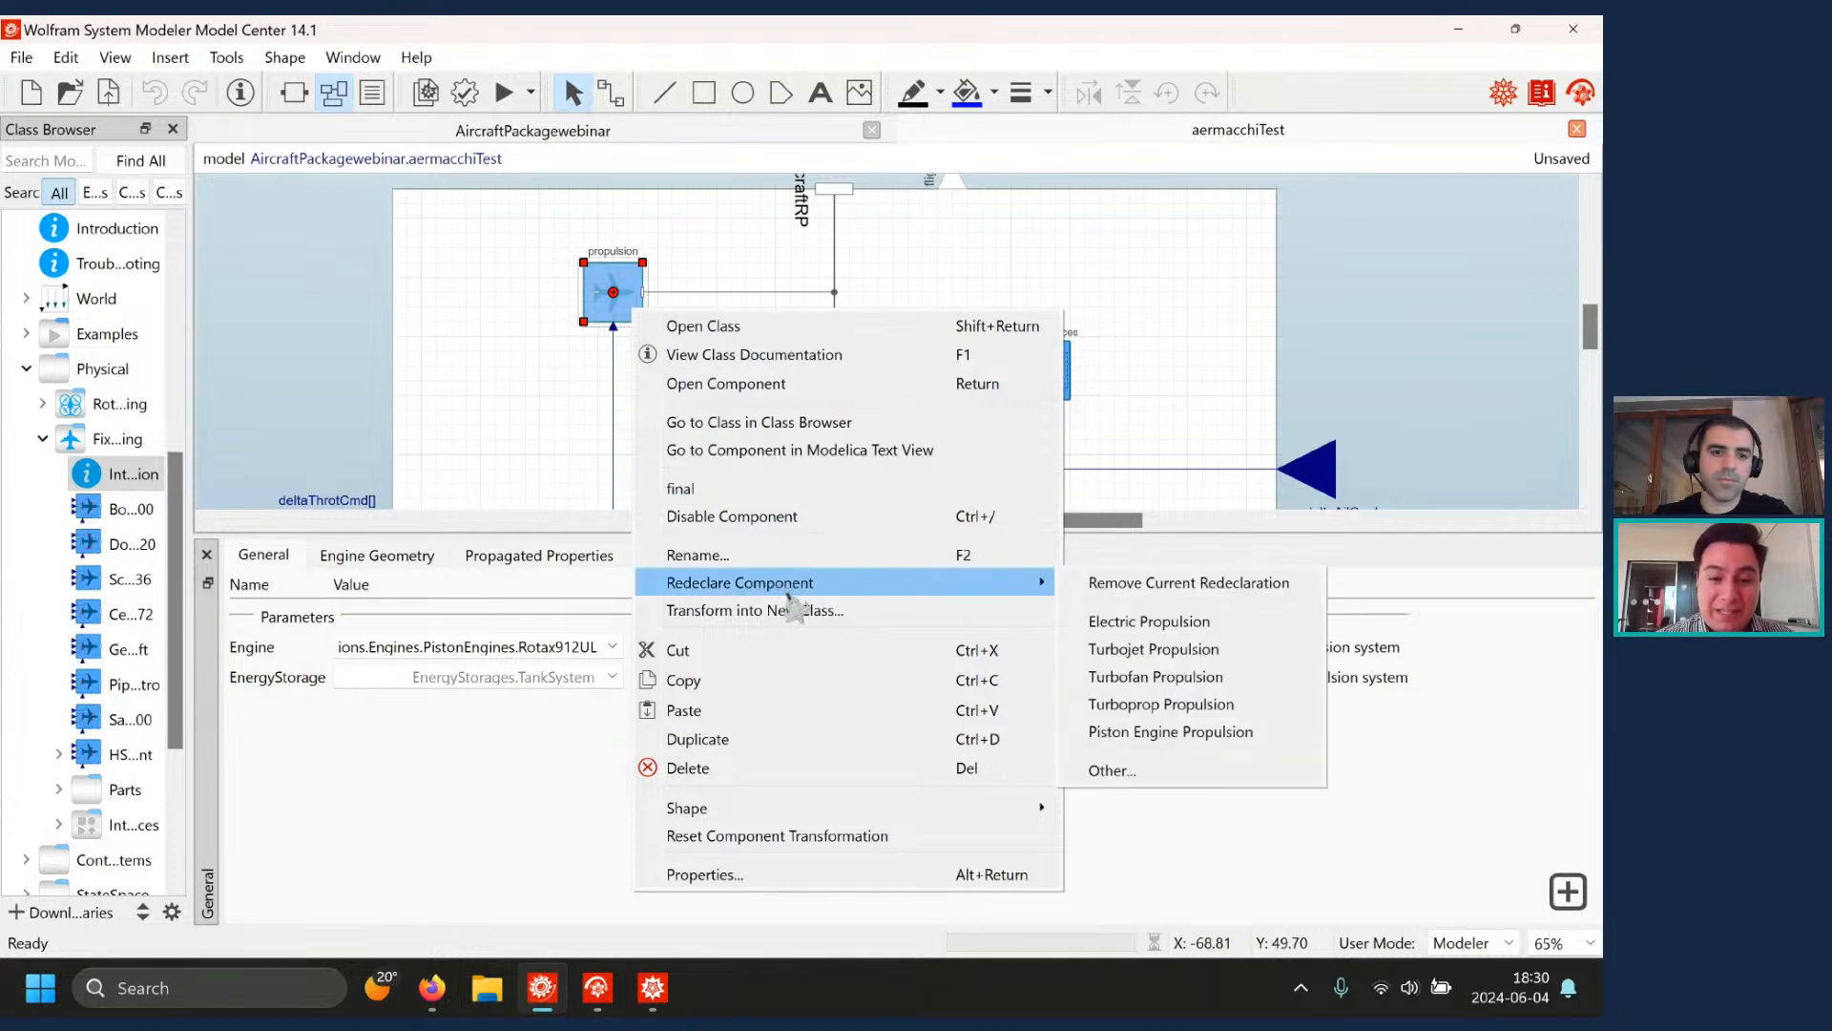
pyautogui.click(1172, 652)
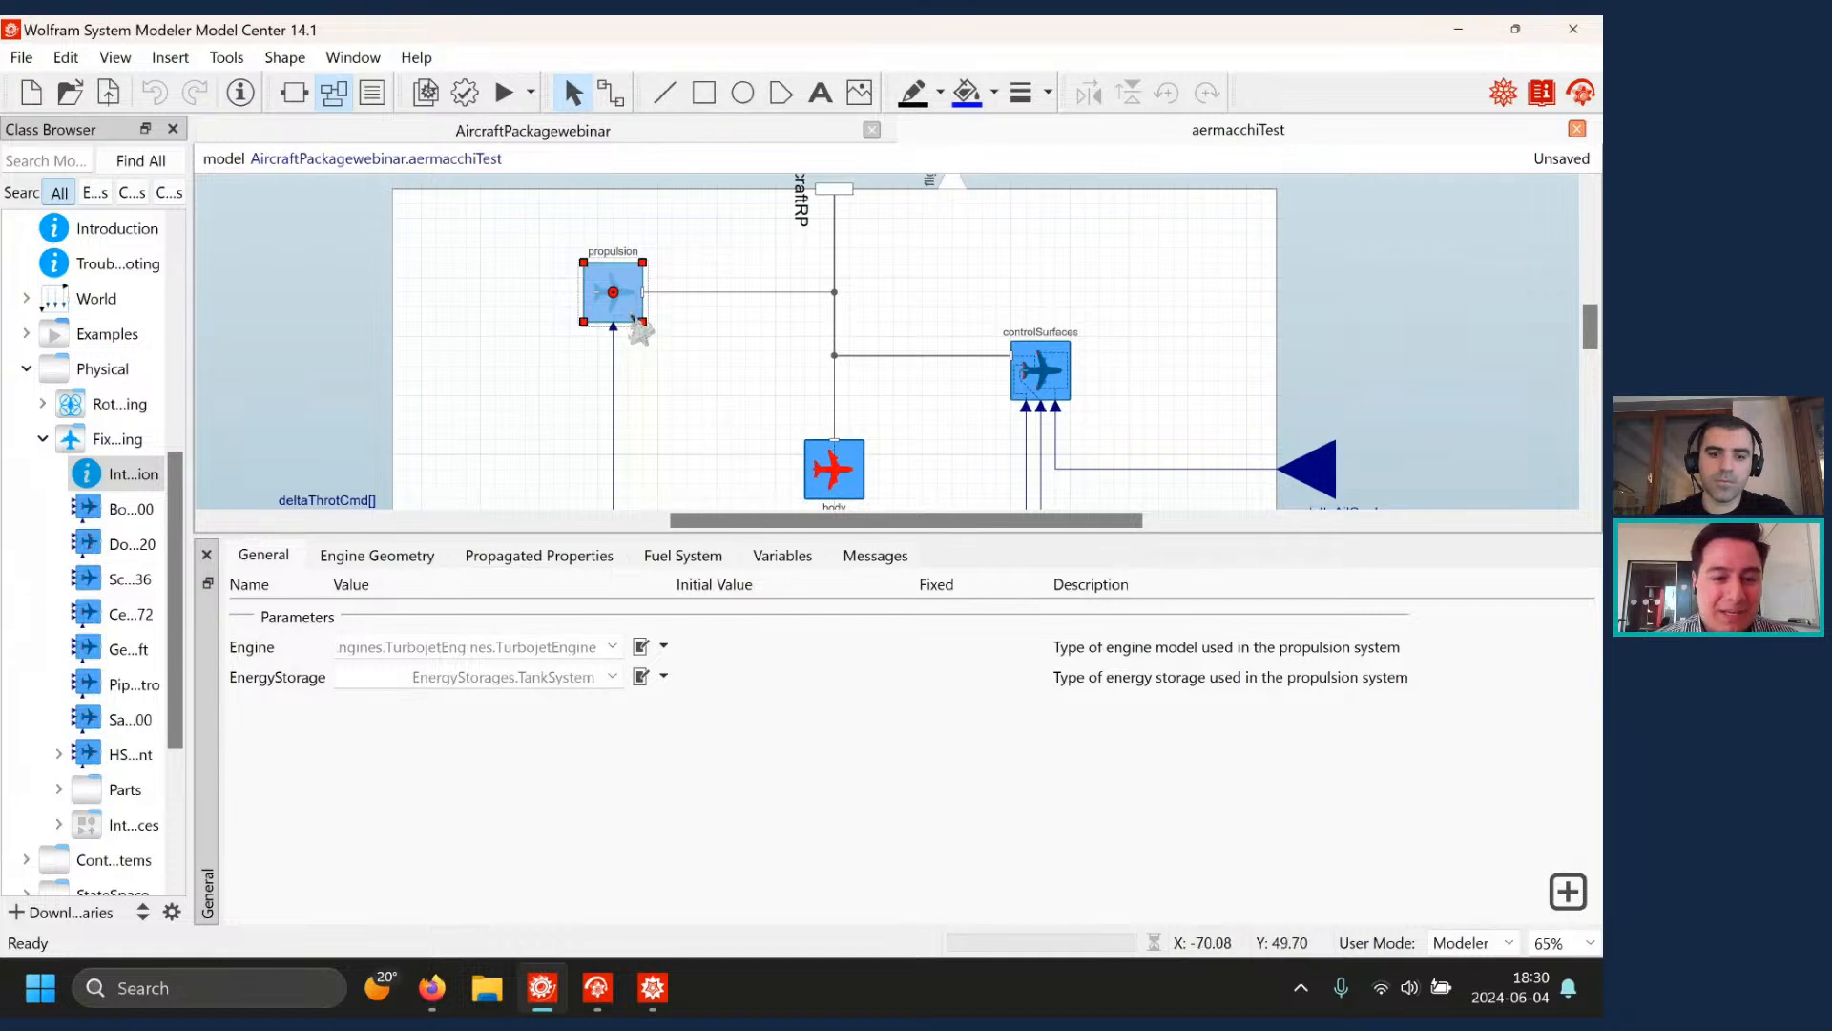
# - Set the propulsion component's Engine to the Pratt & Whitney JT4A-11 turbojet engine
pyautogui.click(612, 646)
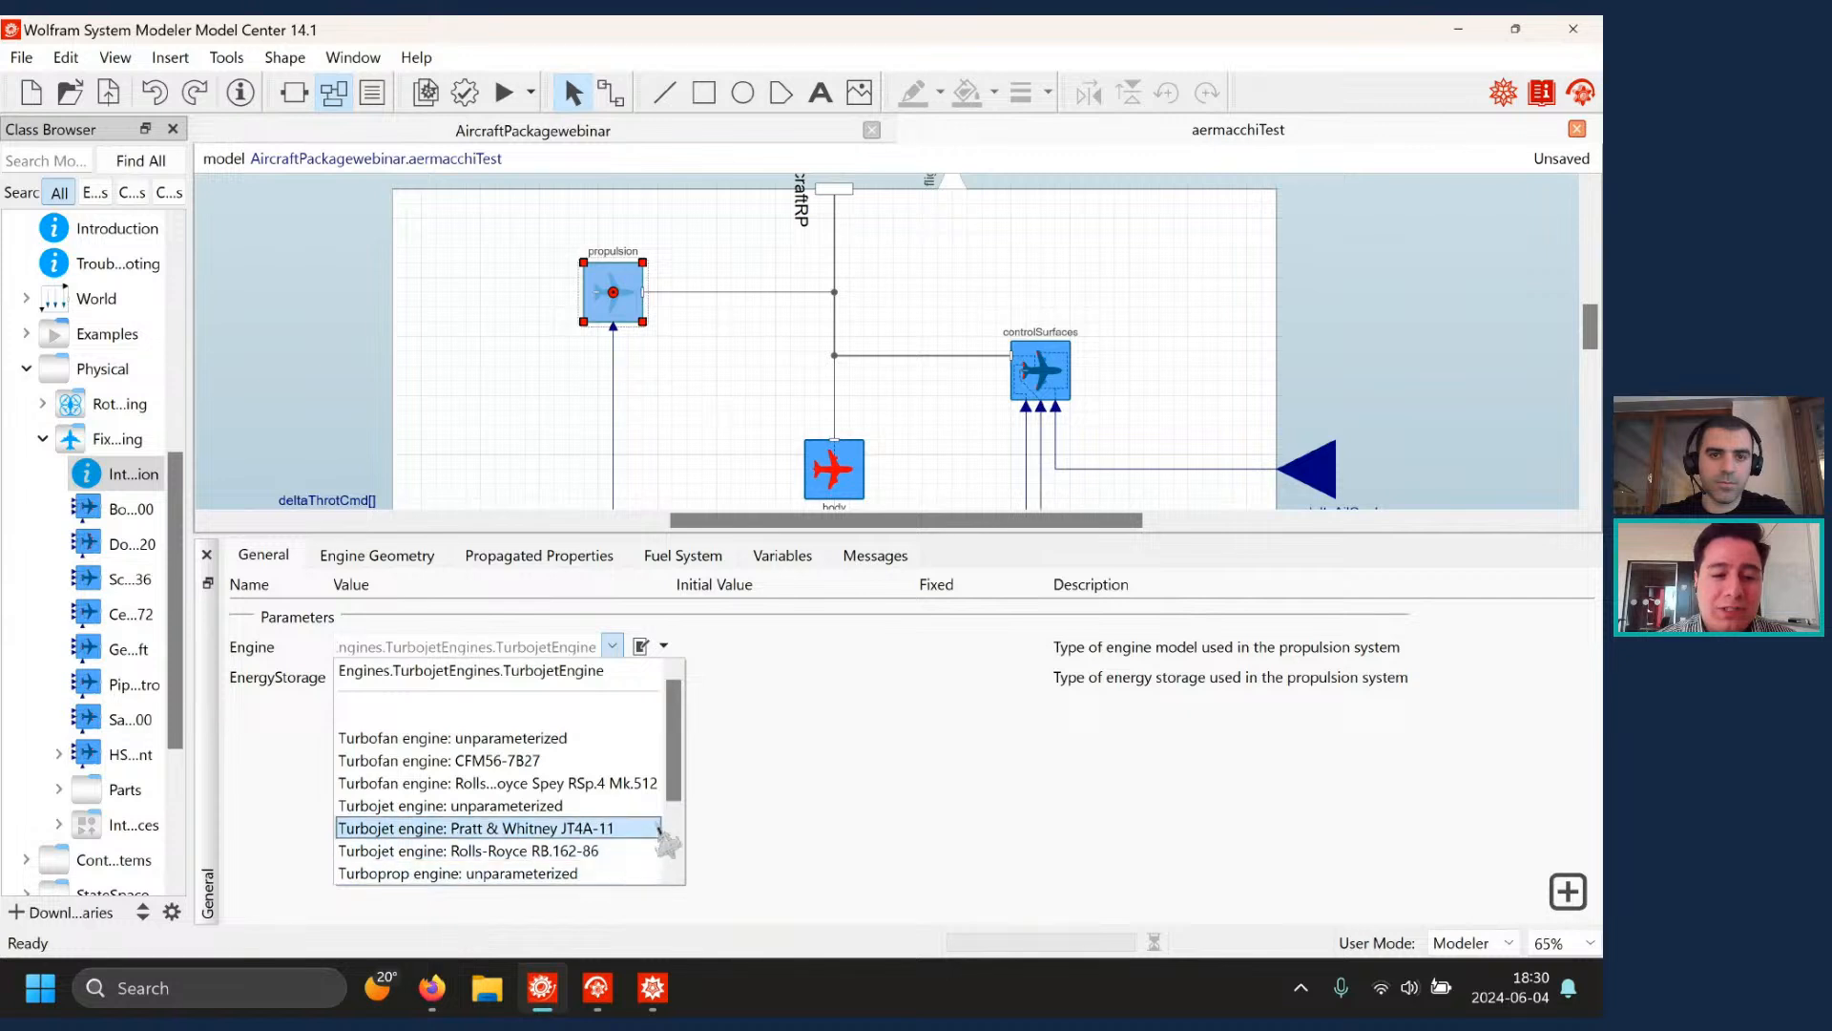
pyautogui.moveTo(685, 797); pyautogui.dragTo(678, 826)
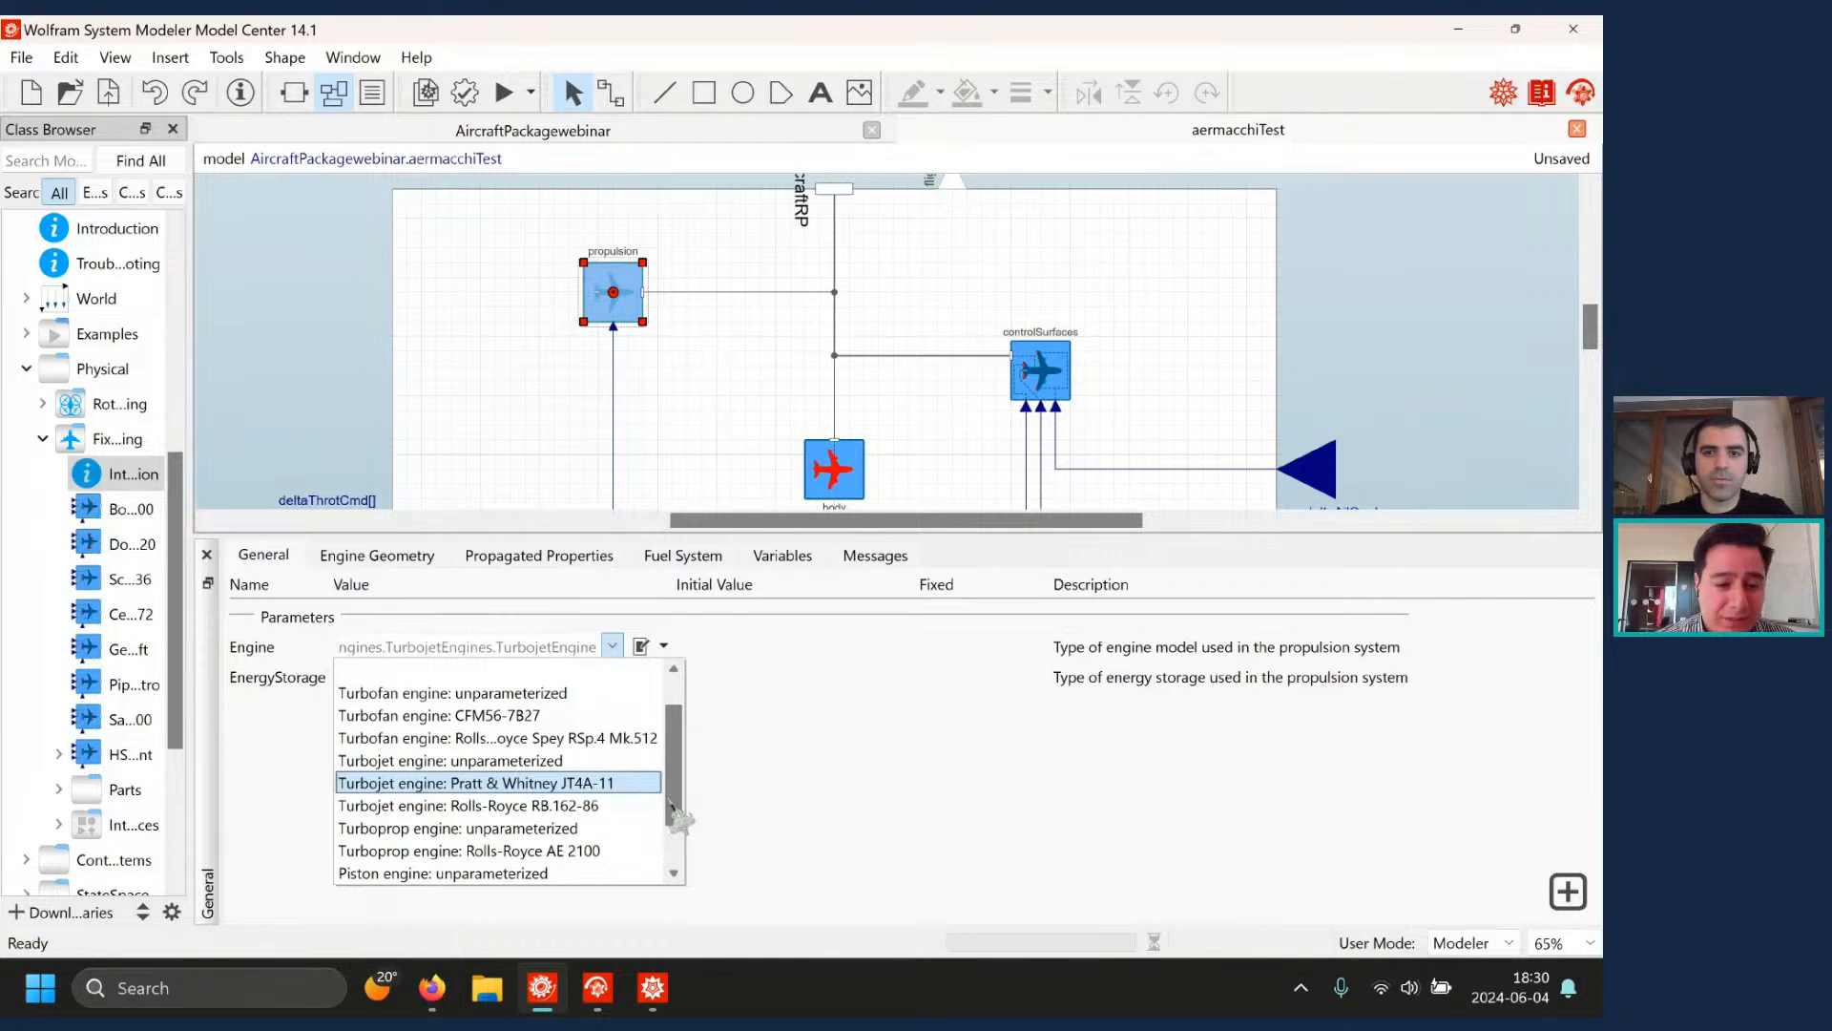
pyautogui.click(529, 786)
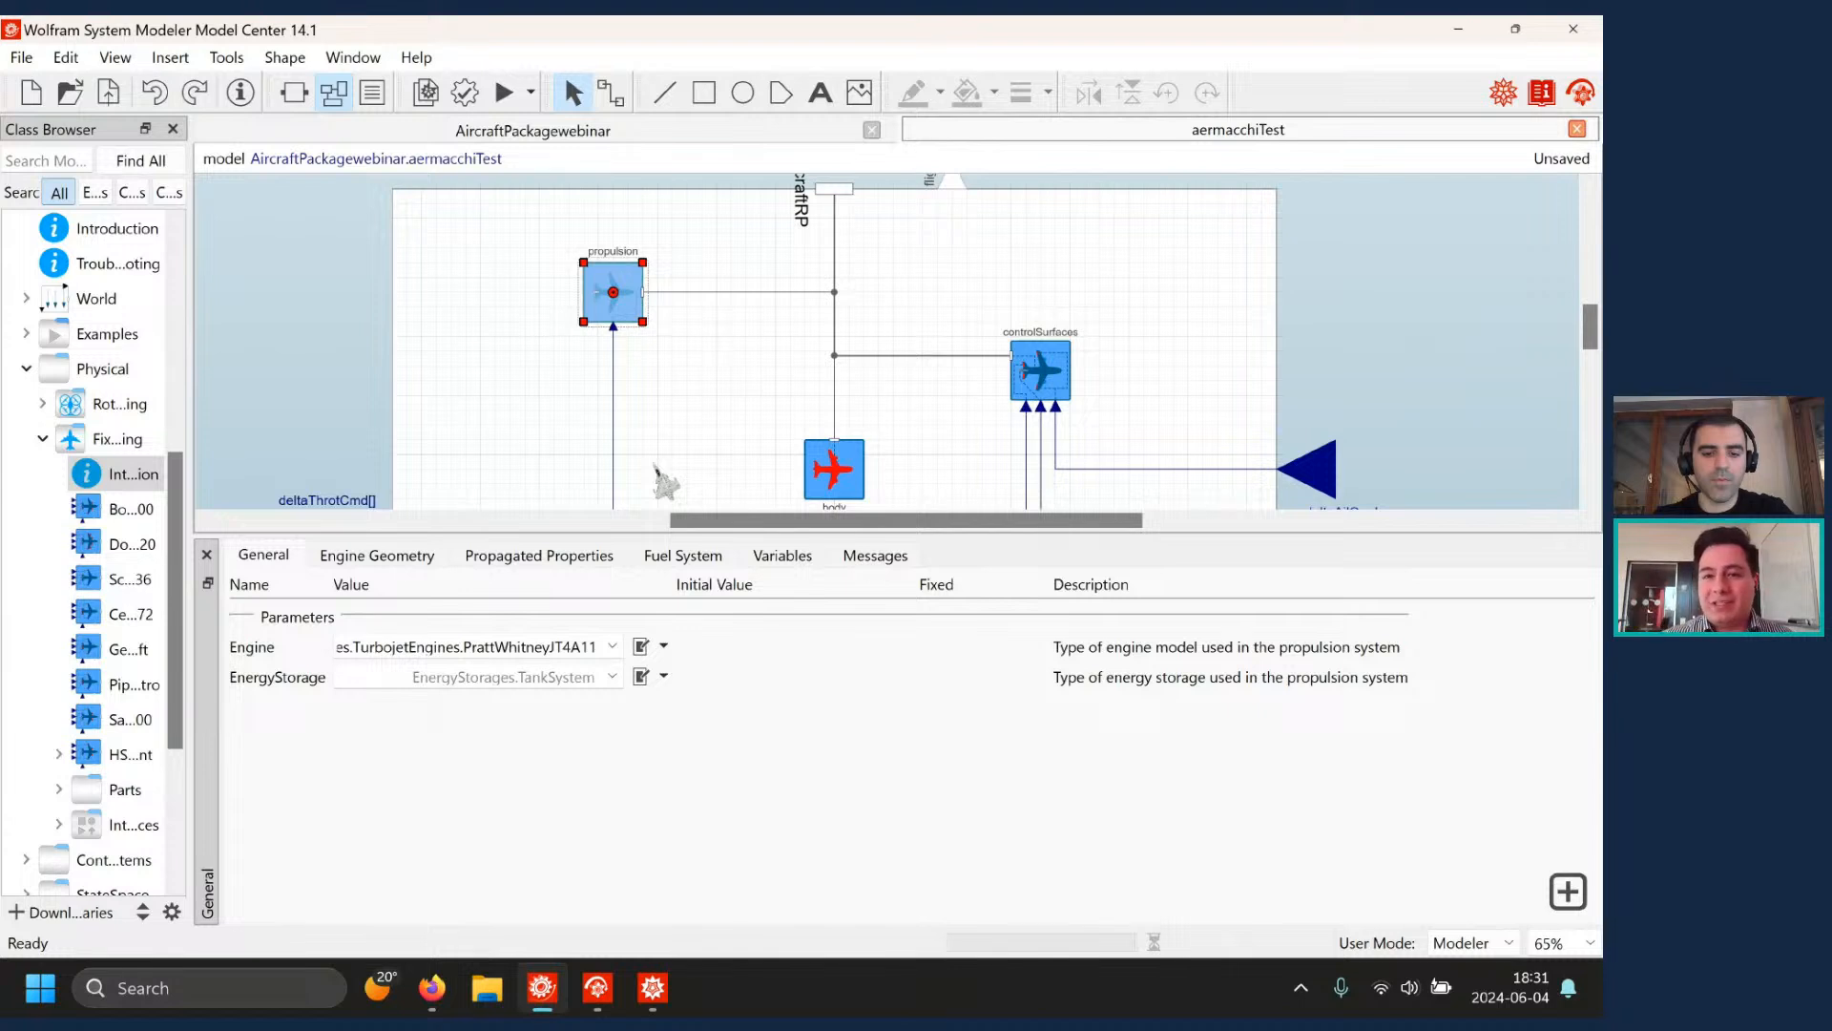
pyautogui.click(669, 446)
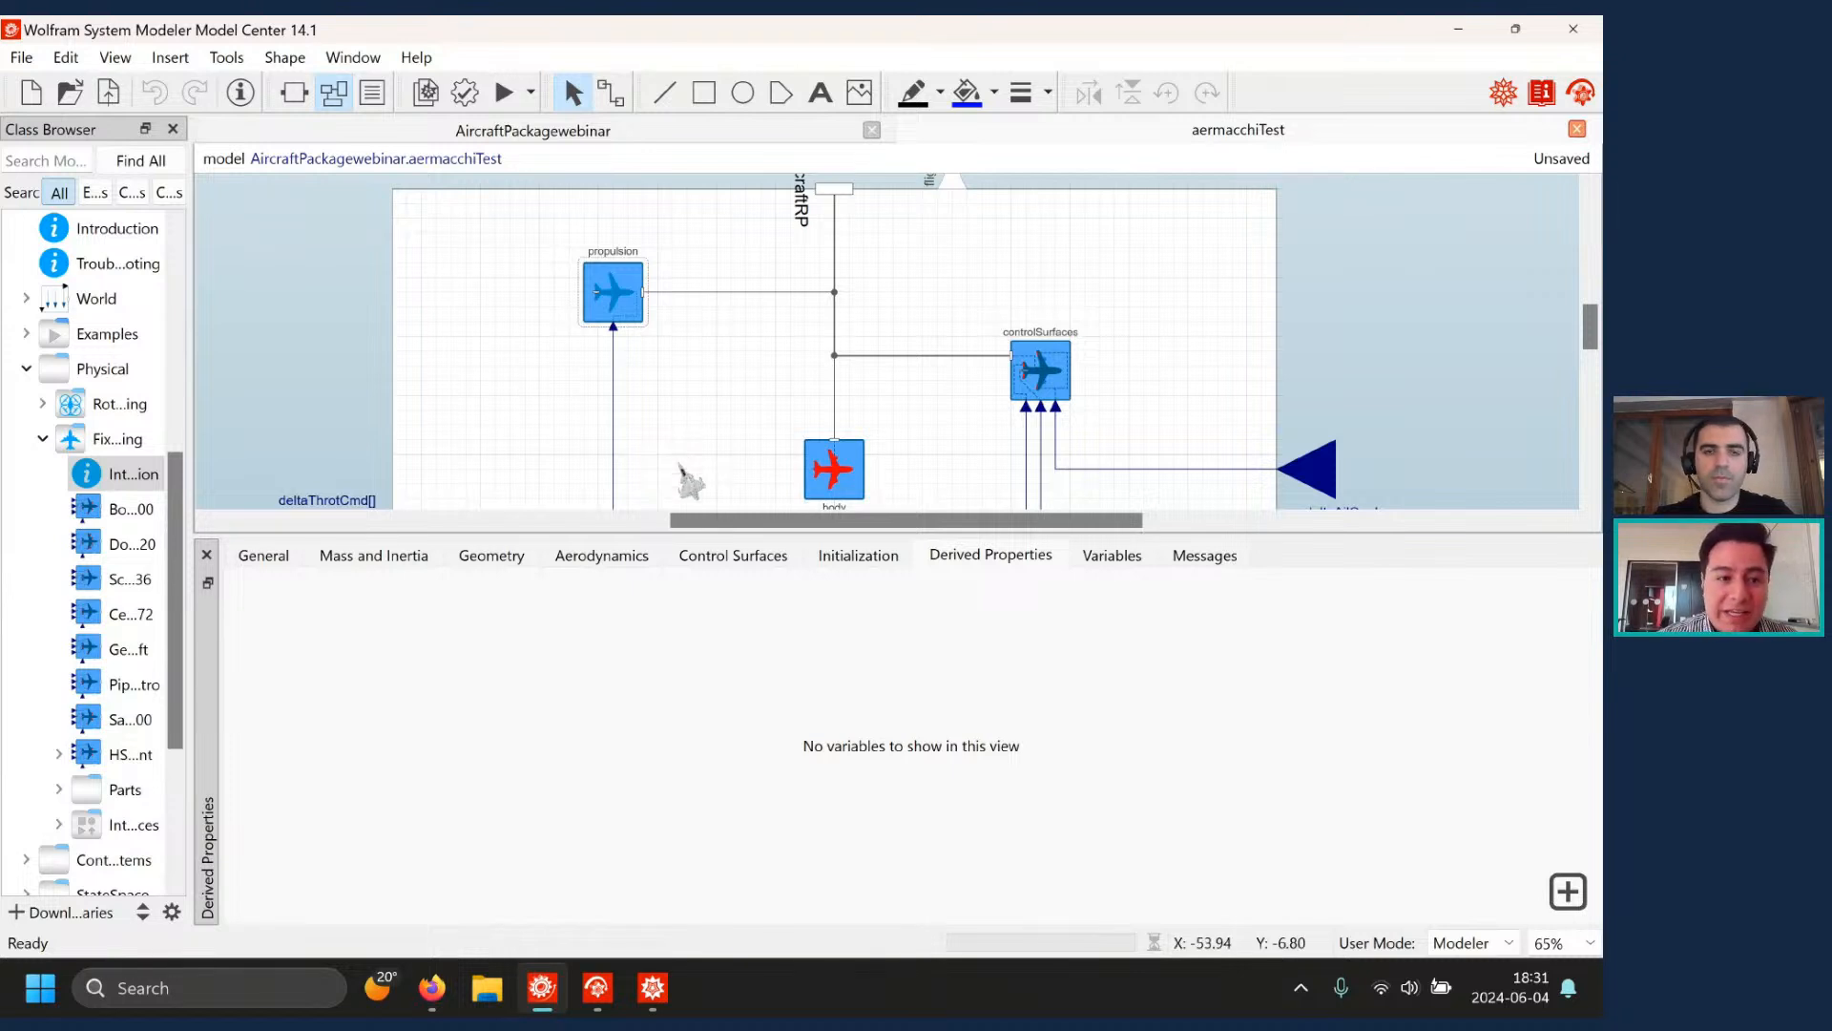
# - Widen the class browser, collapse the Aircraft library, and open the AermacchiFirstTest model from AircraftTest's FrecceTricolori package
pyautogui.moveTo(191, 444); pyautogui.dragTo(327, 462)
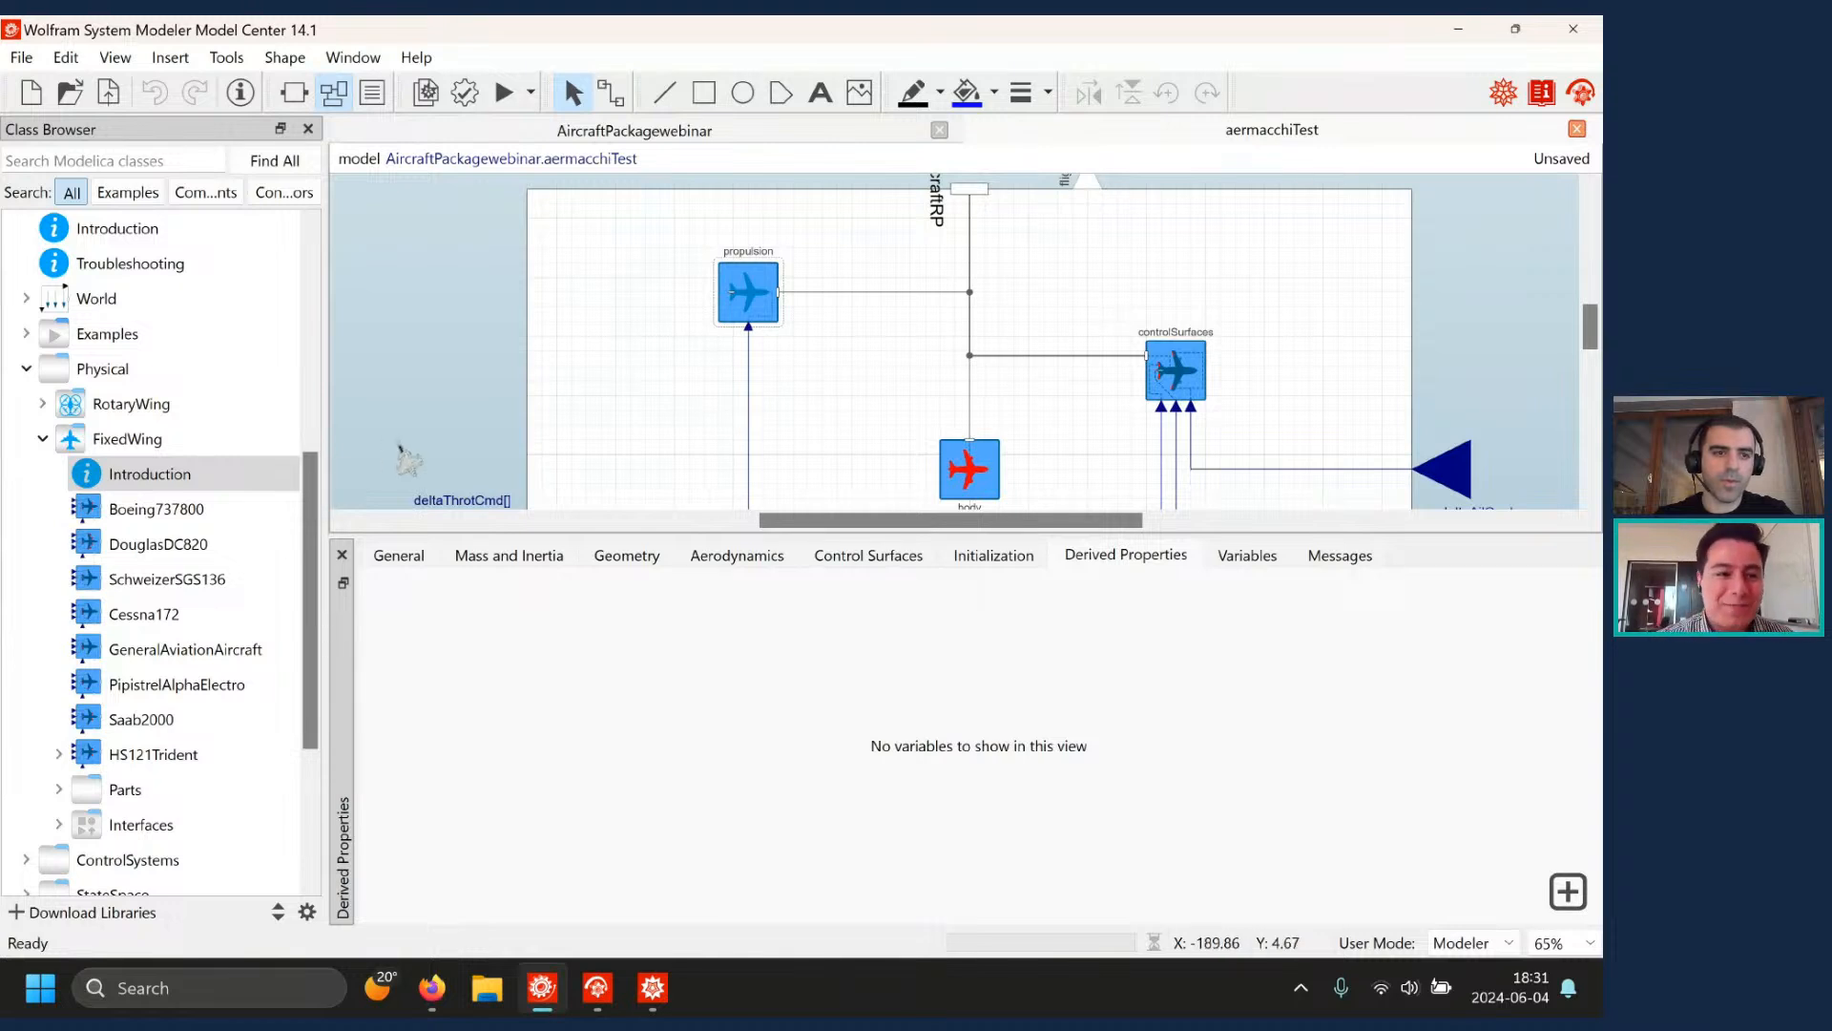
pyautogui.click(42, 438)
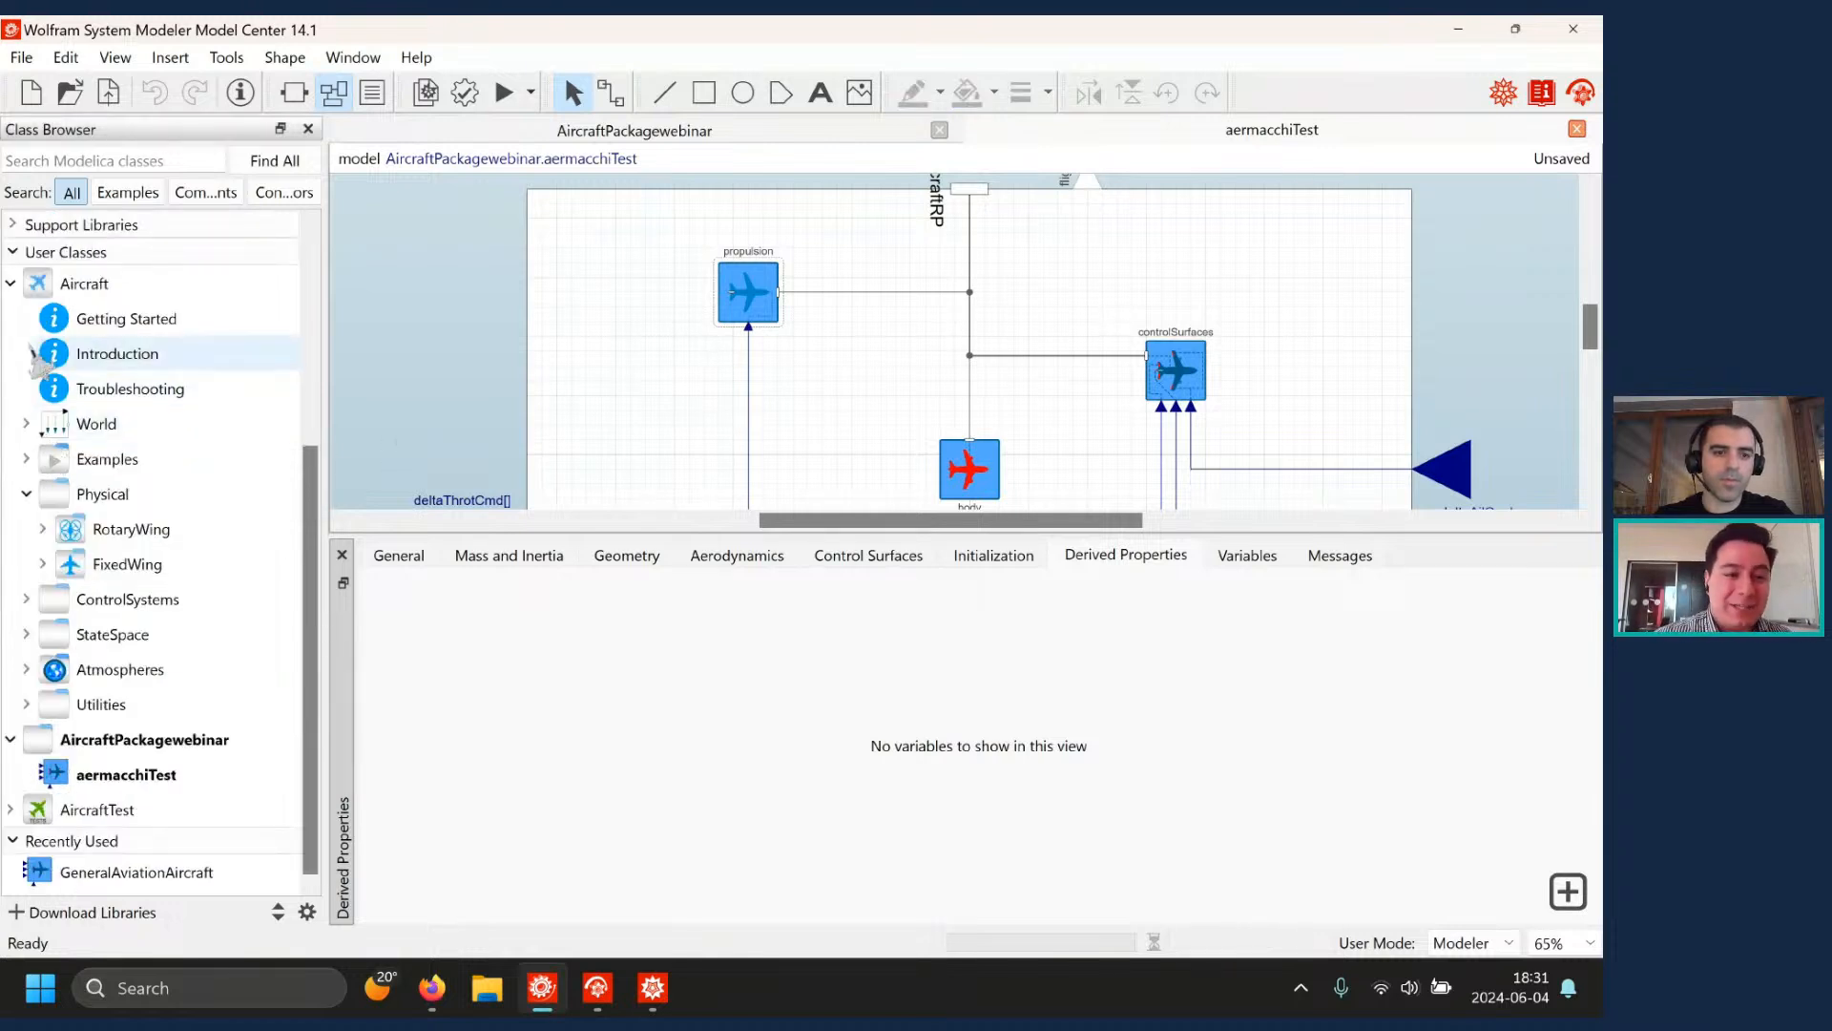
pyautogui.click(11, 283)
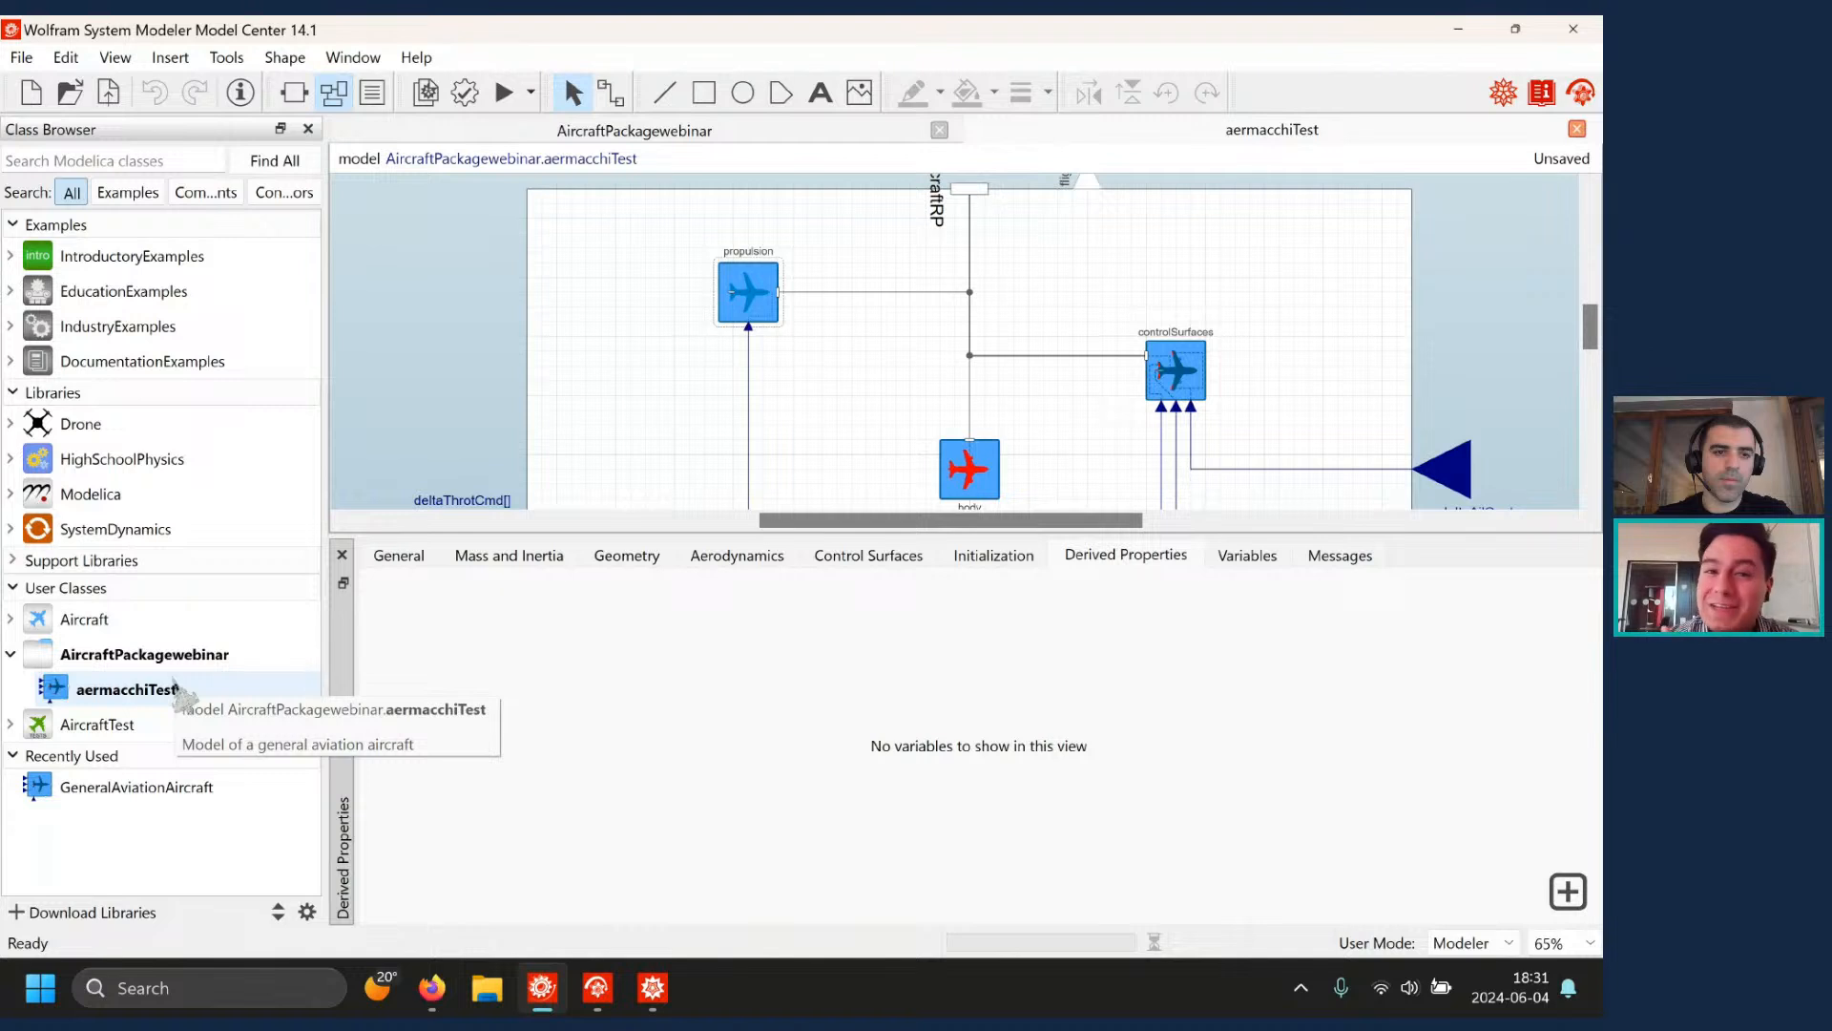
pyautogui.click(11, 723)
pyautogui.scroll(-1, 172, 771)
pyautogui.doubleClick(173, 802)
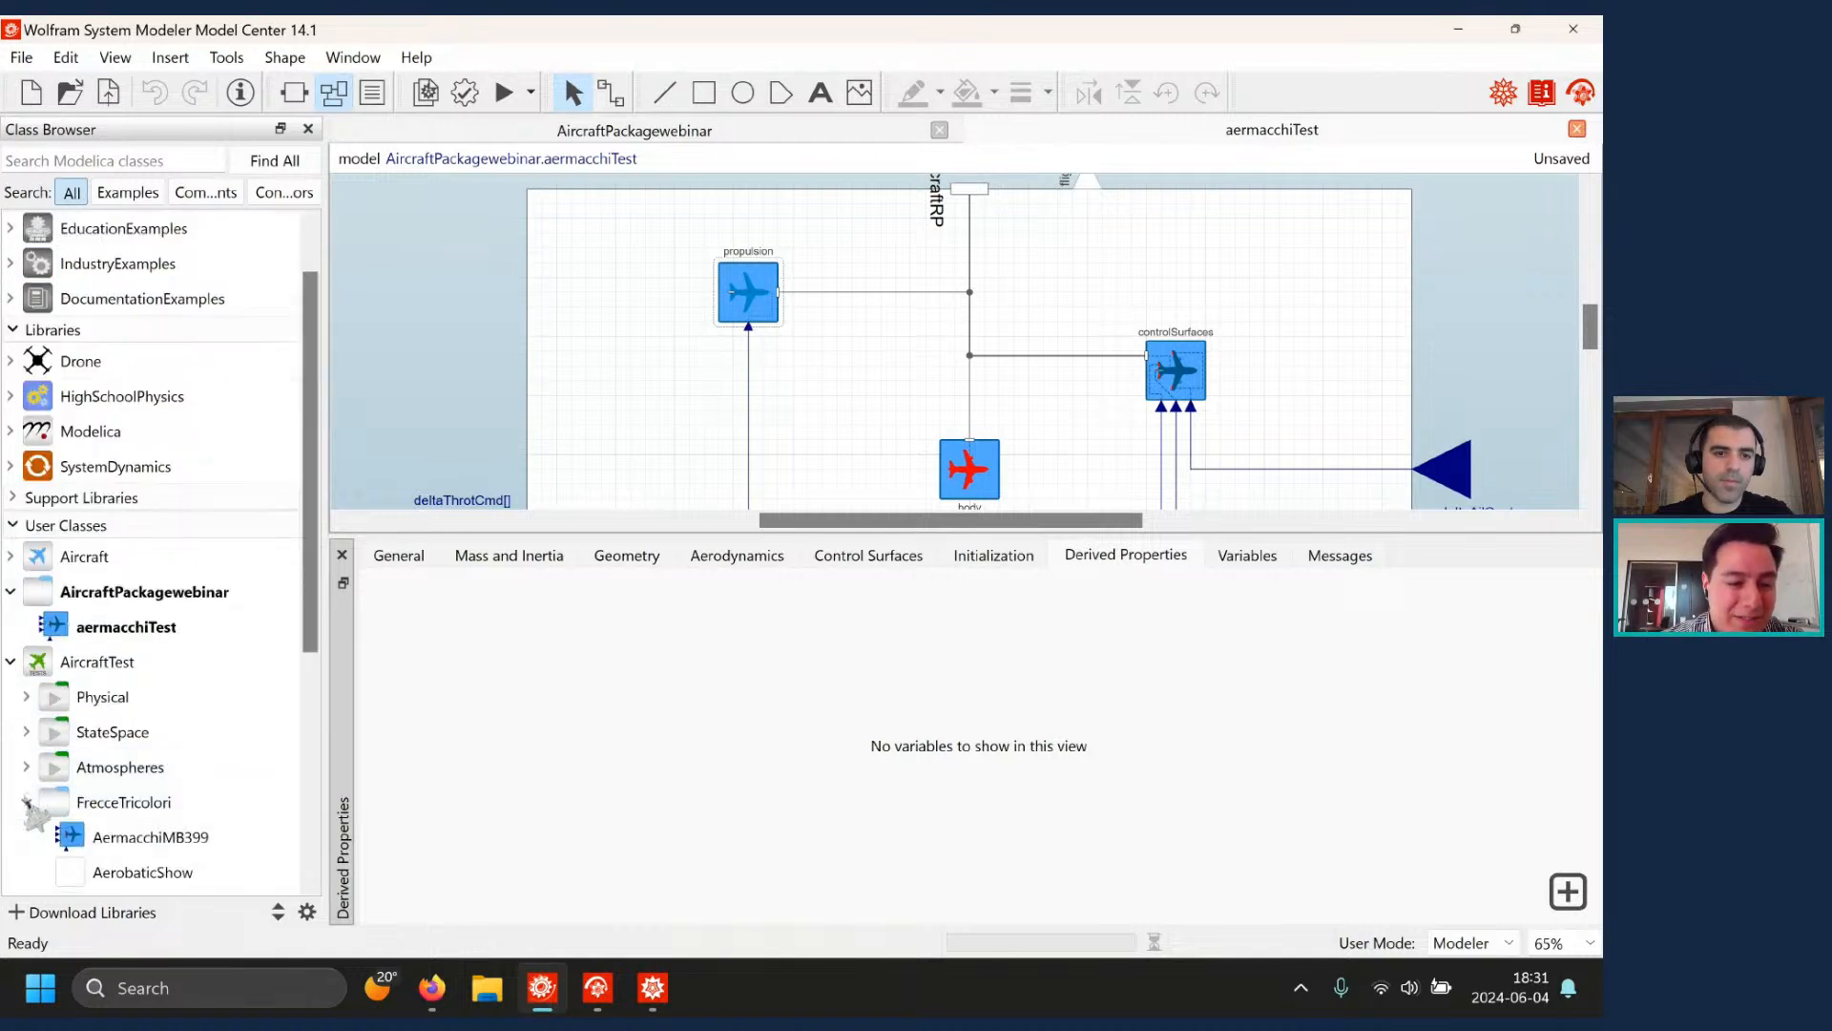
pyautogui.scroll(-1, 191, 803)
pyautogui.scroll(-2, 205, 805)
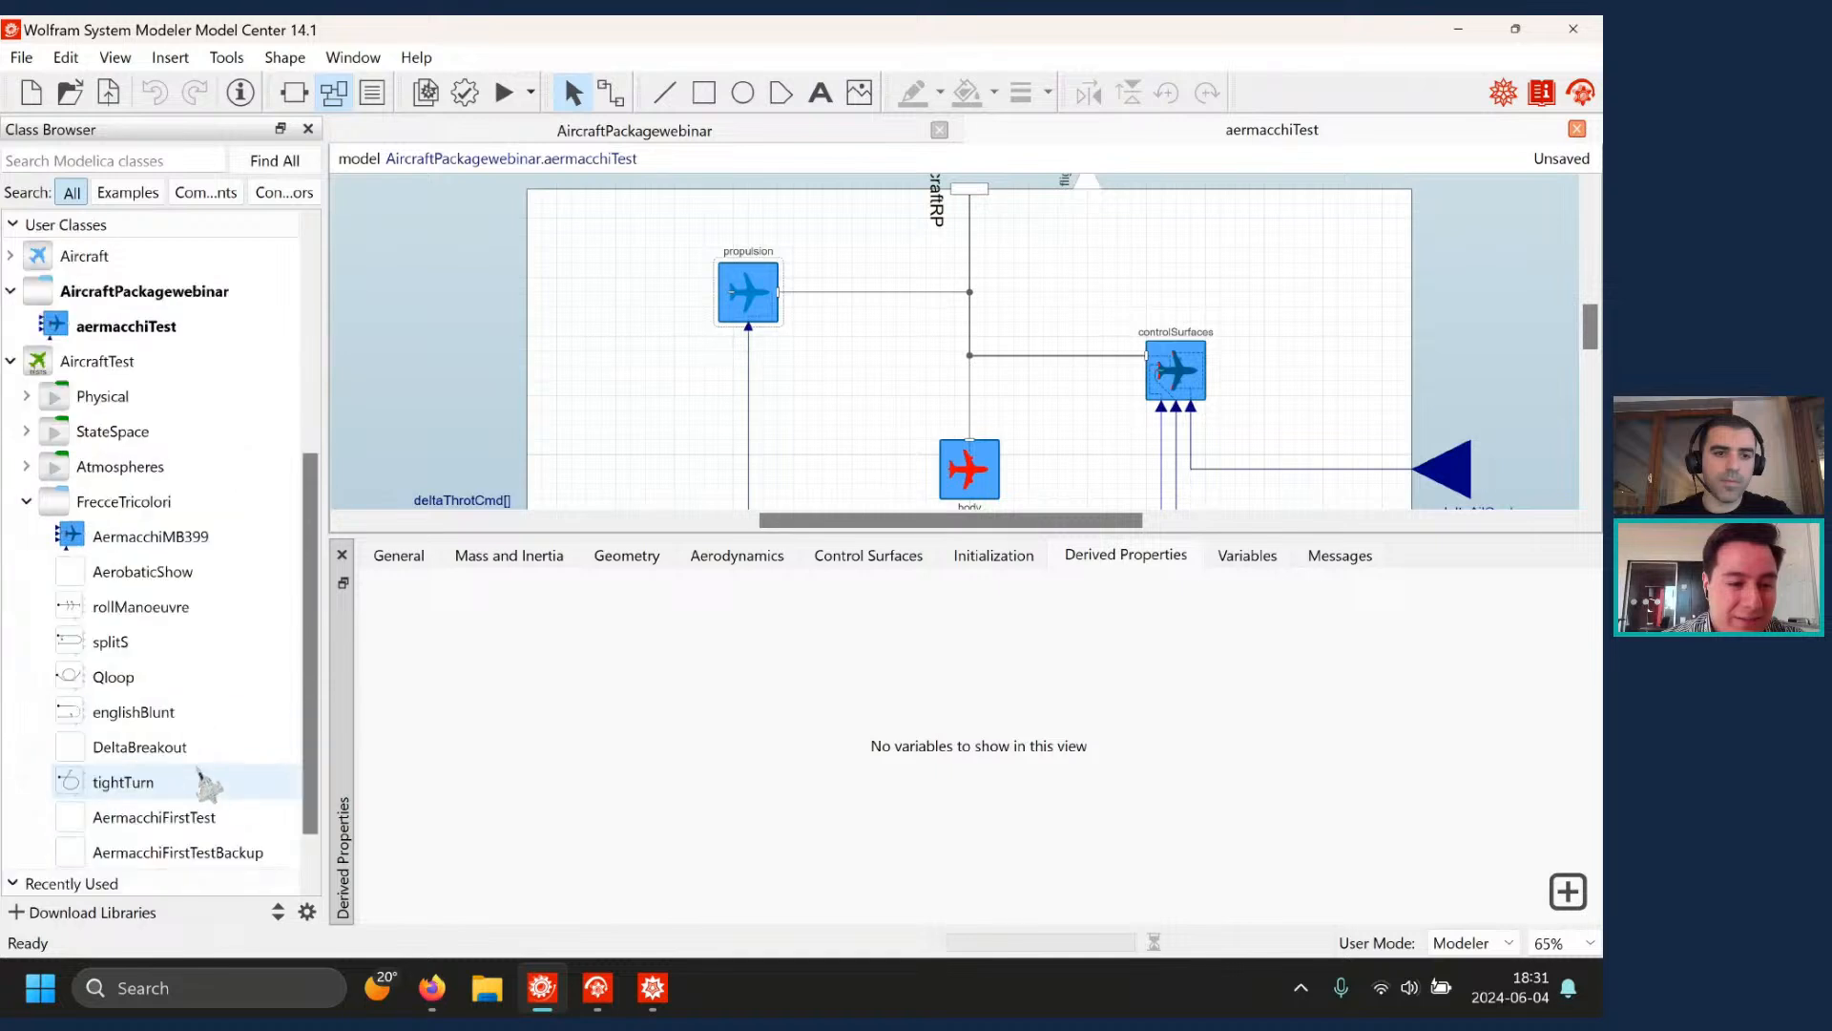
pyautogui.doubleClick(204, 826)
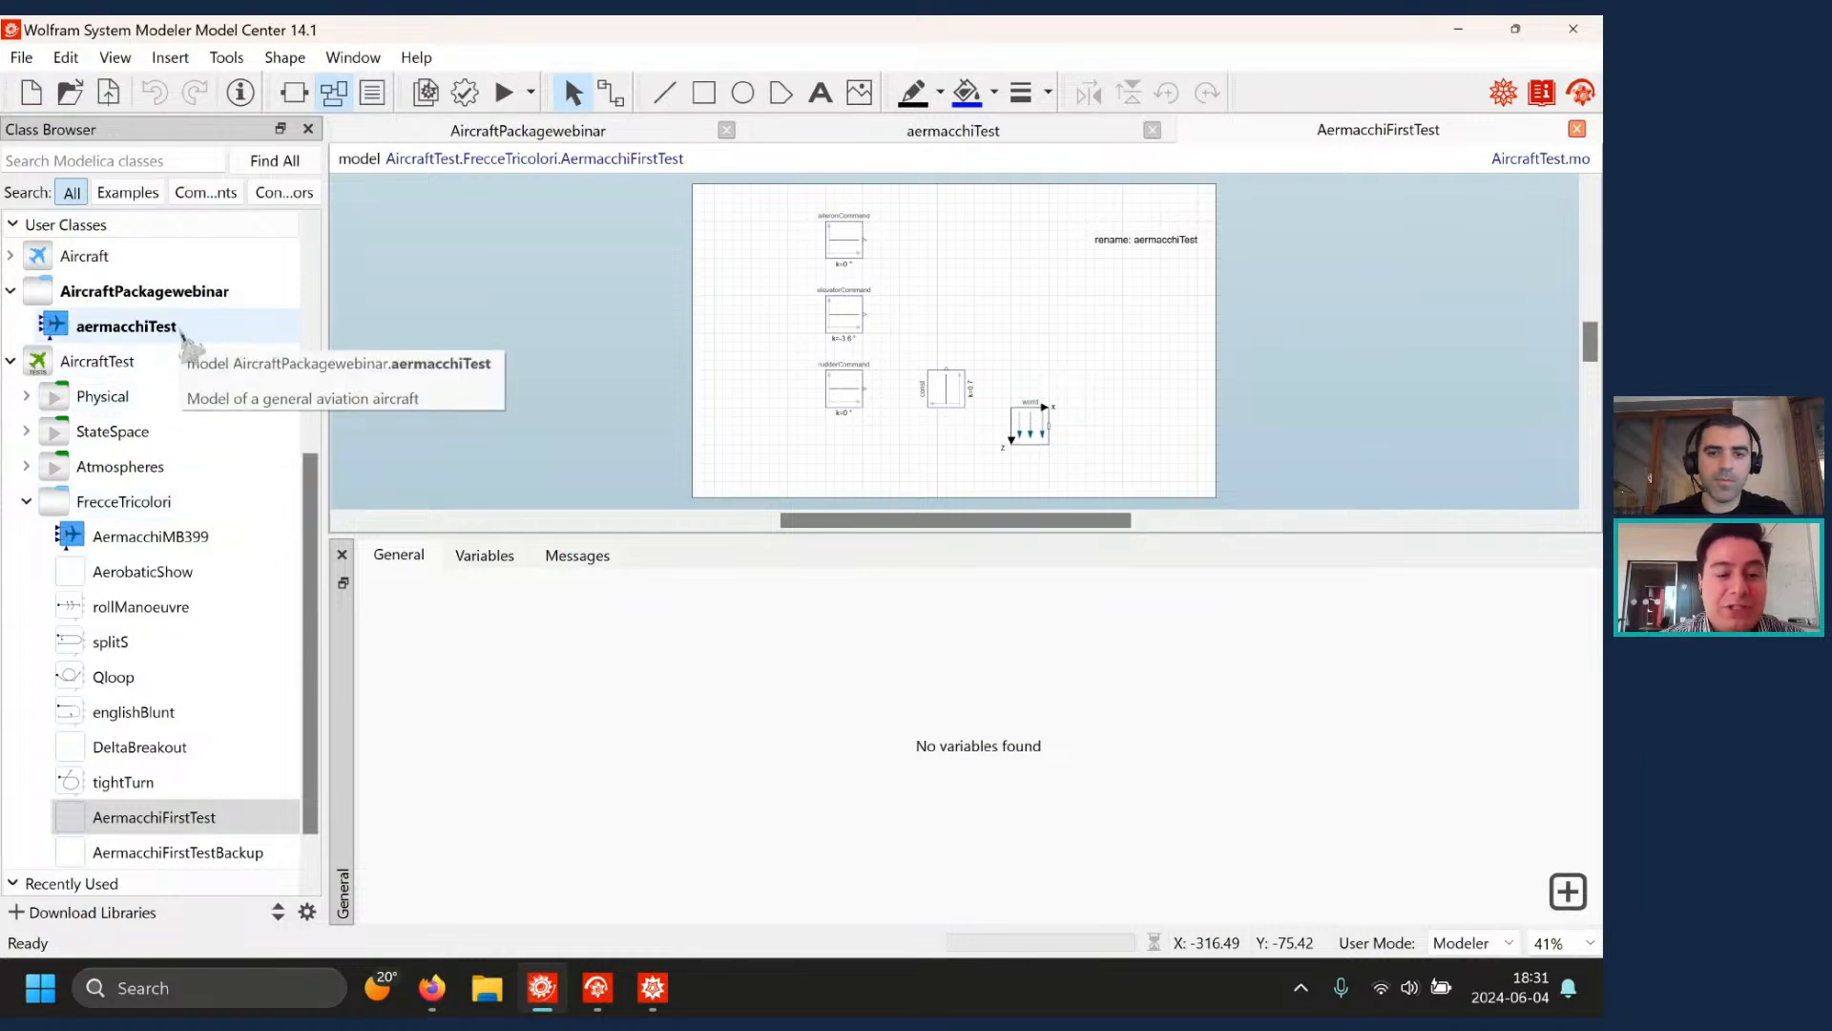
# - Place an instance of the aermacchiTest aircraft model above the const block in the AermacchiFirstTest diagram
pyautogui.moveTo(187, 339); pyautogui.dragTo(954, 317)
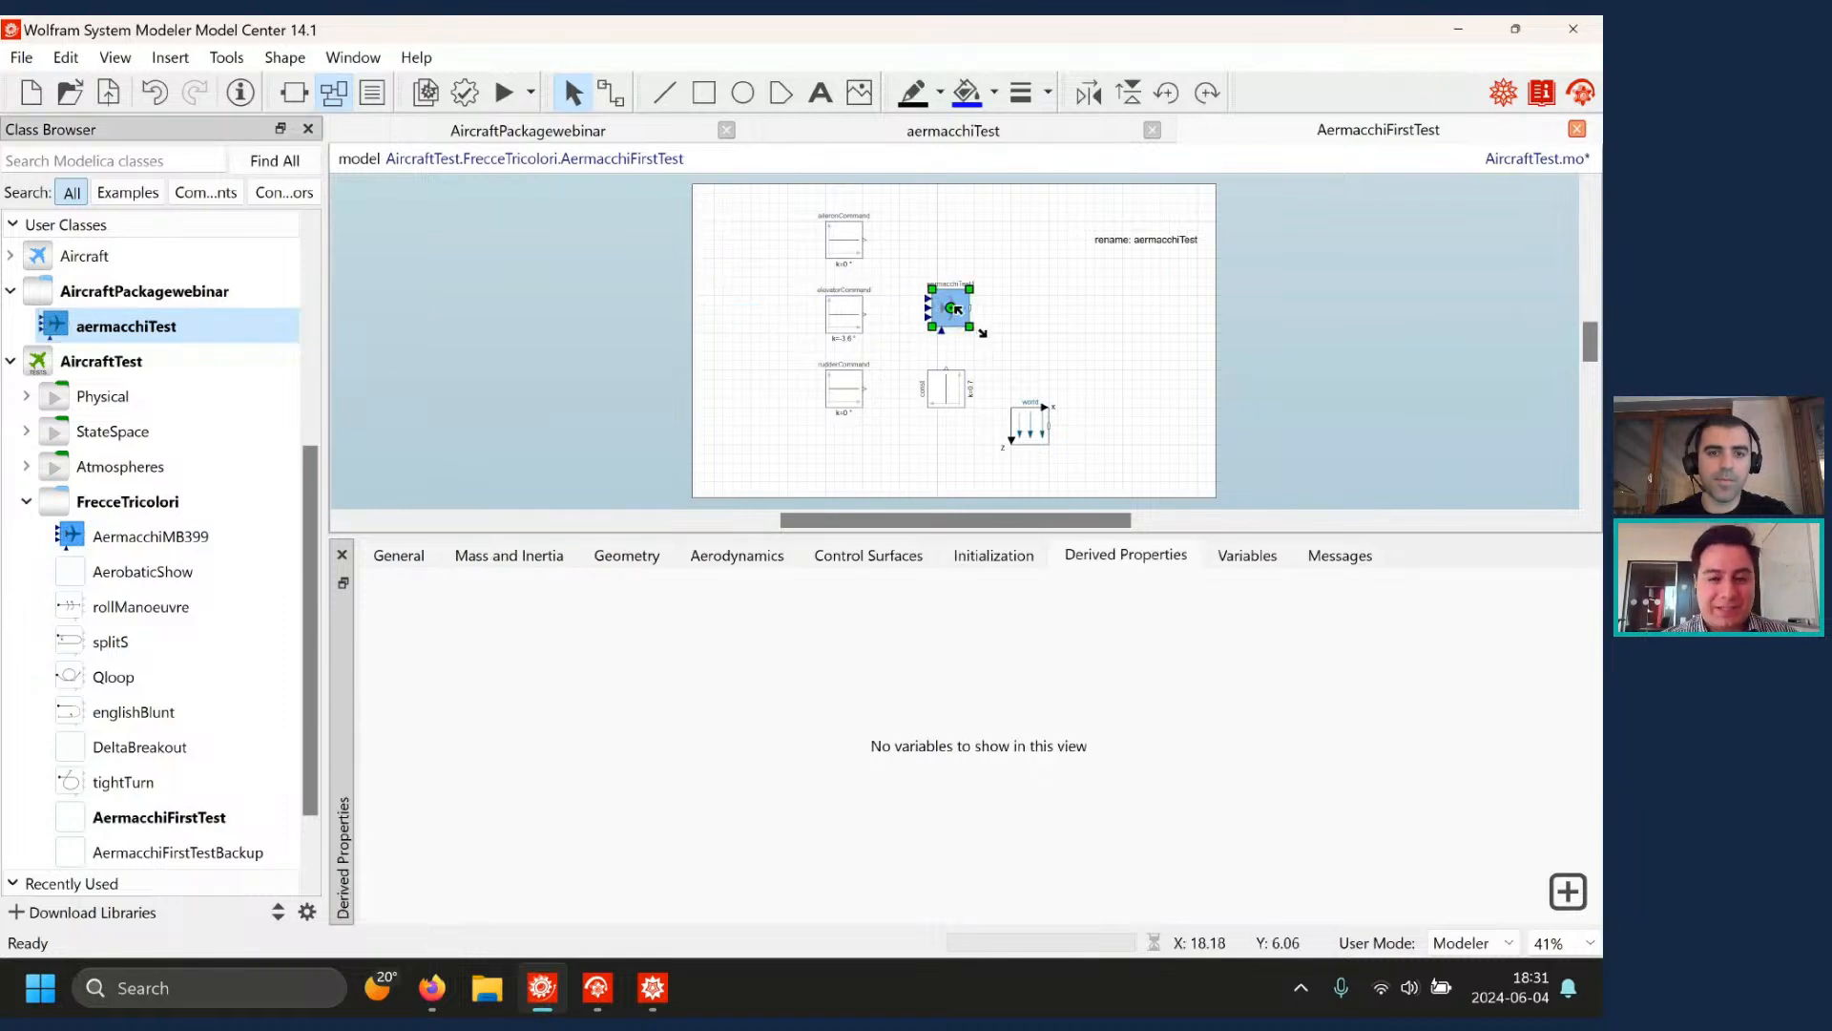
pyautogui.scroll(3, 957, 308)
pyautogui.click(1081, 341)
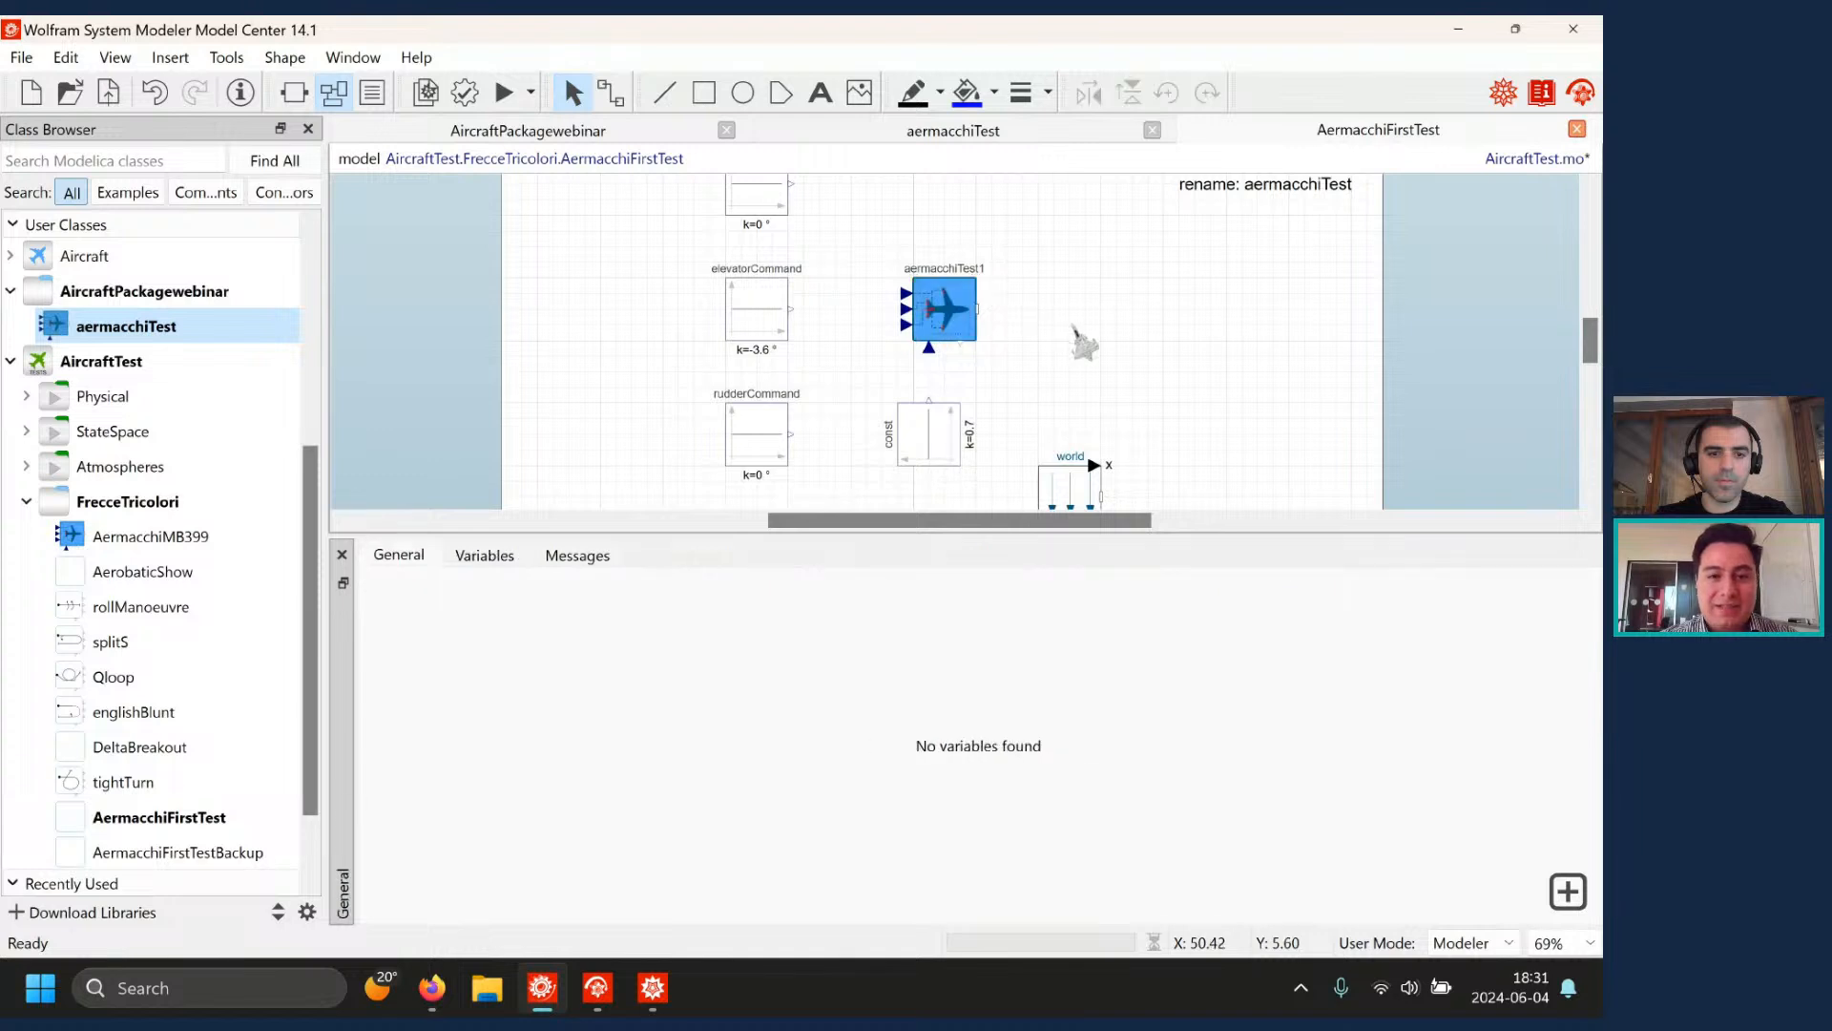
# - Connect the aileron, elevator and rudder command blocks to the aircraft's inputs, and the const block to deltaThrotCmd[1]
pyautogui.click(611, 92)
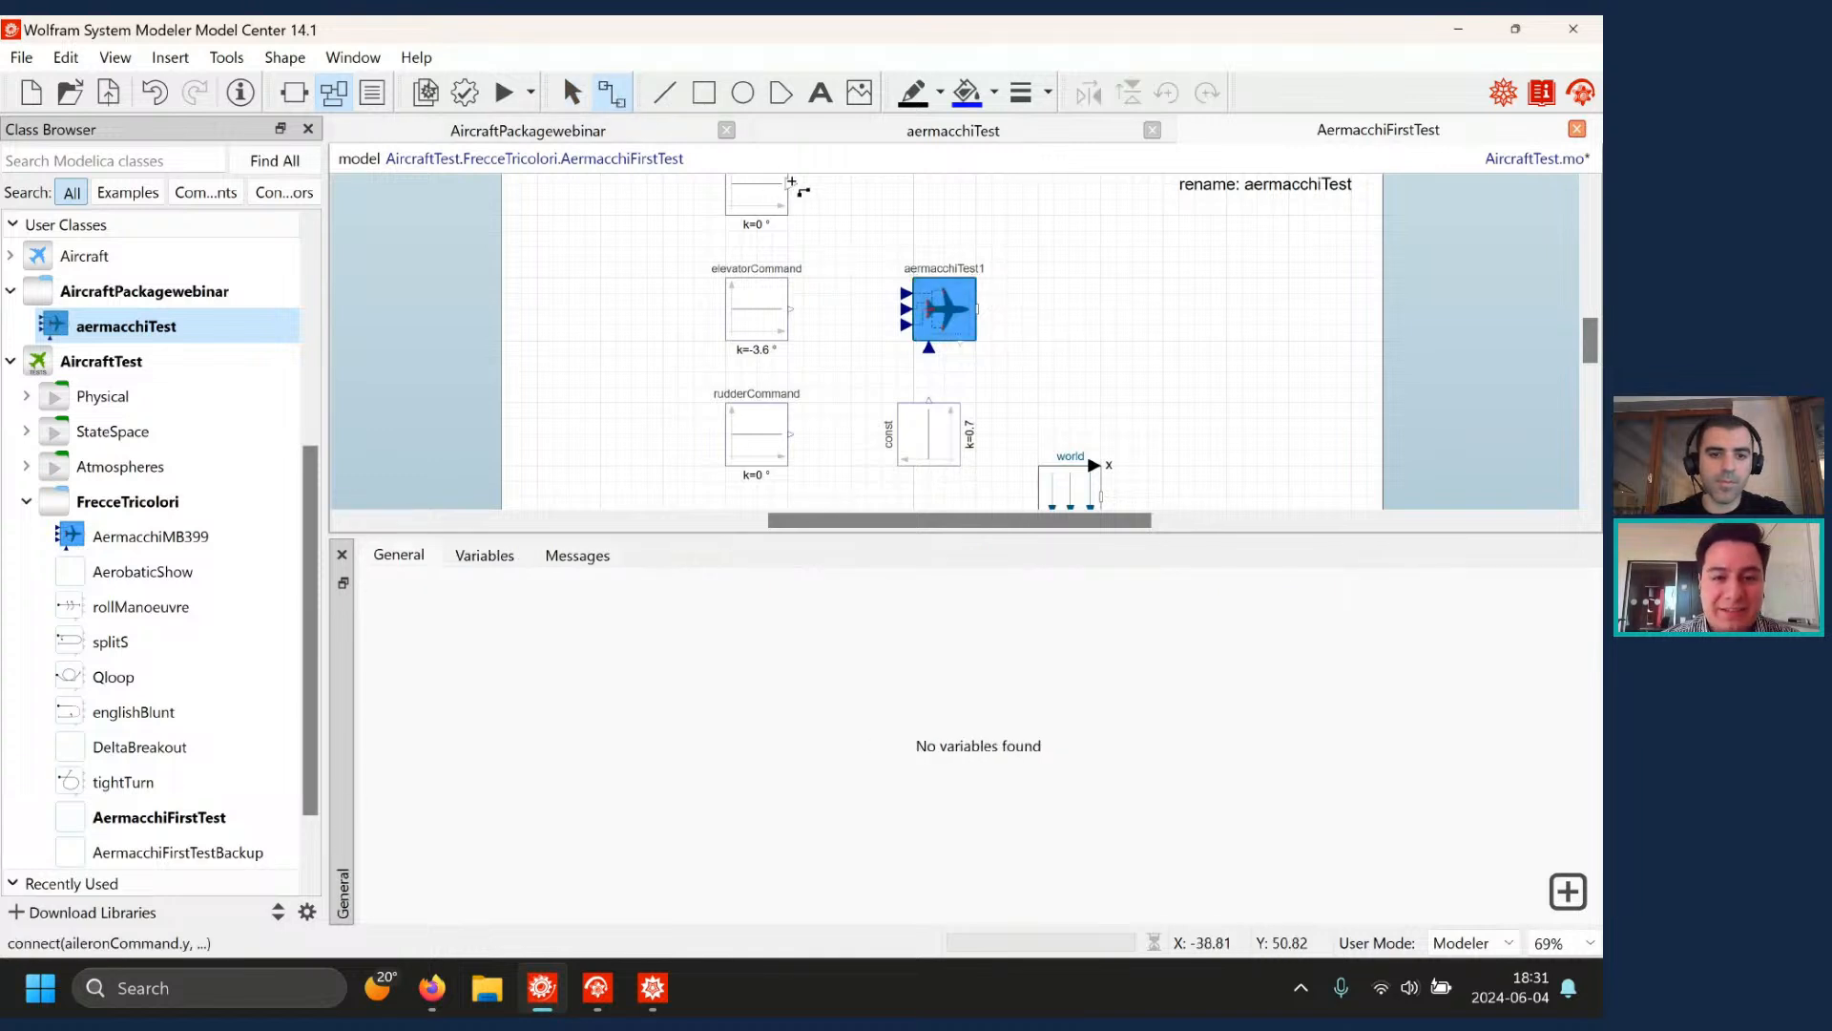
pyautogui.moveTo(792, 181); pyautogui.dragTo(905, 293)
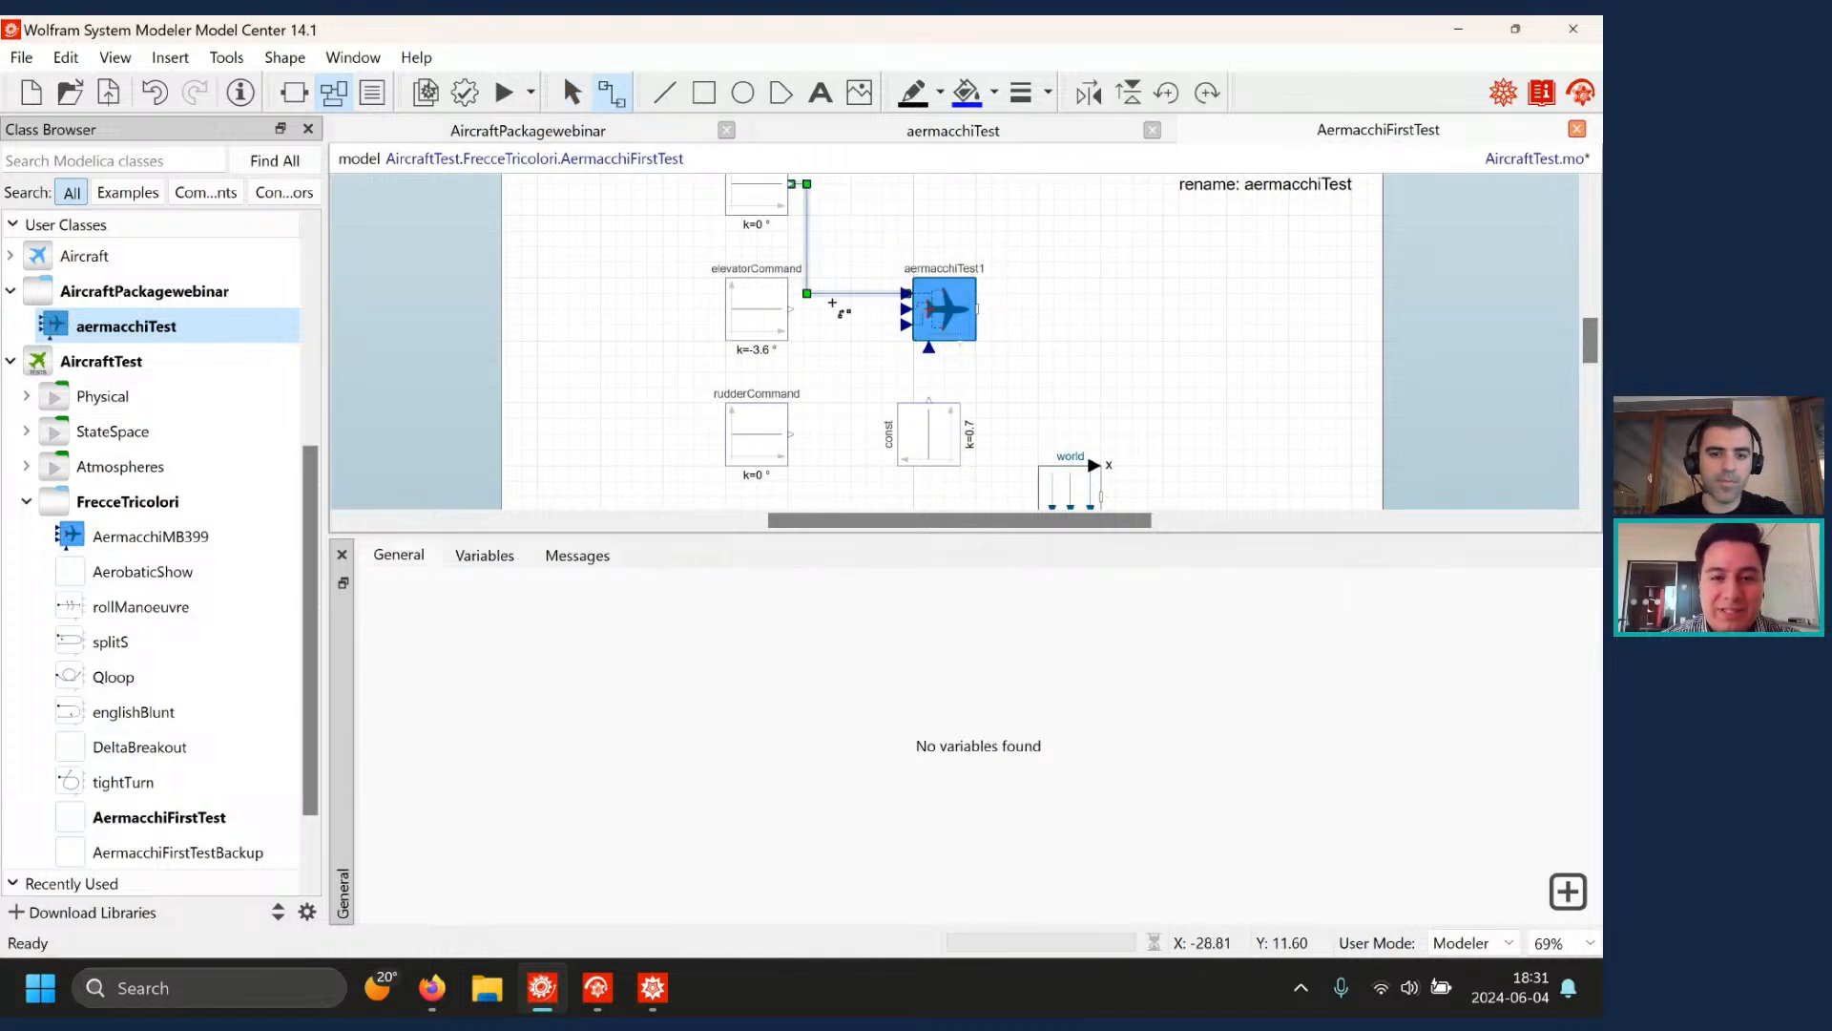
pyautogui.moveTo(792, 309); pyautogui.dragTo(903, 310)
pyautogui.moveTo(790, 435)
pyautogui.mouseDown()
pyautogui.moveTo(883, 377)
pyautogui.moveTo(906, 327)
pyautogui.mouseUp()
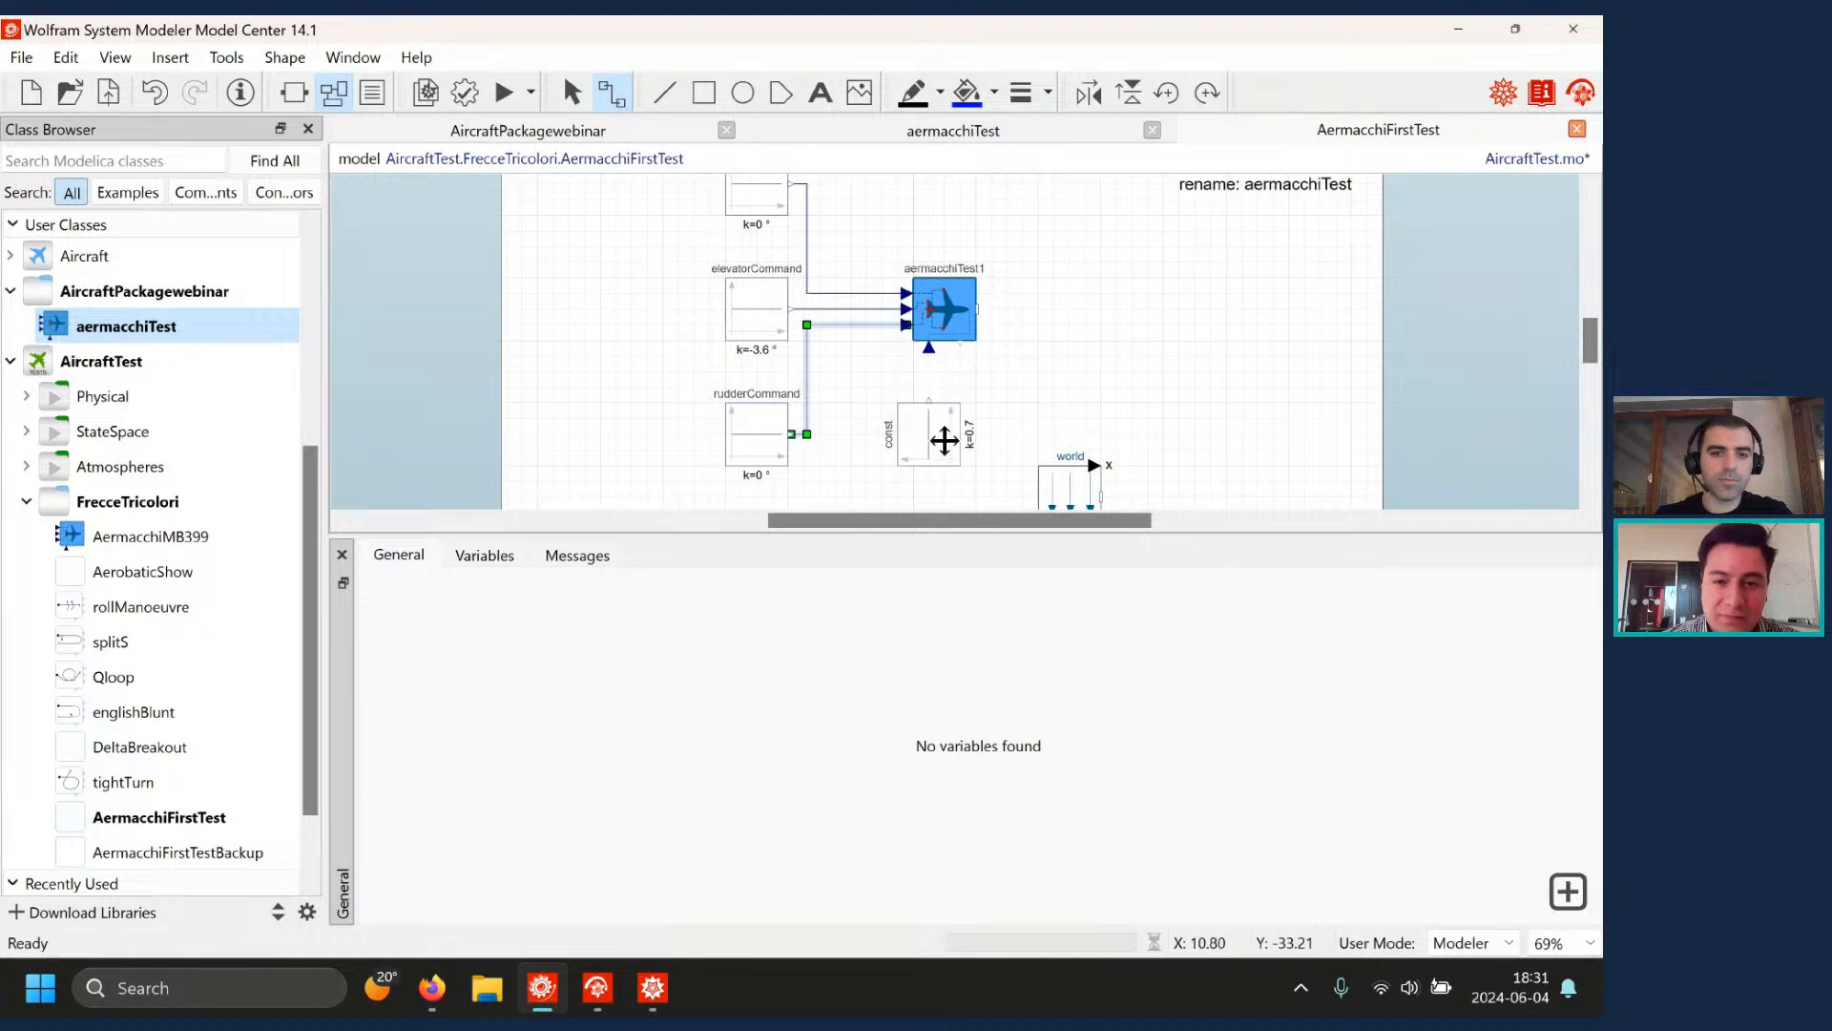
pyautogui.moveTo(930, 404); pyautogui.dragTo(929, 344)
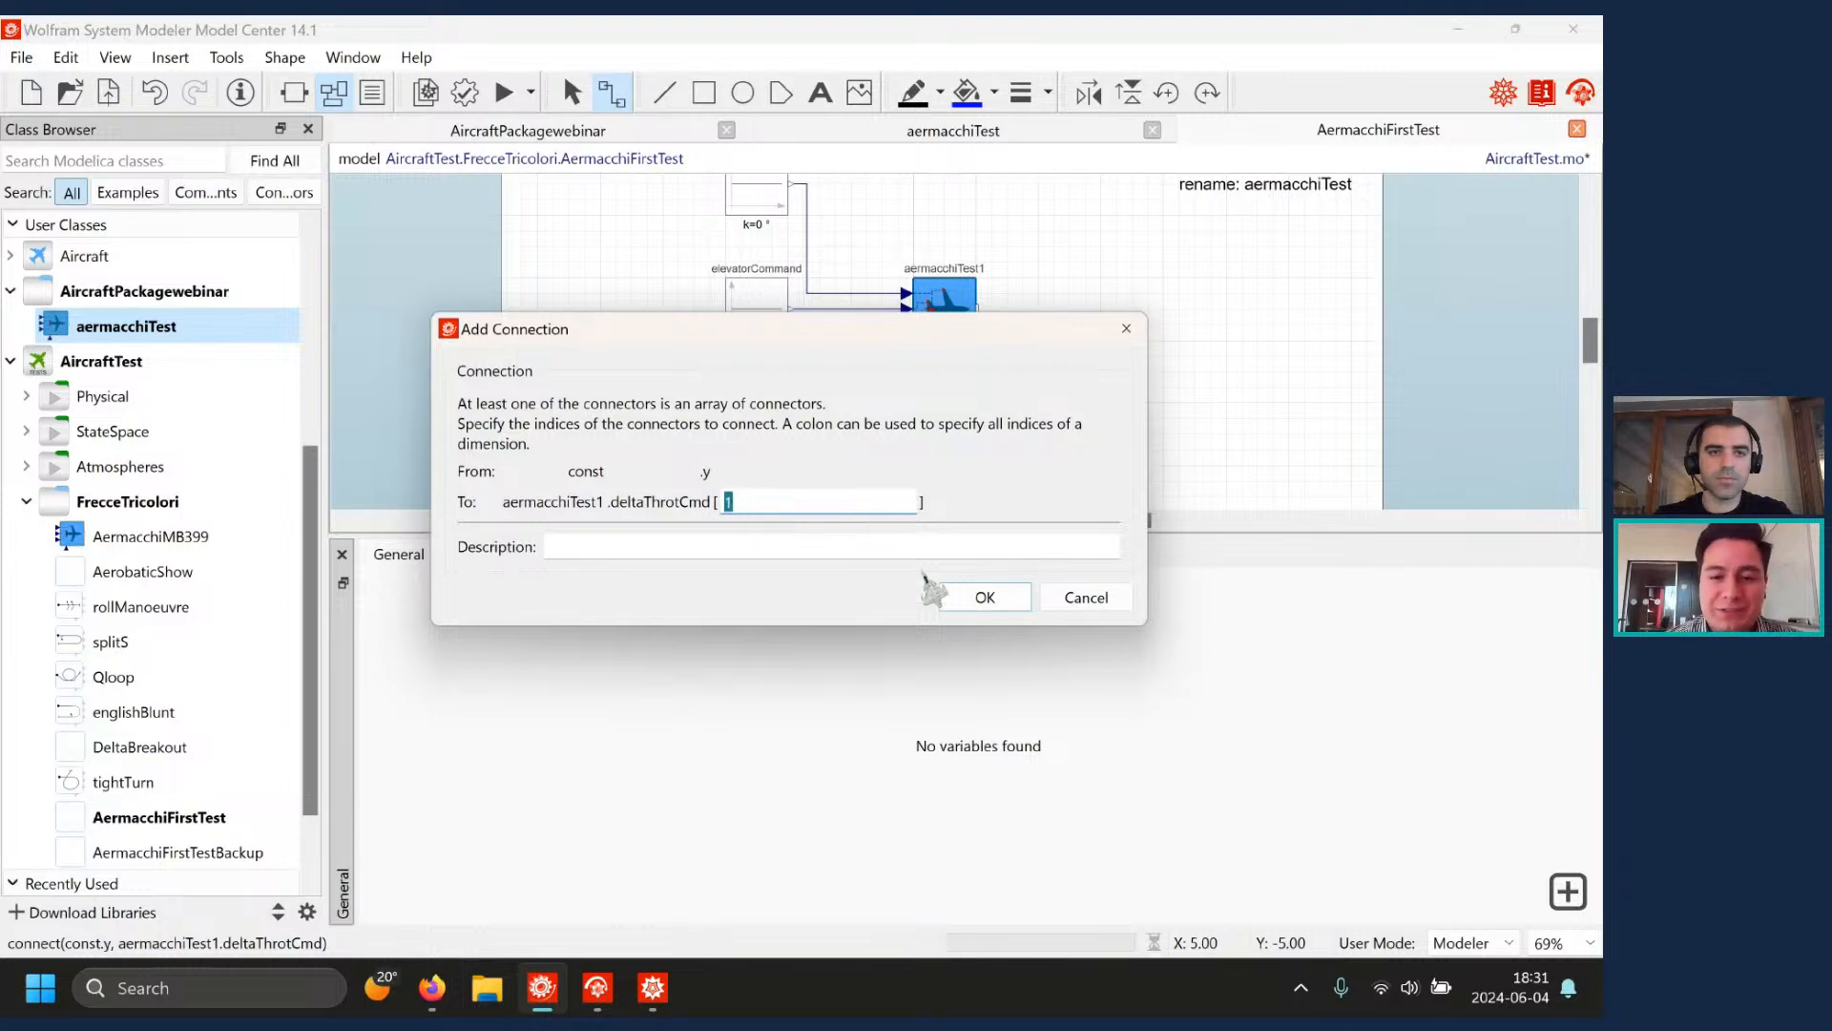
pyautogui.click(982, 598)
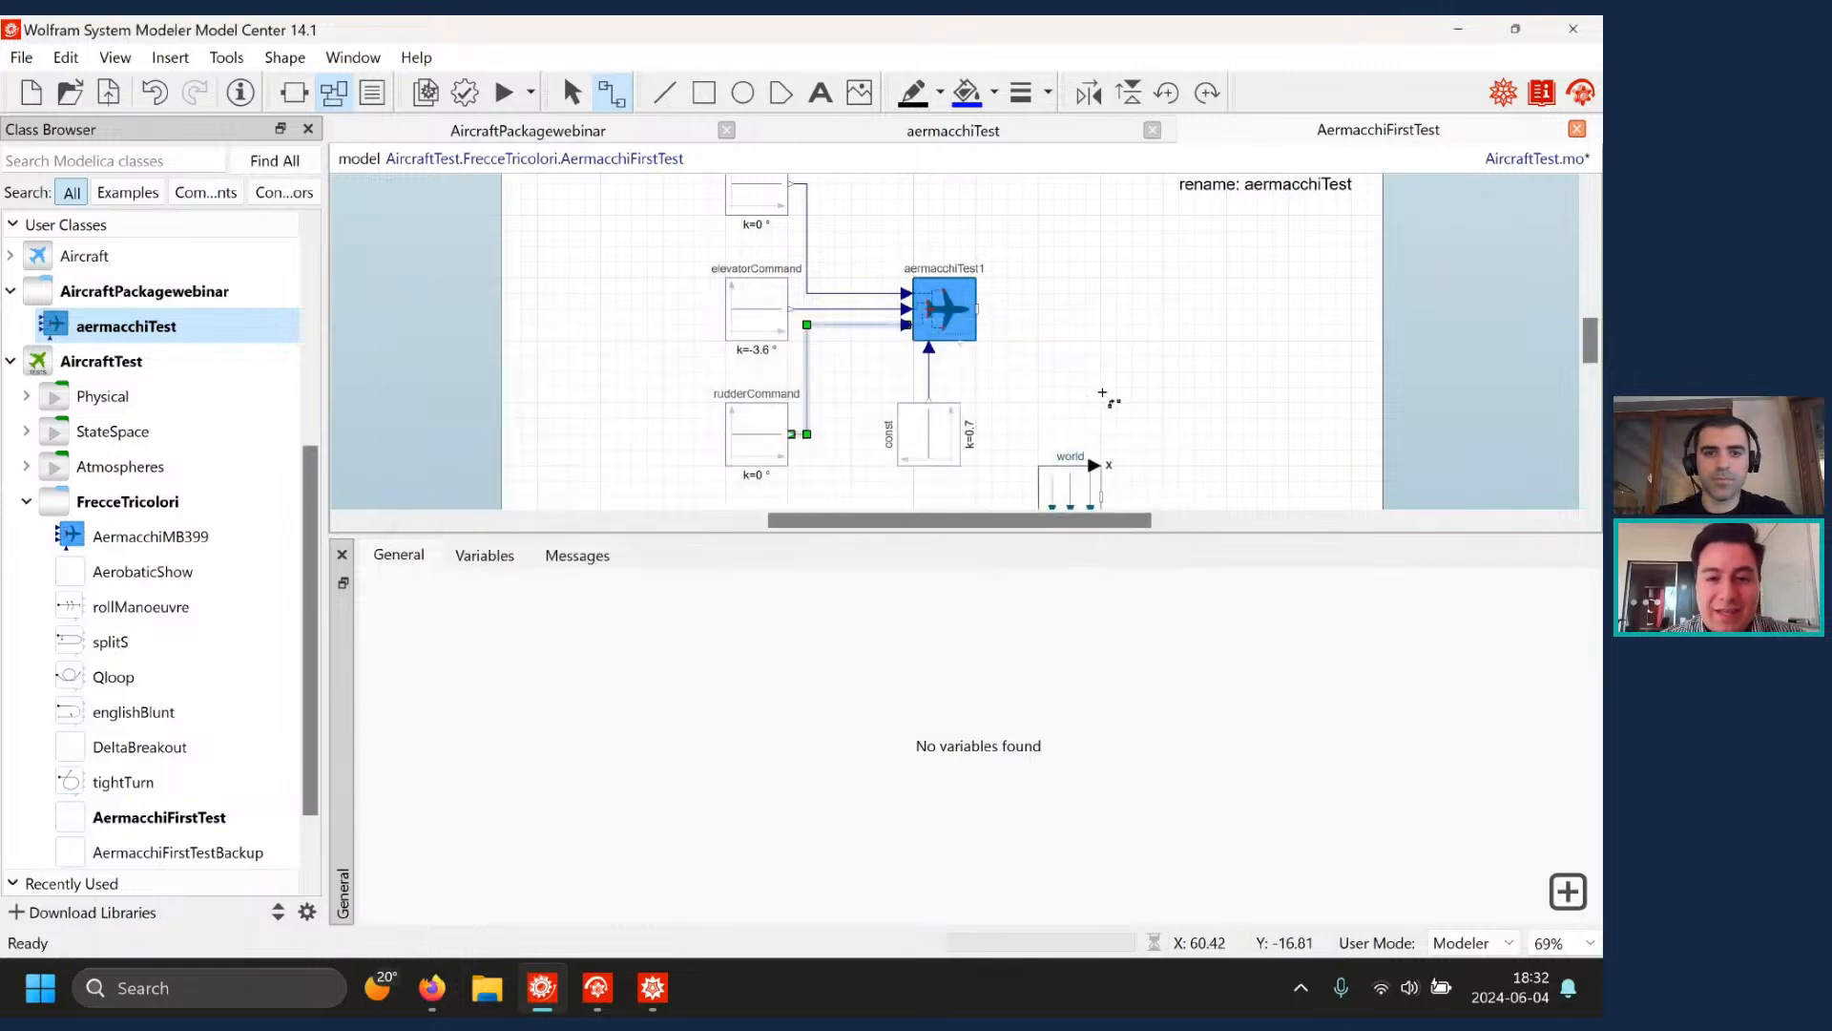
# - Rename the aircraft component as aermacchiTest, updating references within the AircraftTest library
pyautogui.press('Escape')
pyautogui.click(952, 296)
pyautogui.click(955, 274)
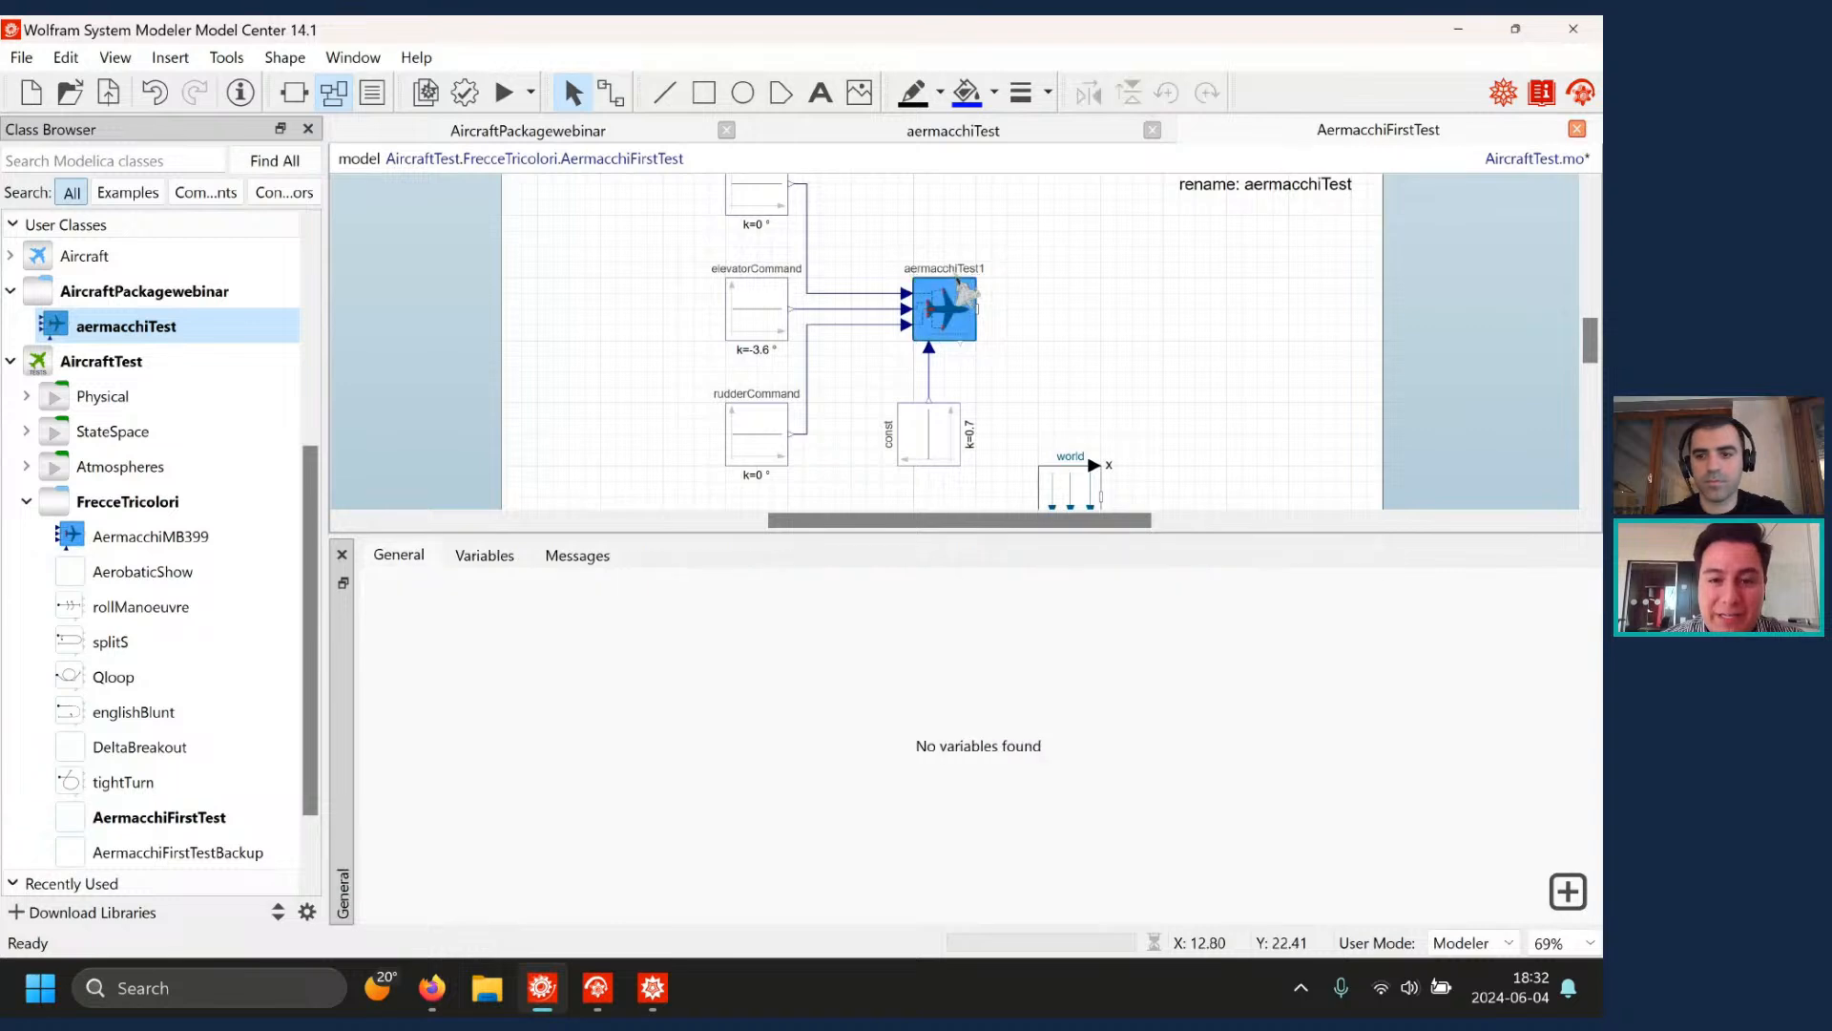
pyautogui.rightClick(962, 287)
pyautogui.click(938, 289)
pyautogui.rightClick(941, 290)
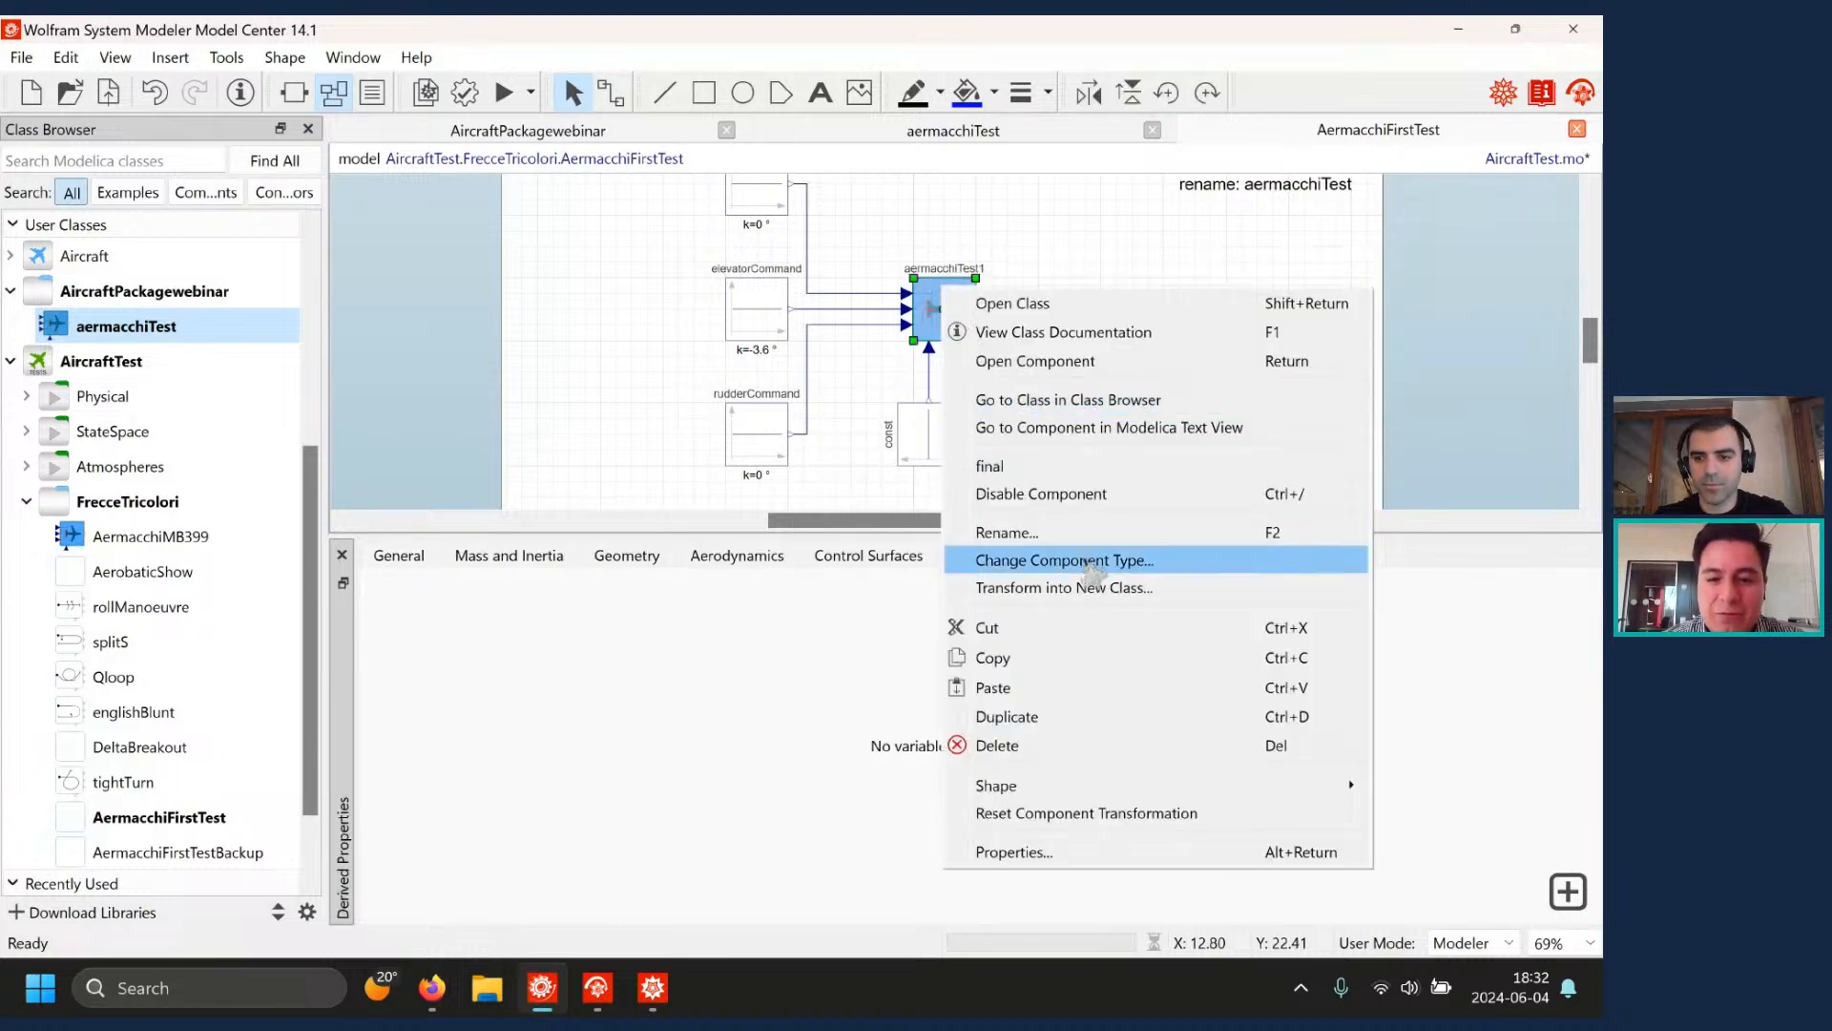
pyautogui.click(1093, 532)
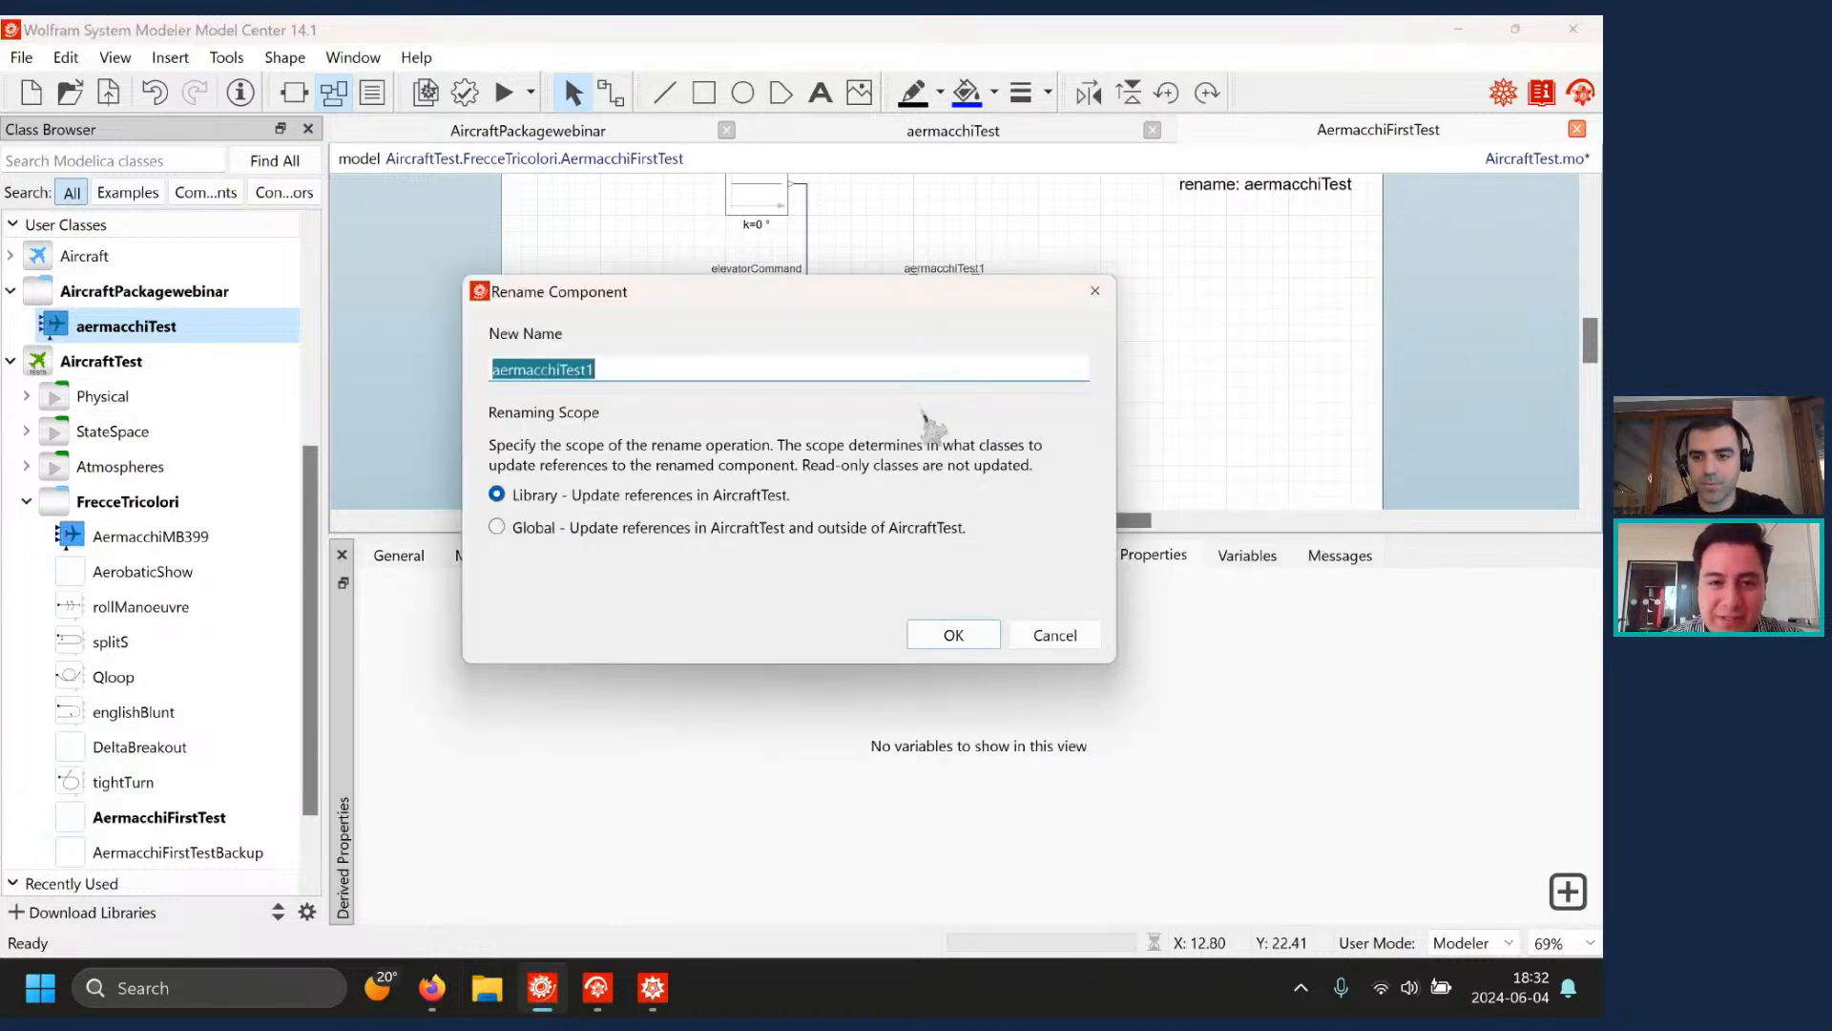
pyautogui.click(679, 373)
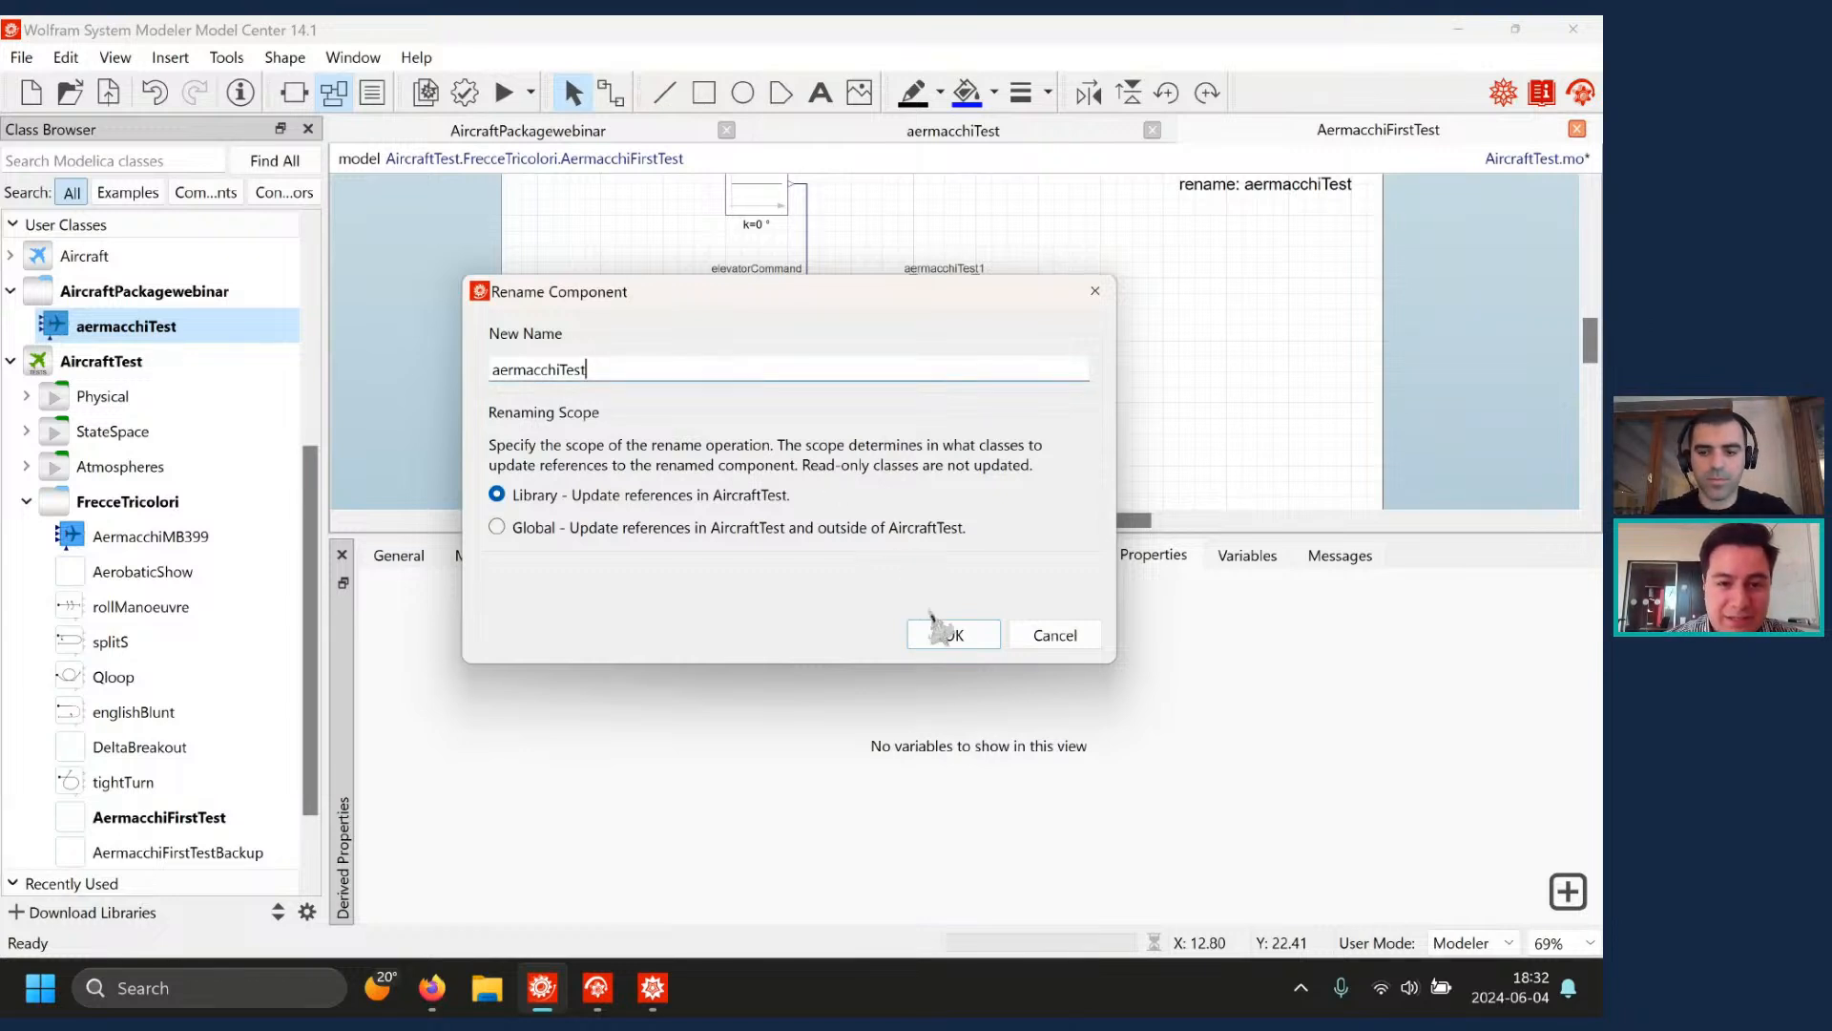
pyautogui.click(962, 640)
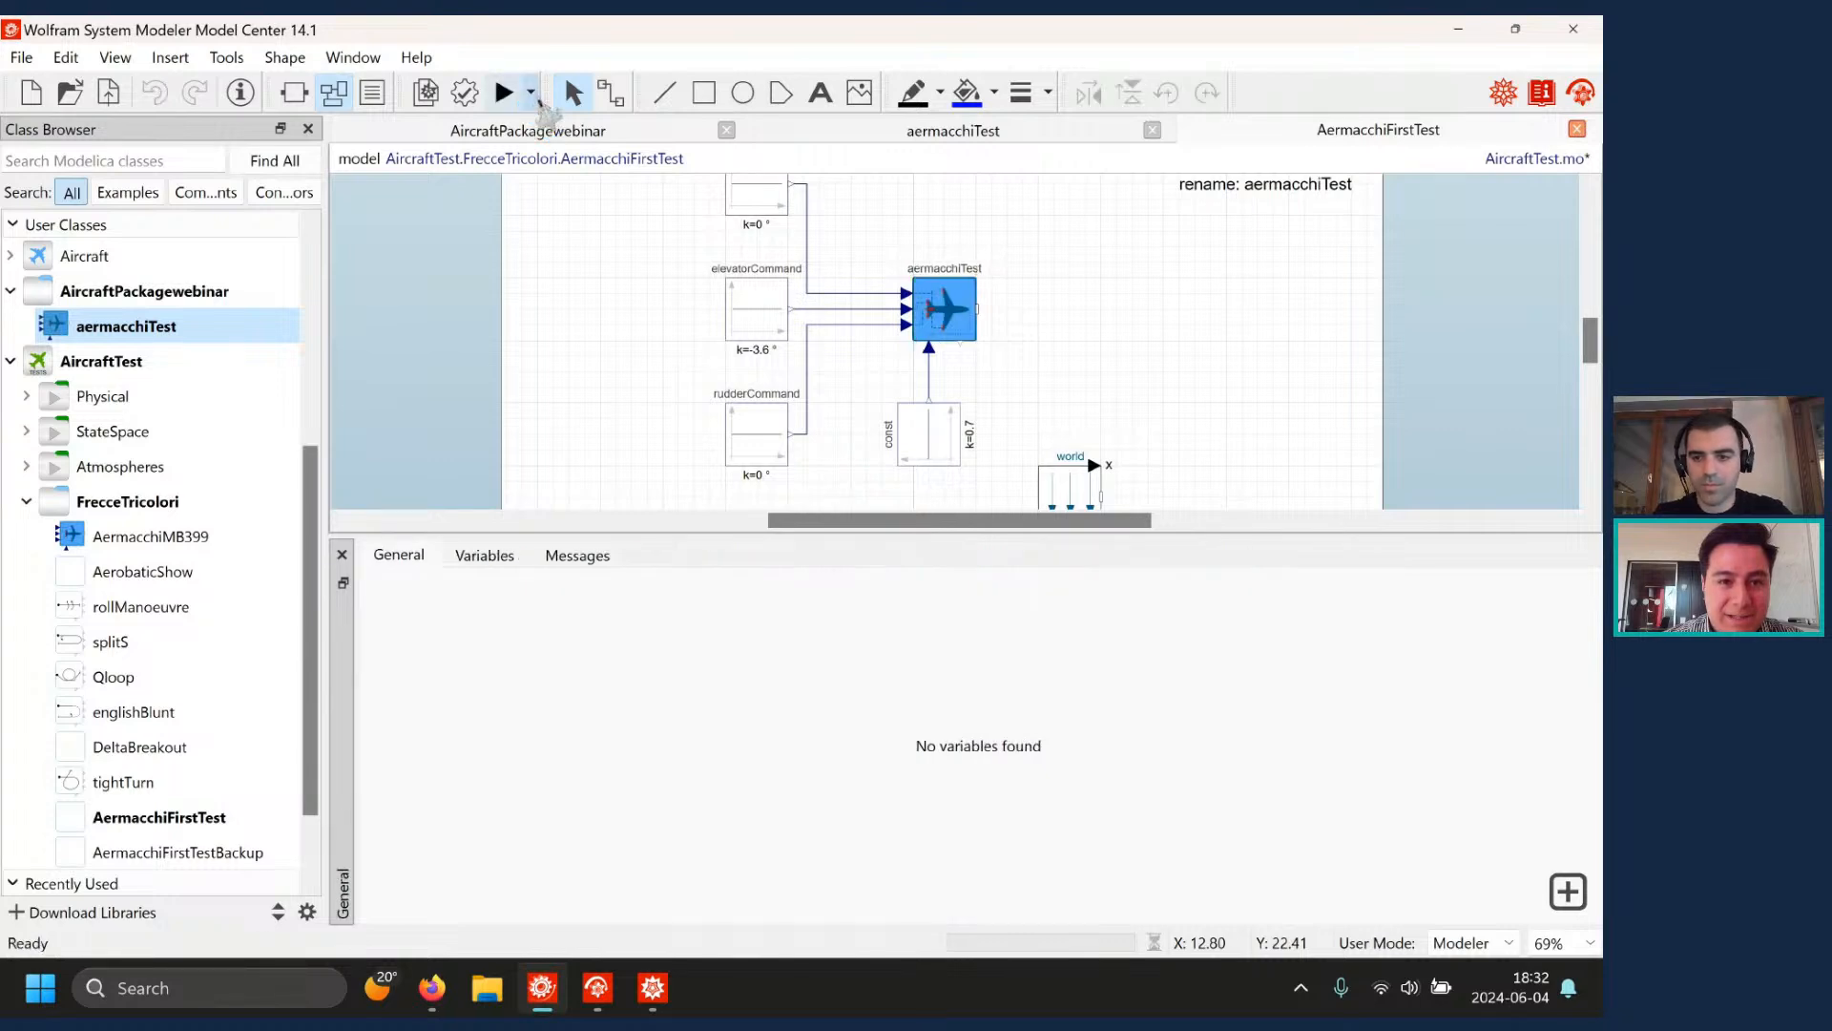
# - Review the experiment settings, enlarge the diagram area, and simulate the AermacchiFirstTest model
pyautogui.click(531, 93)
pyautogui.click(550, 134)
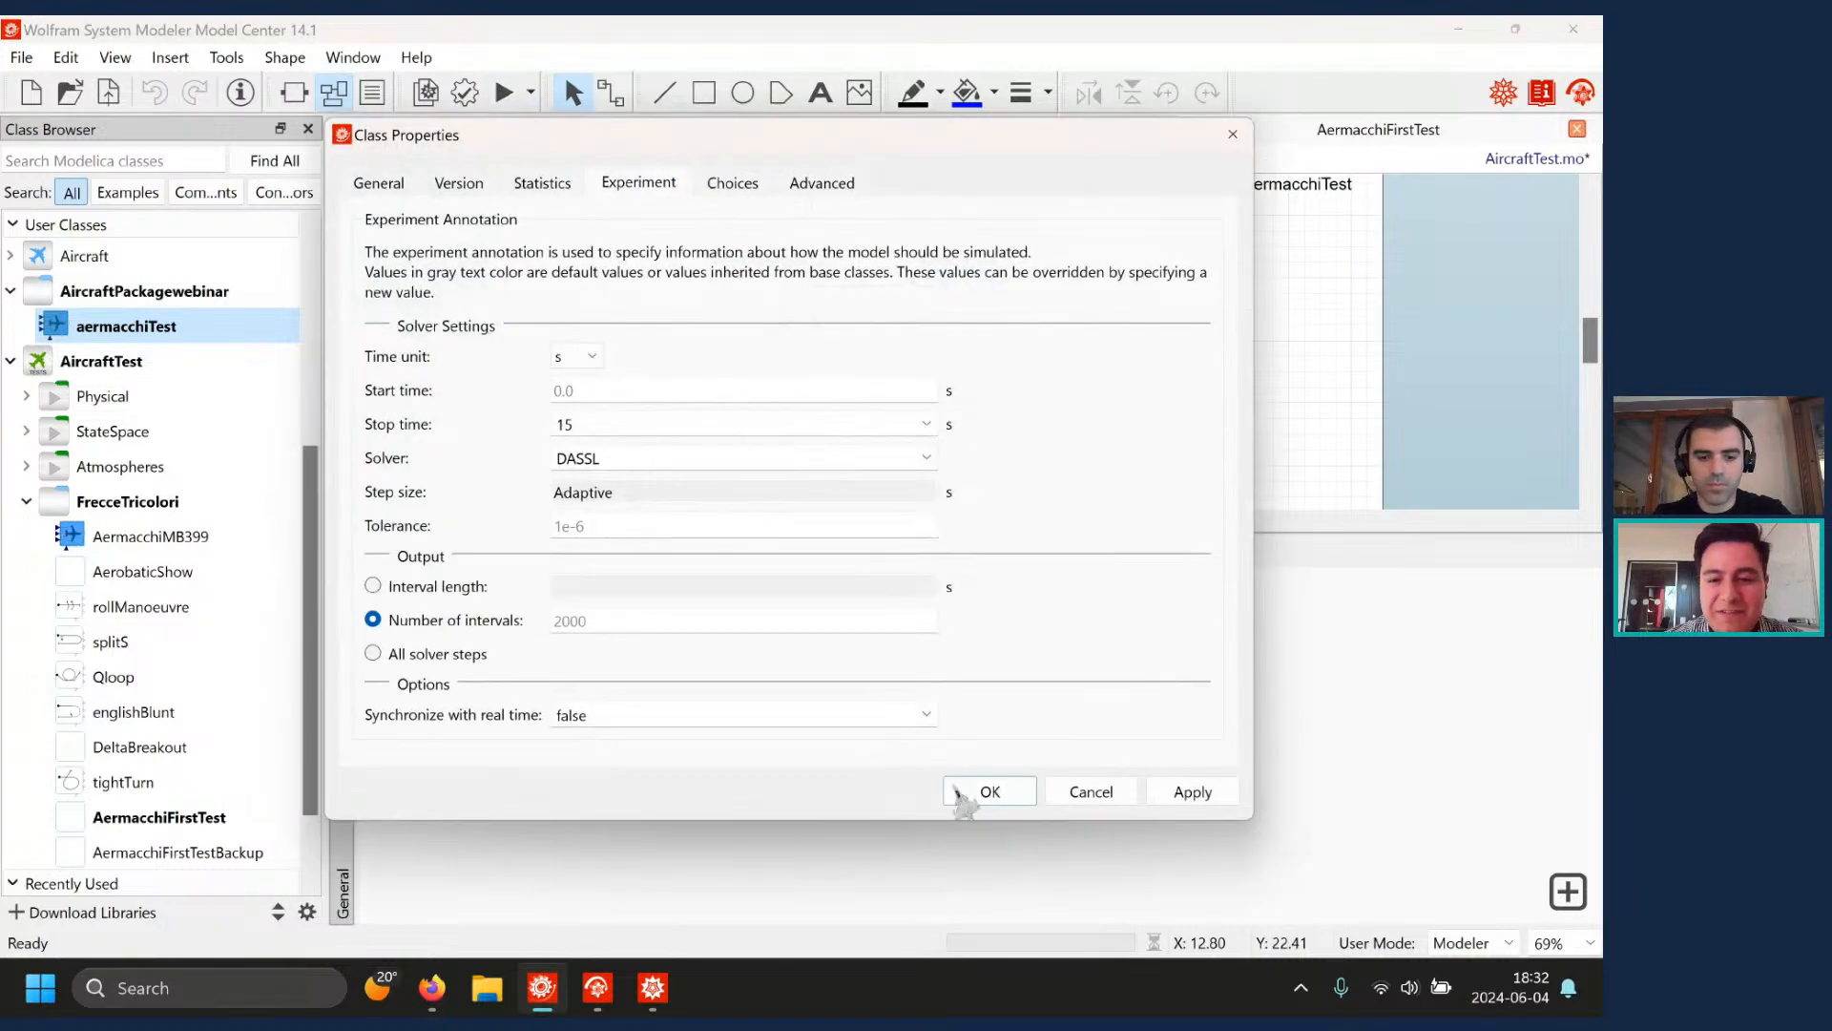
pyautogui.click(985, 794)
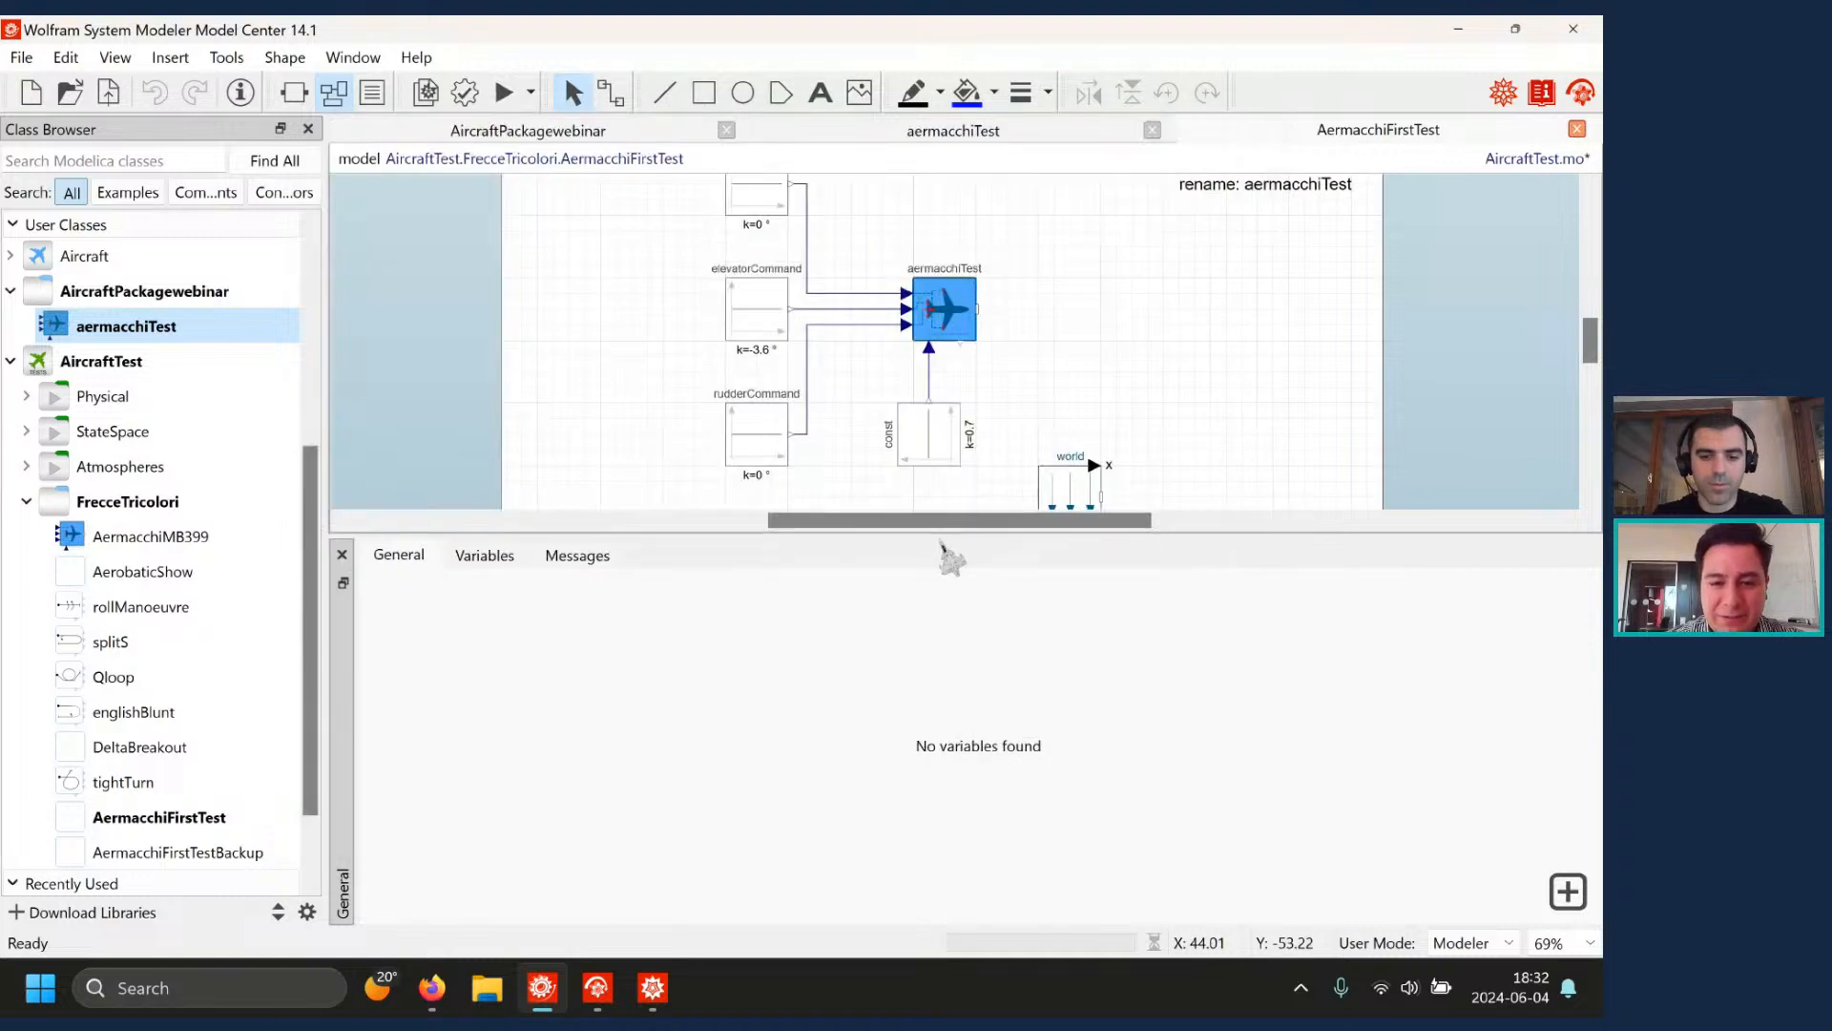
pyautogui.moveTo(933, 532); pyautogui.dragTo(933, 681)
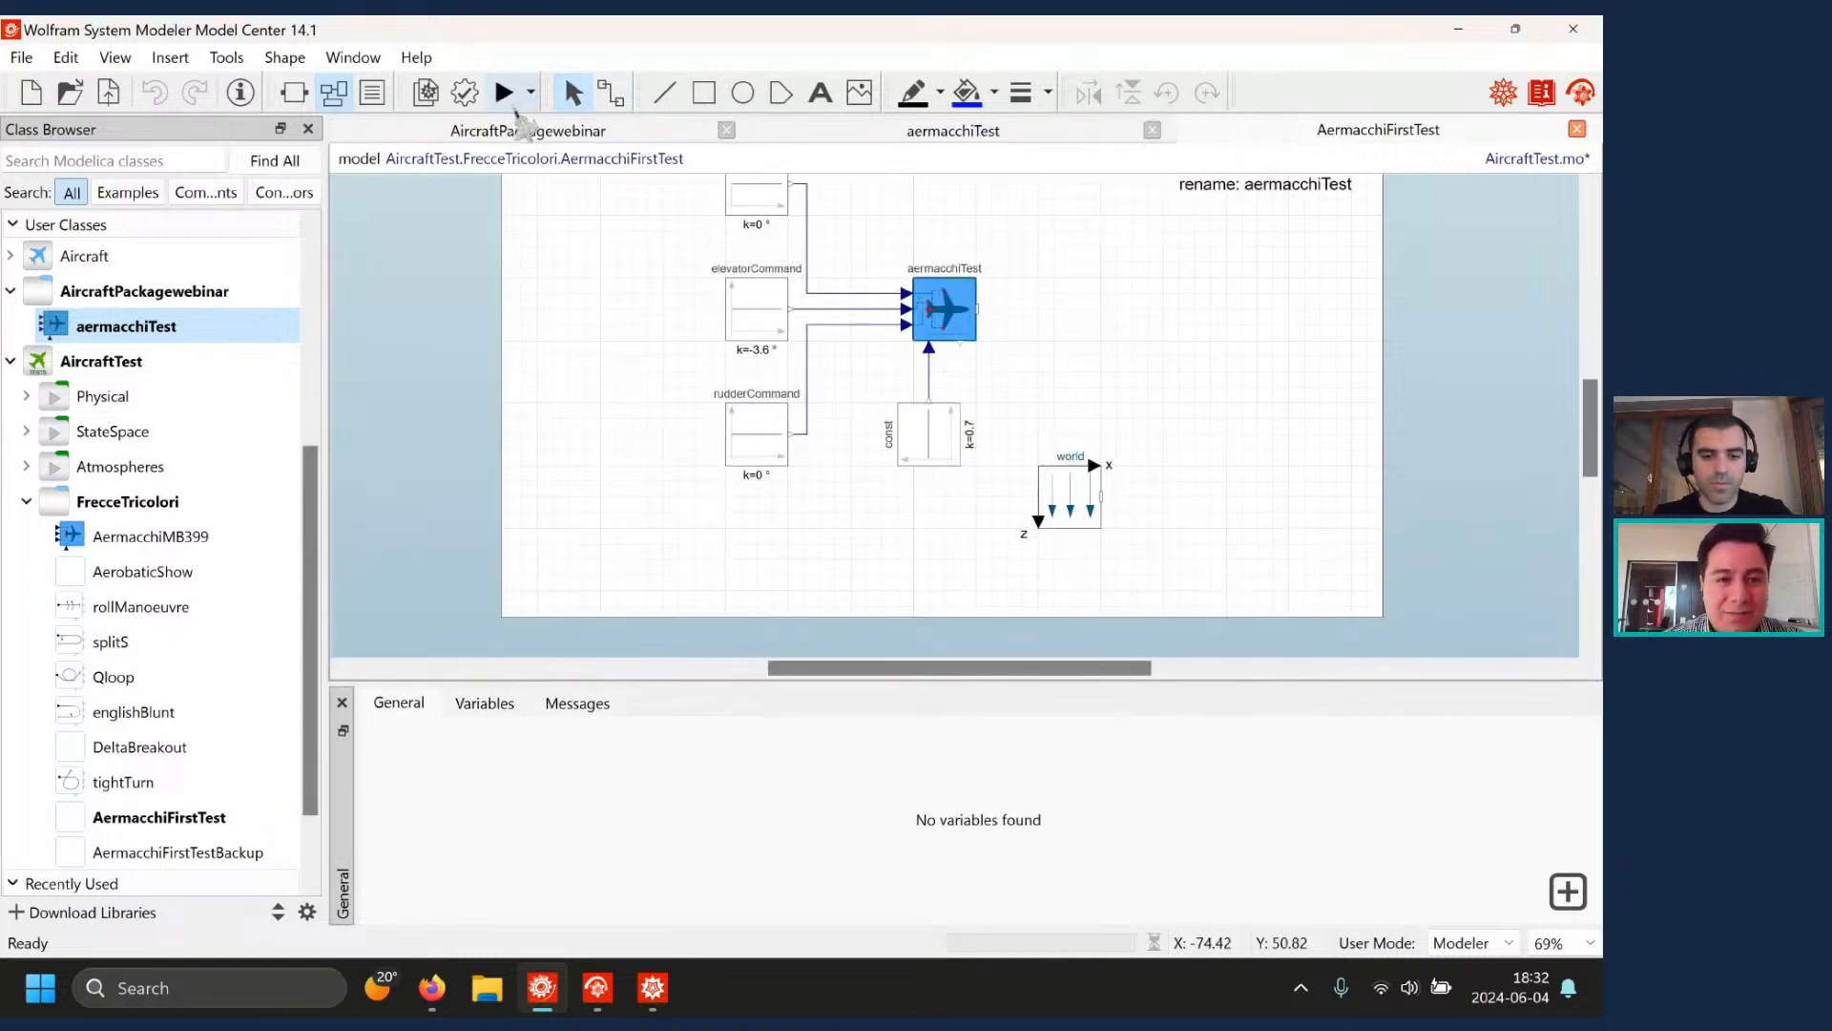
pyautogui.click(512, 110)
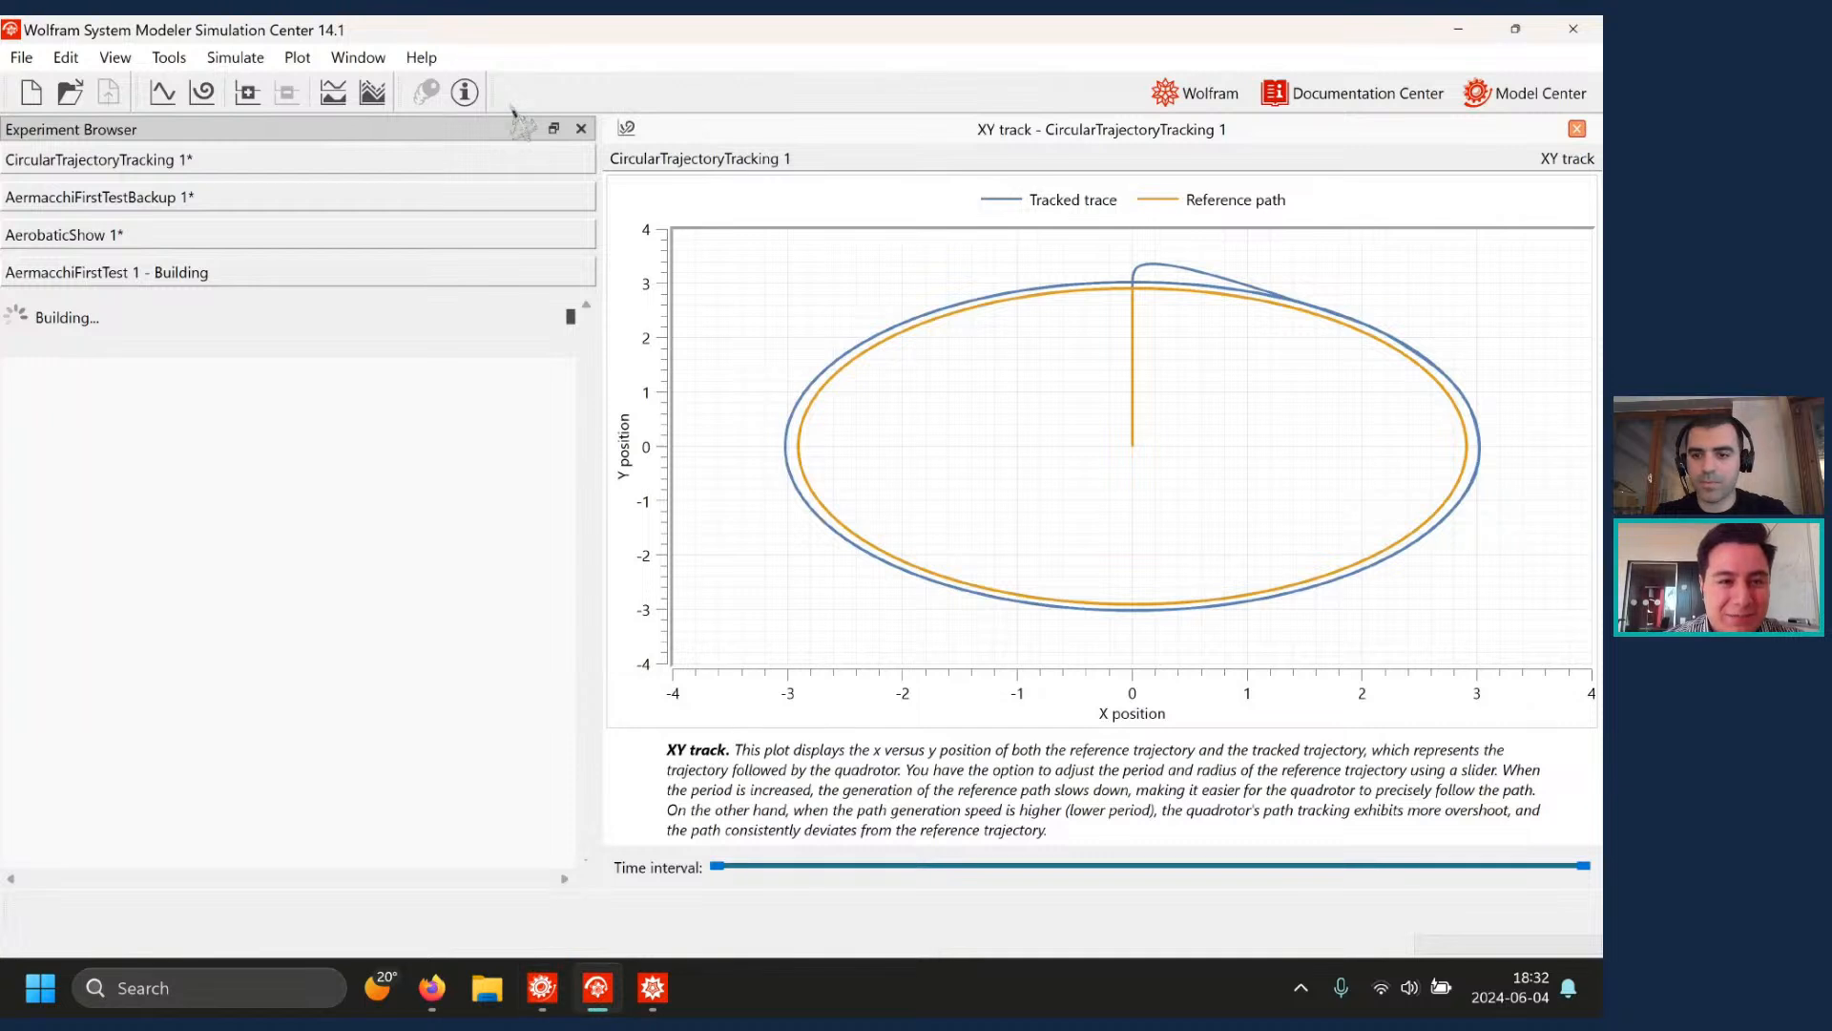
# - Return to Model Center to view the connected aircraft diagram during the build, and dismiss the Windows Update notification
pyautogui.moveTo(542, 988)
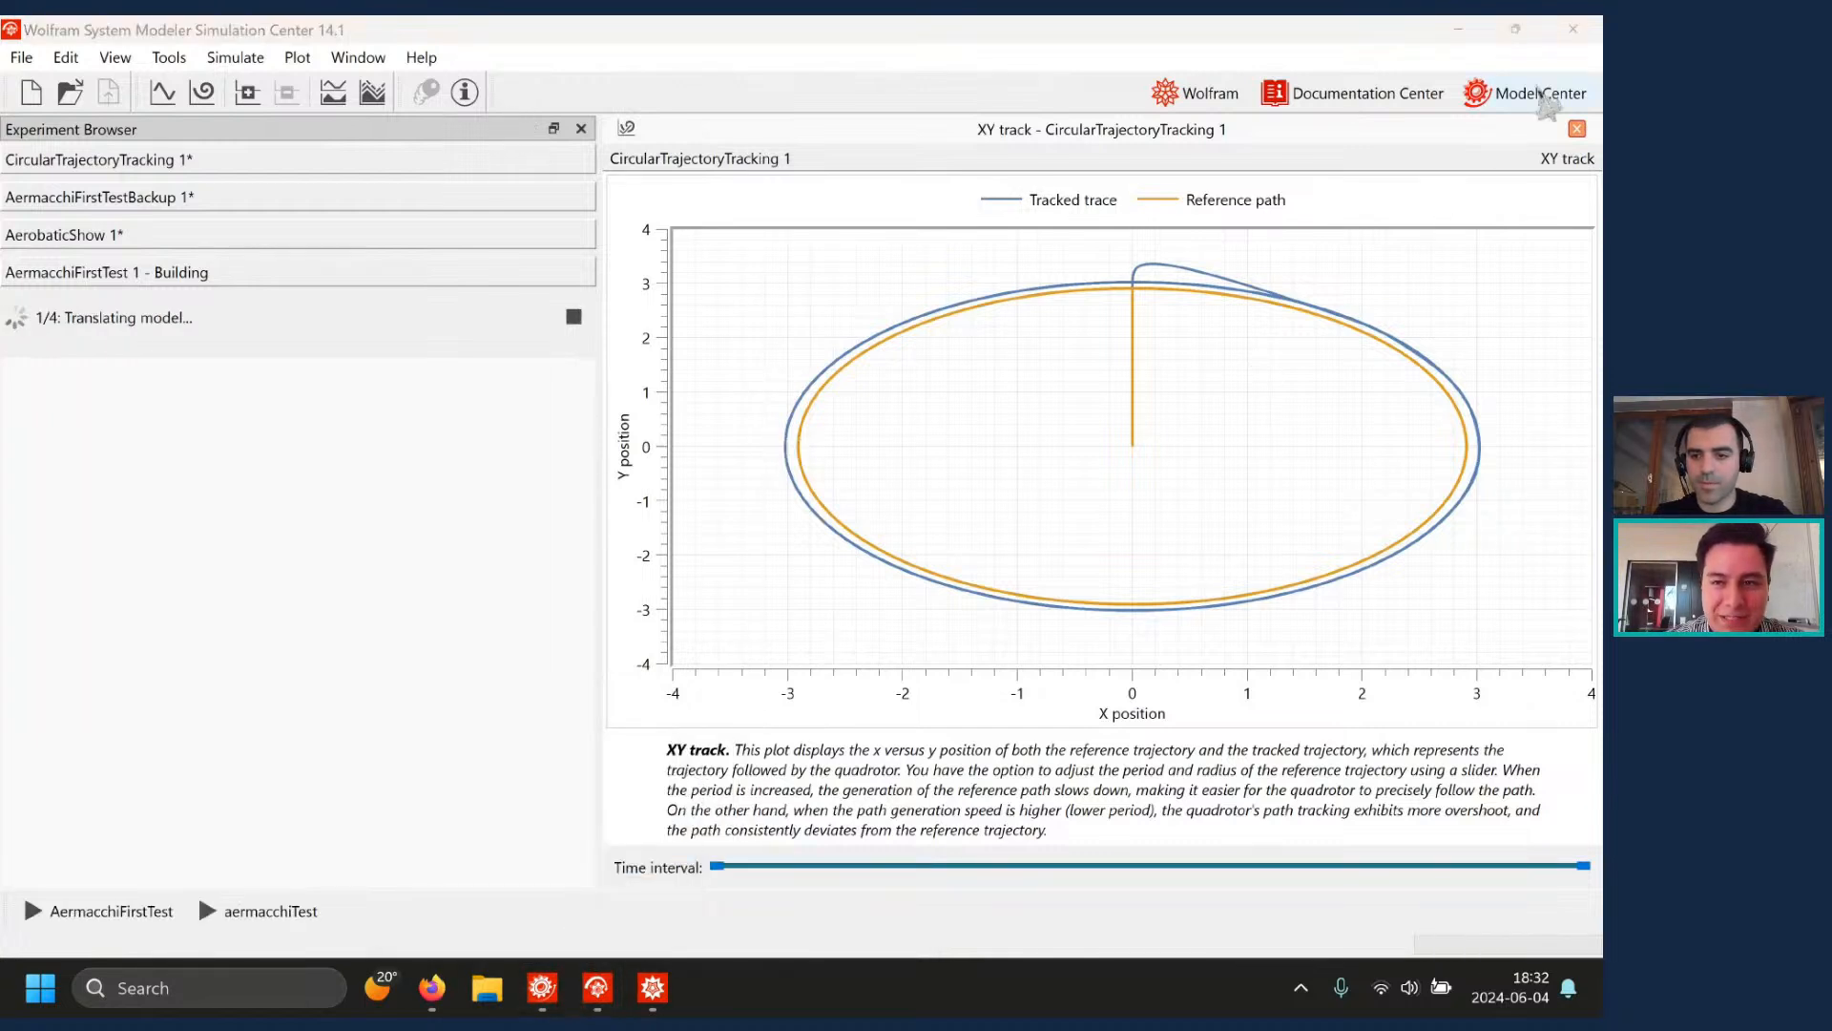
pyautogui.click(1546, 95)
pyautogui.scroll(1, 846, 295)
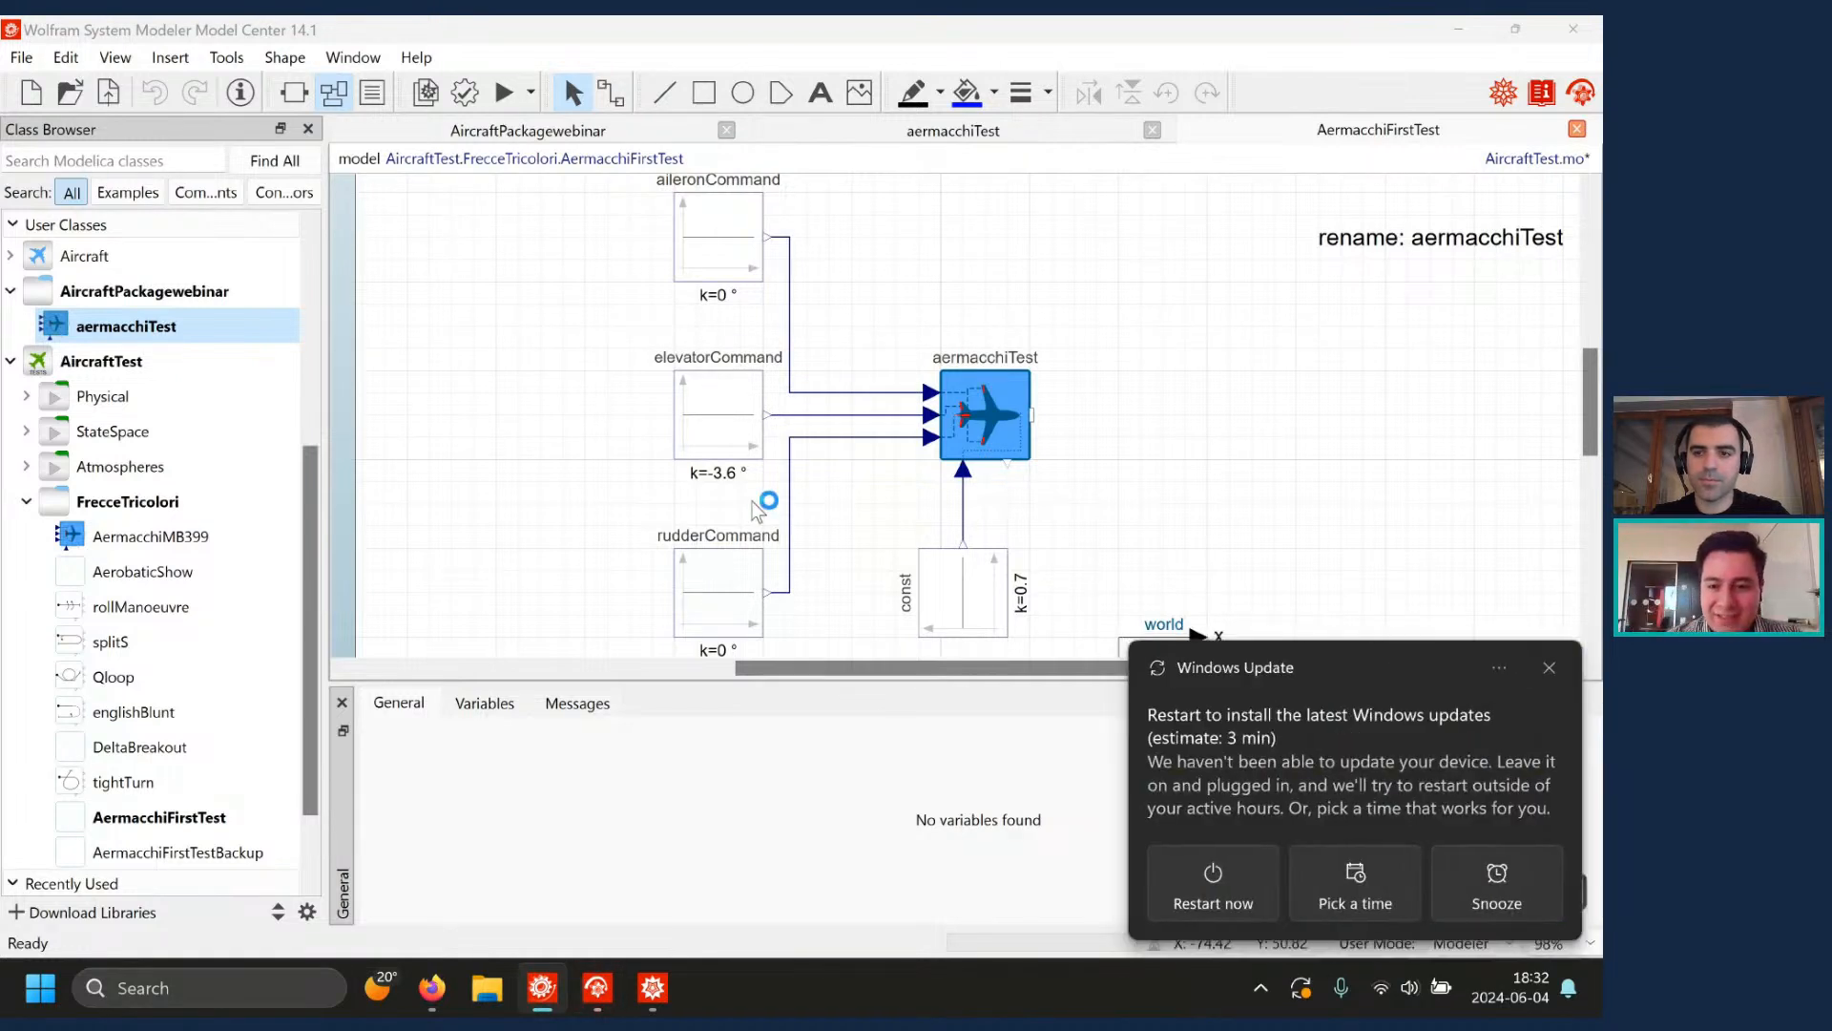
pyautogui.click(1553, 669)
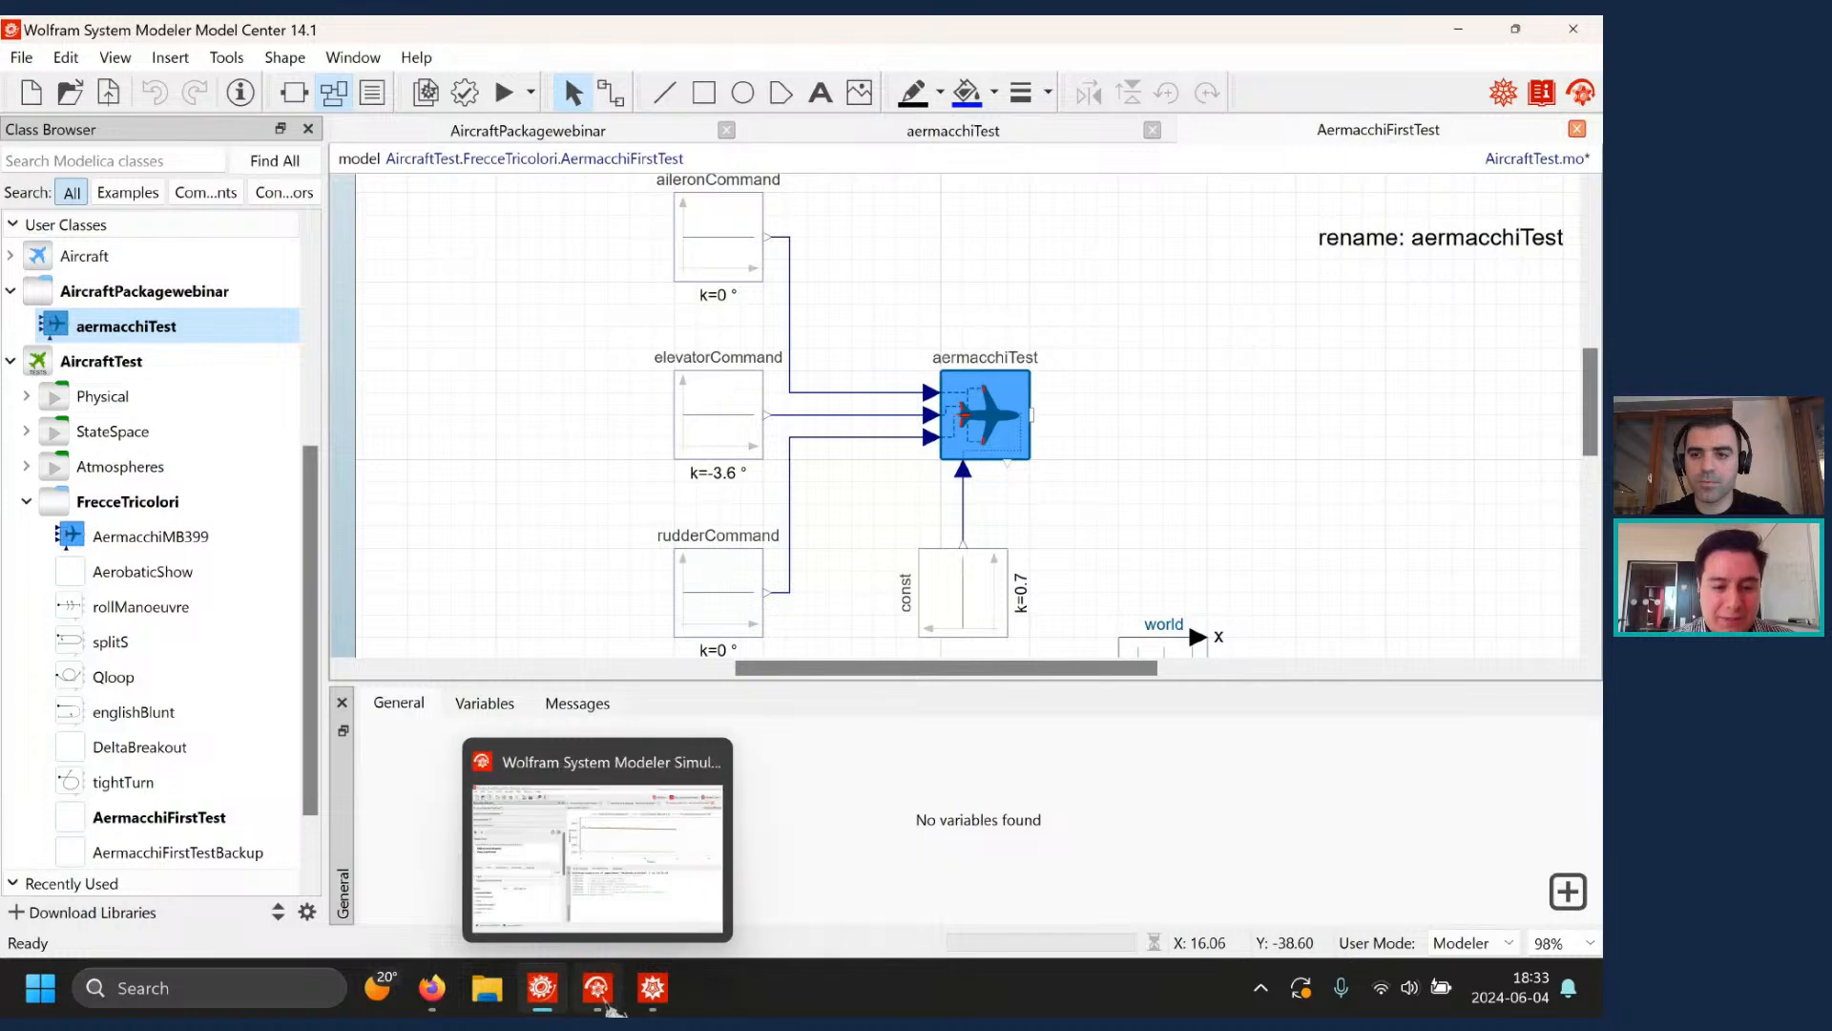
# - Switch to Simulation Center, show the Altitude and Airspeed plot for AermacchiFirstTest, and close the simulation log
pyautogui.click(634, 895)
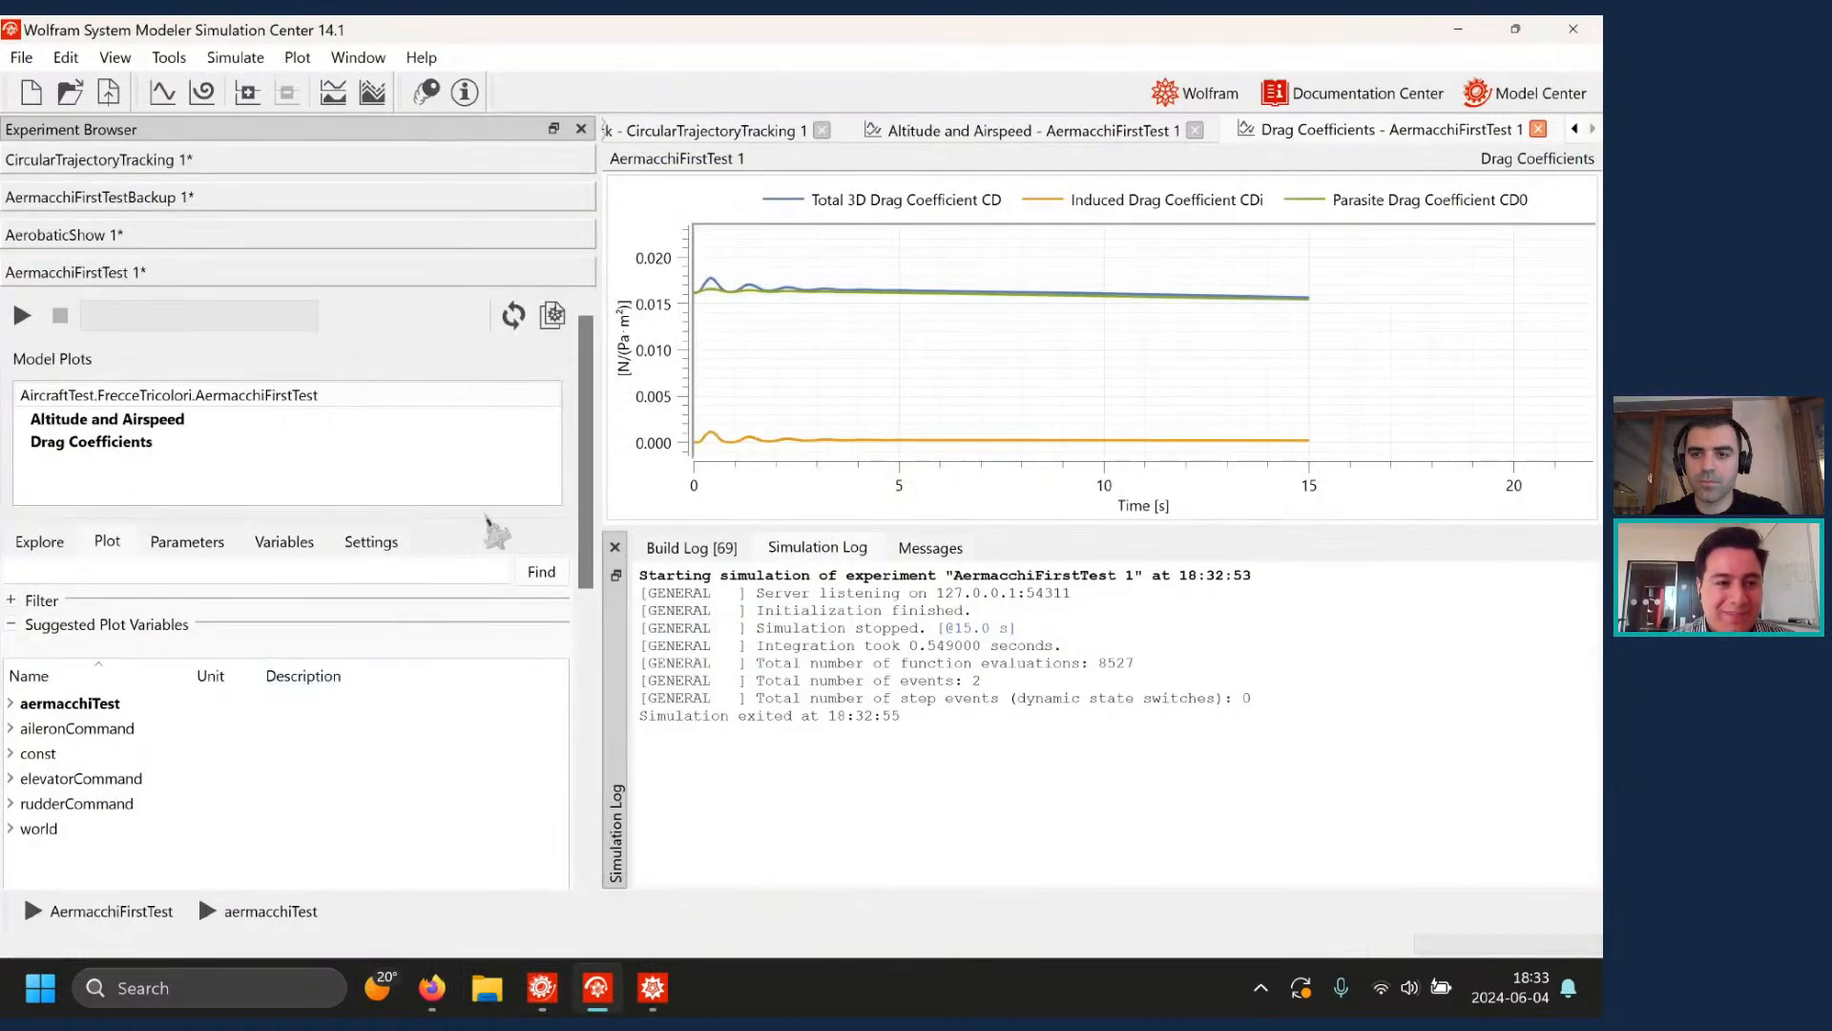
pyautogui.click(373, 428)
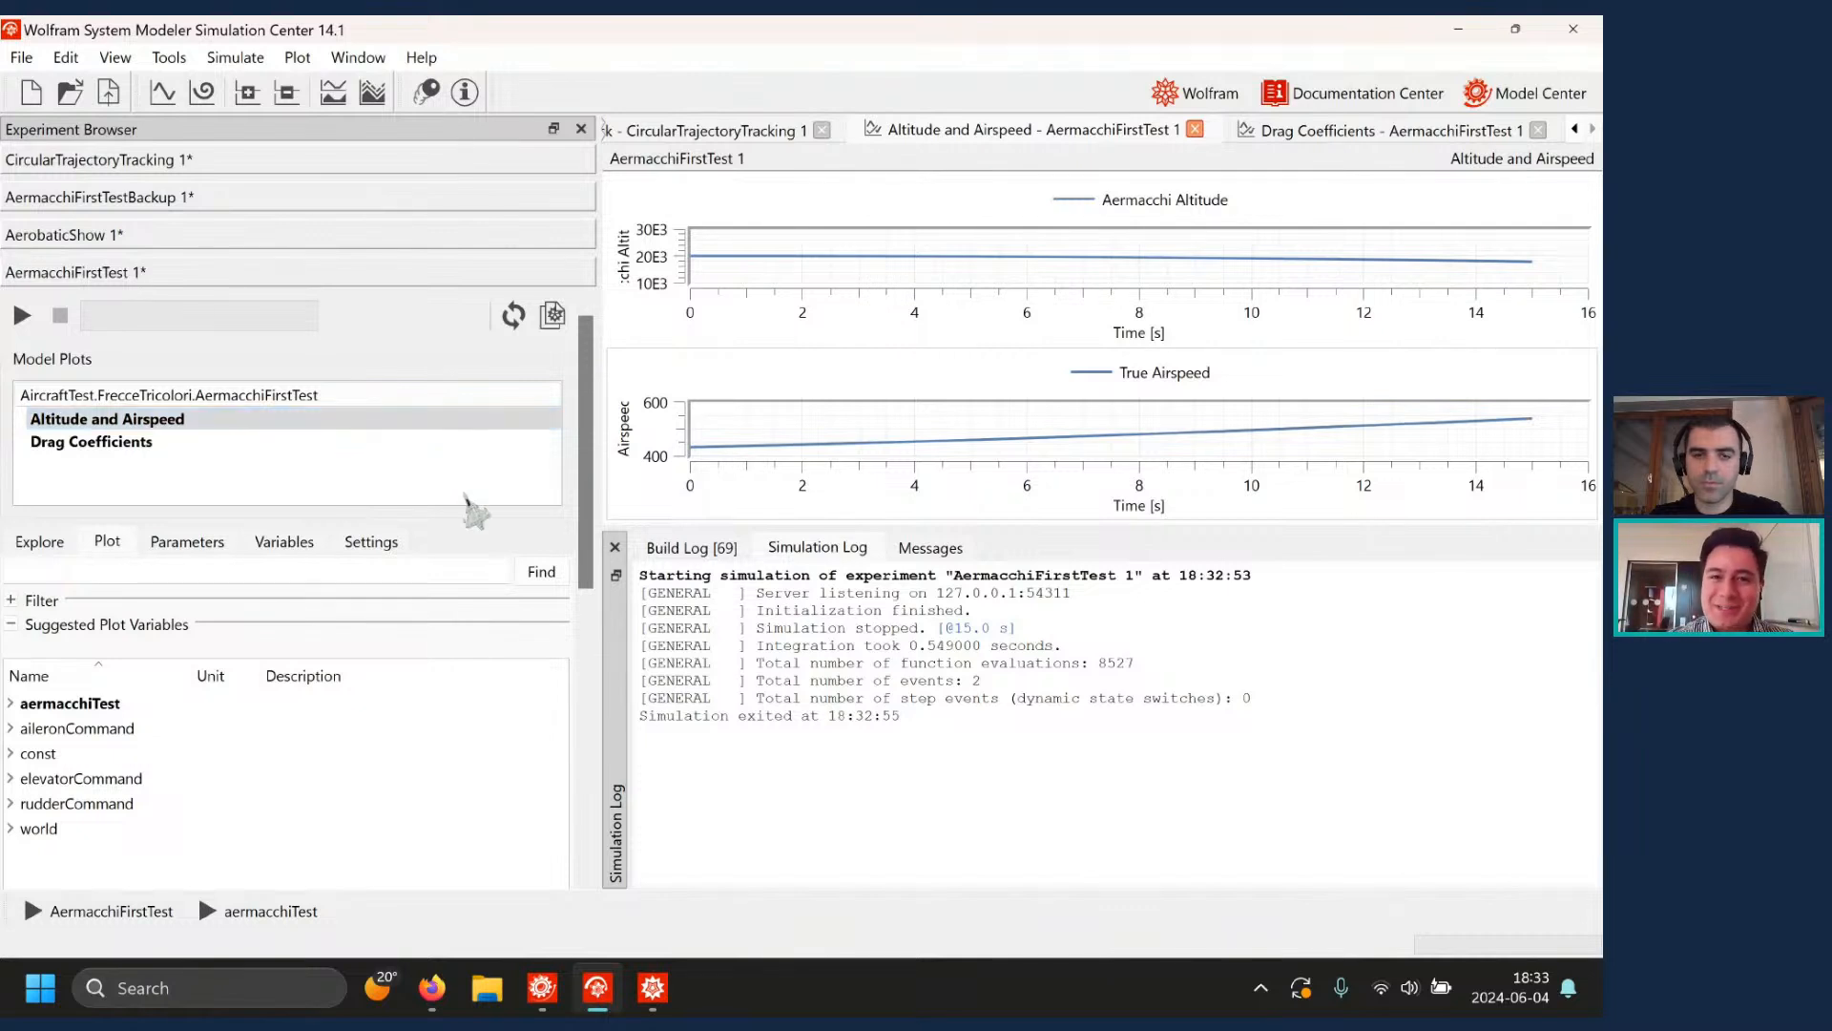
pyautogui.click(615, 547)
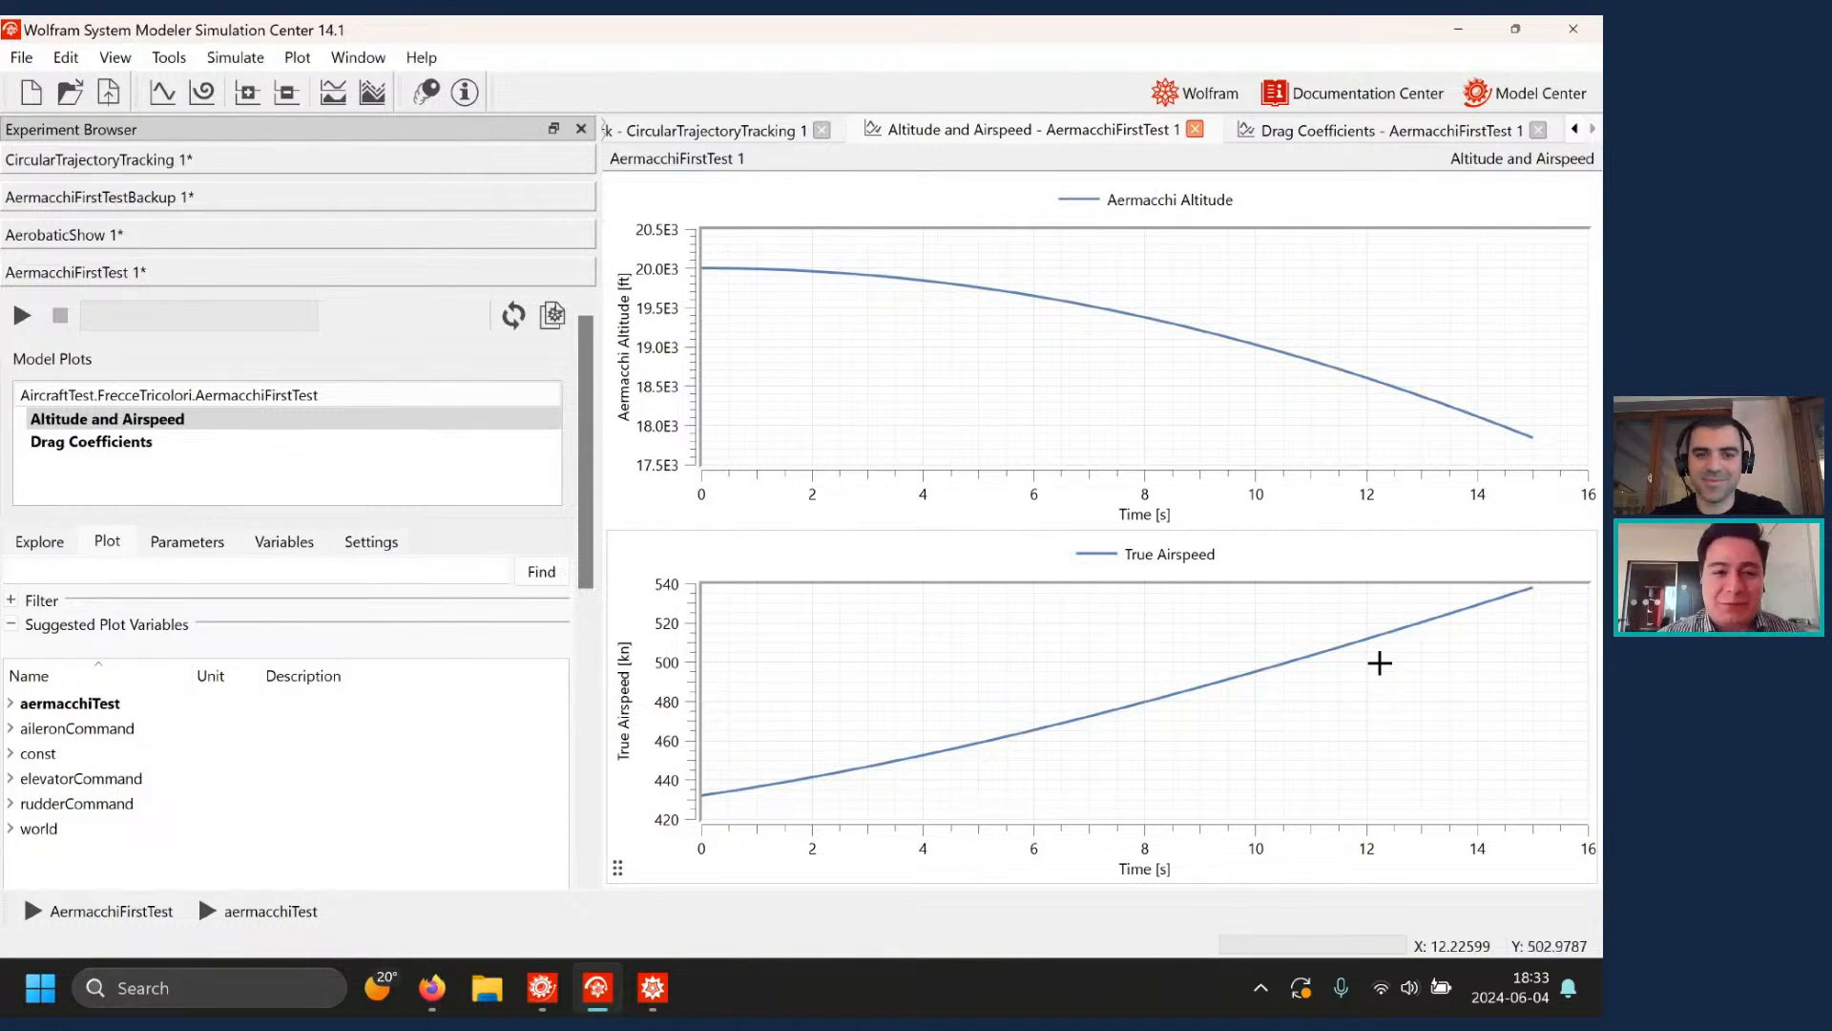
# - Open the animation of the AermacchiFirstTest experiment and play it at a time scale of 2
pyautogui.click(425, 92)
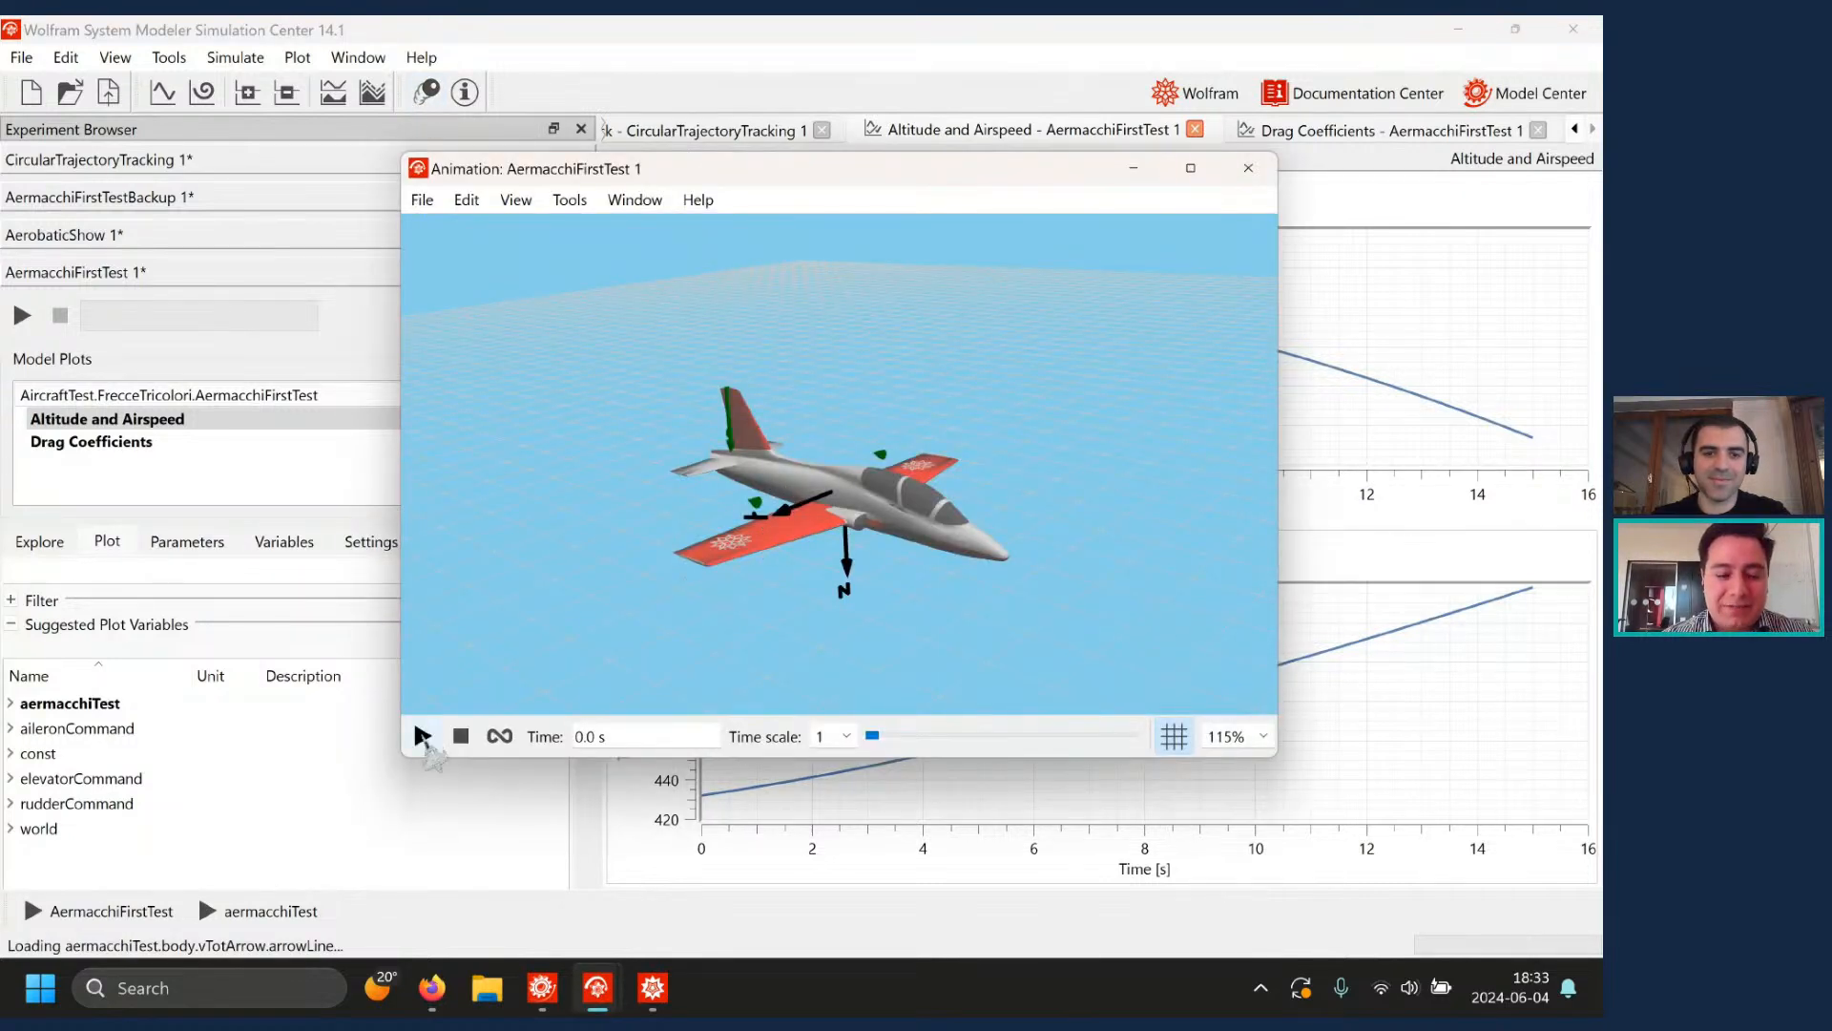
pyautogui.click(847, 736)
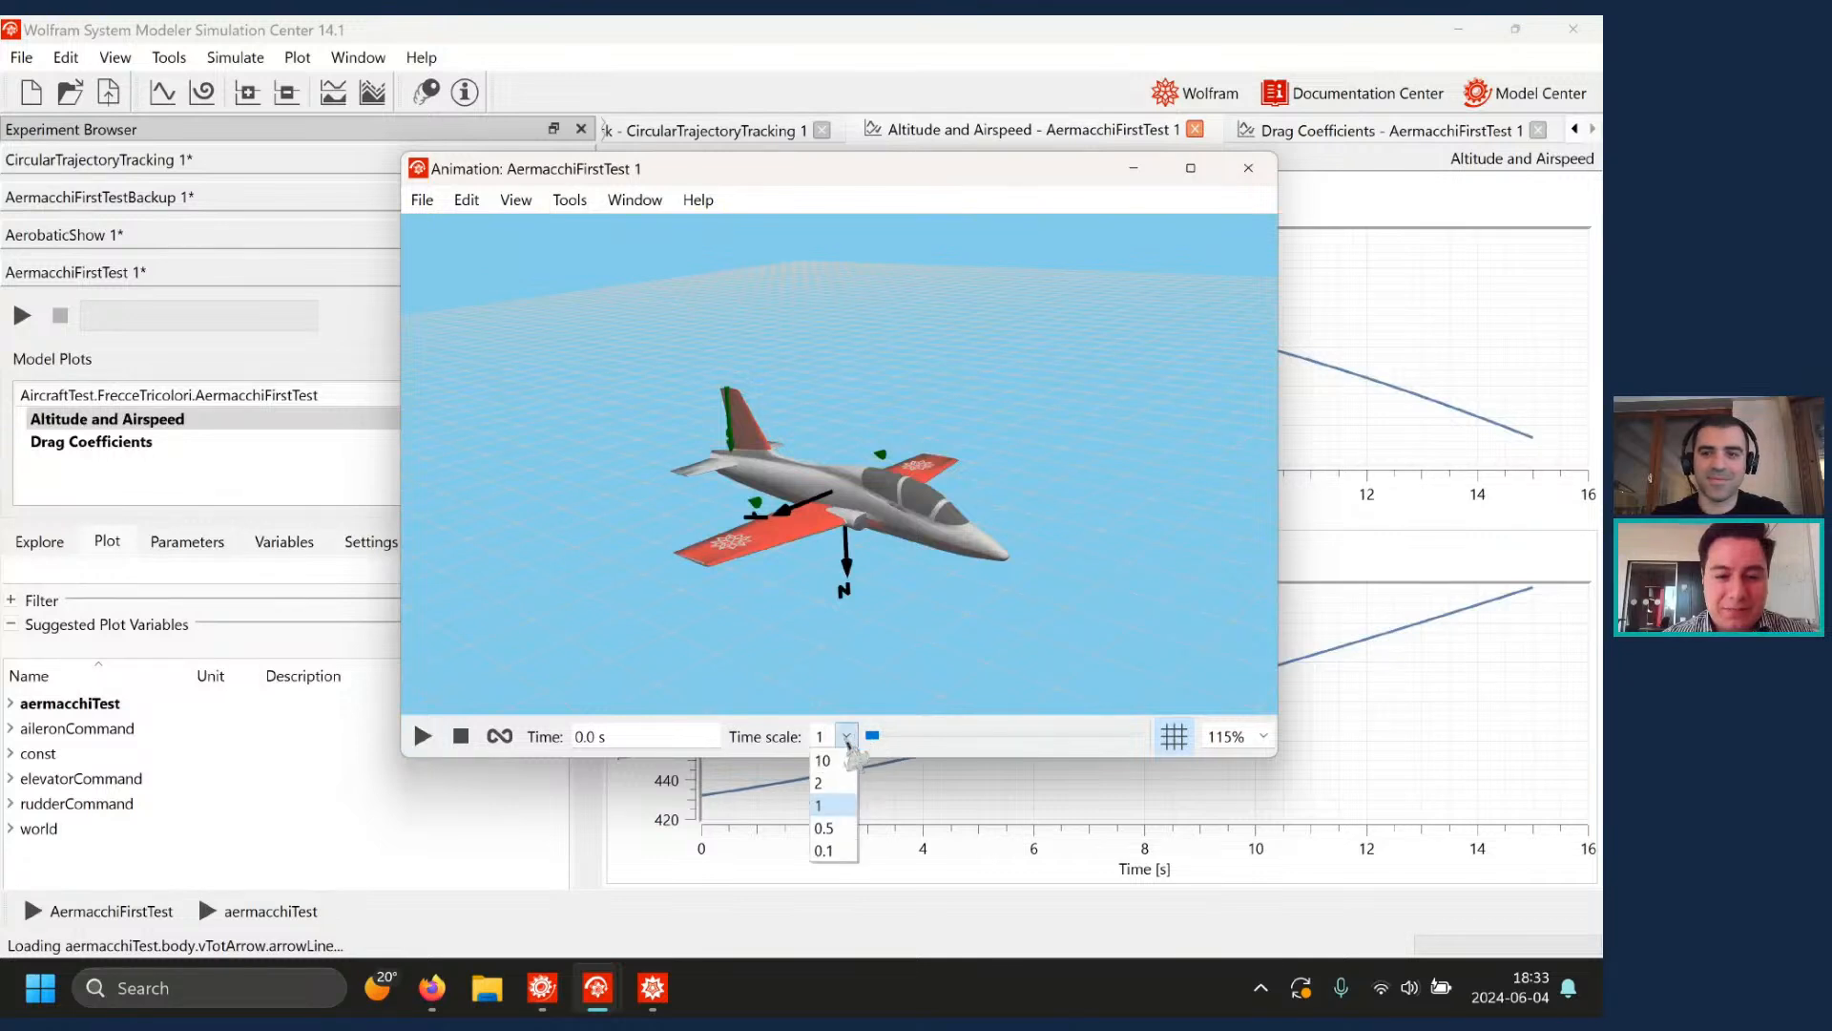
pyautogui.click(828, 782)
pyautogui.click(423, 736)
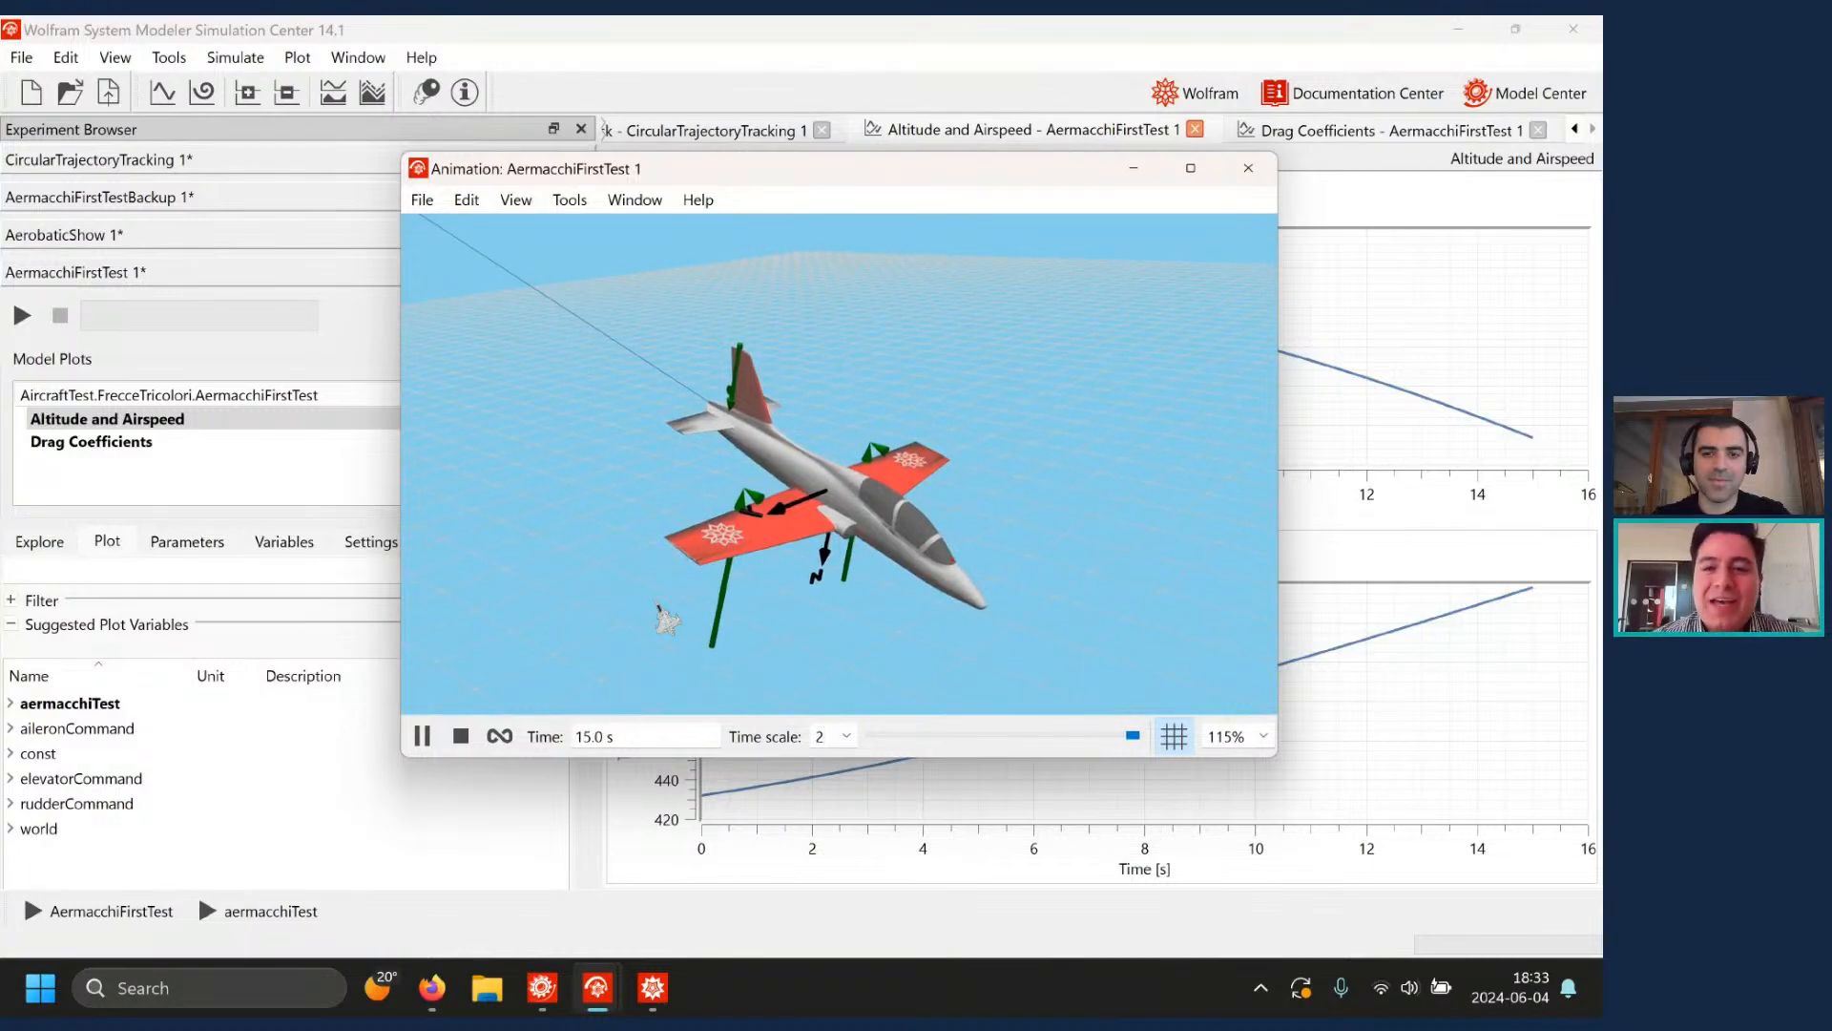
# - Close the AermacchiFirstTest animation and show the Drag Coefficients plot
pyautogui.click(1248, 168)
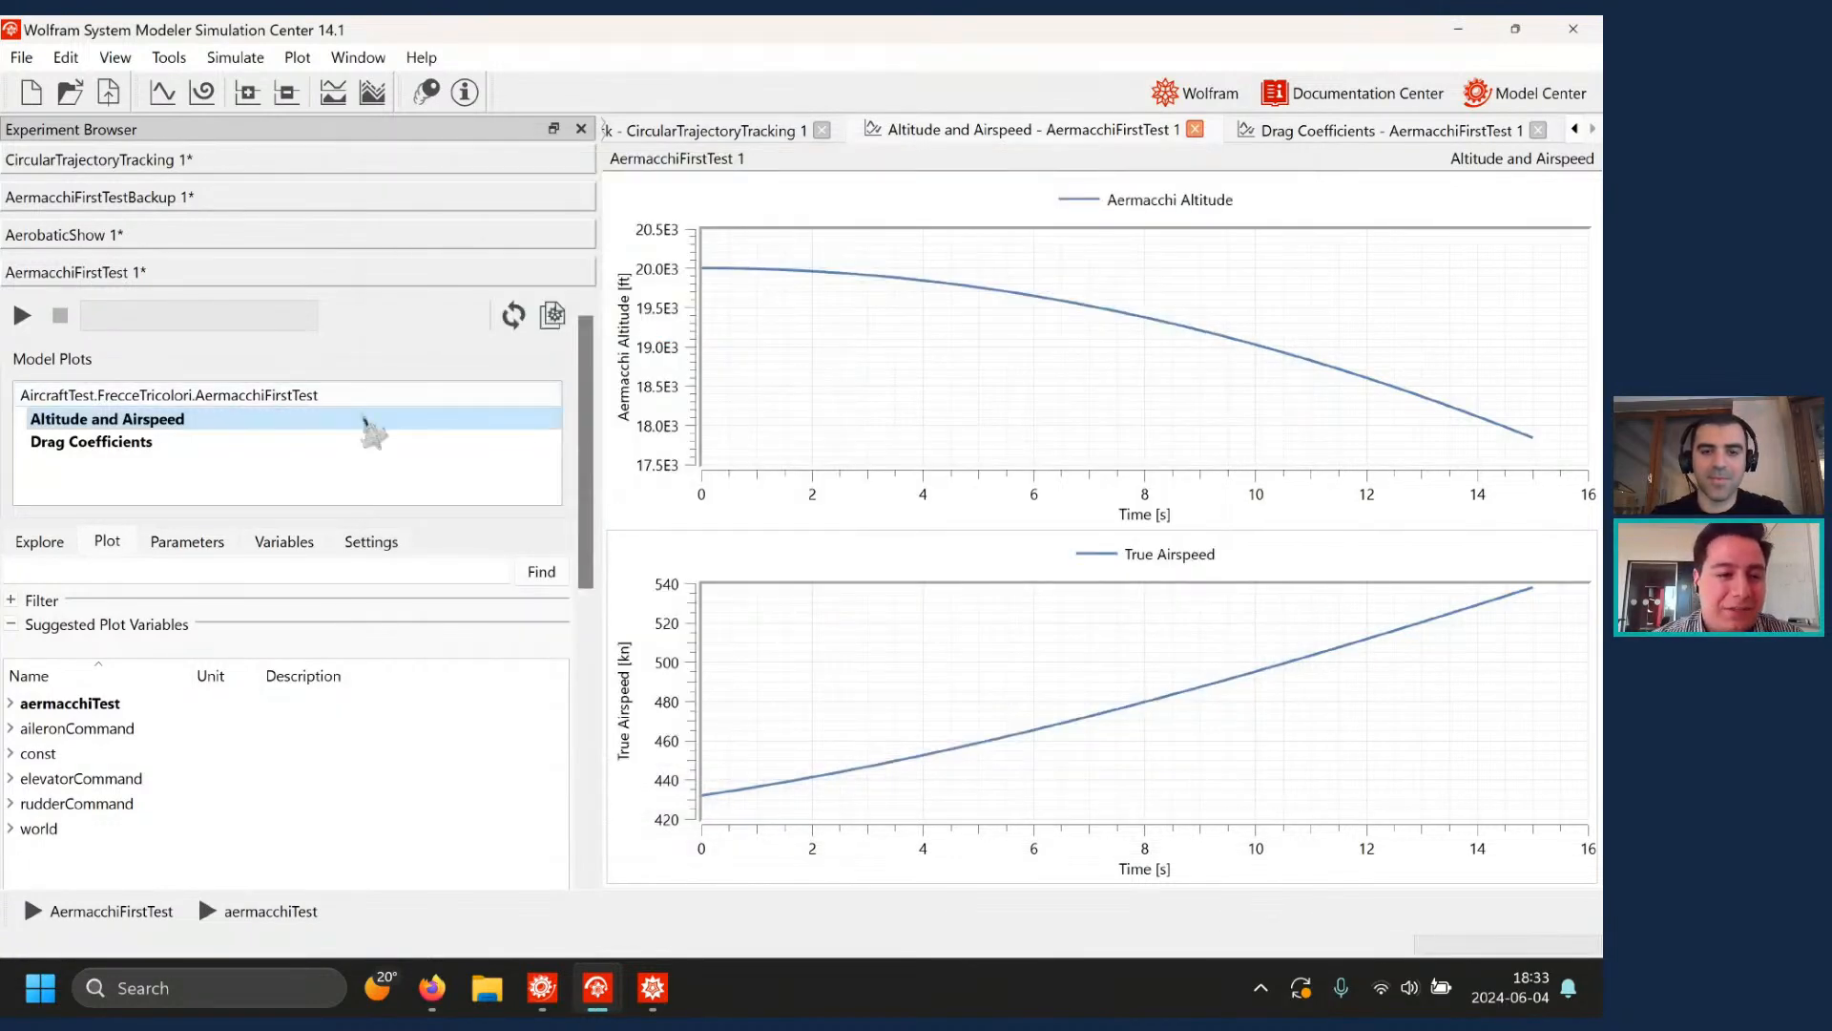
pyautogui.doubleClick(278, 442)
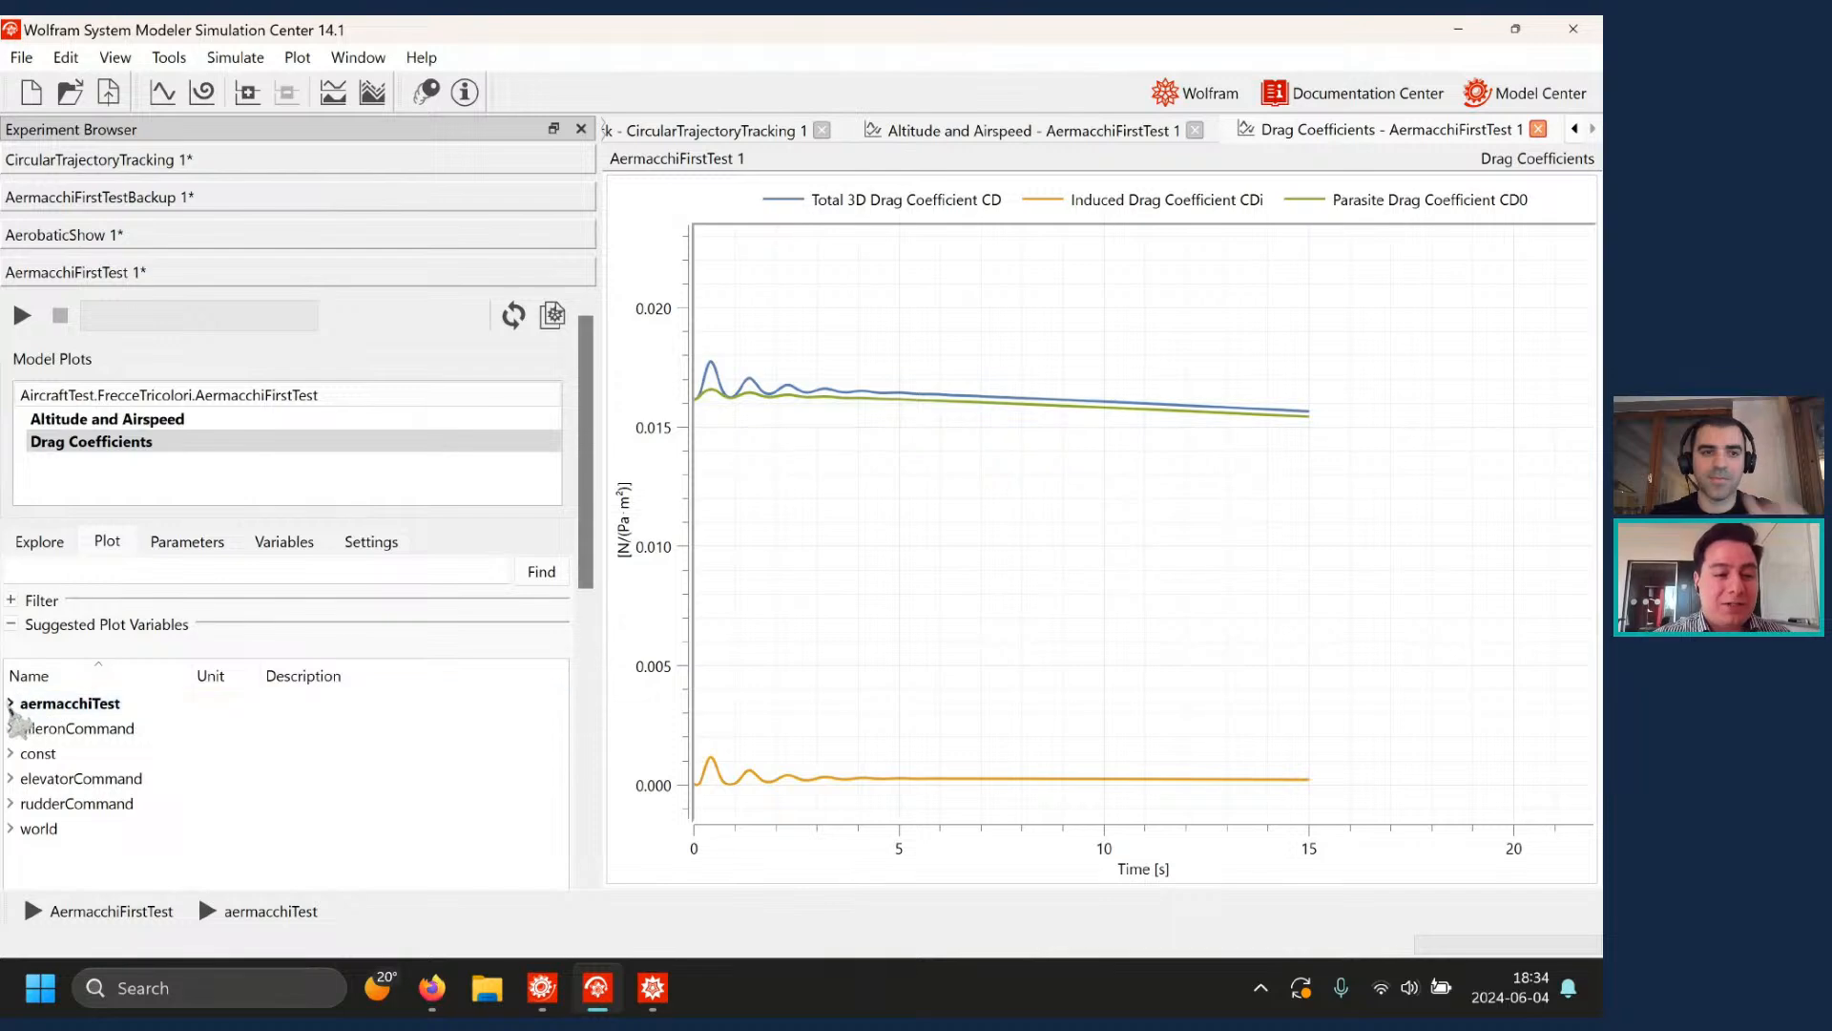
# - Expand aermacchiTest in the AermacchiFirstTest plot variables and browse its full list of variables
pyautogui.click(10, 703)
pyautogui.scroll(-1, 123, 763)
pyautogui.scroll(-8, 134, 781)
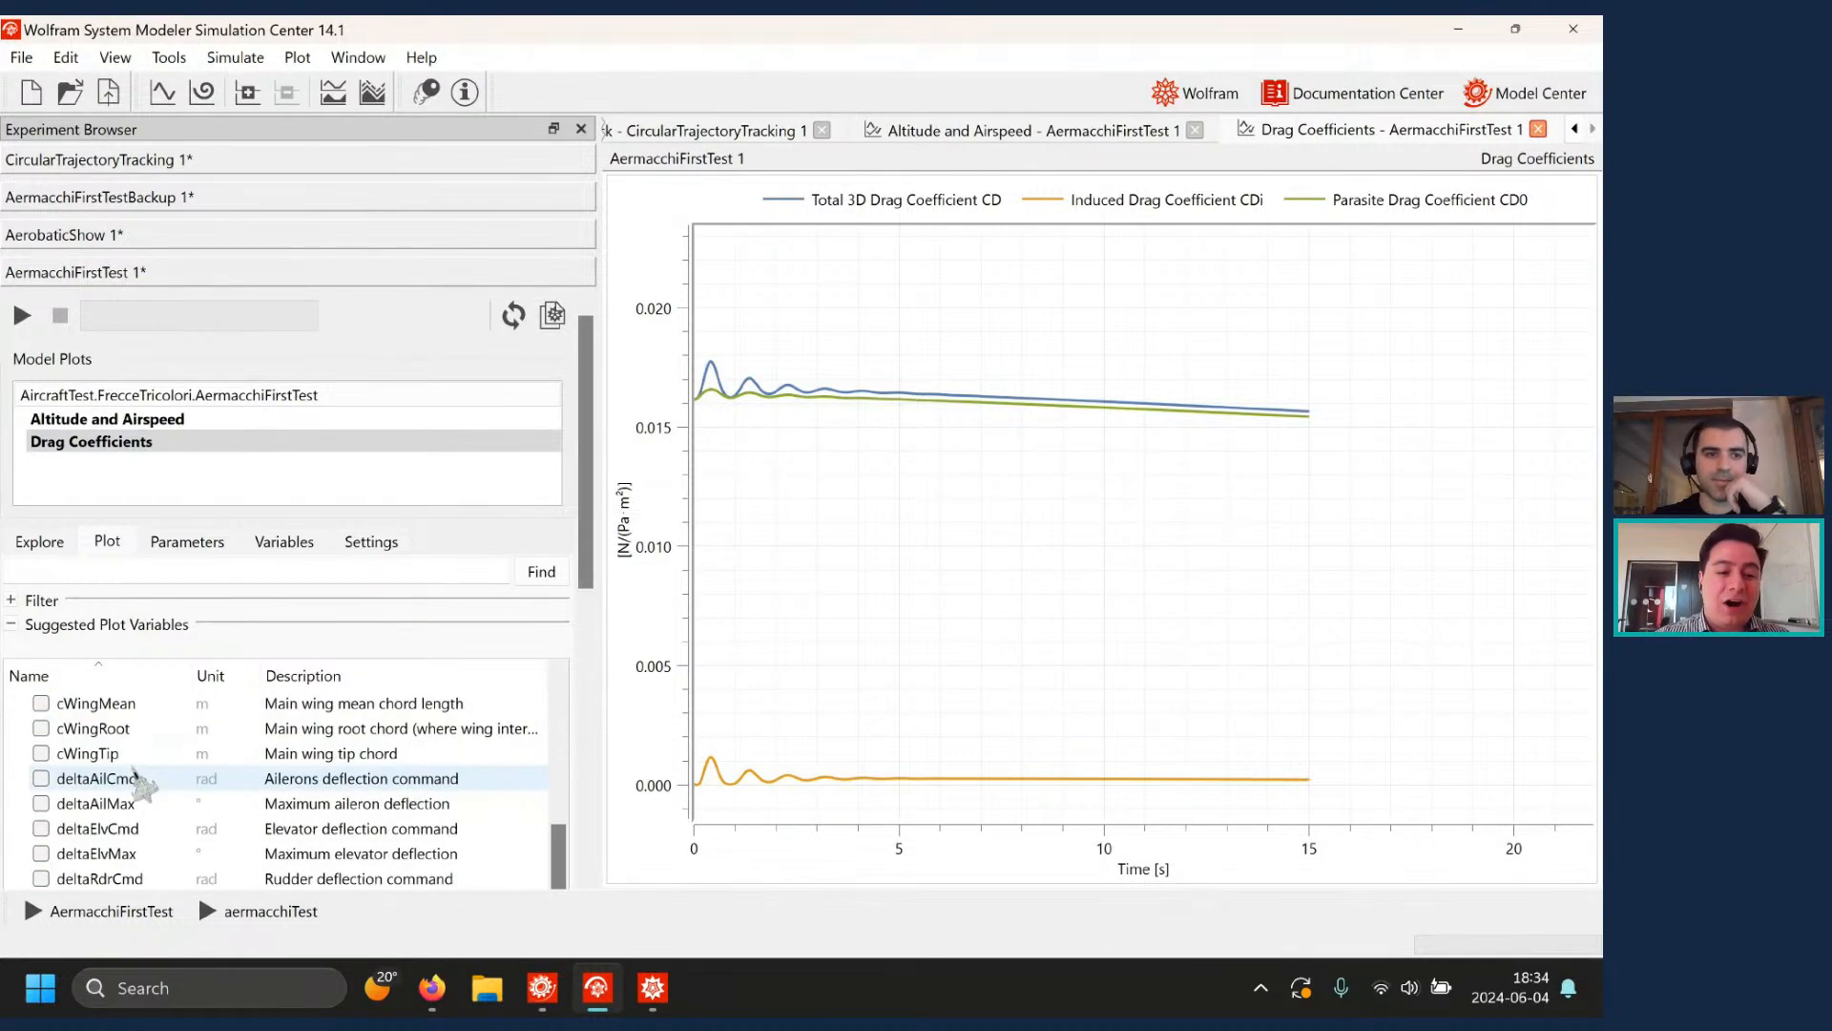
pyautogui.scroll(-10, 143, 785)
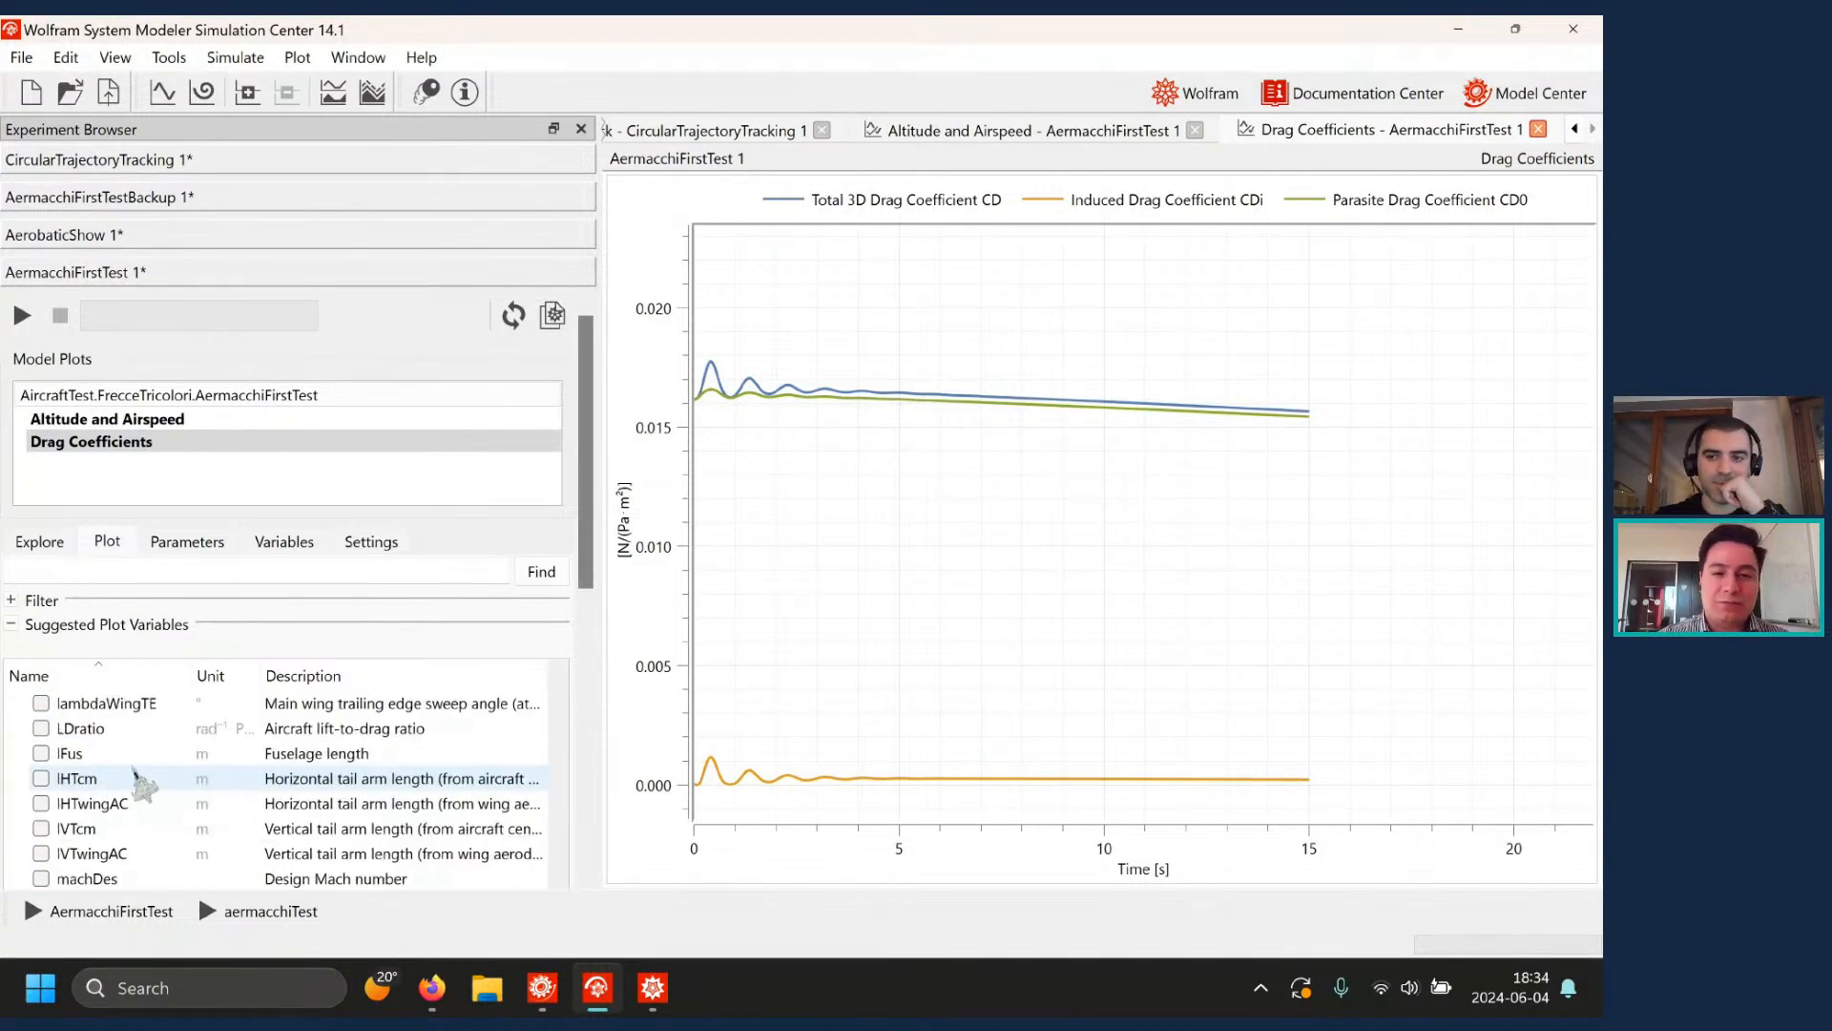
pyautogui.scroll(-6, 143, 785)
pyautogui.scroll(10, 143, 785)
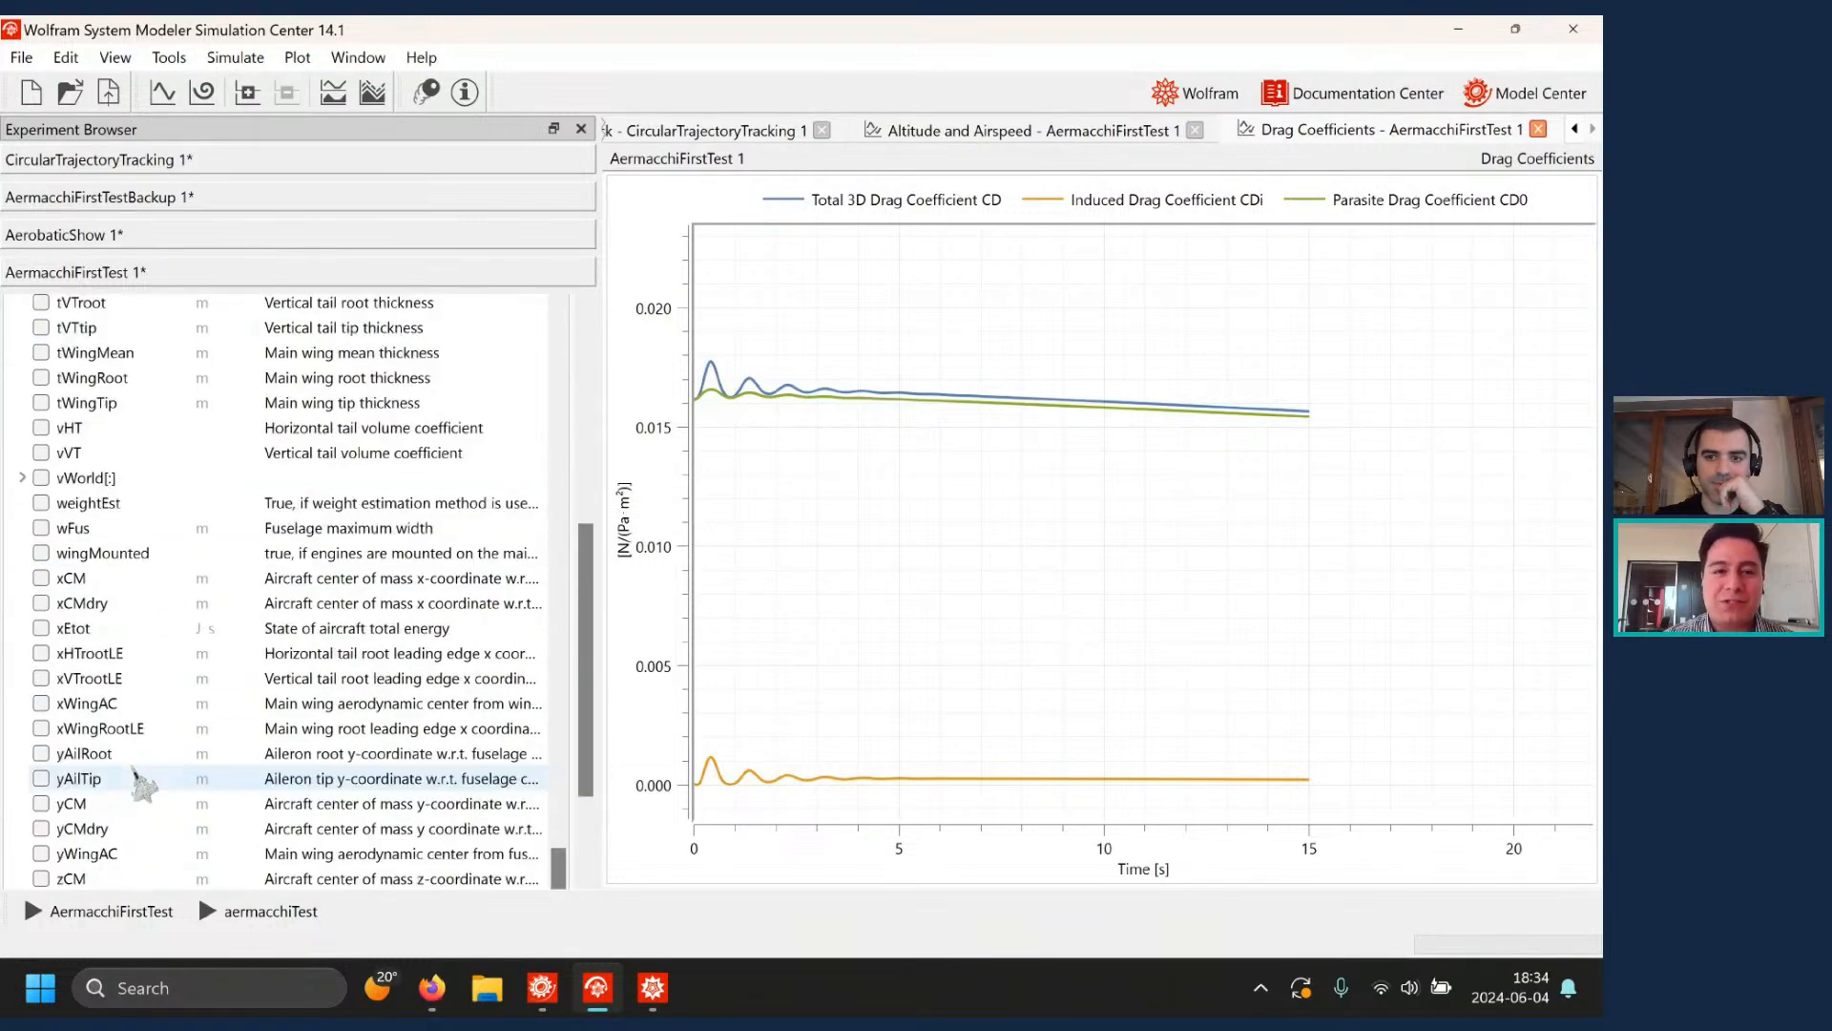
pyautogui.scroll(12, 144, 785)
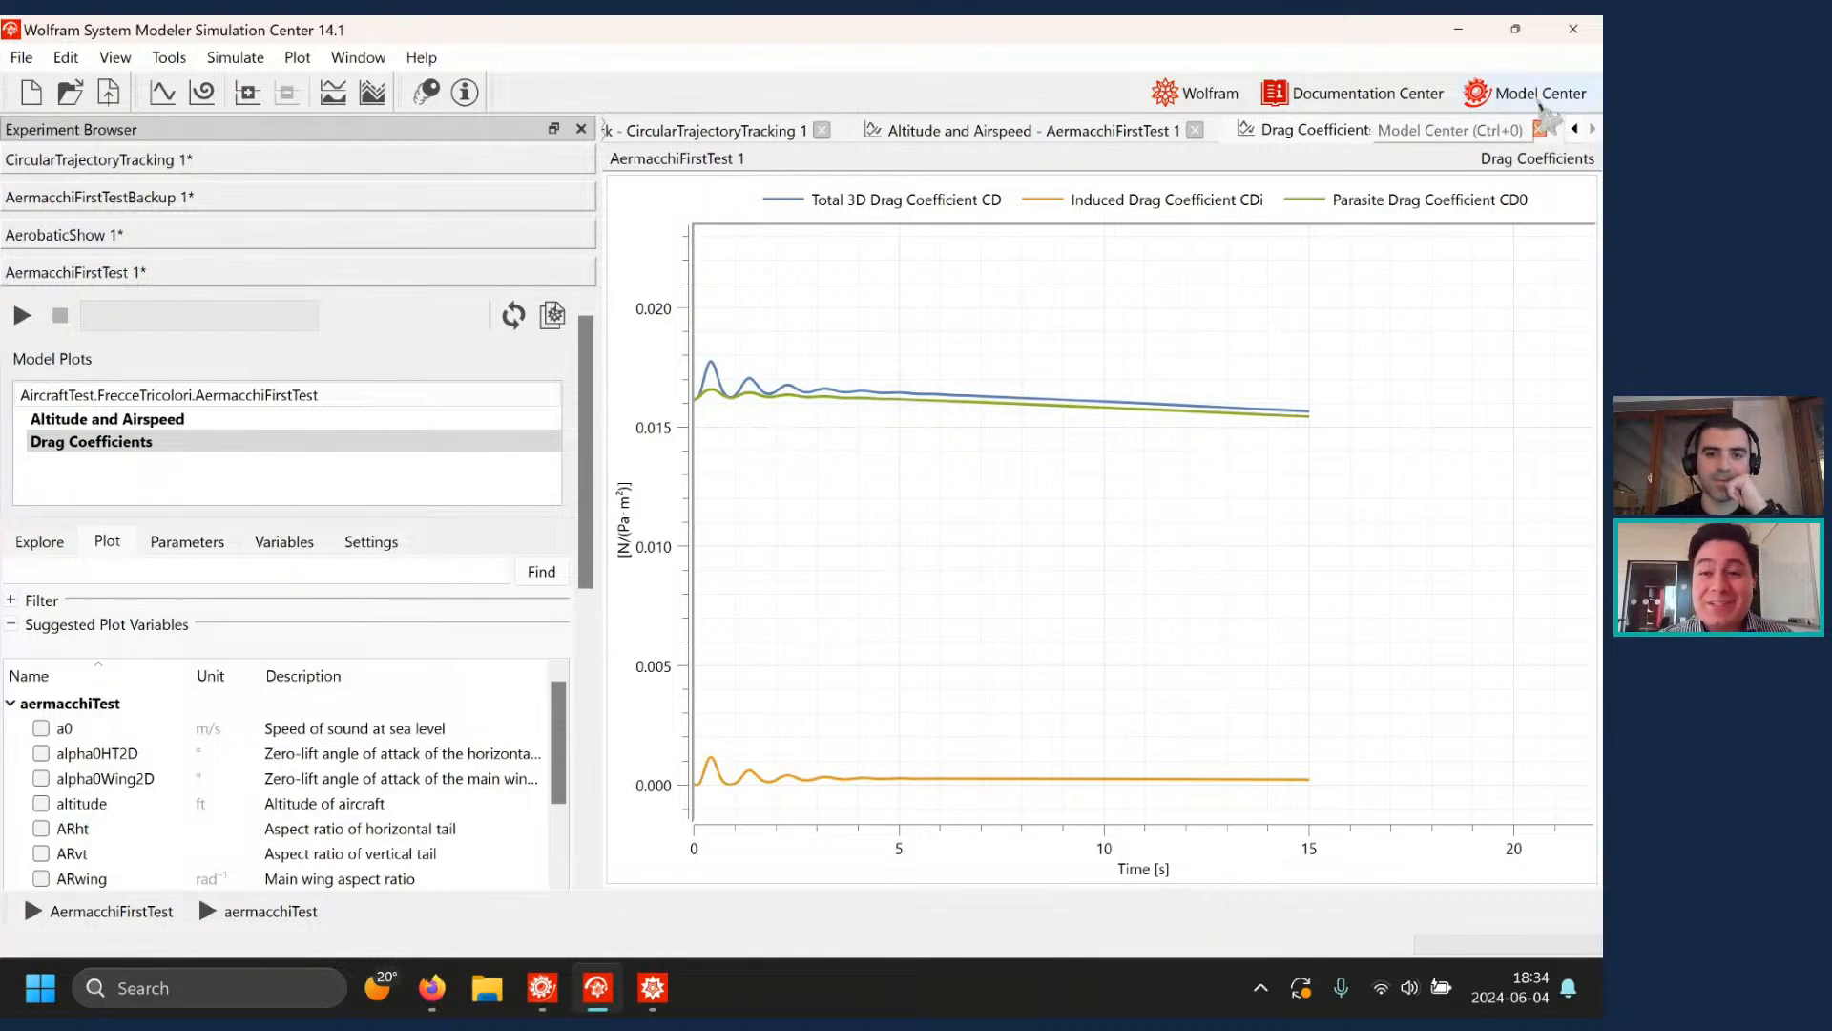
# - Return to Model Center, switch to the Mathematica webinar presentation, and advance to the slide on forces in an airplane in equilibrium
pyautogui.click(1533, 96)
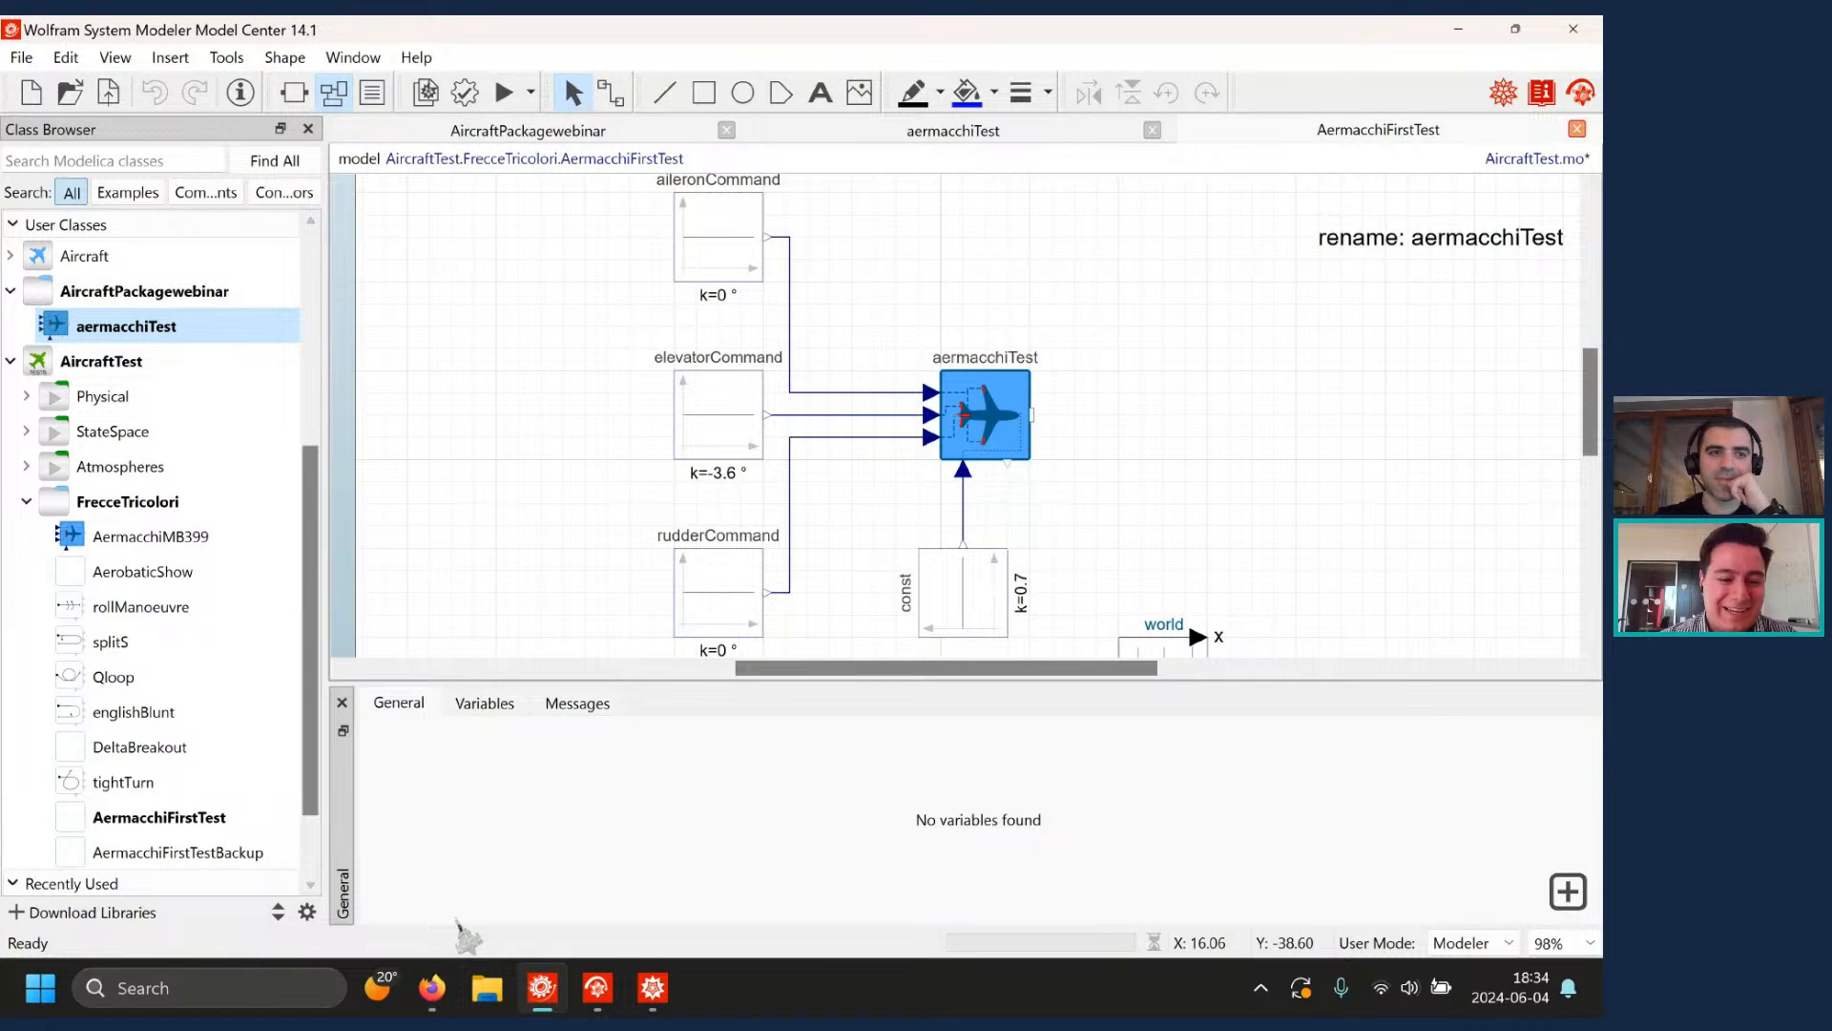
pyautogui.click(653, 988)
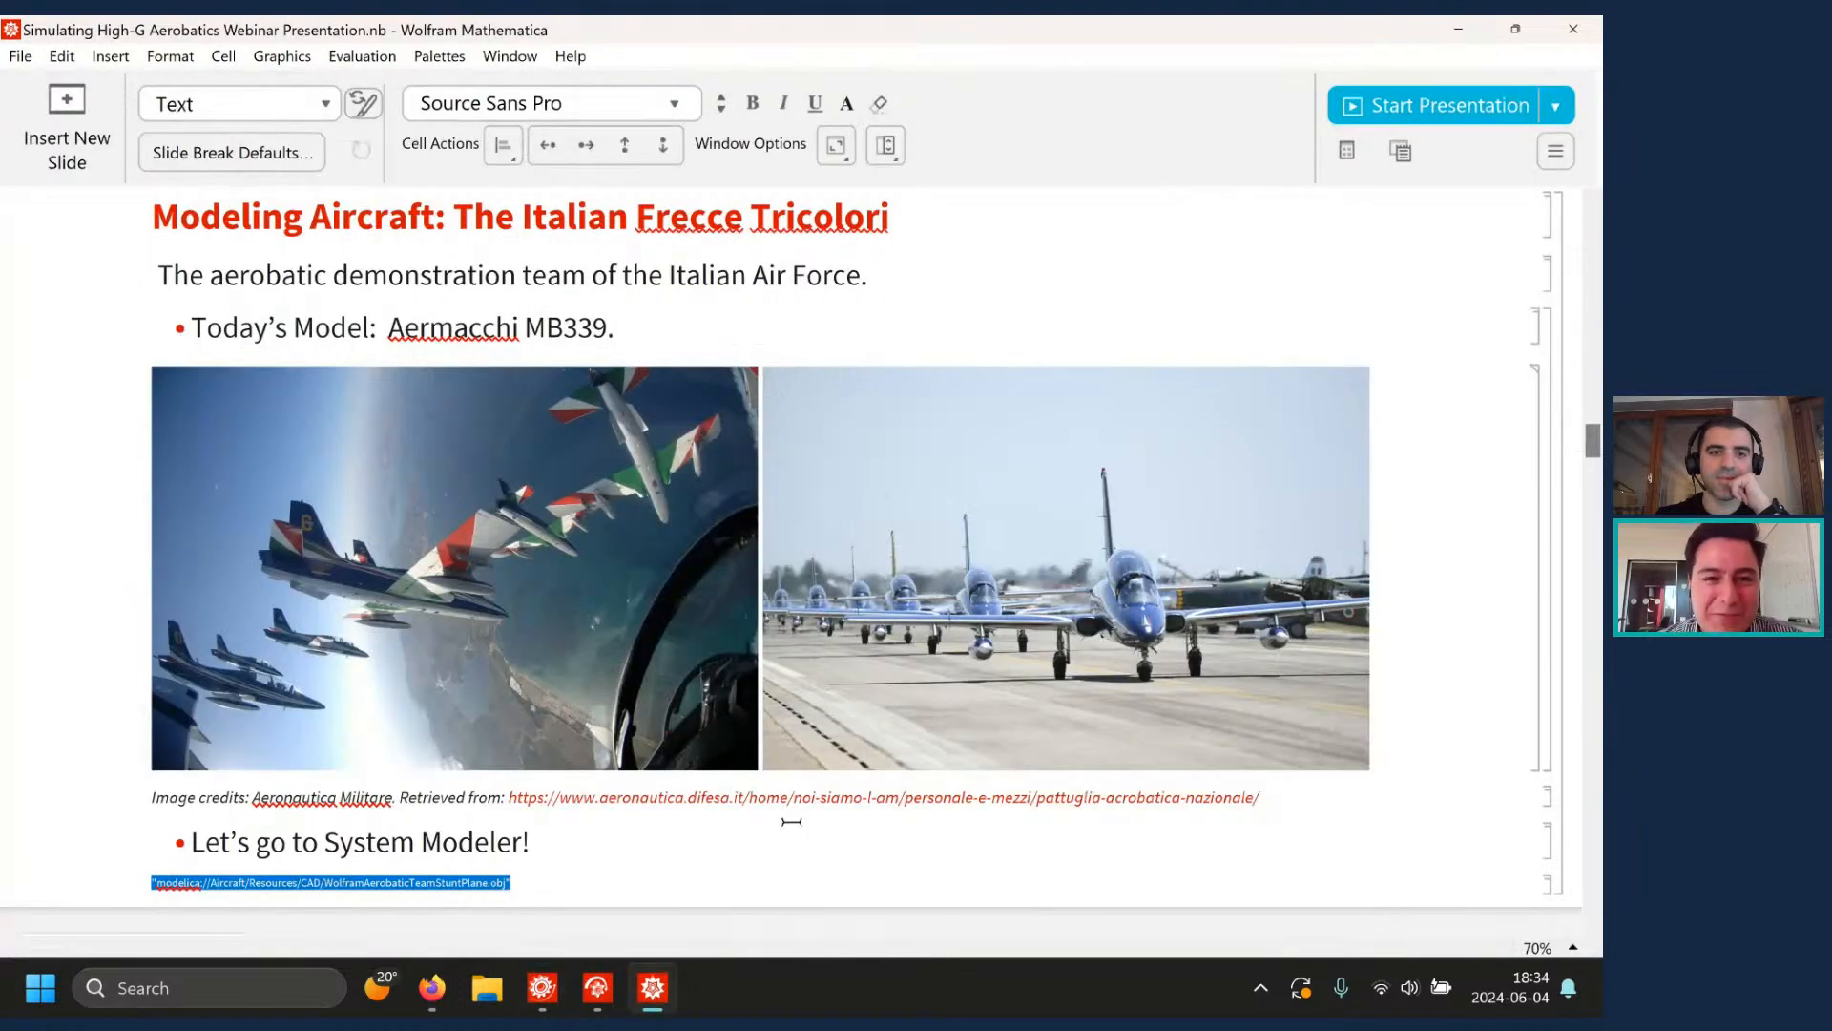
pyautogui.scroll(-8, 801, 813)
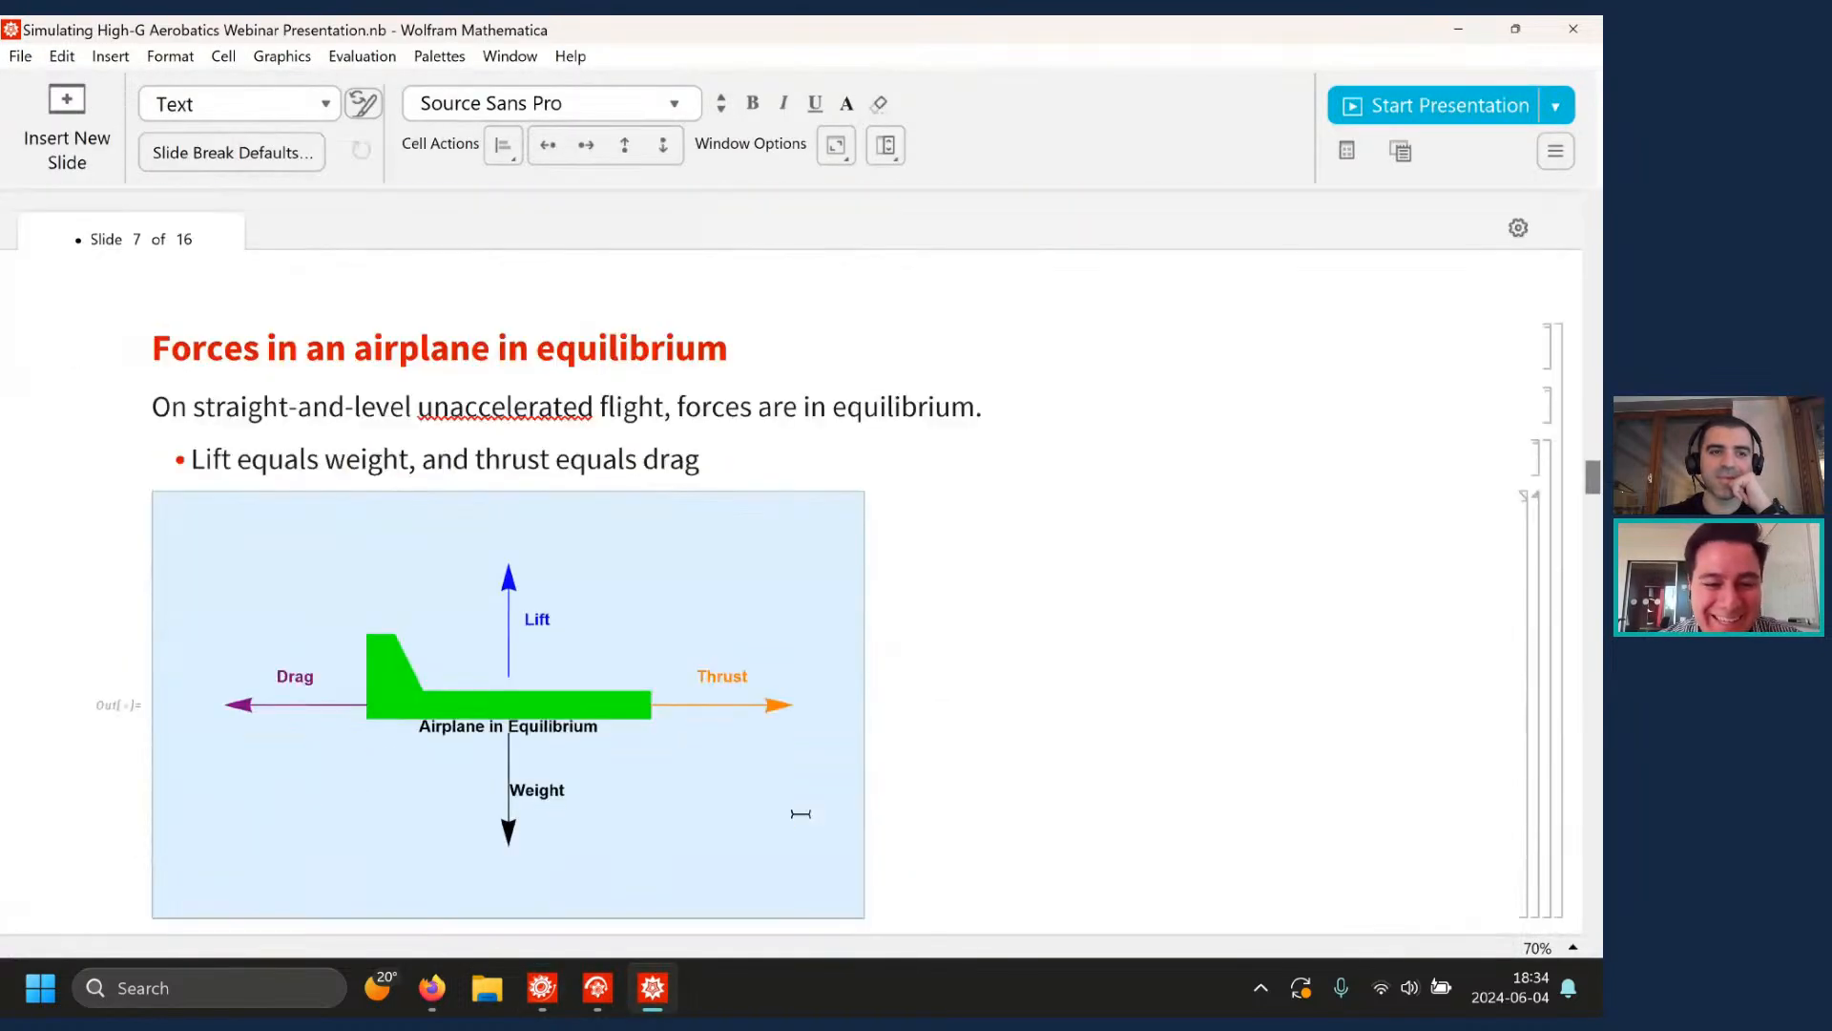
pyautogui.scroll(-1, 800, 813)
pyautogui.scroll(1, 801, 813)
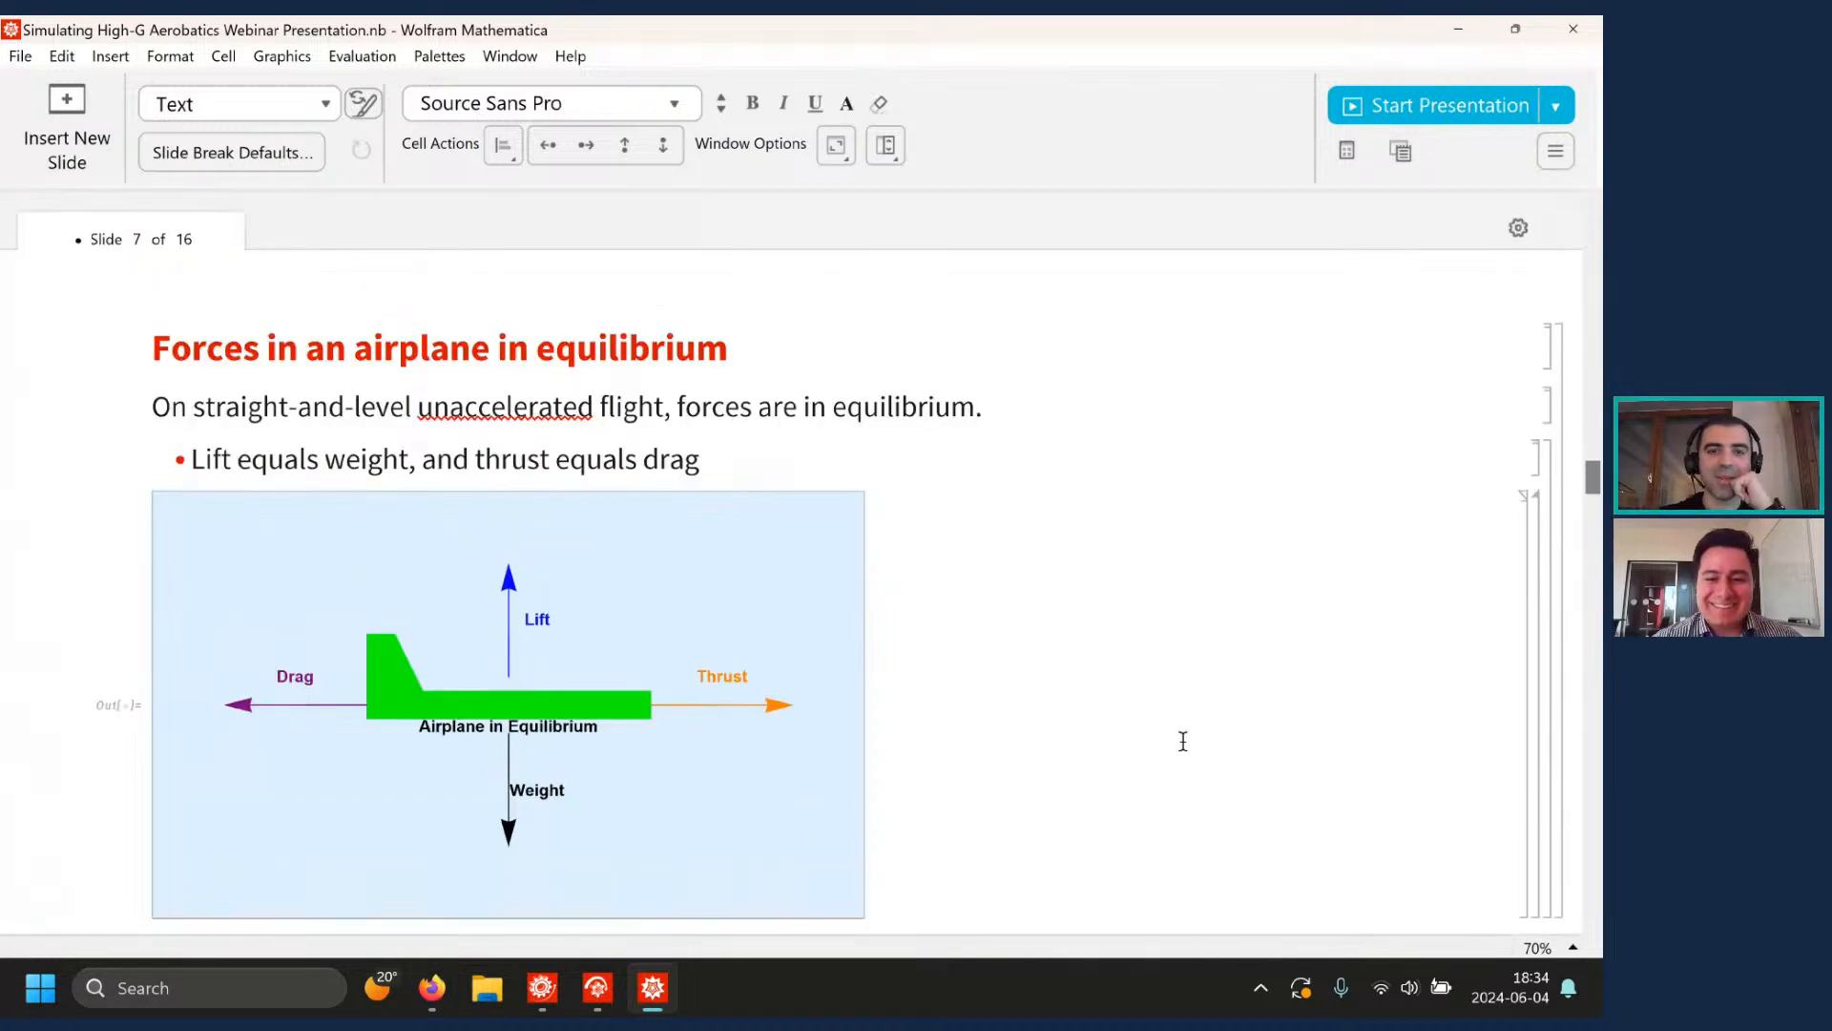
pyautogui.moveTo(1597, 484); pyautogui.dragTo(1597, 490)
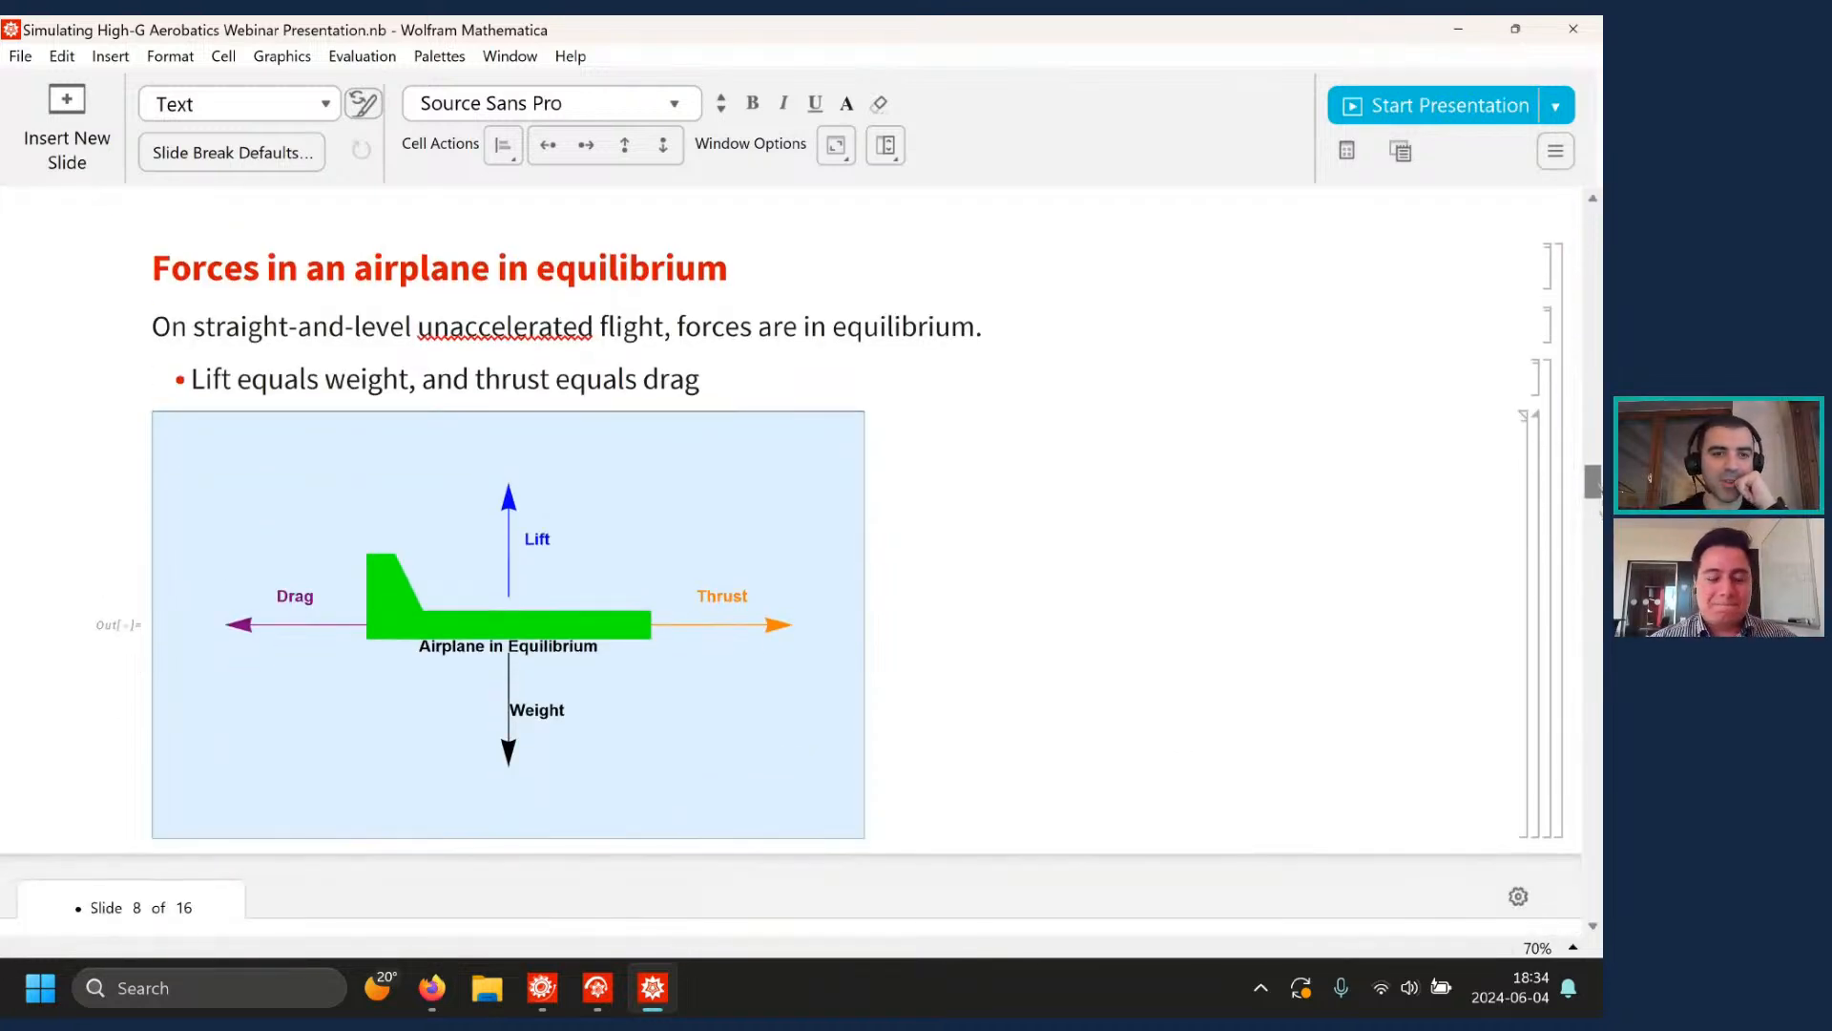
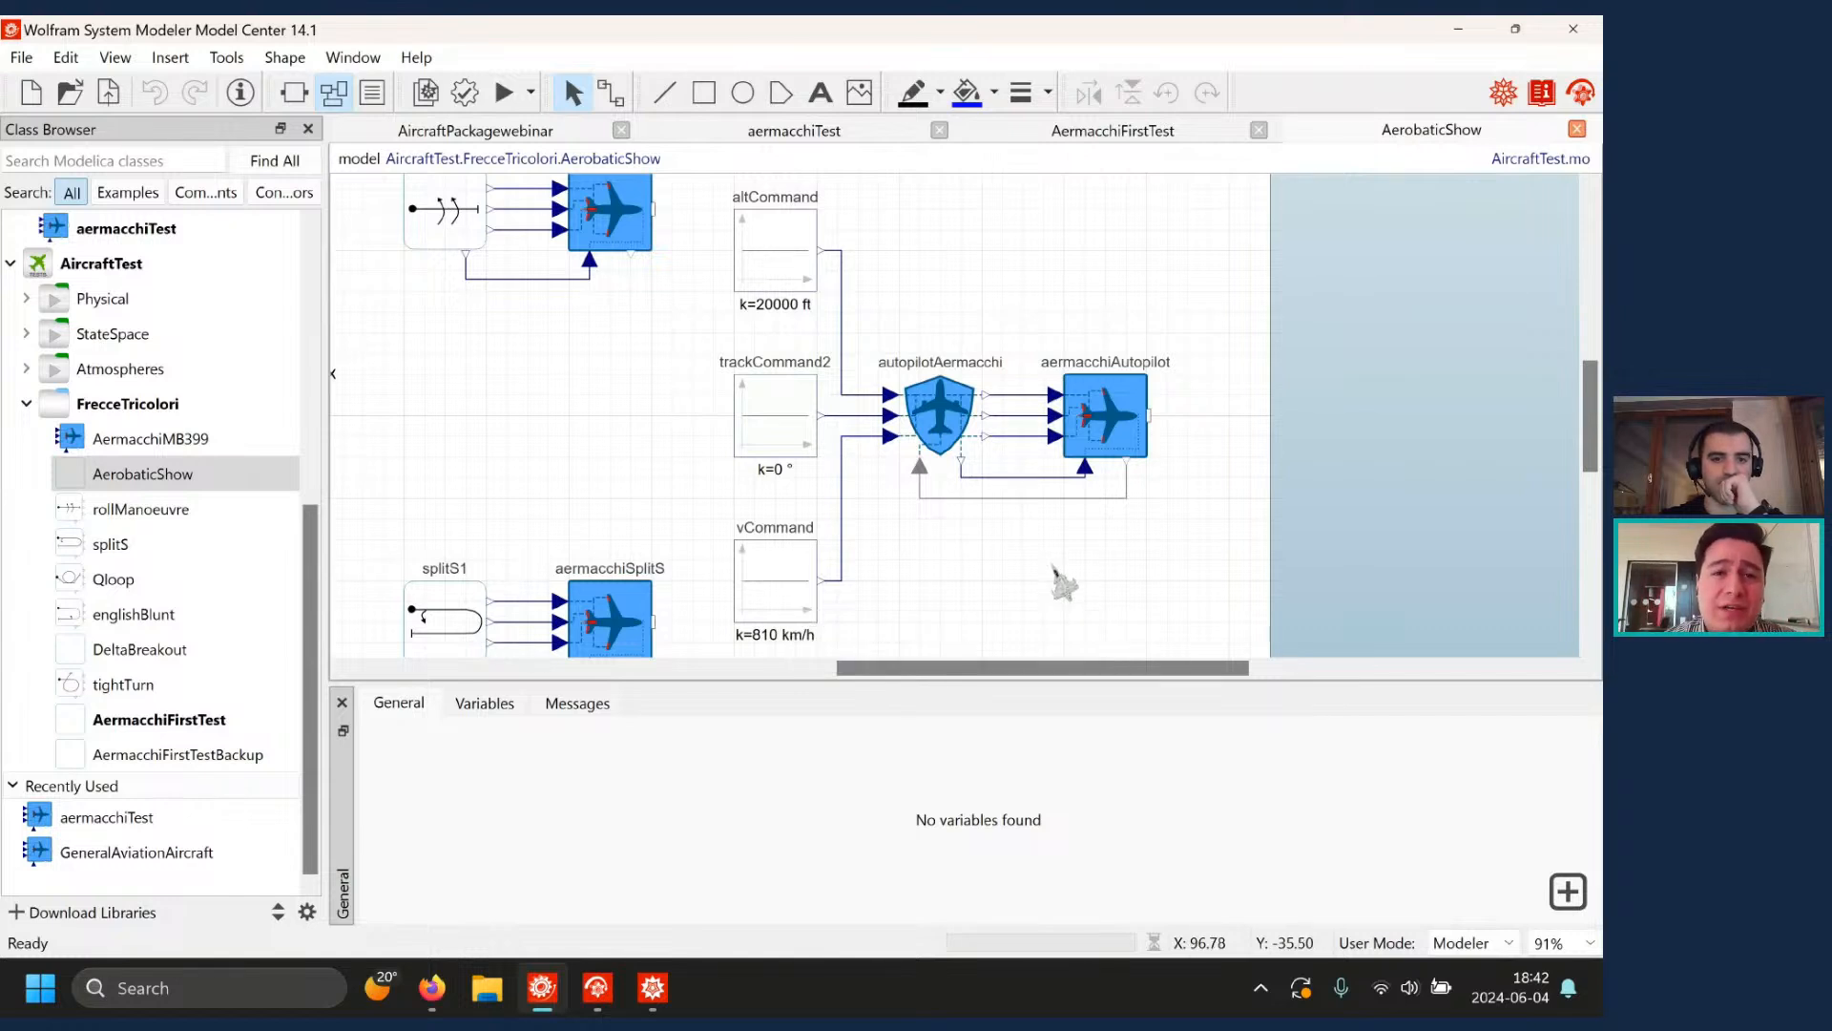
# - Examine the split S aircraft in the AerobaticShow diagram, view the command blocks inside splitS1, and return to the parent diagram
pyautogui.scroll(-3, 1061, 582)
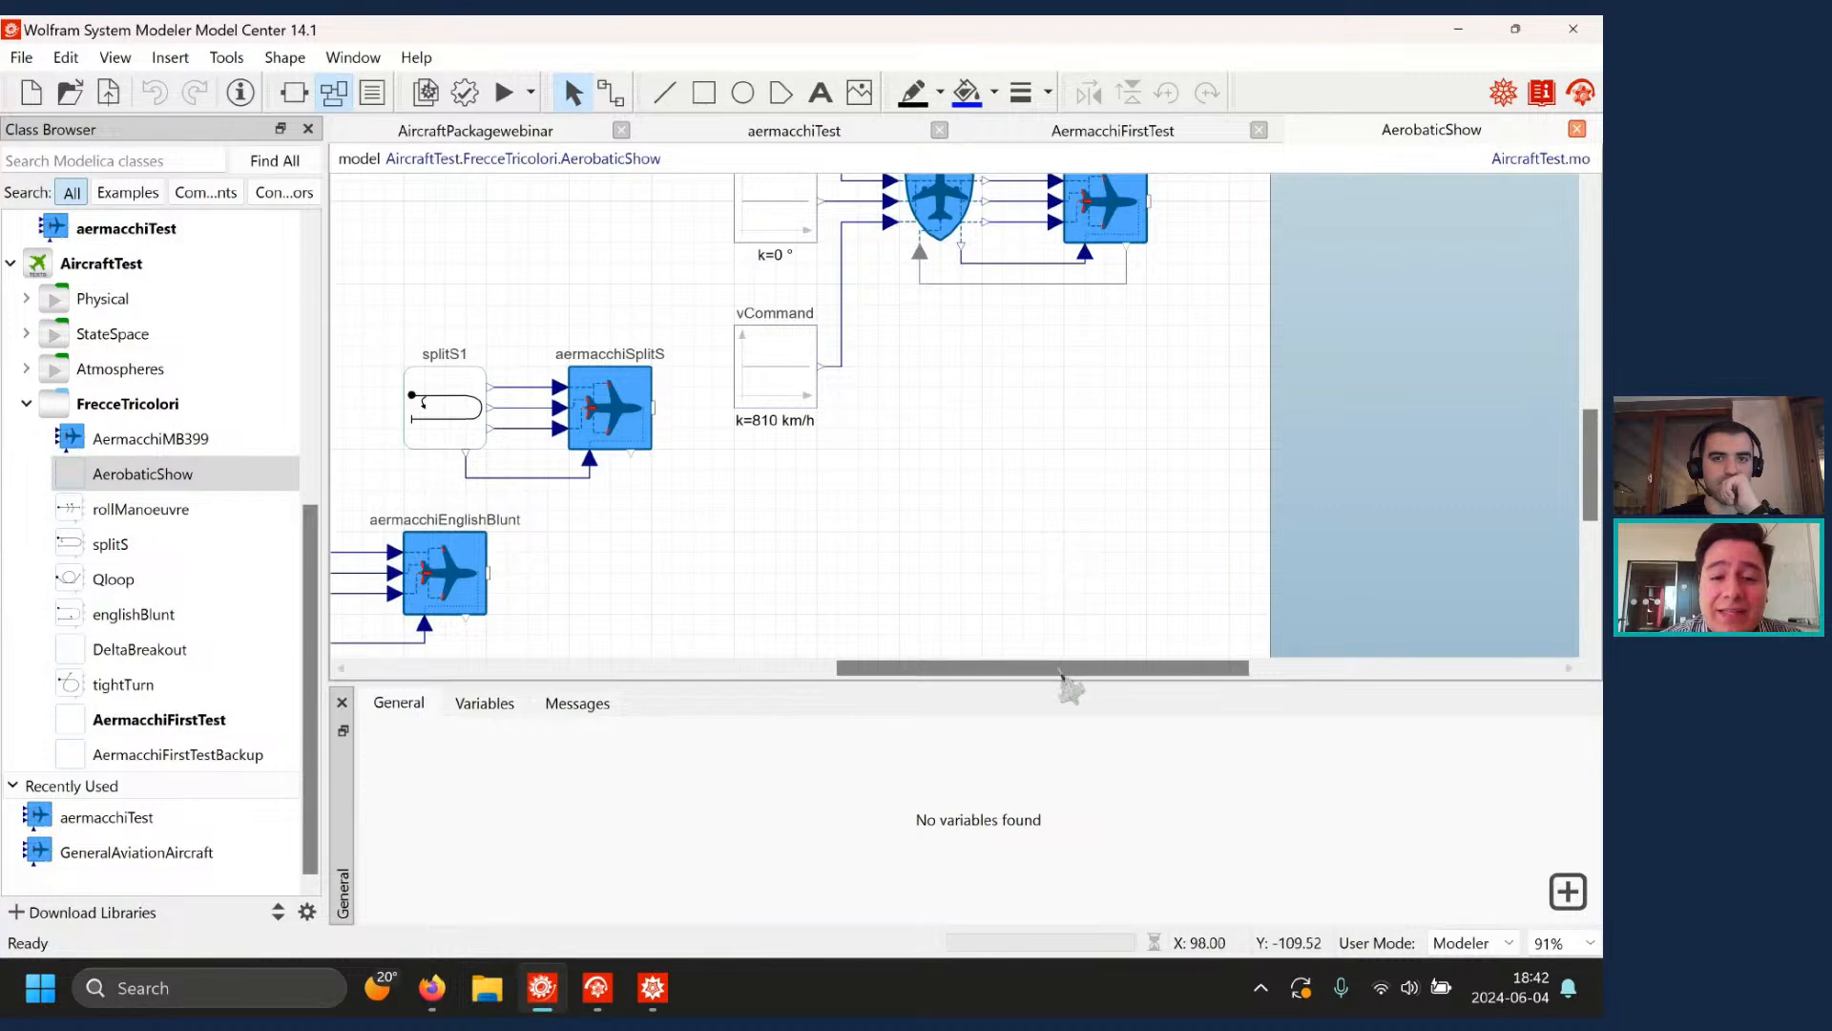
pyautogui.moveTo(1065, 668); pyautogui.dragTo(944, 692)
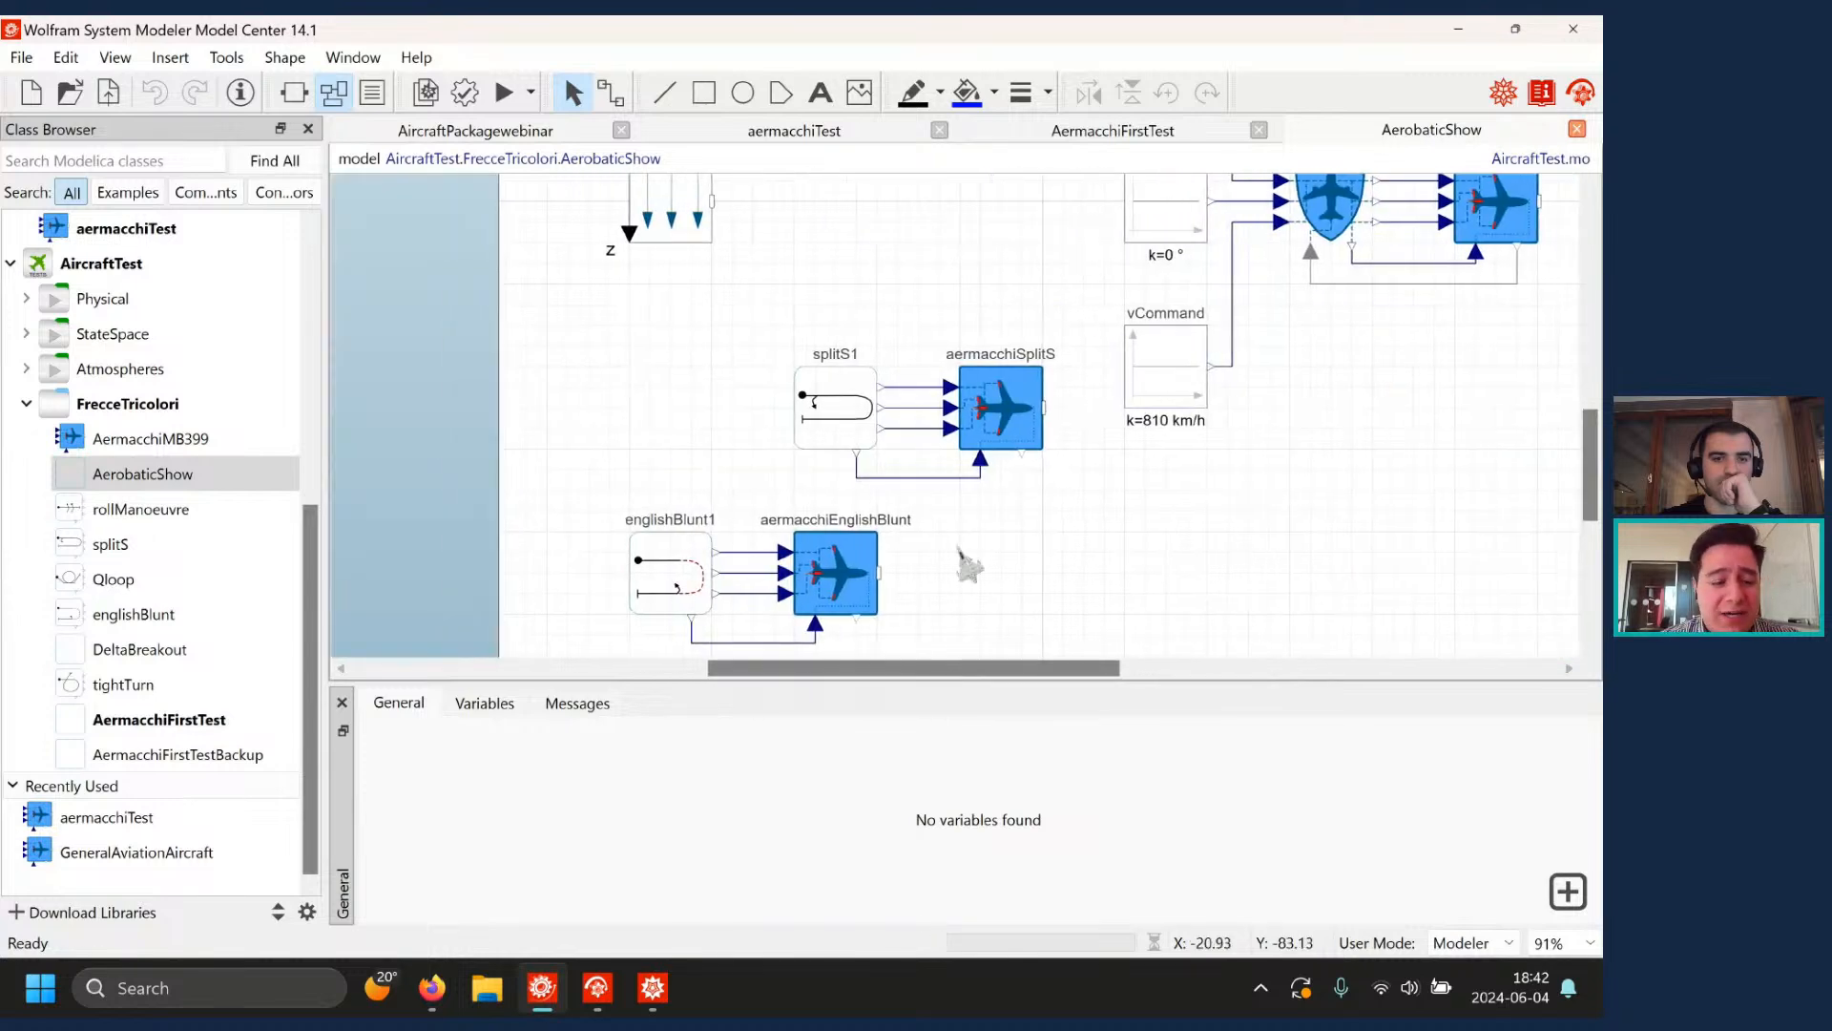
pyautogui.scroll(5, 967, 563)
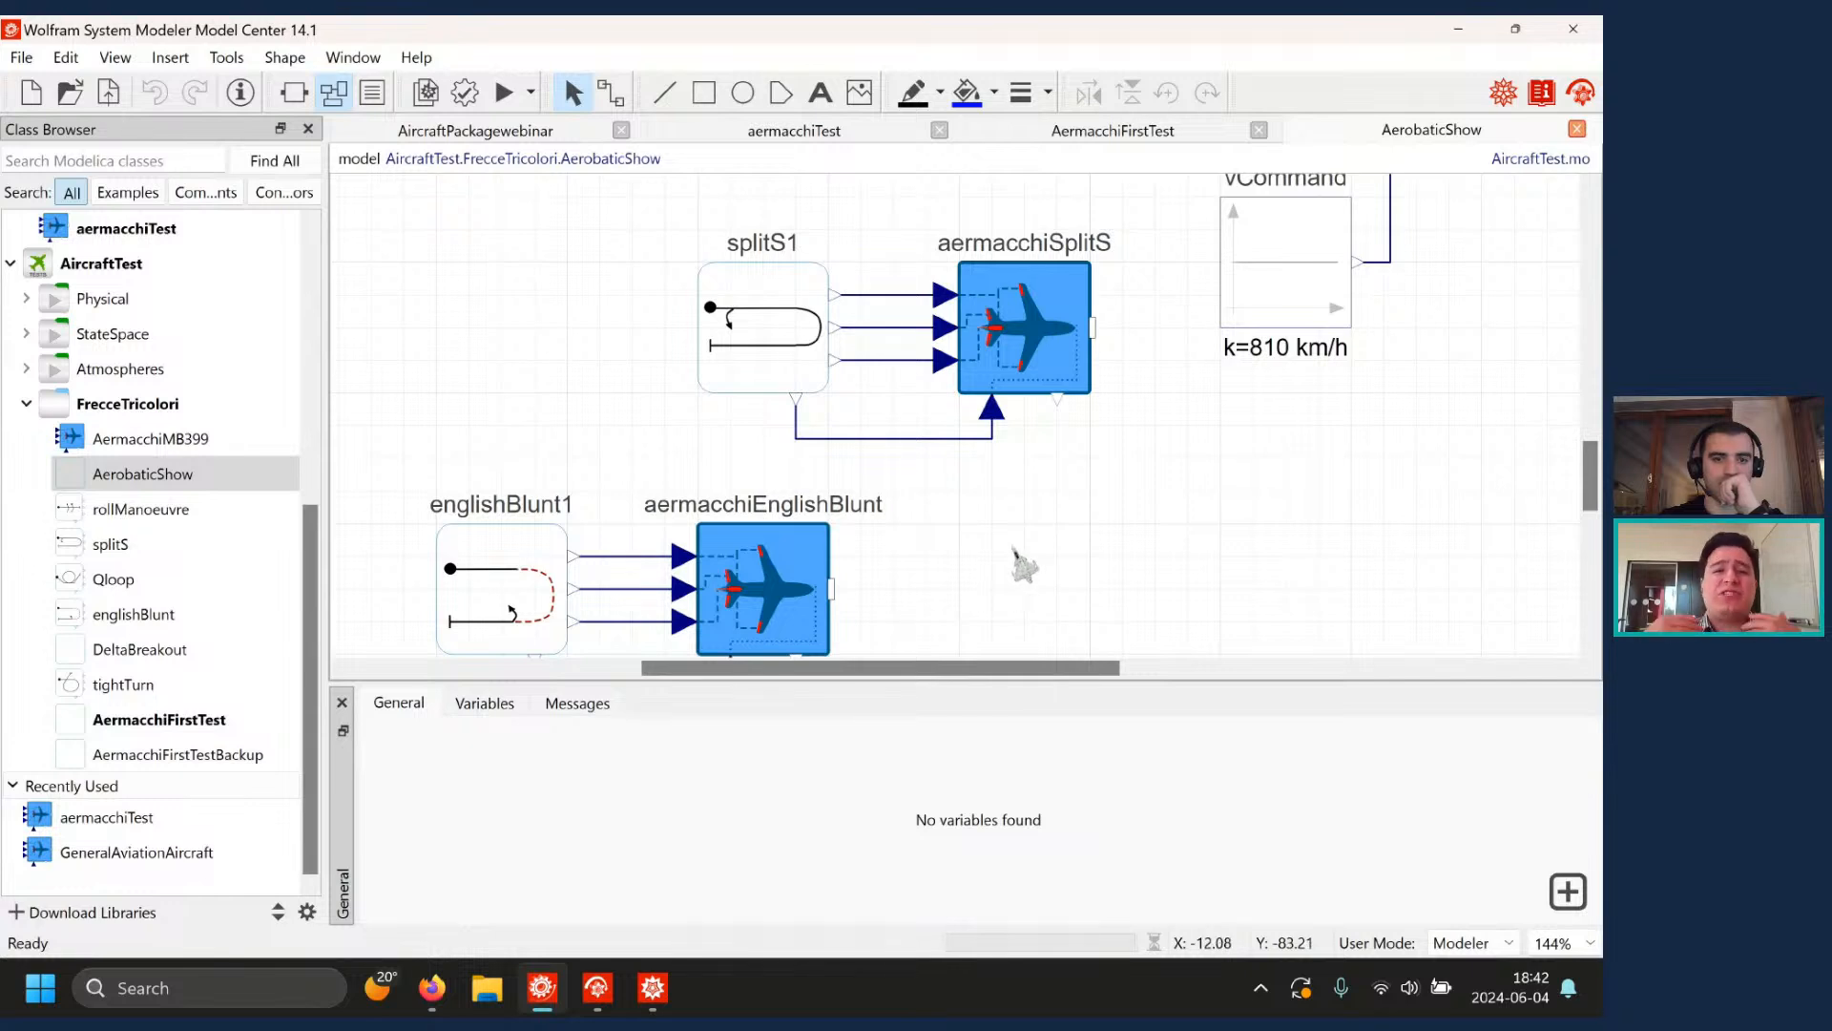
pyautogui.scroll(6, 937, 483)
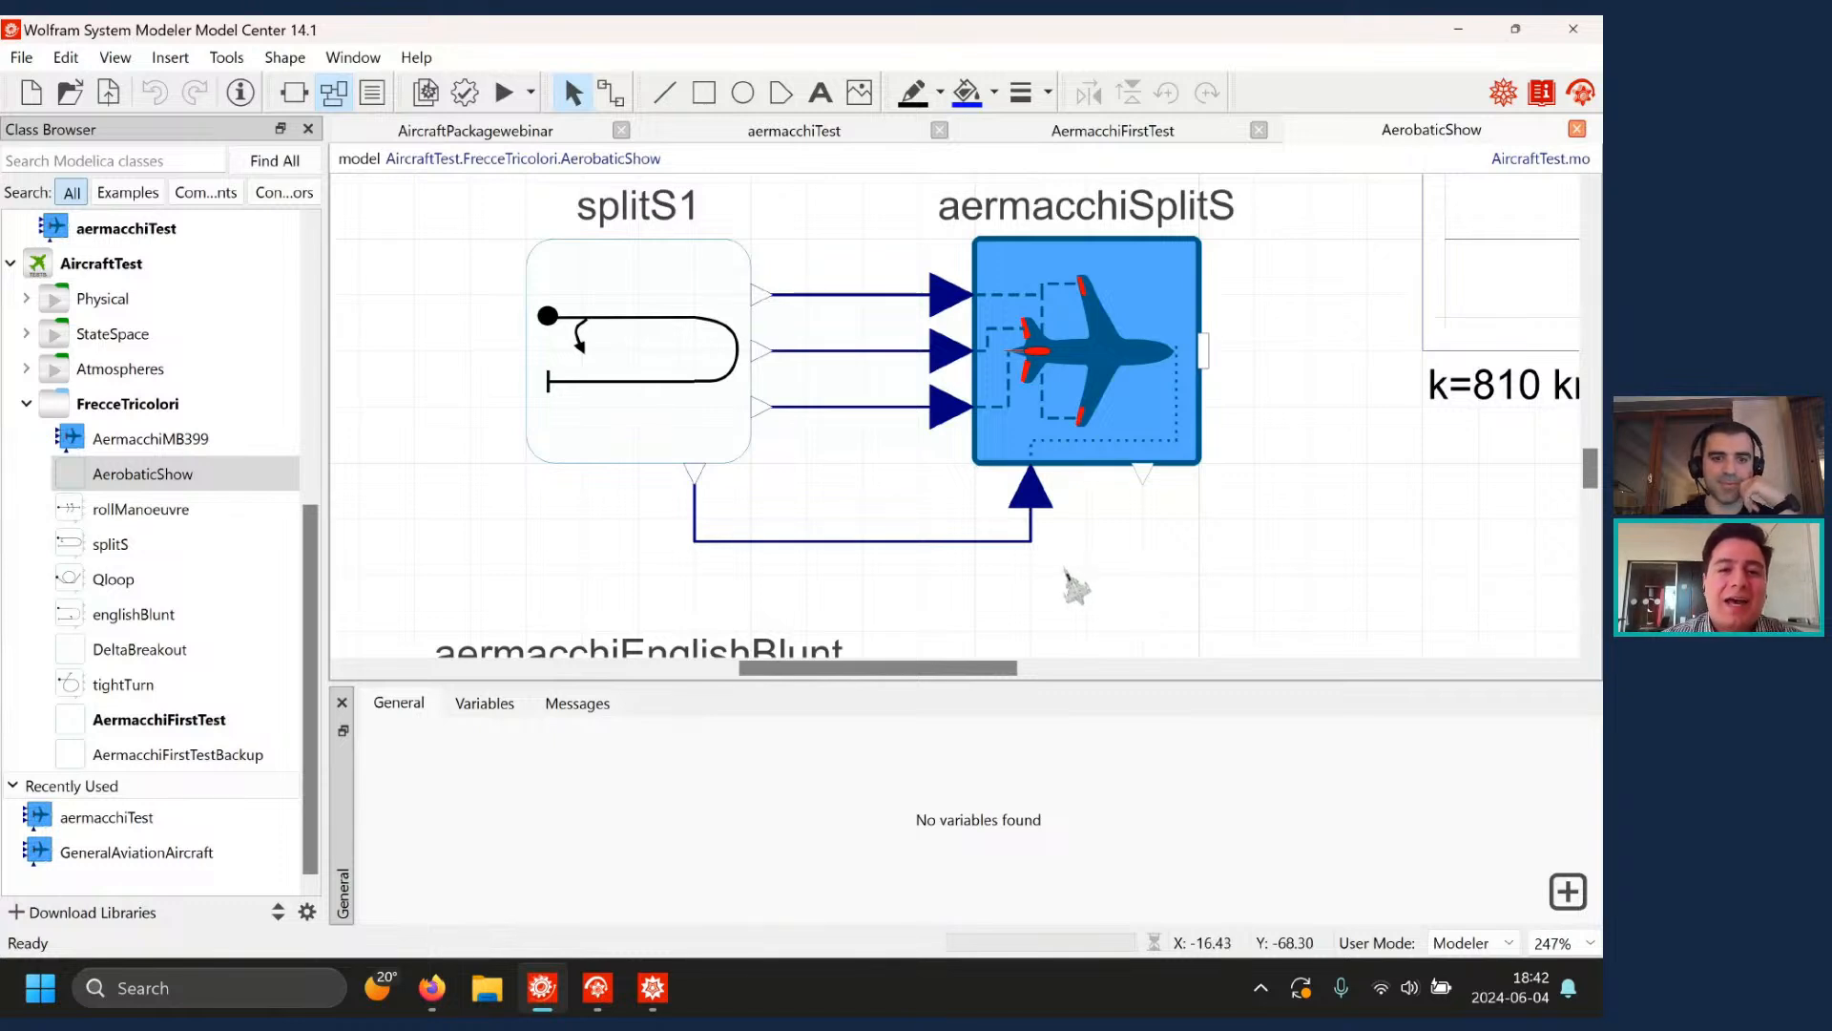
pyautogui.doubleClick(683, 415)
pyautogui.scroll(1, 810, 313)
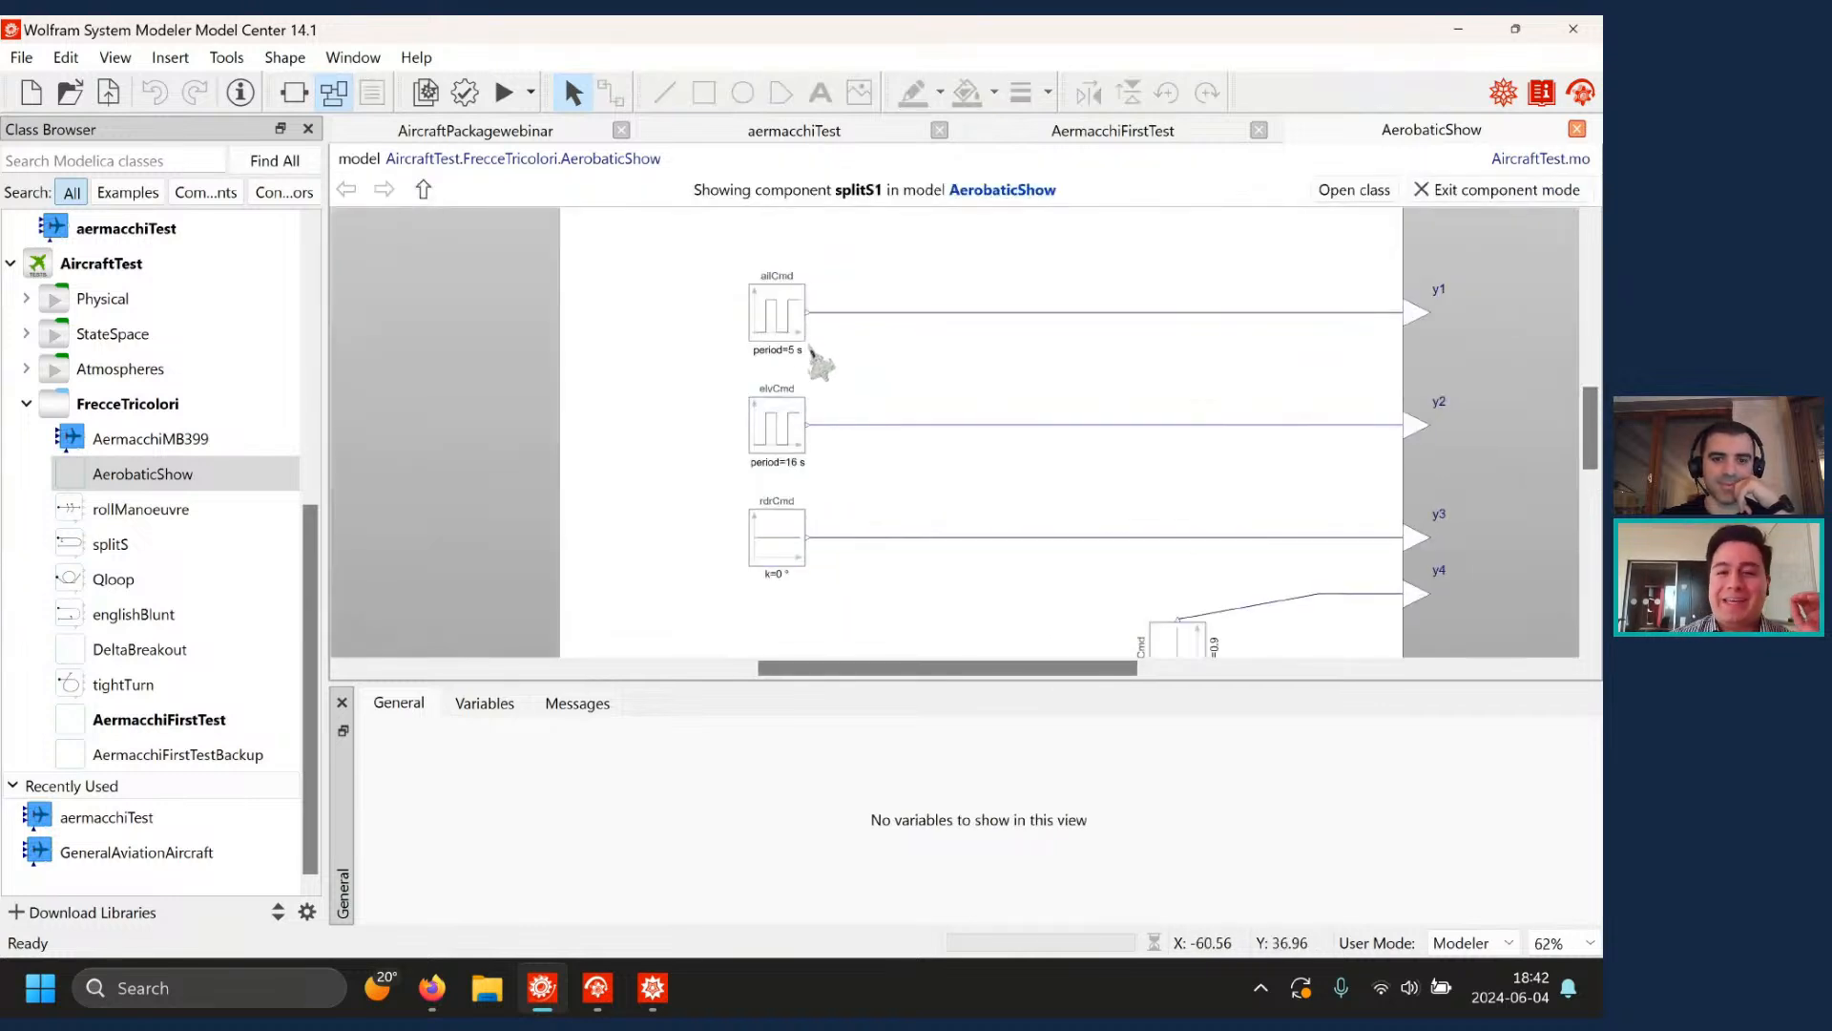
pyautogui.scroll(-1, 810, 470)
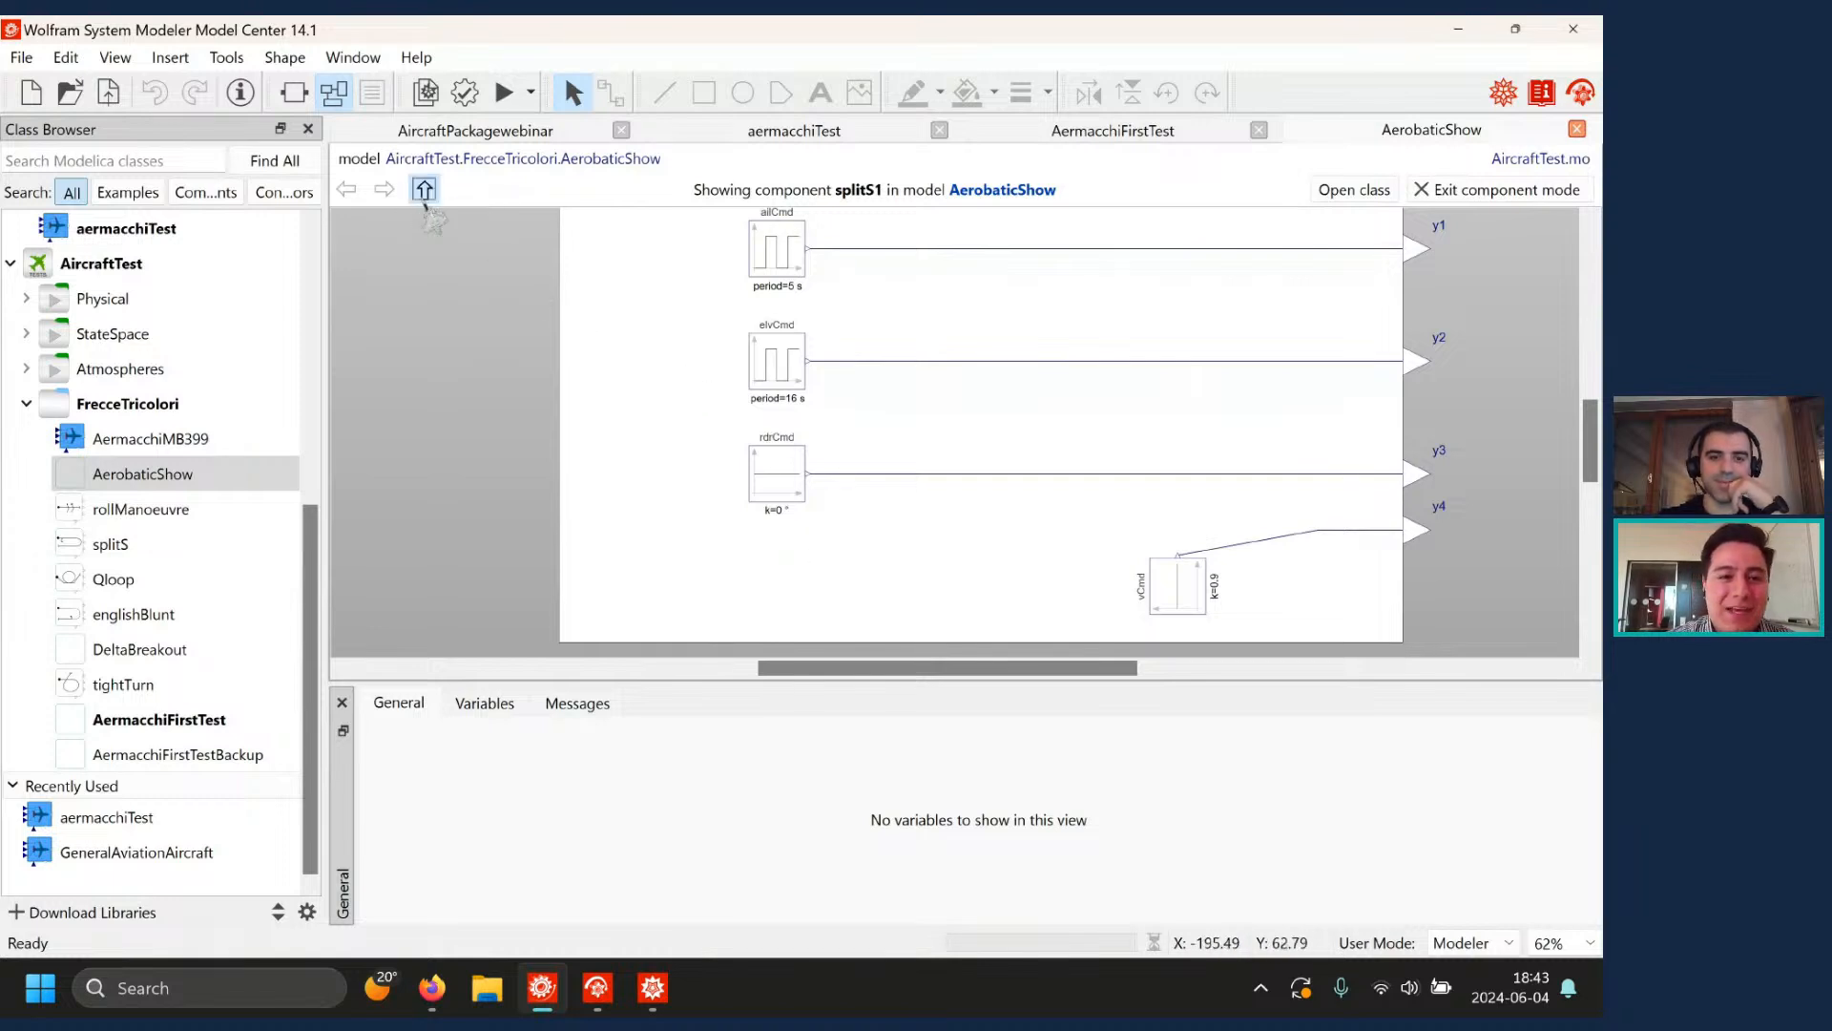
pyautogui.click(421, 190)
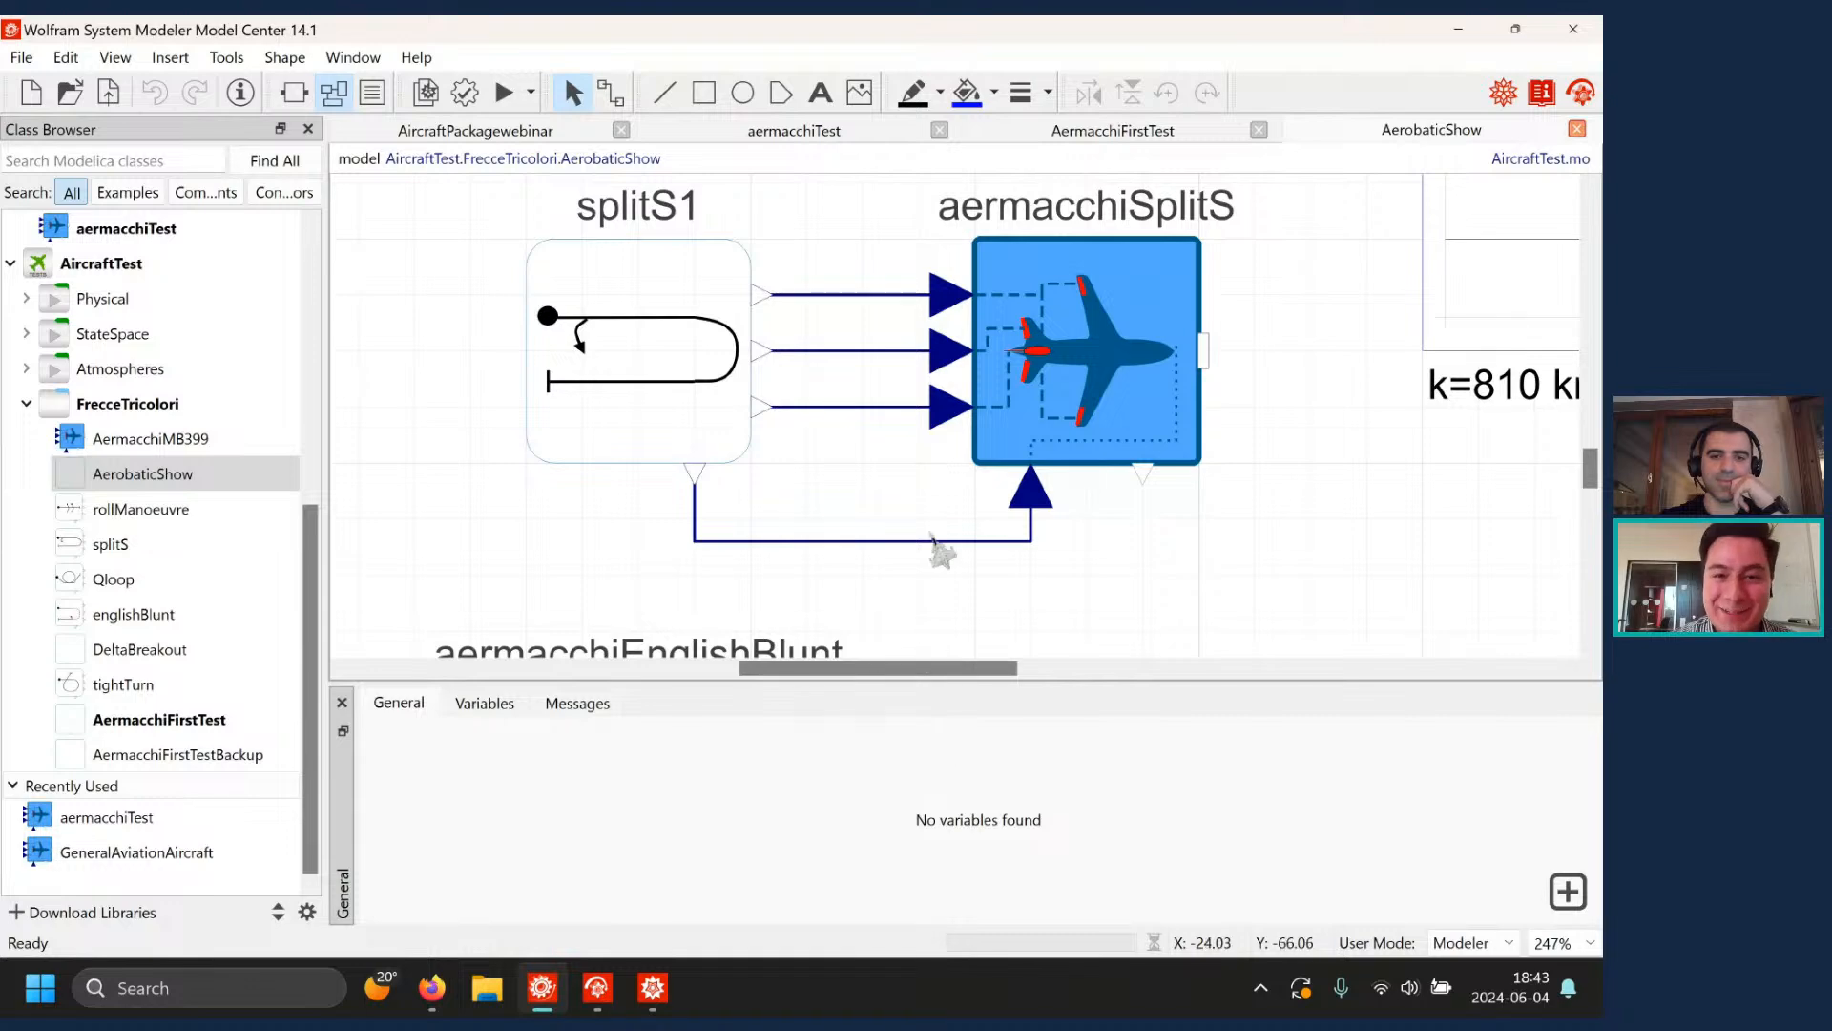
# - View the englishBlunt1 maneuver block and its connections to aermacchiEnglishBlunt up close
pyautogui.scroll(-5, 936, 546)
pyautogui.hscroll(-1, 930, 675)
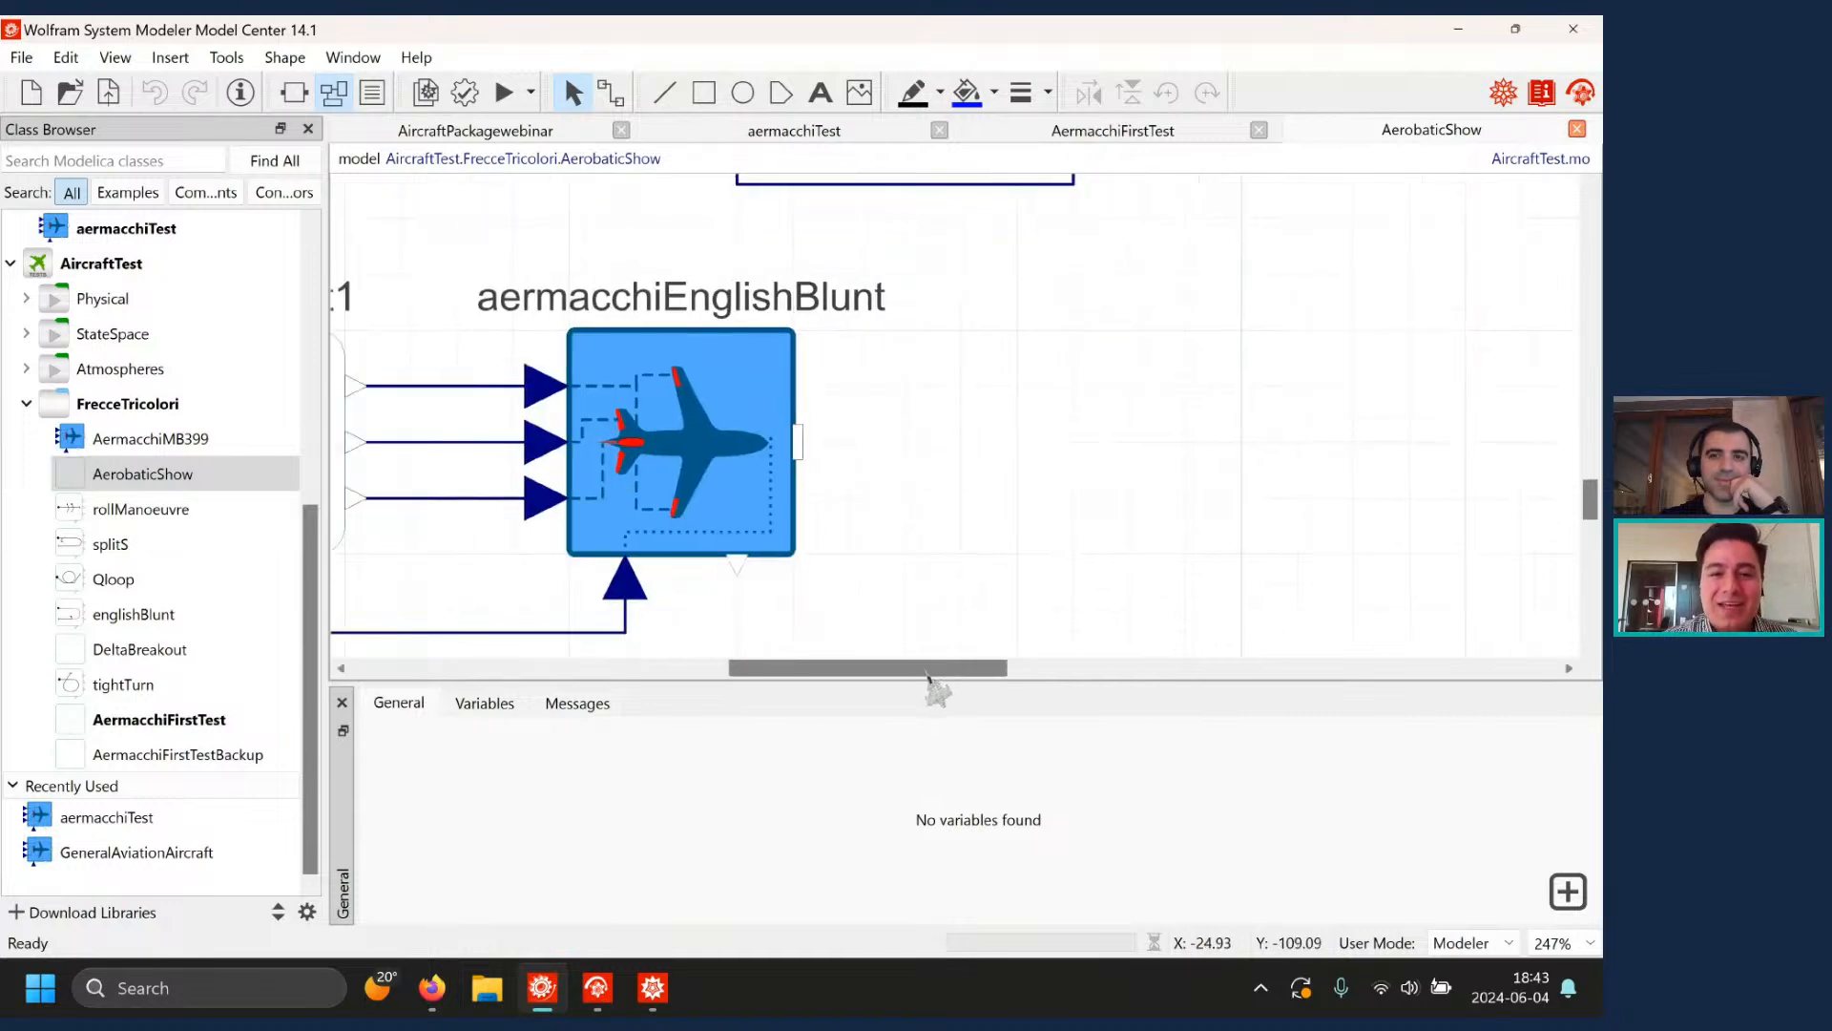
pyautogui.moveTo(926, 673); pyautogui.dragTo(839, 677)
pyautogui.scroll(-1, 857, 613)
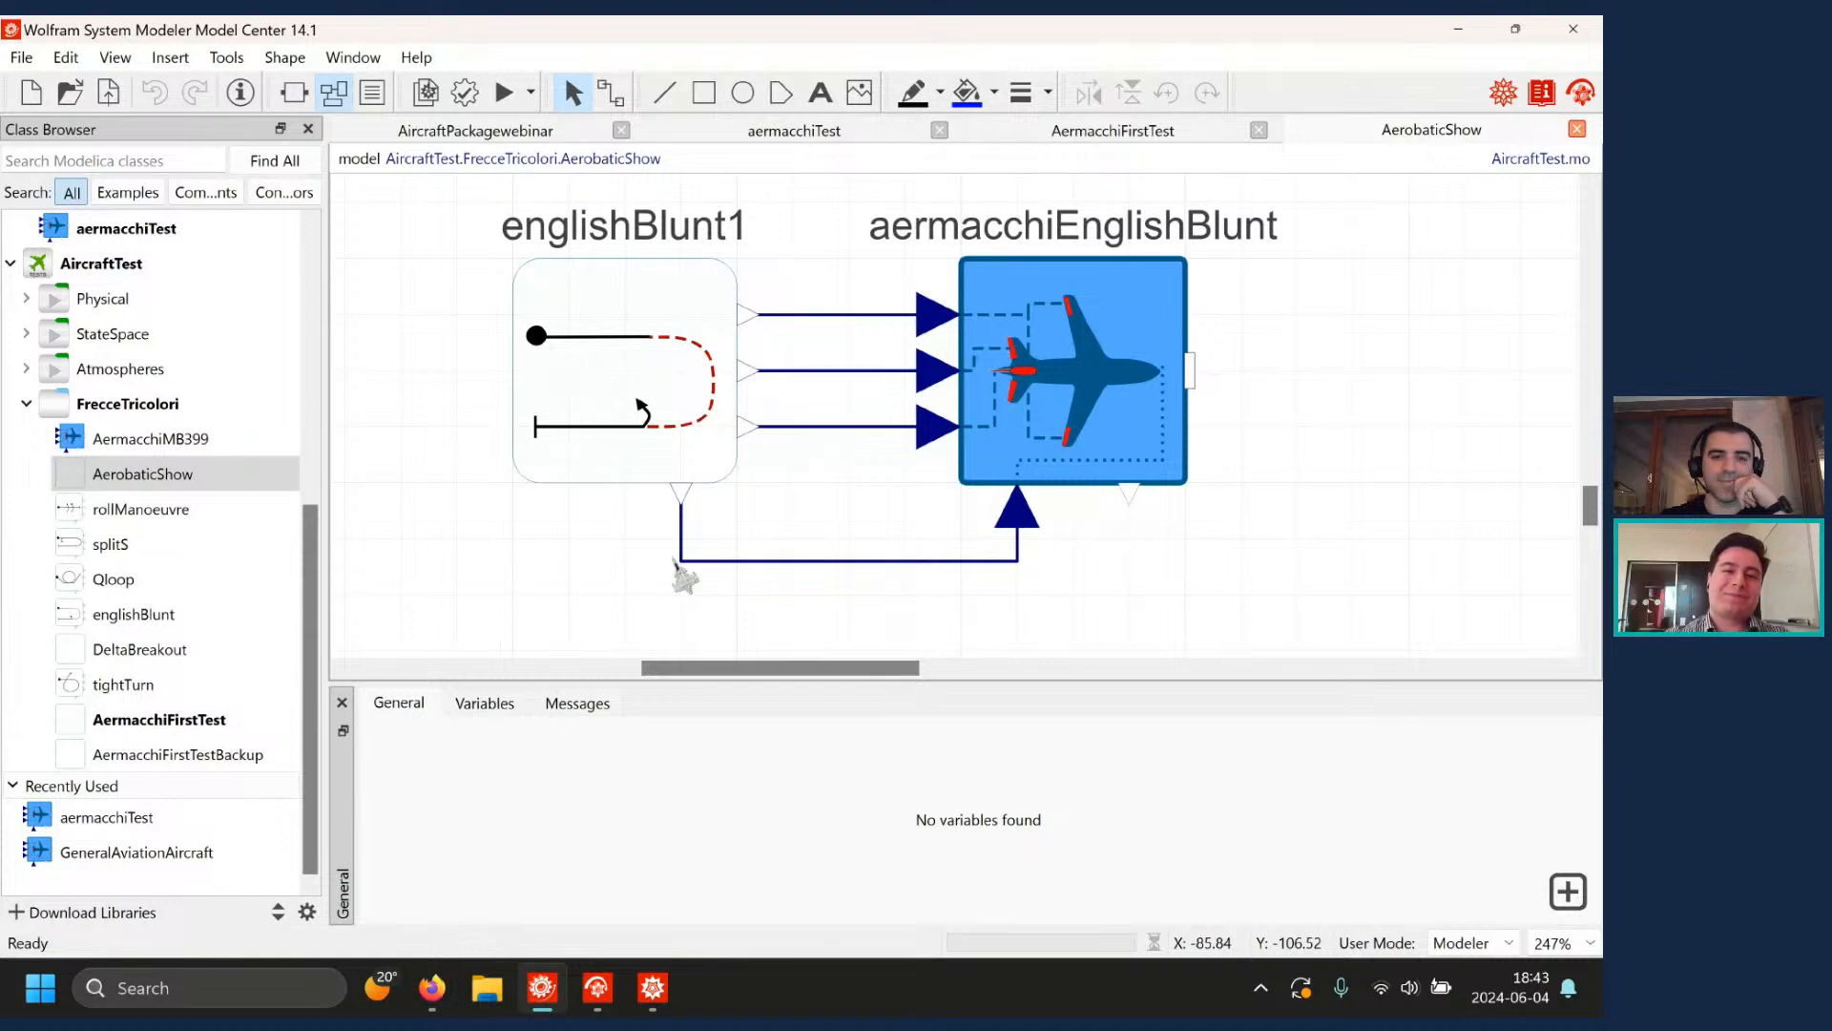
# - View the rollManoeuvre1 block with aermacchiDoubleRoll, and the qloop1 block with aermacchiQloop, up close
pyautogui.scroll(4, 933, 544)
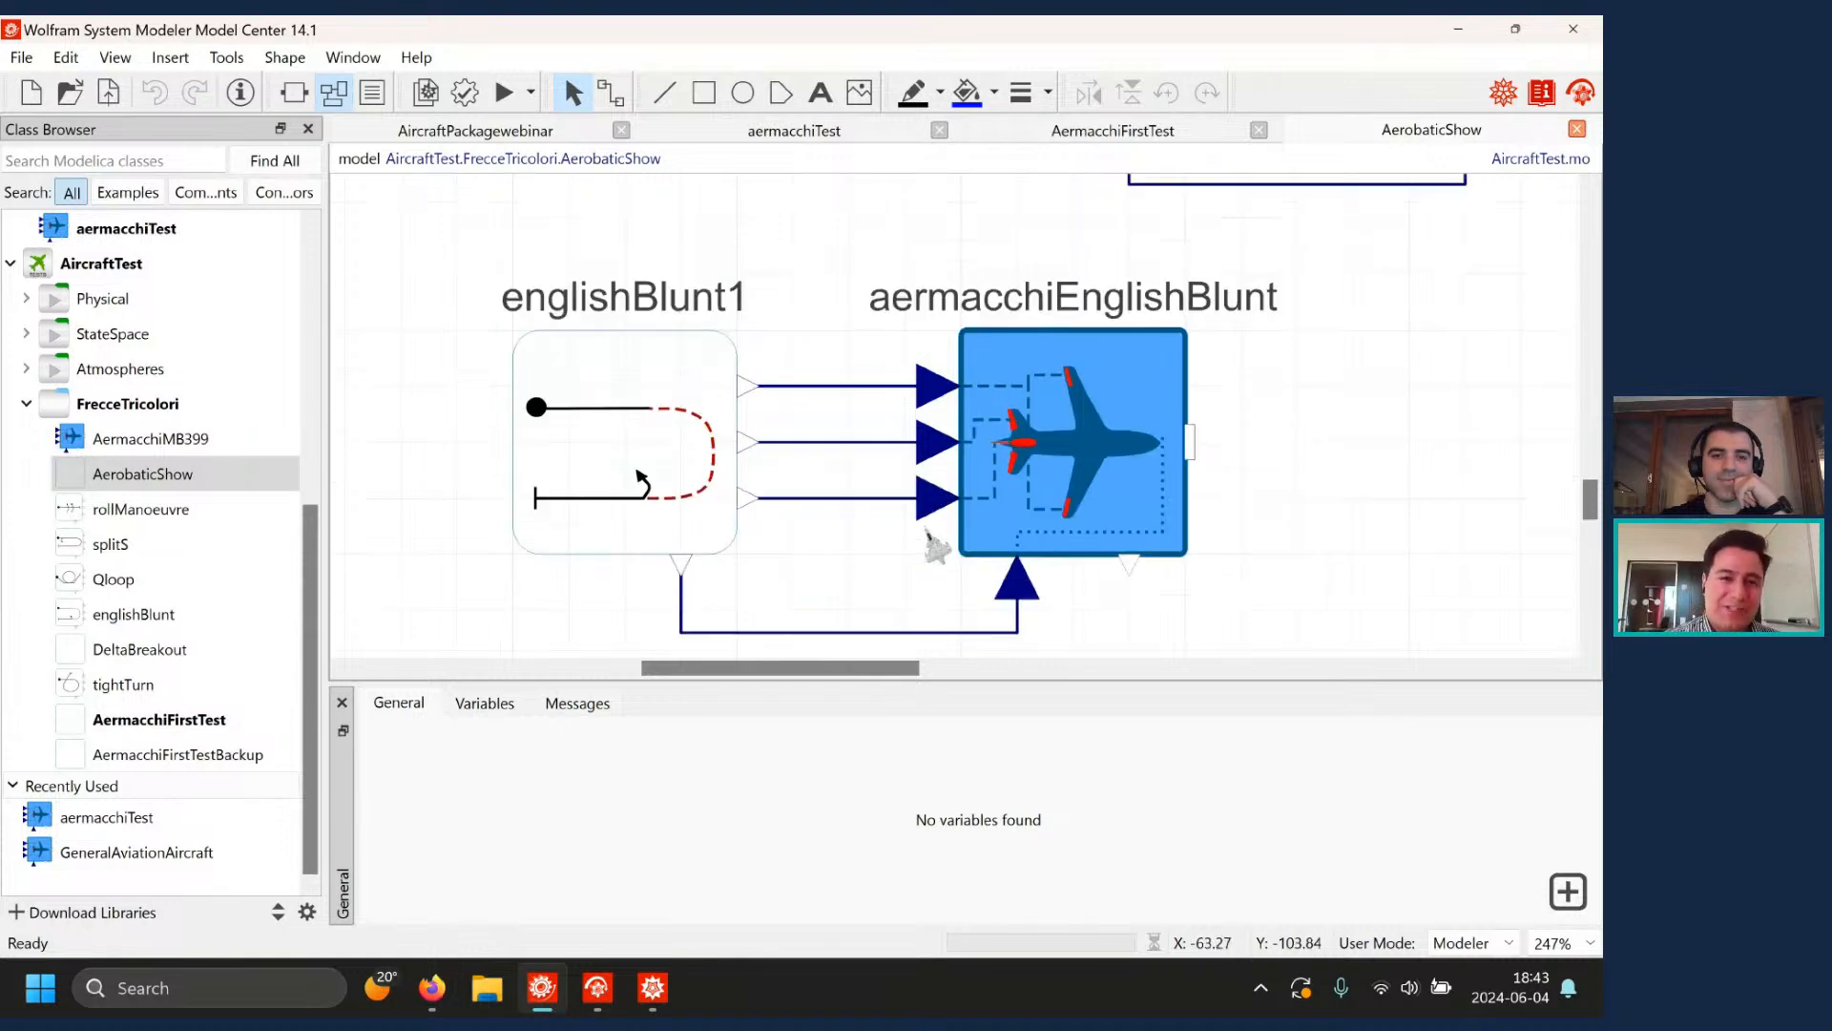
pyautogui.scroll(10, 930, 529)
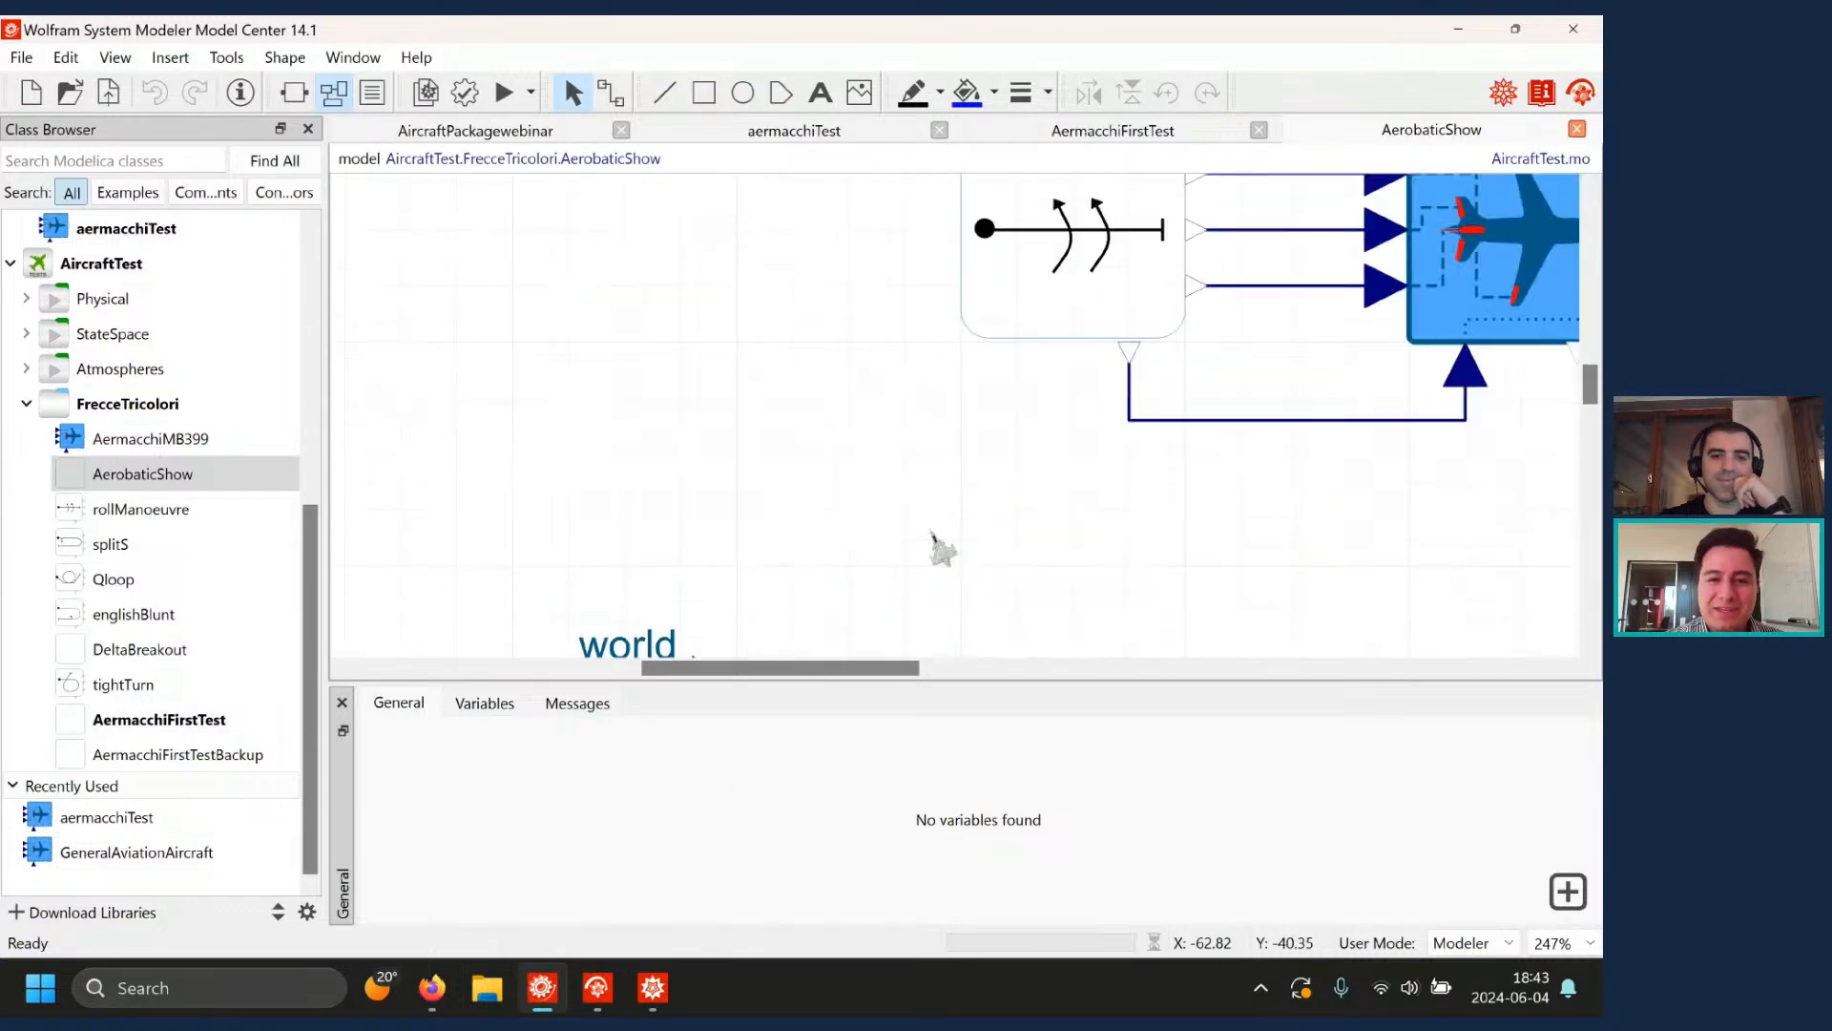
pyautogui.moveTo(882, 672); pyautogui.dragTo(959, 673)
pyautogui.scroll(-3, 982, 580)
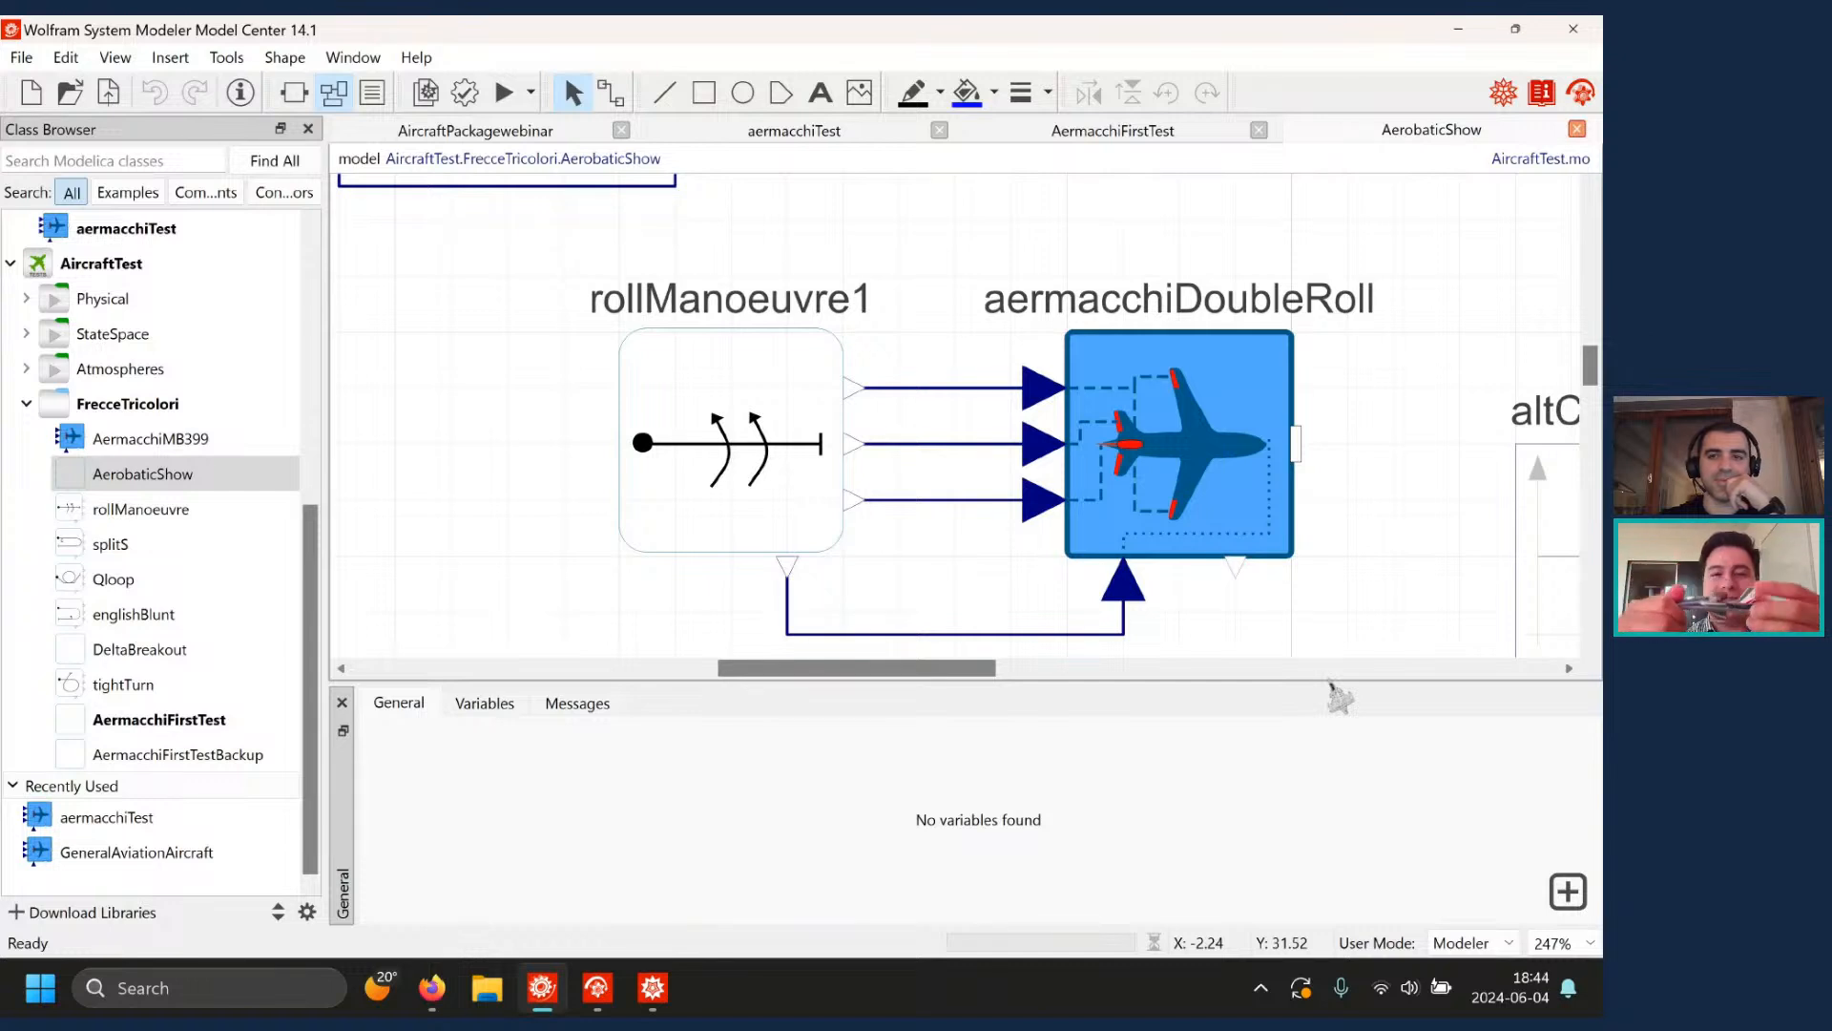
pyautogui.scroll(5, 1298, 610)
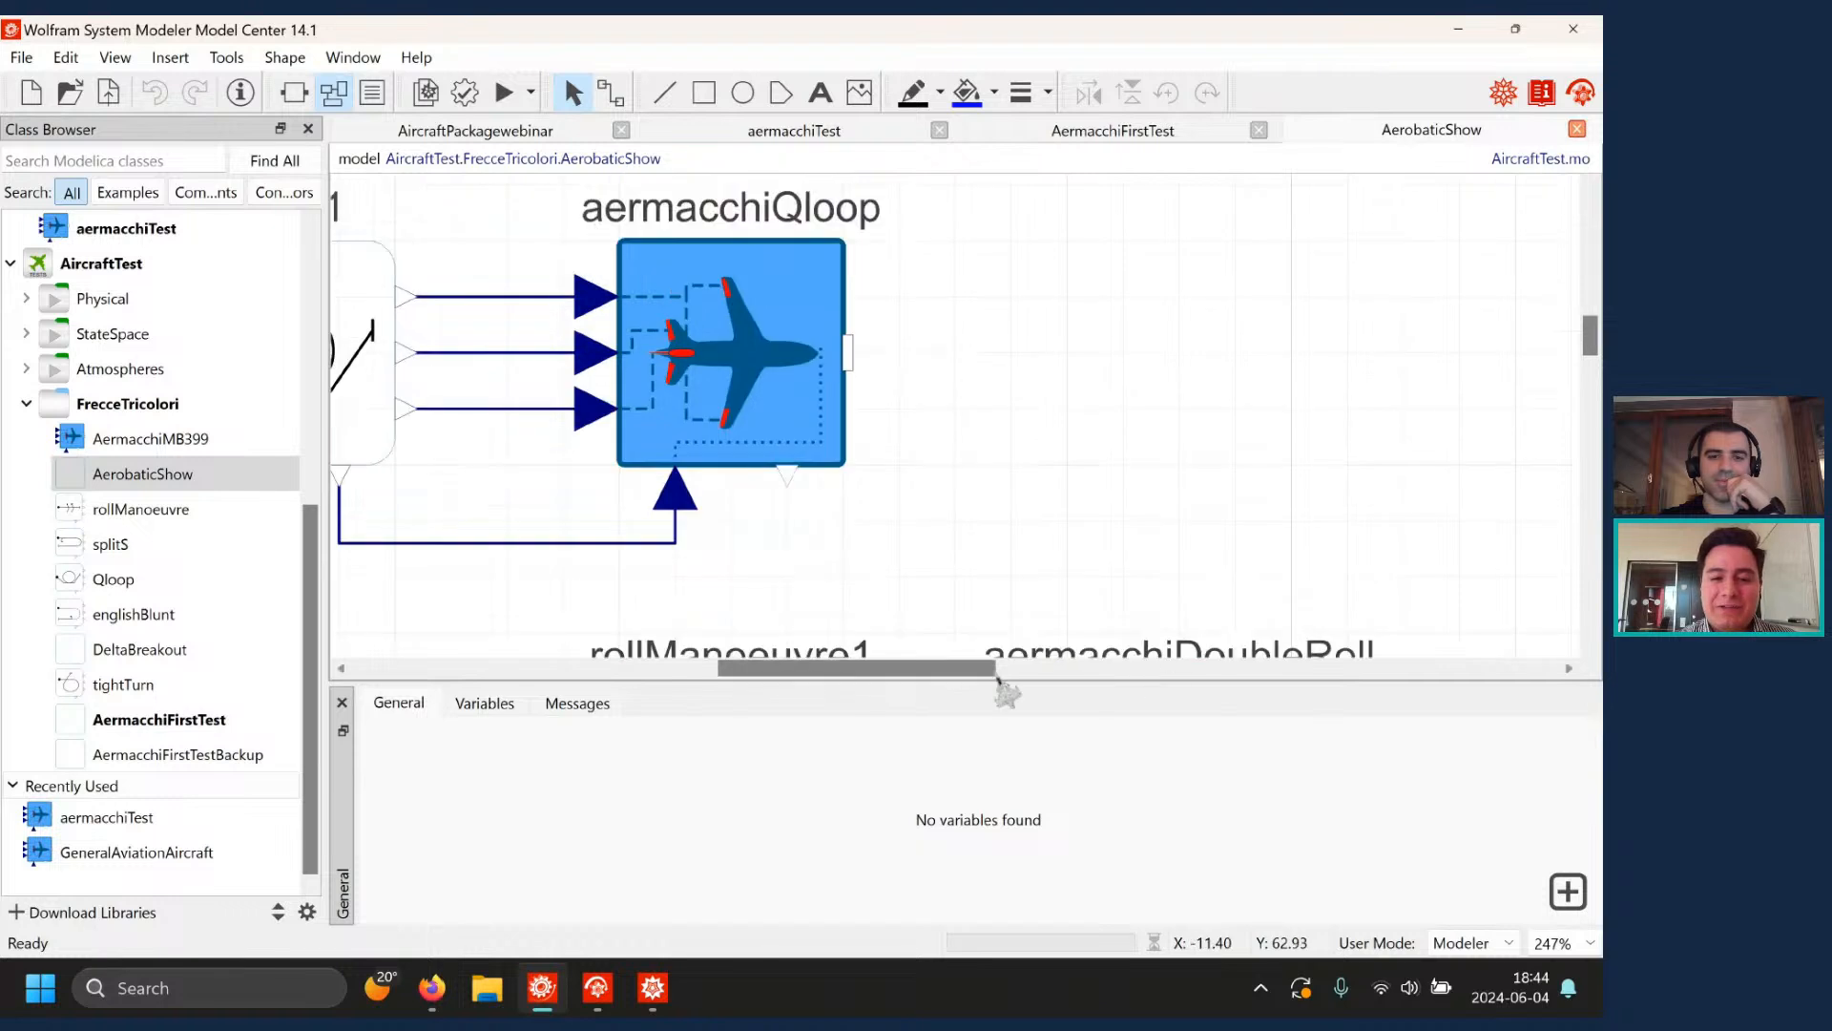
pyautogui.moveTo(963, 668); pyautogui.dragTo(837, 654)
pyautogui.scroll(1, 918, 595)
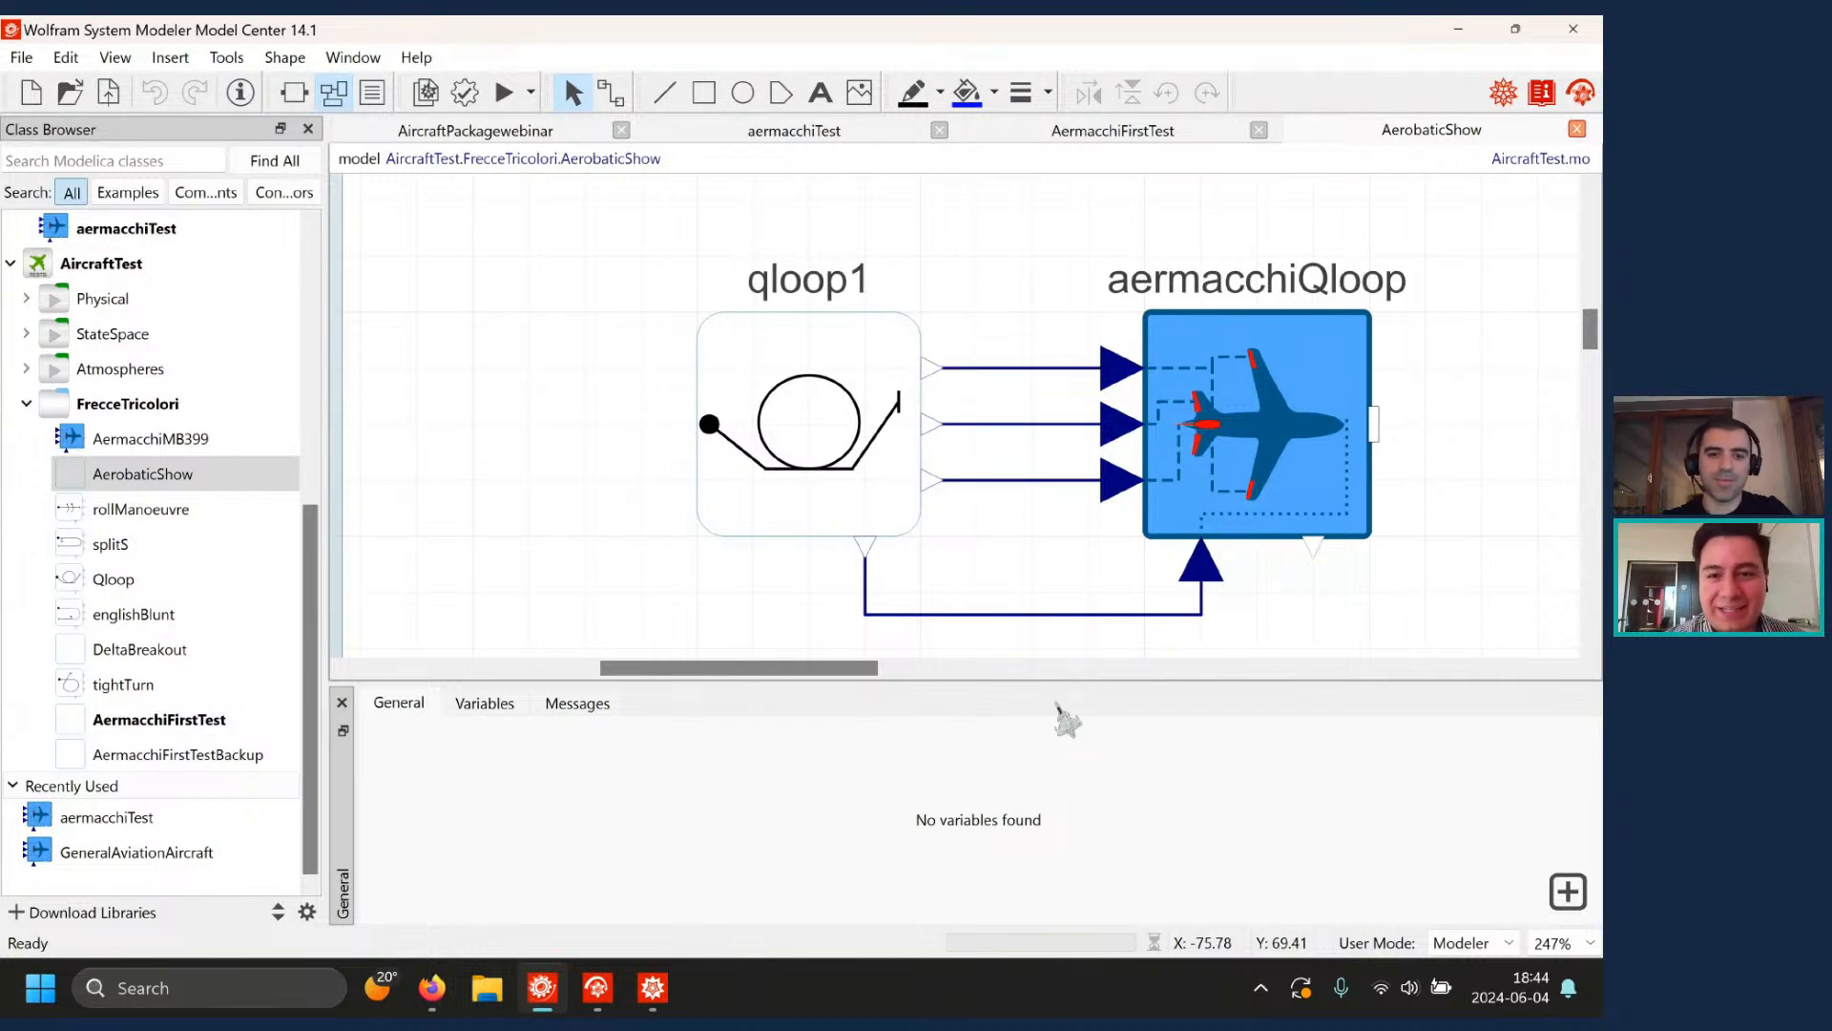
# - Show all five aircraft of the AerobaticShow diagram at once and enlarge the diagram area
pyautogui.scroll(-5, 1198, 563)
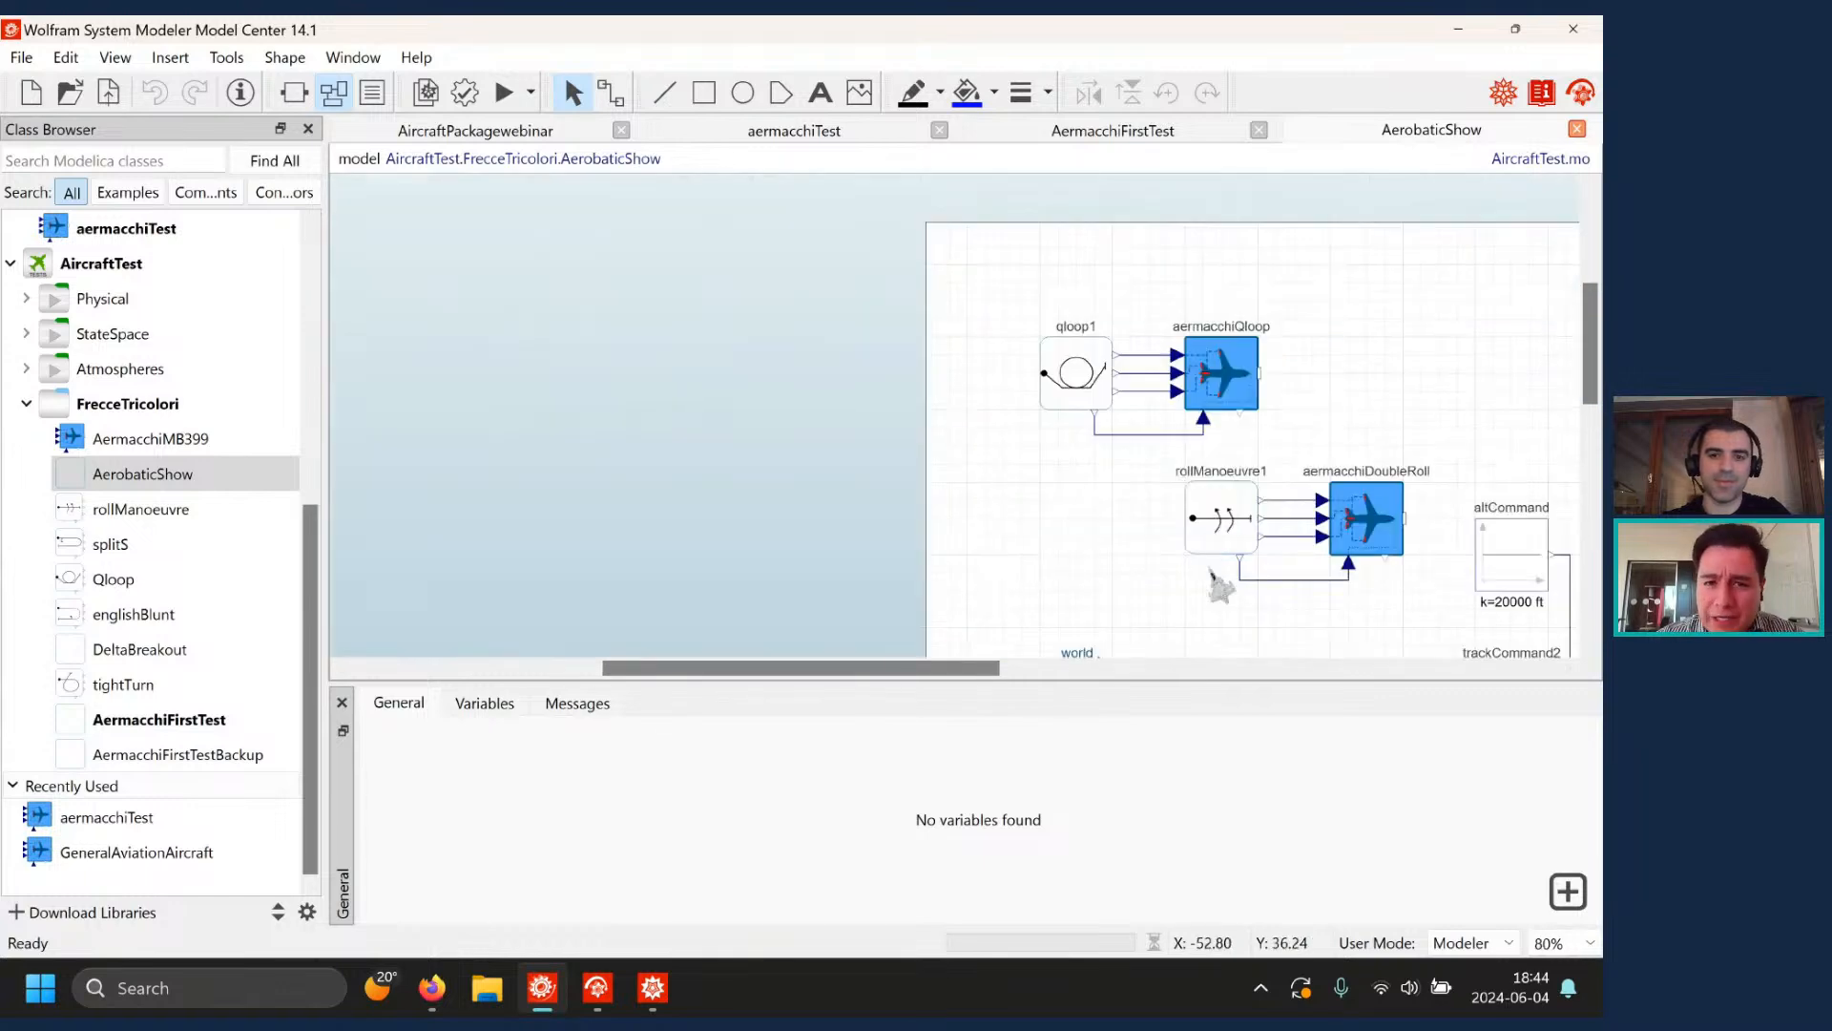
pyautogui.scroll(-1, 1210, 572)
pyautogui.scroll(-1, 993, 630)
pyautogui.moveTo(959, 671); pyautogui.dragTo(1090, 680)
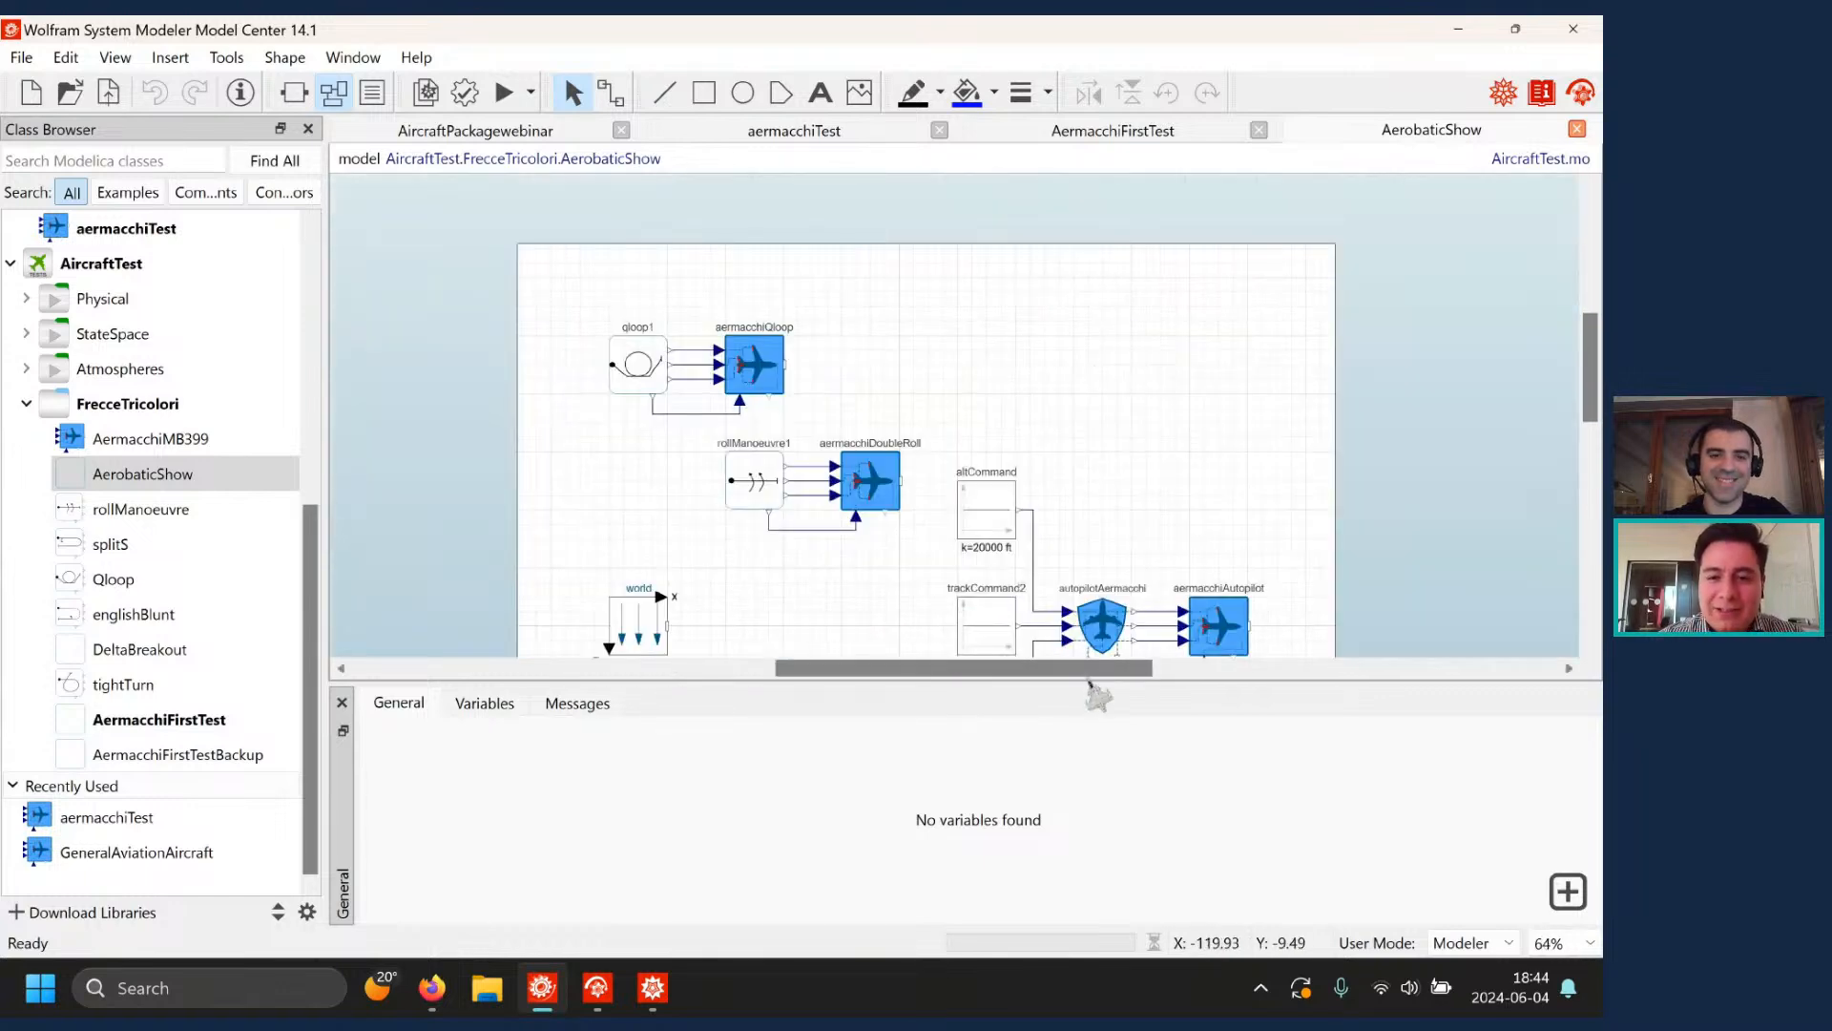
pyautogui.scroll(-2, 1097, 572)
pyautogui.scroll(-1, 1084, 536)
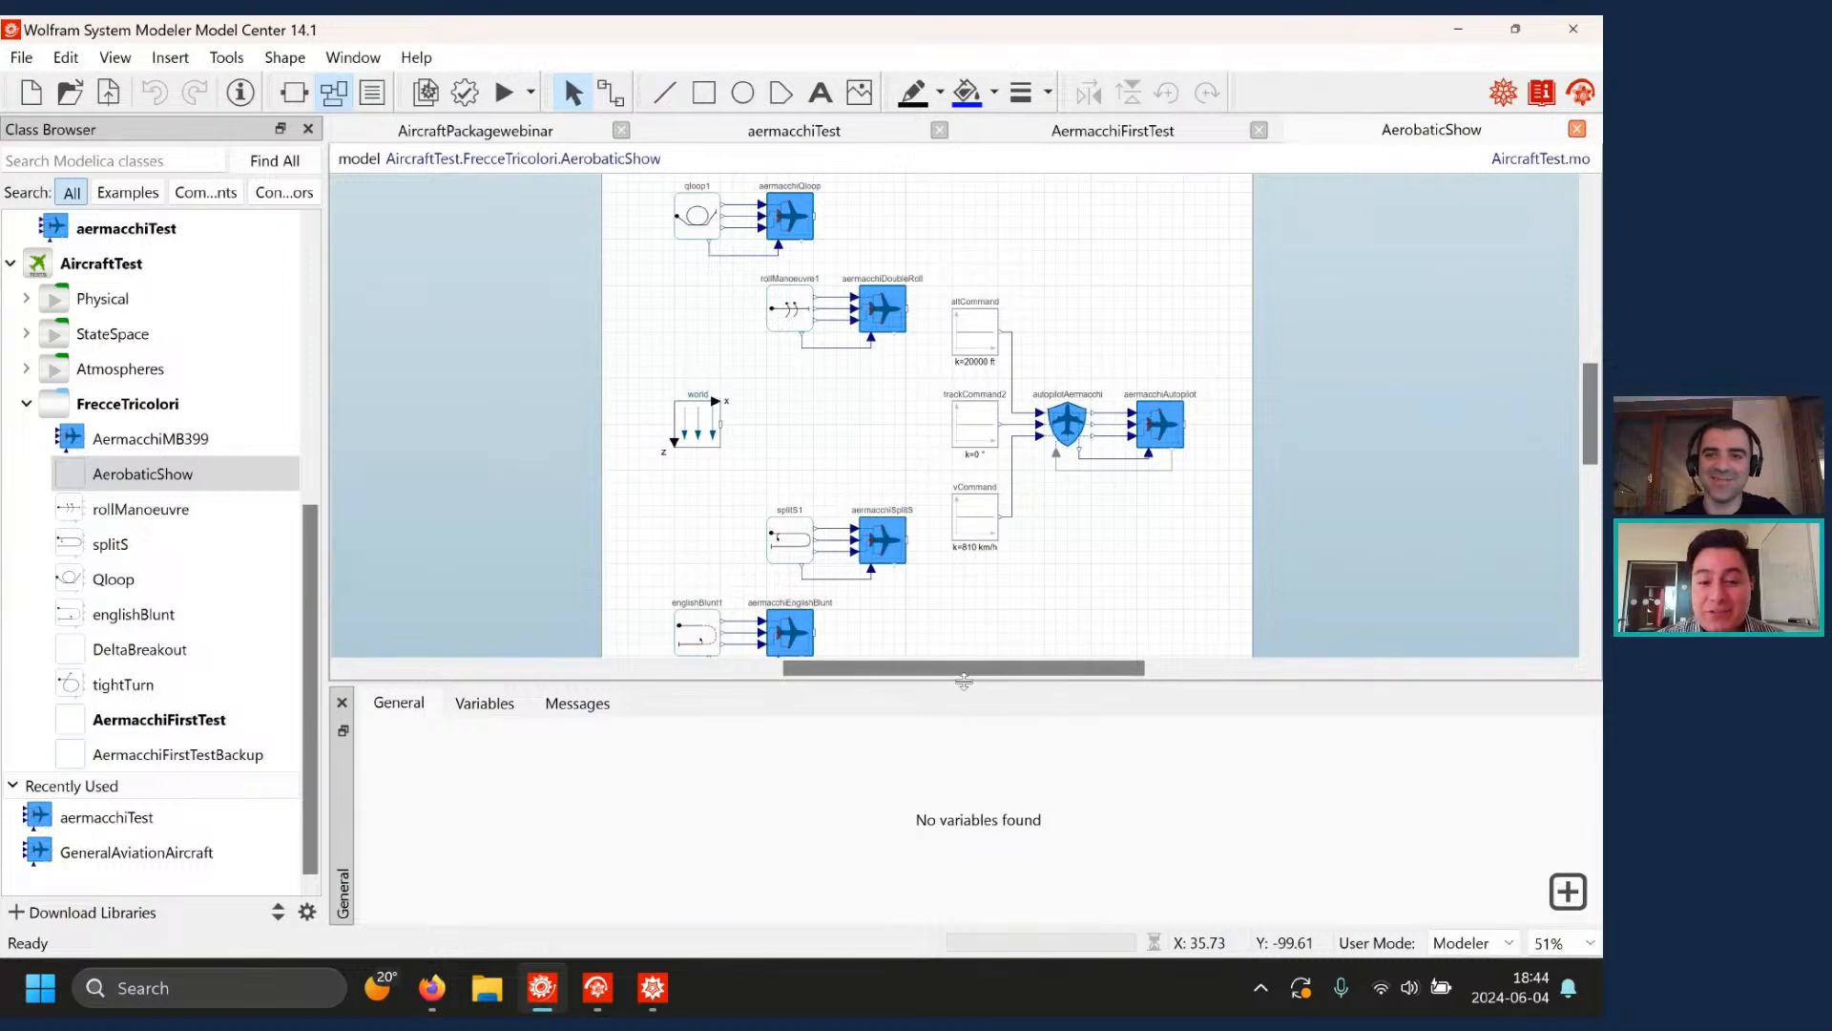
pyautogui.moveTo(971, 683); pyautogui.dragTo(973, 736)
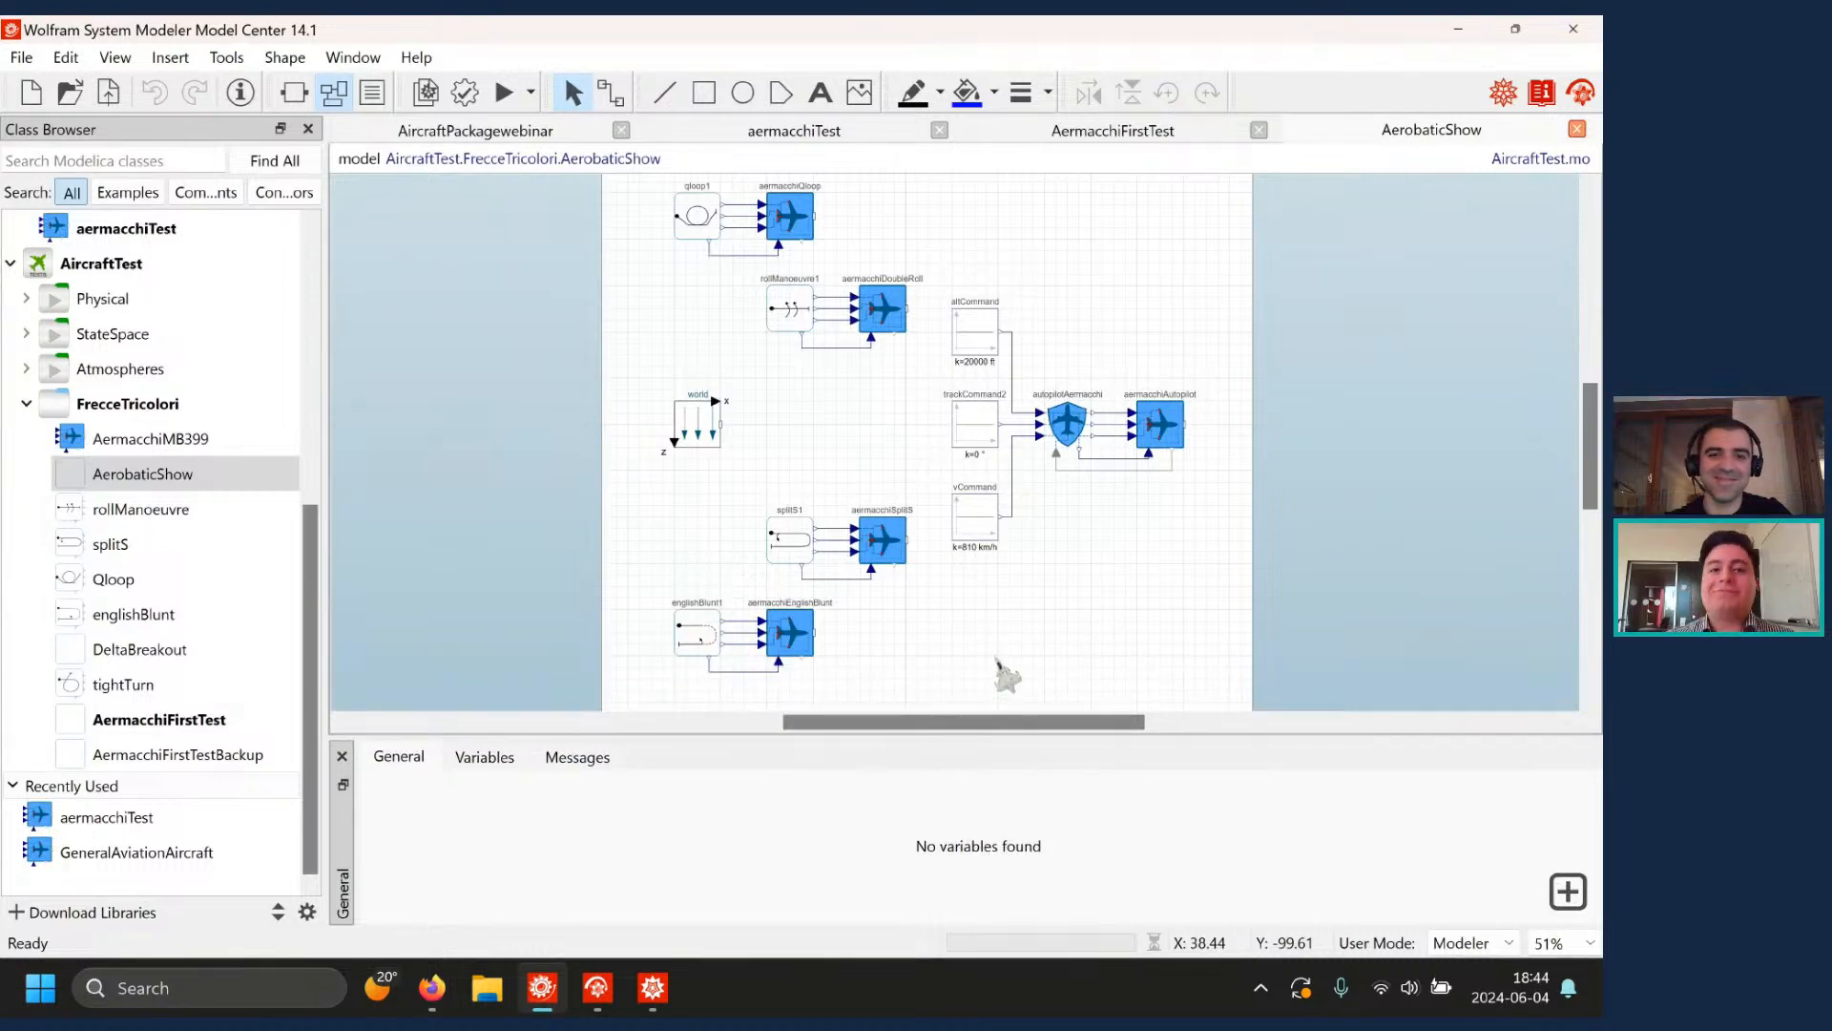
# - Switch to Simulation Center, close all open plots, and open the animation of the AerobaticShow experiment
pyautogui.click(587, 1008)
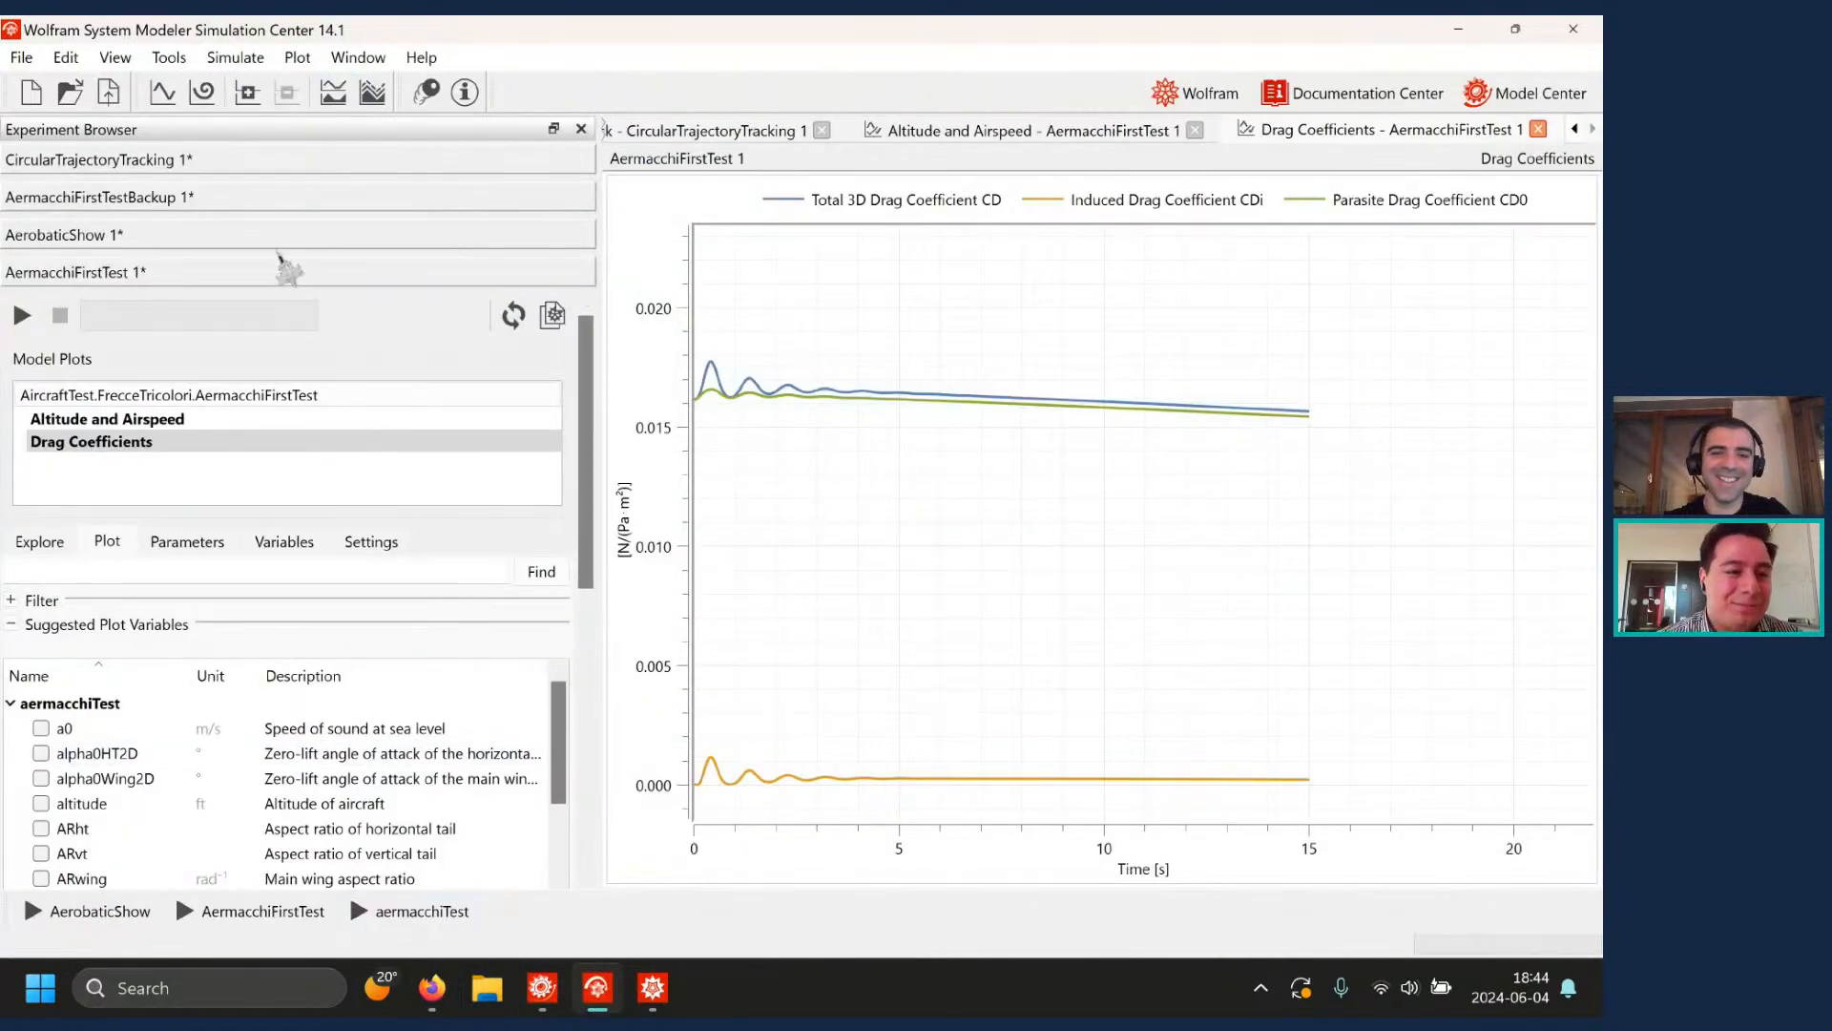
pyautogui.click(253, 237)
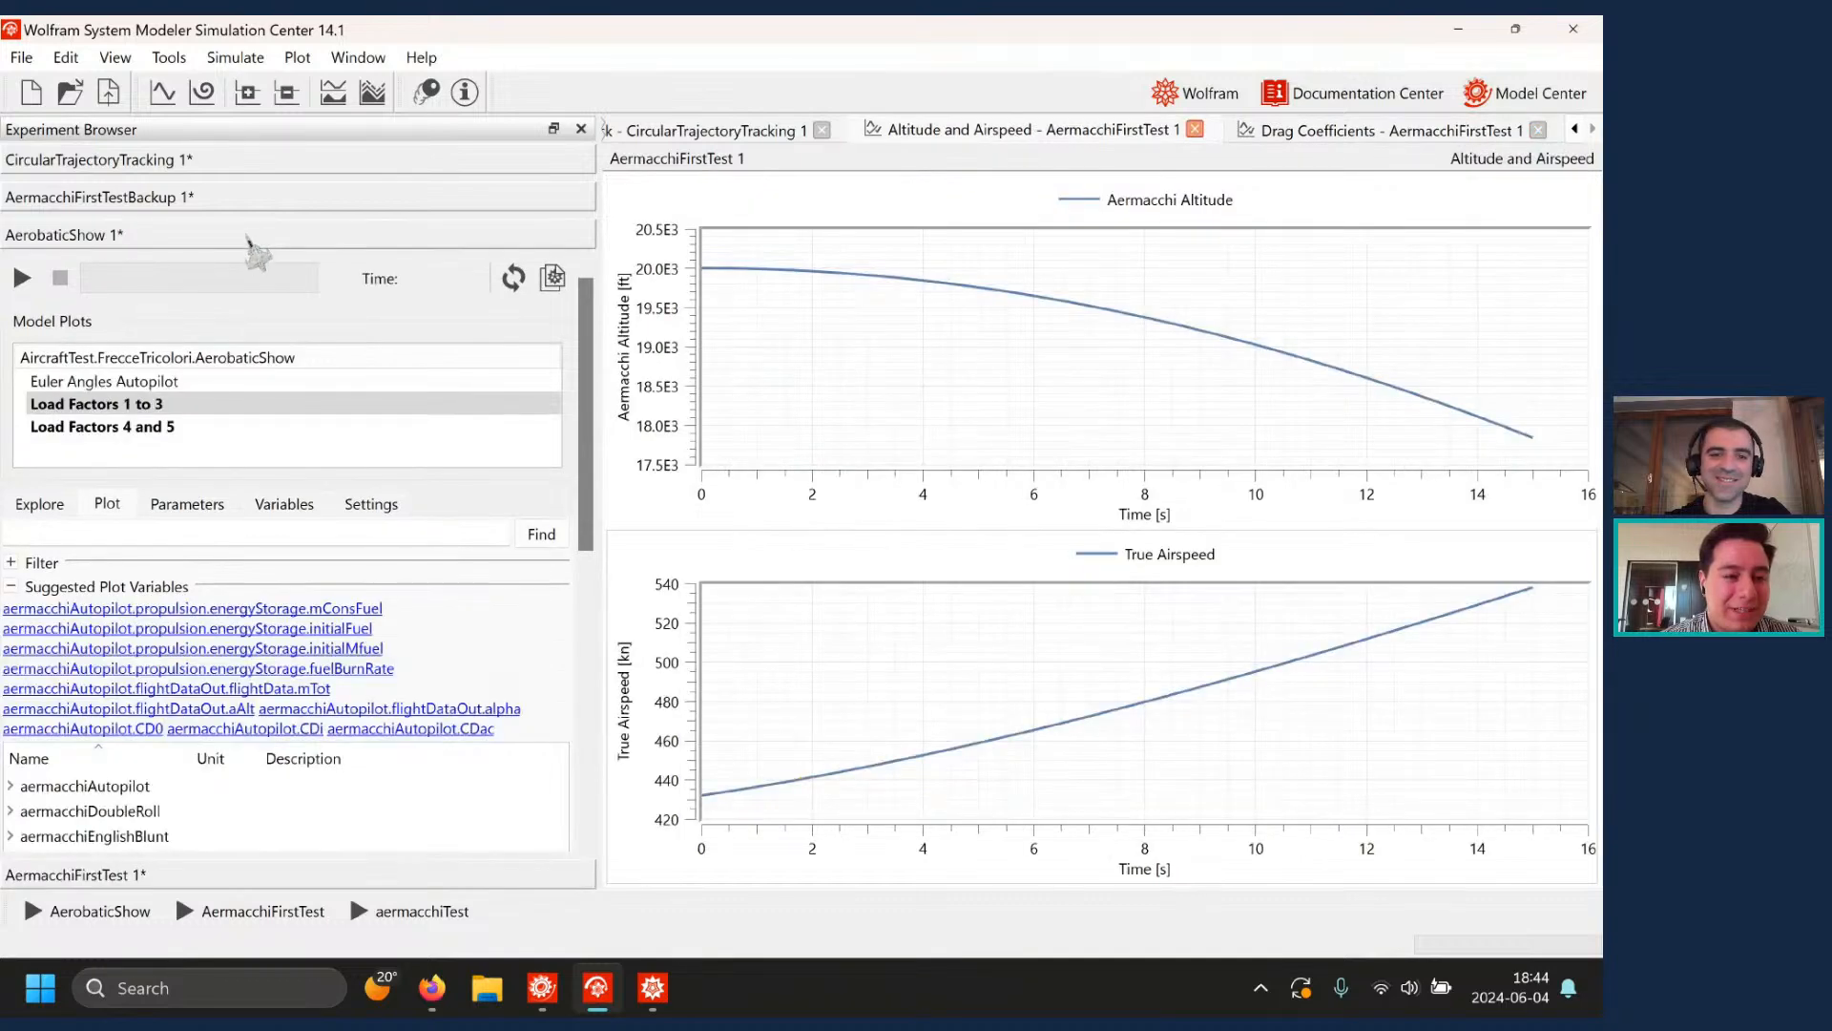
pyautogui.click(1194, 128)
pyautogui.click(1576, 130)
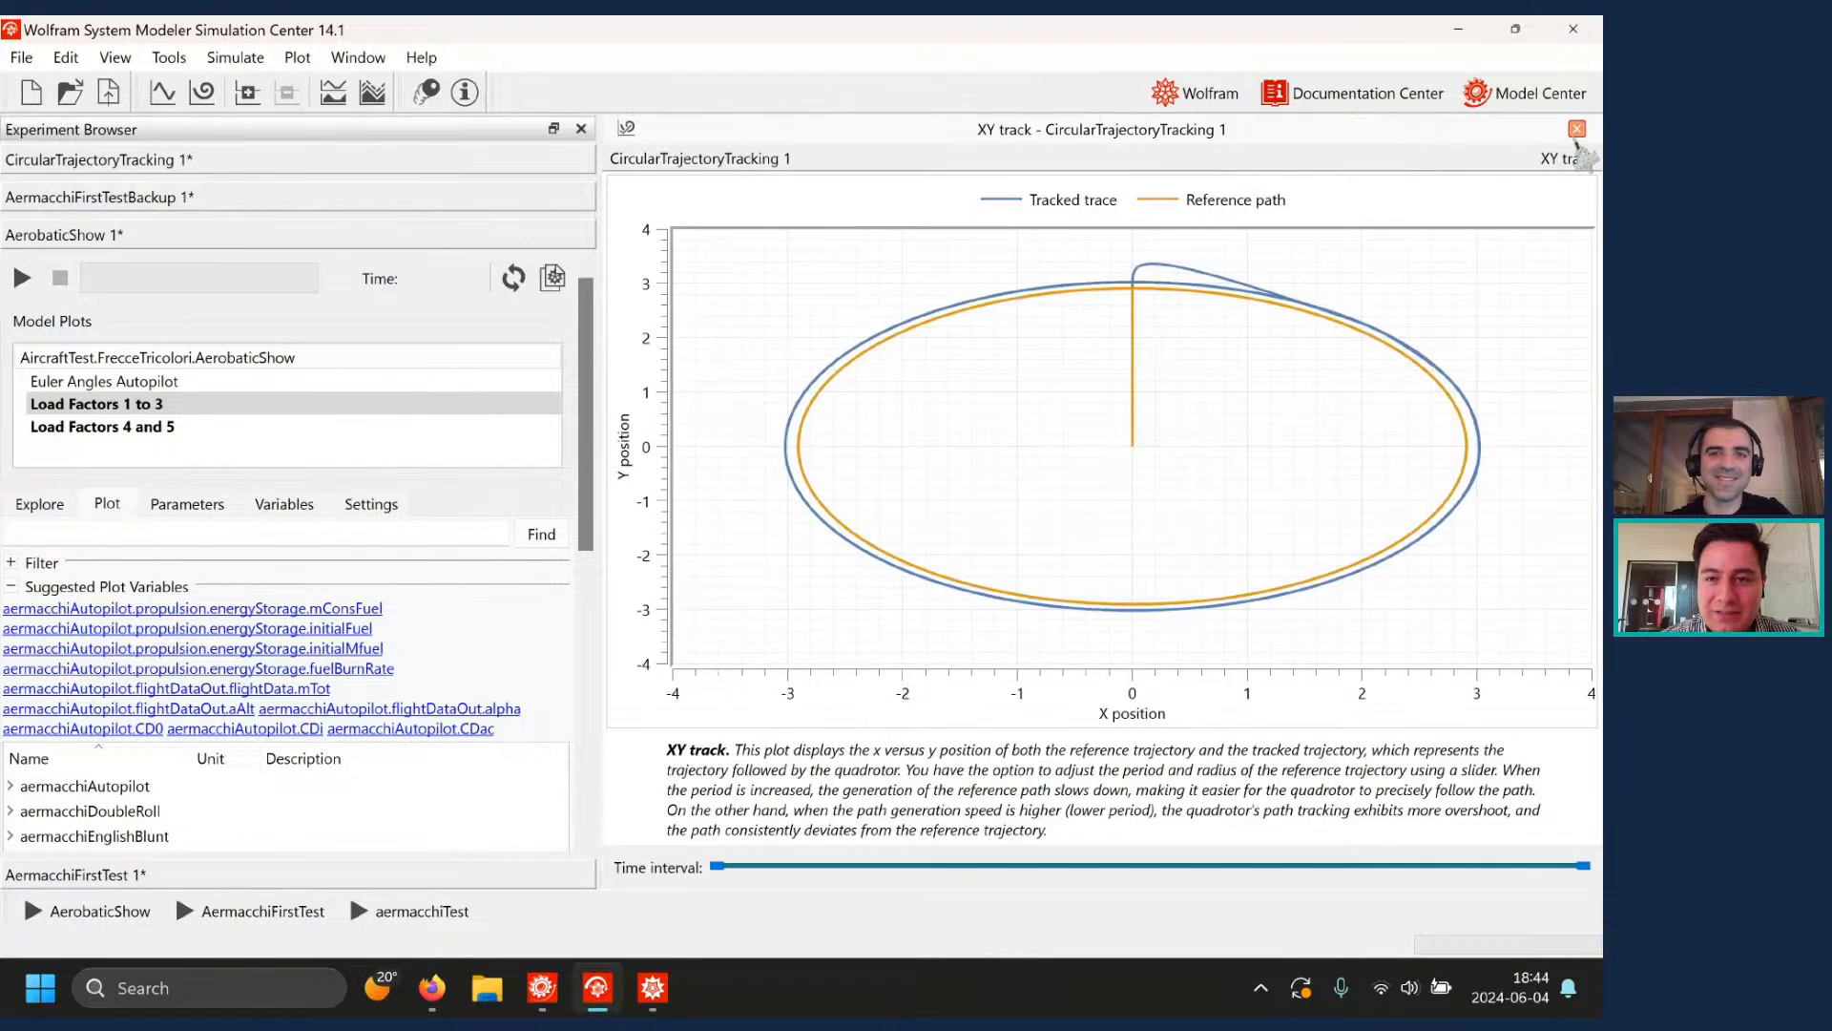
pyautogui.click(1576, 130)
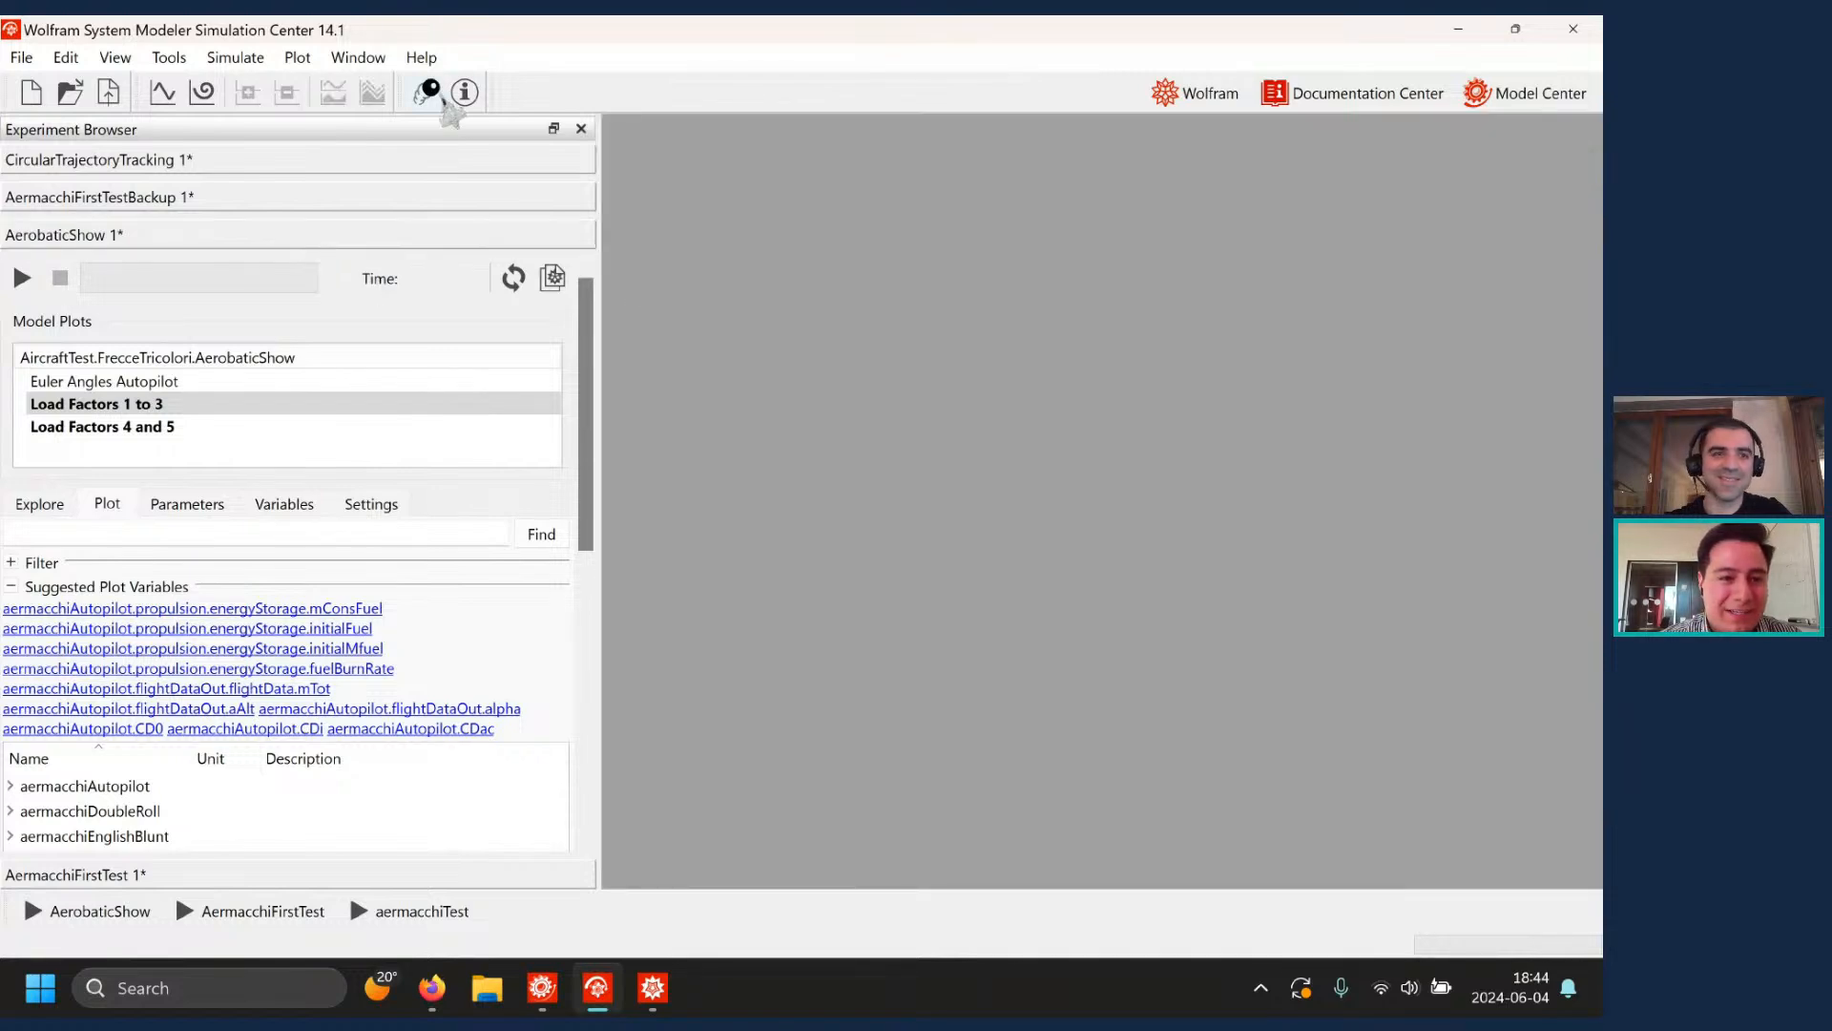
pyautogui.click(426, 93)
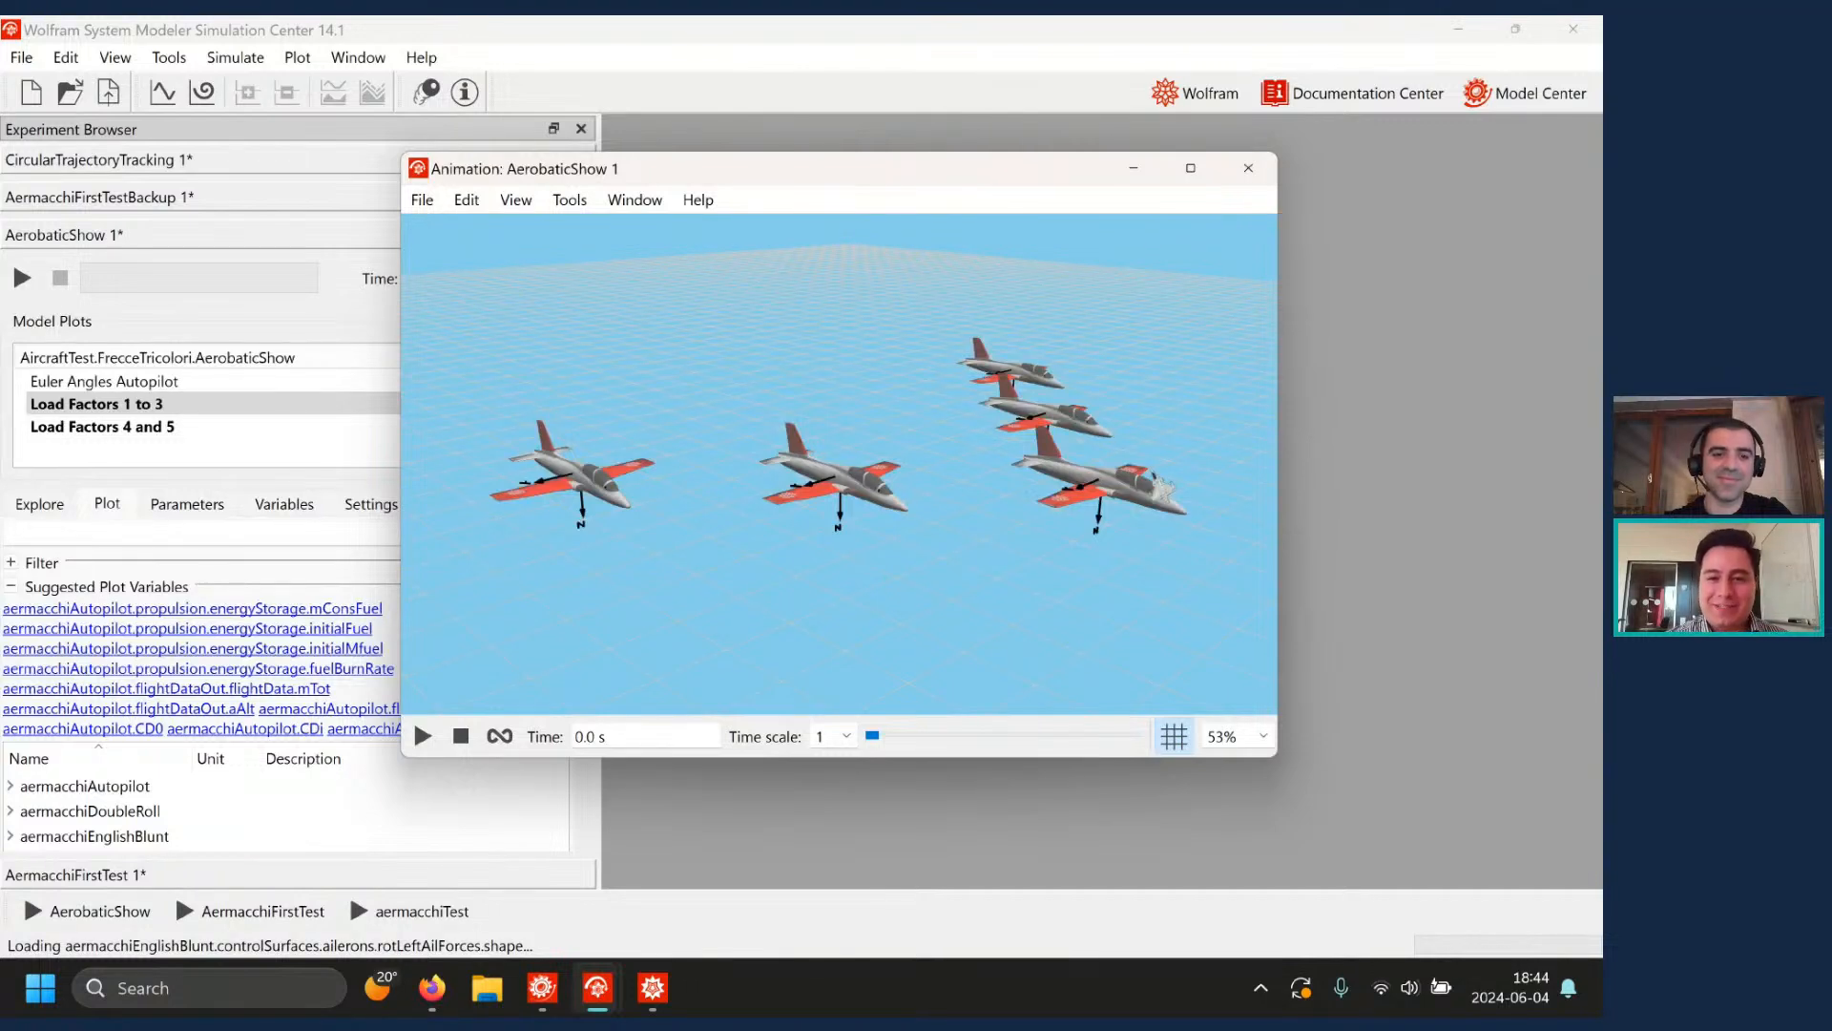
# - Enlarge the AerobaticShow animation window, play the animation, and reset it to the start
pyautogui.click(1190, 168)
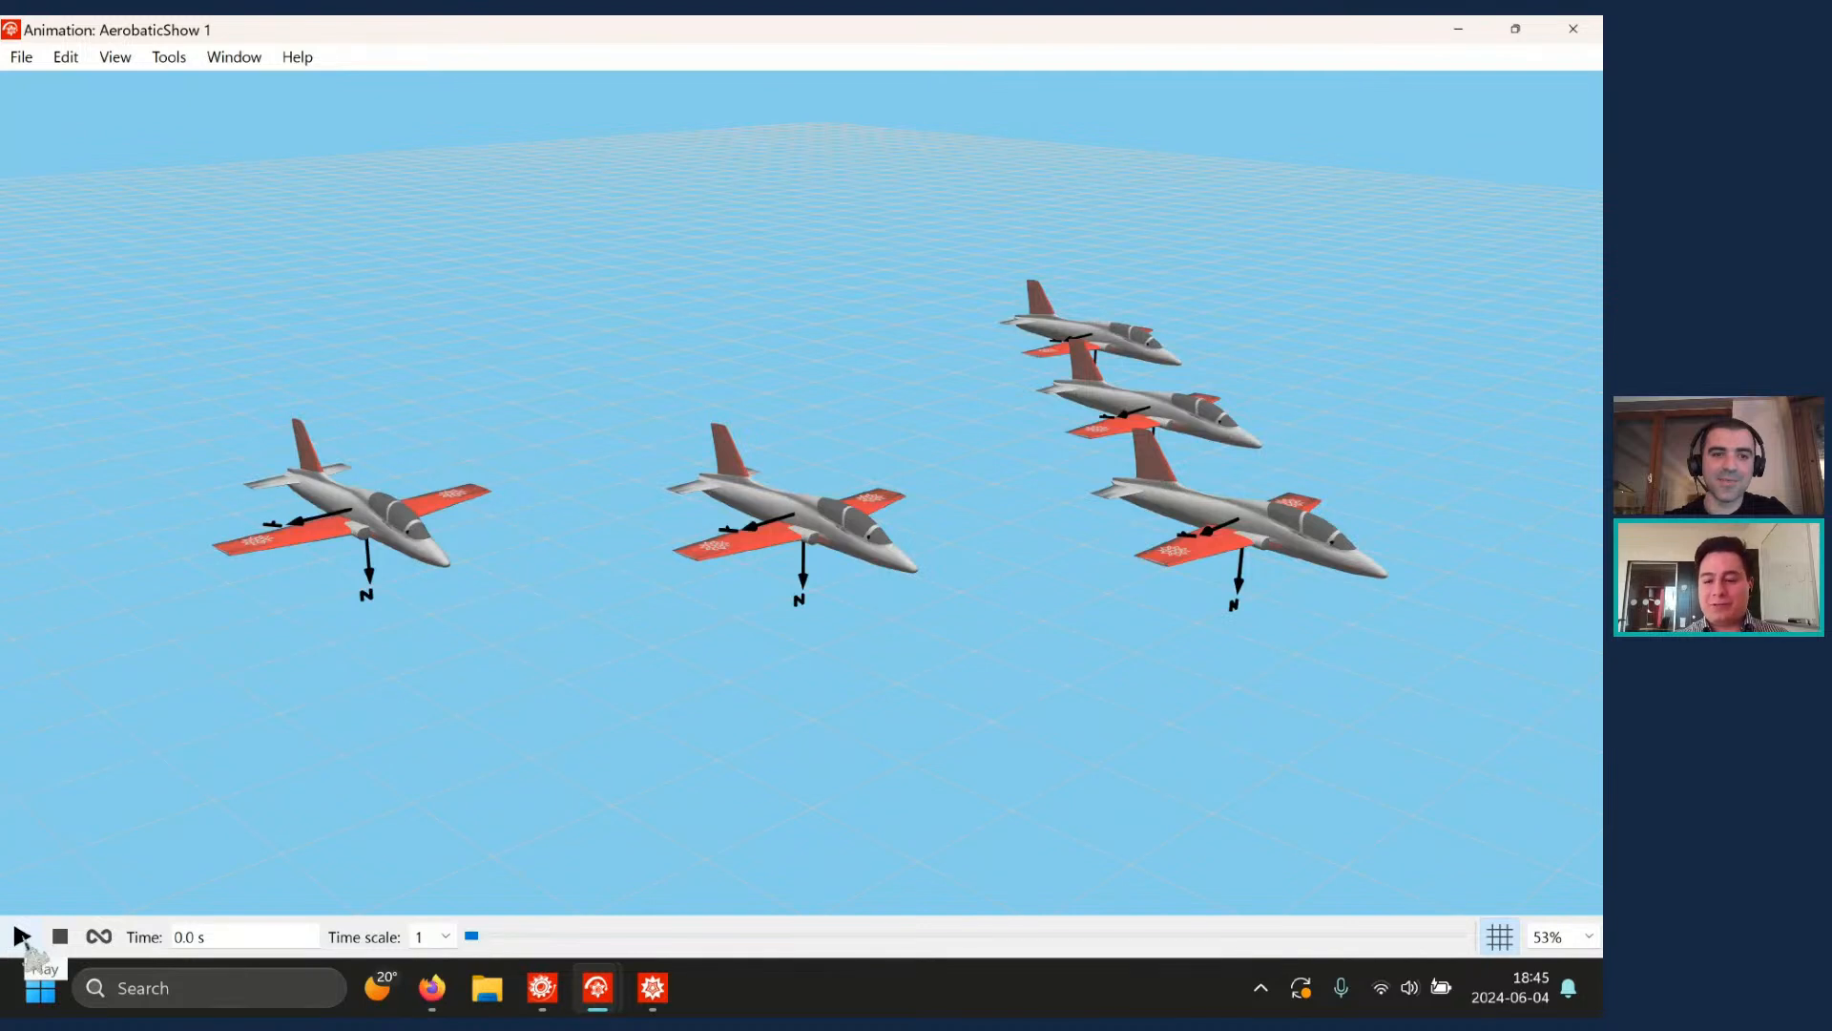
pyautogui.click(21, 937)
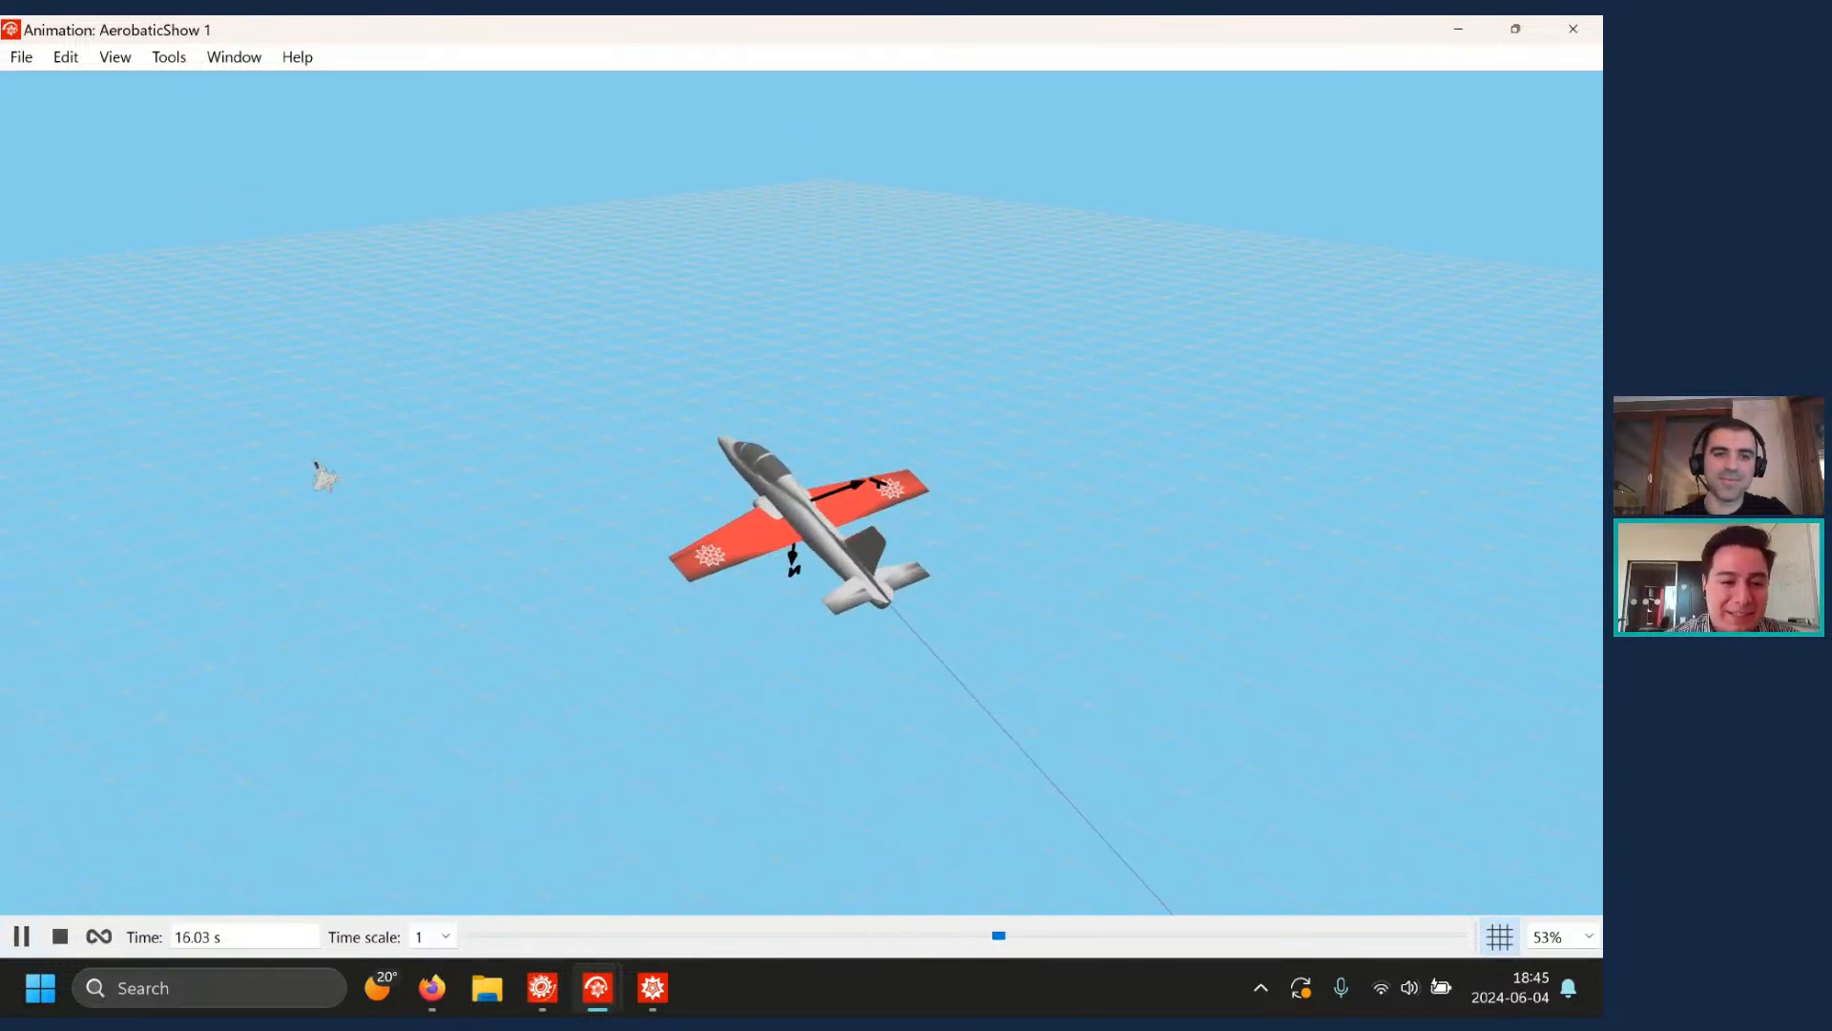
pyautogui.rightClick(312, 457)
pyautogui.click(59, 937)
# - Attach the animation camera to aermacchiDoubleRoll.body.aircraftShapeCAD.vis, play the double roll flight, and reset it to the start
pyautogui.rightClick(269, 737)
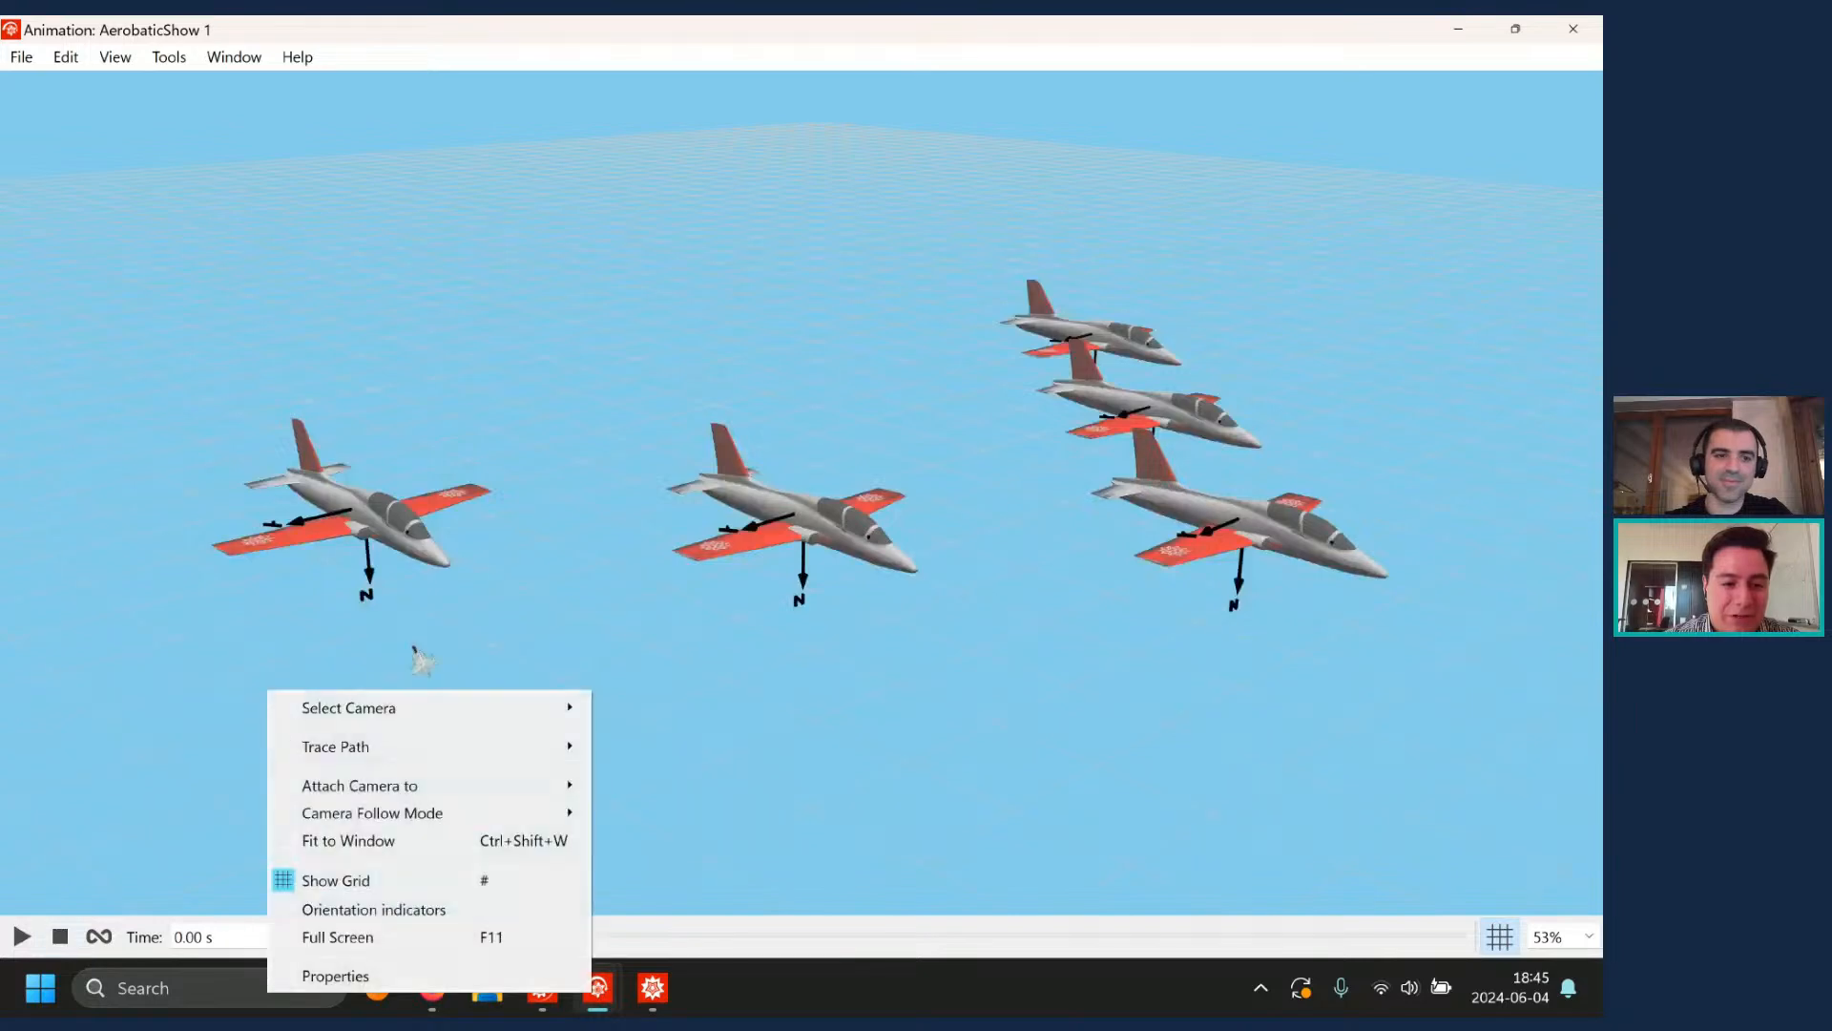
pyautogui.moveTo(430, 784)
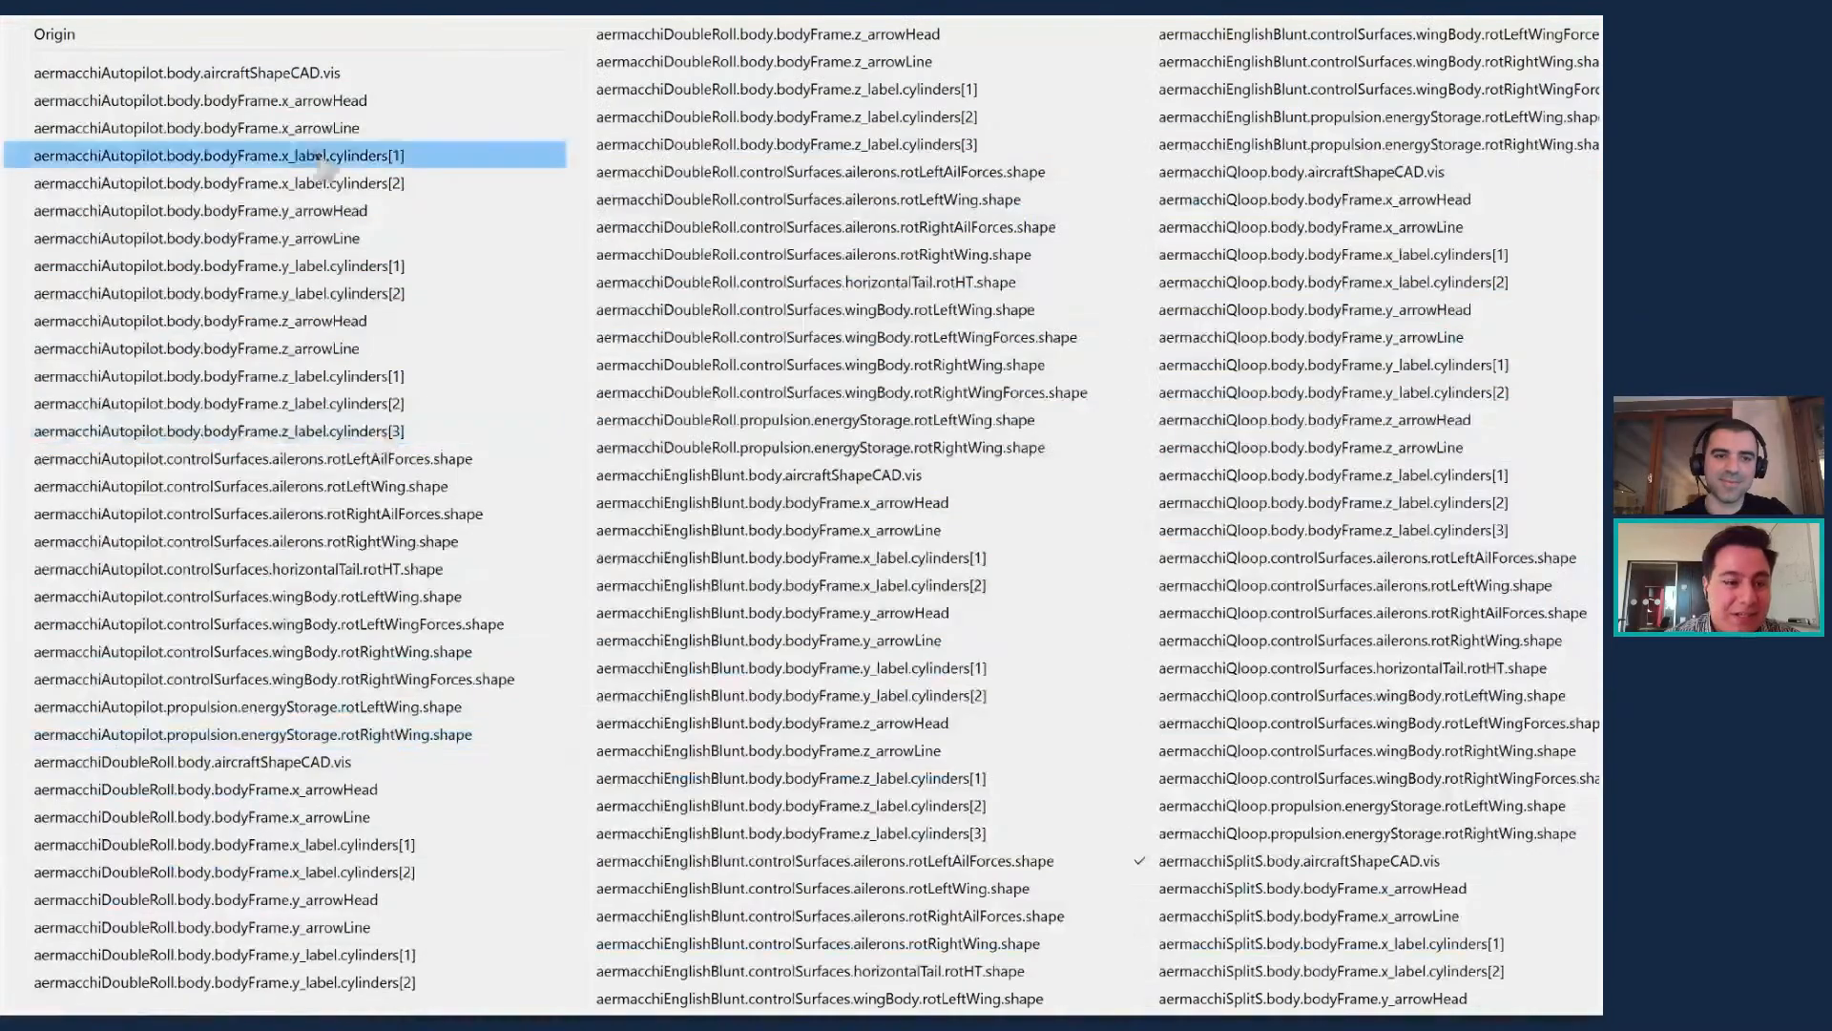
pyautogui.click(455, 763)
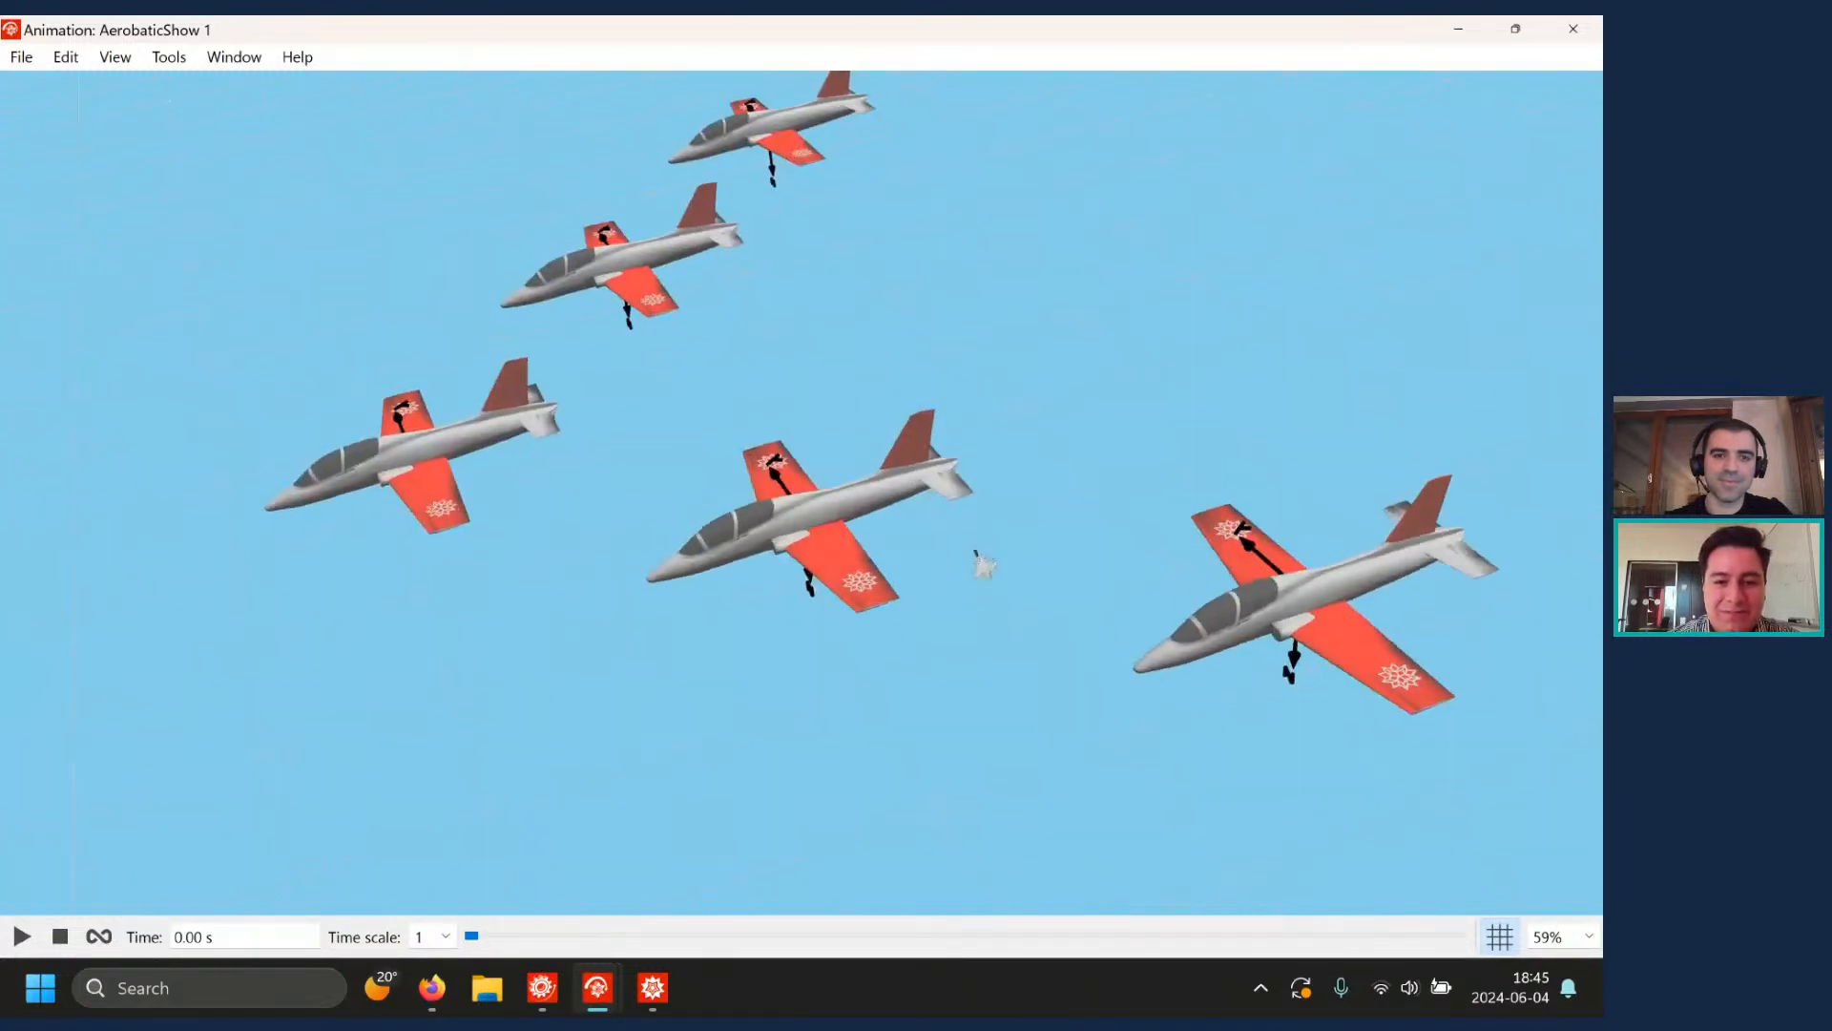
pyautogui.click(29, 939)
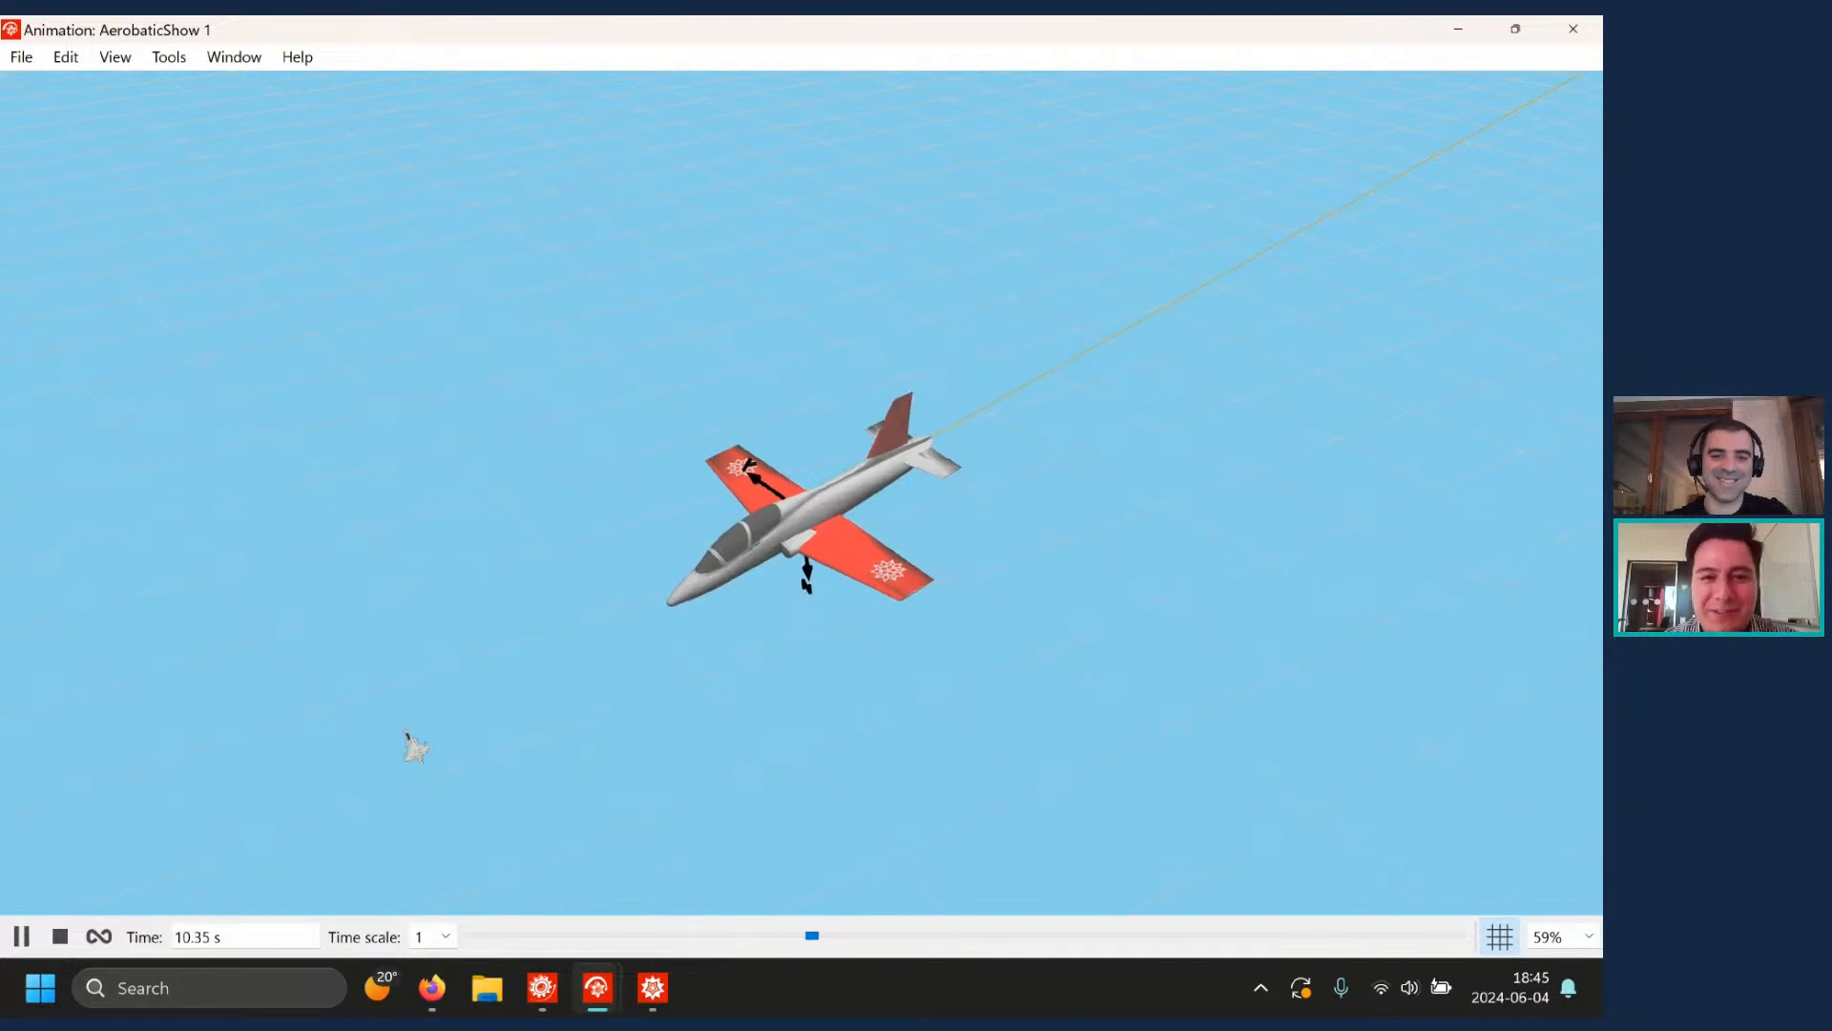
pyautogui.click(69, 939)
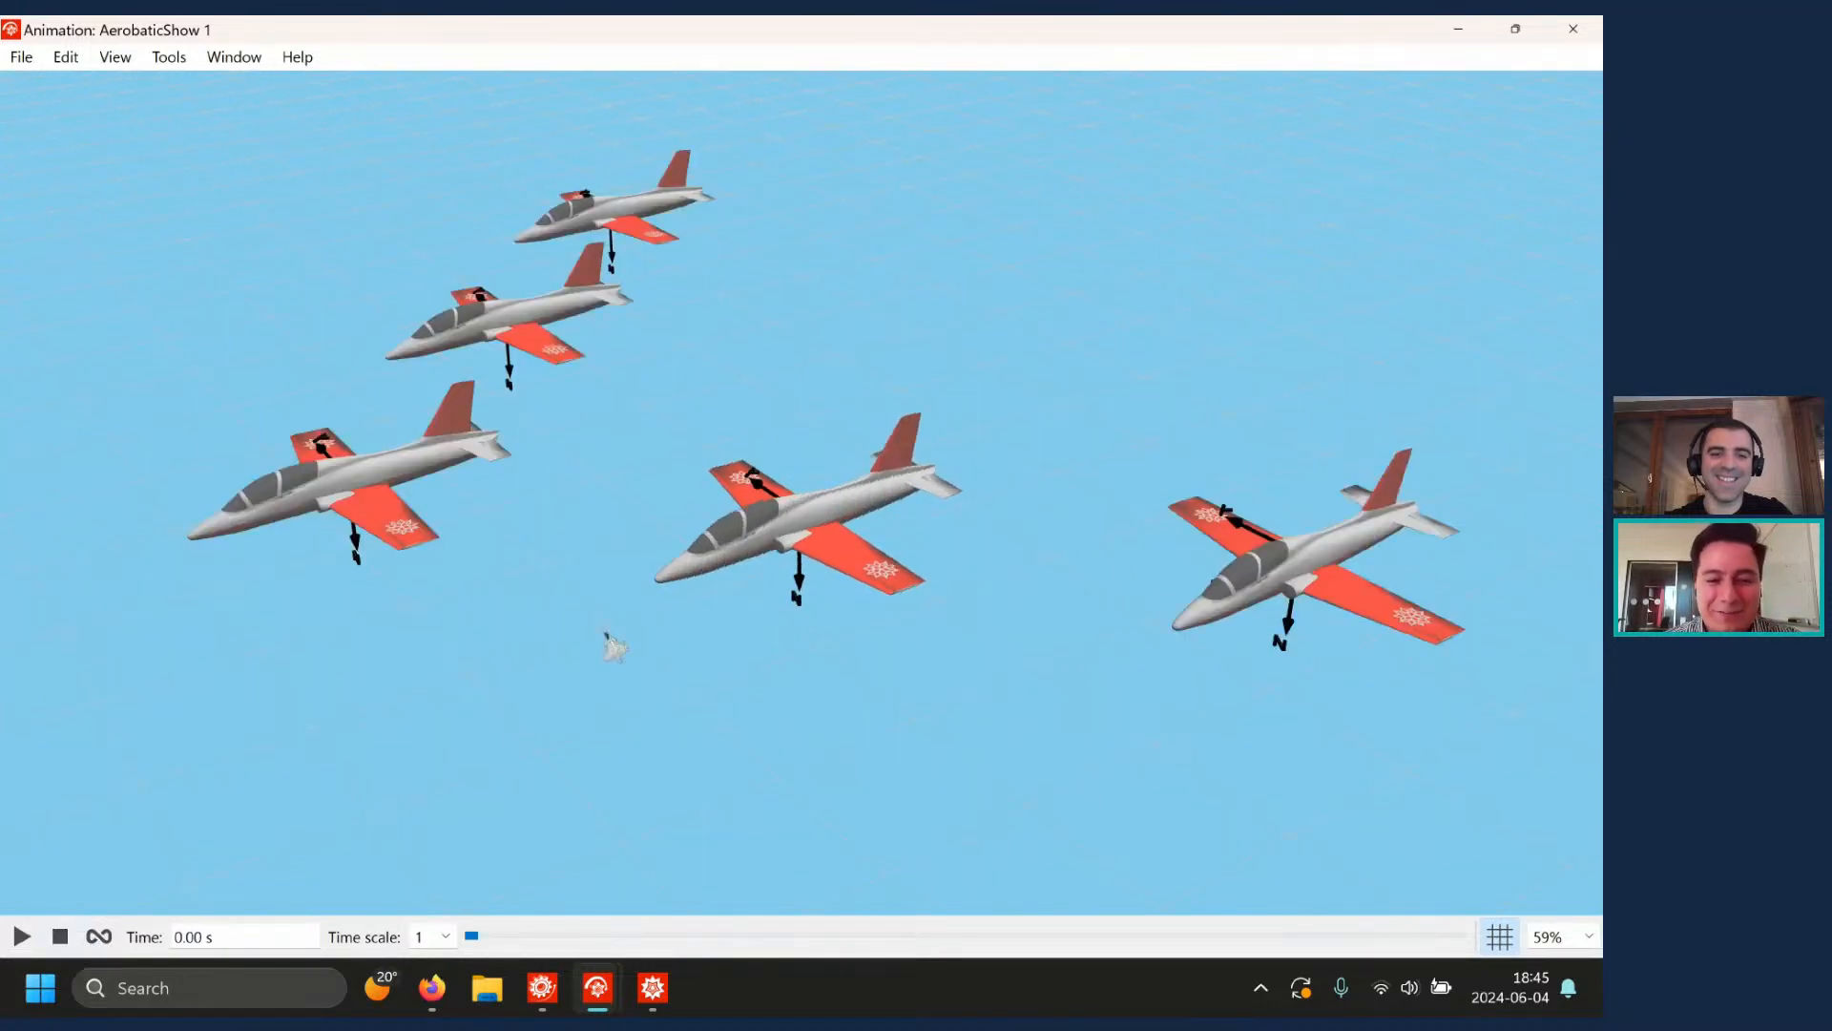
# - Attach the camera to aermacchiEnglishBlunt.body.aircraftShapeCAD.vis, play its flight from a side view, and reset to the start
pyautogui.rightClick(605, 632)
pyautogui.moveTo(728, 722)
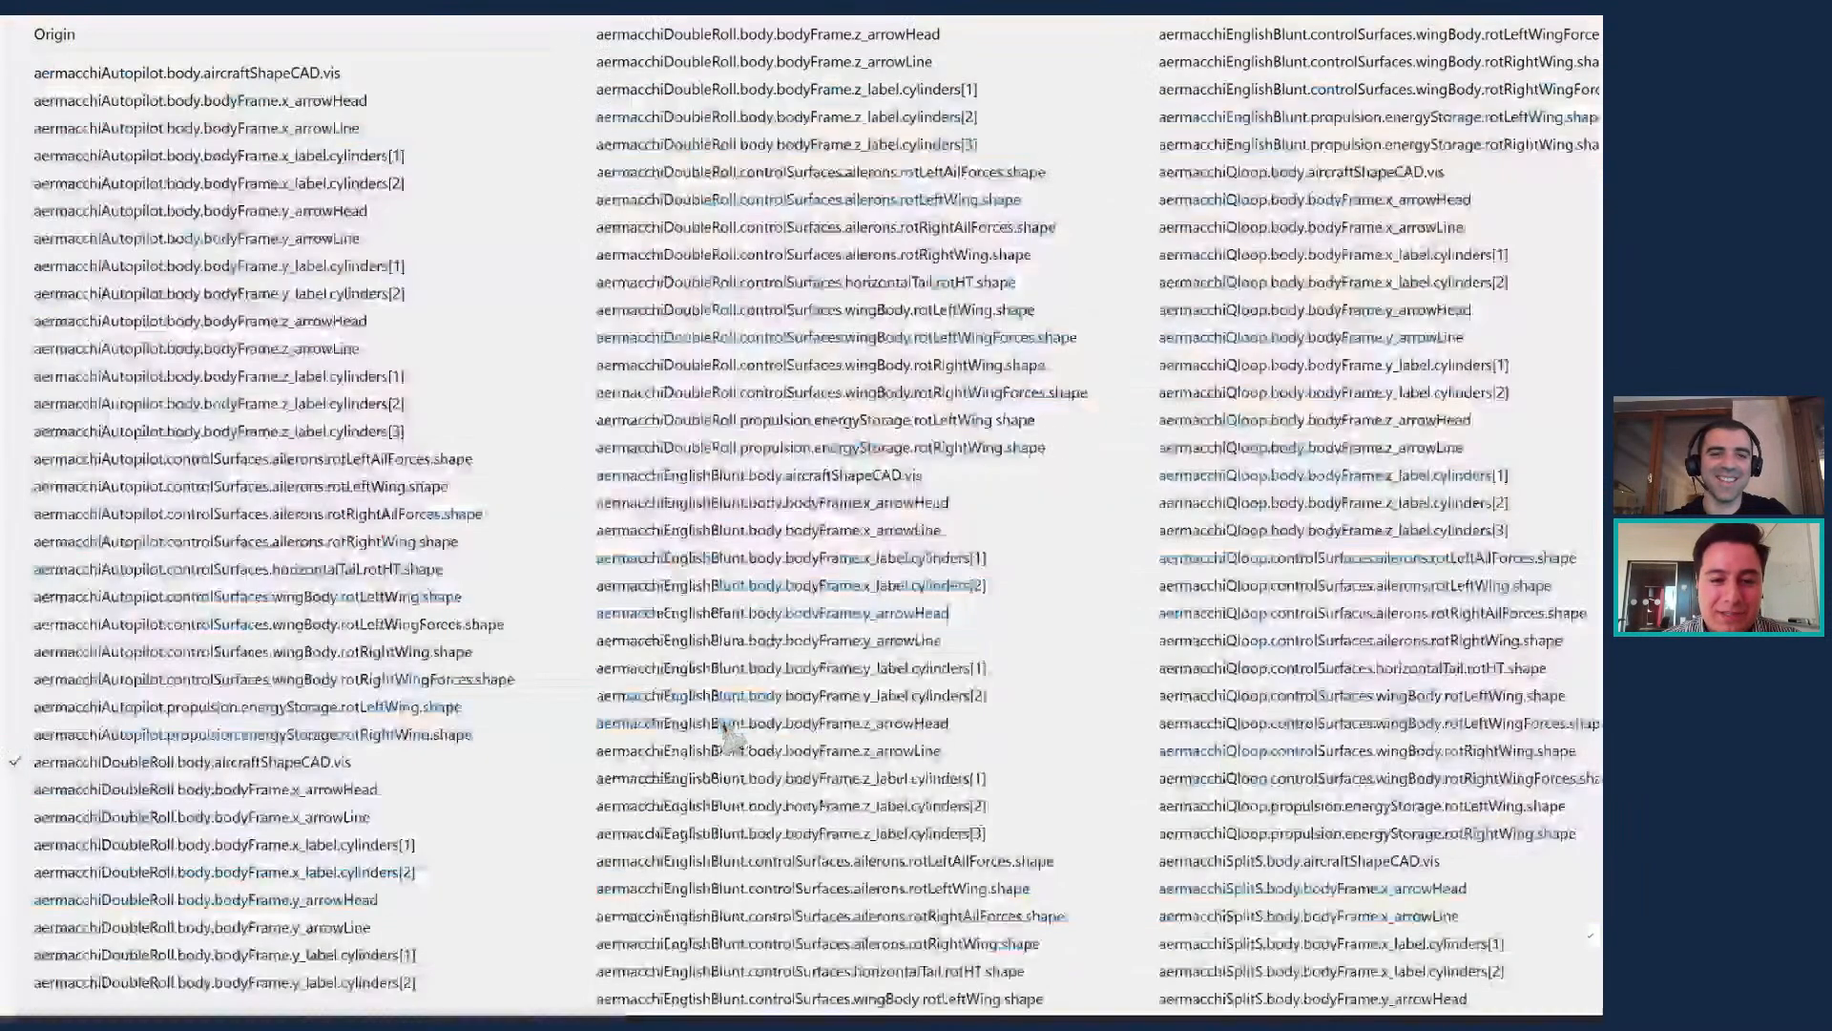
pyautogui.click(996, 499)
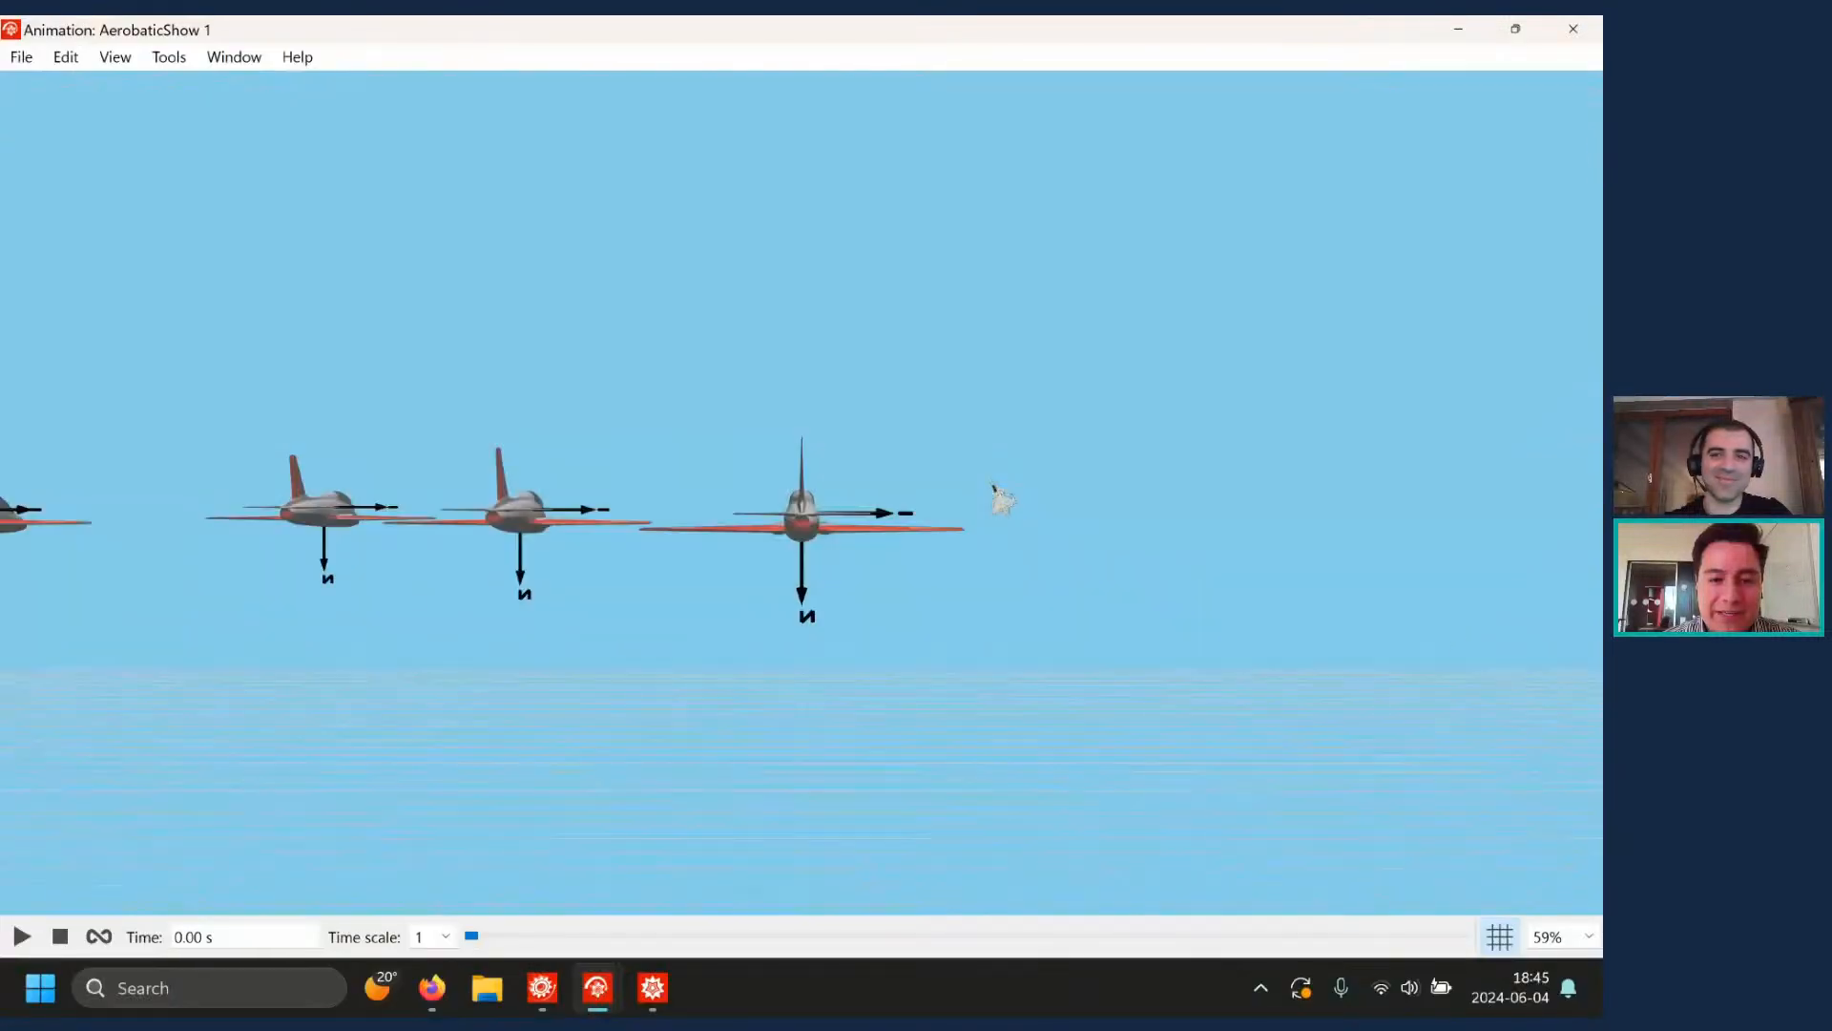
pyautogui.moveTo(794, 474); pyautogui.dragTo(464, 518)
pyautogui.moveTo(1112, 437); pyautogui.dragTo(291, 716)
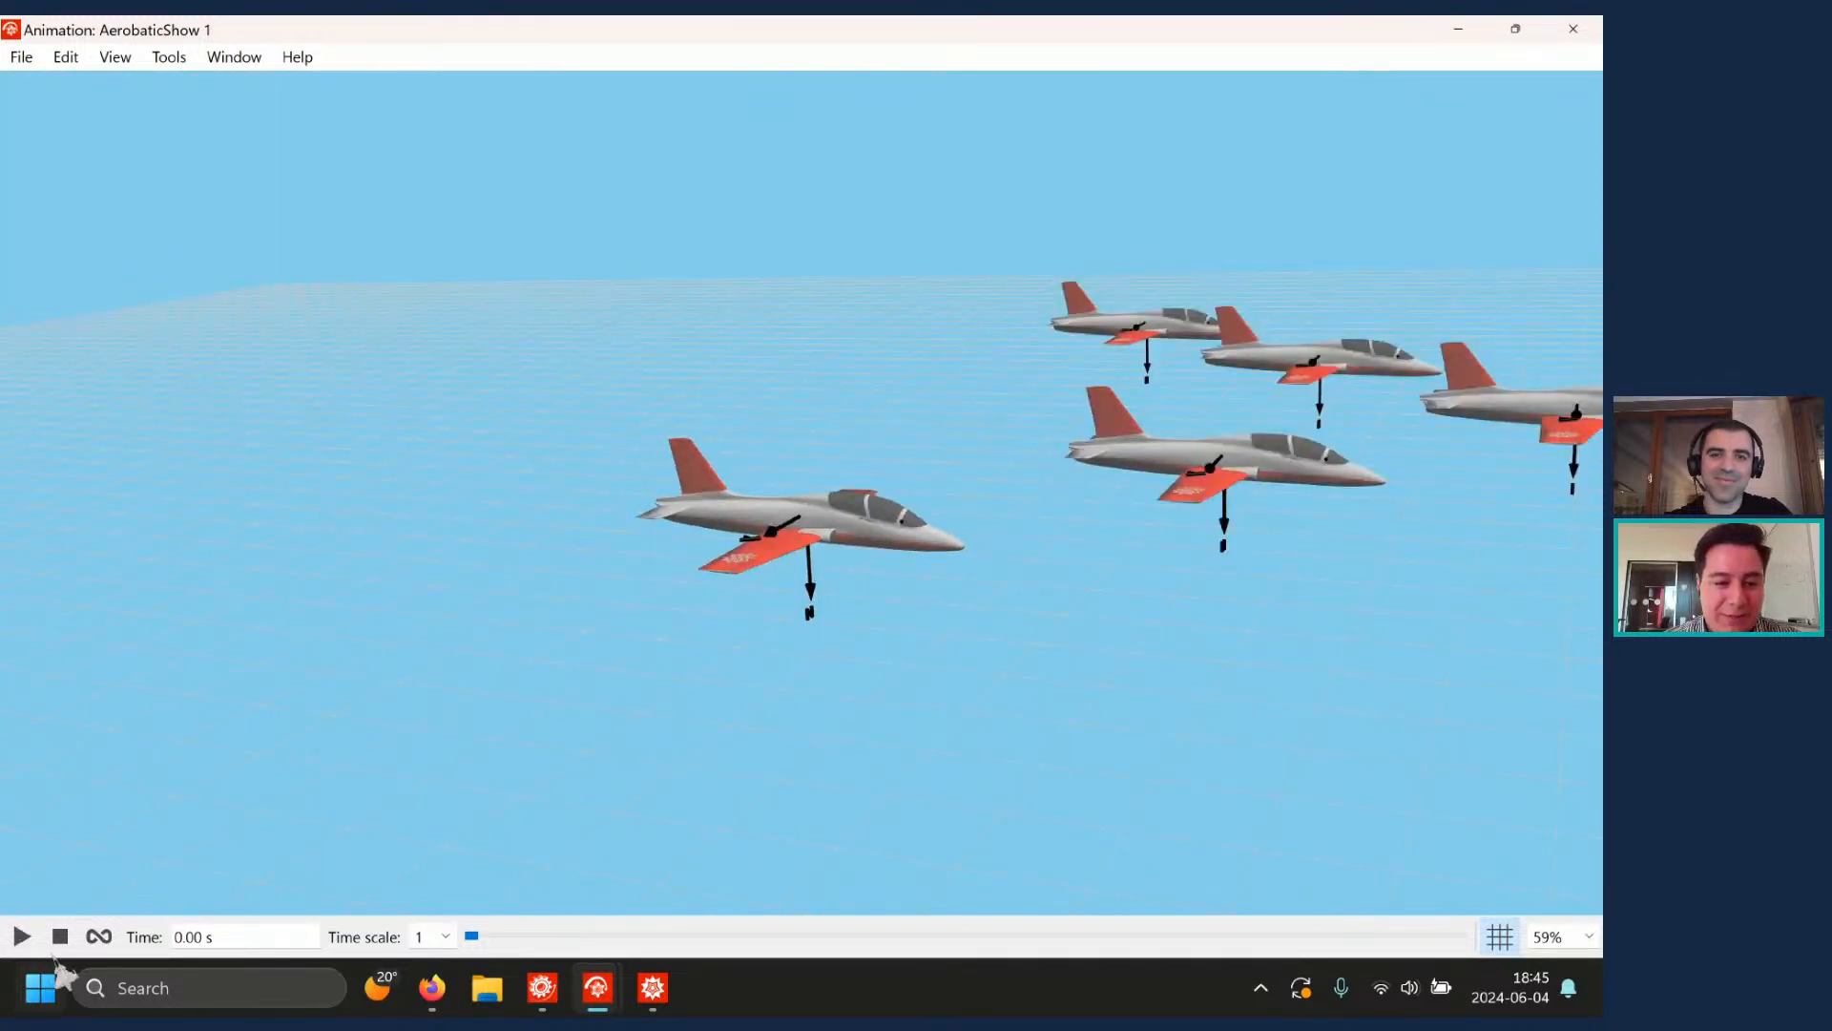
pyautogui.click(21, 936)
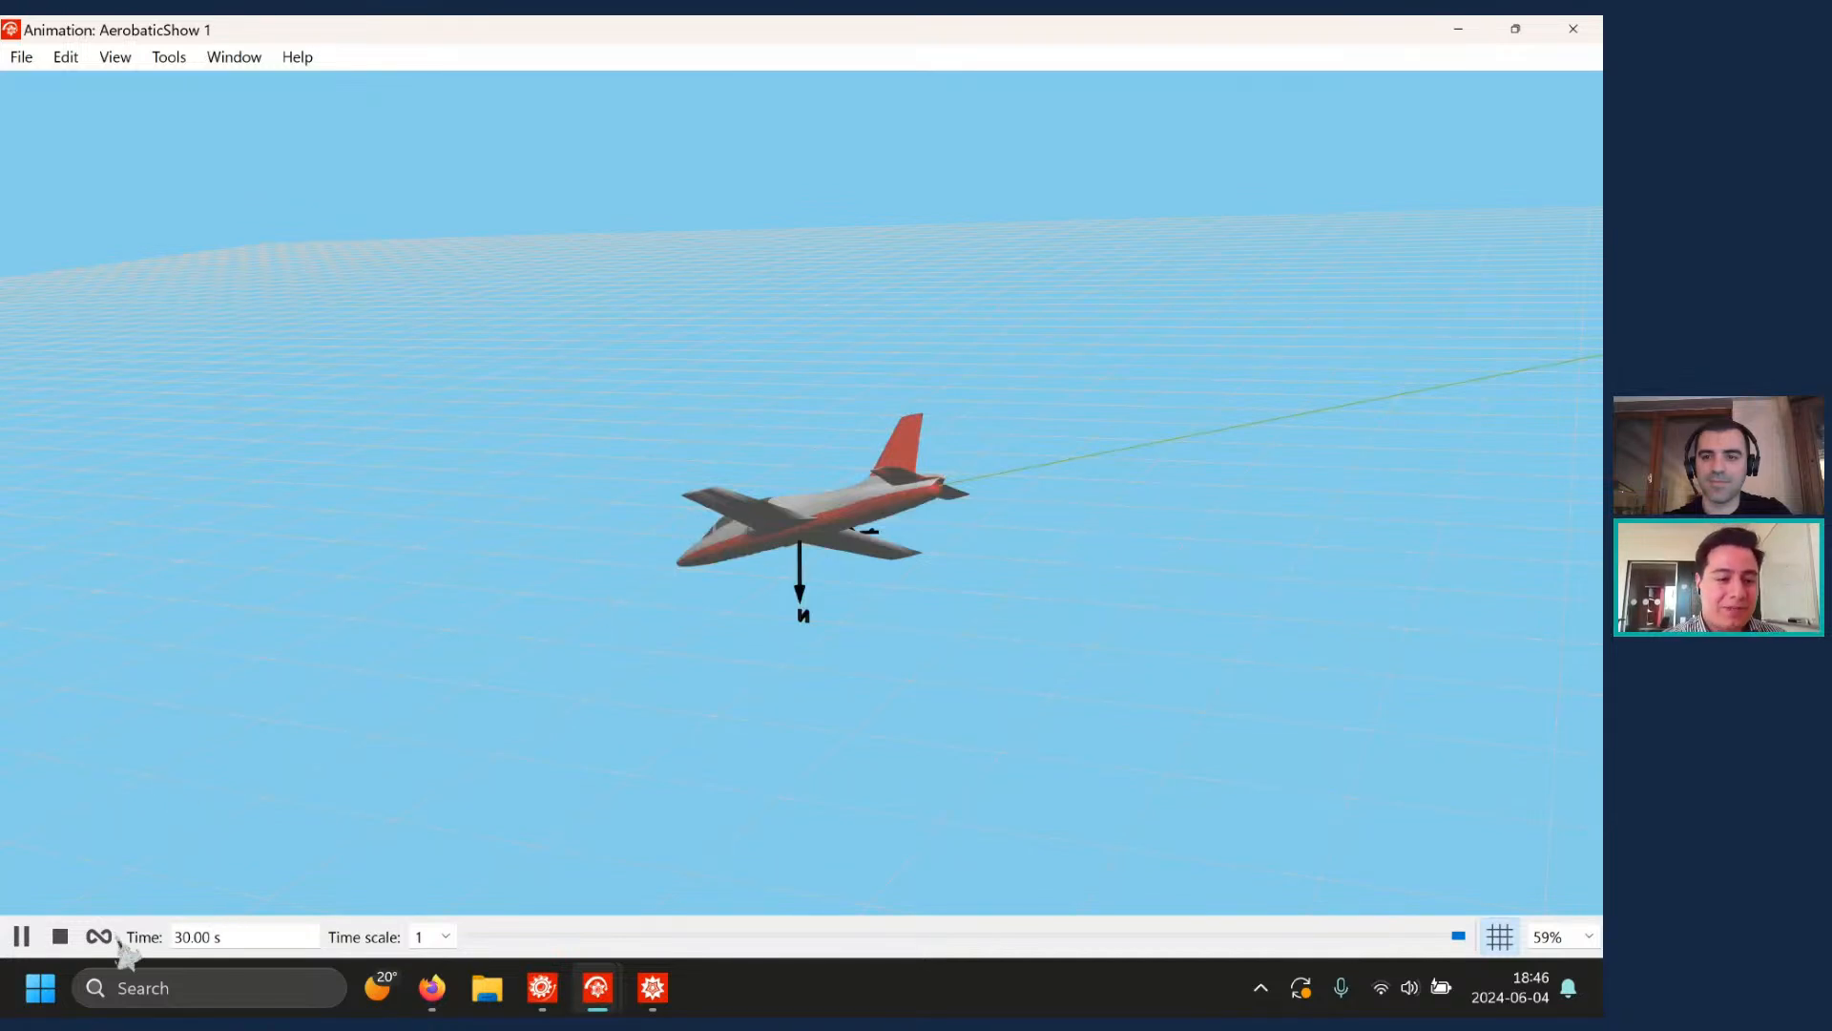
pyautogui.click(59, 936)
# - Attach the camera to the aermacchiQloop aircraft, play its flight at time scale 2, and reset to the start
pyautogui.rightClick(420, 571)
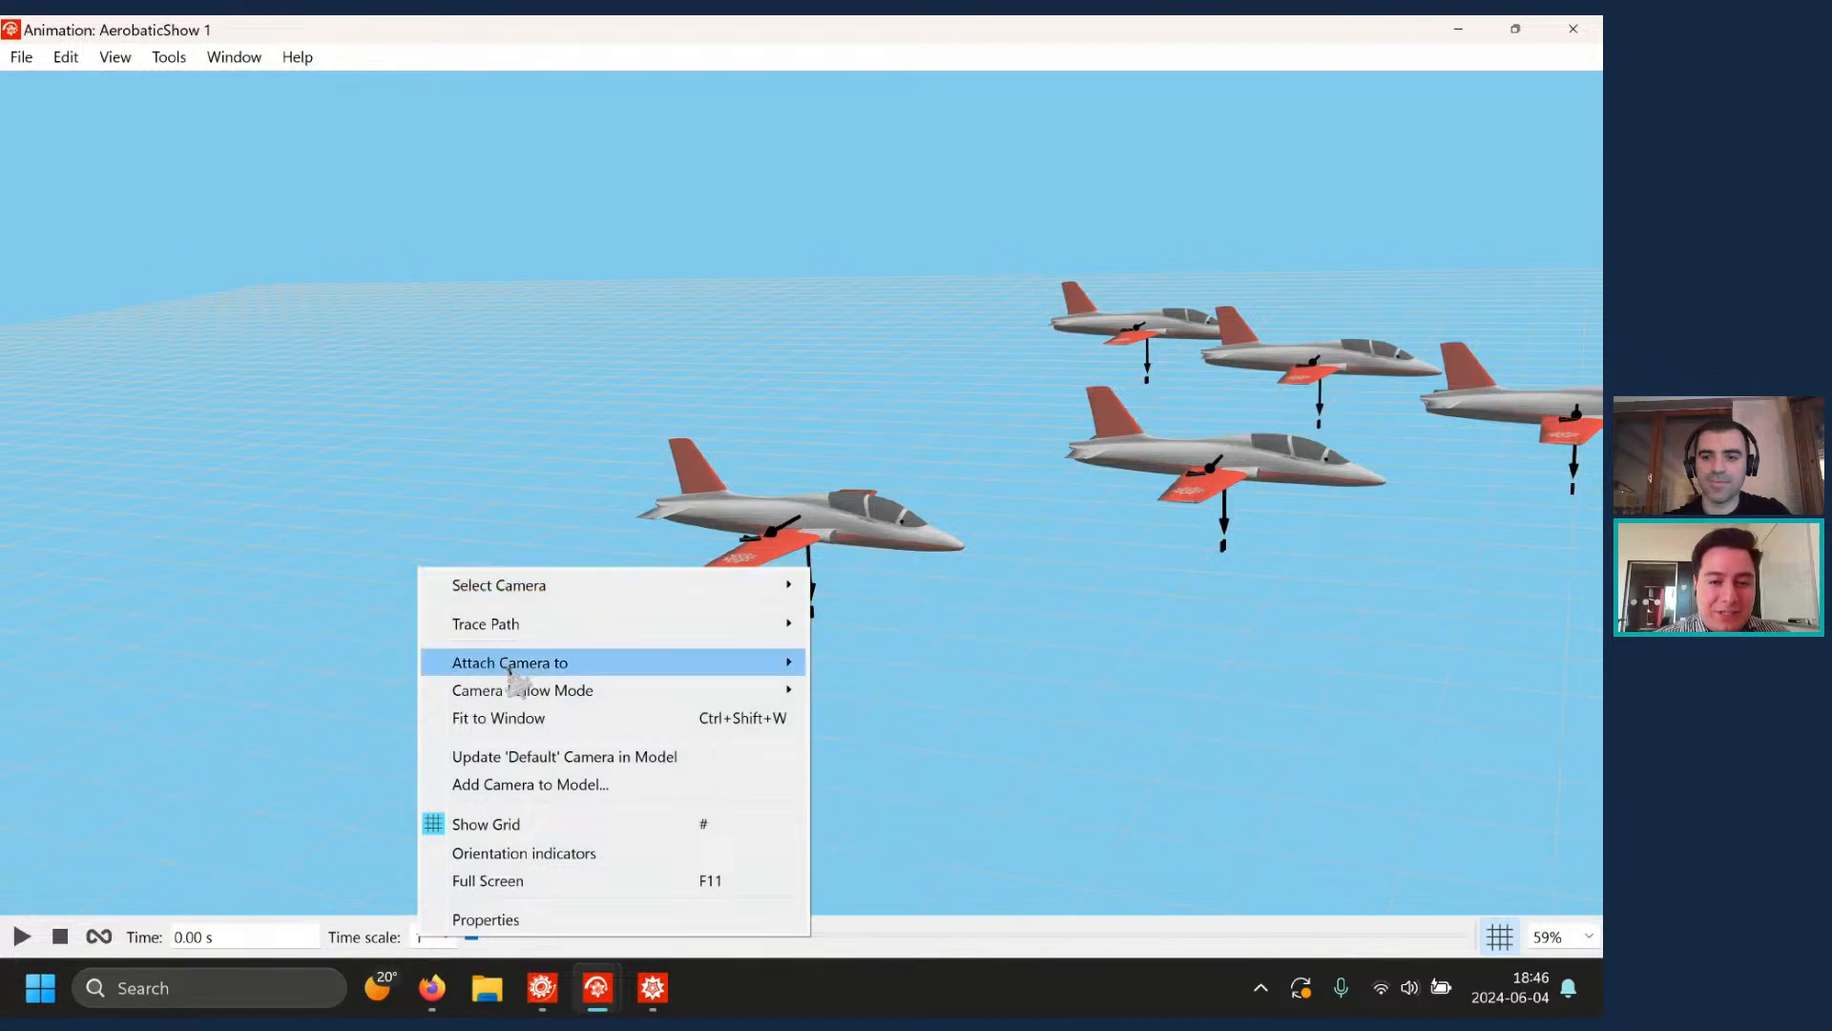
pyautogui.moveTo(510, 671)
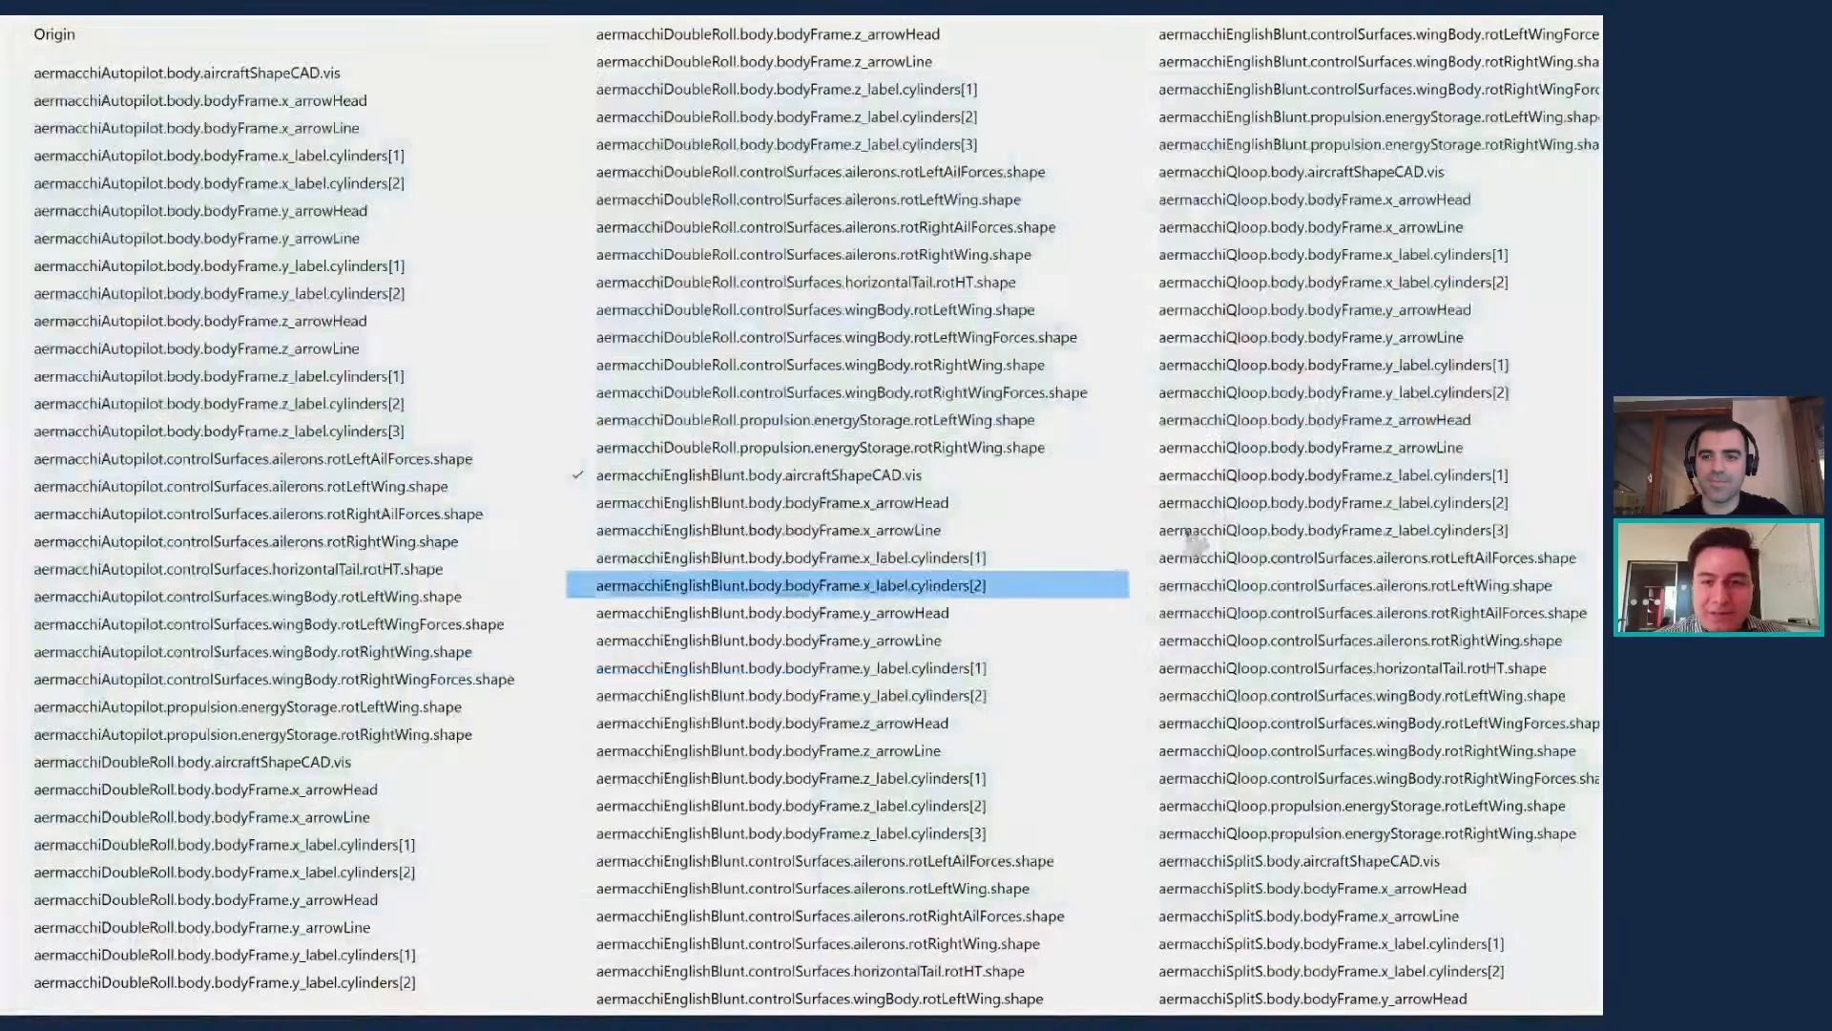
pyautogui.click(1364, 226)
pyautogui.click(445, 936)
pyautogui.click(437, 852)
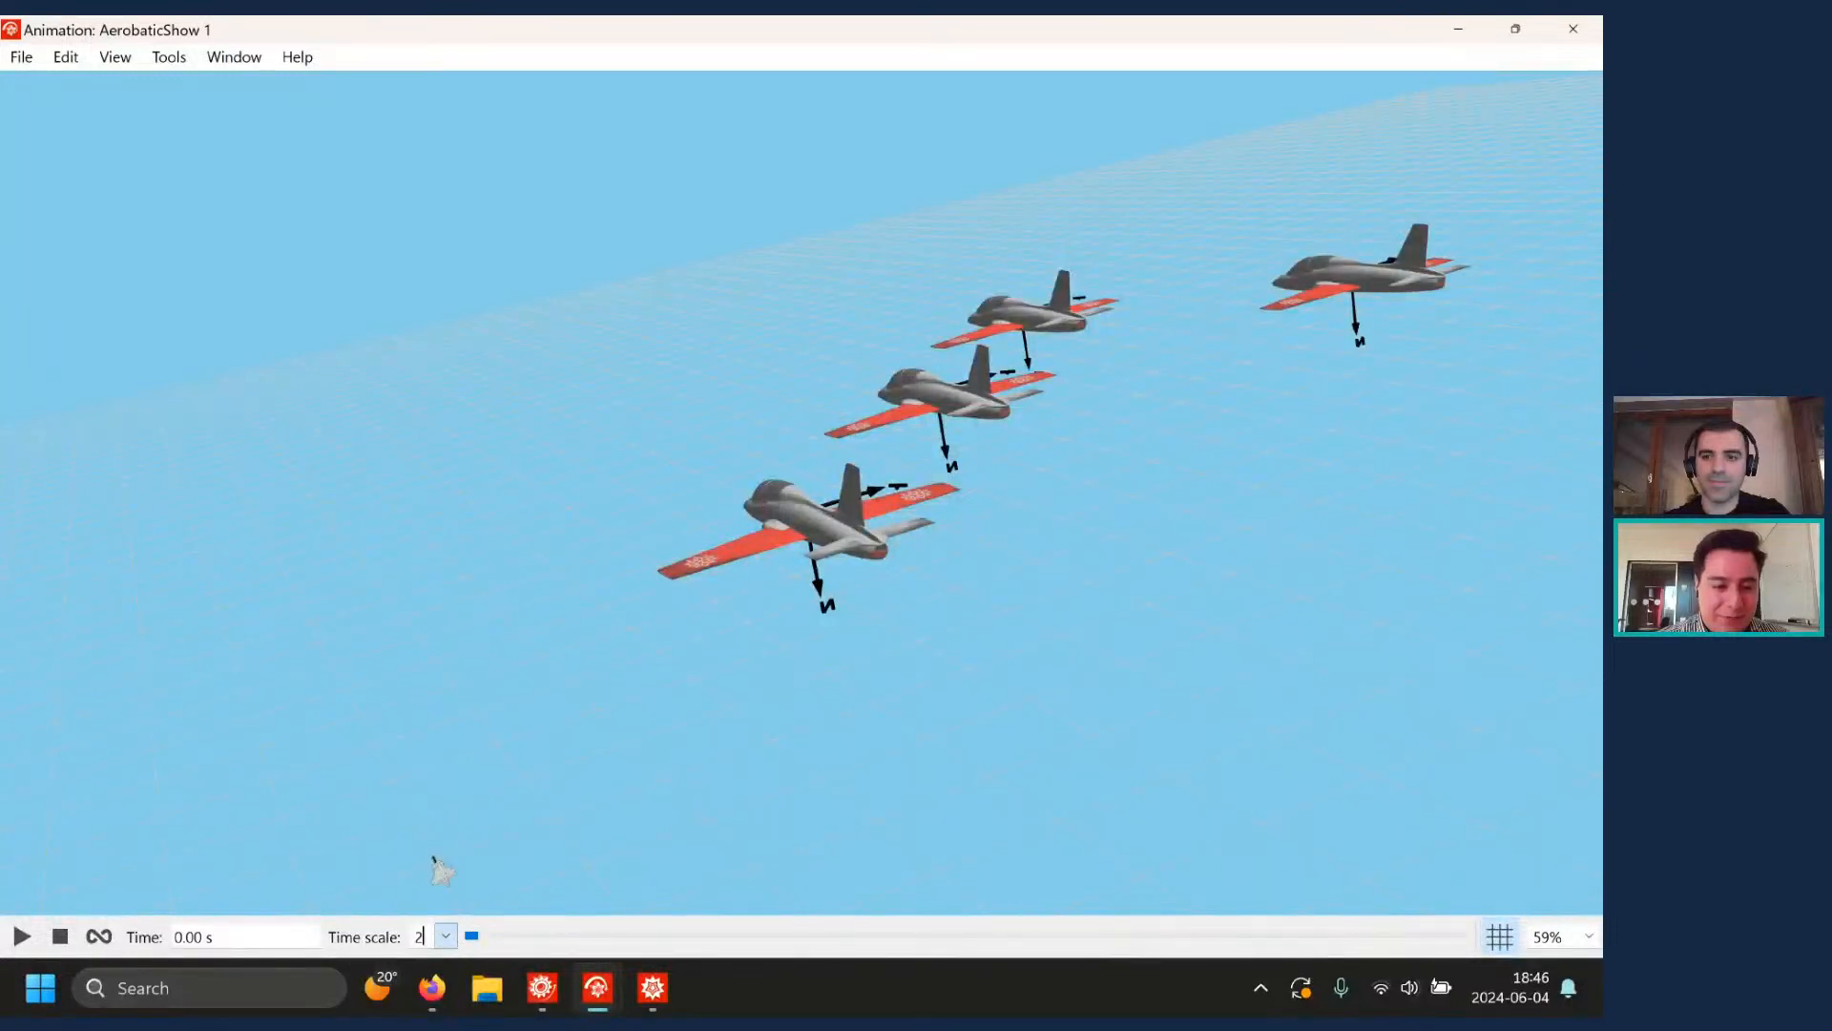
pyautogui.click(21, 936)
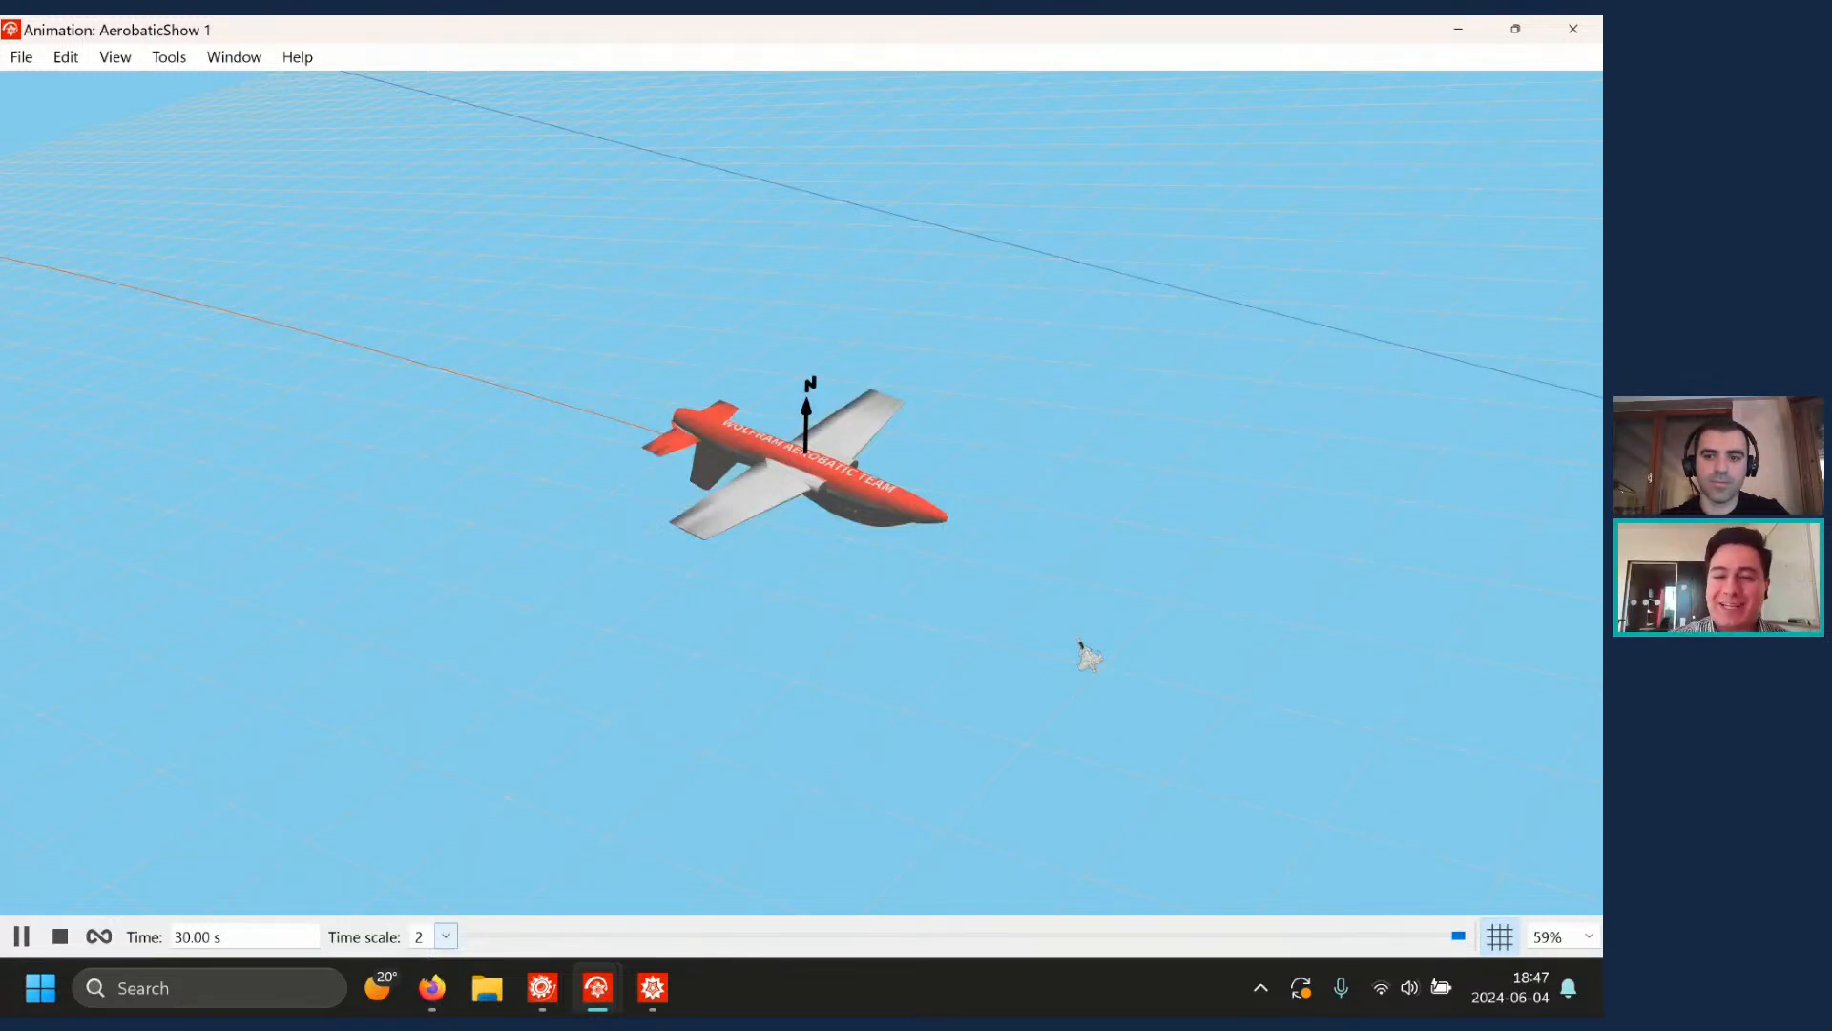
pyautogui.click(60, 936)
# - Attach the camera to another aircraft in the formation and replay its flight from a new viewing angle
pyautogui.rightClick(577, 679)
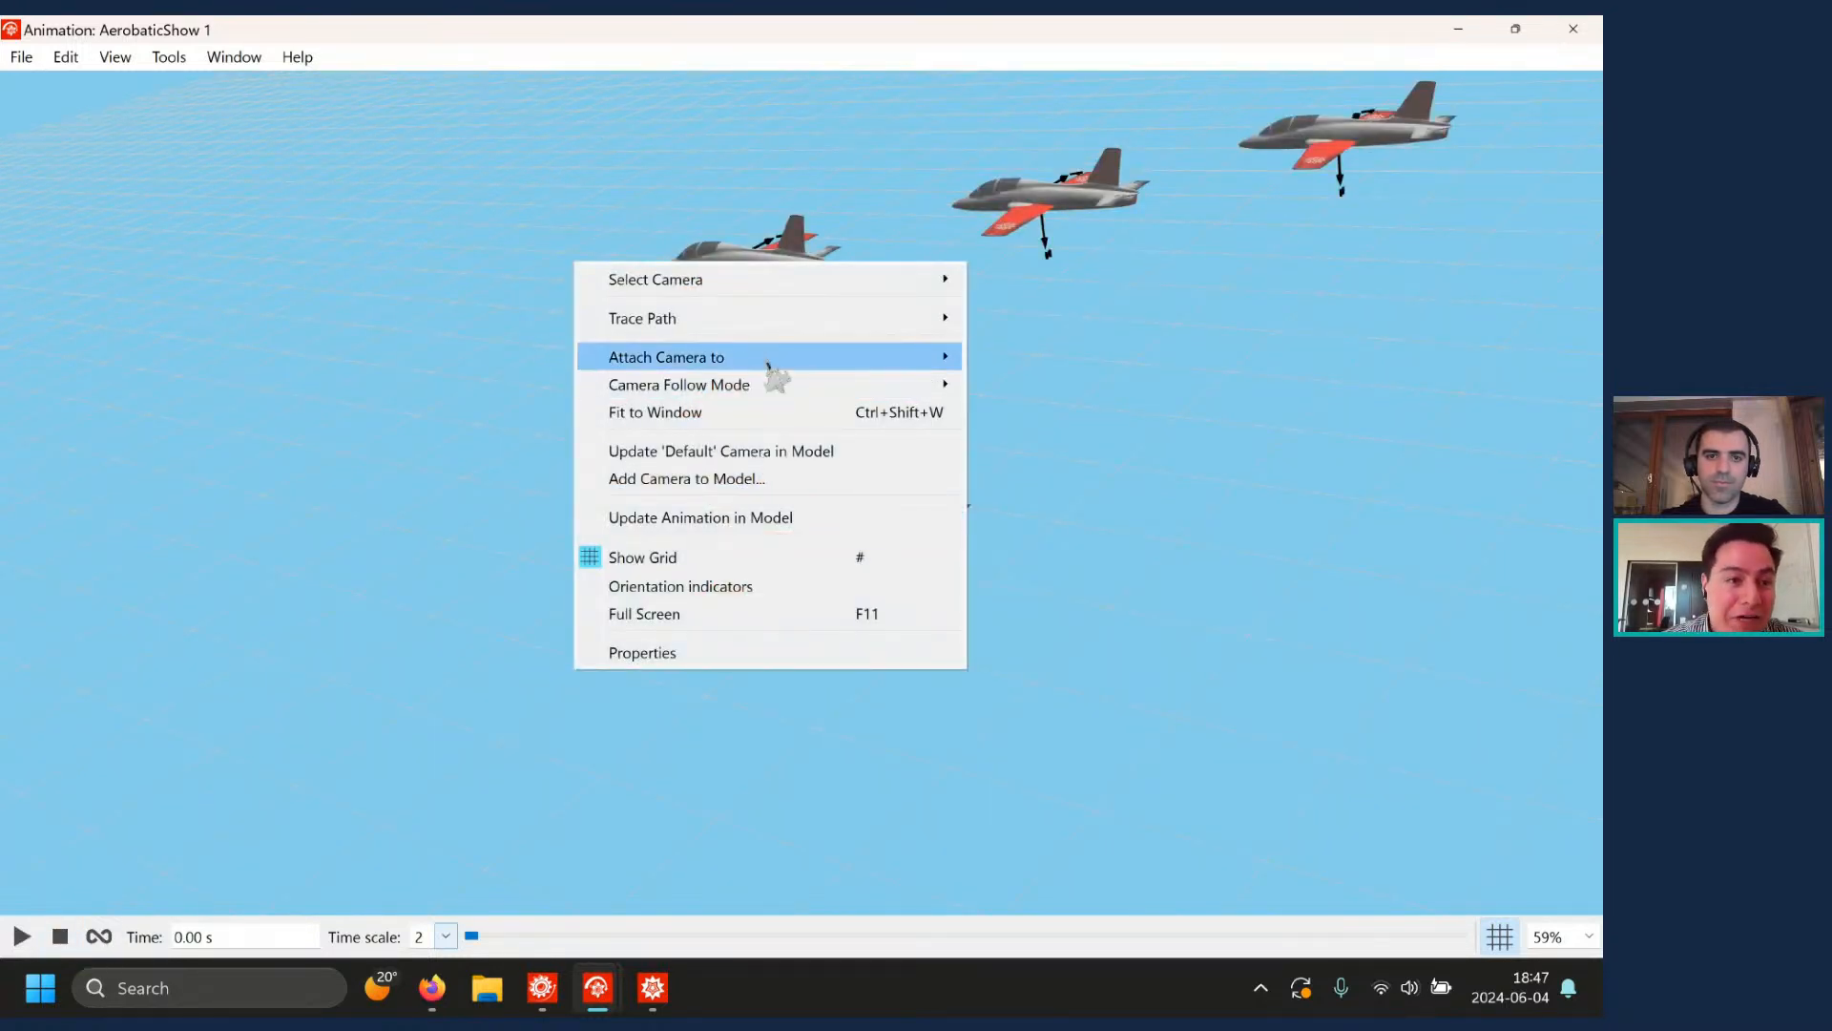
pyautogui.click(672, 278)
pyautogui.moveTo(830, 430); pyautogui.dragTo(1034, 561)
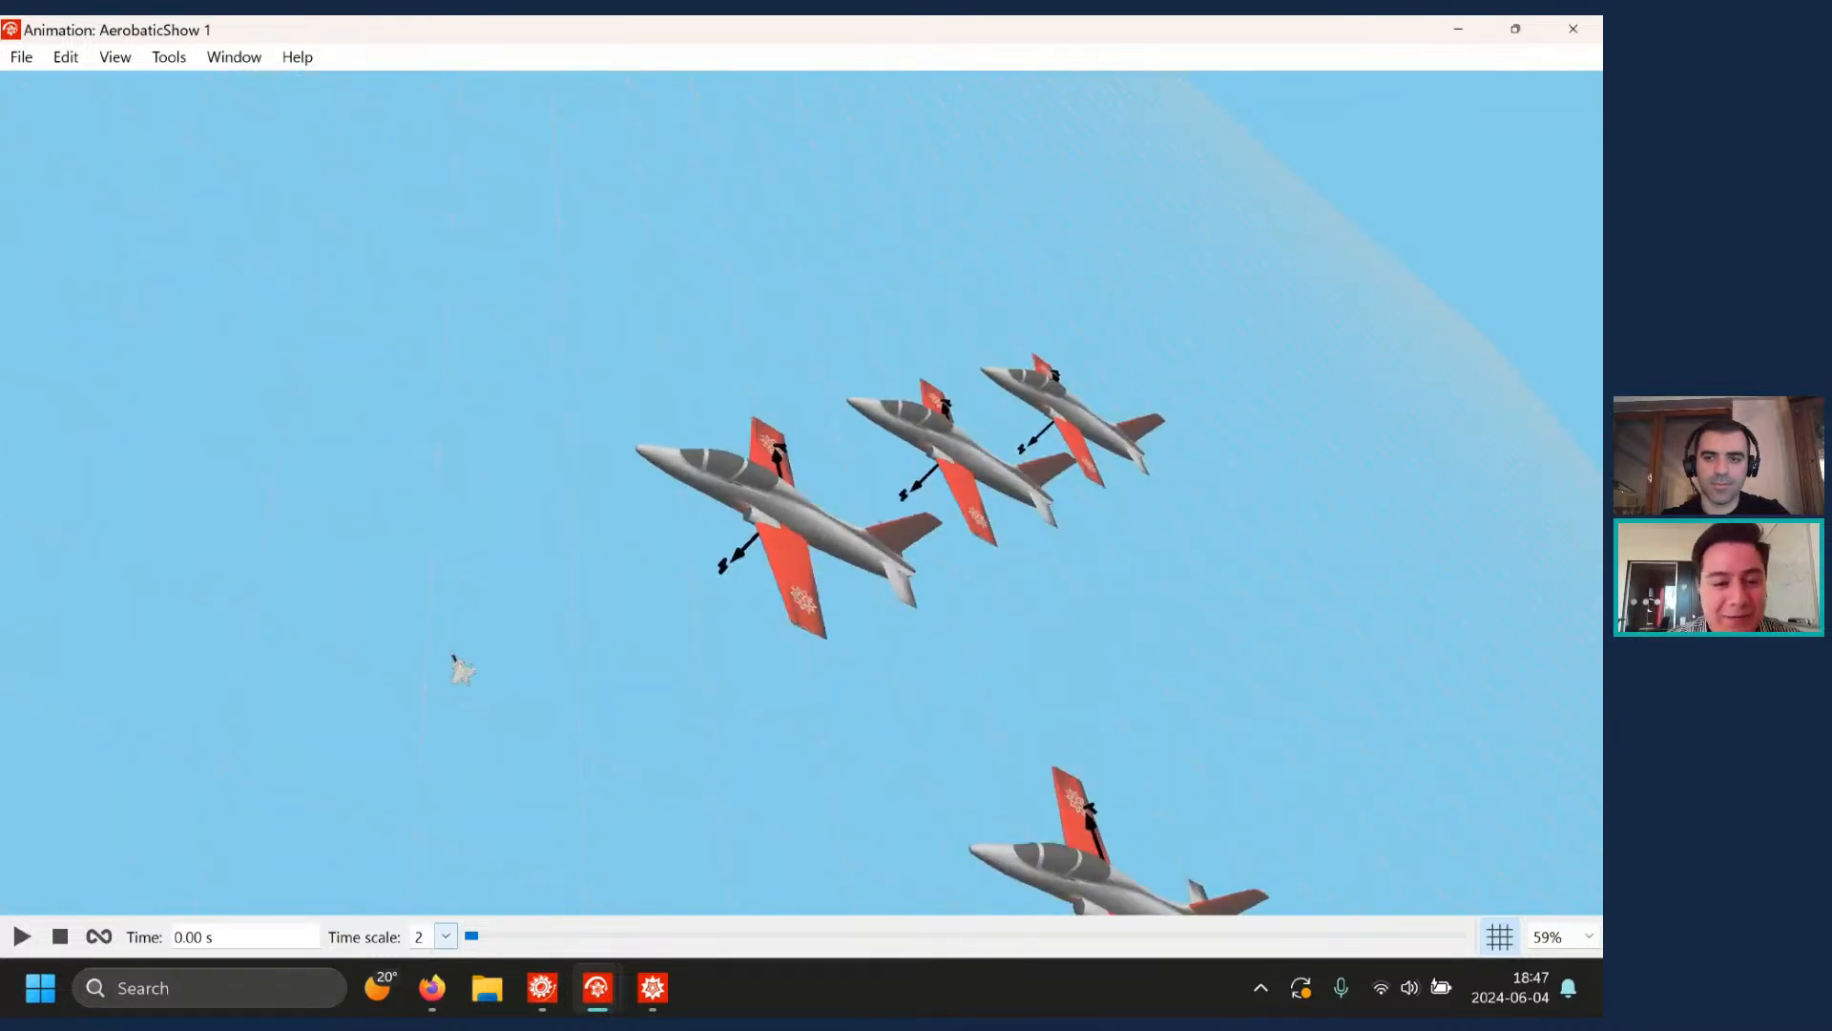
pyautogui.click(21, 936)
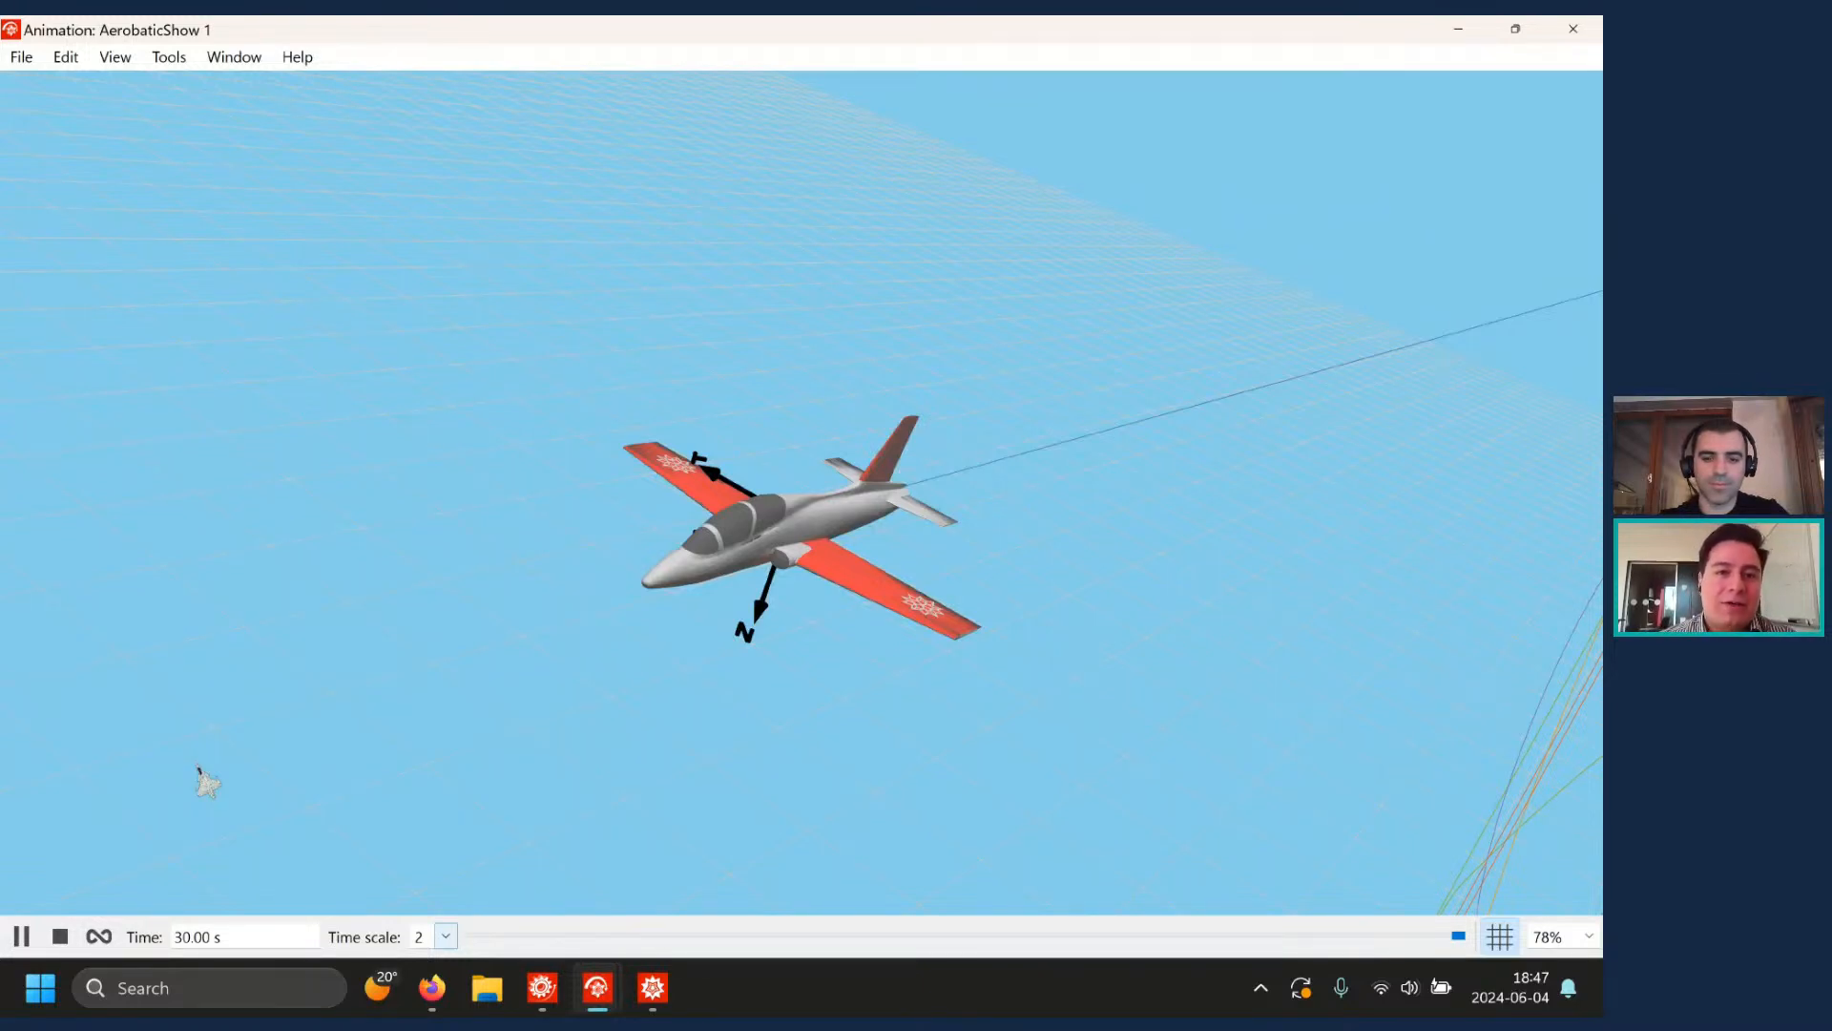
# - Close the animation and add horizontal limit lines at about 8 and -4 for Split S and about -4 for English Blunt
pyautogui.click(1579, 36)
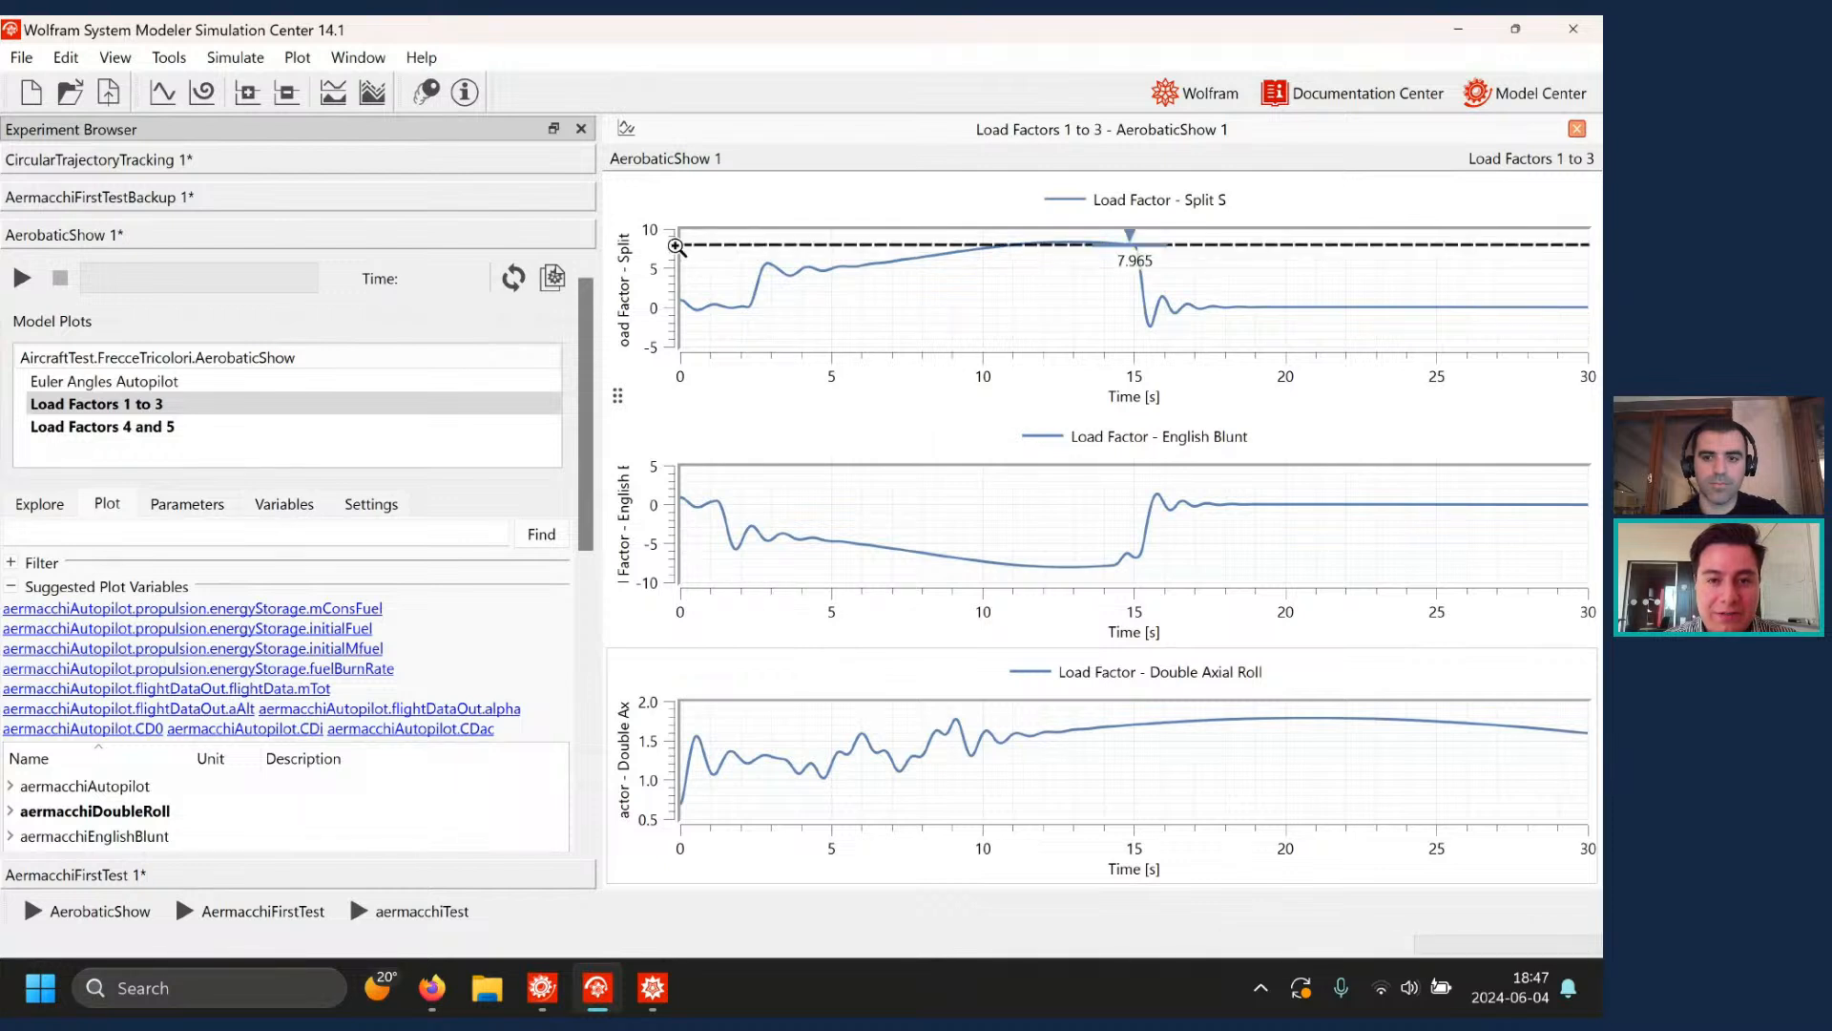
pyautogui.click(674, 243)
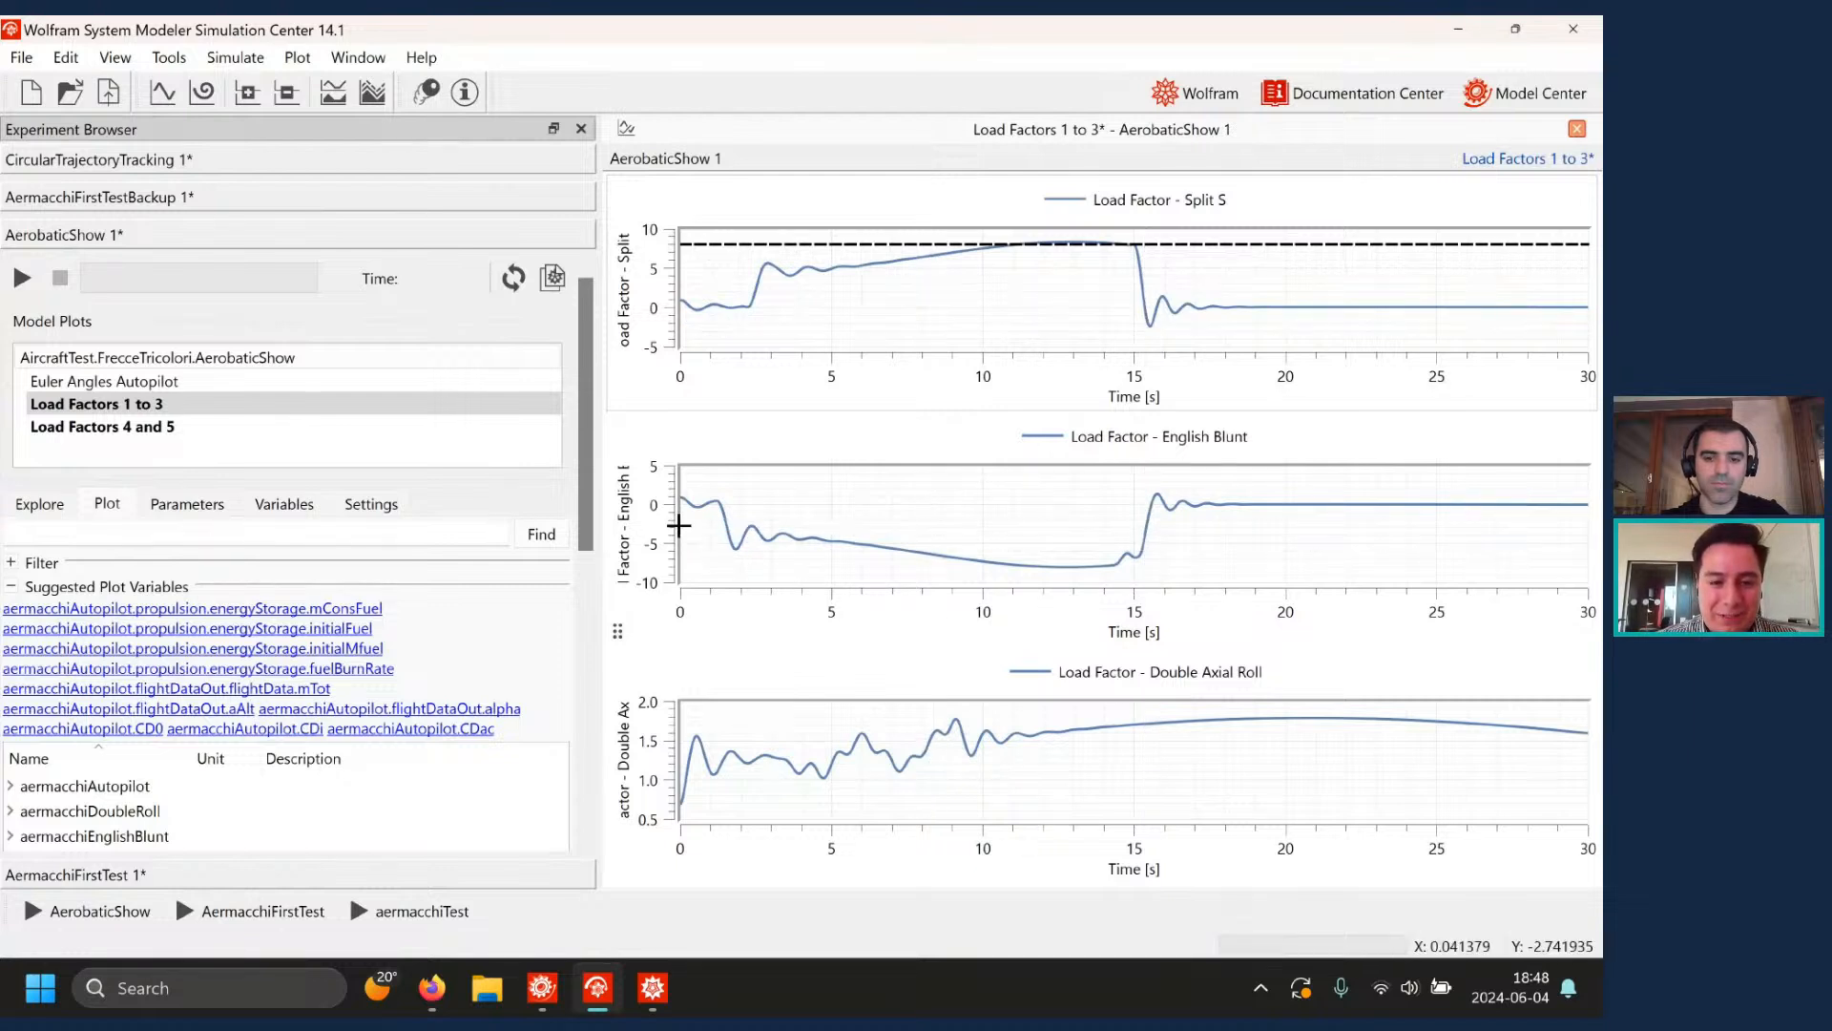
pyautogui.click(676, 525)
pyautogui.moveTo(676, 525)
pyautogui.mouseDown()
pyautogui.moveTo(666, 546)
pyautogui.moveTo(689, 542)
pyautogui.mouseUp()
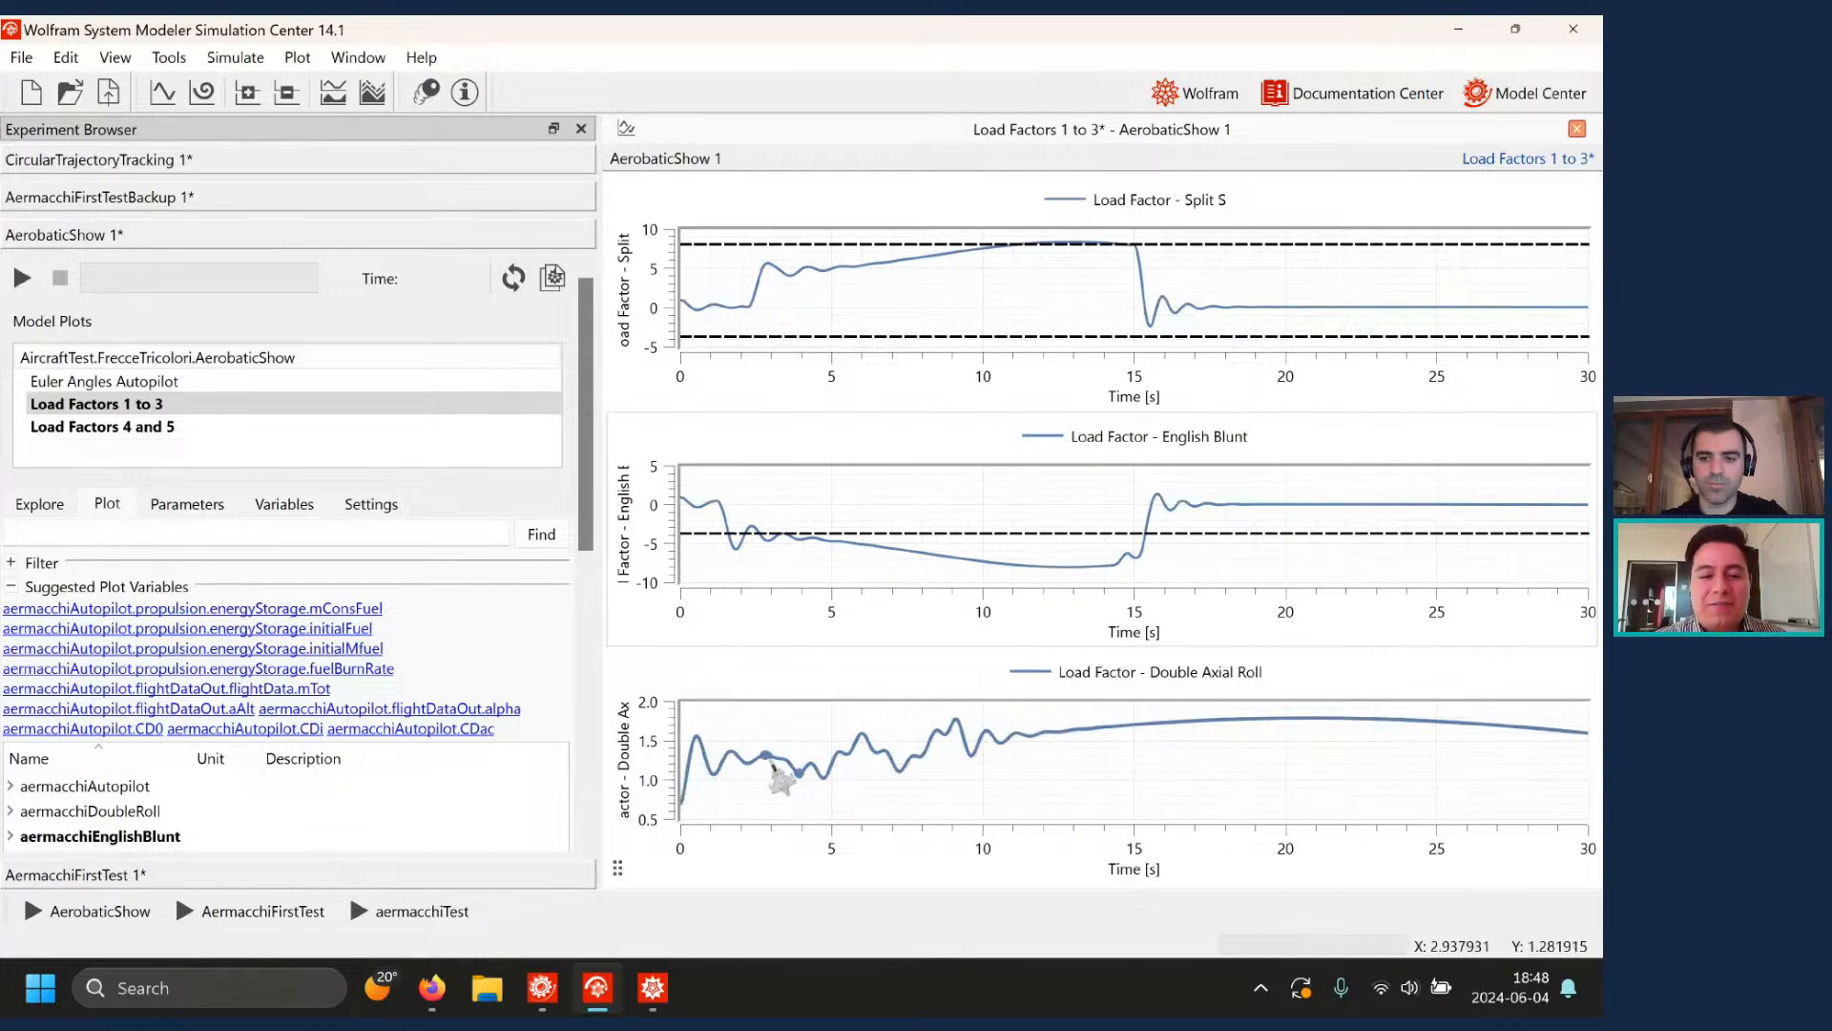
# - Open the Load Factors 4 and 5 plot and add a horizontal limit line at about 8 to the Q loop load factor
pyautogui.doubleClick(102, 427)
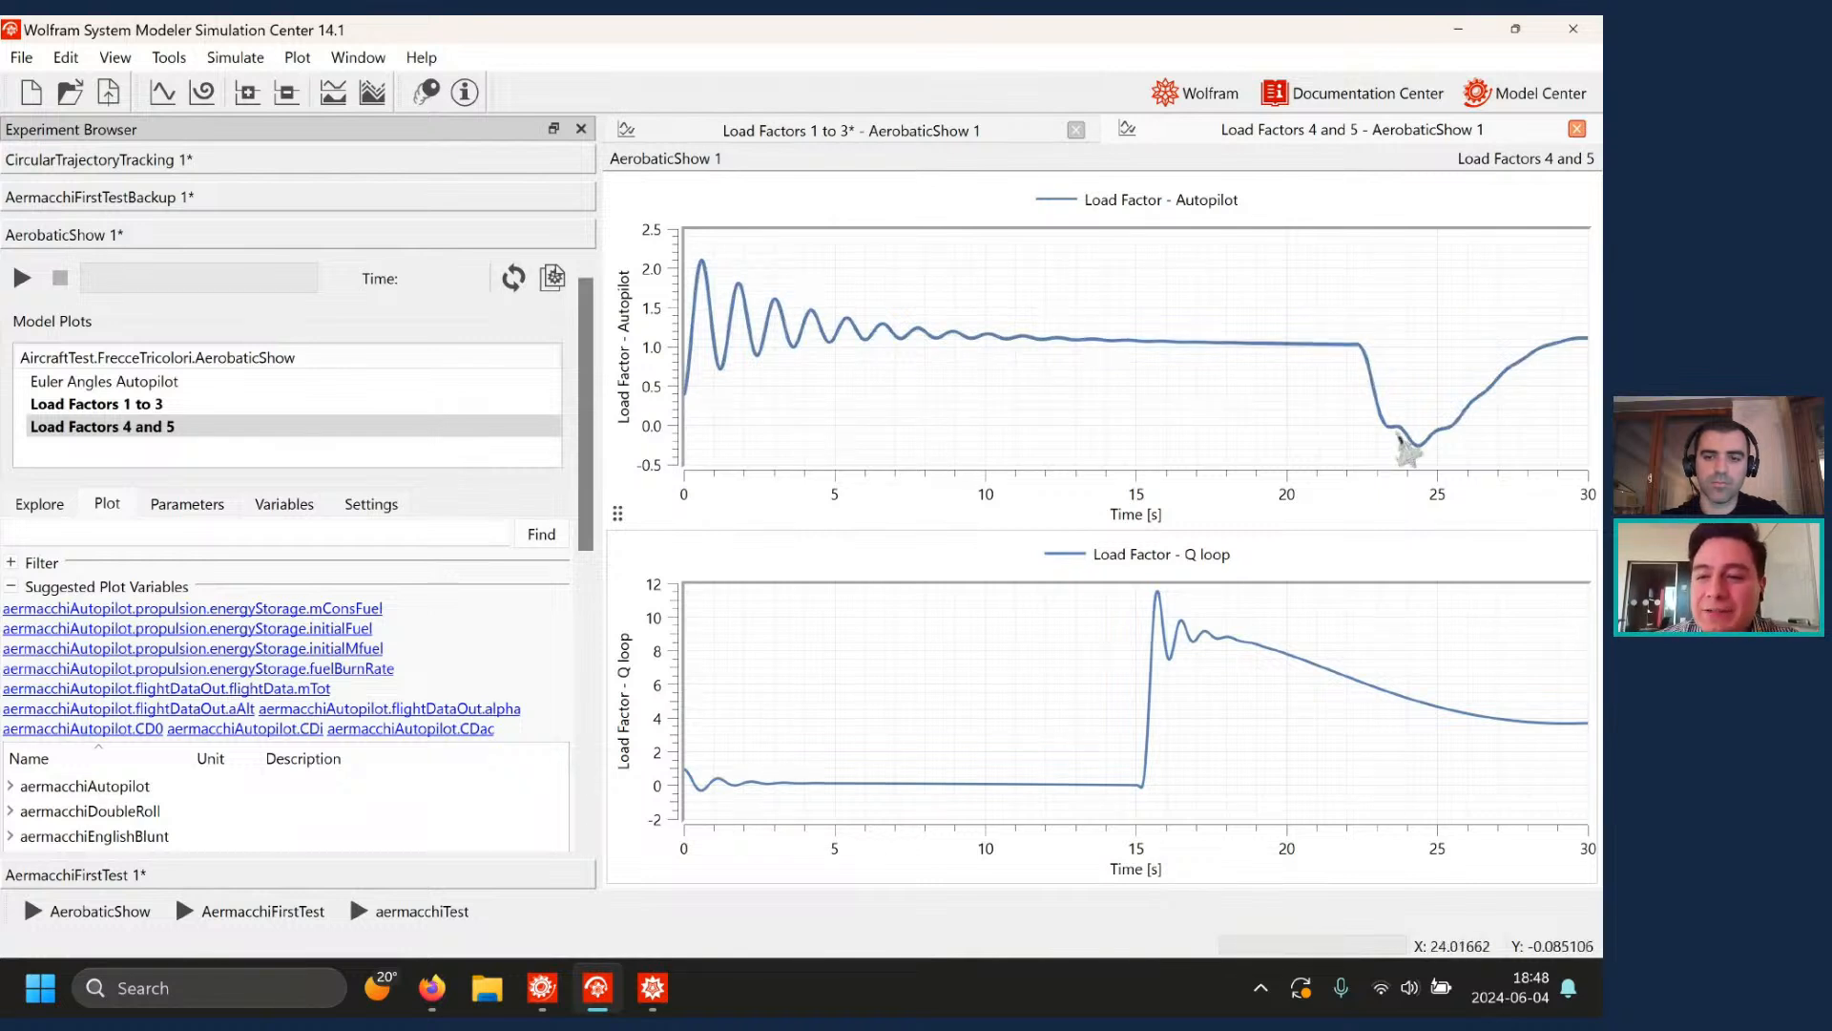
pyautogui.moveTo(1415, 444)
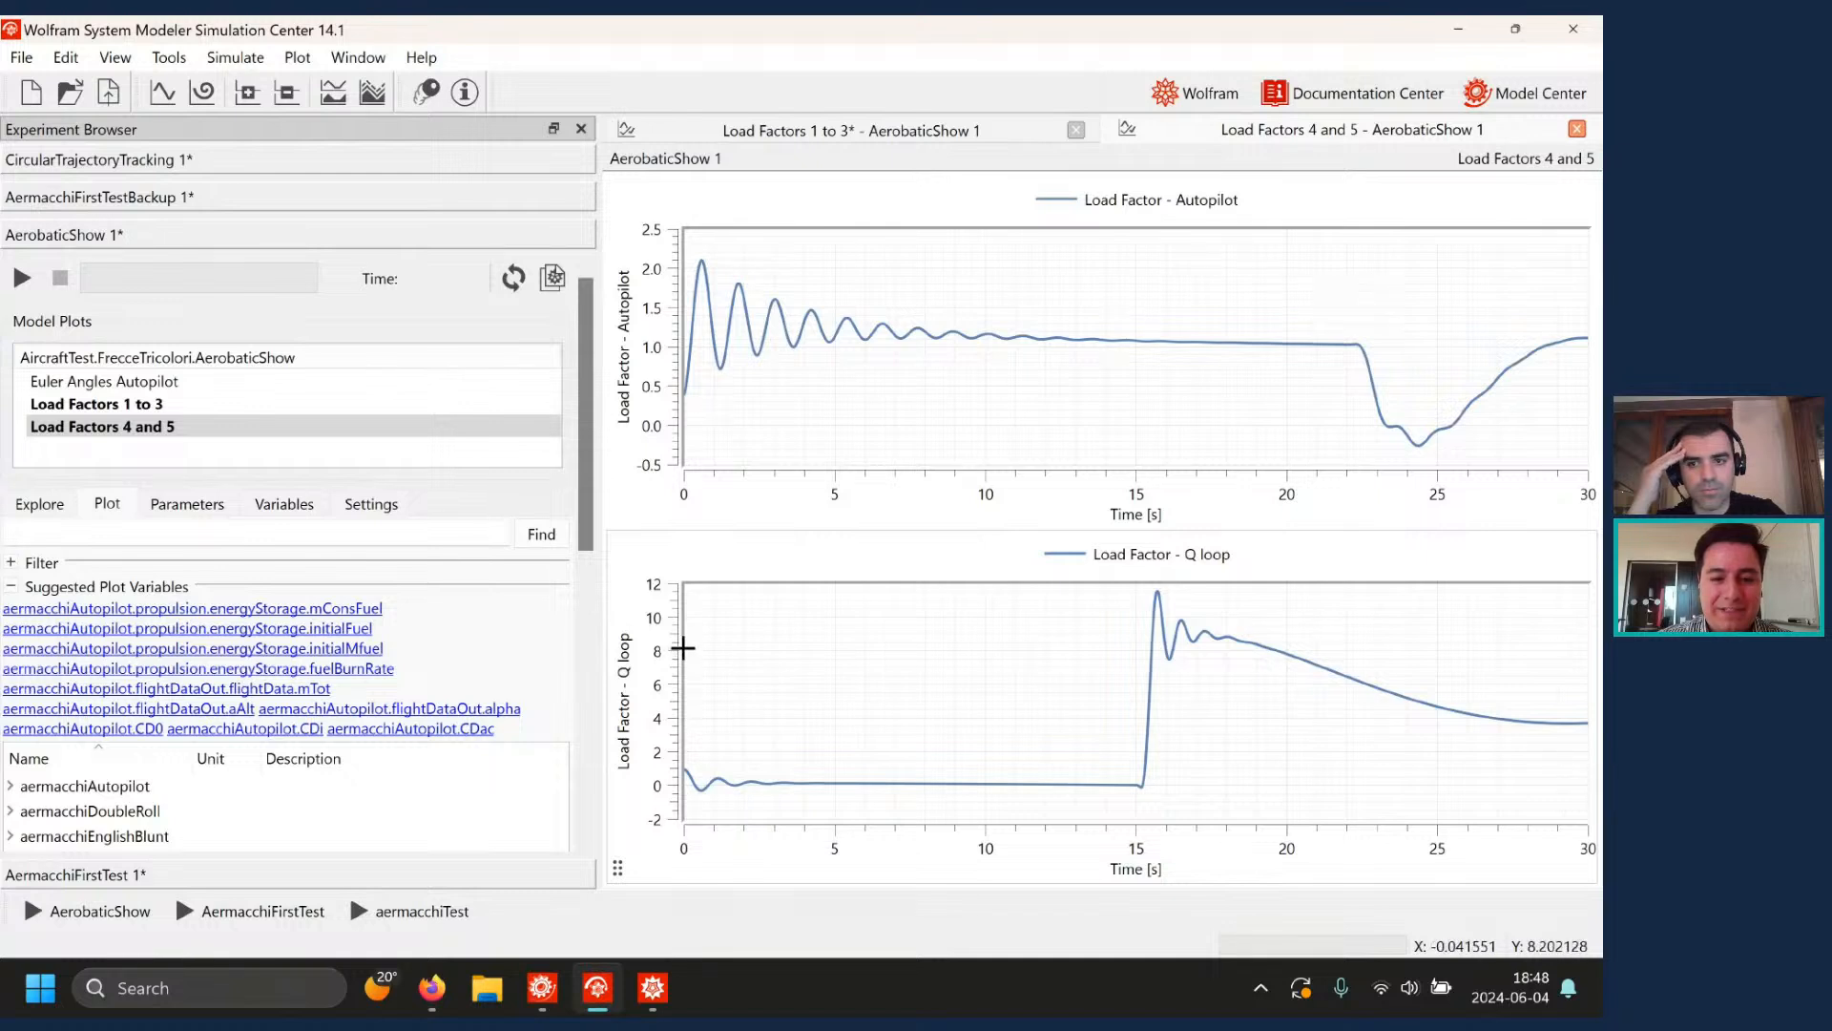
pyautogui.click(680, 651)
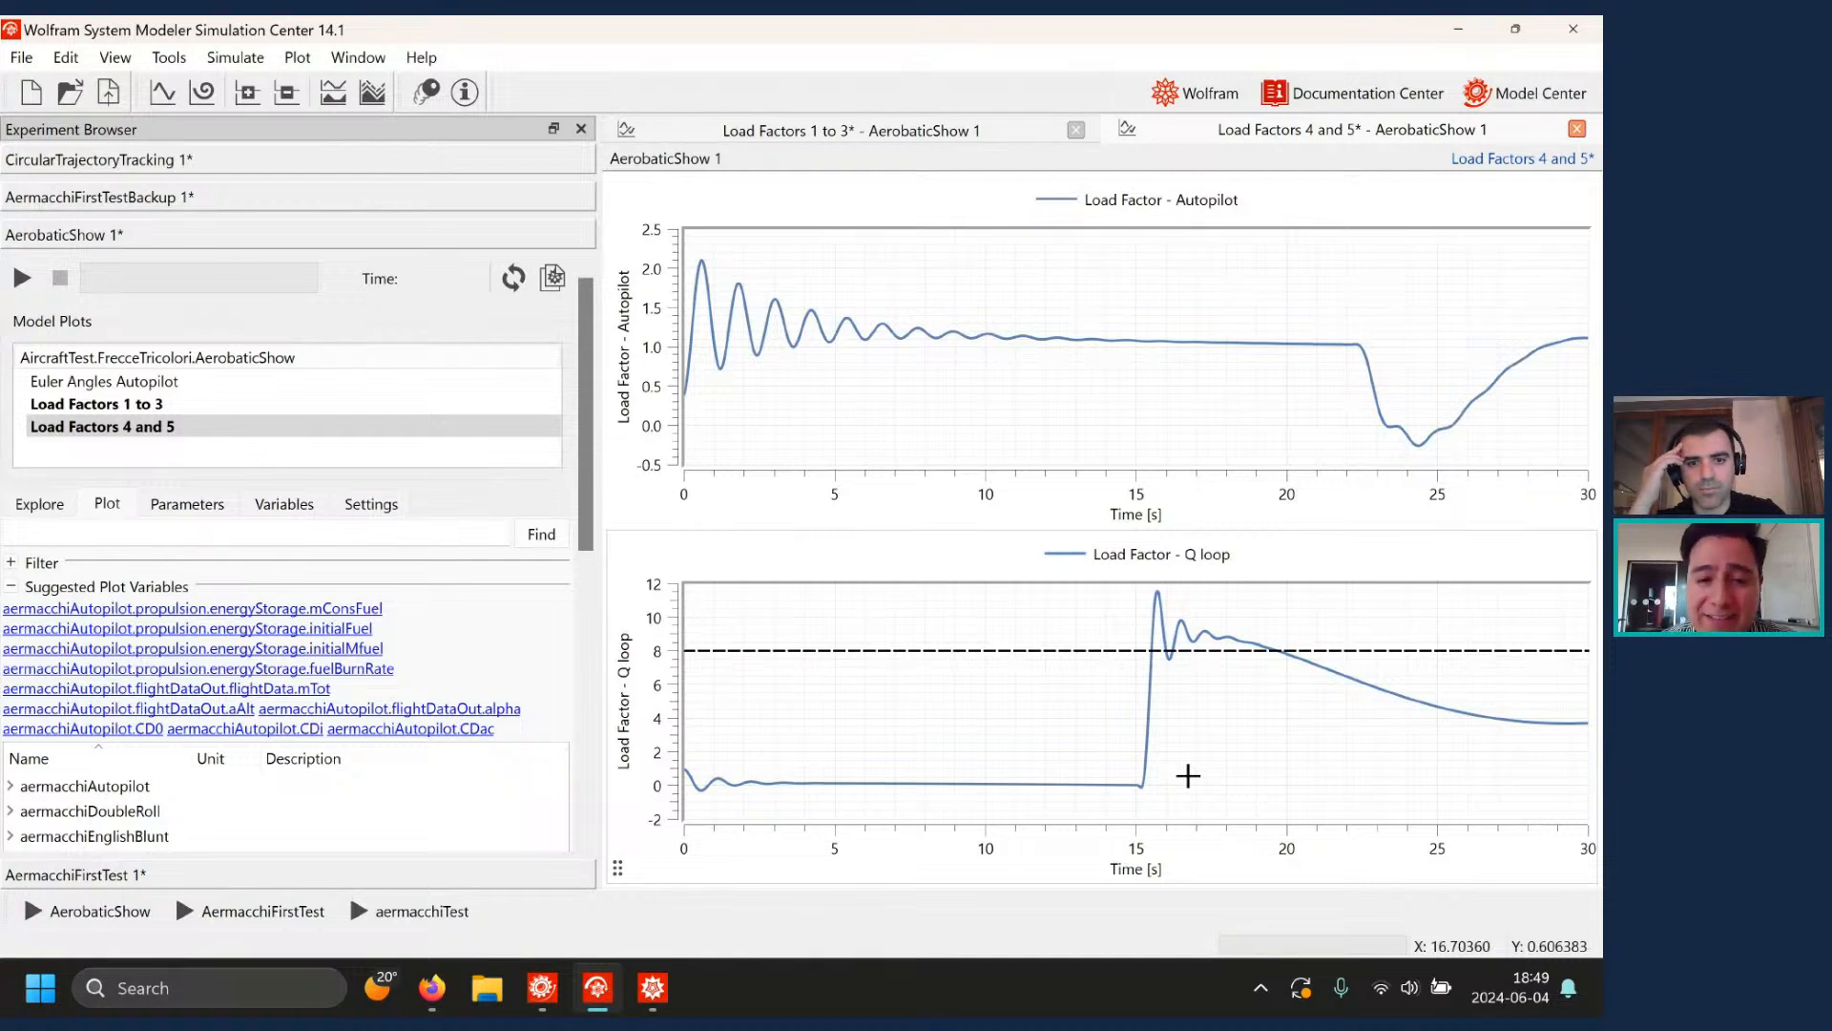
pyautogui.moveTo(1160, 599)
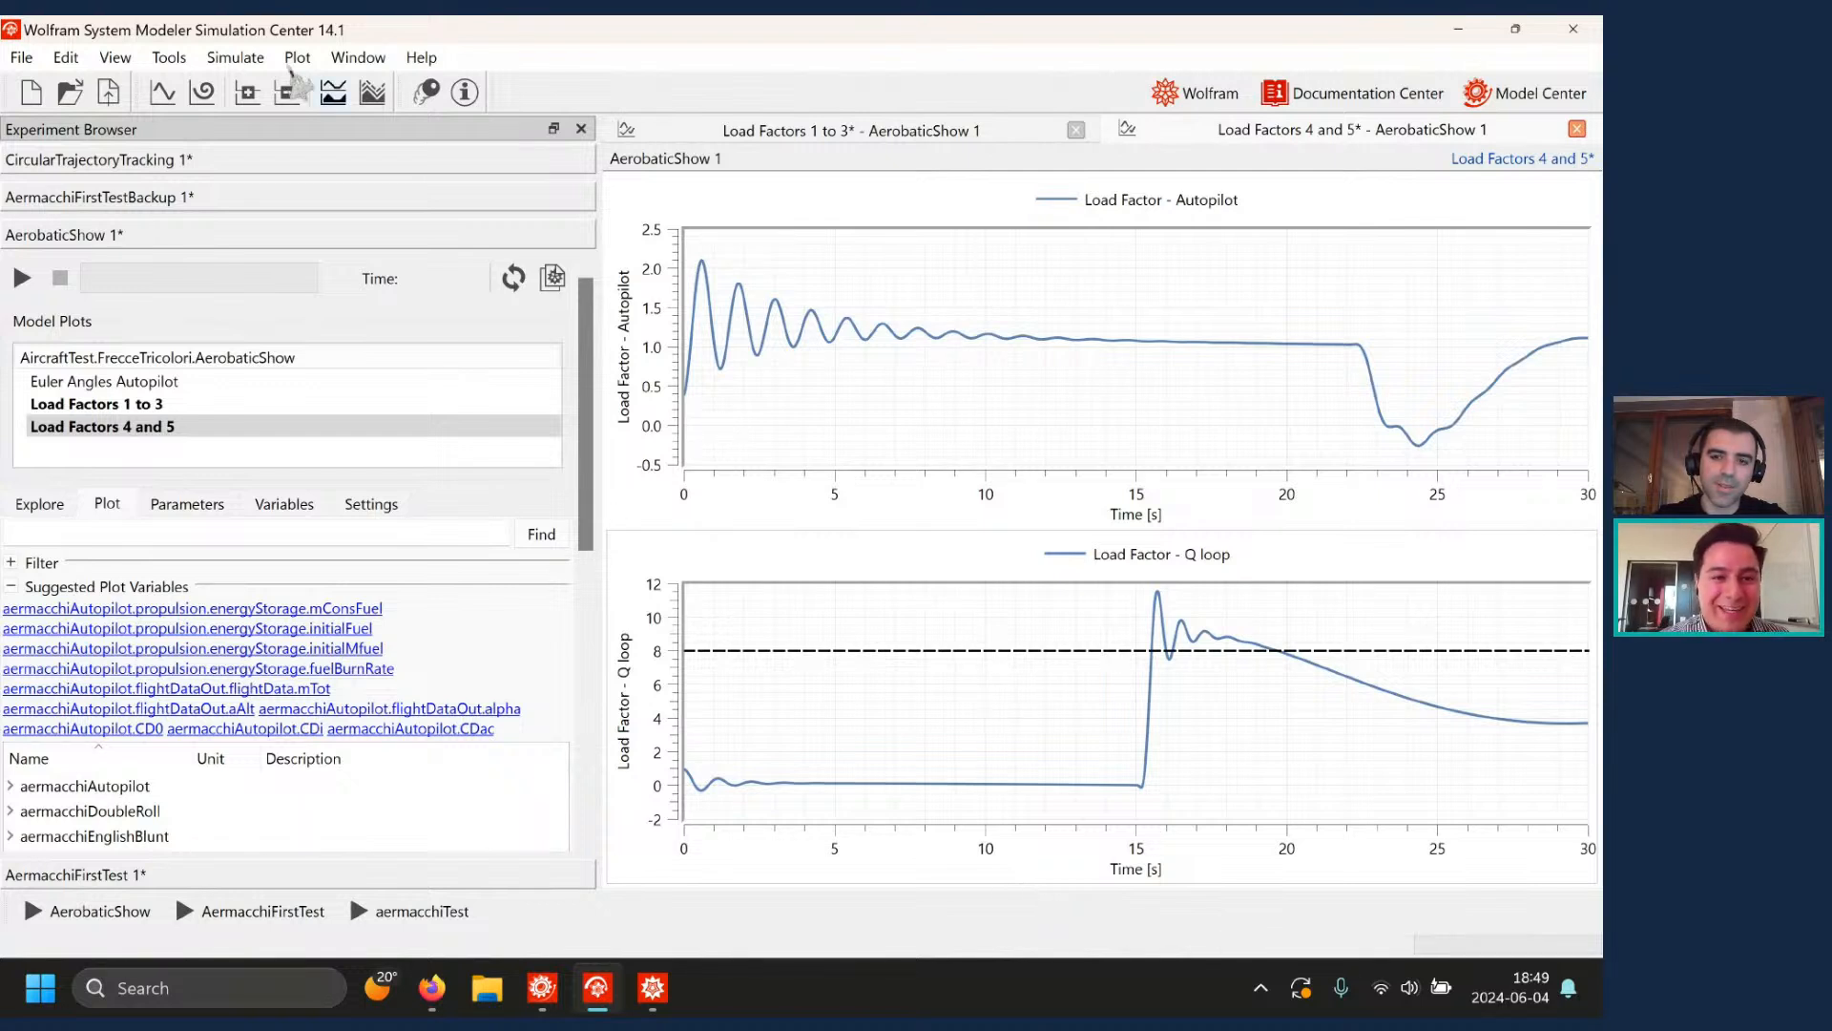
# - Reopen the AerobaticShow animation with looping enabled, play it in an enlarged window, and reset it to the start
pyautogui.click(430, 93)
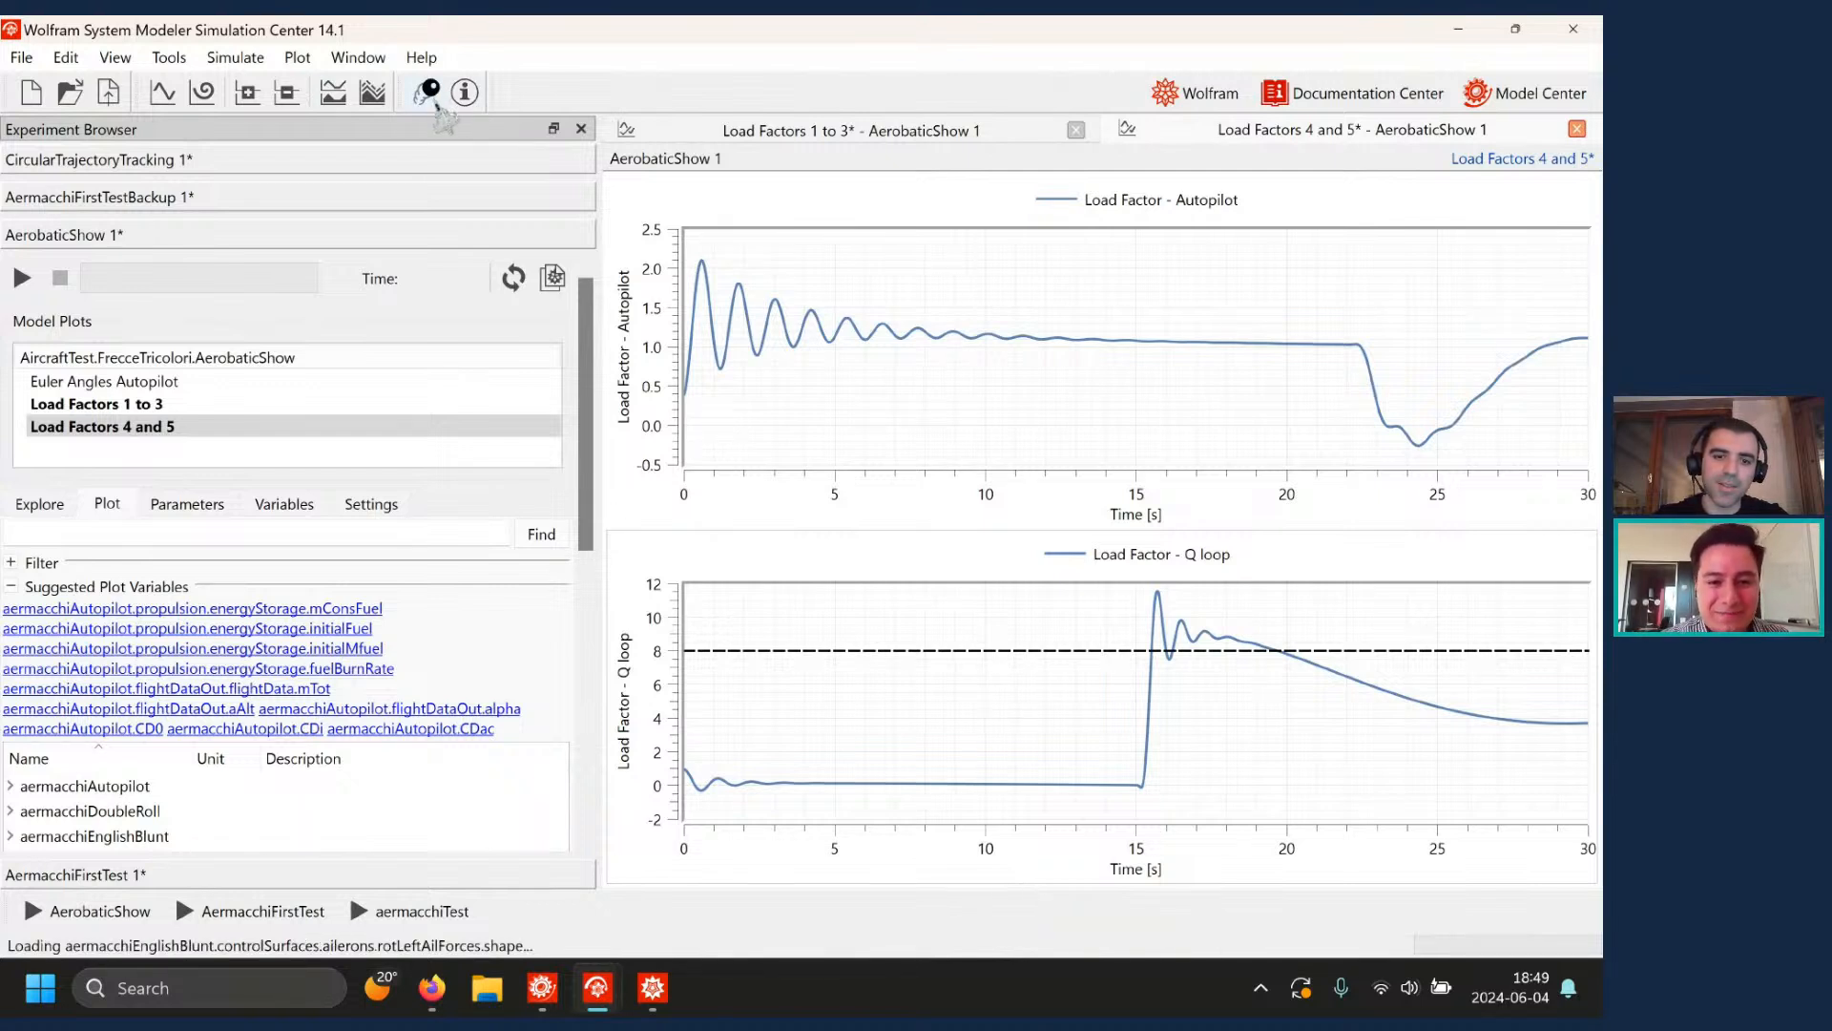
pyautogui.click(500, 735)
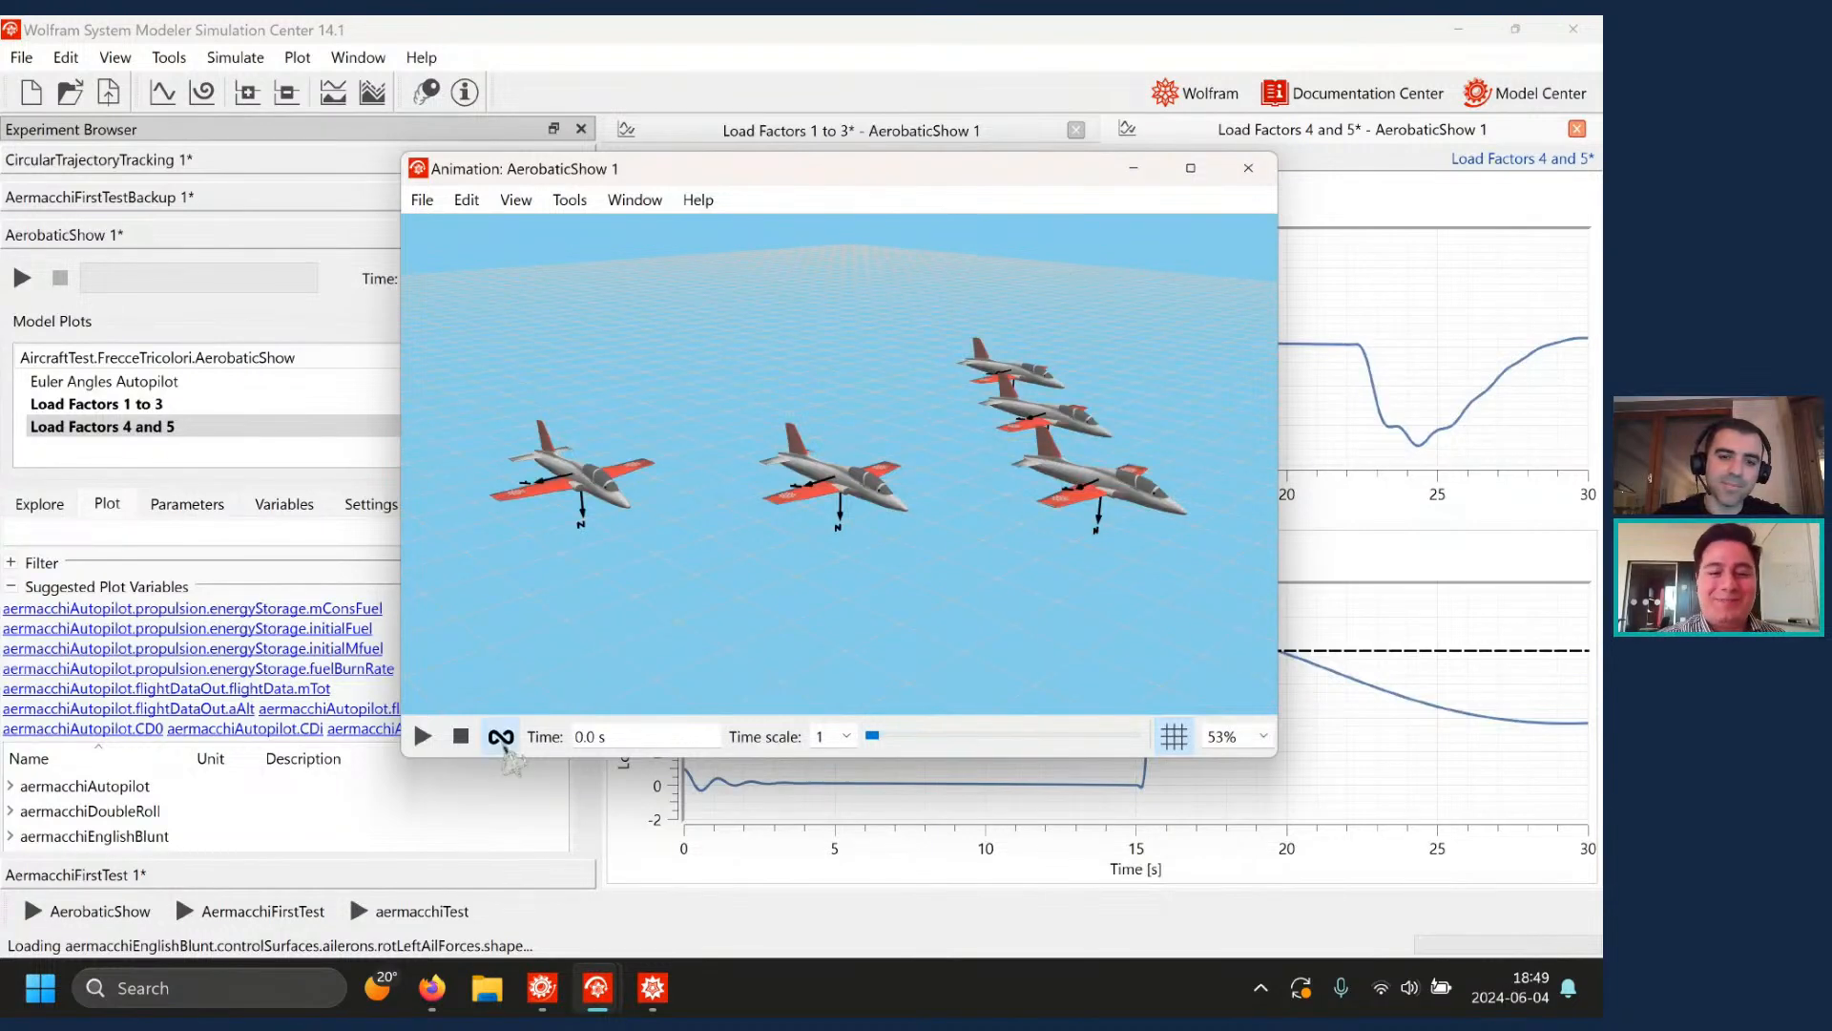
pyautogui.click(423, 736)
pyautogui.click(1190, 168)
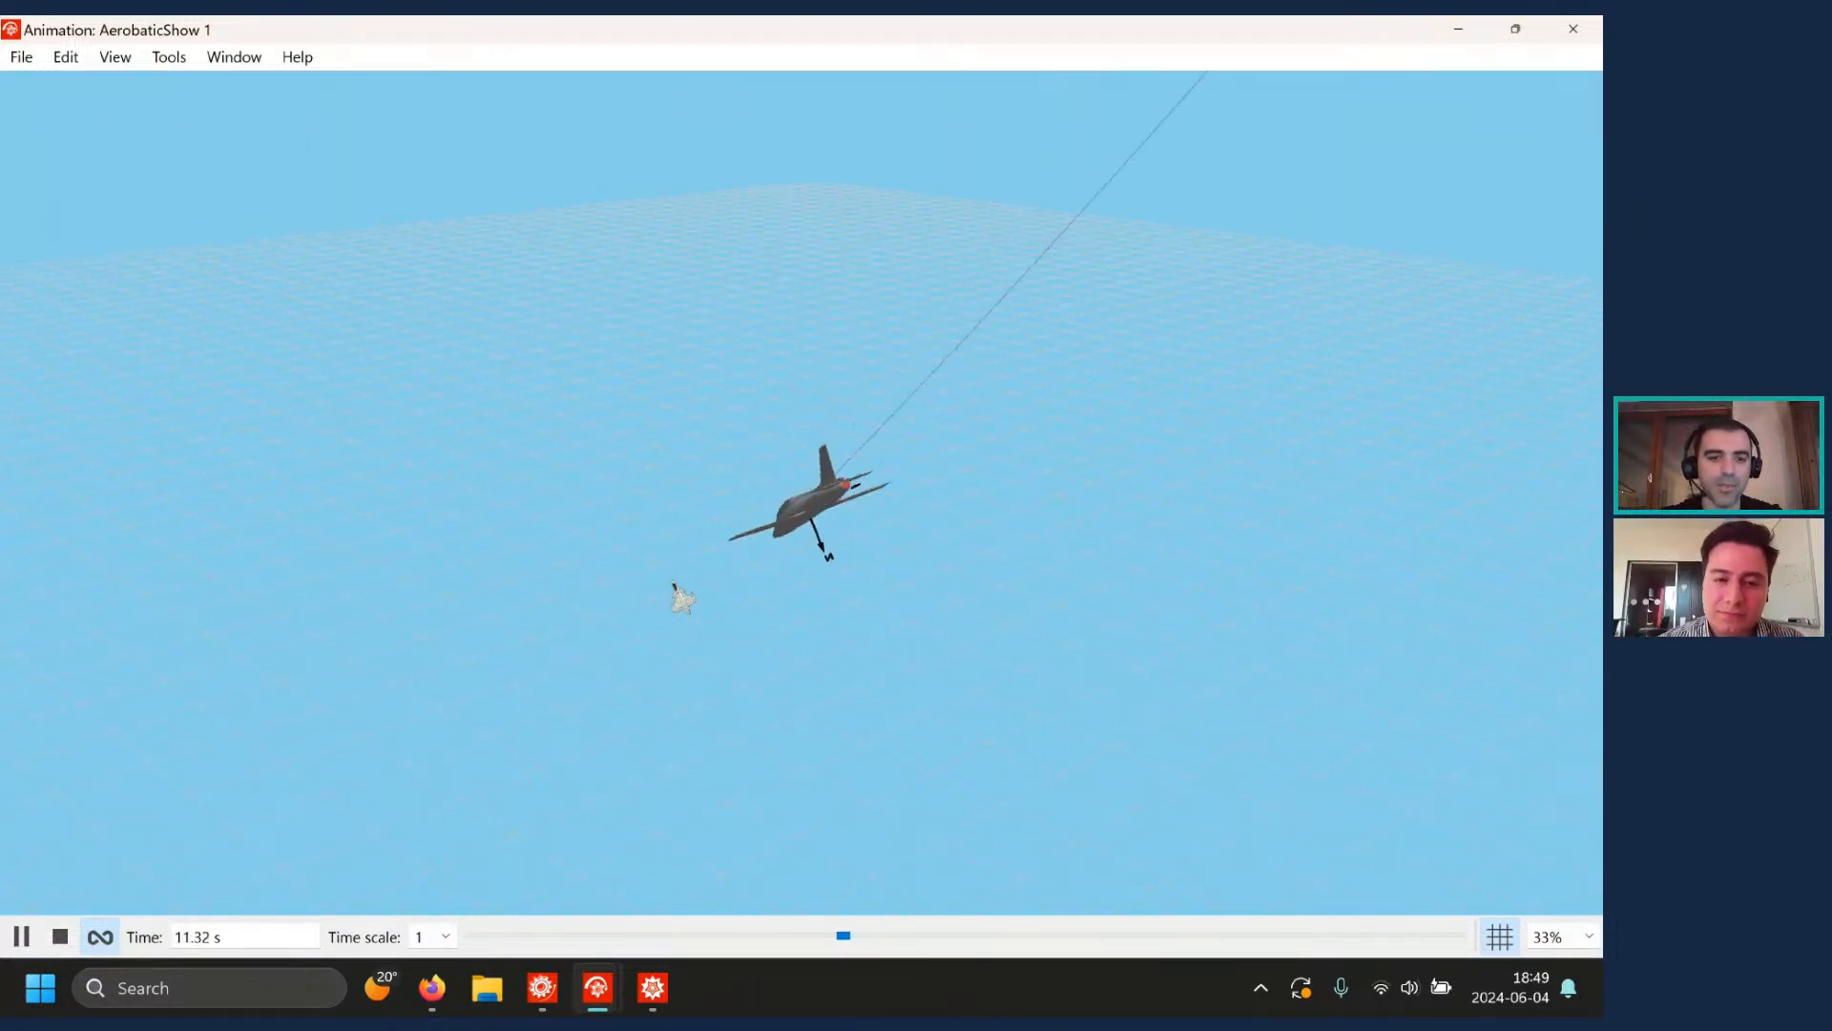
pyautogui.click(60, 936)
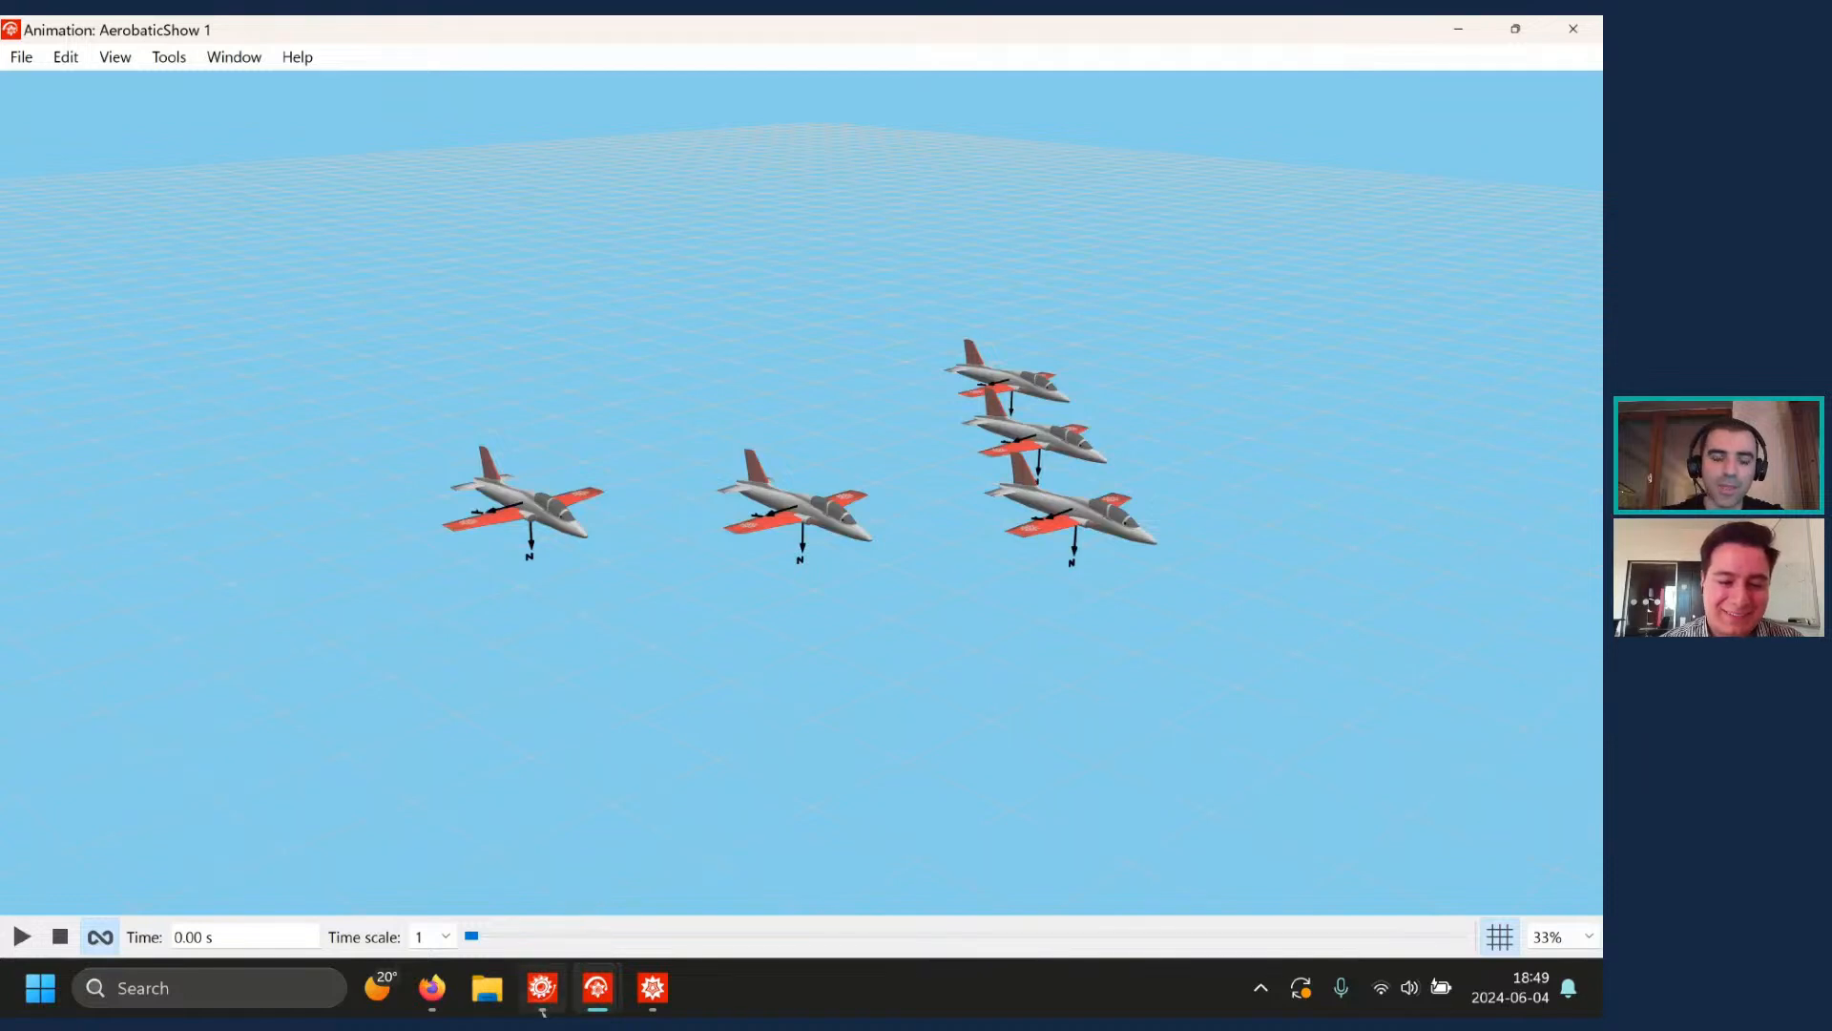
# - Switch to the Simulating High-G Aerobatics presentation in Mathematica and view the V-n diagram slide
pyautogui.moveTo(542, 1010)
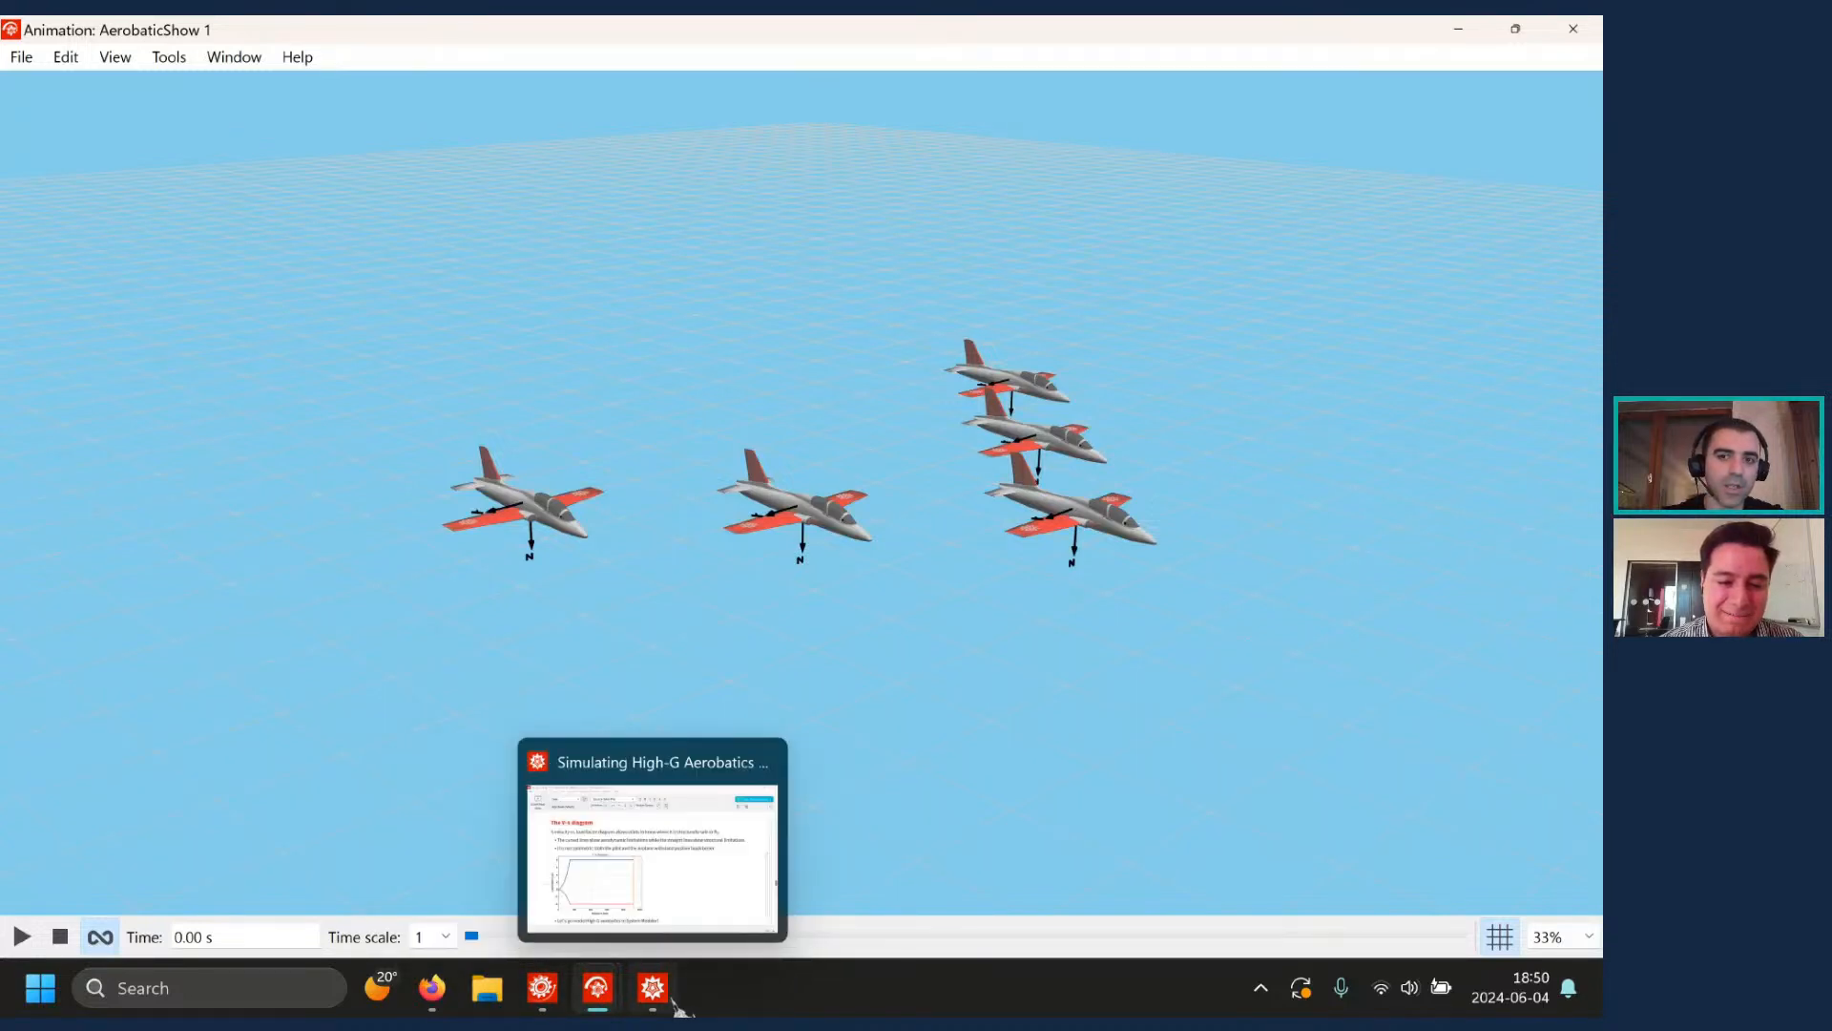
pyautogui.click(668, 897)
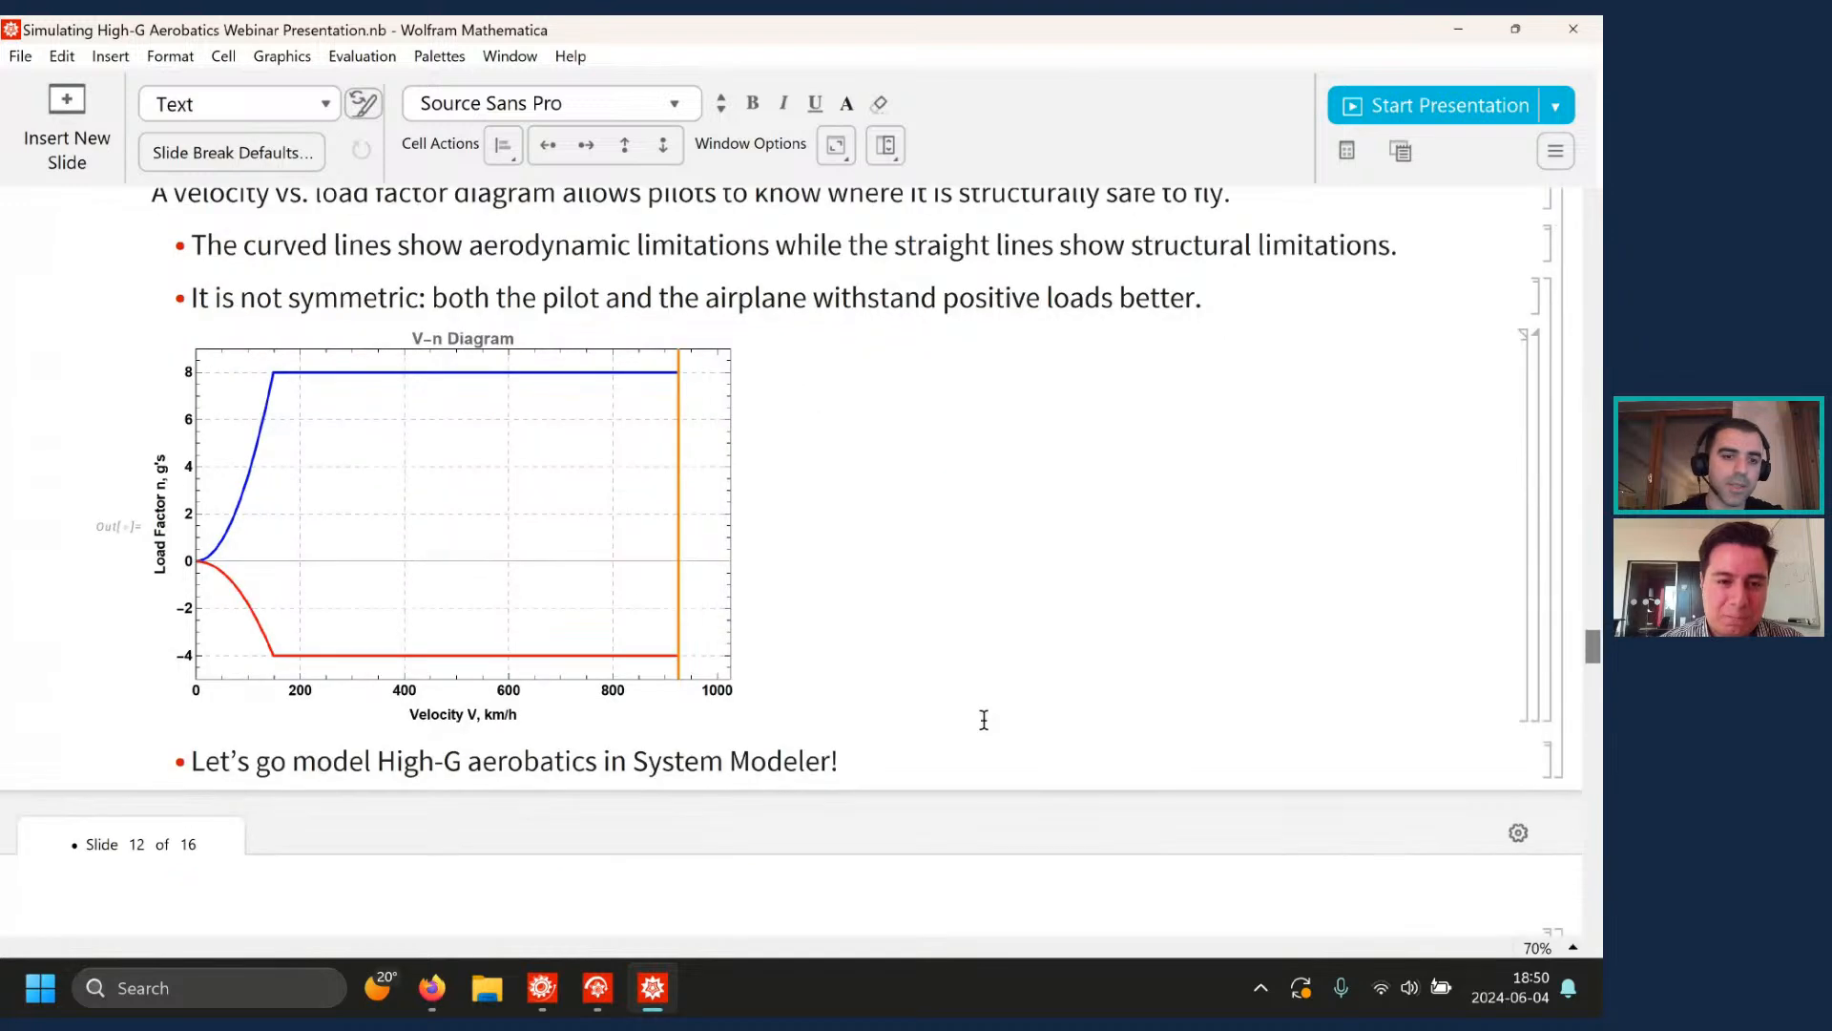
pyautogui.scroll(-1, 981, 720)
pyautogui.scroll(1, 981, 720)
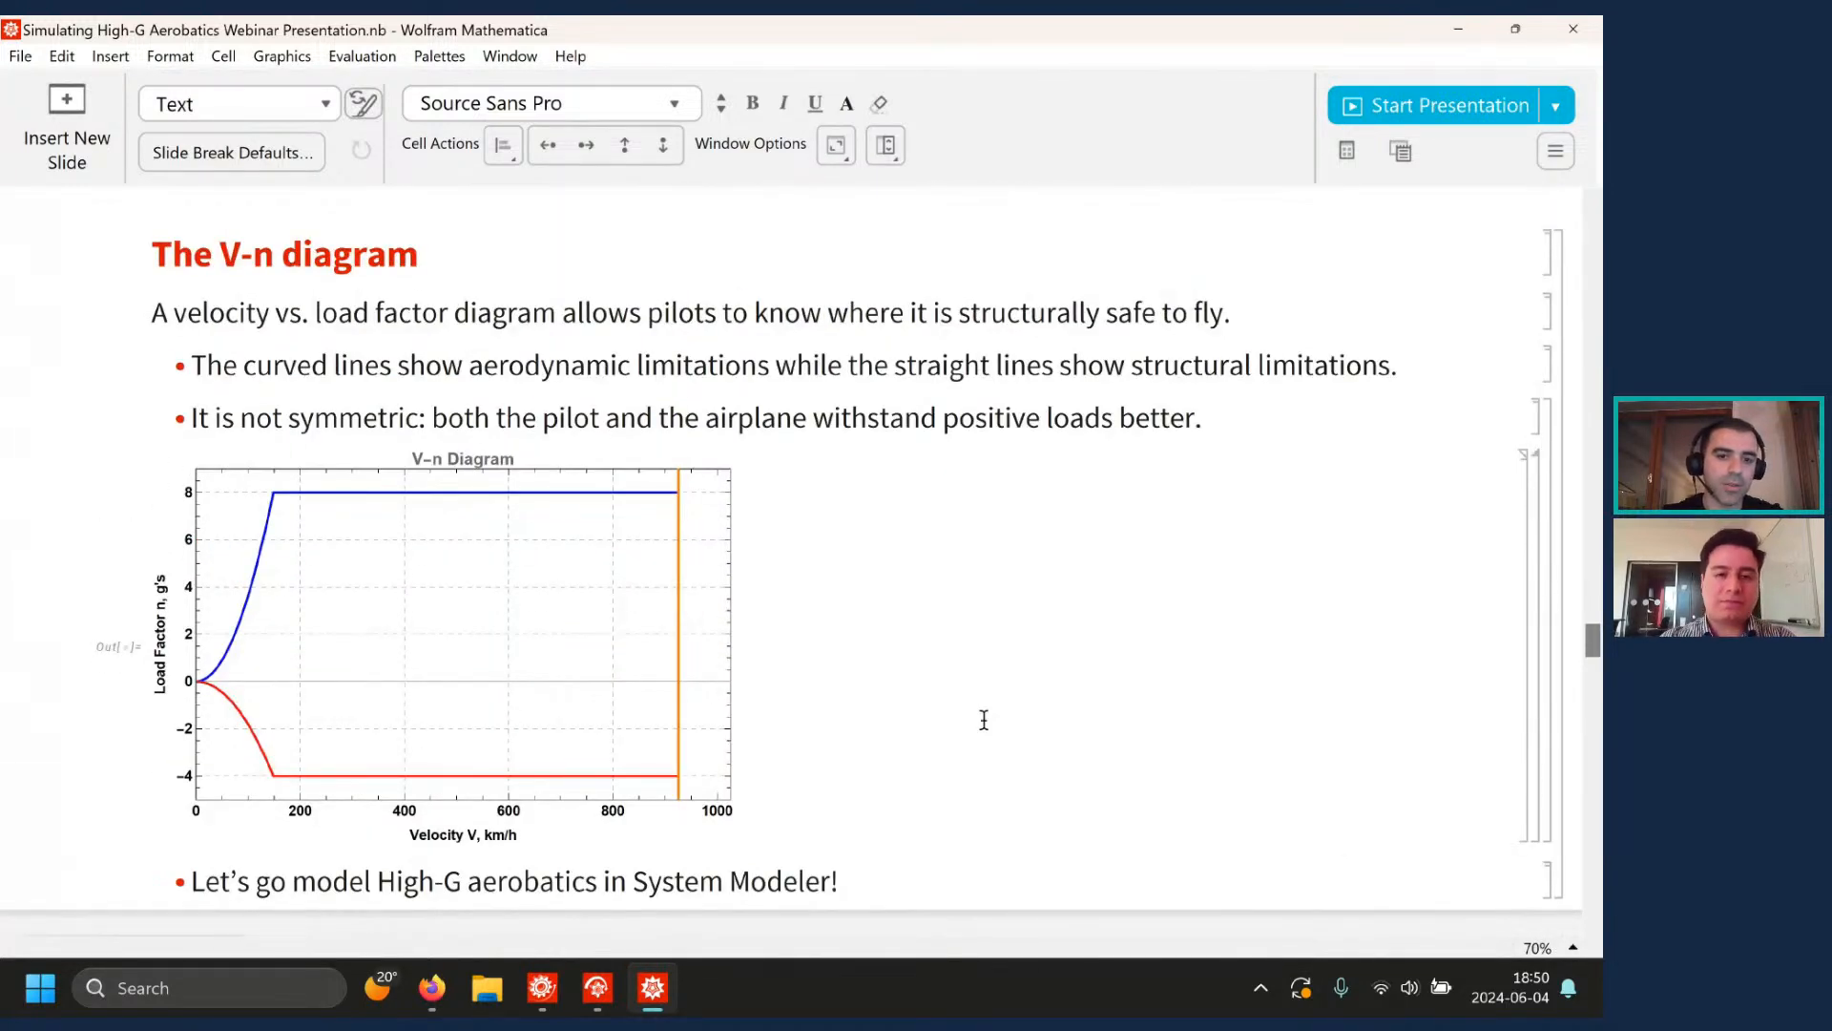